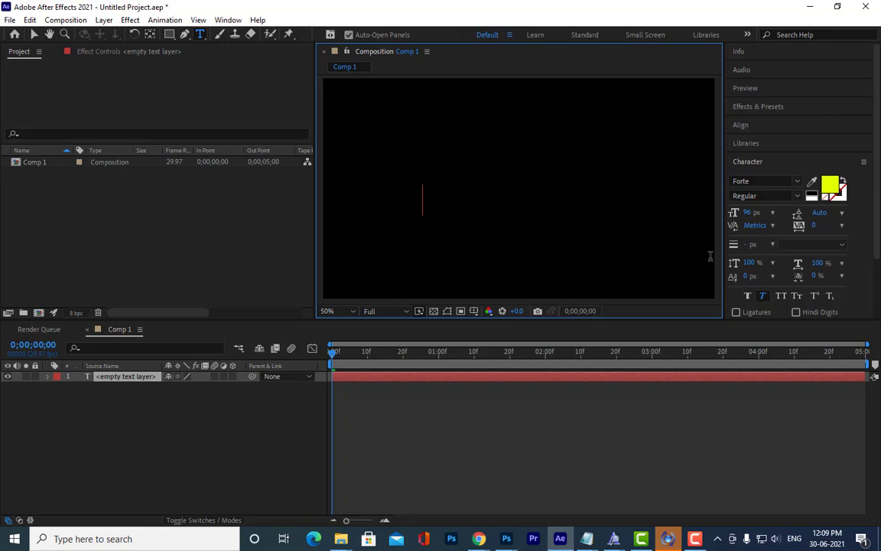
Enter the text "winds" in the empty text layer and select all its characters
text(w)
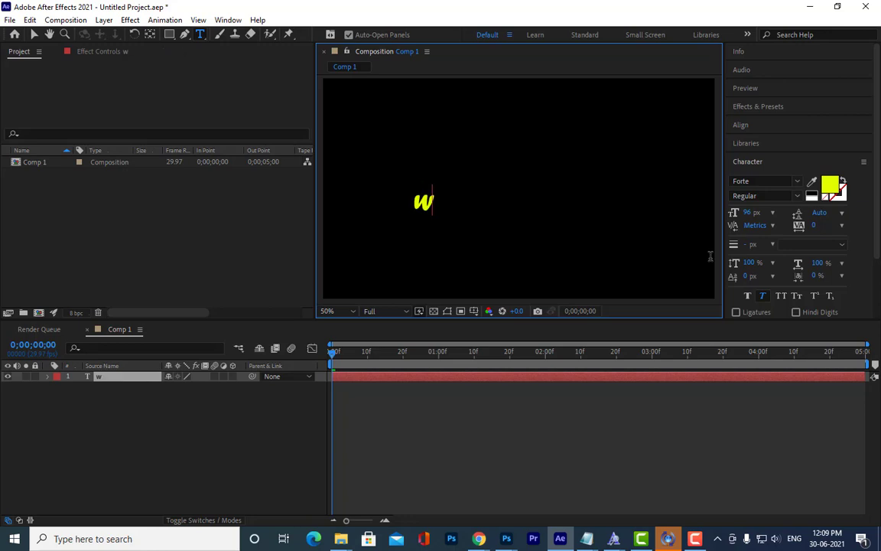
text(inds)
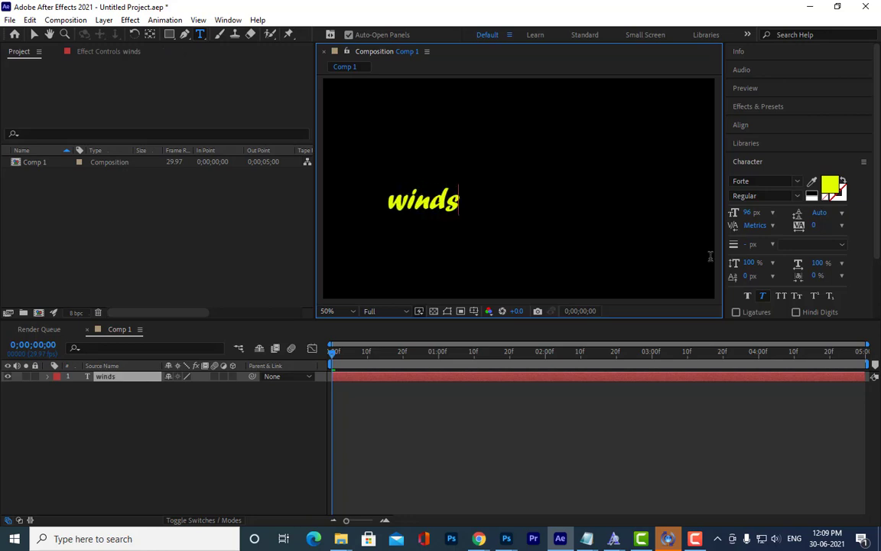
key(shift+Left)
key(shift+Left)
key(shift+Left)
key(shift+Left)
key(shift+Left)
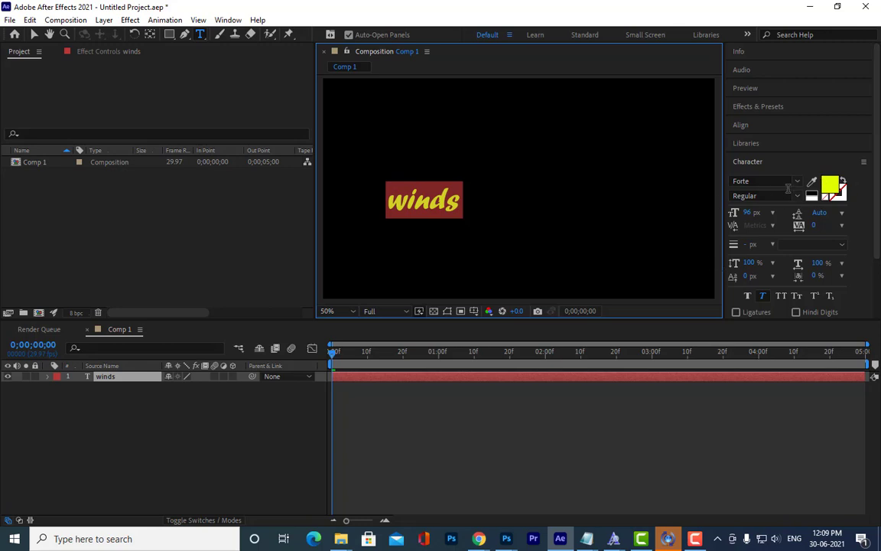
Set the selected text's font to Gill Sans Ultra Bold
click(797, 184)
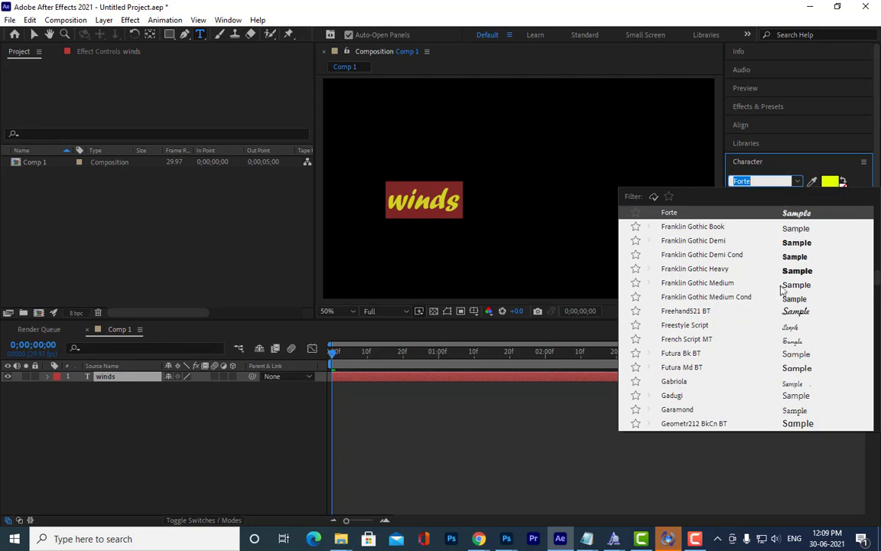
scroll(807, 274, down, 2)
scroll(806, 273, down, 4)
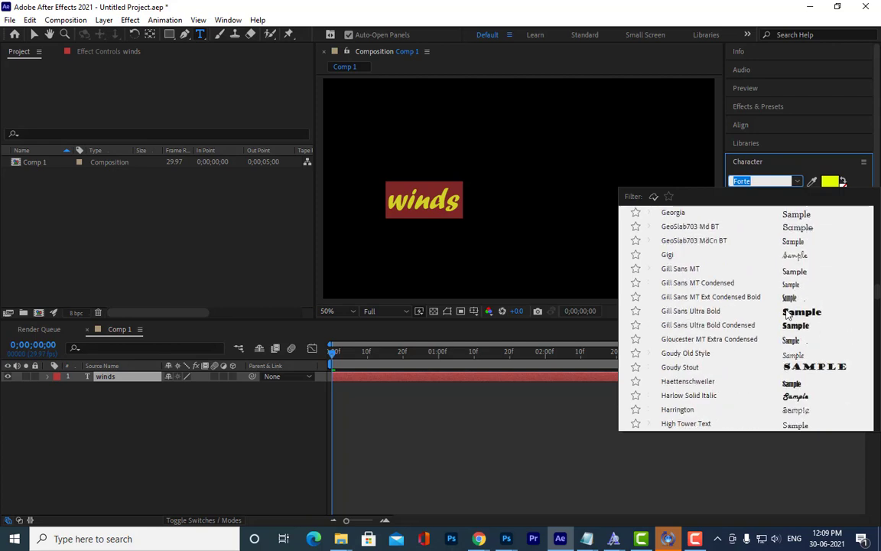
click(795, 314)
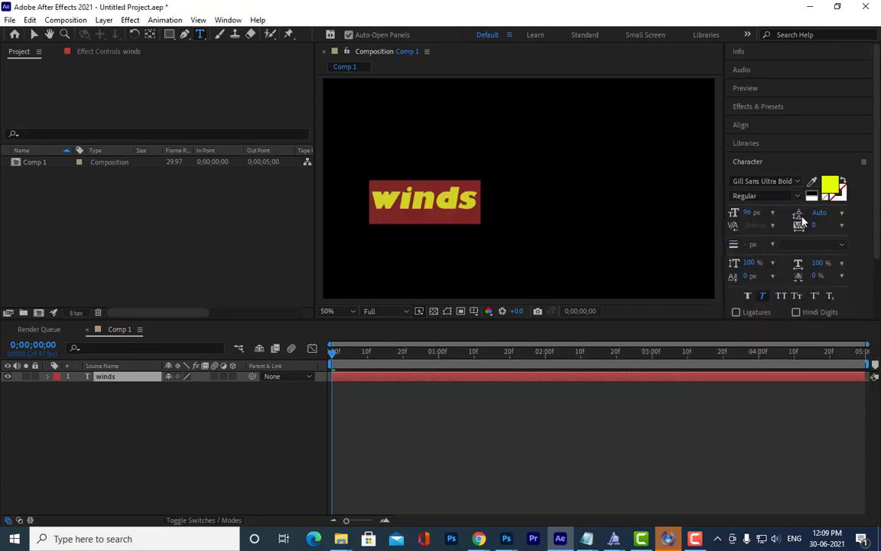
Set the selected text's font to Arial with the Black style
click(797, 182)
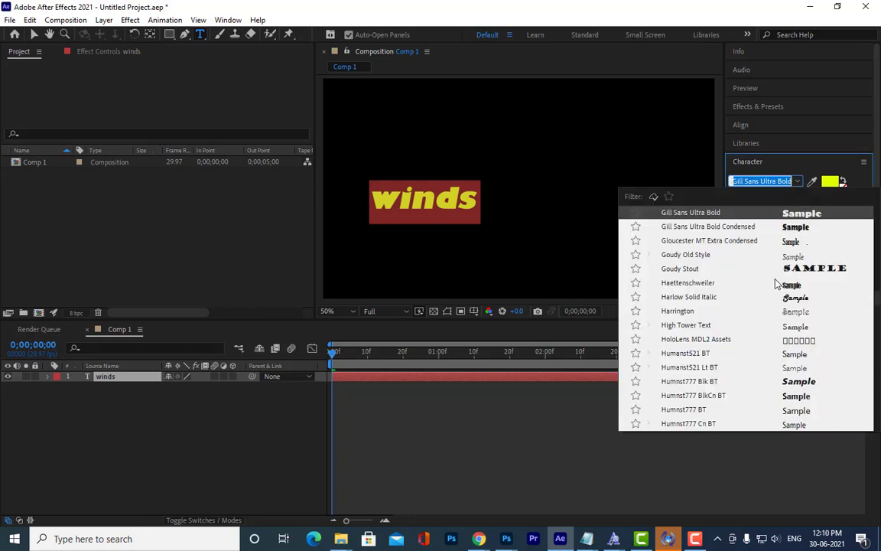
scroll(777, 283, up, 3)
scroll(776, 283, up, 20)
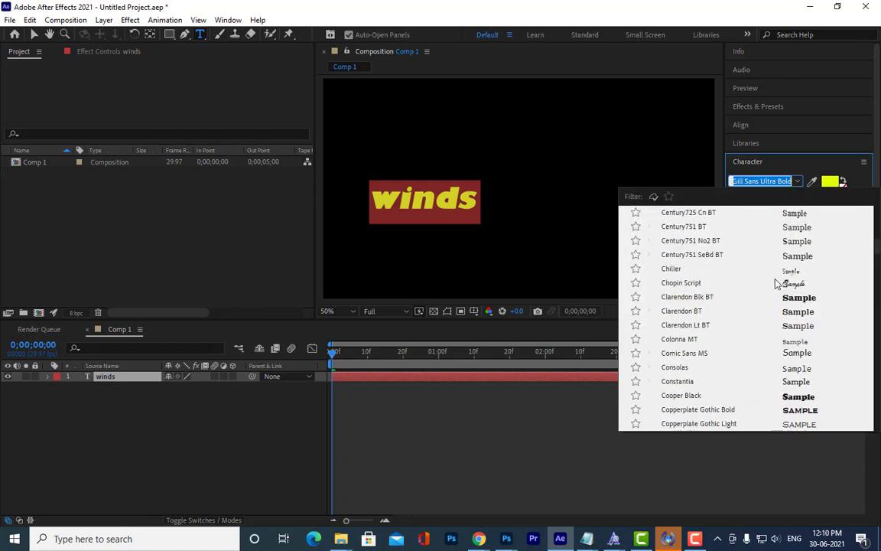
scroll(776, 283, up, 8)
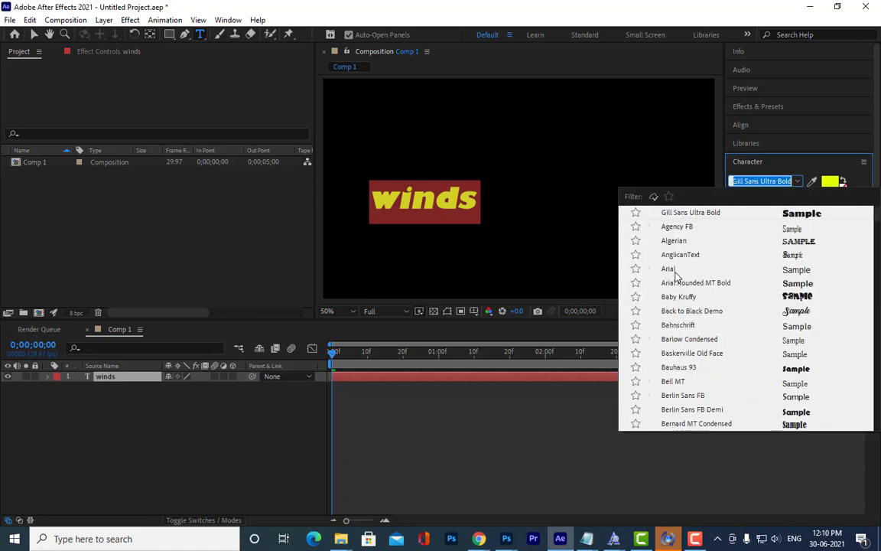
click(670, 269)
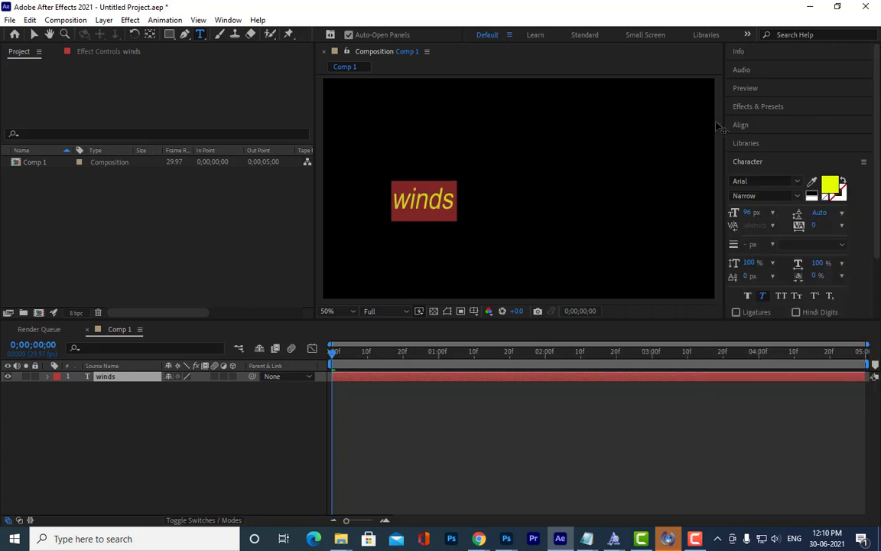
click(799, 196)
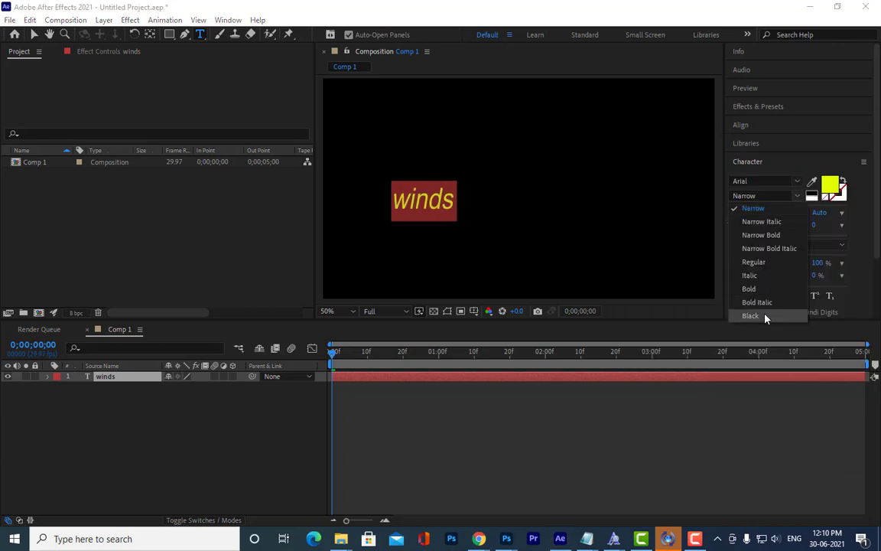
click(765, 313)
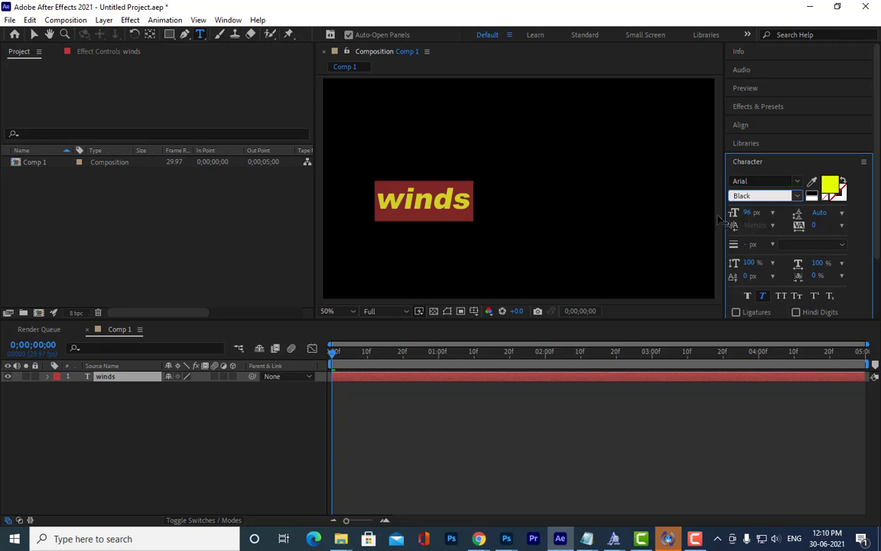
Turn off faux italic for the selected text and widen the composition view slightly
drag(724, 214, 617, 208)
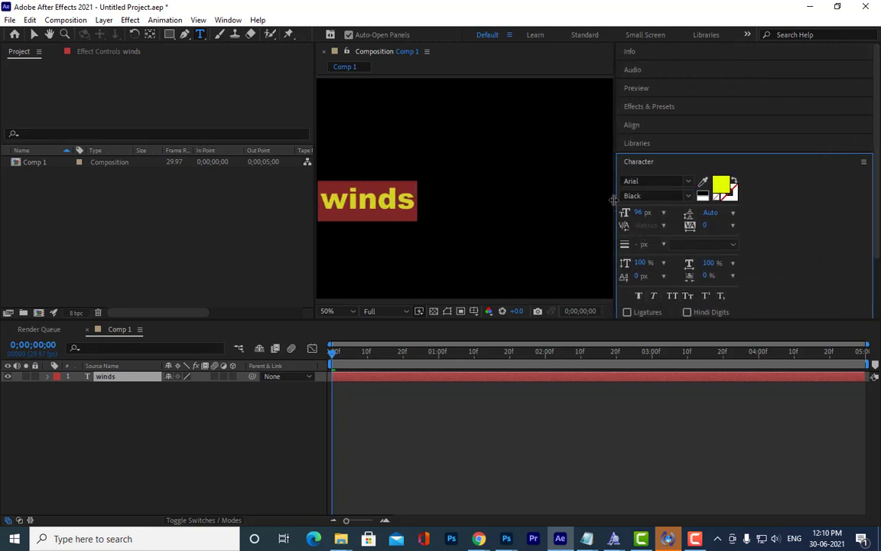
drag(615, 200, 747, 201)
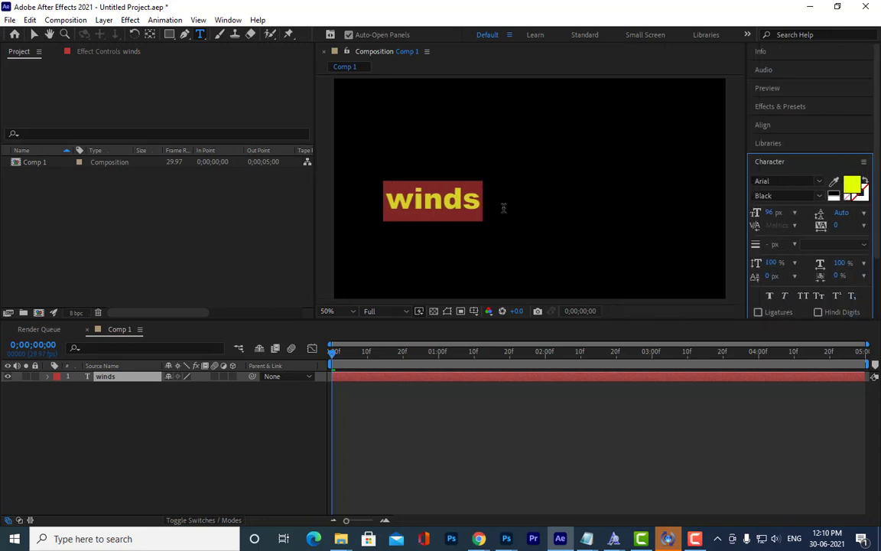
Enlarge the selected "winds" text to a font size of 190 px
key(ctrl+shift+period)
key(ctrl+shift+period)
key(ctrl+shift+period)
key(ctrl+shift+period)
key(ctrl+shift+period)
key(ctrl+shift+period)
key(ctrl+shift+period)
key(ctrl+shift+period)
key(ctrl+shift+period)
key(ctrl+shift+period)
key(ctrl+shift+period)
key(ctrl+shift+period)
key(ctrl+shift+period)
key(ctrl+shift+period)
key(ctrl+shift+period)
key(ctrl+shift+period)
key(ctrl+shift+period)
key(ctrl+shift+period)
key(ctrl+shift+period)
key(ctrl+shift+period)
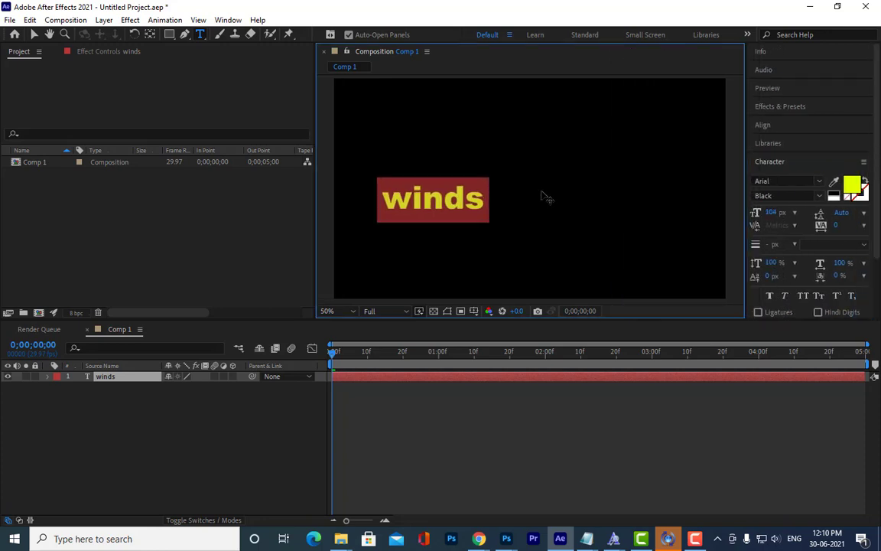
key(ctrl+shift+period)
key(ctrl+shift+period)
key(ctrl+shift+period)
key(ctrl+shift+period)
key(ctrl+shift+period)
key(ctrl+shift+period)
key(ctrl+shift+period)
key(ctrl+shift+period)
key(ctrl+shift+period)
key(ctrl+shift+period)
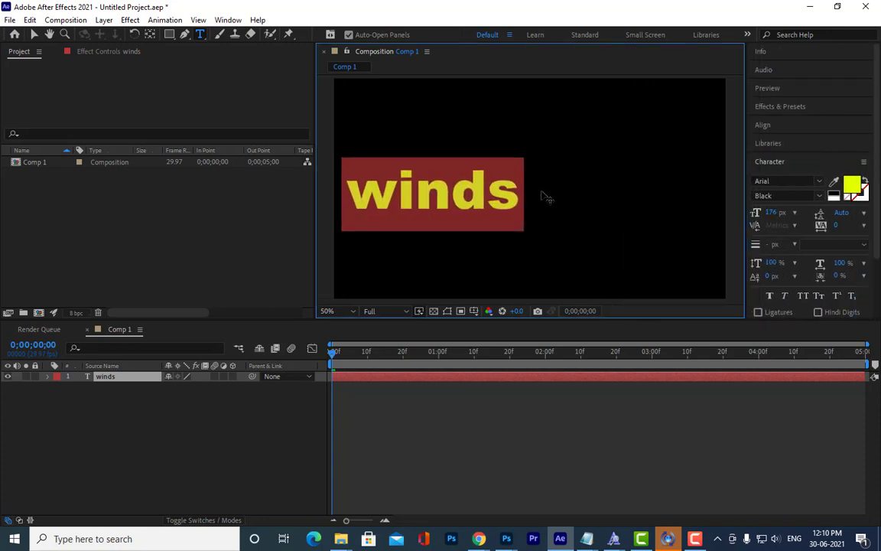
key(ctrl+shift+period)
key(ctrl+shift+period)
key(ctrl+shift+period)
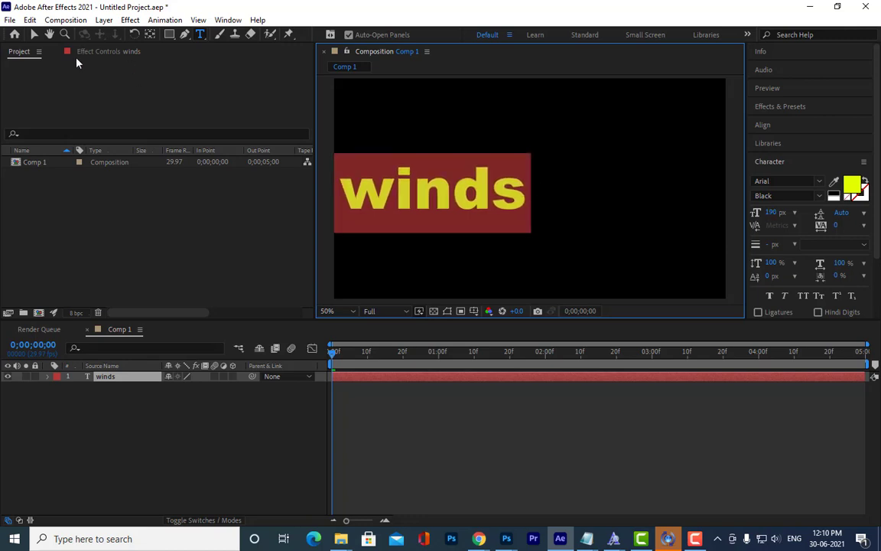
Move the "winds" text to near the middle of the composition frame and widen the project area slightly
click(34, 35)
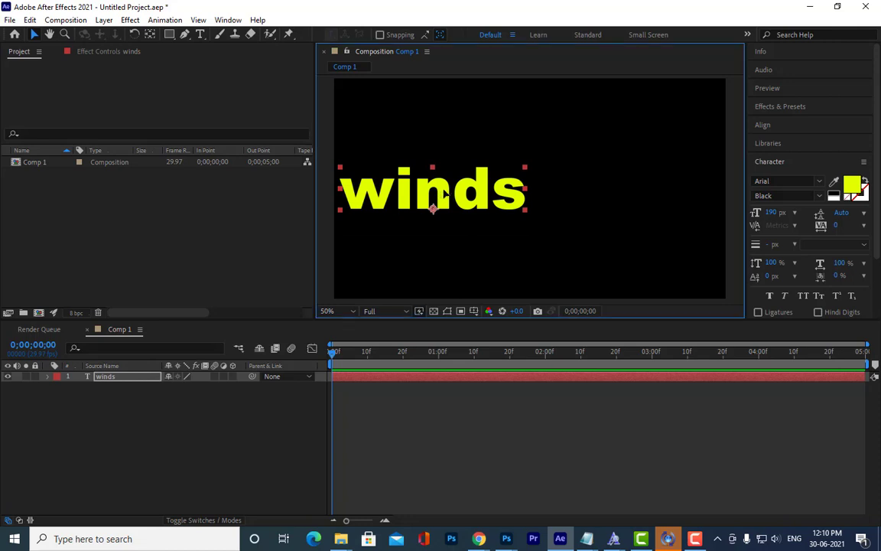
drag(439, 197, 548, 203)
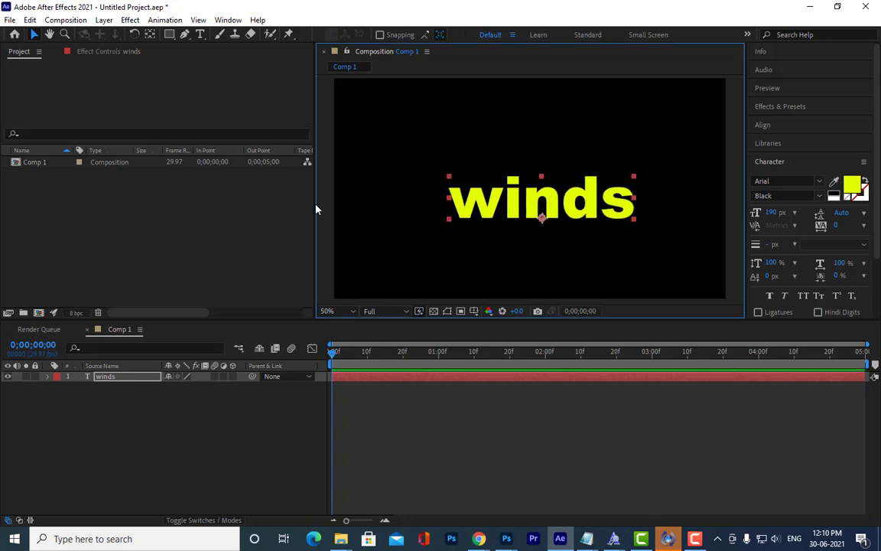
drag(316, 209, 342, 209)
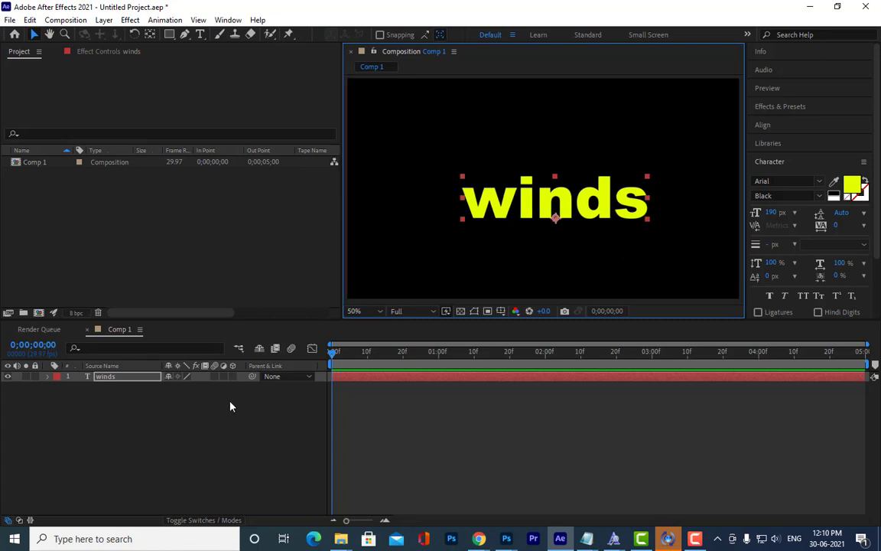
Replace the first letter of the text with a capital W so it reads "Winds"
double_click(85, 376)
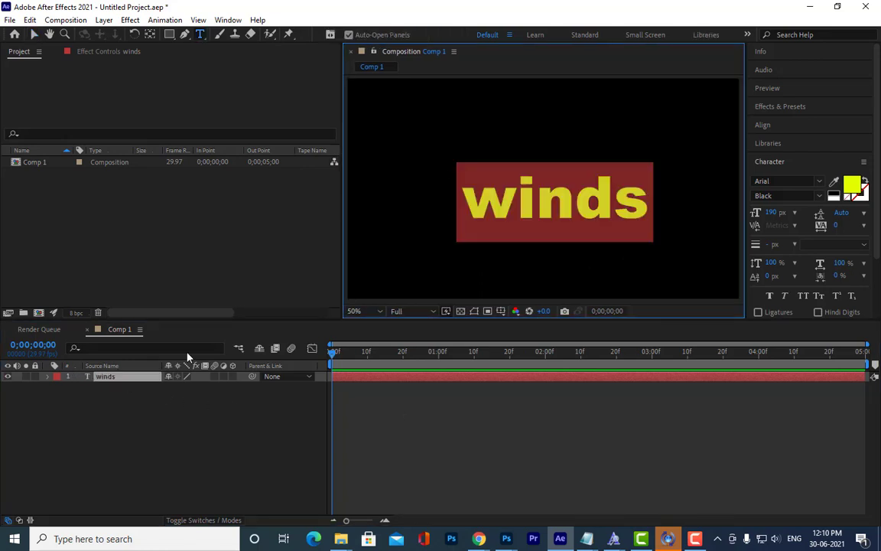
click(513, 196)
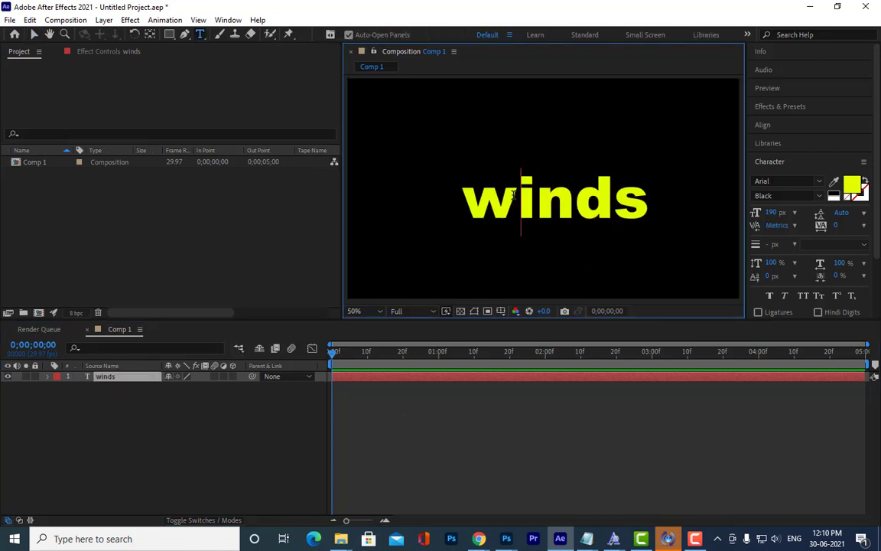
drag(514, 195, 457, 195)
key(BackSpace)
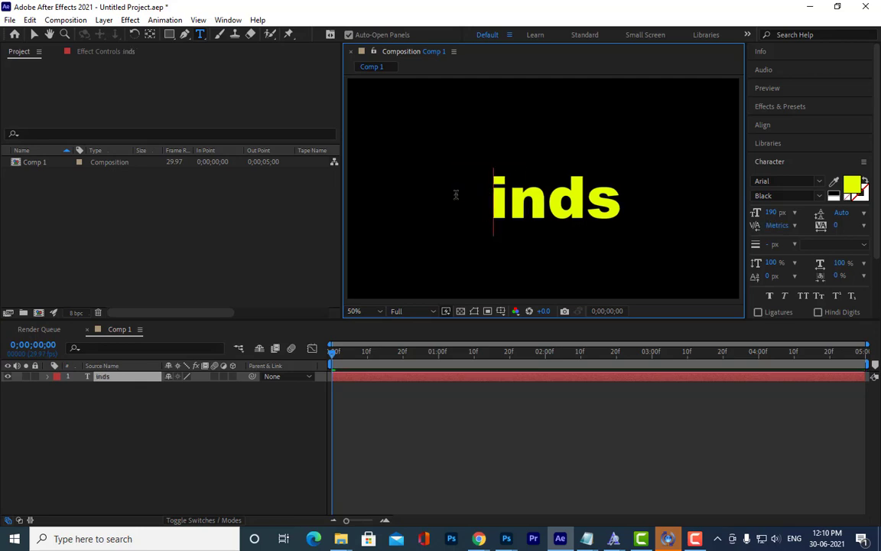
text(W)
click(144, 401)
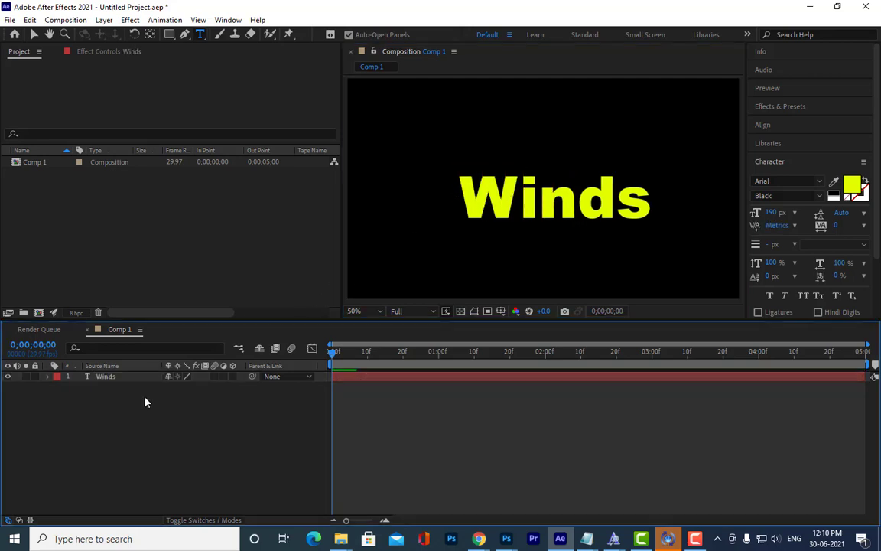
Nudge the "Winds" text slightly upward in the composition with the Selection tool
click(123, 377)
scroll(623, 207, down, 2)
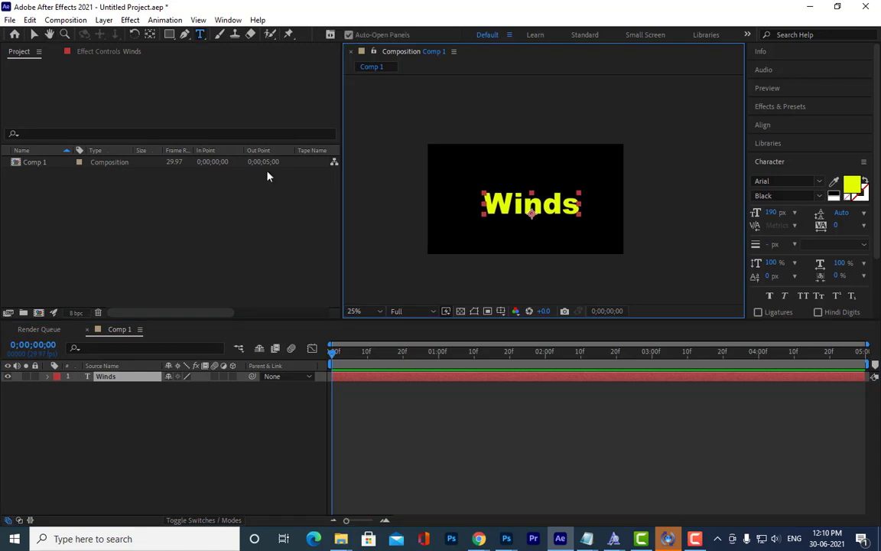
click(34, 35)
drag(550, 208, 552, 205)
click(200, 429)
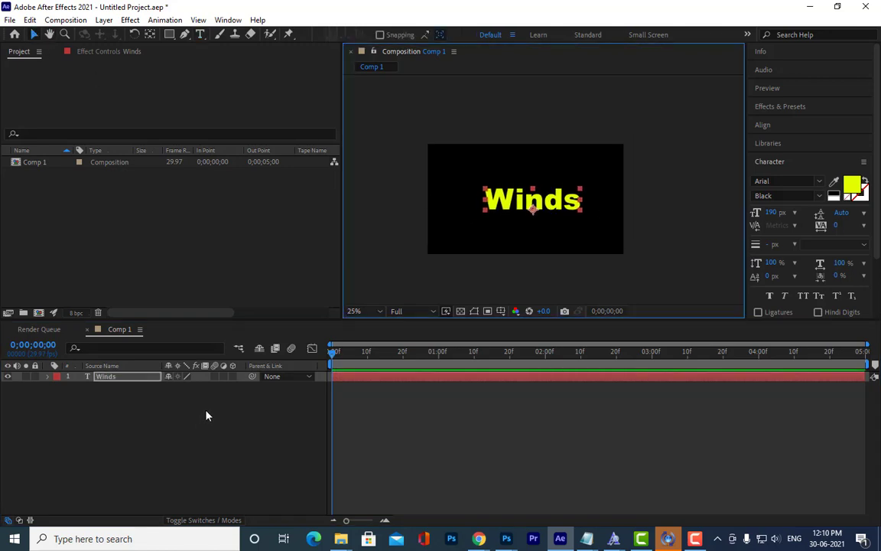
Scale the Winds layer to 124% and collapse its properties
key(s)
drag(204, 387, 216, 388)
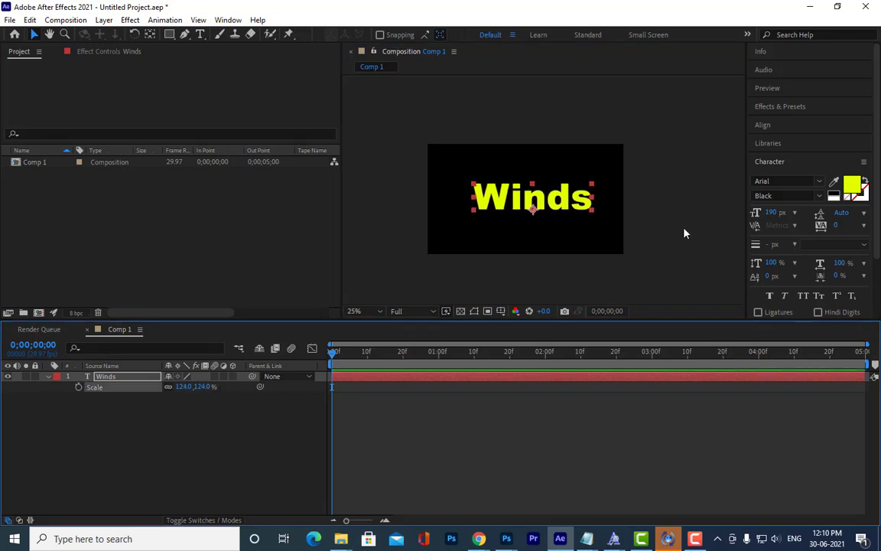
click(684, 233)
click(111, 375)
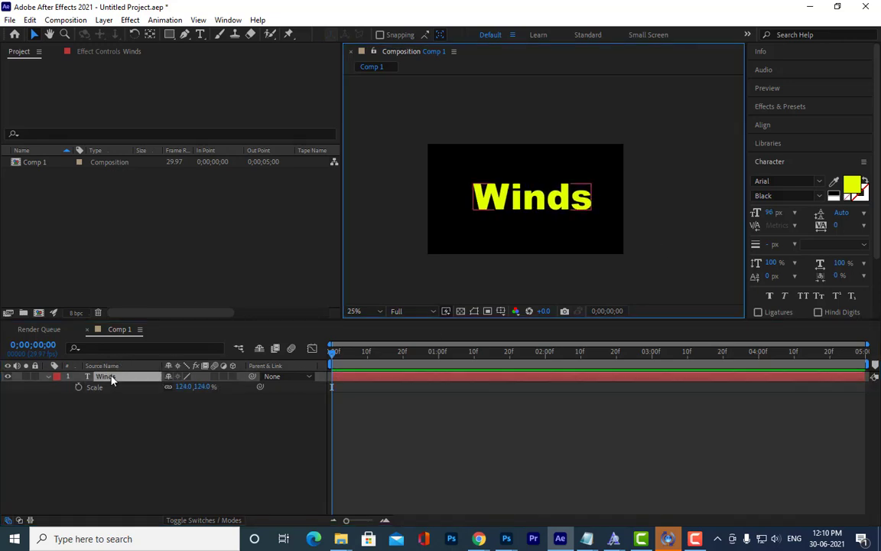
click(48, 377)
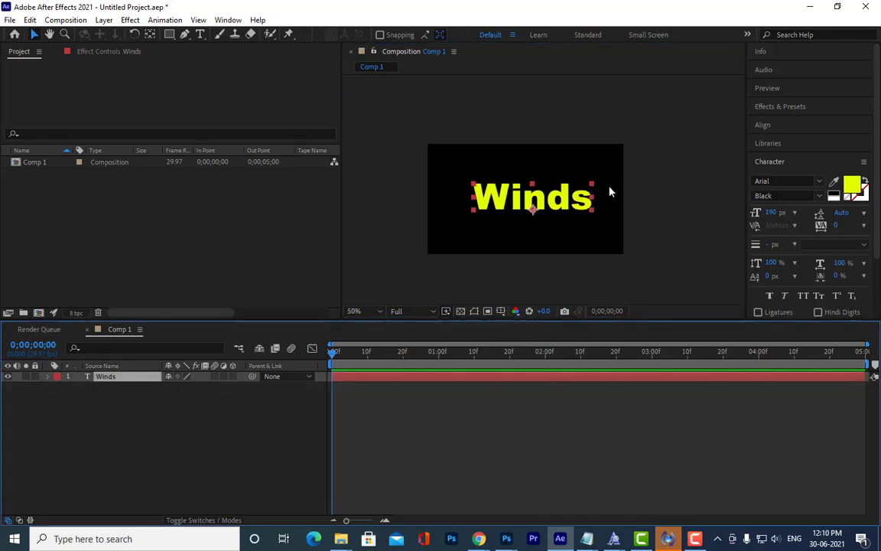
Move the "Winds" text slightly down and left within the composition frame
scroll(609, 191, up, 1)
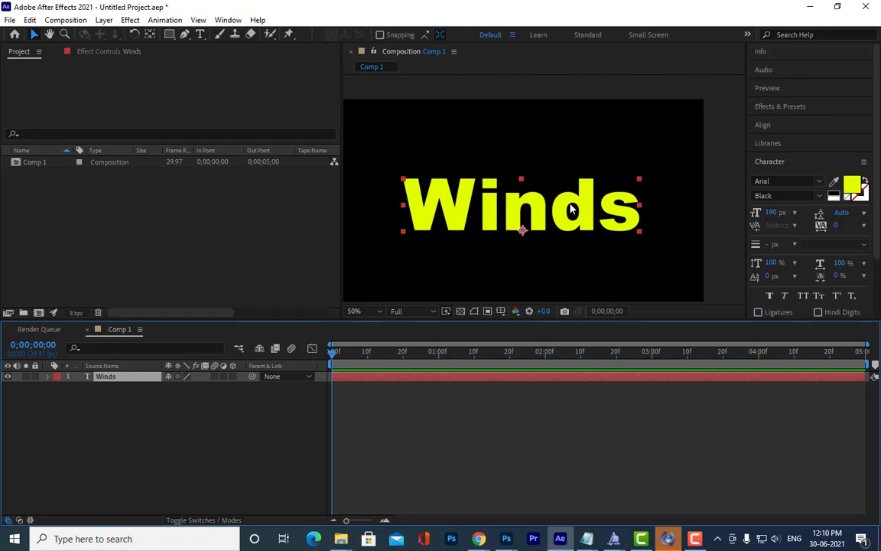
click(706, 189)
drag(541, 212, 534, 213)
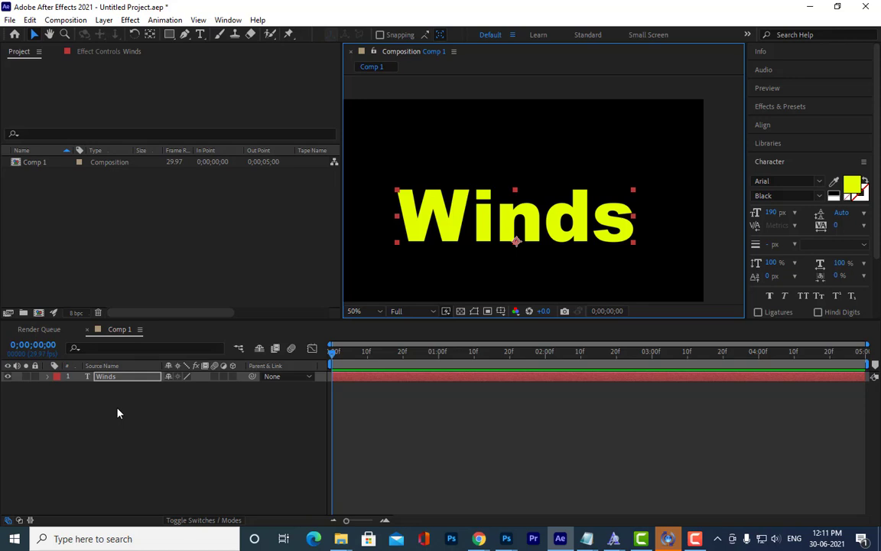
Duplicate the Winds text layer and hide the original layer beneath the copy
key(ctrl+d)
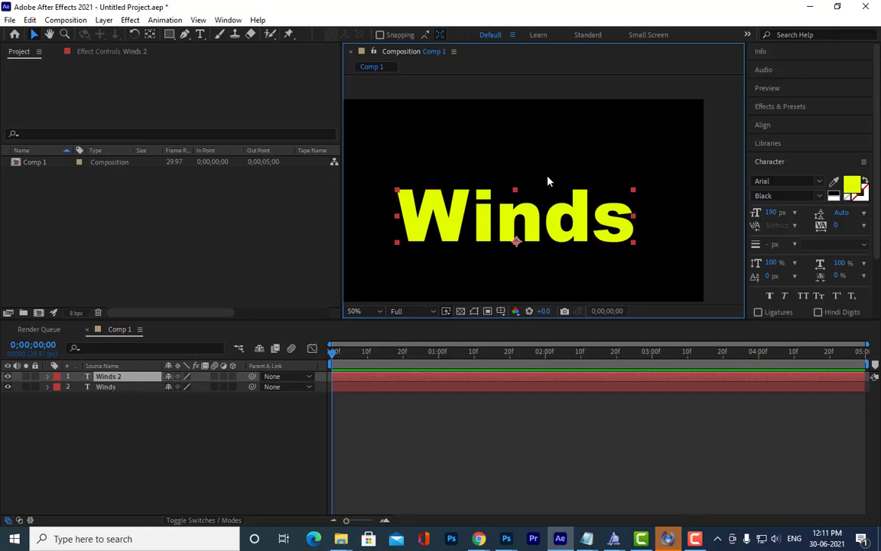
click(554, 156)
click(527, 220)
click(7, 388)
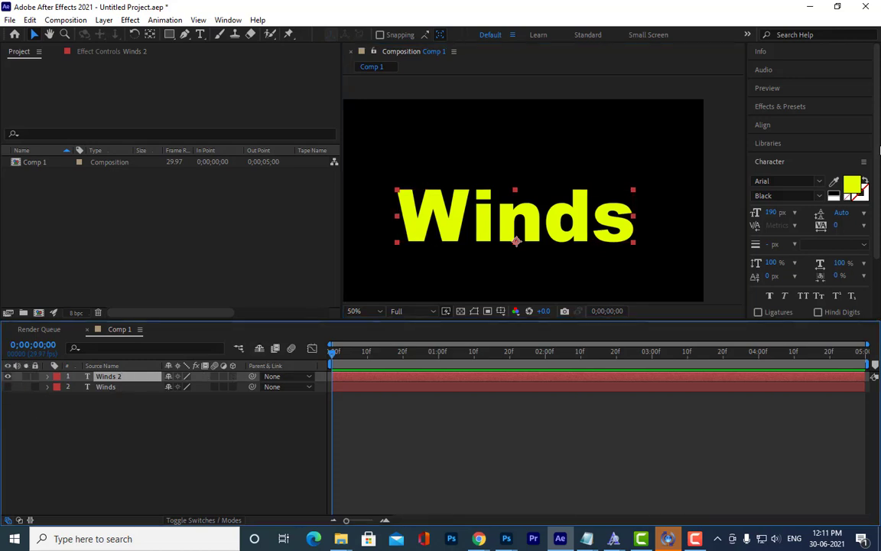
Find the CC Particle Systems II effect and apply it to the Winds 2 layer
click(776, 107)
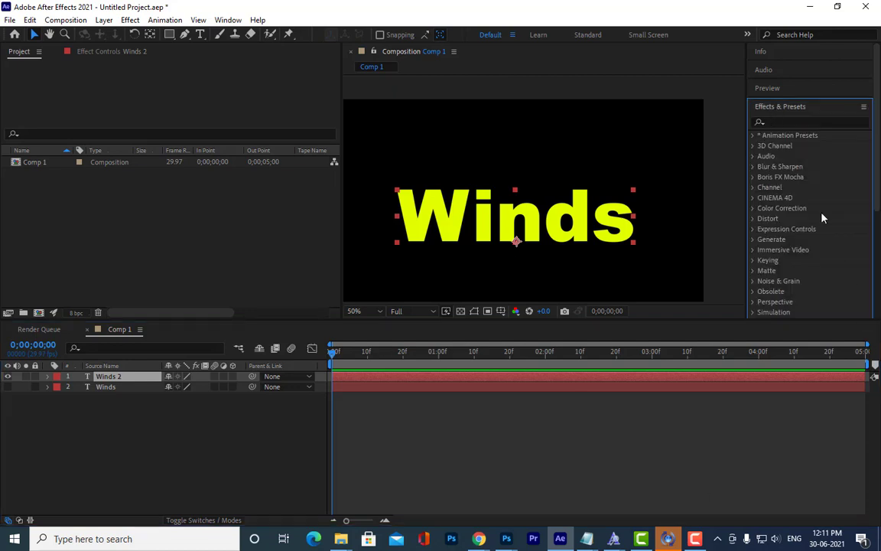
click(791, 121)
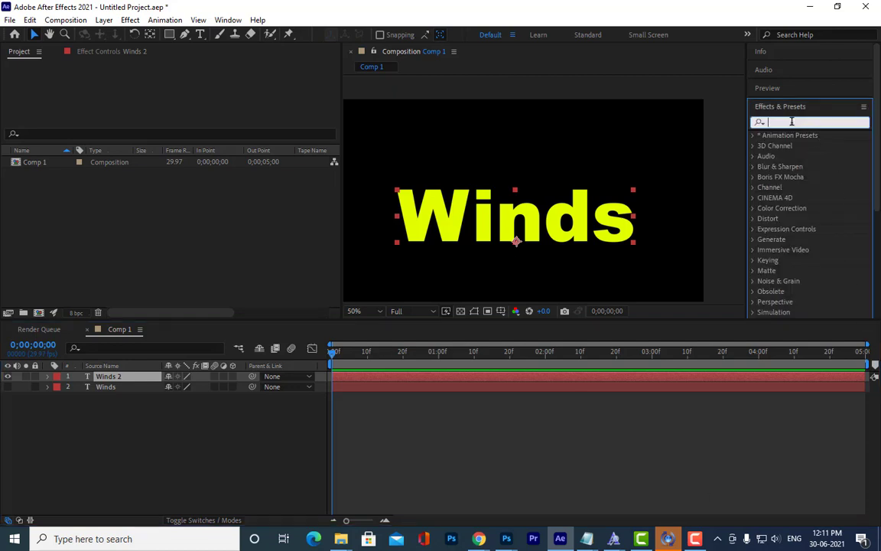
text(cc p)
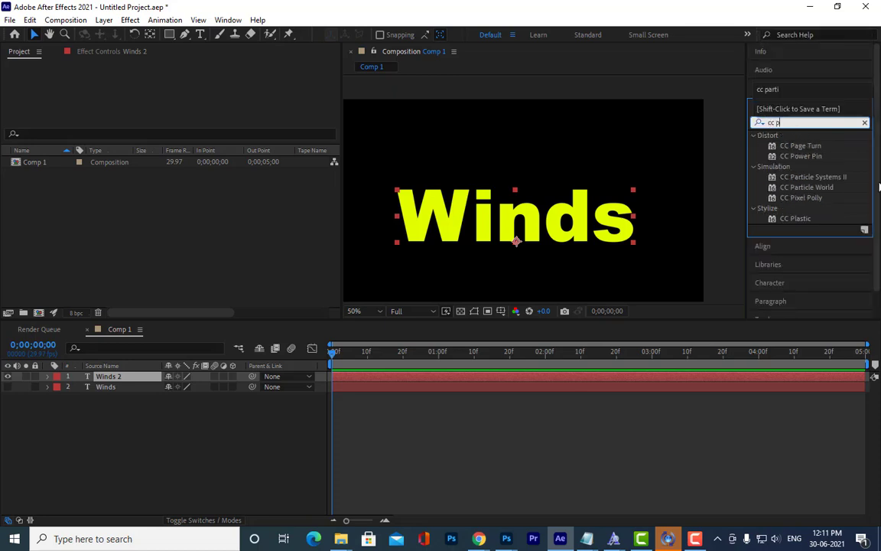
click(840, 178)
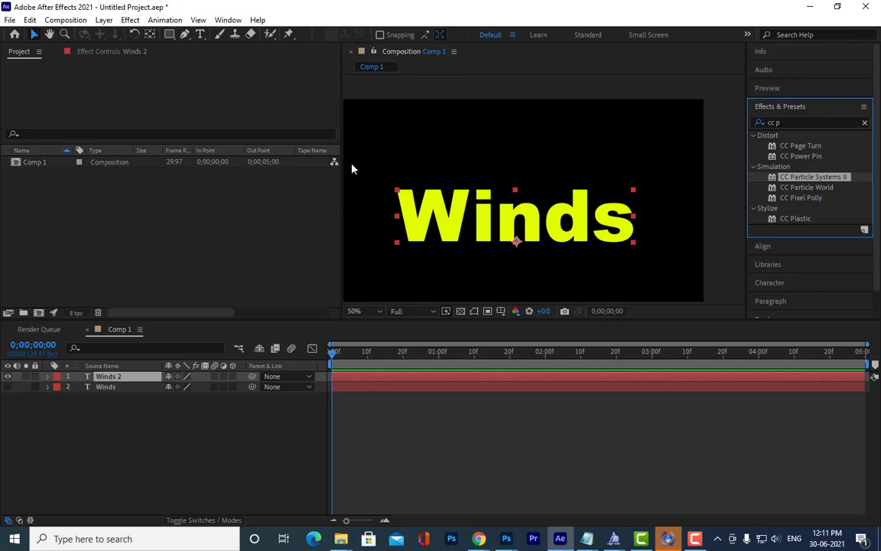
drag(336, 163, 302, 163)
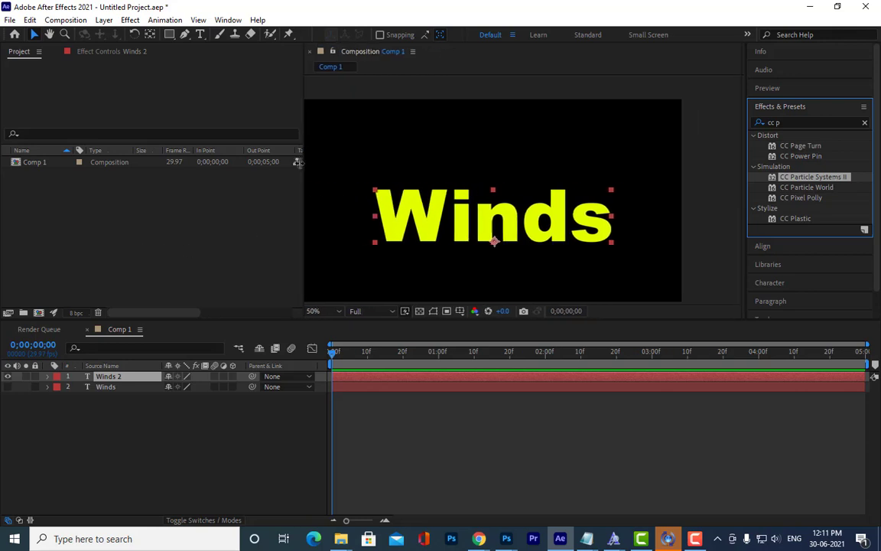
drag(804, 182, 124, 382)
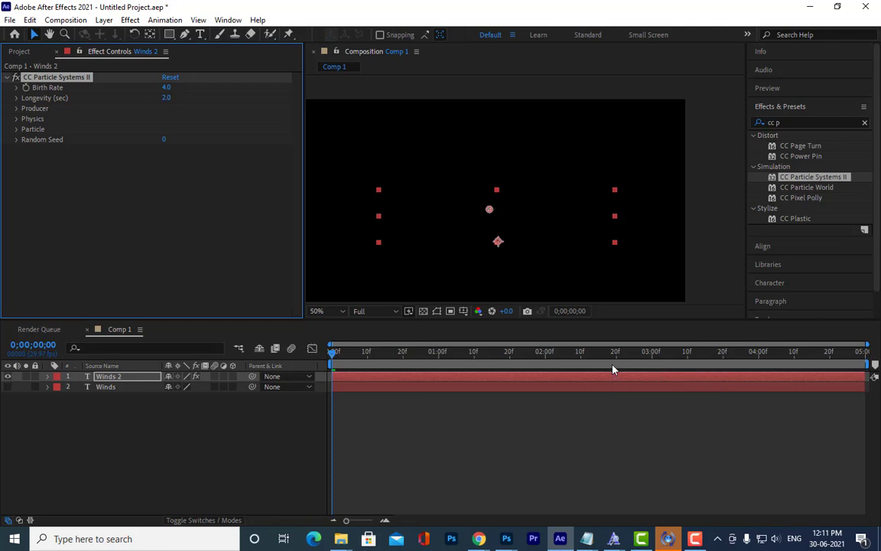
Preview the particle animation on its own and again with the original Winds layer made visible
key(space)
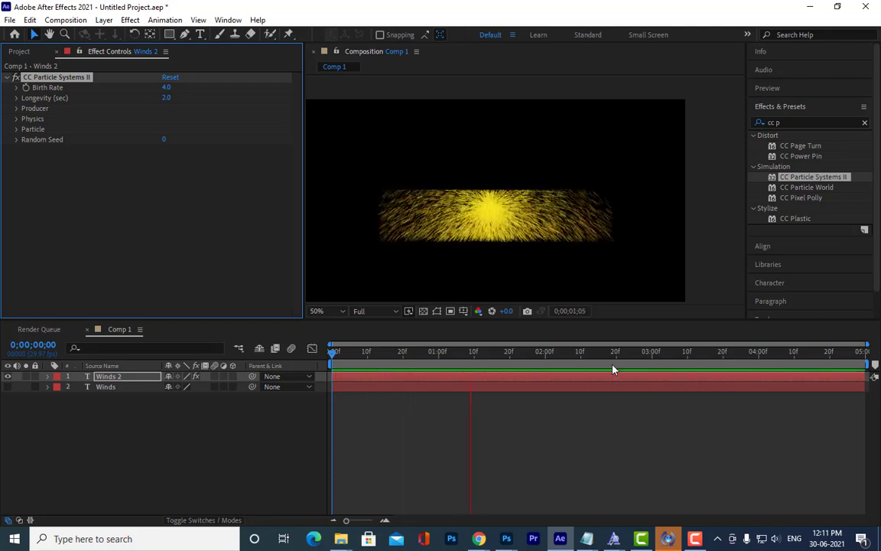
key(space)
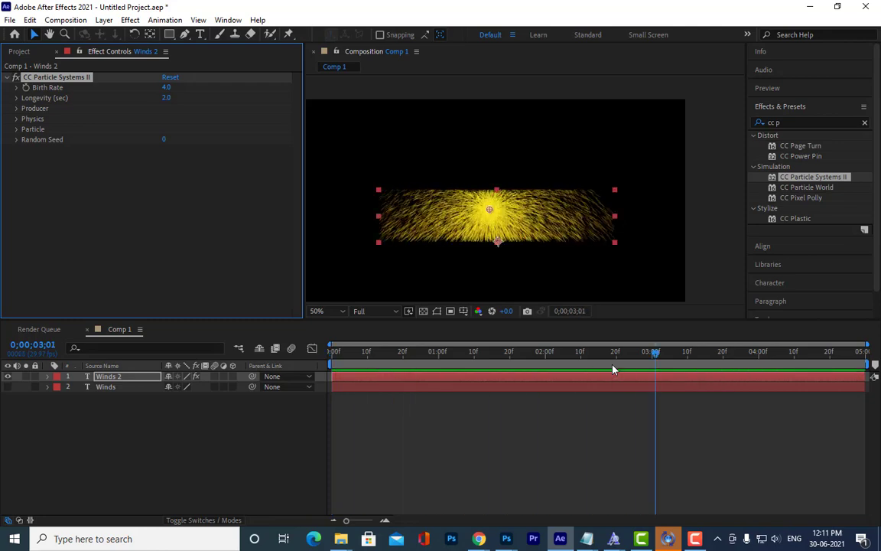
key(space)
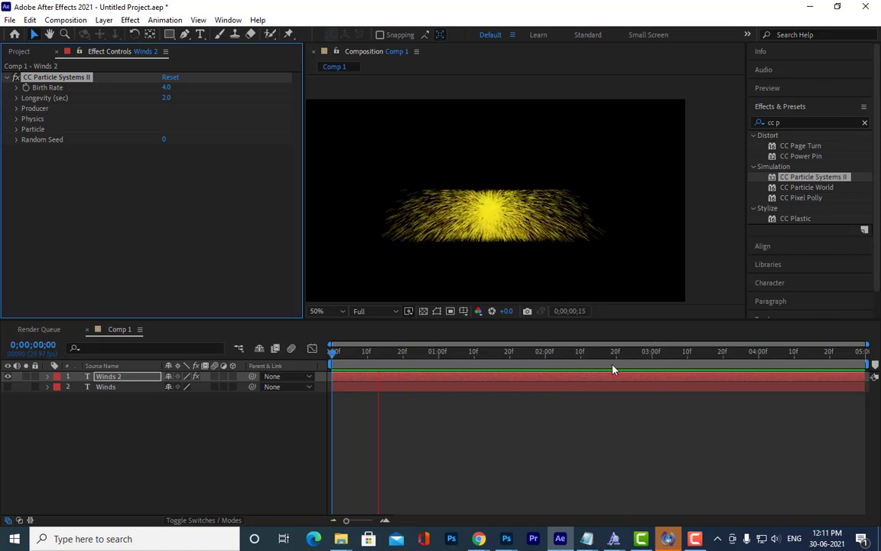
key(space)
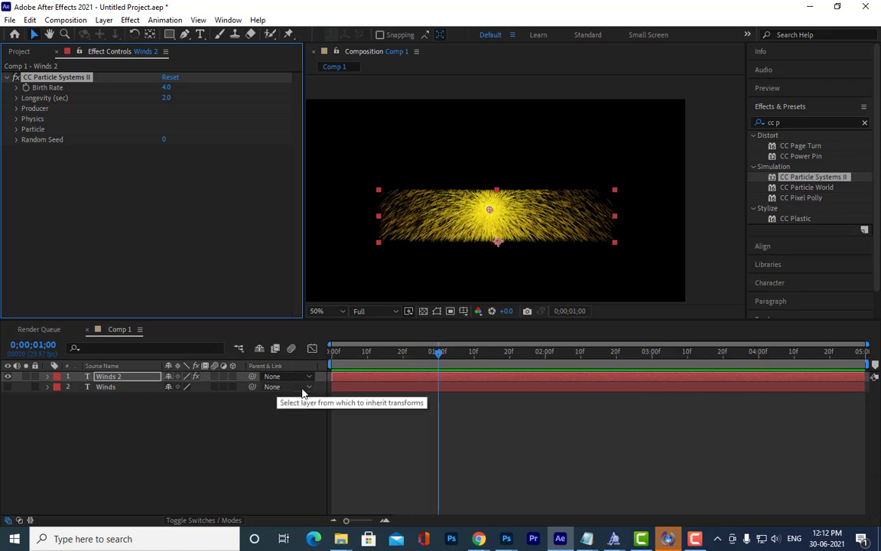
click(8, 386)
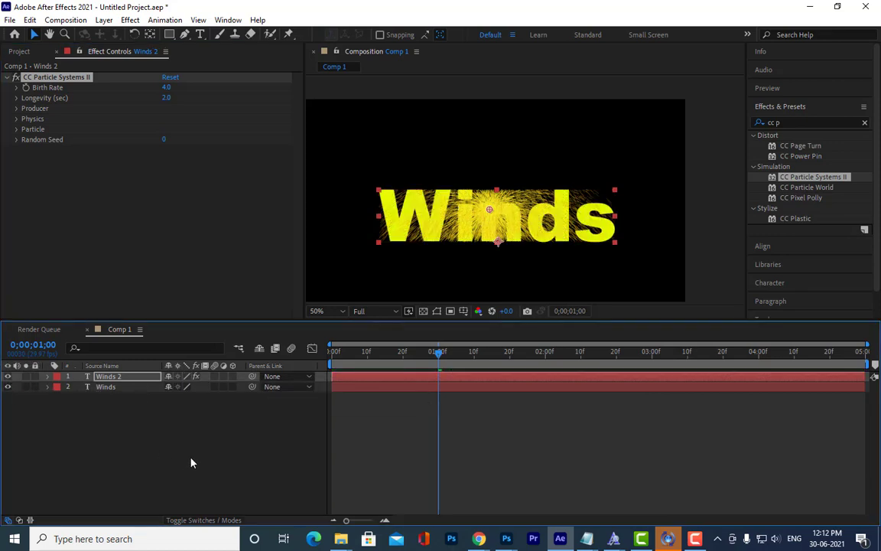
key(space)
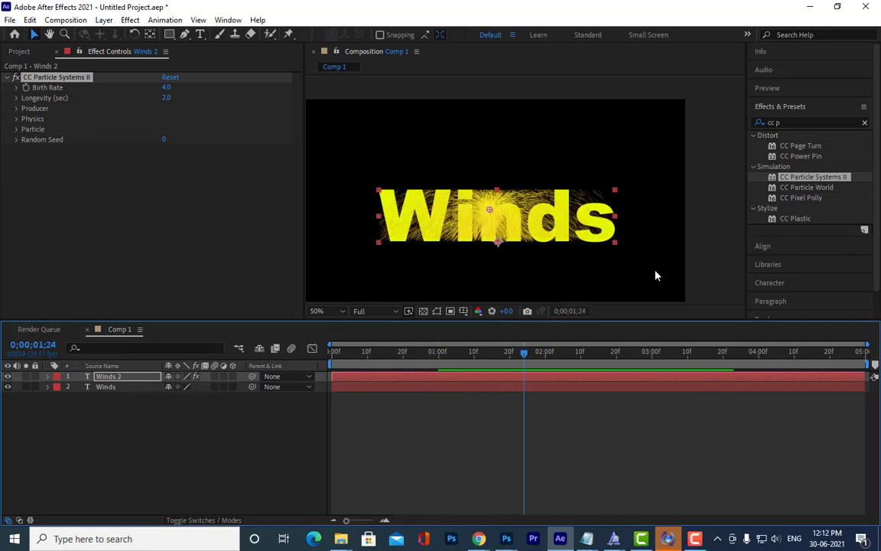
Apply CC Composite to the Winds 2 layer and place it above CC Particle Systems II in the effect order
click(774, 122)
text(cc com)
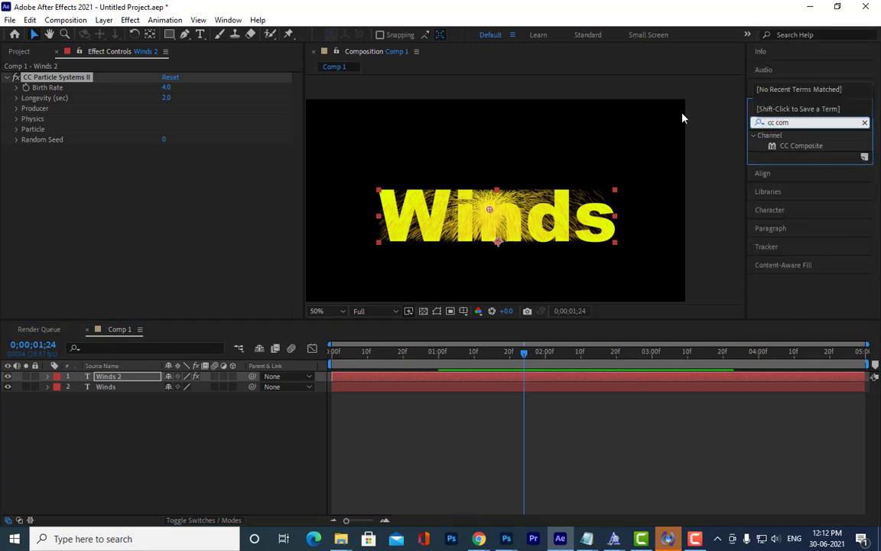
click(810, 146)
drag(811, 150, 90, 378)
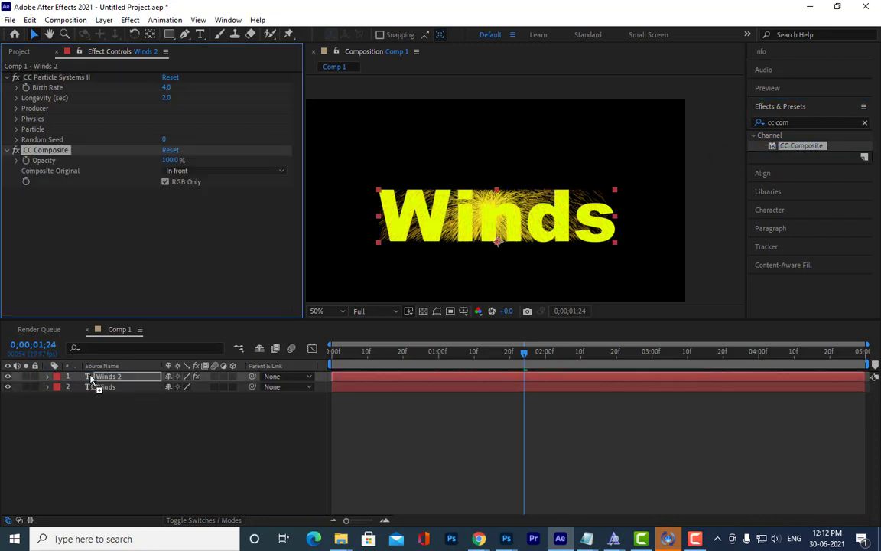
drag(71, 156, 94, 77)
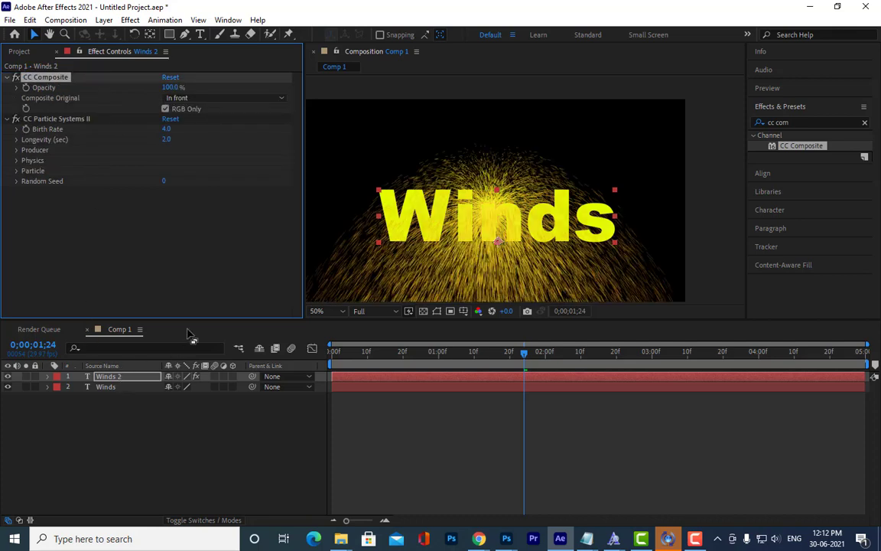
Widen the effect settings area slightly and give the timeline a little more height
drag(191, 320, 192, 332)
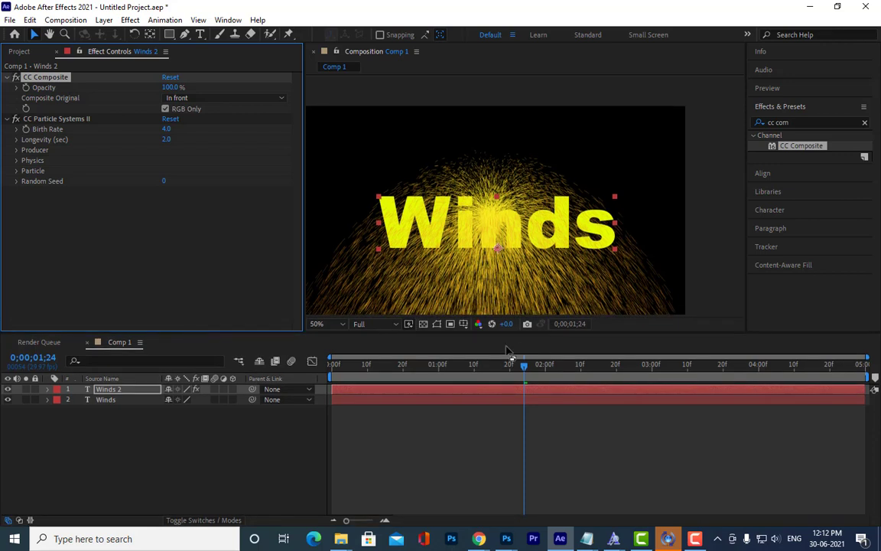
mouse_move(531, 333)
mouse_down()
mouse_move(533, 344)
mouse_move(533, 333)
mouse_up()
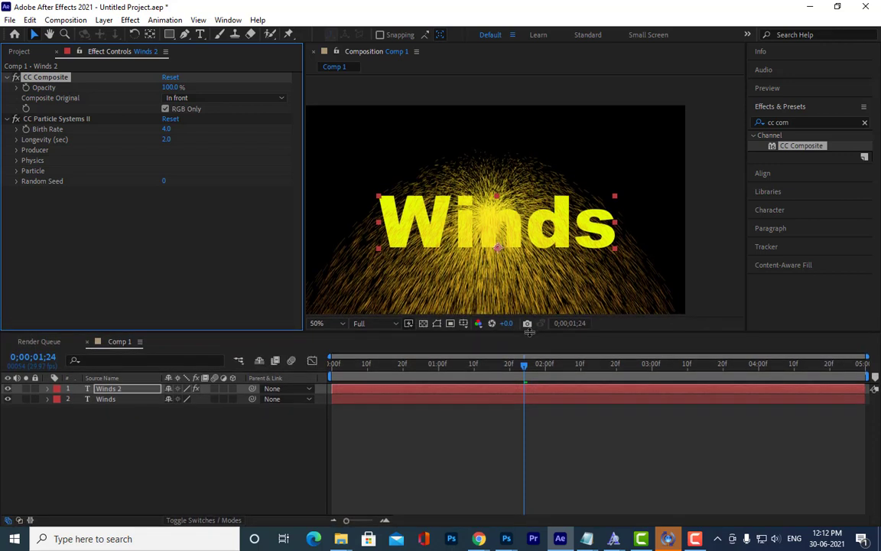
mouse_move(304, 244)
mouse_down()
mouse_move(328, 243)
mouse_move(314, 244)
mouse_up()
drag(486, 332, 487, 315)
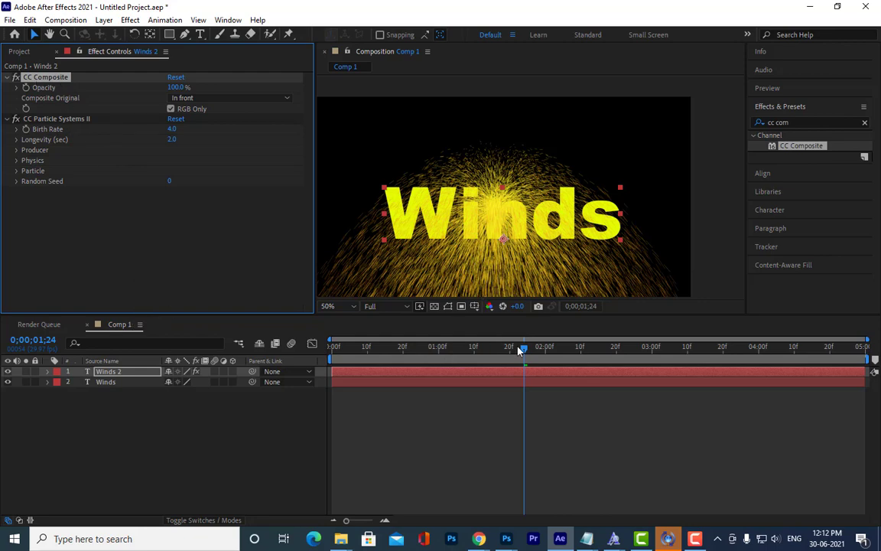
Play and scrub the composition from the first frame to examine how the particles burst around the text
drag(521, 349, 290, 359)
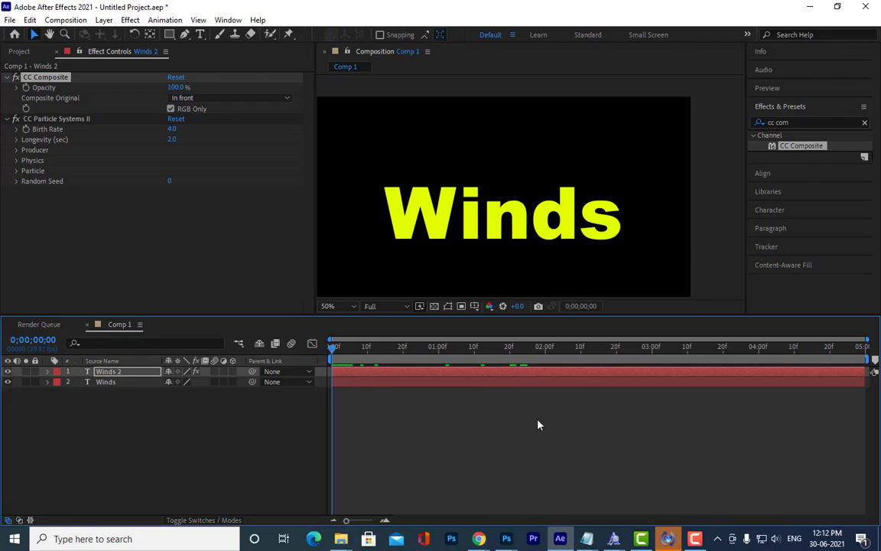
key(space)
click(337, 349)
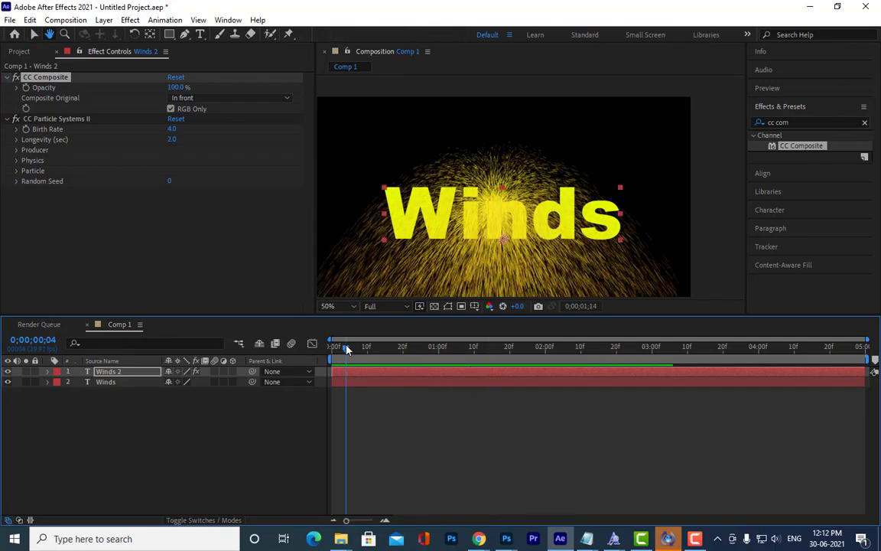
drag(339, 350, 306, 356)
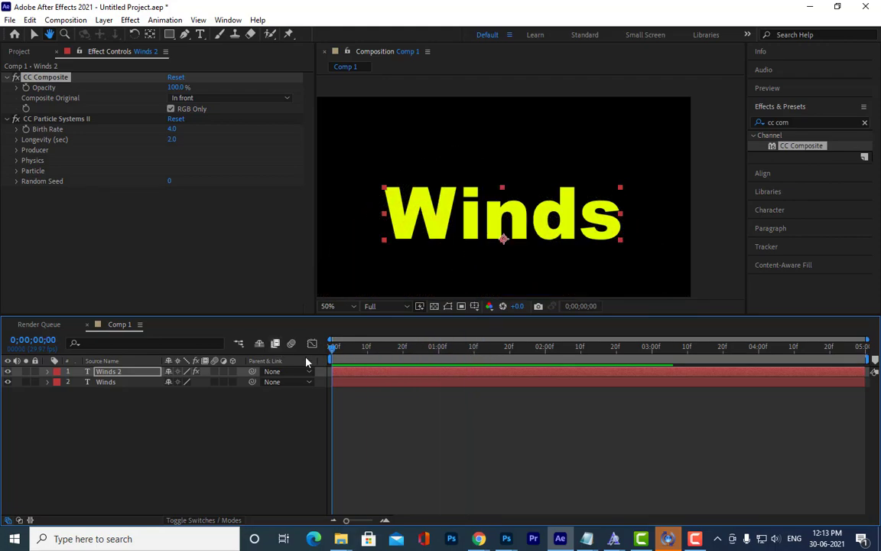
key(space)
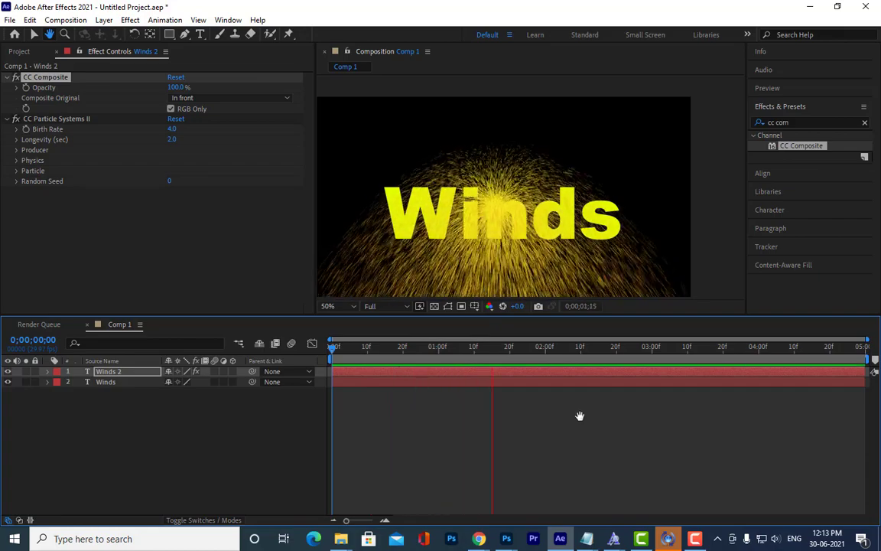
key(space)
click(393, 358)
mouse_move(393, 358)
mouse_down()
mouse_move(331, 358)
mouse_move(393, 357)
mouse_up()
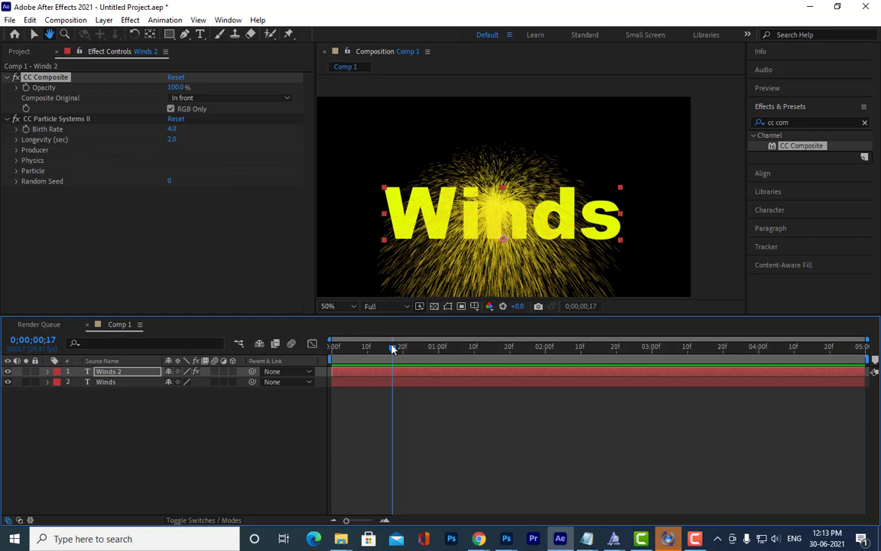
drag(392, 347, 318, 348)
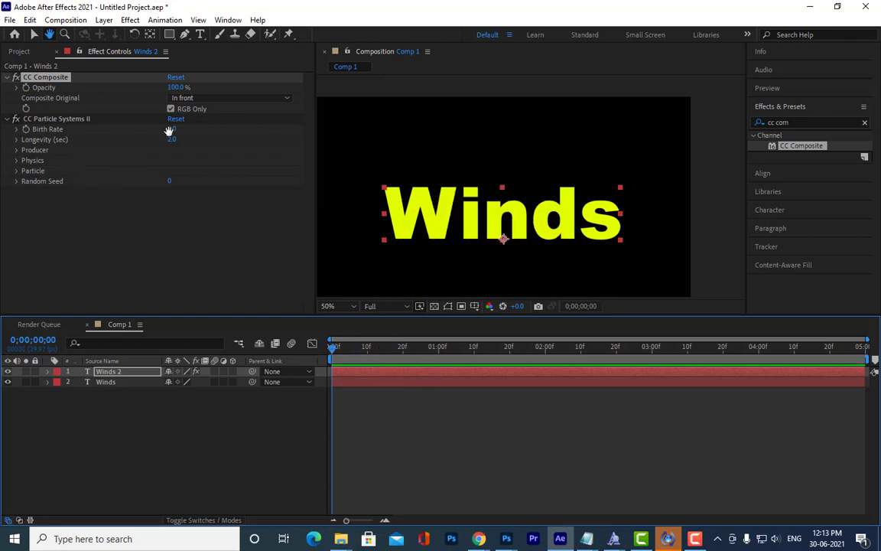
Return to the Selection tool and expand the Birth Rate, Longevity and Producer settings of CC Particle Systems II
click(17, 139)
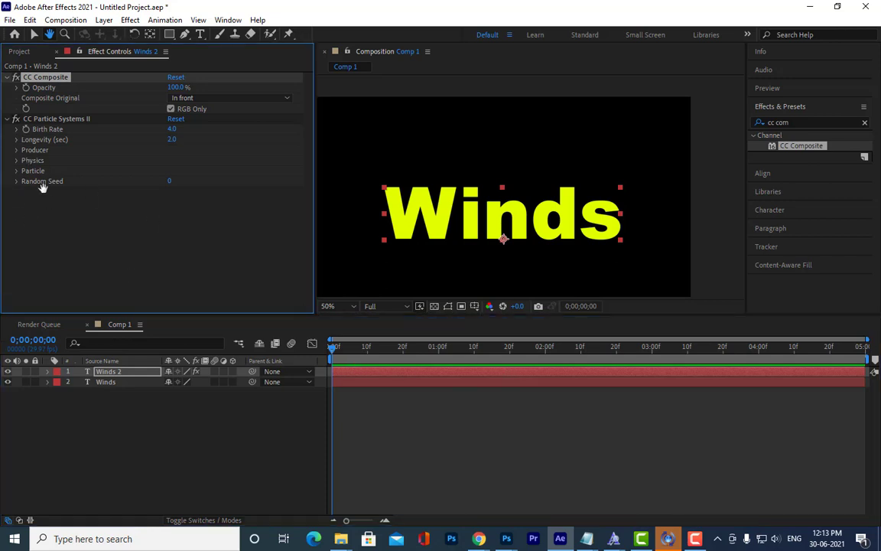
click(32, 35)
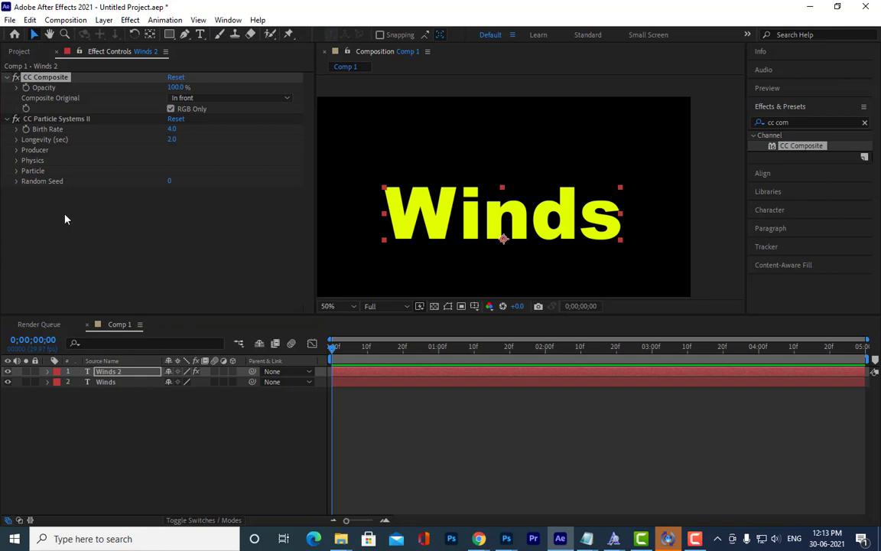
click(16, 130)
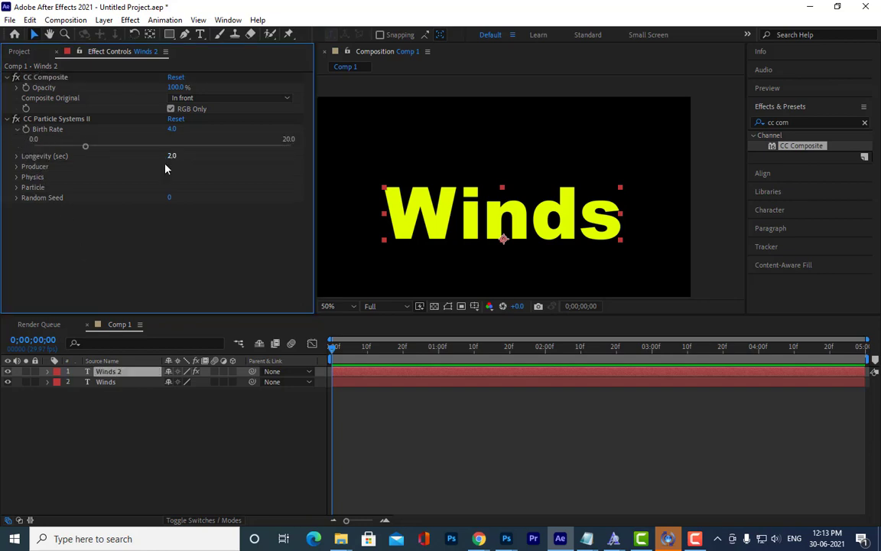
click(16, 156)
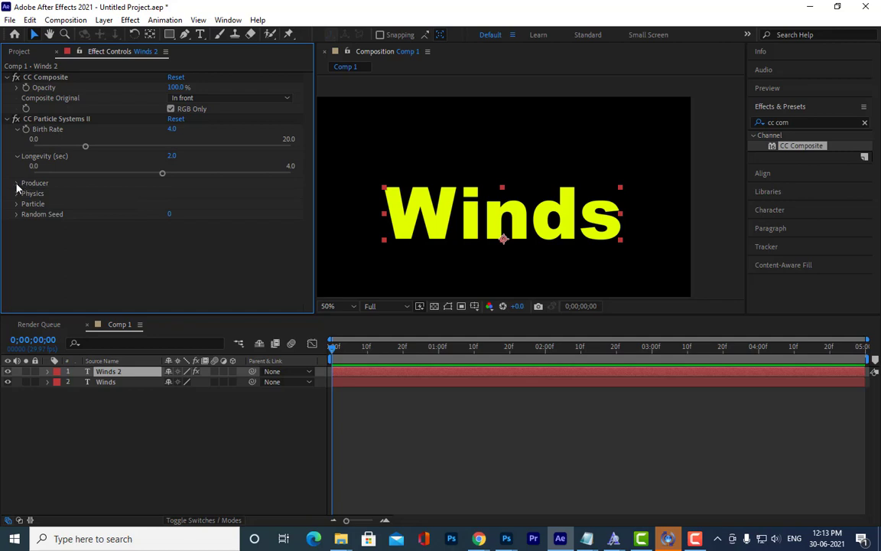
click(17, 182)
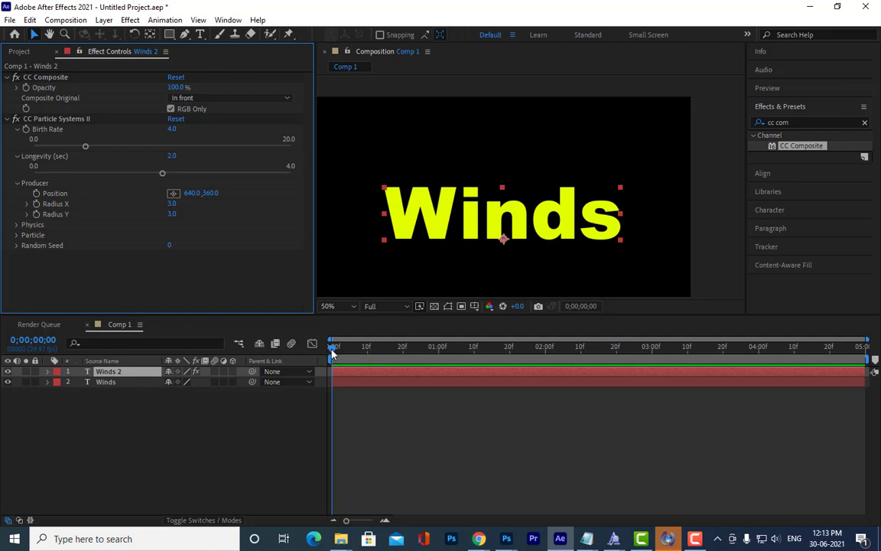
Set the particle Birth Rate to 20 while viewing the frame at 0;00;00;07
drag(331, 351, 356, 355)
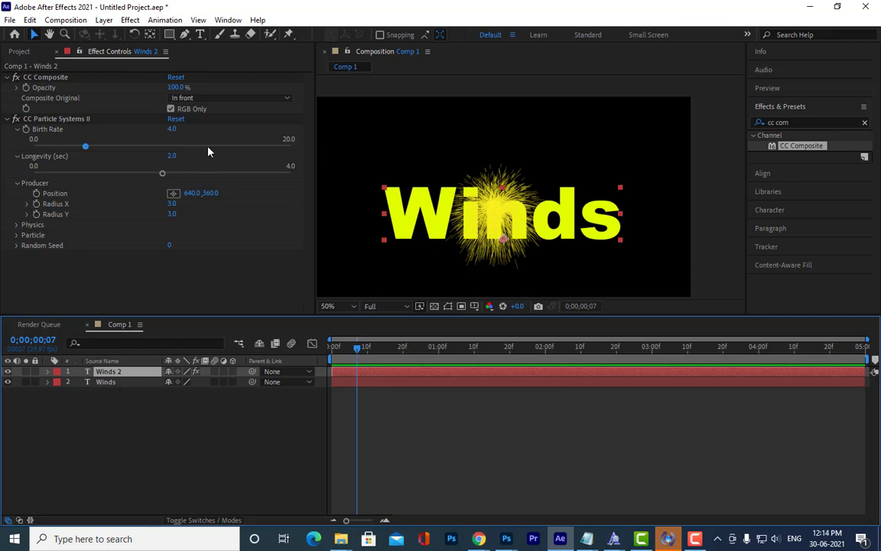
click(172, 130)
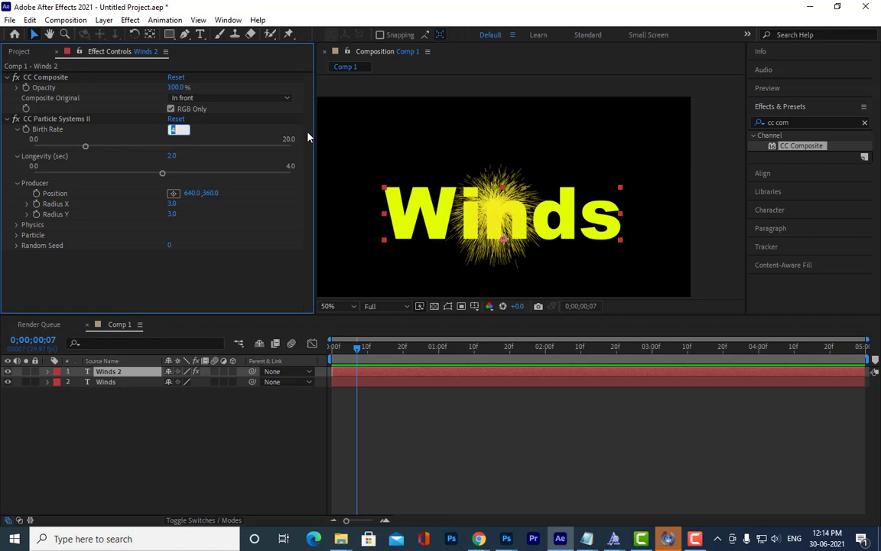
text(20)
key(Return)
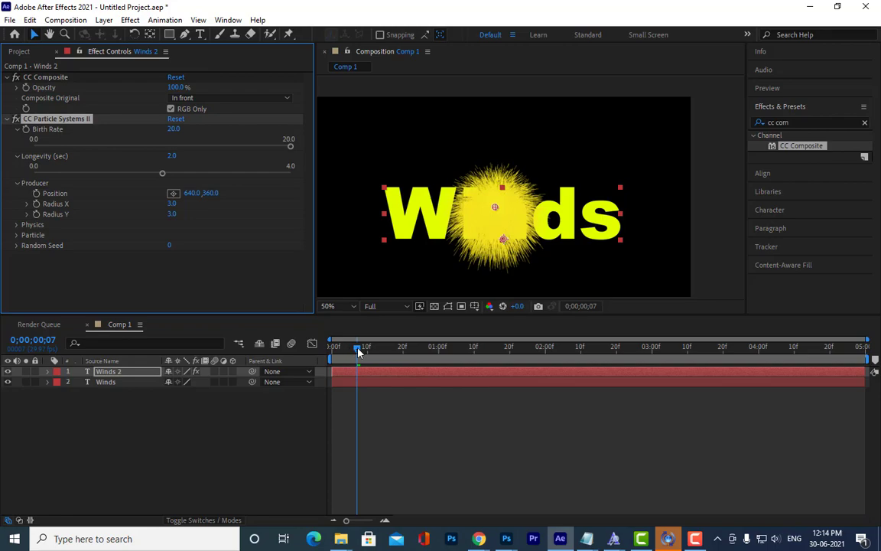
Preview the denser particles from the first frame and move the current time to 0;00;00;28
drag(358, 352, 330, 350)
key(space)
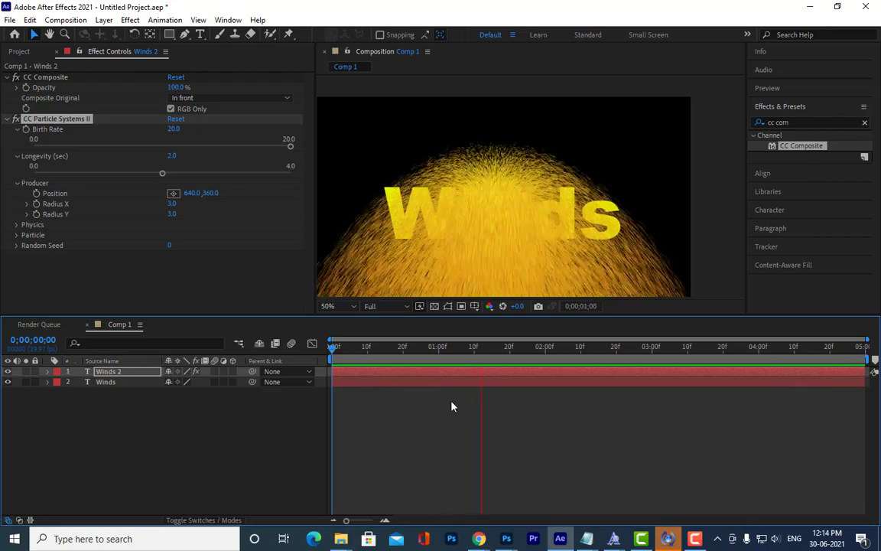
key(space)
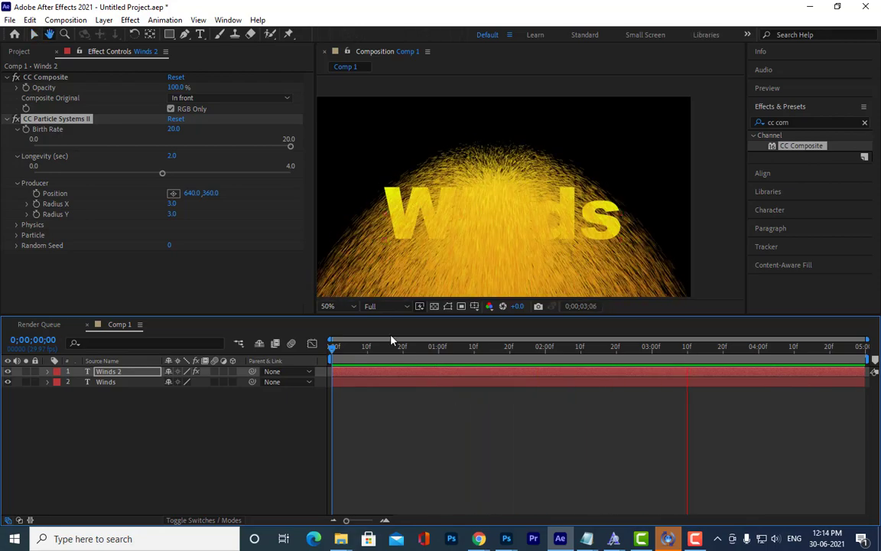
drag(331, 350, 433, 369)
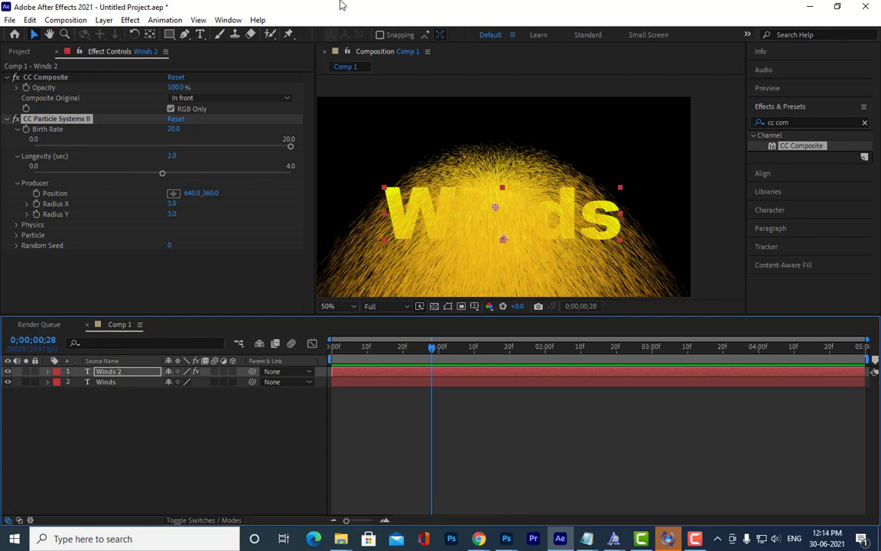
Switch to File Explorer, open the aenotes text file from New Volume (E:), and place its window over the composition
mouse_move(340, 539)
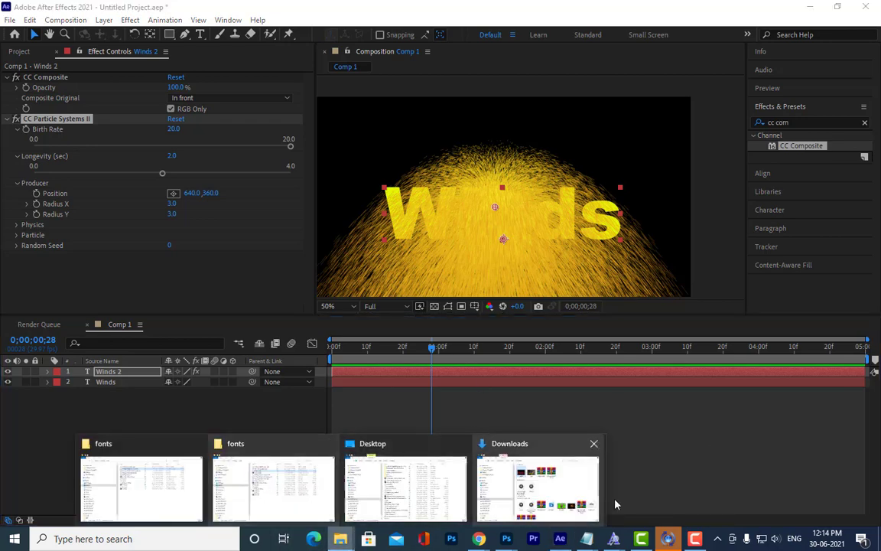
click(440, 483)
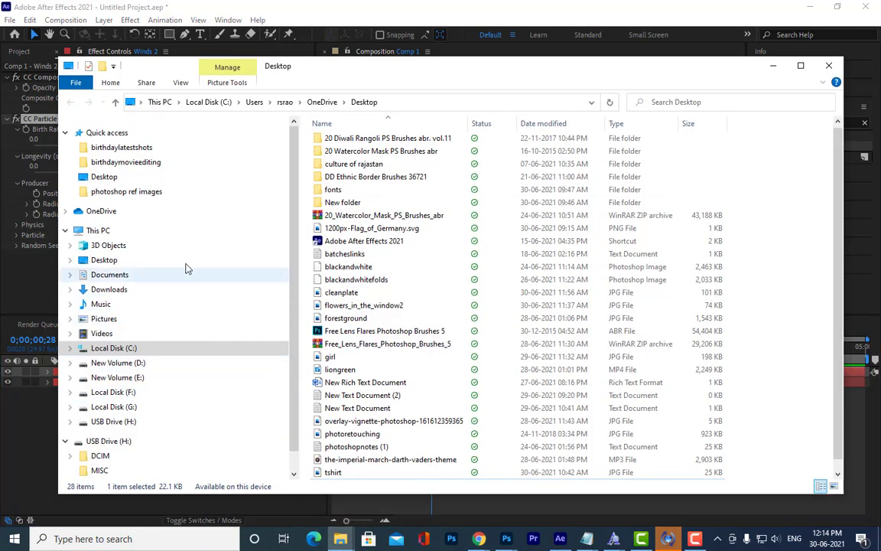
click(115, 377)
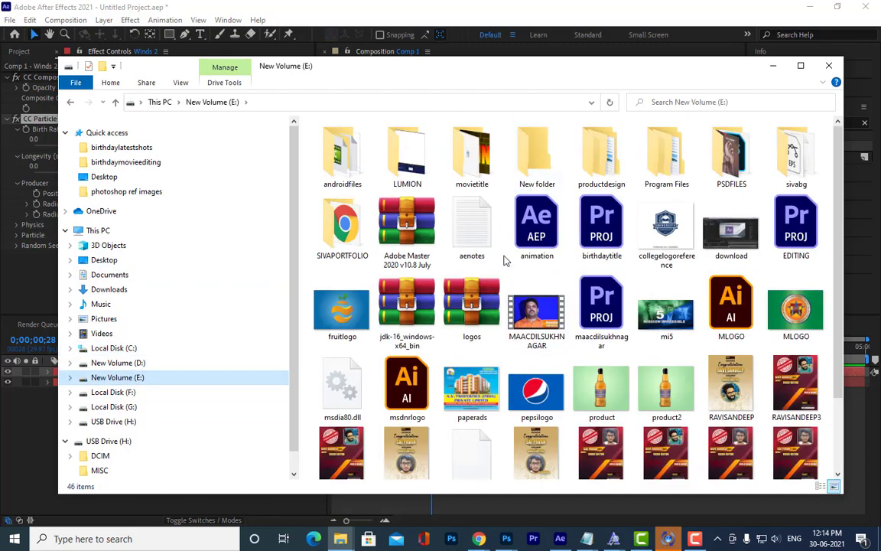
double_click(474, 229)
click(814, 61)
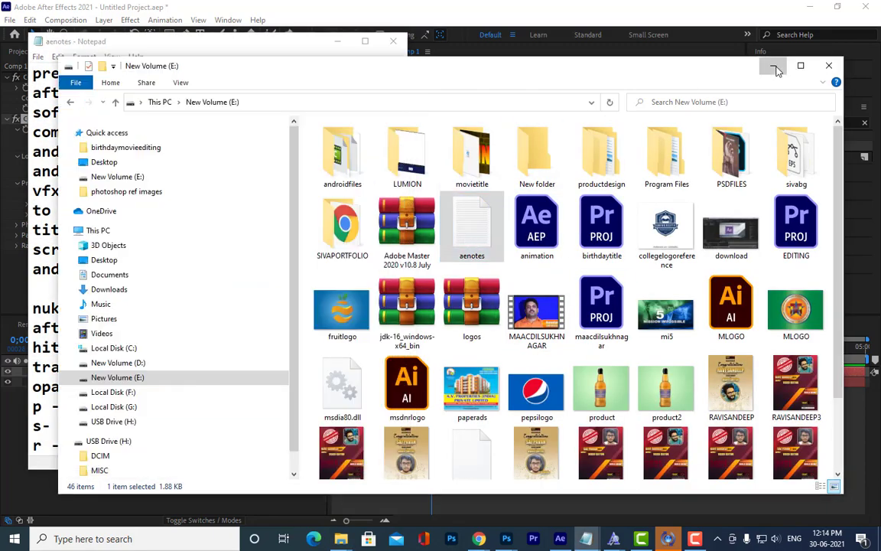
click(773, 65)
drag(194, 39, 486, 45)
Find the "dispersion" section in the notes and examine its list of particle settings
scroll(534, 217, down, 13)
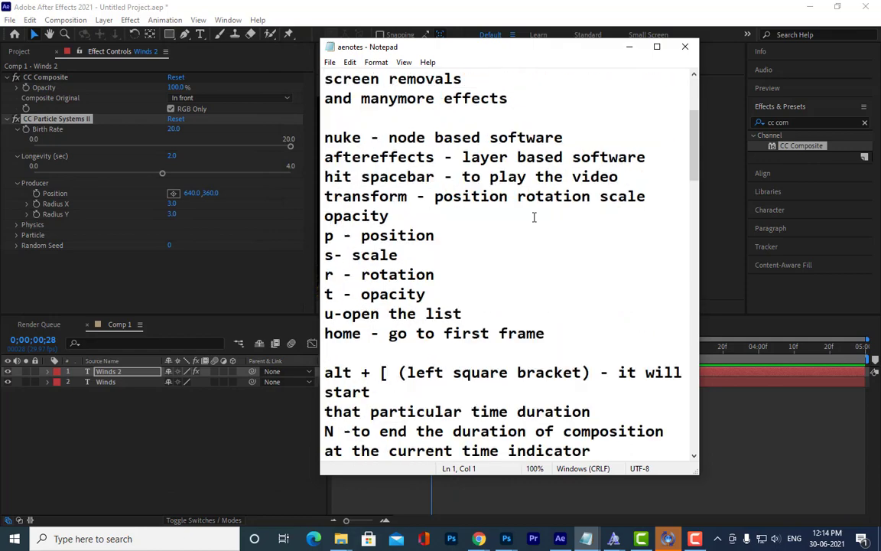
scroll(534, 217, down, 17)
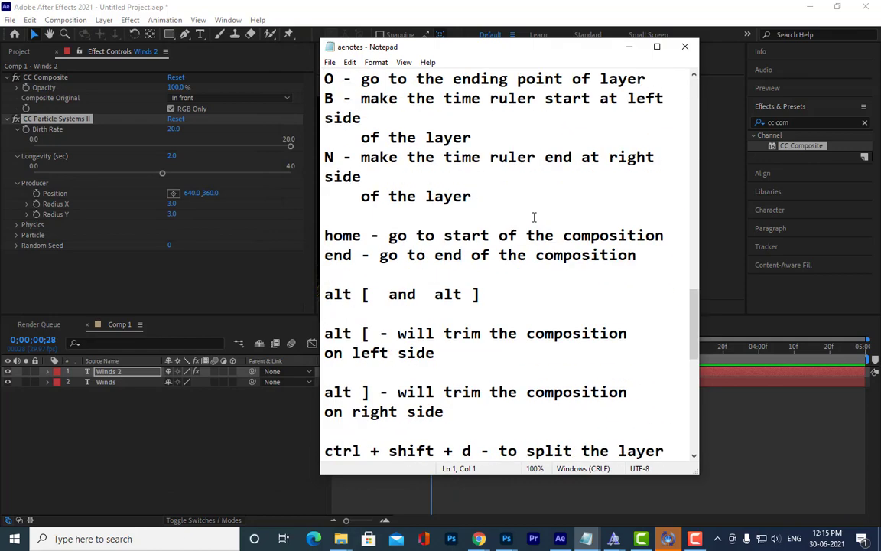
scroll(466, 315, up, 1)
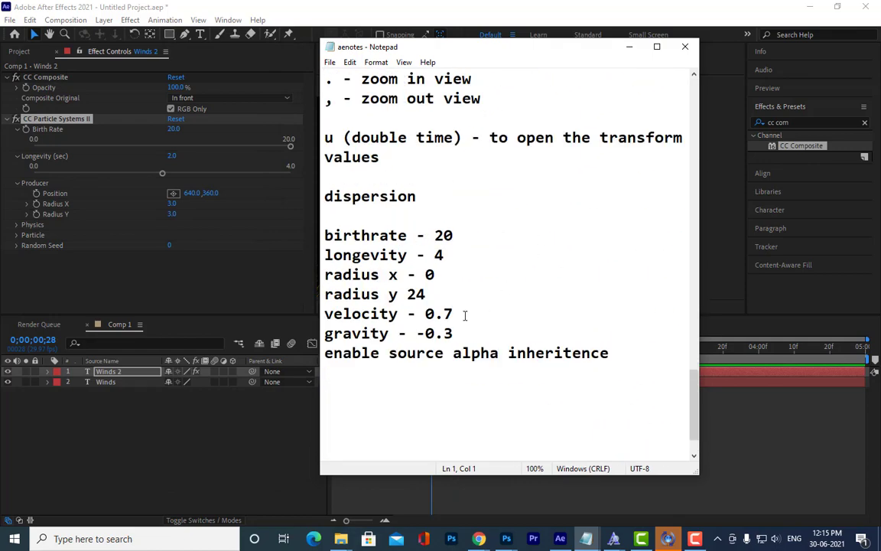
scroll(478, 192, down, 1)
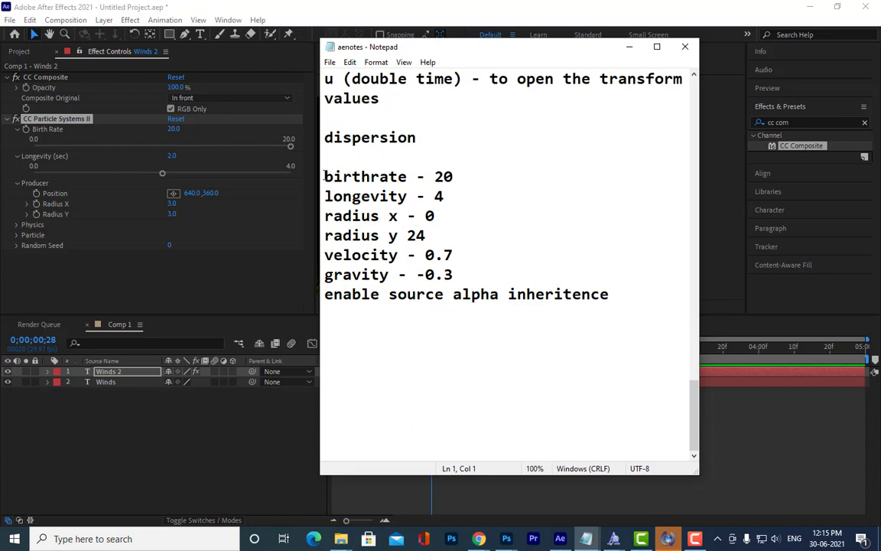
drag(324, 176, 647, 310)
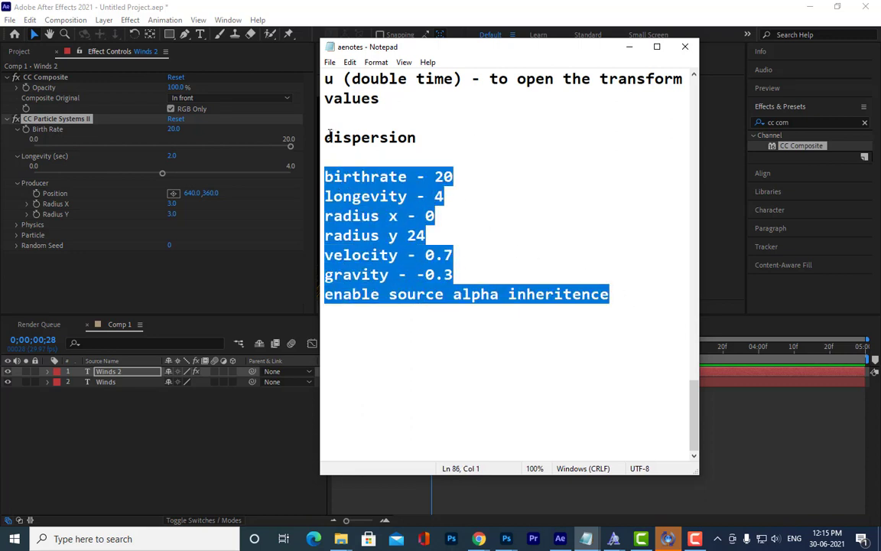
drag(326, 138, 418, 138)
click(438, 166)
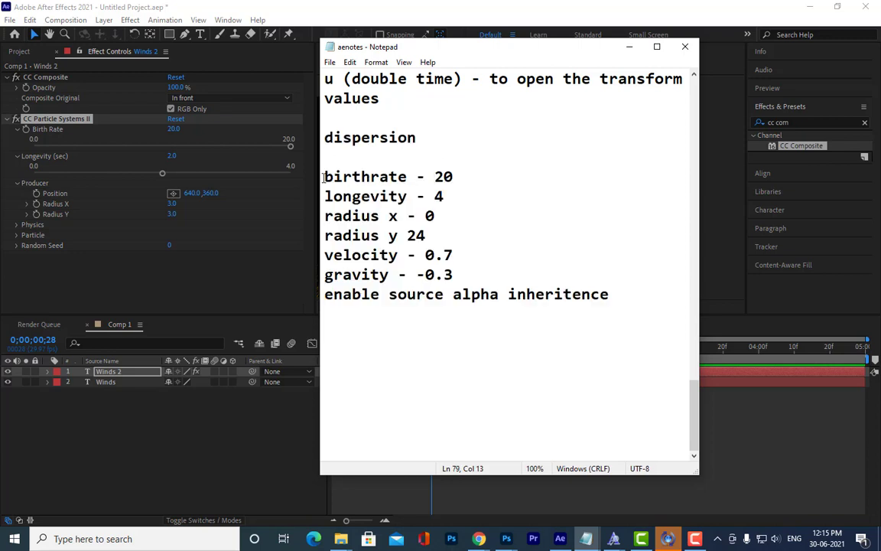
Remove the blank line below the "dispersion" heading and select the heading with all its settings
click(324, 176)
key(BackSpace)
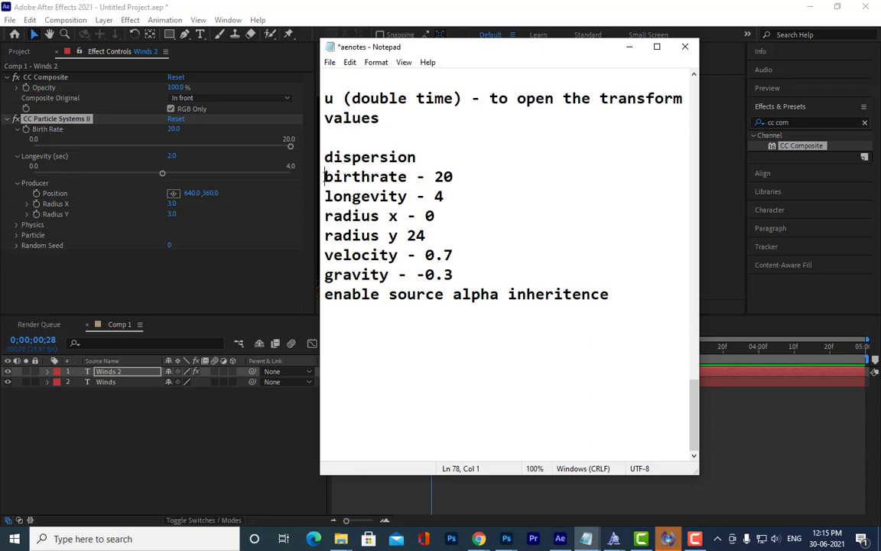
drag(324, 176, 322, 137)
click(642, 294)
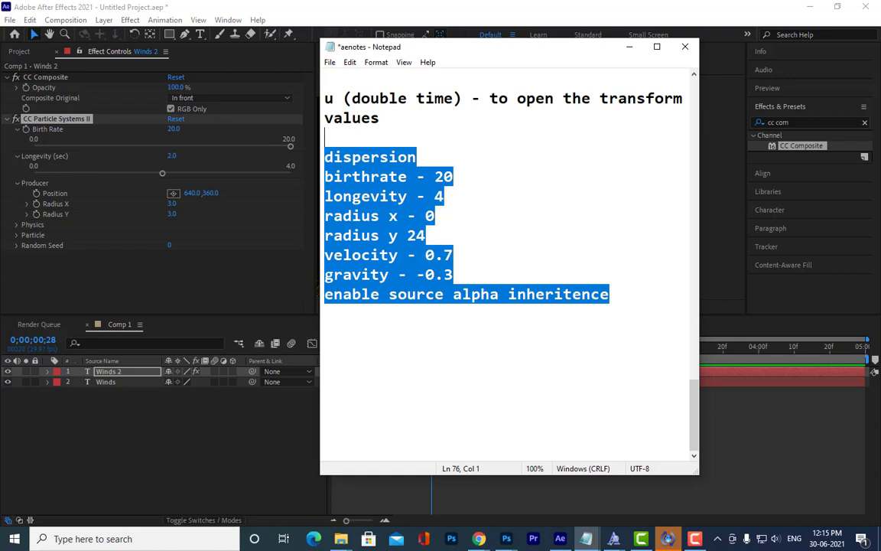
Check the dispersion values in the aenotes window against the effect settings, and return to After Effects
click(629, 48)
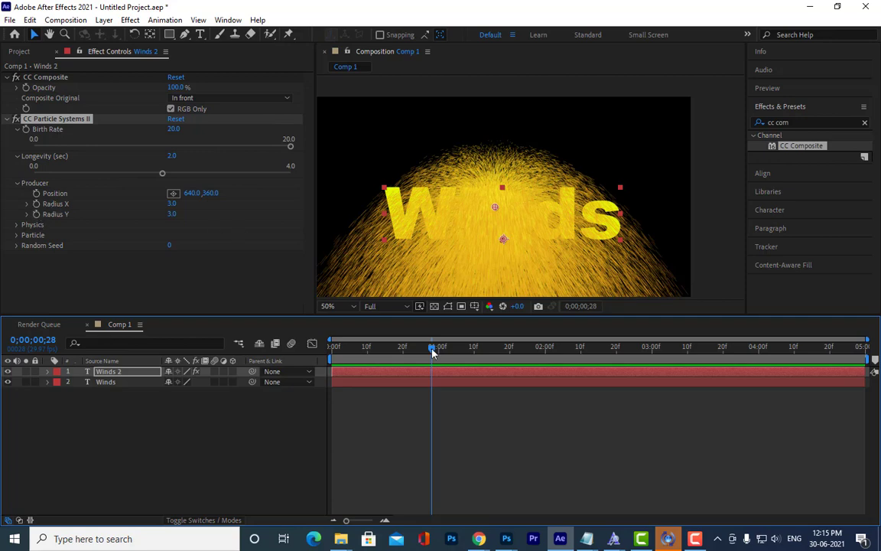
mouse_move(586, 538)
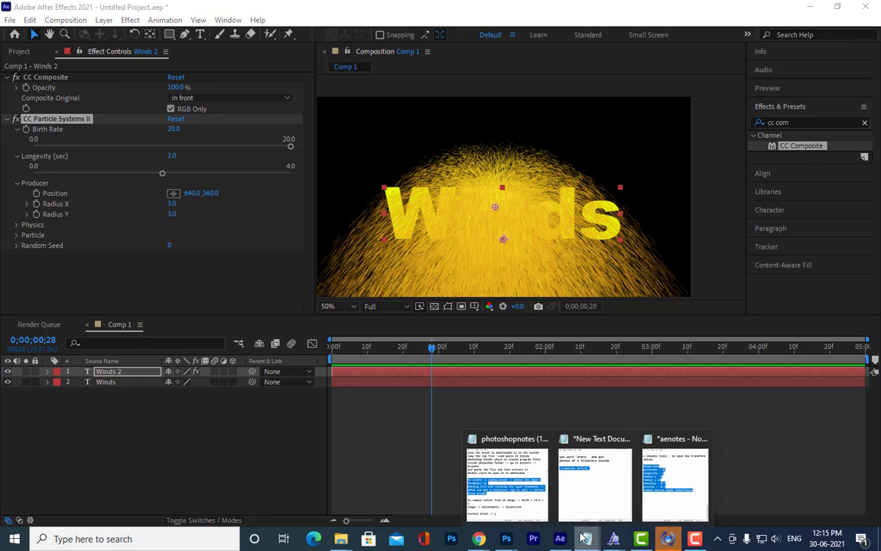
click(673, 480)
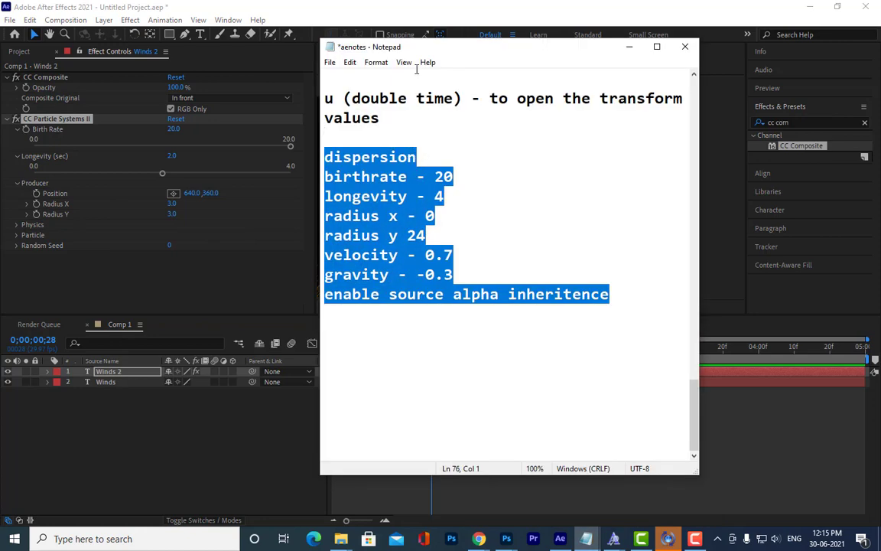
drag(417, 55, 476, 55)
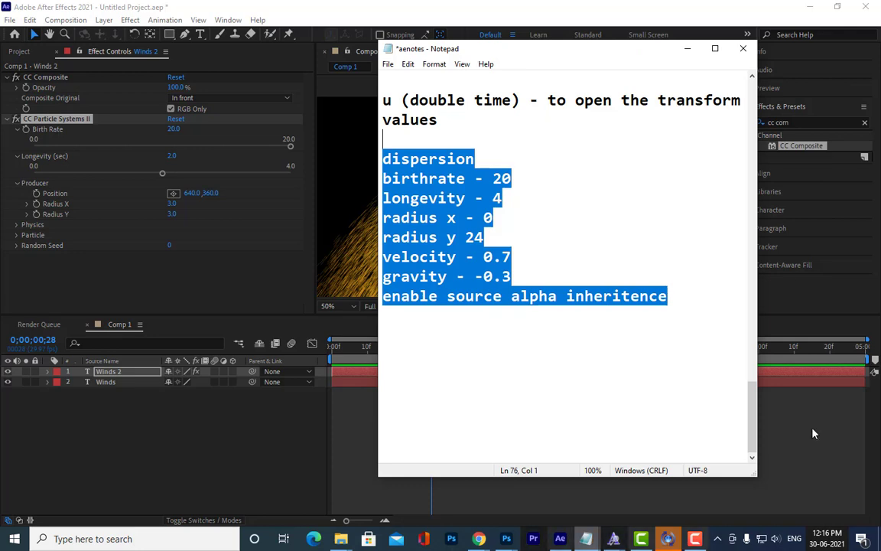
click(687, 49)
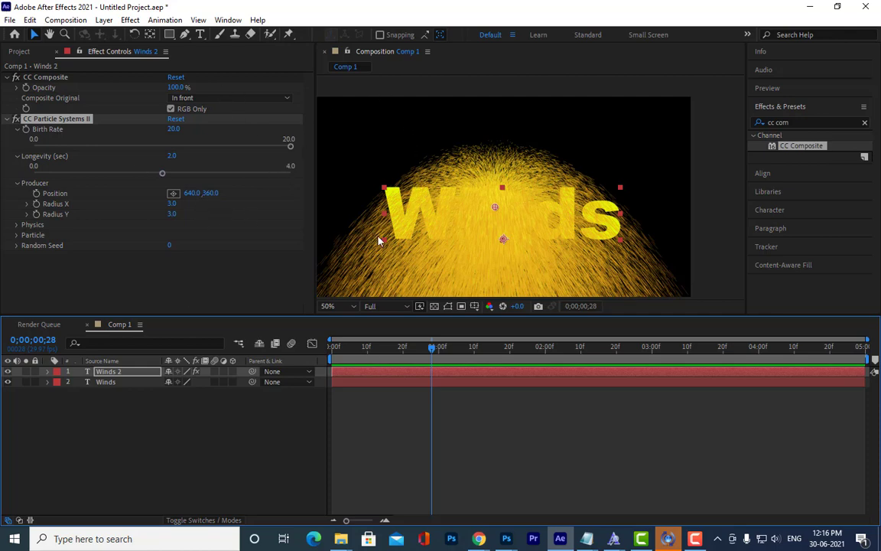
Set the Longevity of CC Particle Systems II to 4 seconds
scroll(526, 186, down, 2)
scroll(533, 181, up, 1)
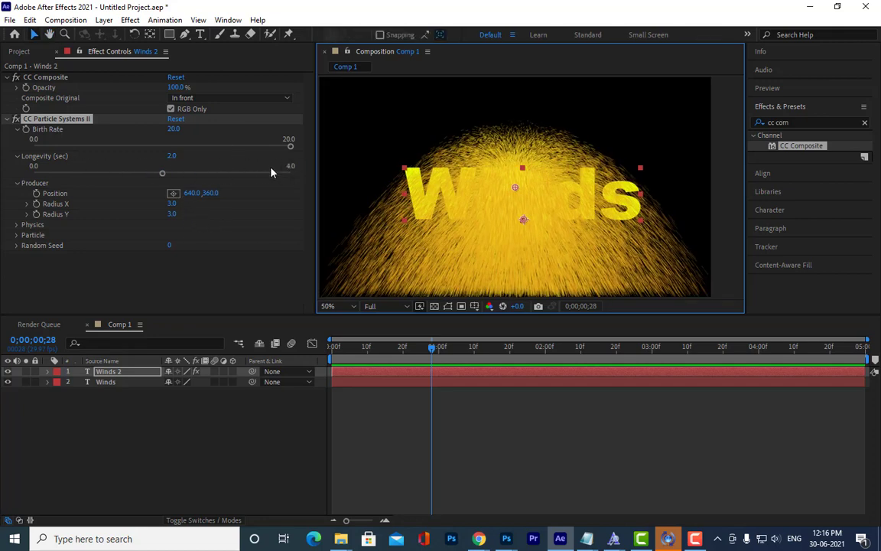
click(170, 157)
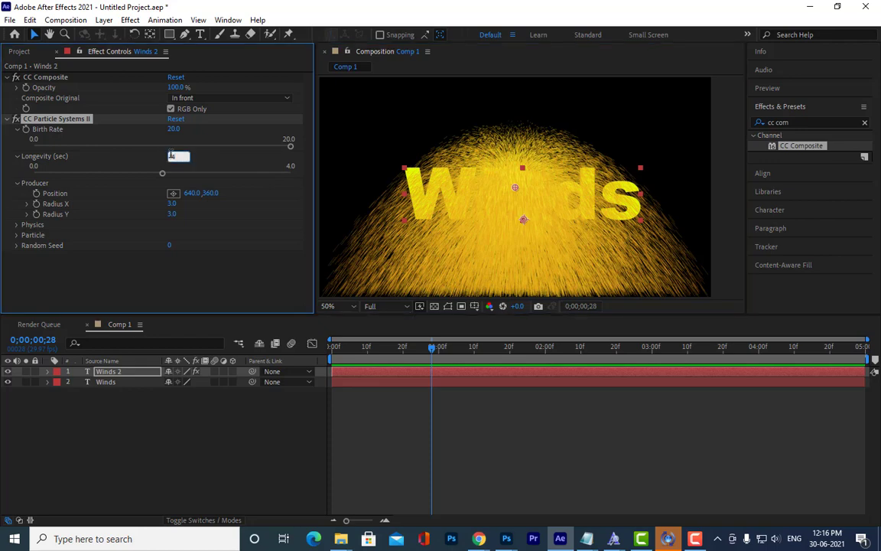
key(Return)
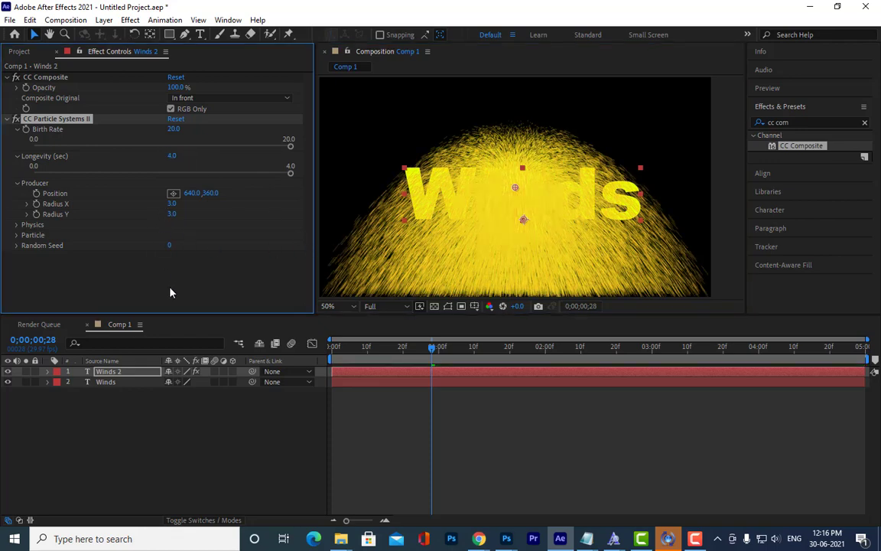
Shift the particle Producer outside the frame to position -224, 360 and enable Position keyframing at 0;00;00;28
click(17, 185)
click(17, 184)
drag(192, 198, 84, 198)
scroll(440, 218, down, 1)
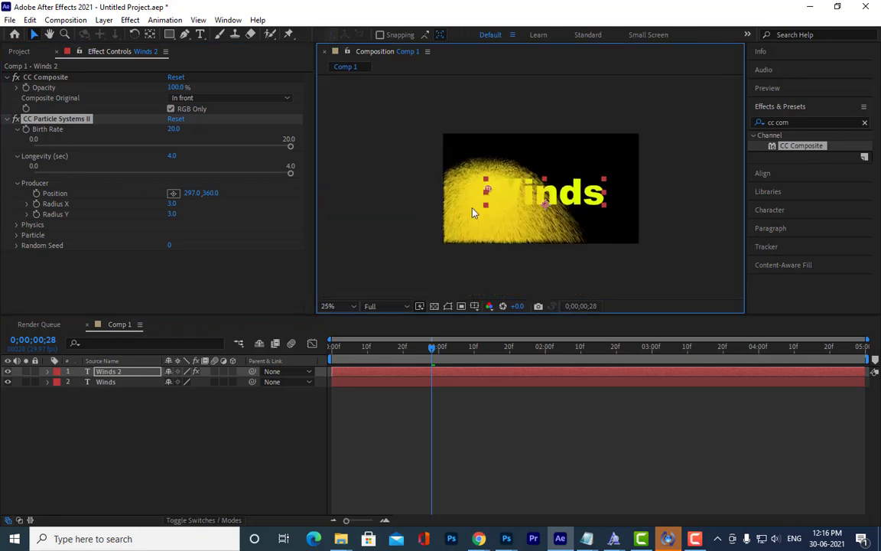
scroll(472, 207, up, 1)
drag(191, 193, 100, 192)
drag(193, 193, 75, 205)
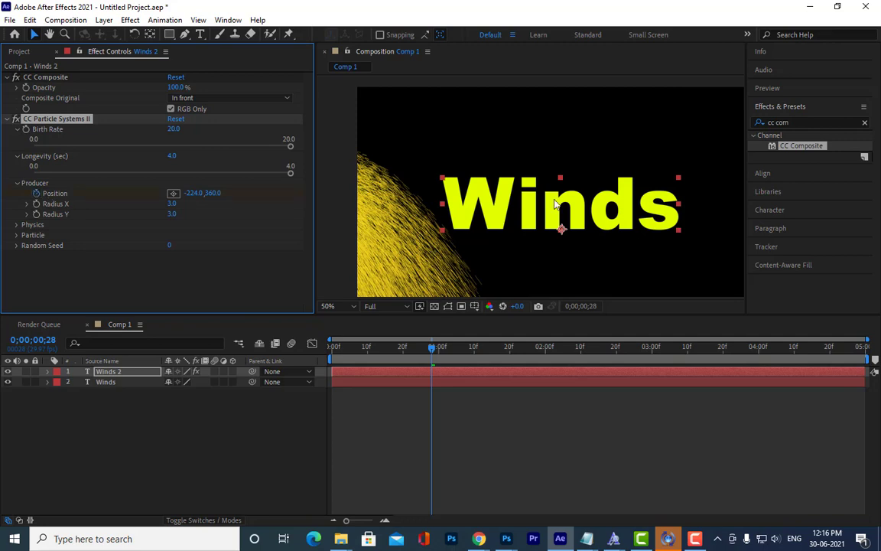
At 0;00;04;00, keyframe the Producer Position past the frame's opposite side at 1761, 360
scroll(555, 202, down, 2)
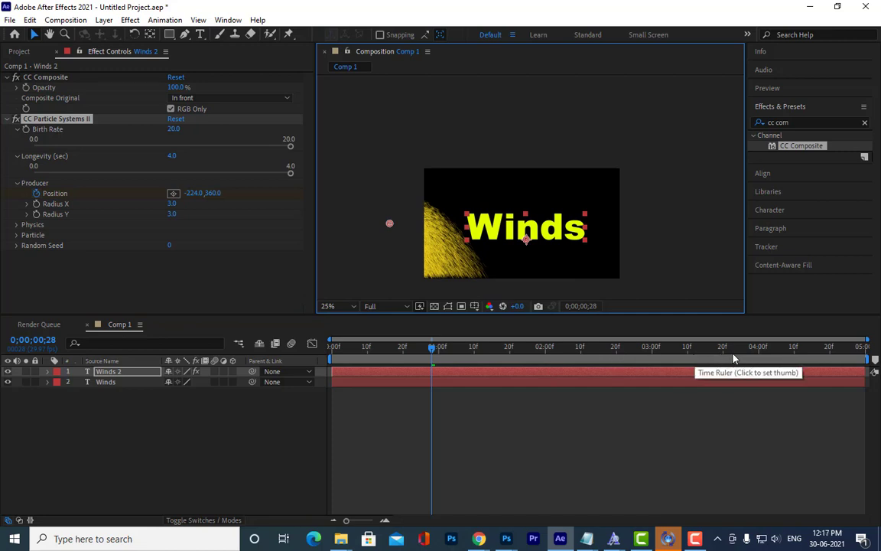
click(757, 357)
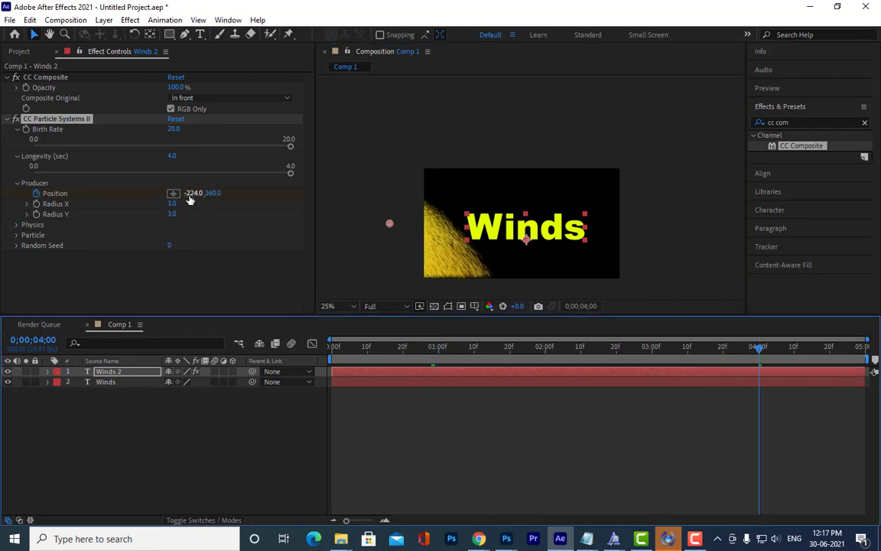
drag(190, 198, 203, 197)
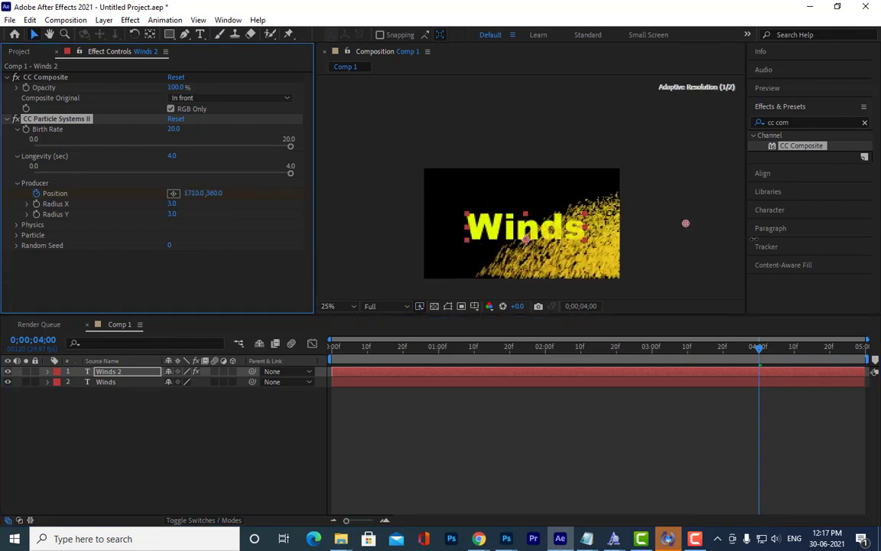
drag(189, 198, 225, 202)
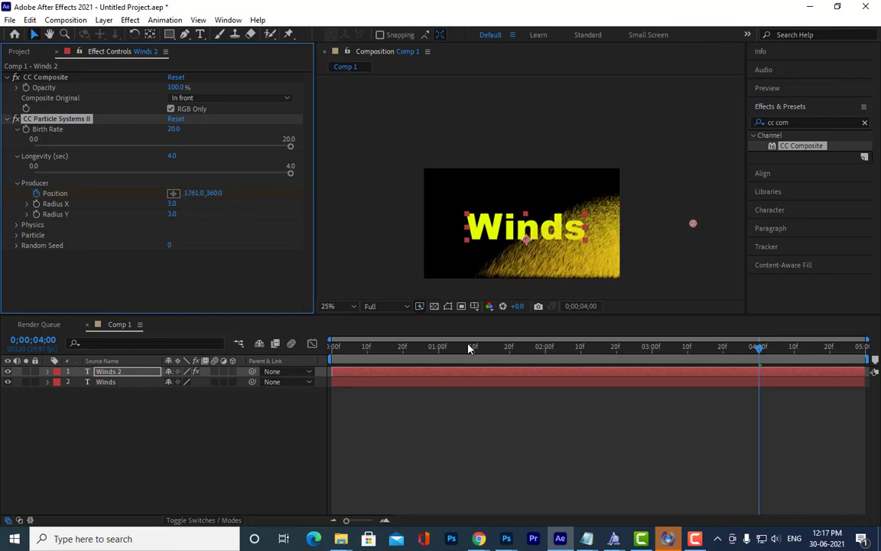
Set the Producer's Radius X to 0 and Radius Y to 24
click(171, 204)
text(0)
click(172, 214)
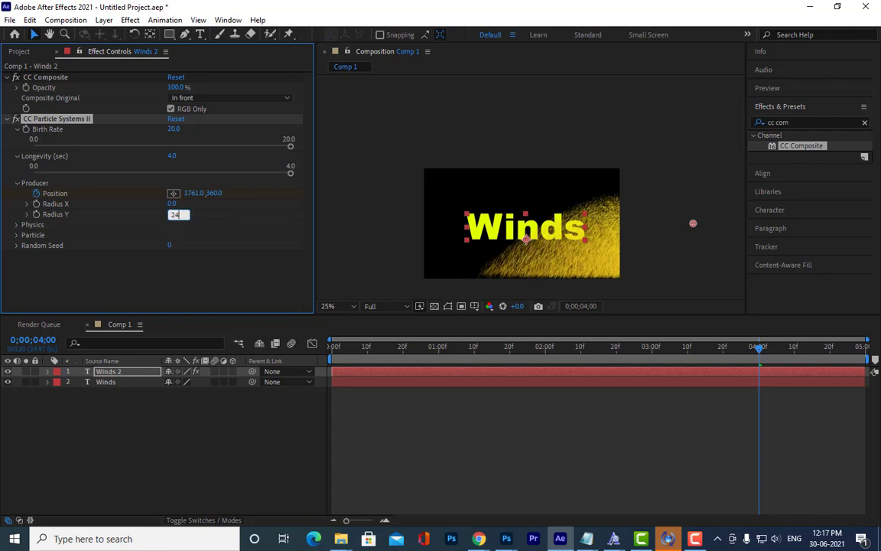
text(24)
key(Return)
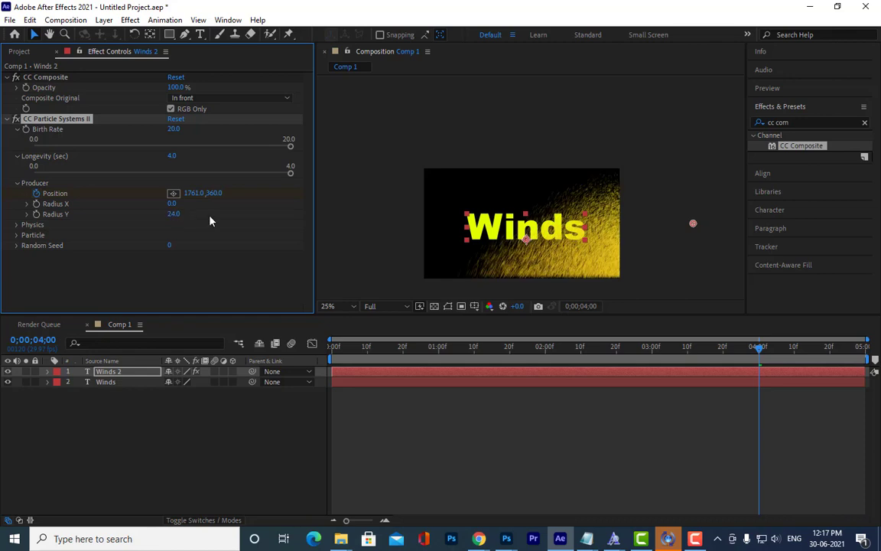
Play and scrub the composition from the first frame to examine the particles sweeping across the text
drag(551, 351, 303, 351)
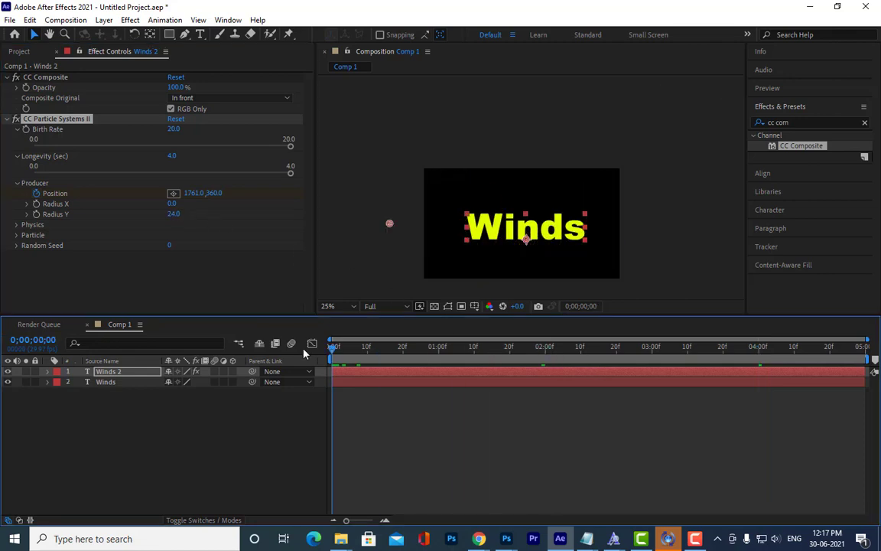
key(space)
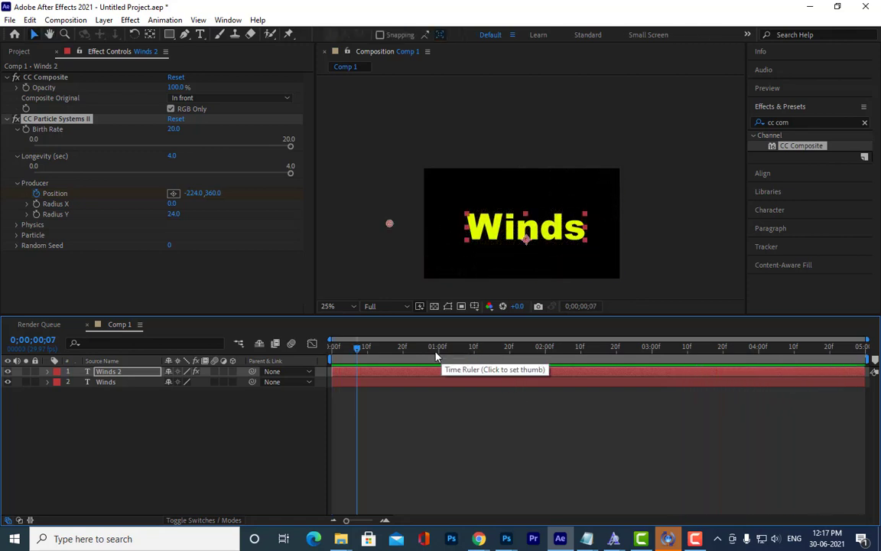
key(space)
key(space)
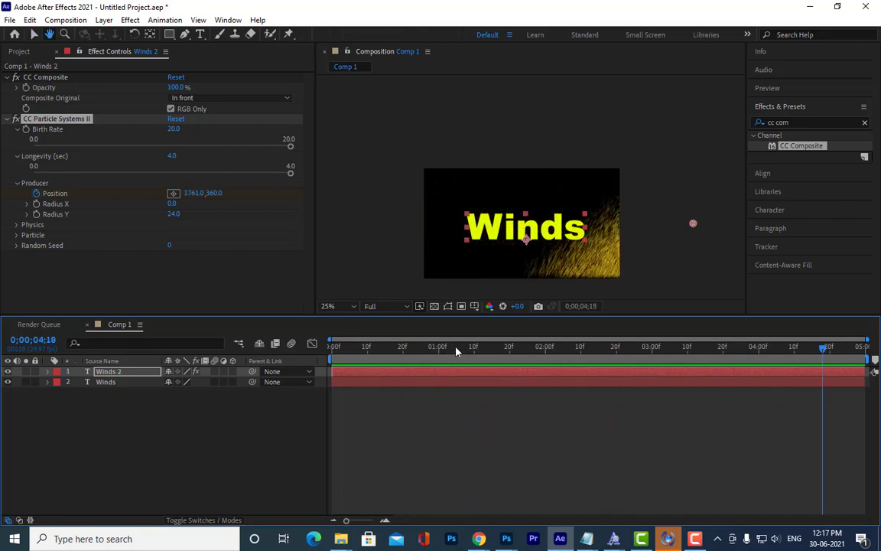
drag(456, 350, 433, 365)
key(space)
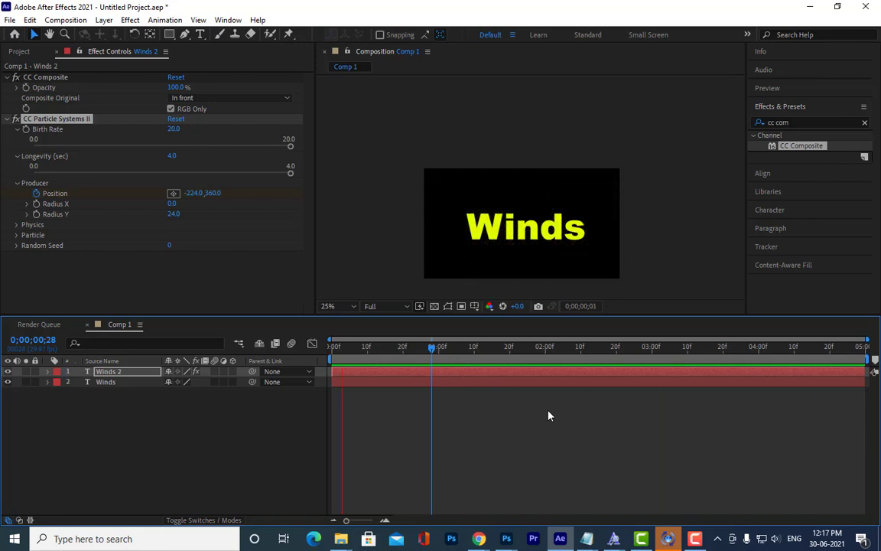
key(space)
Move the current time to 0;00;03;00 and examine the particles around the text up close
drag(401, 352, 653, 348)
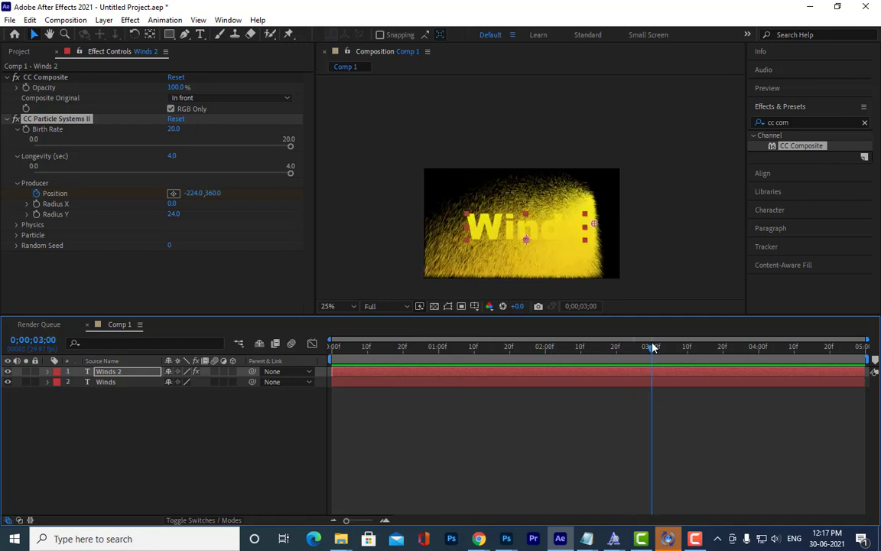
scroll(517, 226, up, 5)
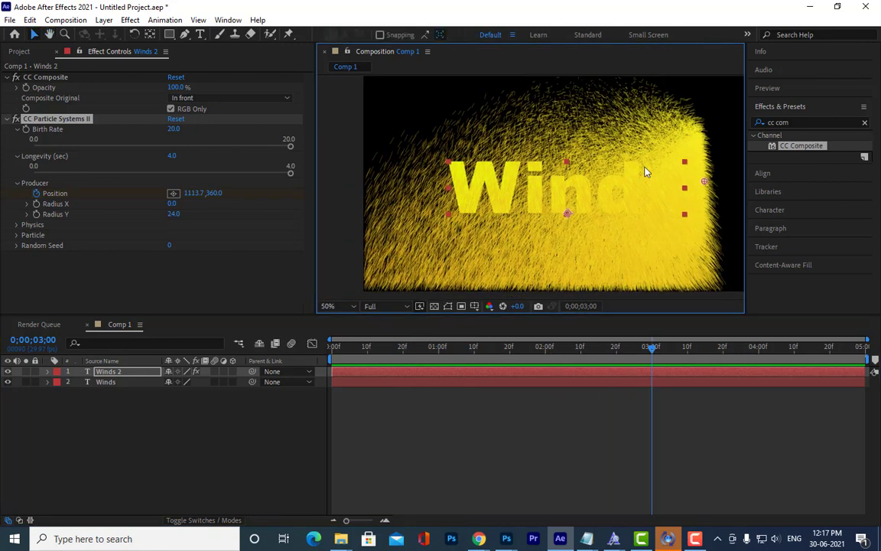
mouse_move(582, 199)
mouse_down()
mouse_move(573, 196)
mouse_move(579, 199)
mouse_up()
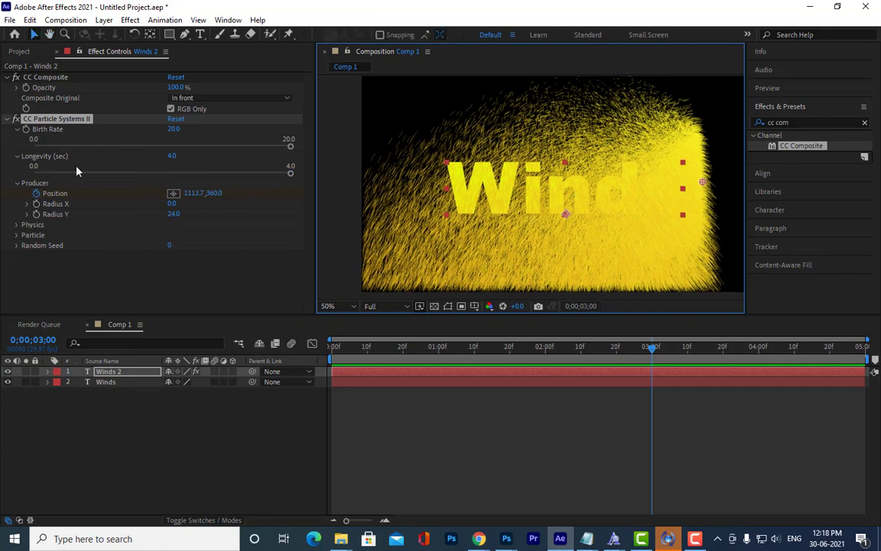
Set the particle Physics Velocity to 0.3 and play the composition to examine the particle spread
click(16, 225)
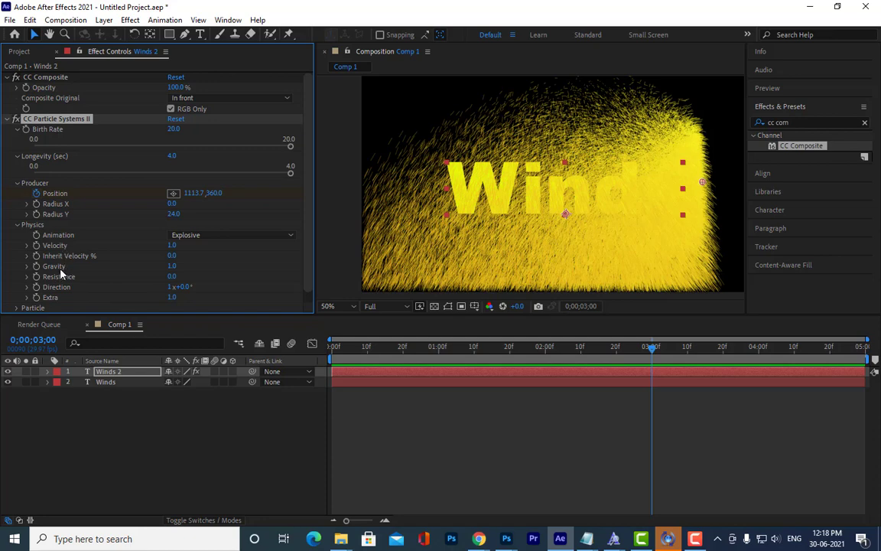
click(172, 245)
key(Return)
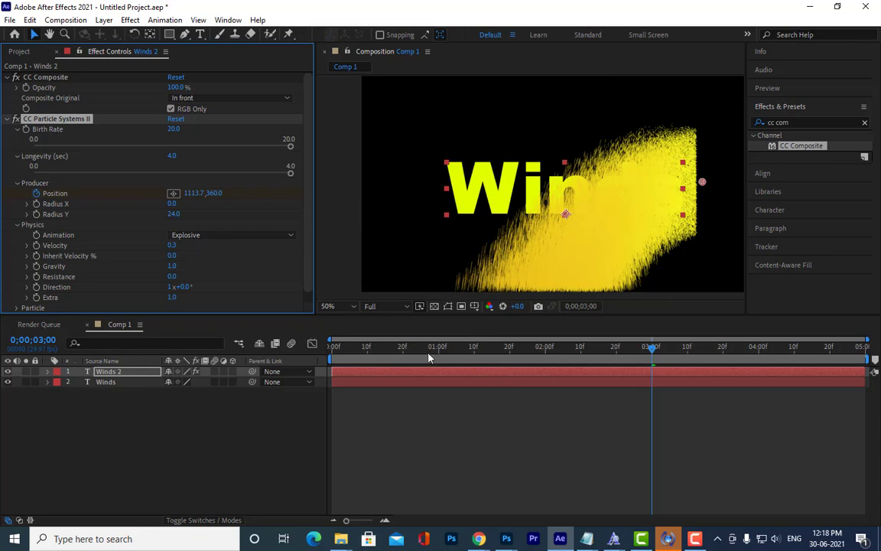
key(space)
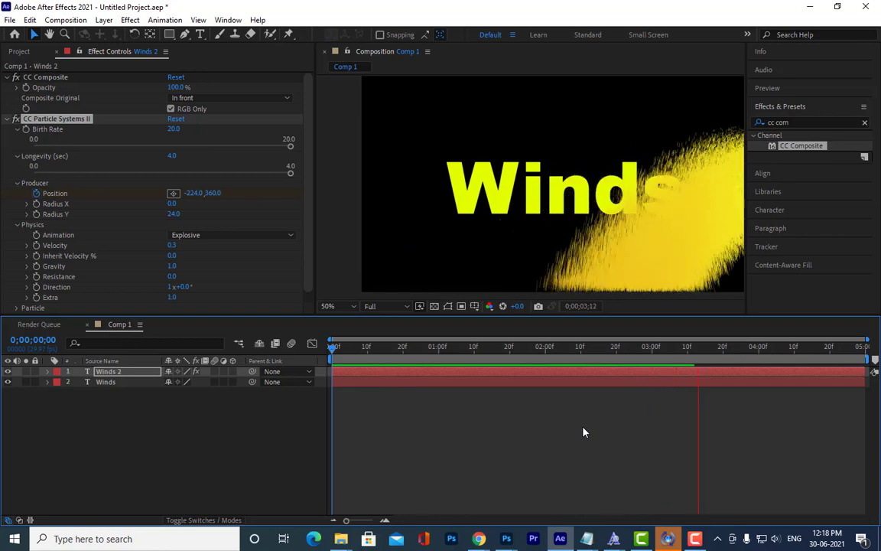
key(space)
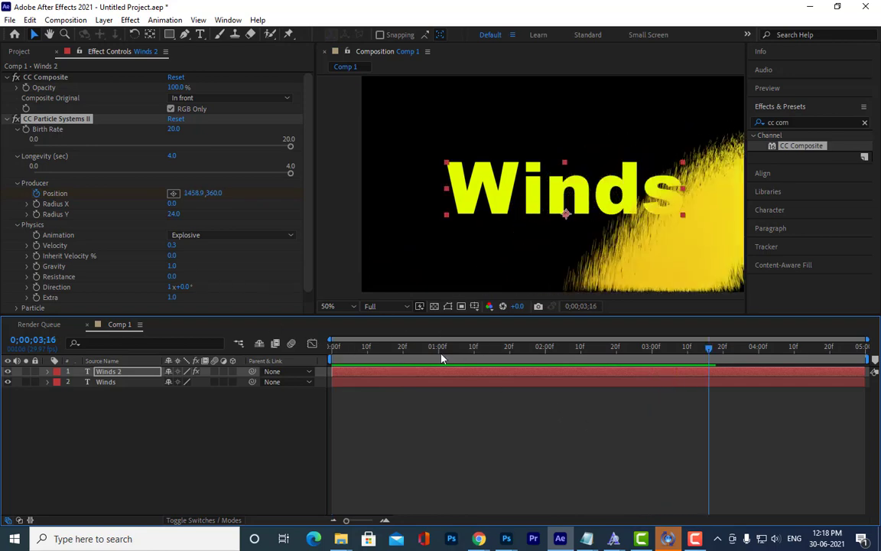
drag(360, 349, 447, 354)
key(space)
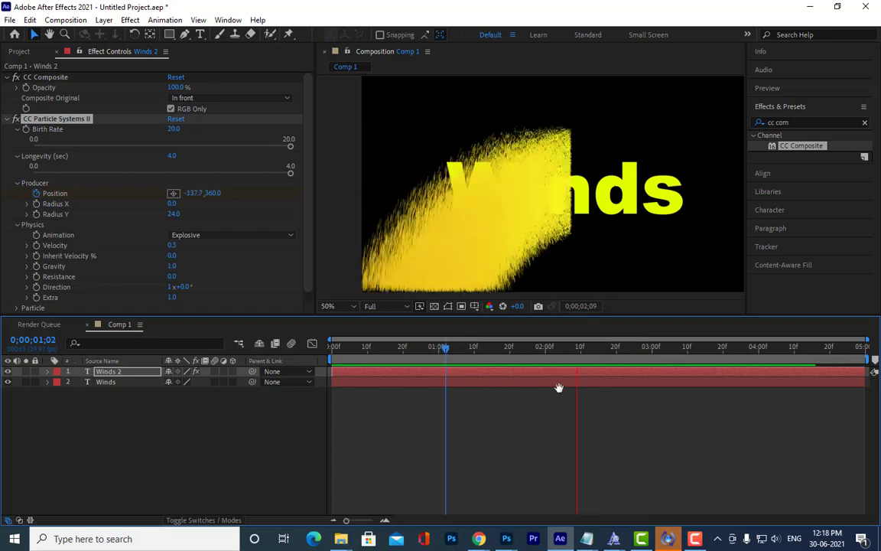
key(space)
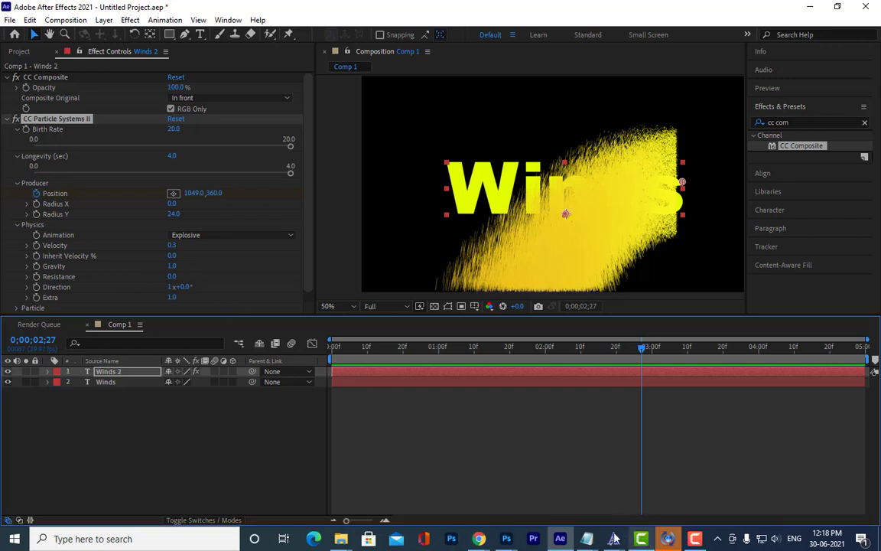
Switch to the aenotes file in Notepad to check the dispersion velocity and gravity values, and return to After Effects
mouse_move(586, 539)
click(676, 501)
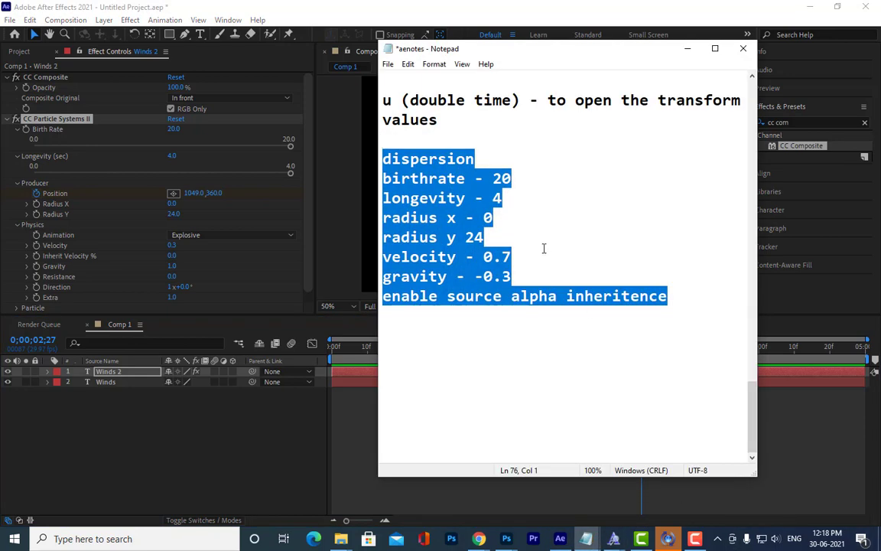
drag(522, 260, 526, 280)
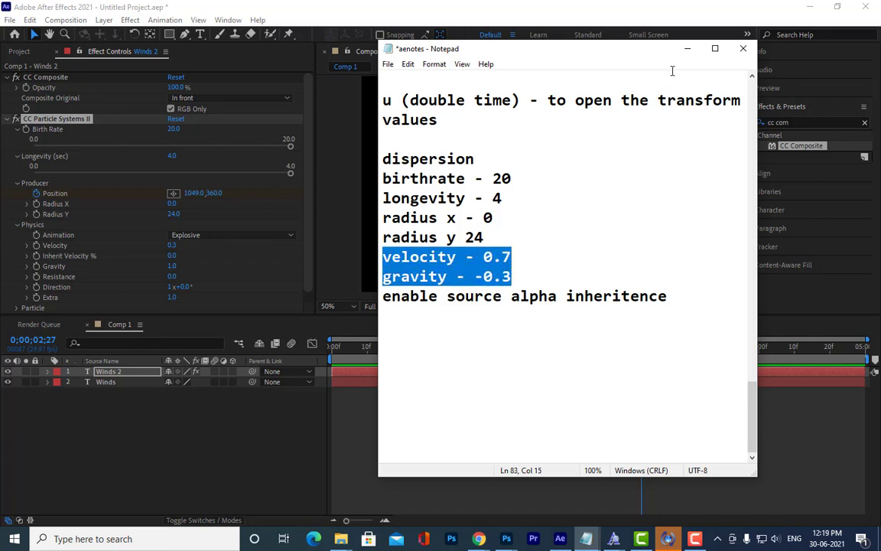
click(687, 48)
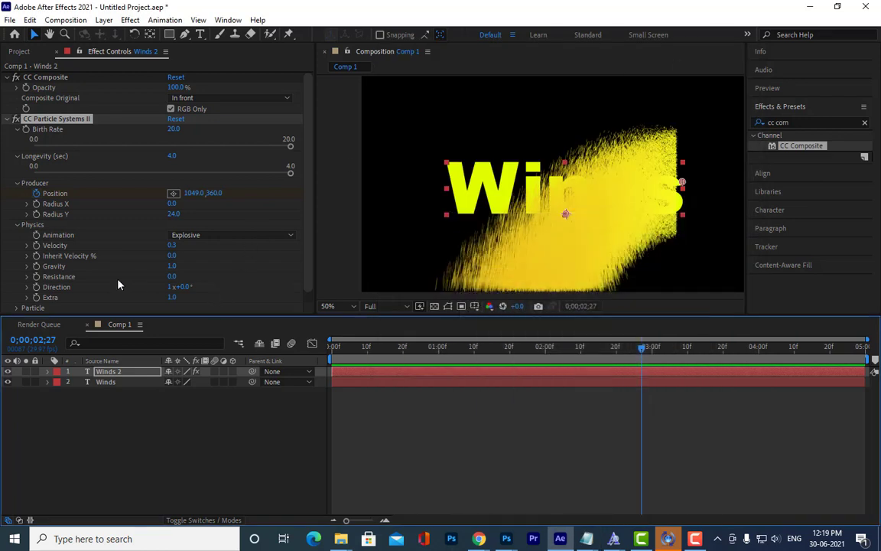
Set the particle Physics Gravity to 0.3 and play the composition from the first frame
click(171, 266)
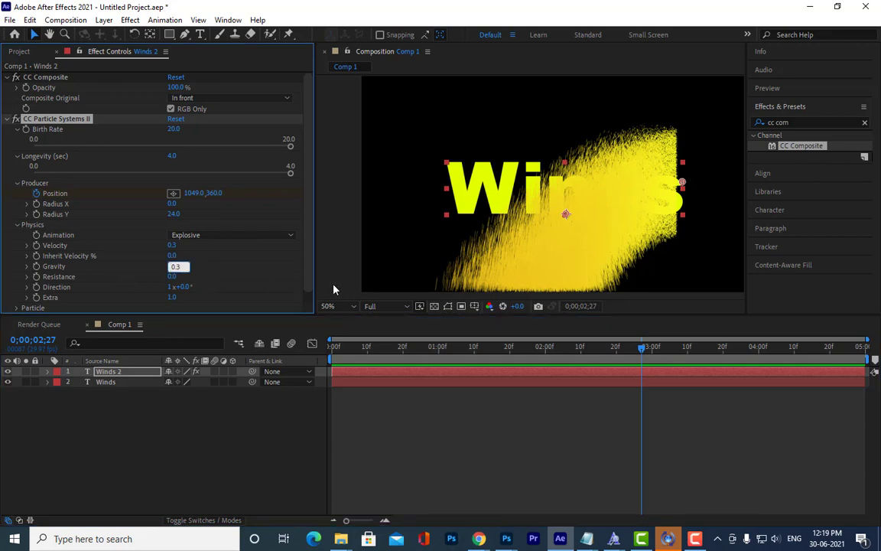
key(Return)
click(424, 348)
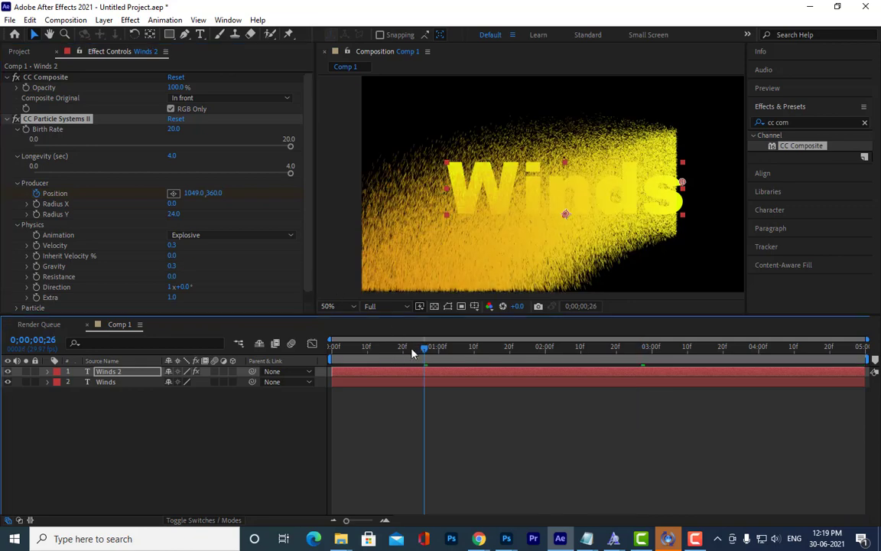
key(Home)
key(space)
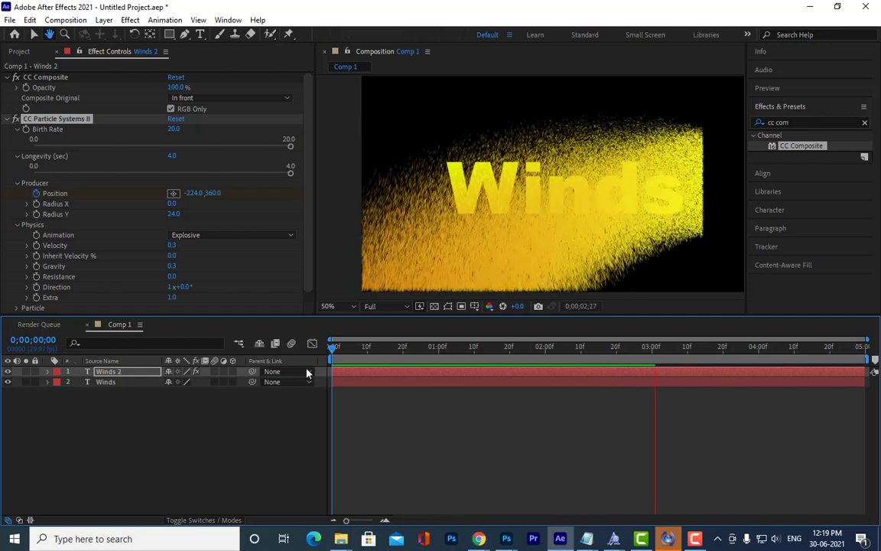
key(space)
Set the particle Physics Gravity to -0.3
click(172, 267)
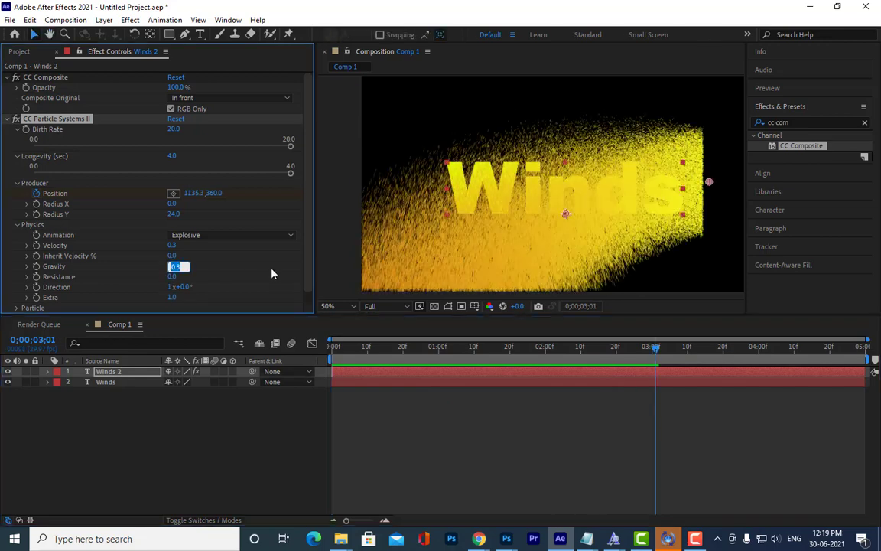
key(Left)
text(-)
click(214, 265)
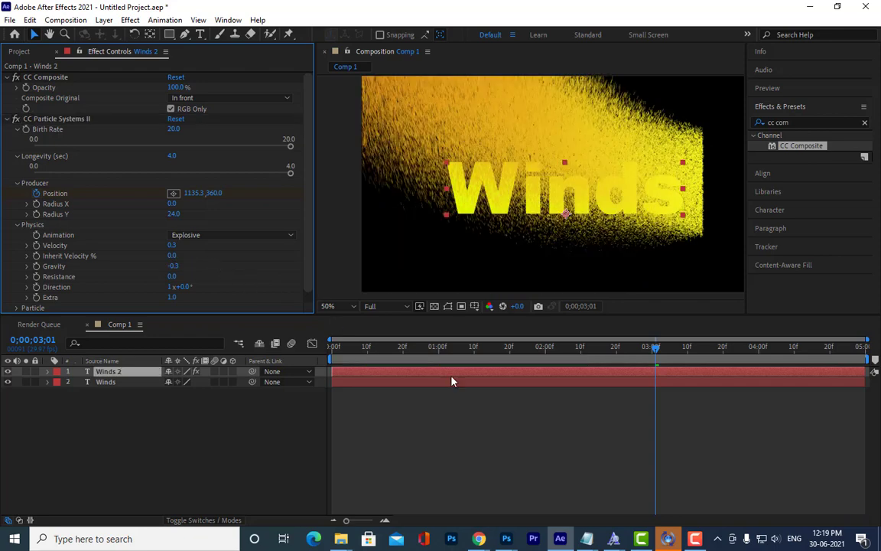
Play and scrub the composition from the start to examine how the particles drift around the text, stopping at 0;00;02;09
drag(484, 350, 344, 351)
key(space)
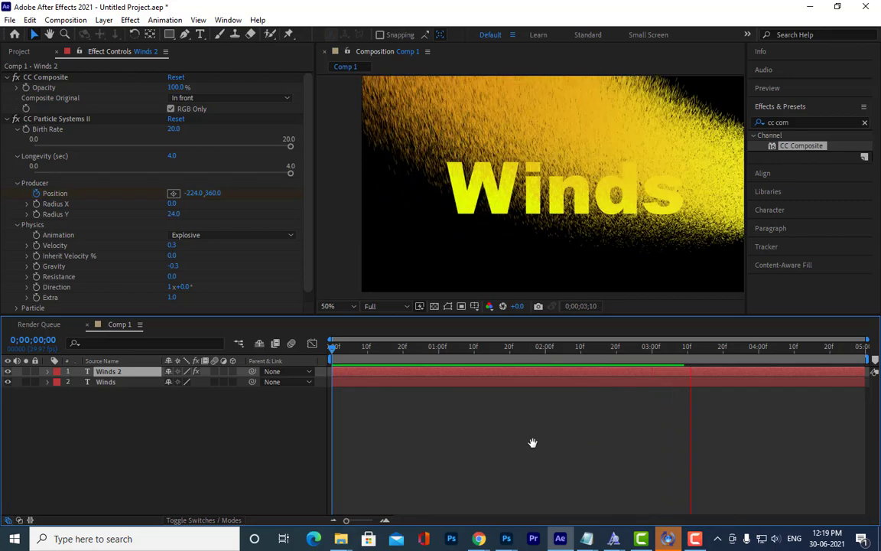
key(space)
drag(399, 352, 364, 353)
key(space)
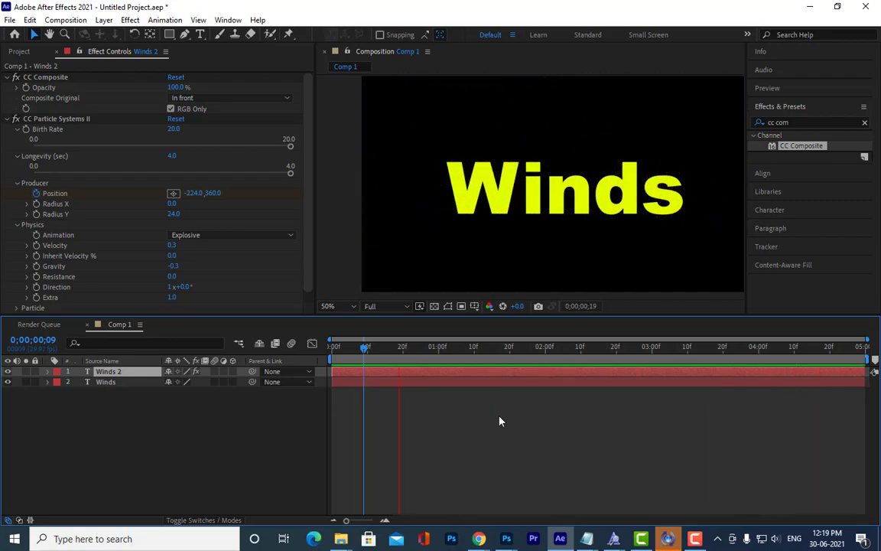
key(space)
key(space)
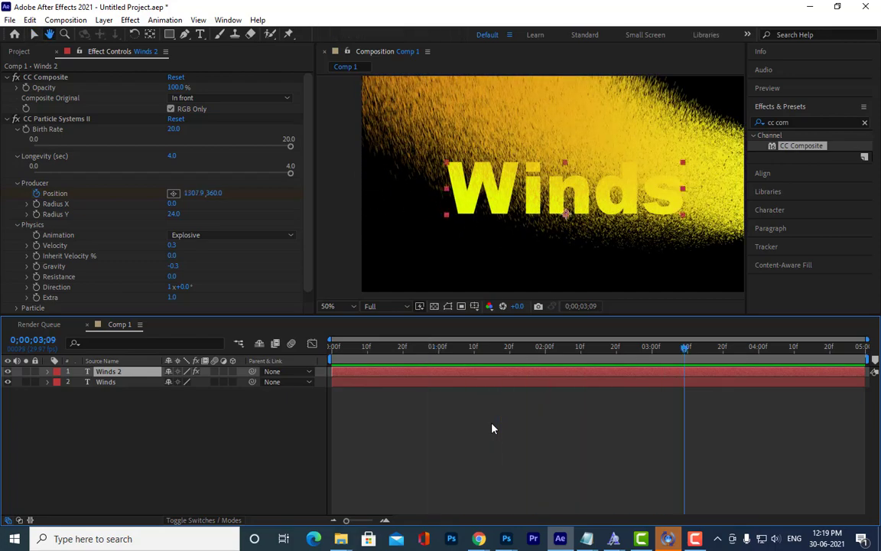
drag(413, 350, 580, 349)
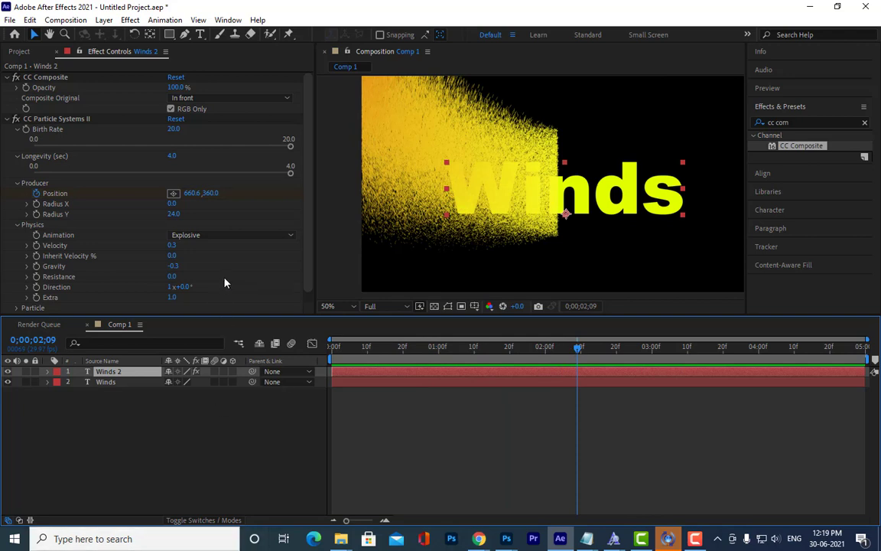
Try a Physics Velocity of 1.0 and play the composition from near its start
scroll(225, 282, down, 1)
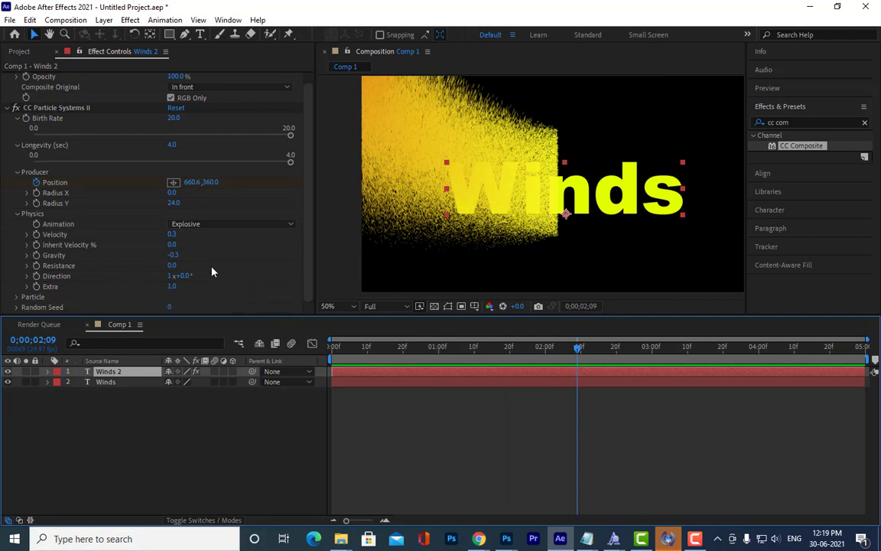
click(173, 234)
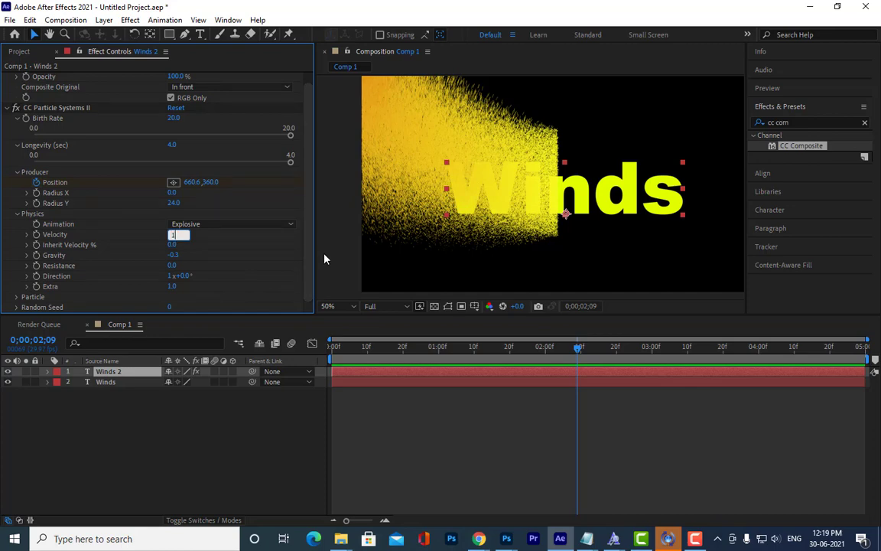
key(Return)
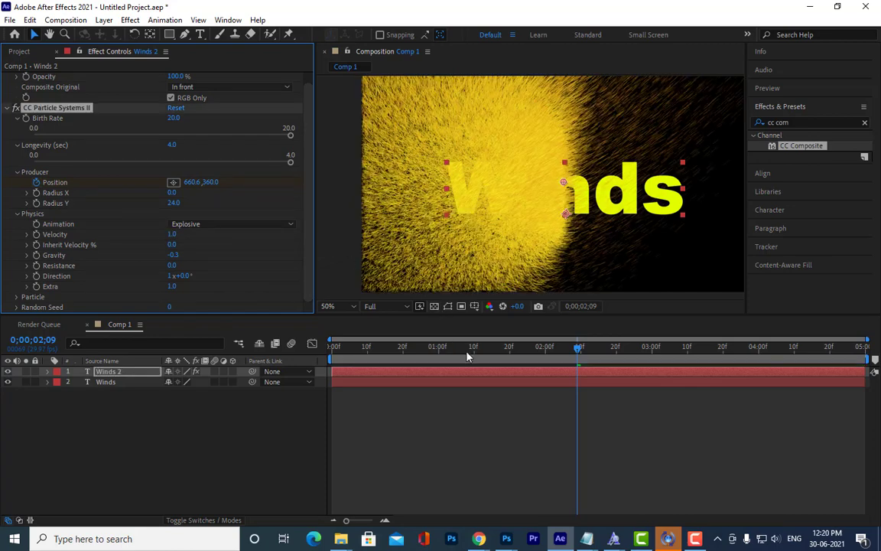
key(space)
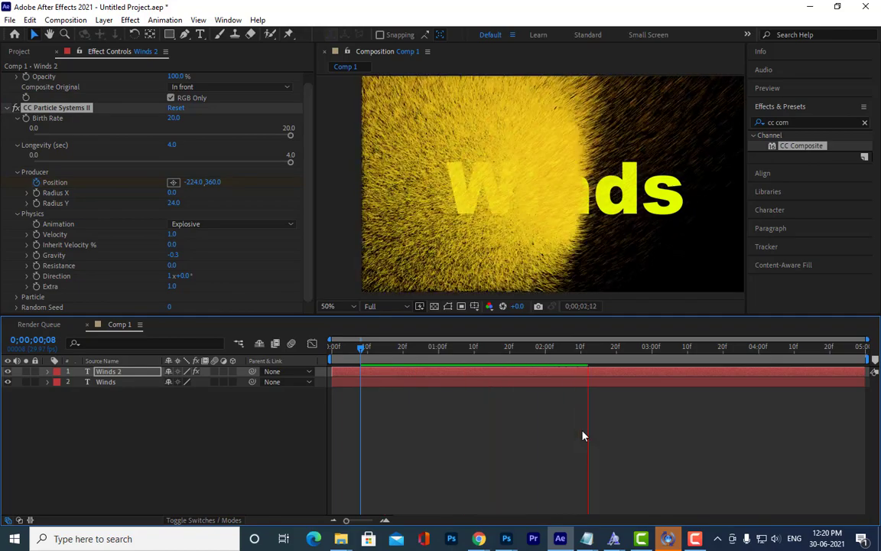
key(space)
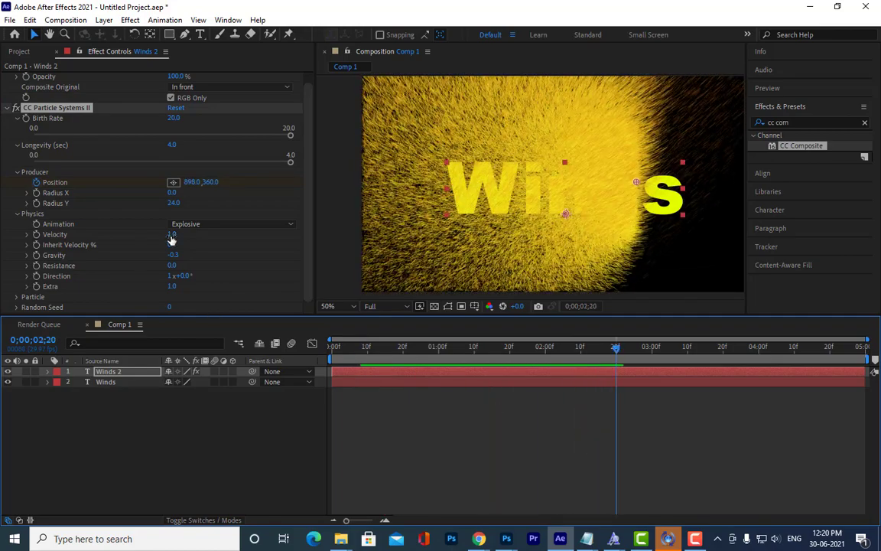
Set the particle Physics Velocity to 0.6
click(171, 235)
text(0)
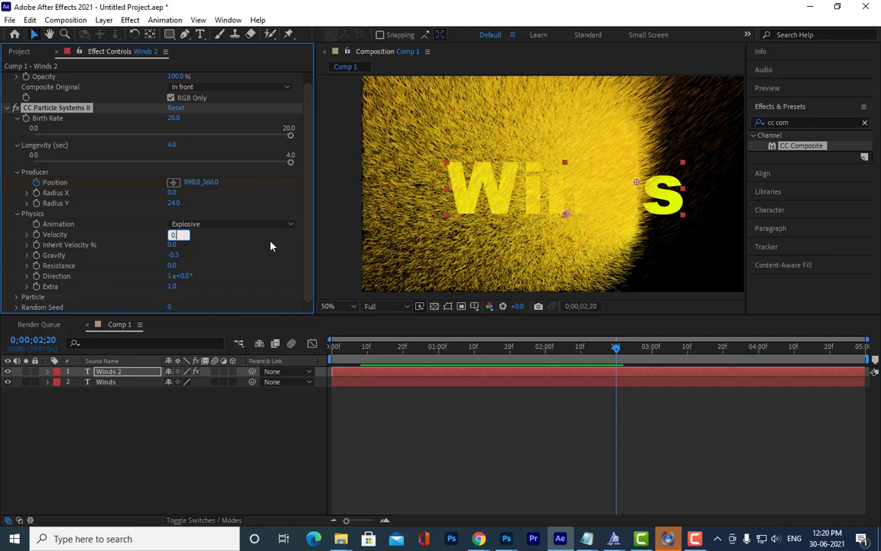
text(.6)
key(Return)
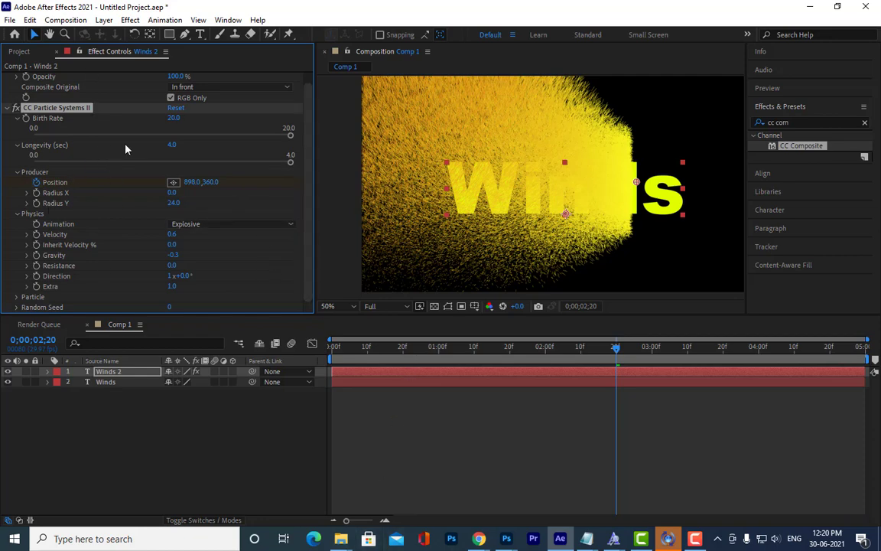
Enable Source Alpha Inheritance in the Particle settings of CC Particle Systems II
click(17, 297)
scroll(149, 209, down, 4)
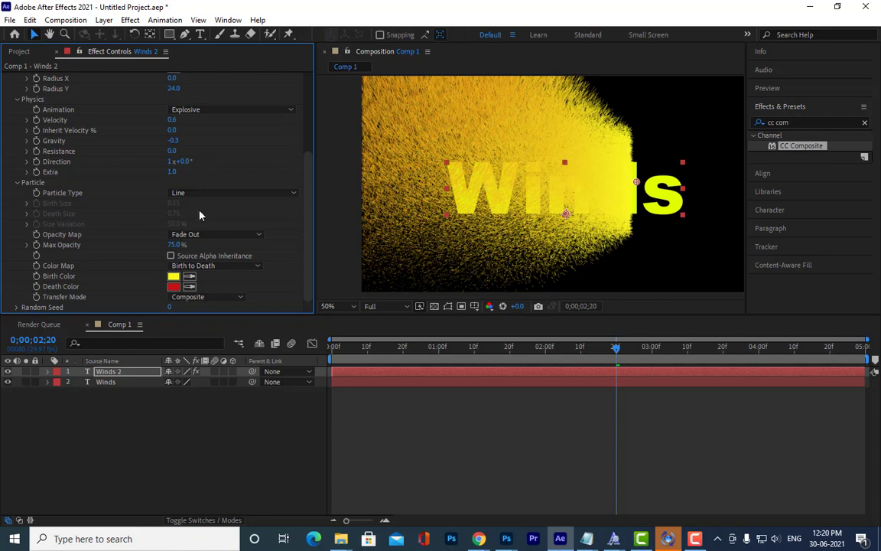
click(171, 256)
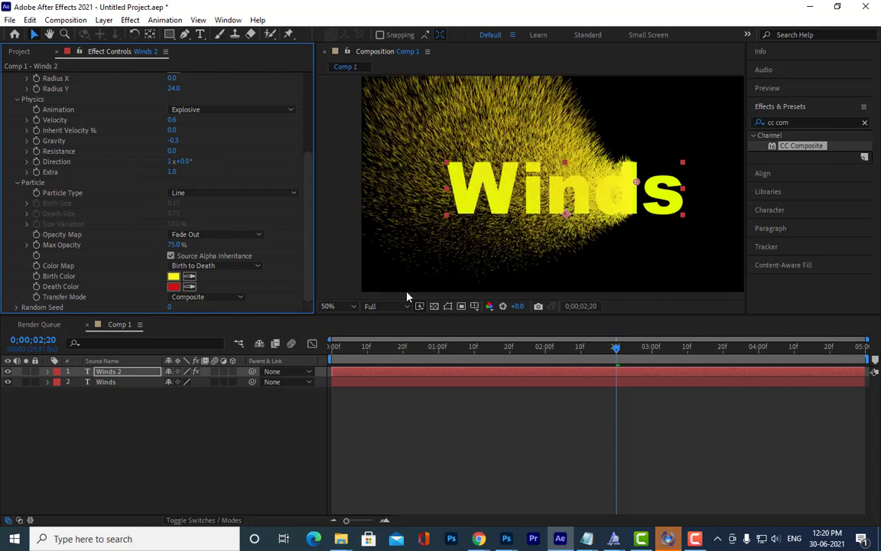
Play and scrub the composition repeatedly to examine the finished dispersion across the Winds text, stopping at 0;00;02;15
drag(457, 345, 297, 355)
key(space)
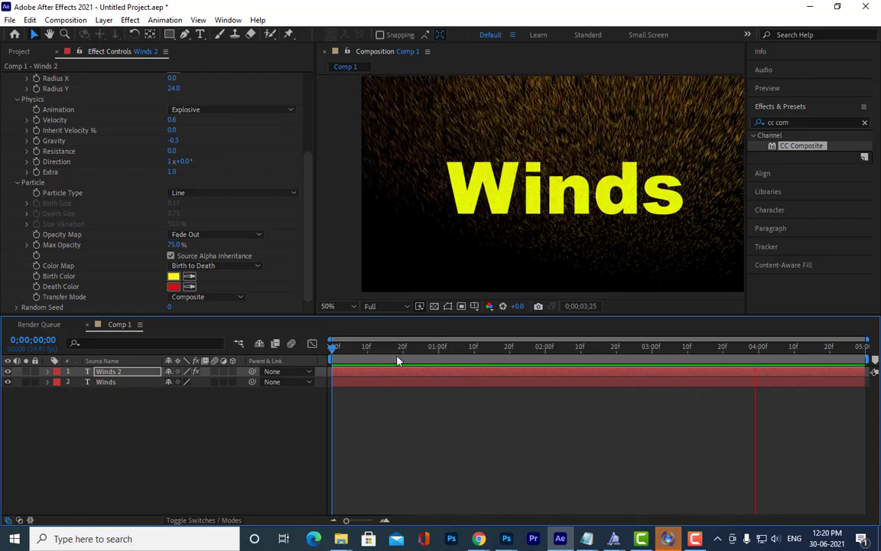
key(space)
drag(415, 353, 349, 351)
key(space)
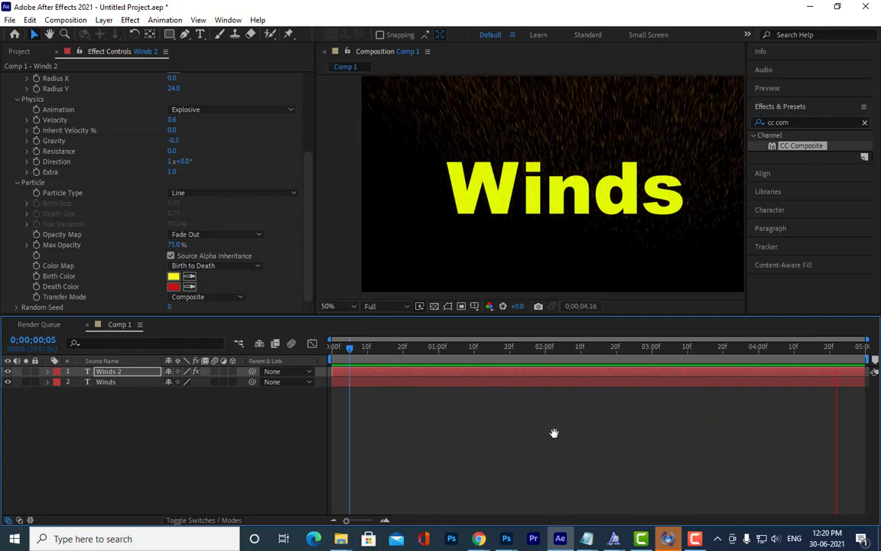
key(space)
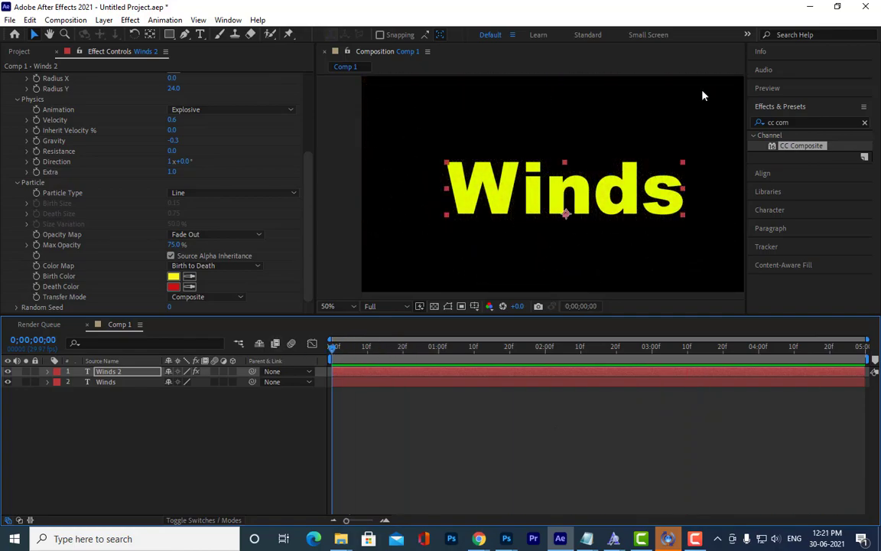
key(space)
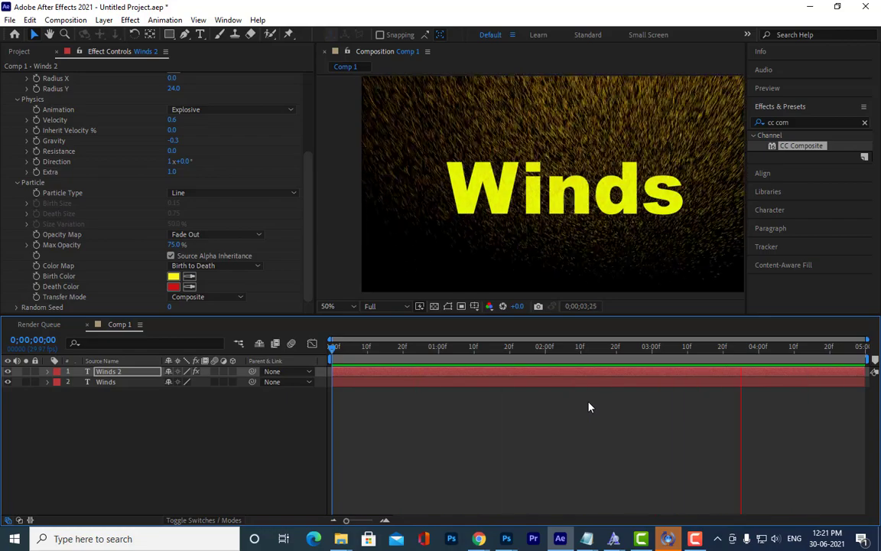
key(space)
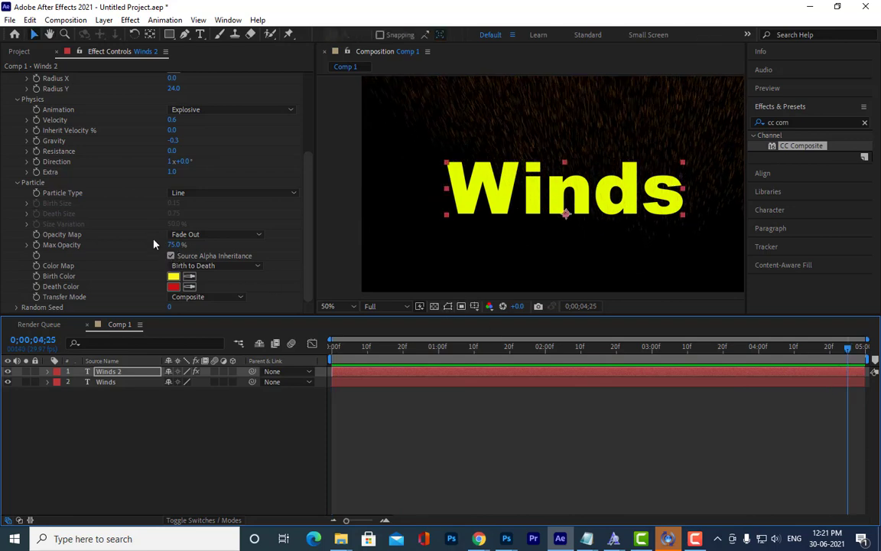
click(420, 348)
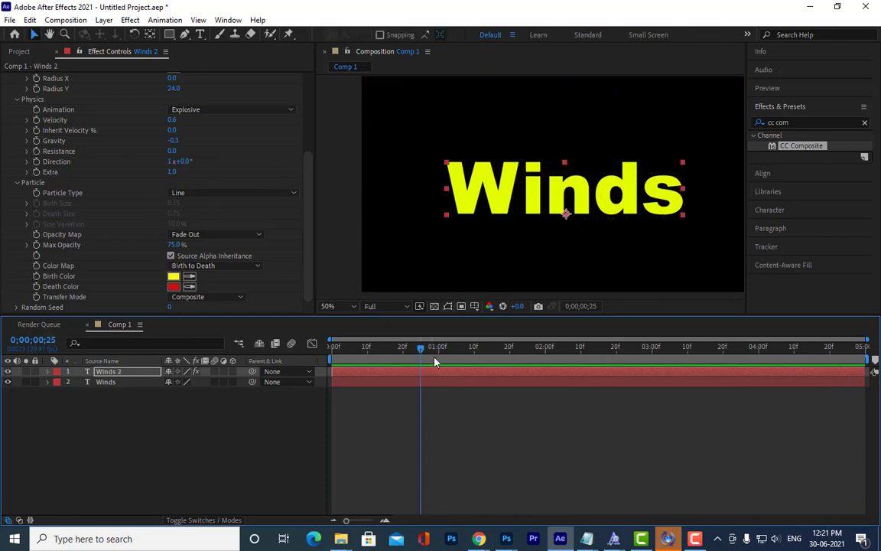
key(space)
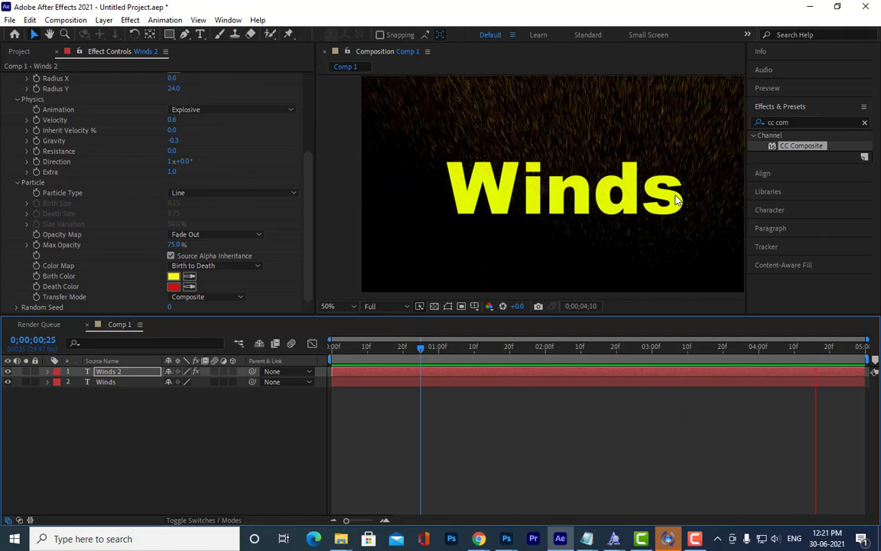
key(space)
drag(451, 350, 599, 367)
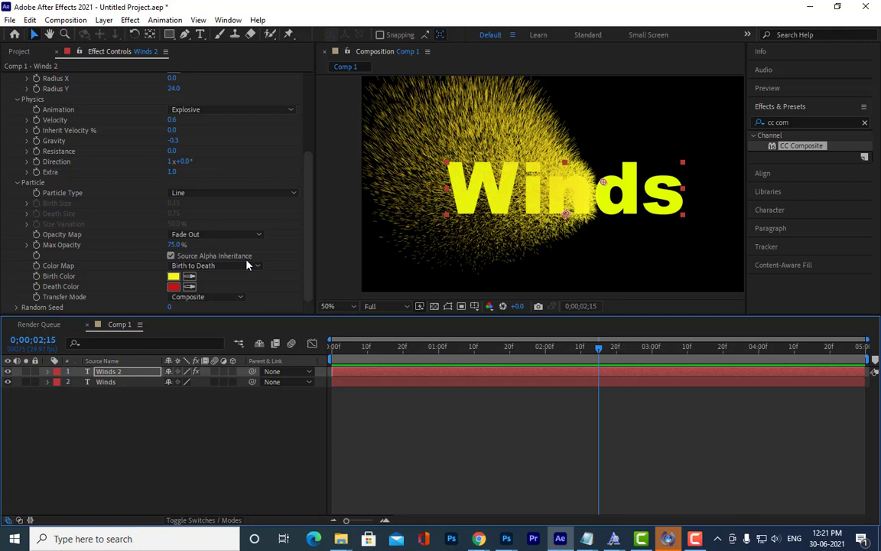
Set the particle Birth Color to the Winds text's yellow, E4FF00, by sampling it from the composition
click(176, 281)
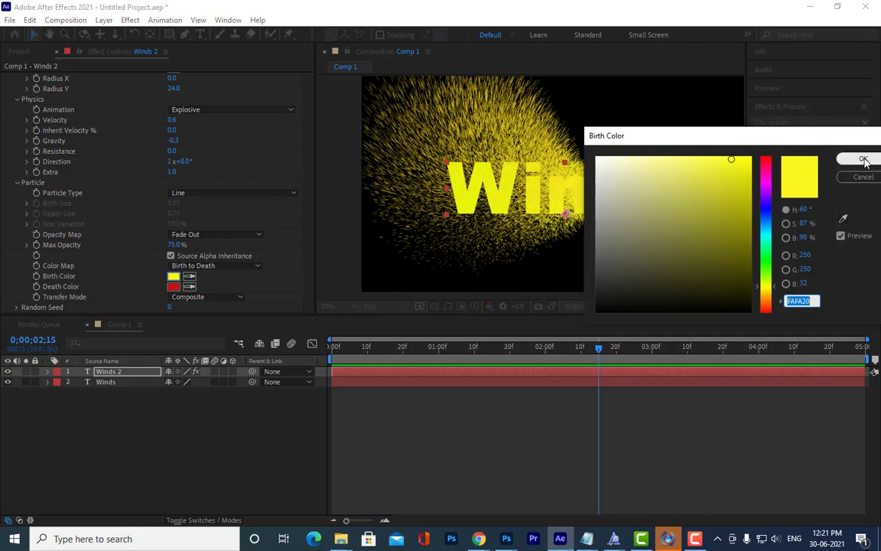
drag(759, 138, 647, 244)
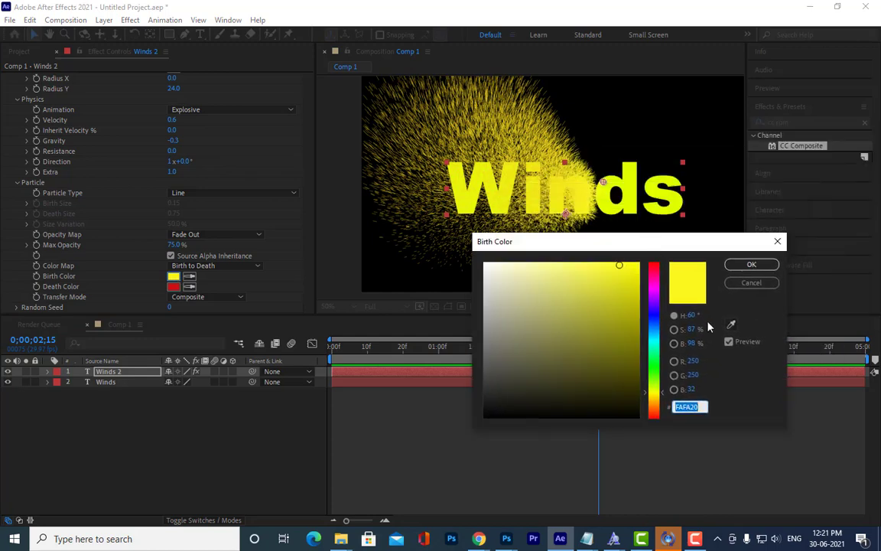
click(730, 325)
click(657, 178)
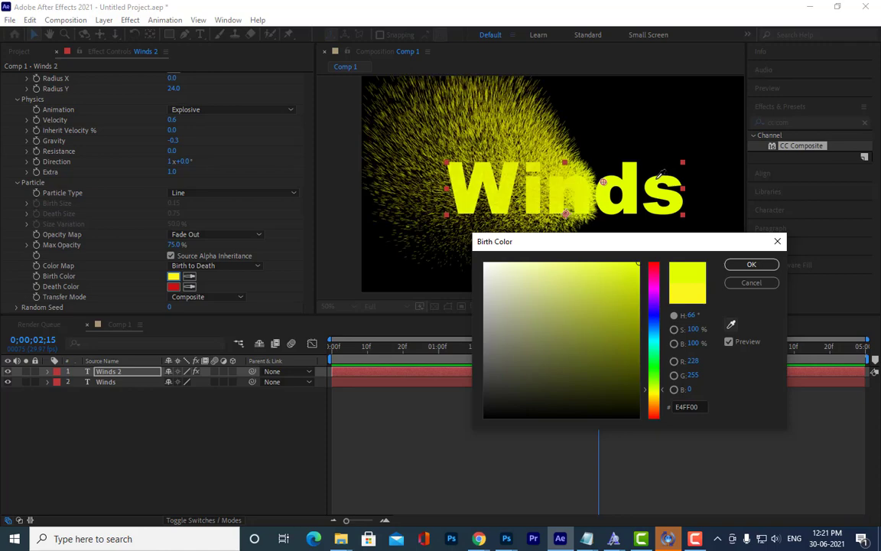
click(750, 264)
Set the particle Death Color to a dark grey
click(174, 288)
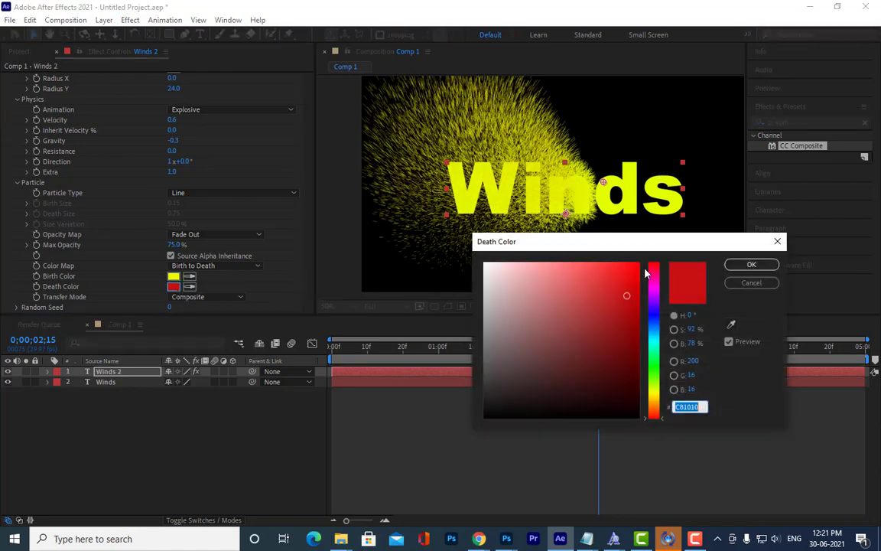
click(510, 311)
drag(511, 311, 501, 339)
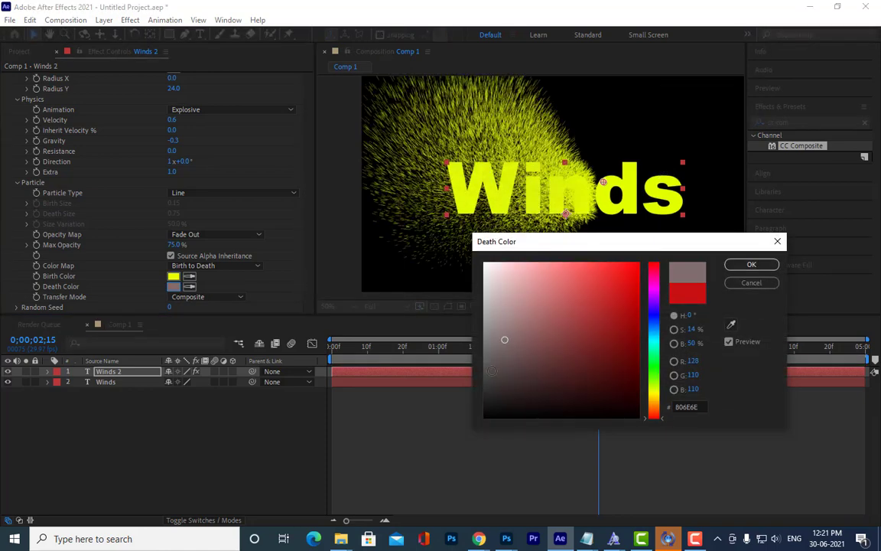
click(489, 370)
click(751, 264)
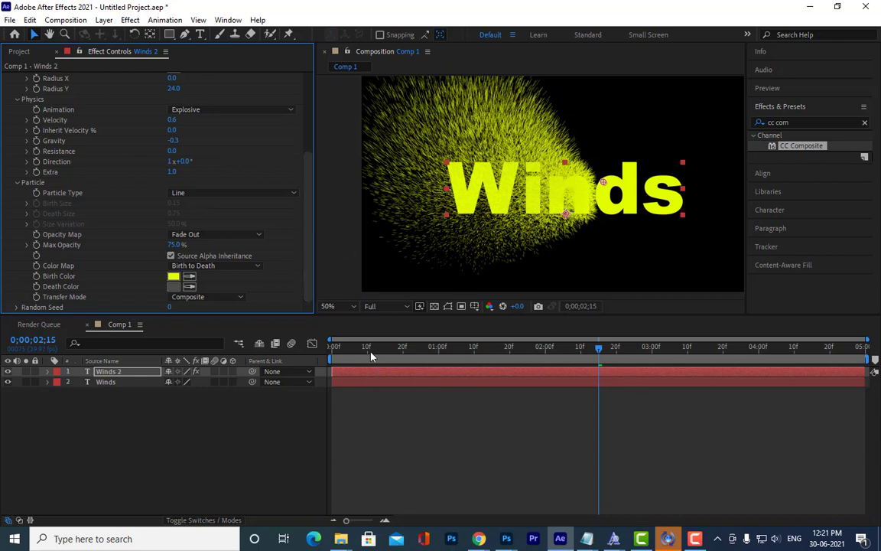
Play the composition from the start to check the new particle colours, stopping at 0;00;02;06
drag(371, 352, 259, 364)
key(space)
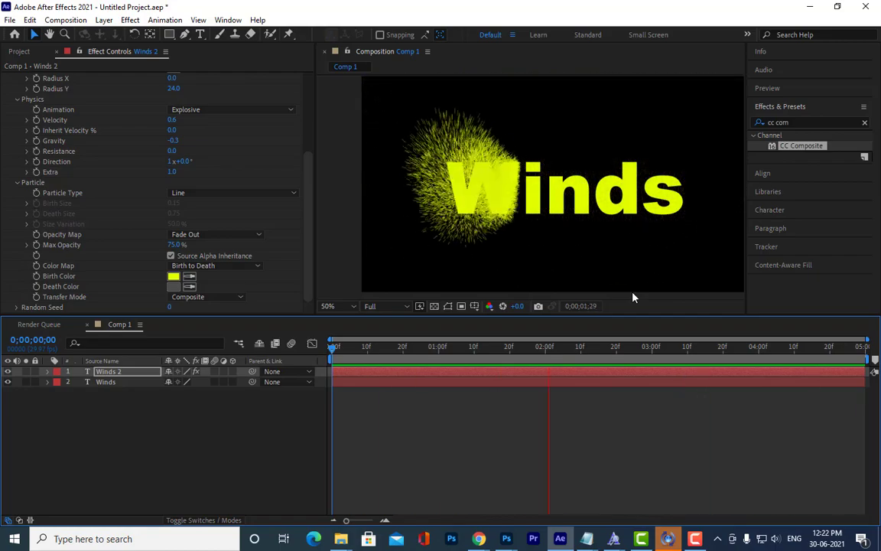
key(space)
Try the Fire option for the Physics Animation, play the composition from the start and scrub to 0;00;01;23
drag(308, 221, 307, 196)
click(257, 150)
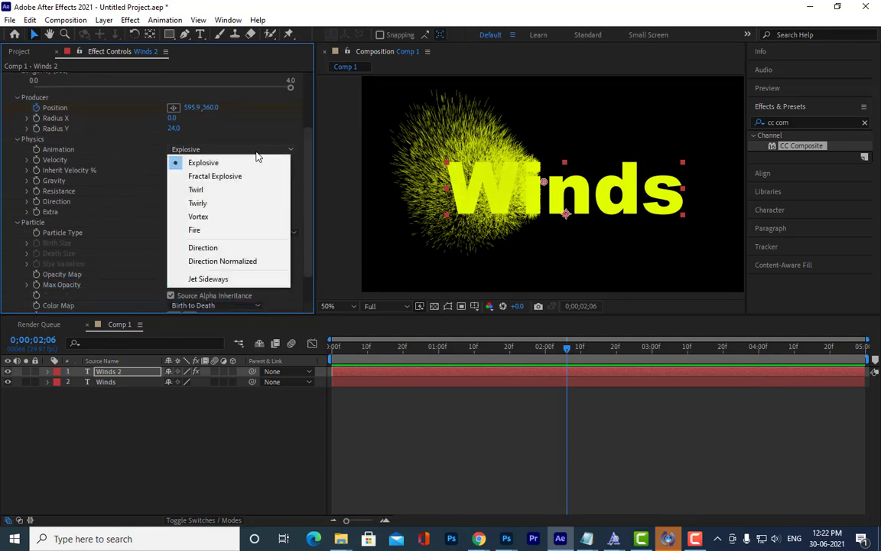
click(197, 231)
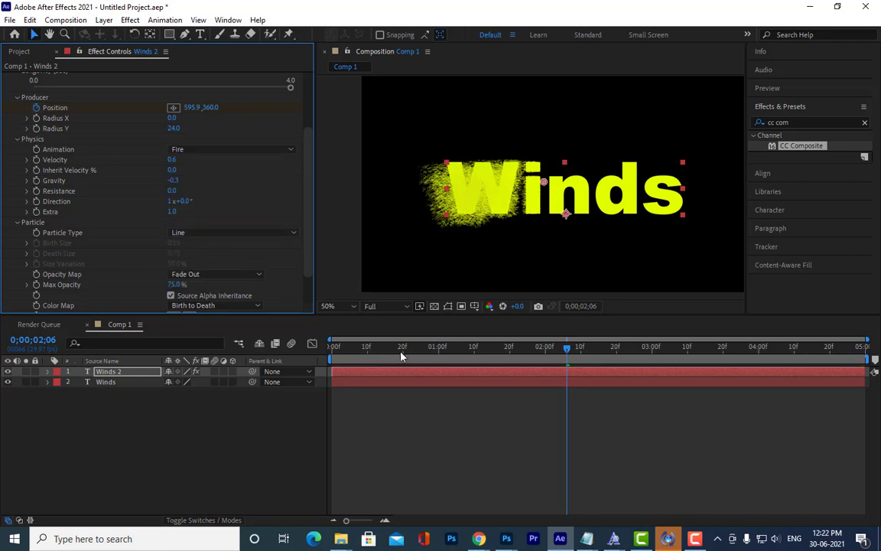
key(Home)
key(space)
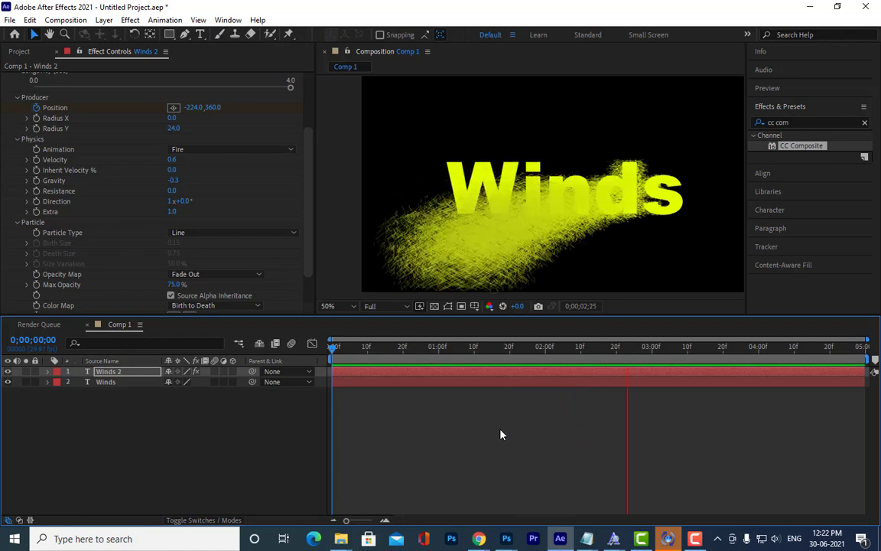
key(space)
drag(446, 349, 521, 353)
Try the Fractal Explosive option for the Physics Animation and play the composition twice from near its start
click(264, 151)
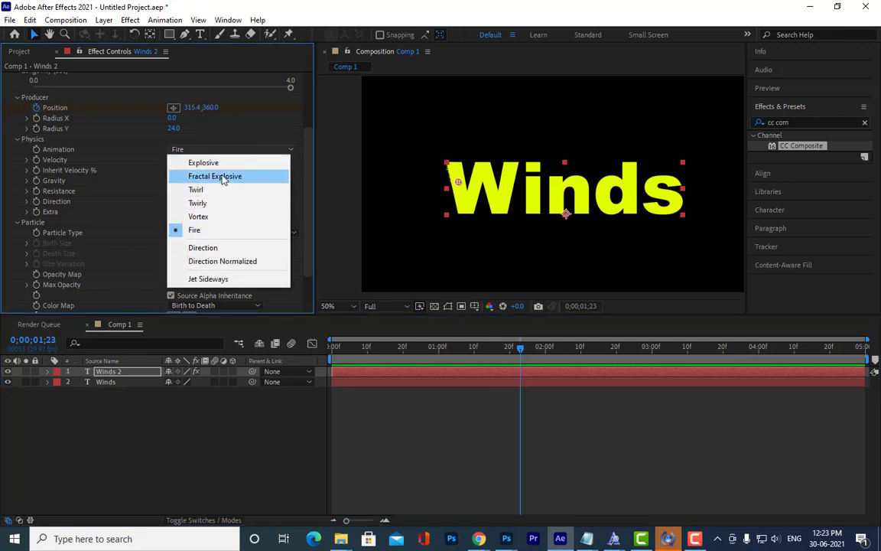
click(224, 177)
drag(501, 352, 393, 355)
key(space)
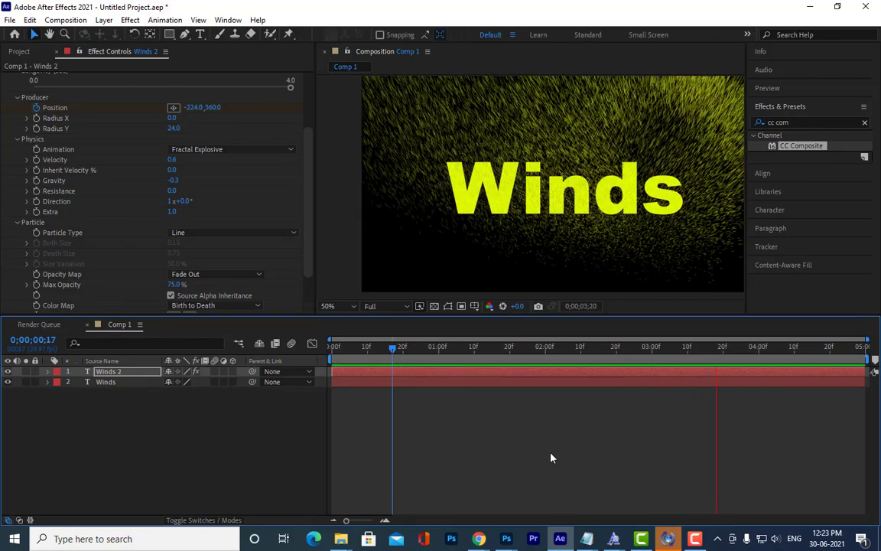
key(space)
click(419, 356)
drag(419, 356, 420, 356)
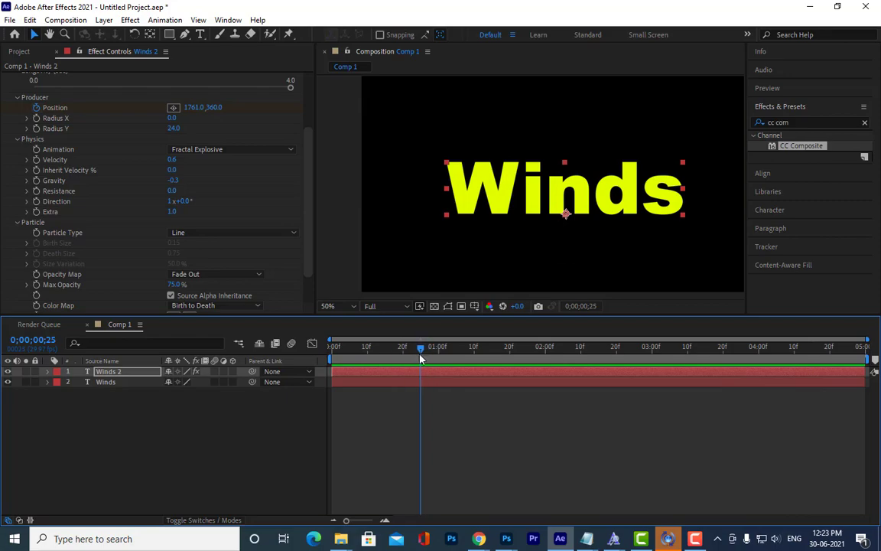
key(space)
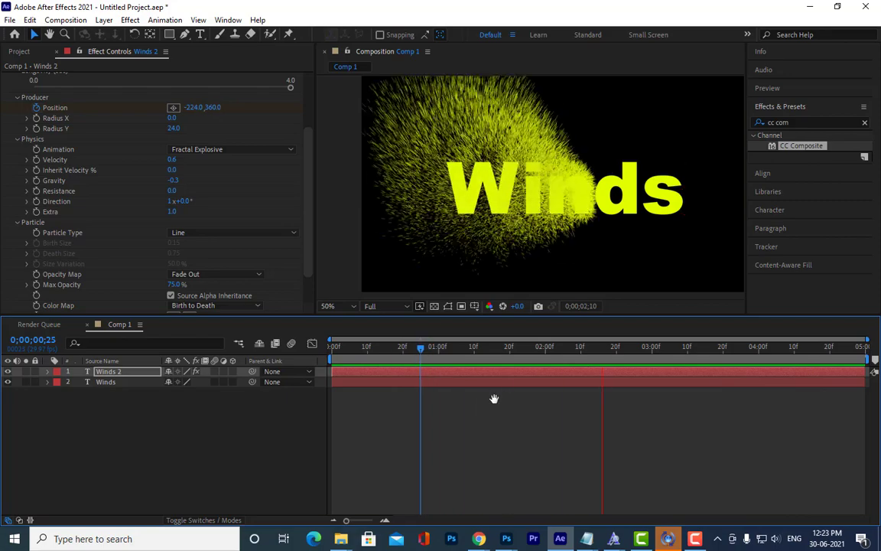
key(space)
Set the Physics Animation to Direction and play the composition from 0;00;00;19, stopping at 0;00;04;00
click(230, 150)
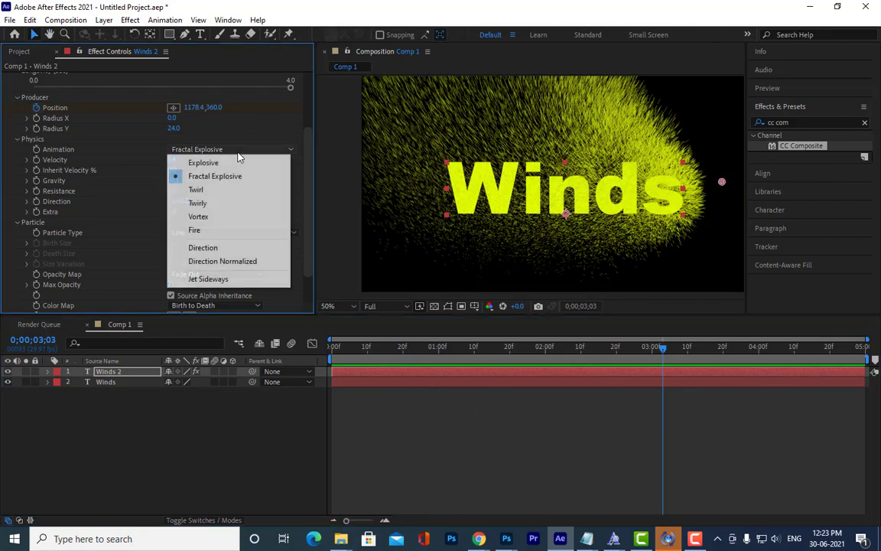
click(203, 247)
click(399, 351)
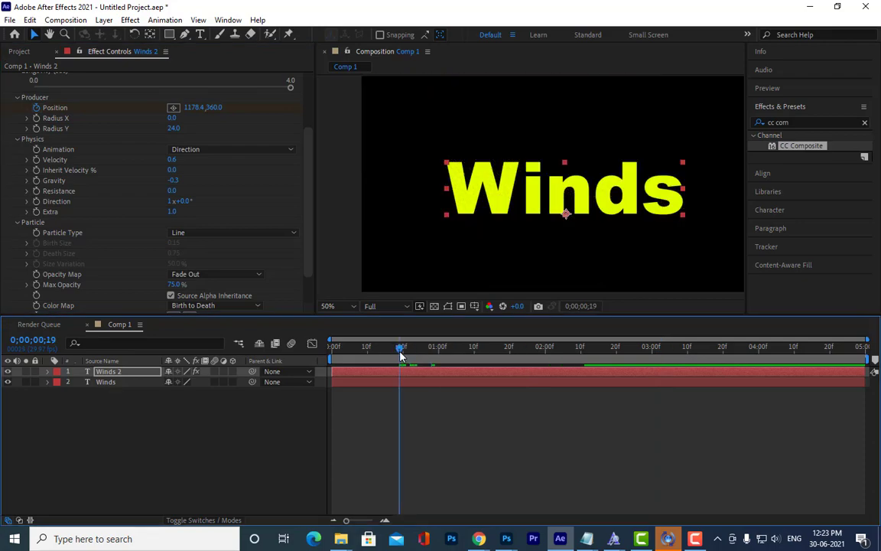
key(space)
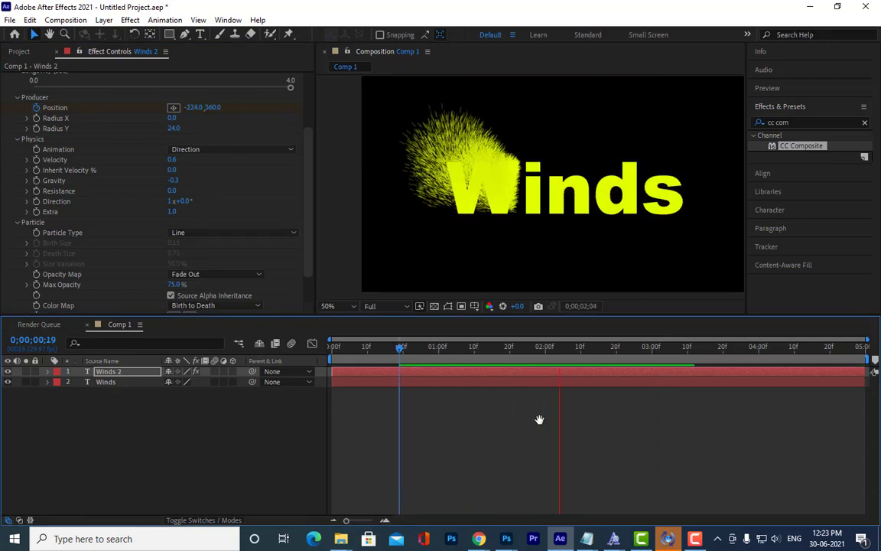
key(space)
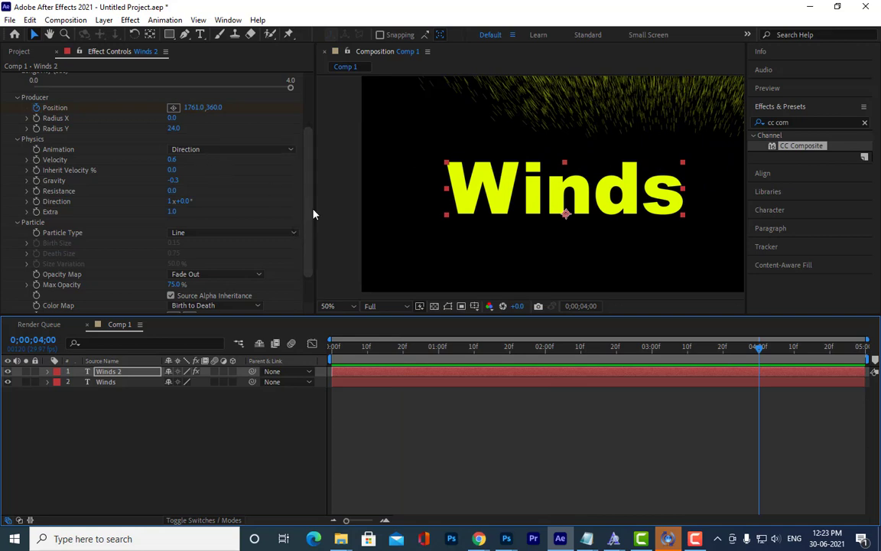
Try TriPolygon as the Particle Type at 0;00;02;00 and scrub the dispersion to 0;00;03;04
scroll(283, 214, down, 2)
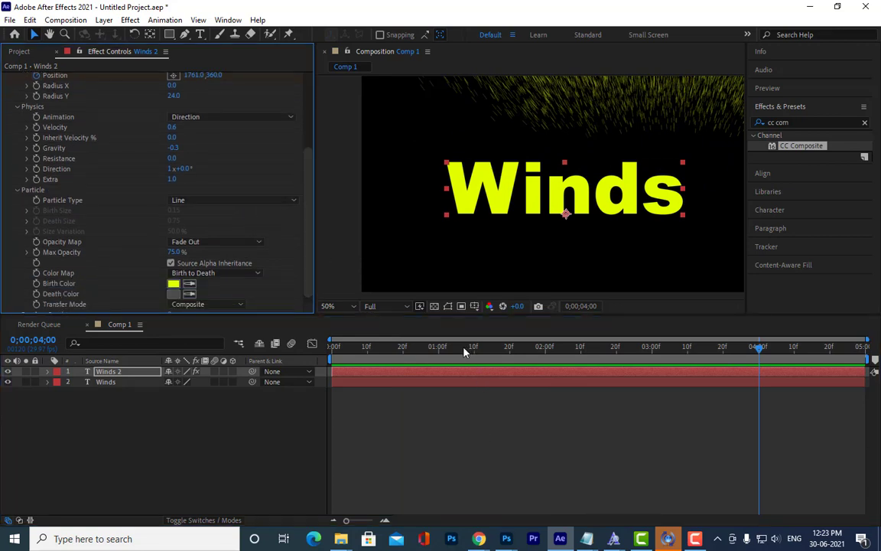
drag(464, 351, 545, 350)
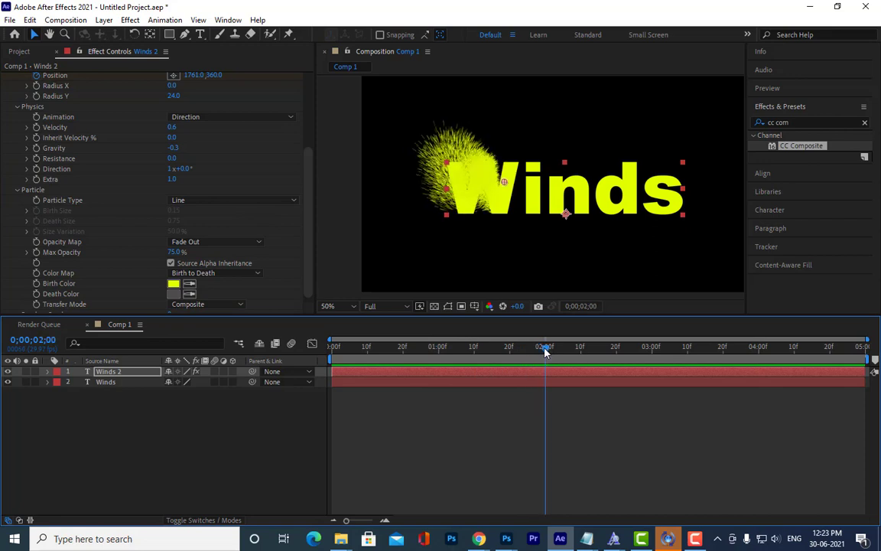
click(256, 201)
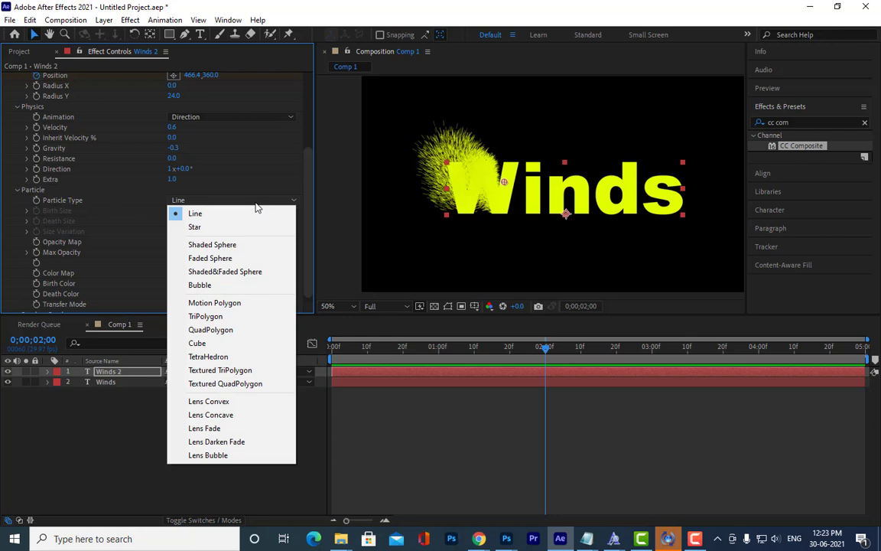
click(233, 319)
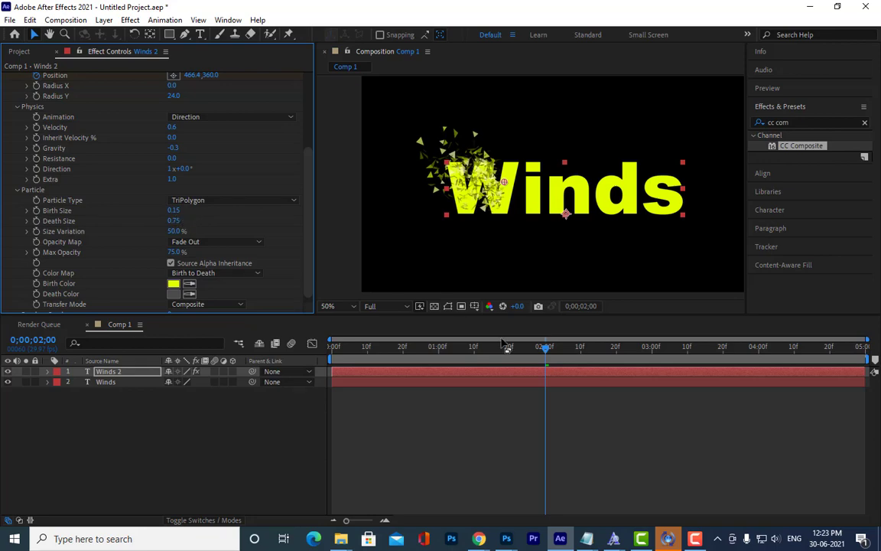
drag(542, 354, 665, 366)
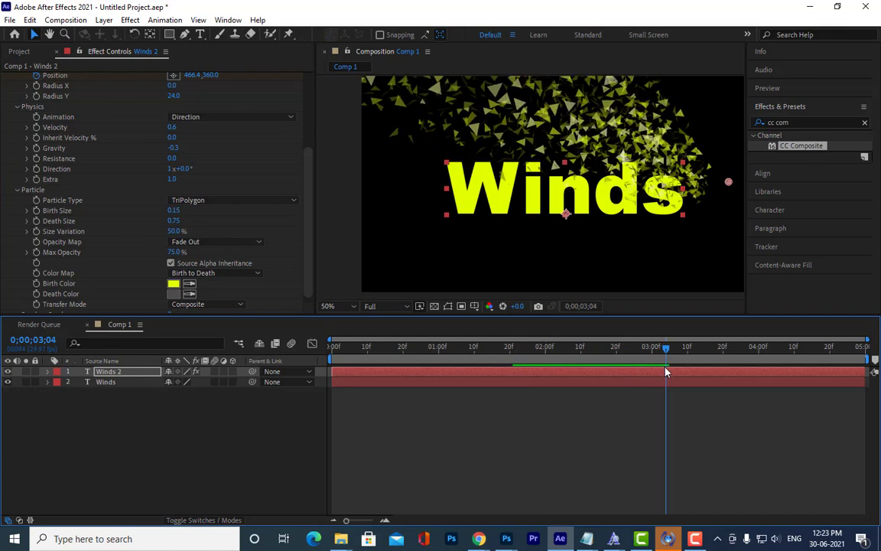
Set the Particle Type to Textured QuadPolygon and expand the Random Seed setting
click(229, 202)
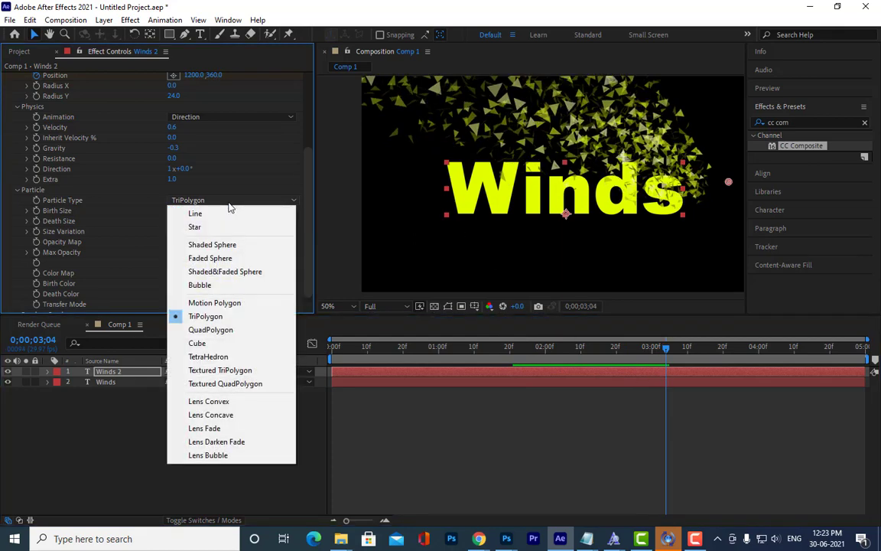
click(227, 383)
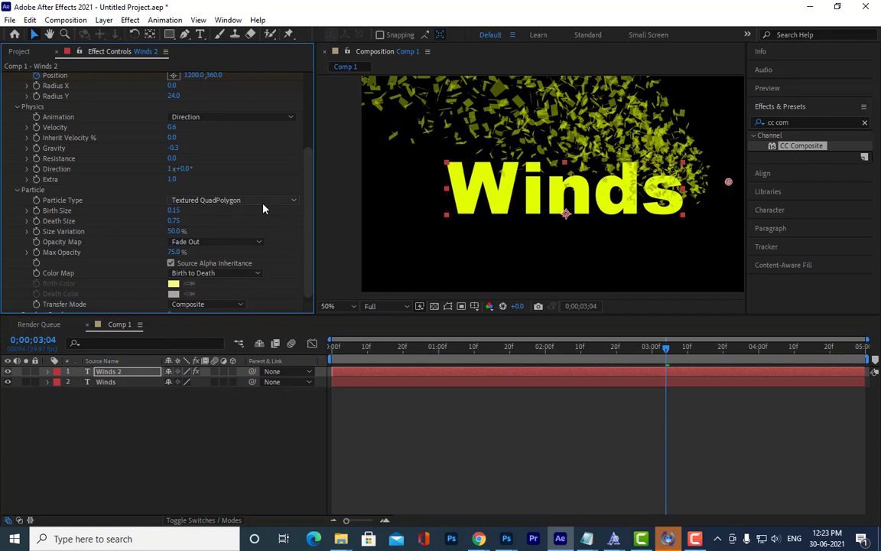
scroll(275, 241, down, 1)
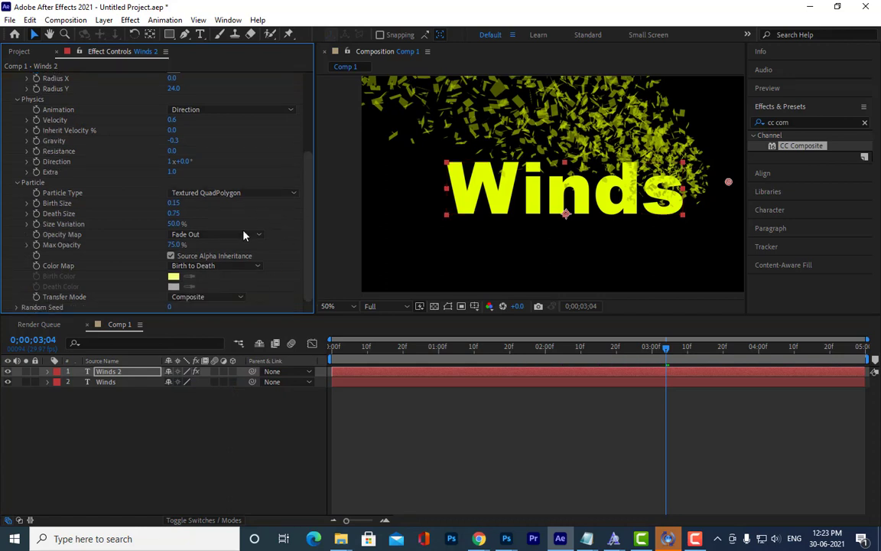
click(17, 308)
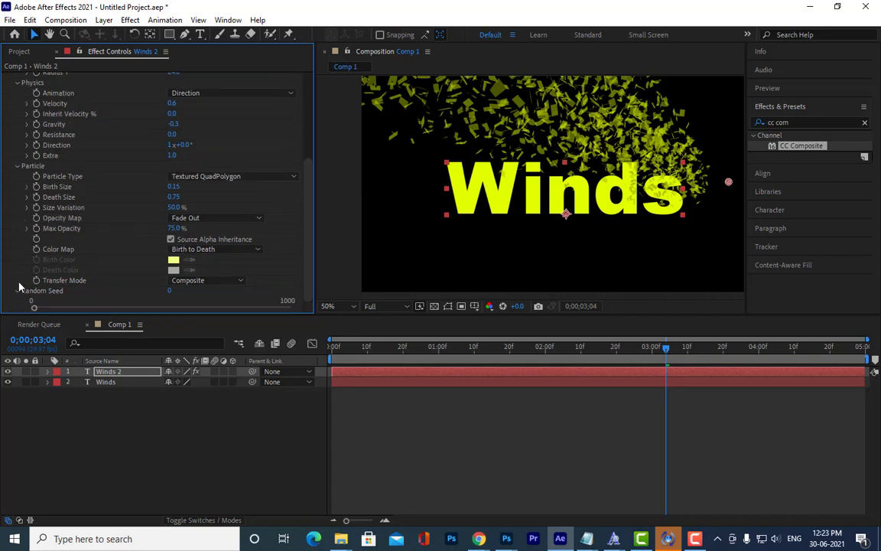
click(258, 177)
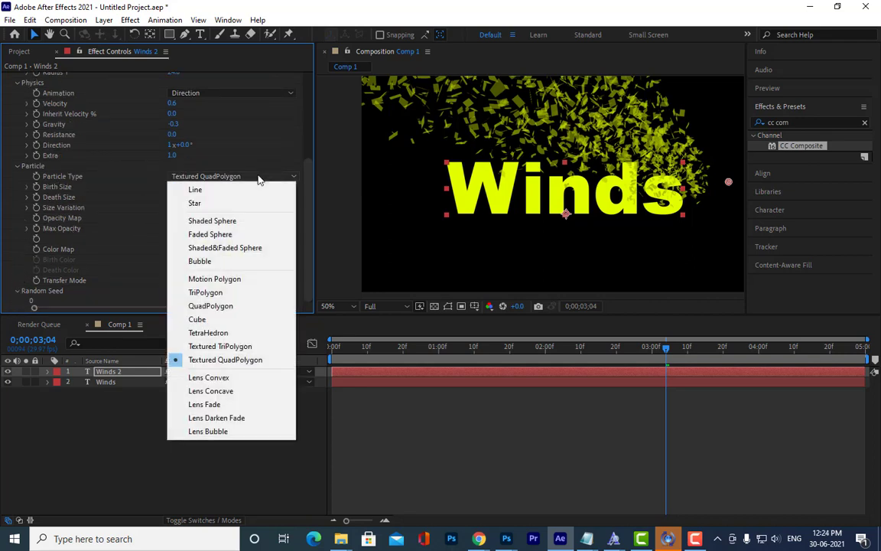
Play and scrub the composition repeatedly to examine the Textured QuadPolygon dispersion across the Winds text, stopping at 0;00;02;21
click(534, 348)
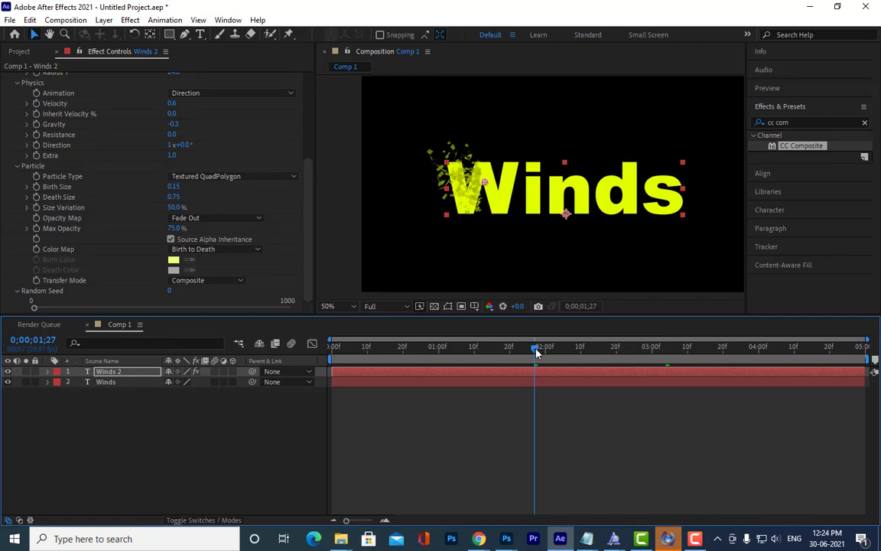
drag(536, 352, 418, 350)
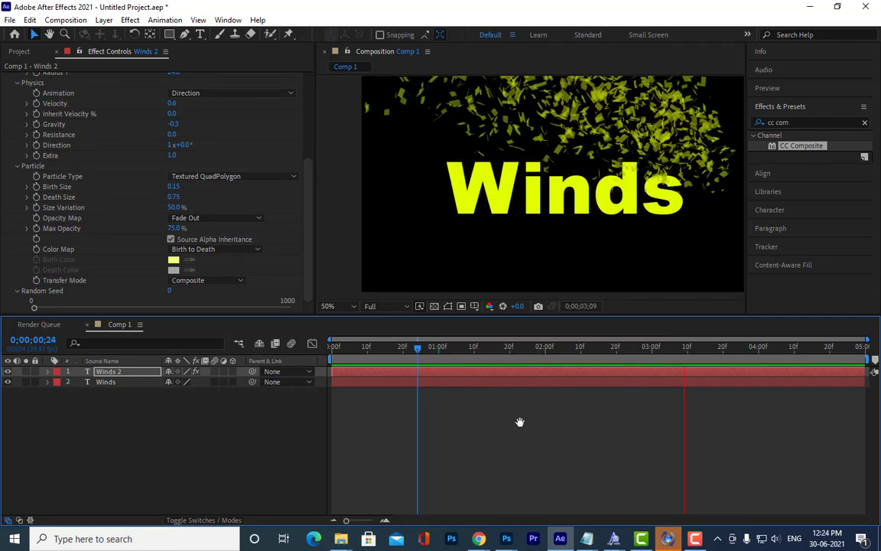
key(space)
click(425, 350)
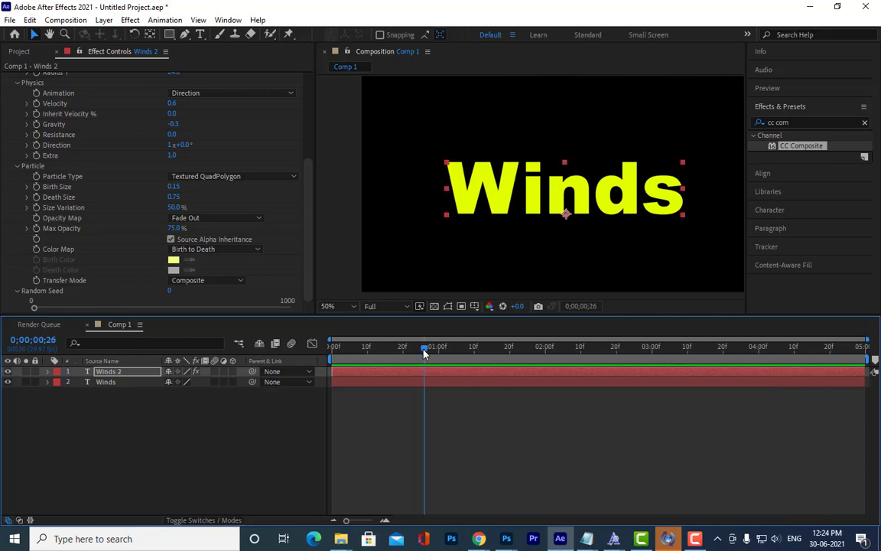
drag(425, 352, 382, 350)
key(space)
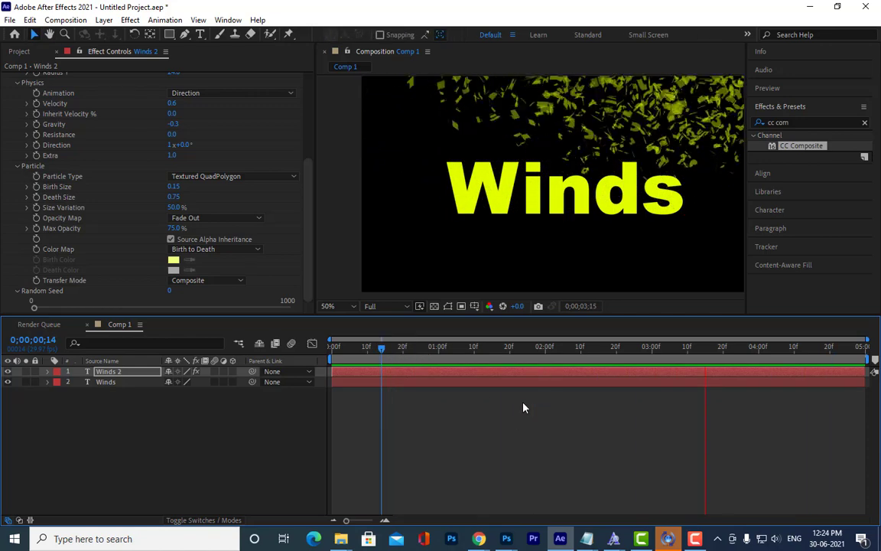
key(space)
drag(430, 348, 321, 350)
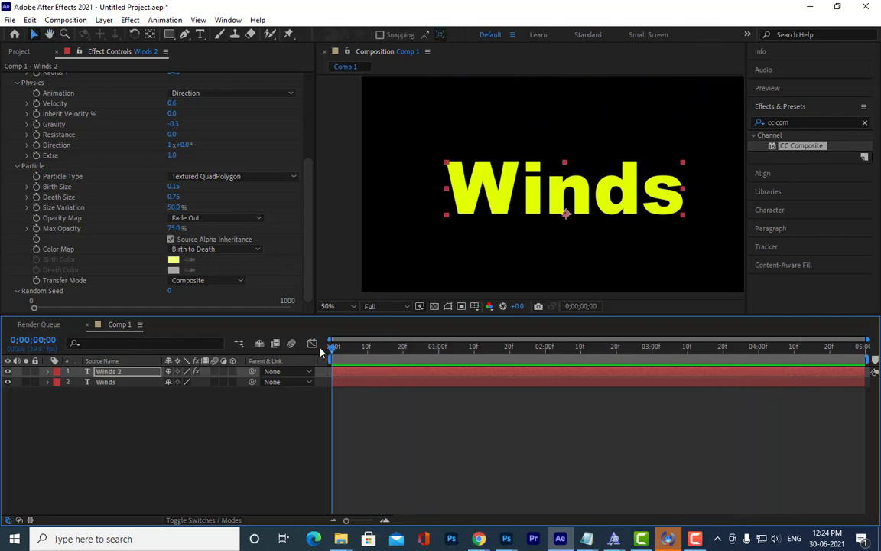
key(space)
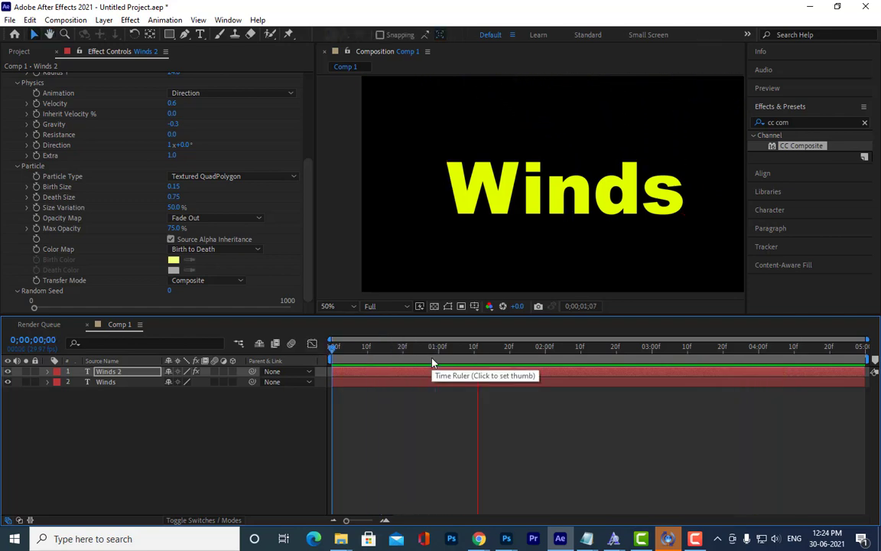
key(space)
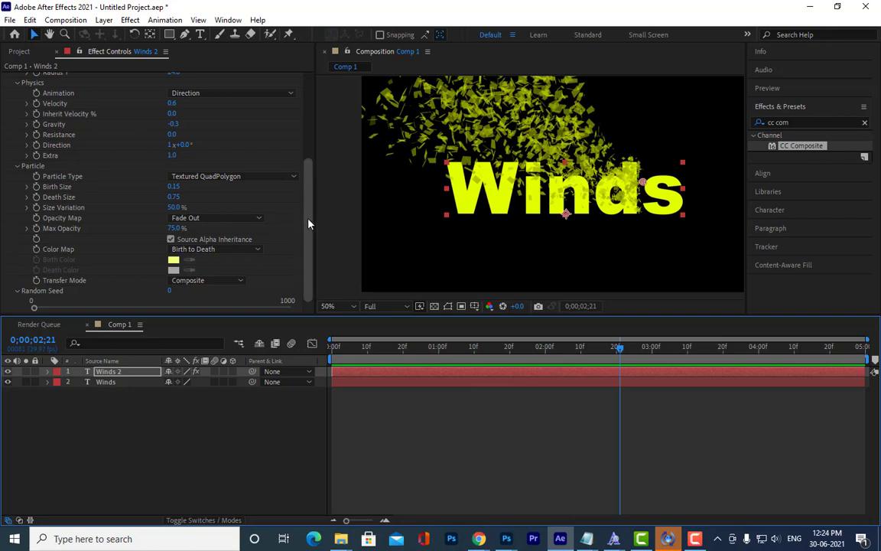
Set the Birth Rate of CC Particle Systems II on the Winds 2 layer to 30.0
drag(308, 223, 298, 107)
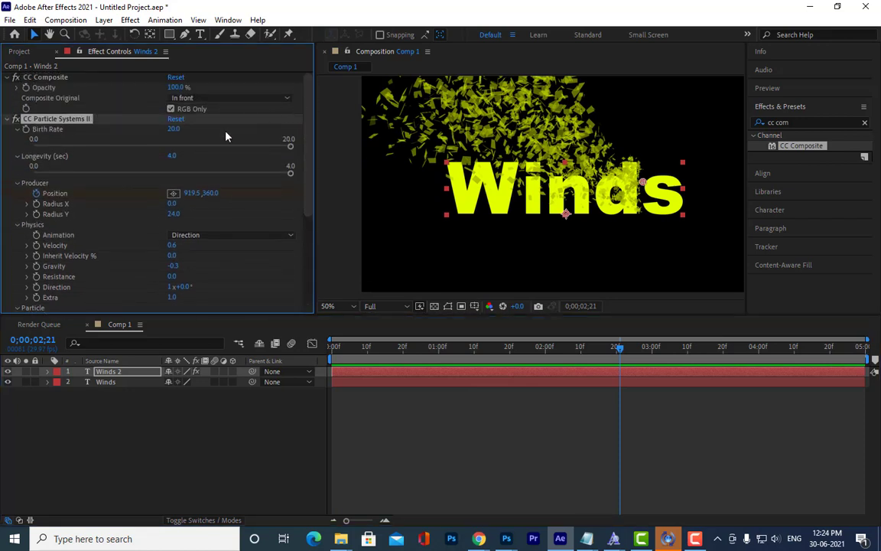
click(174, 128)
key(Return)
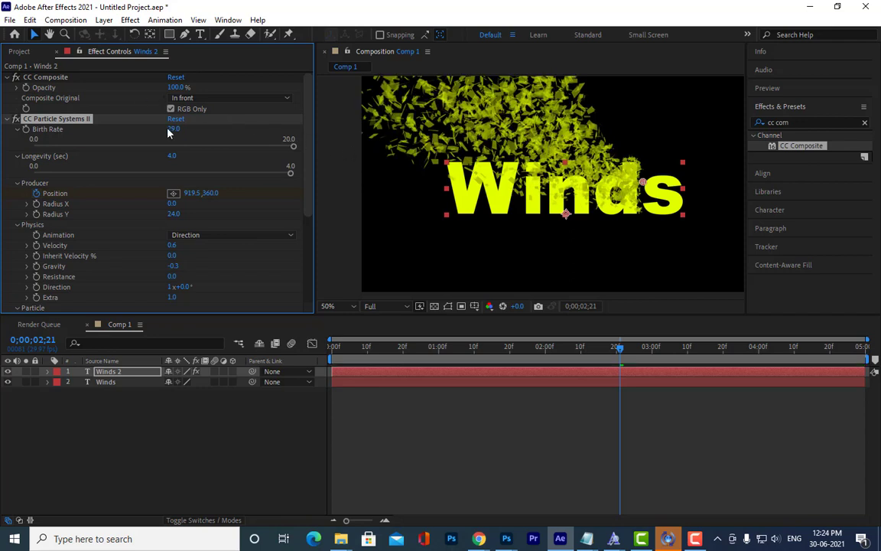
click(169, 130)
key(Return)
Play the composition from the start and again from 0;00;00;13 to examine the denser particle dispersion, stopping at 0;00;02;27
drag(380, 351, 291, 359)
key(space)
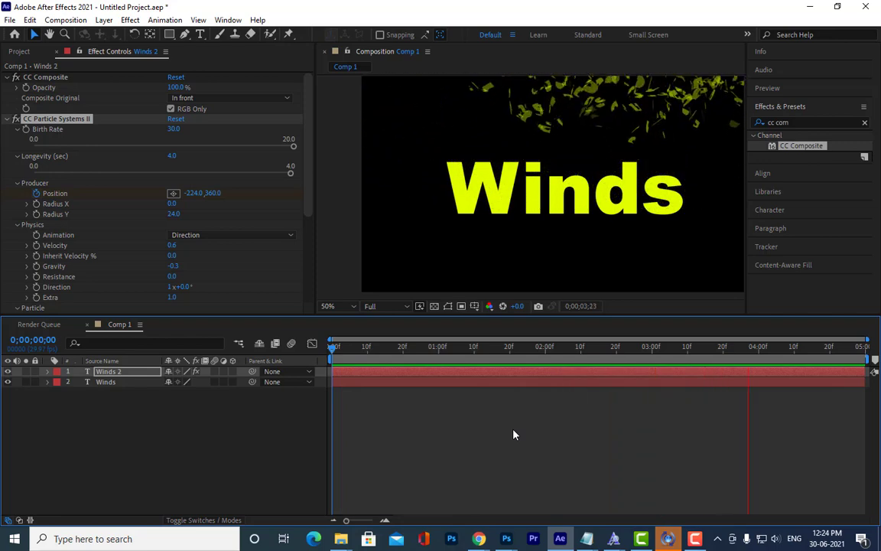
key(space)
mouse_move(377, 352)
mouse_down()
mouse_move(362, 354)
mouse_move(377, 354)
mouse_up()
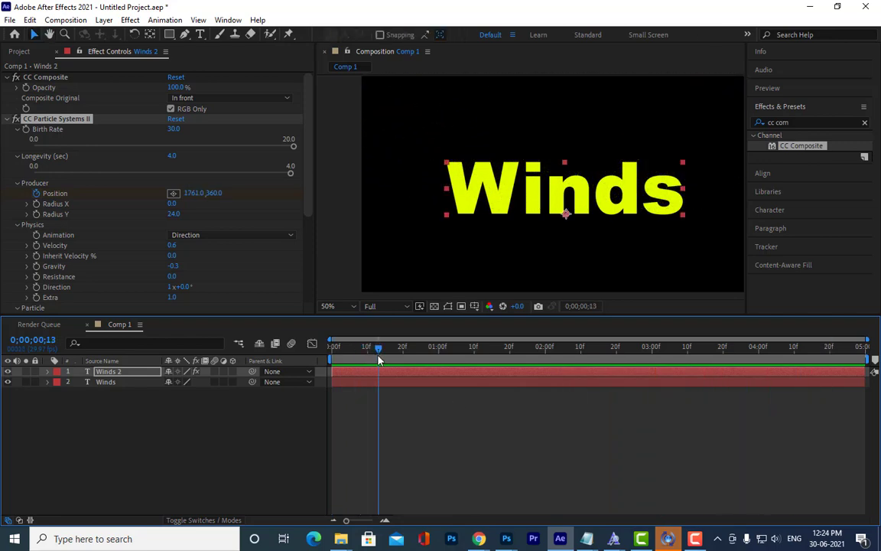
key(space)
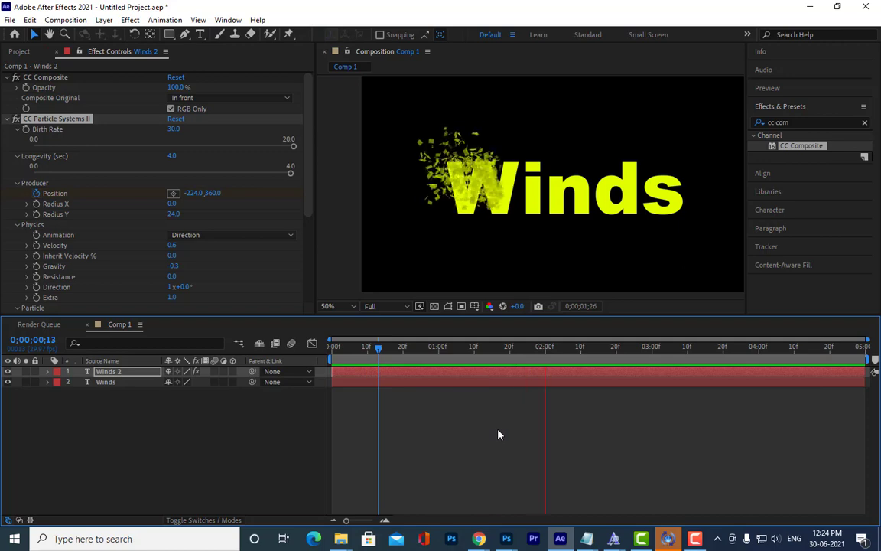
key(space)
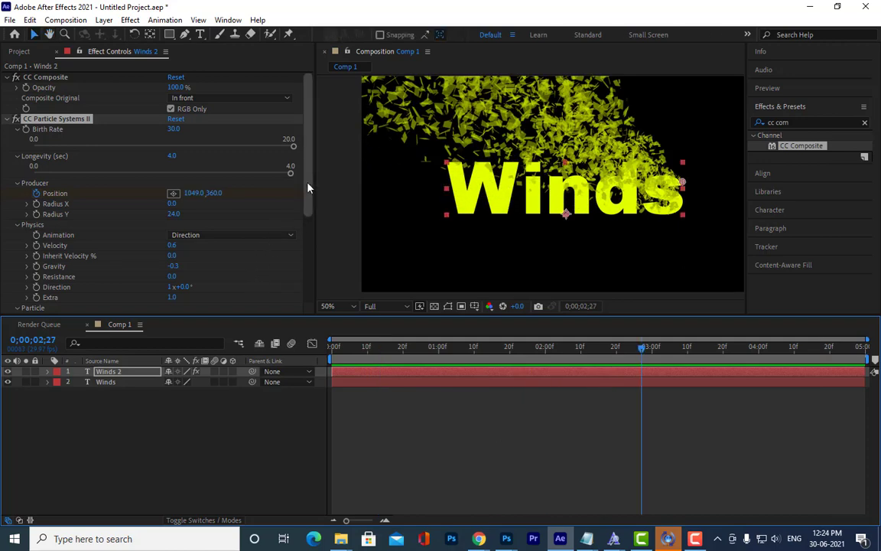
Try Motion Polygon as the Particle Type with Birth Size 0.59 and Death Size 1.29, and play the composition from the start
drag(308, 163, 304, 280)
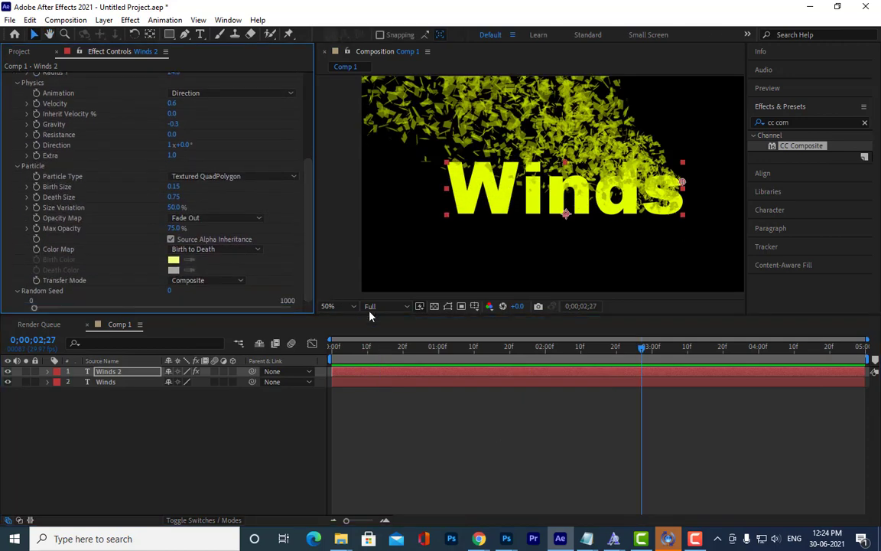
drag(416, 347, 594, 373)
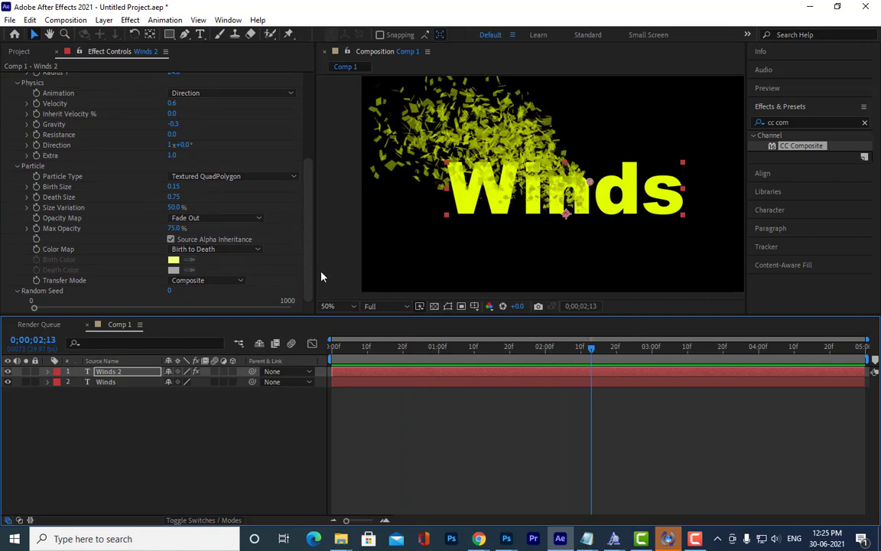
click(275, 179)
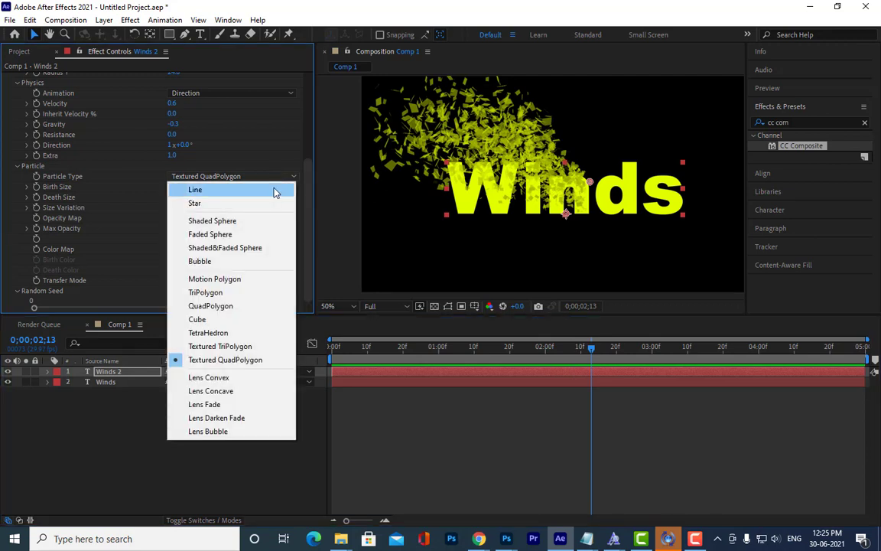
click(237, 280)
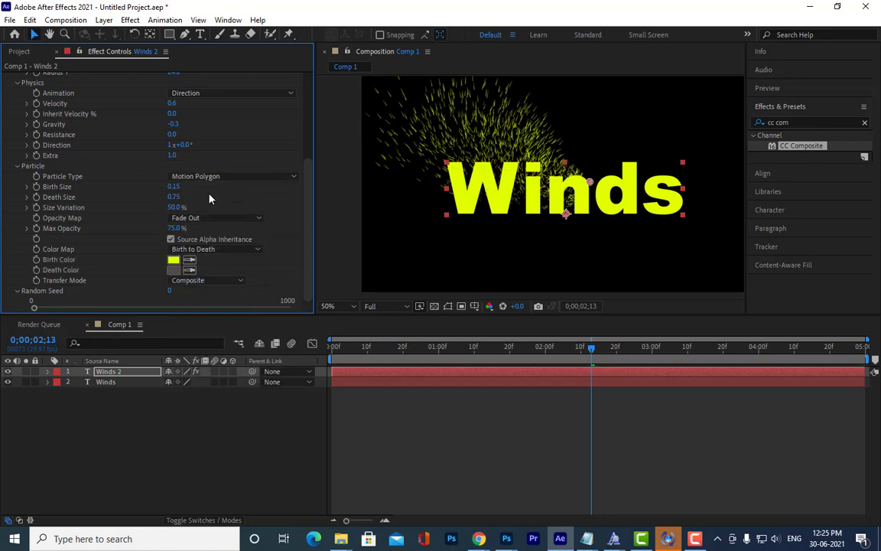
drag(171, 187, 197, 187)
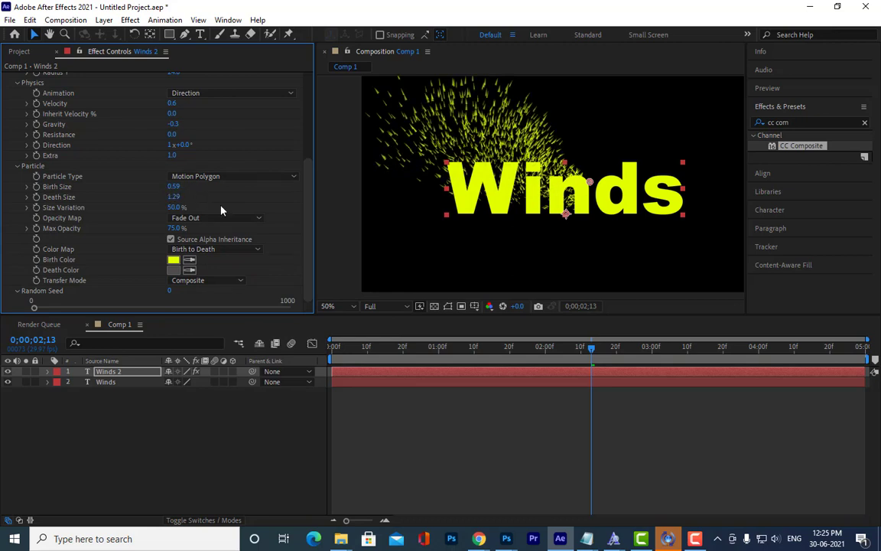
drag(419, 350, 293, 353)
key(space)
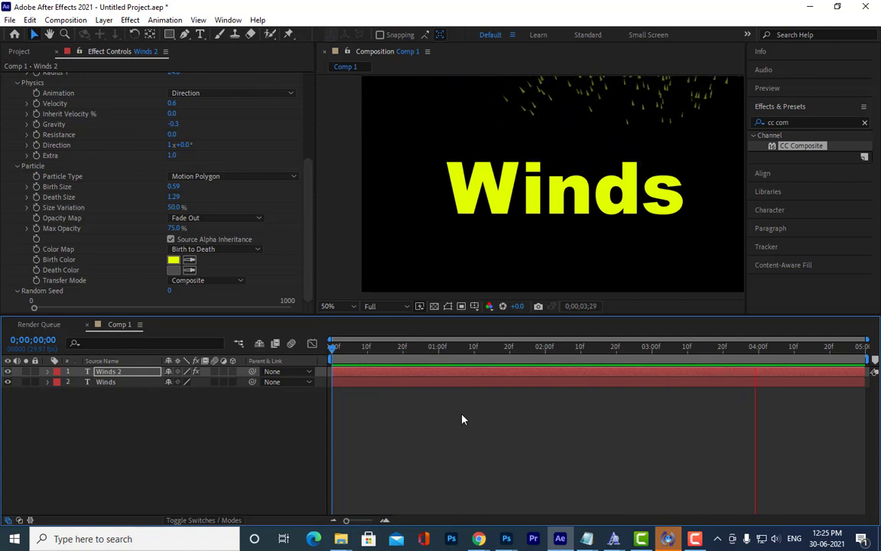
key(space)
Set the Particle Type to Line, play the dispersion from the start and scrub to 0;00;02;11
click(229, 177)
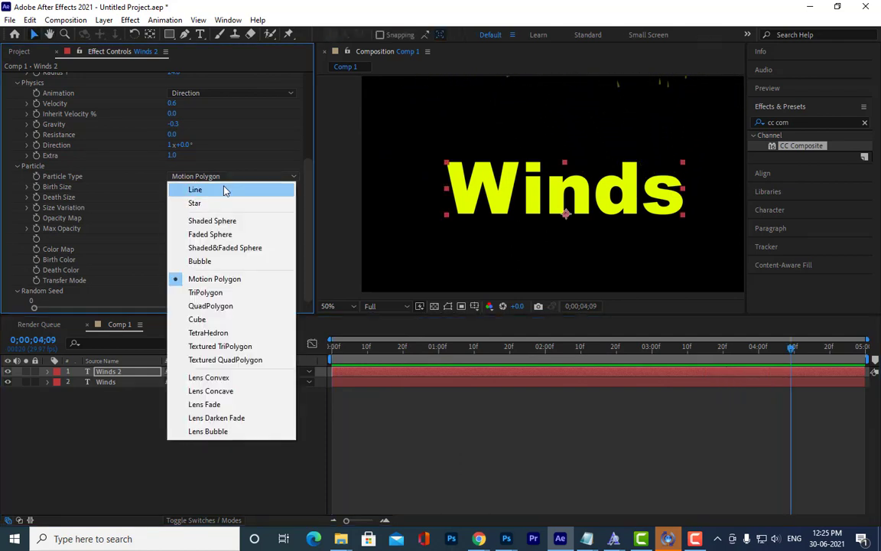
click(225, 190)
click(422, 348)
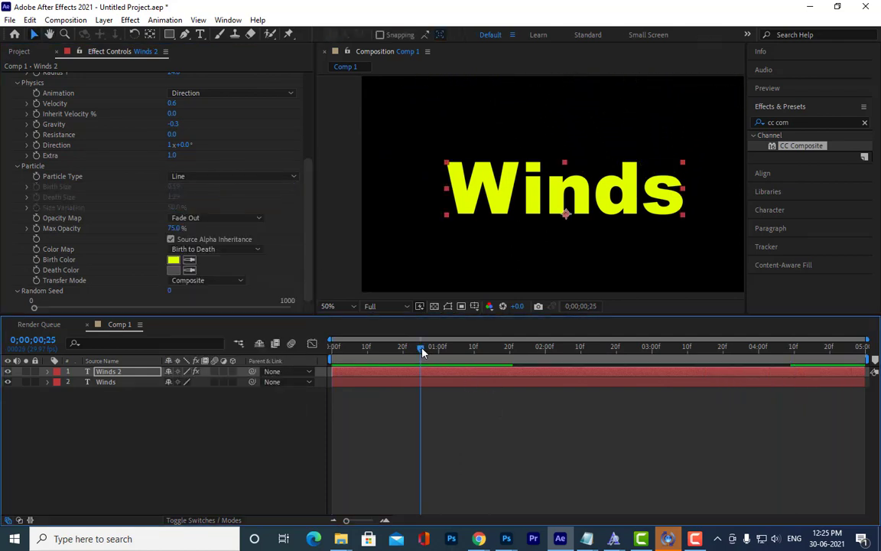
key(Home)
key(space)
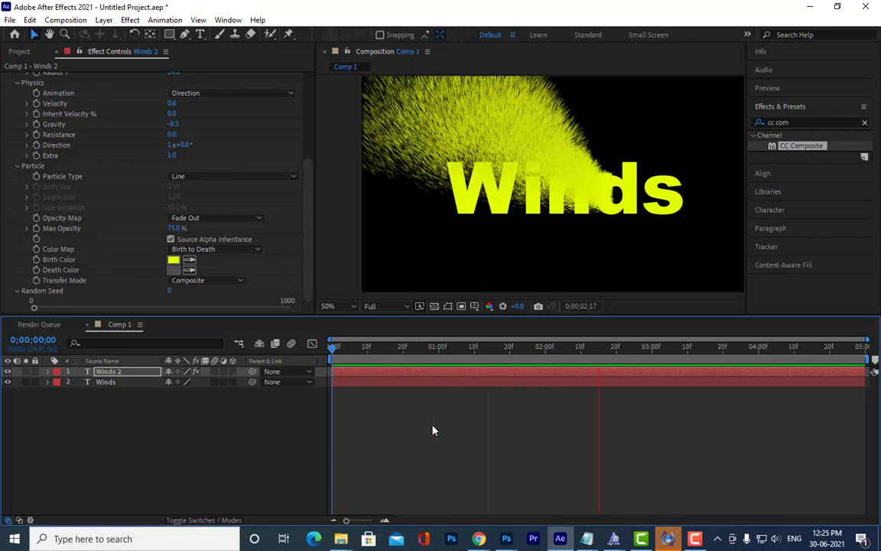
key(space)
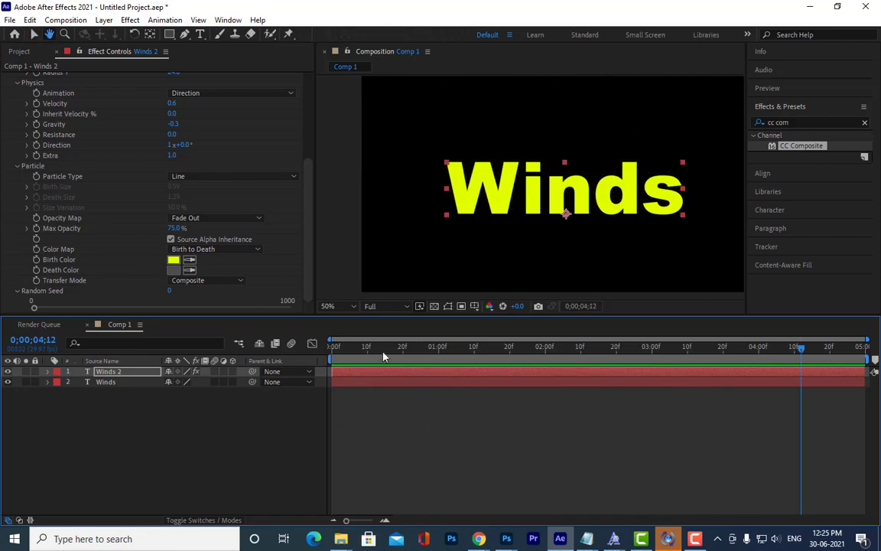
drag(384, 357, 584, 364)
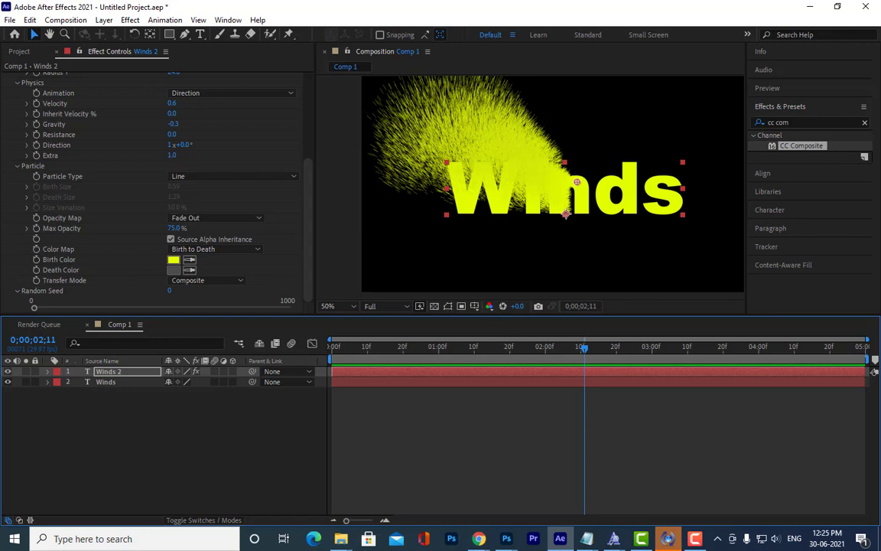
Find the Linear Wipe animation preset, apply it to the Winds layer at 0;00;02;11 and scrub the wipe to 0;00;03;03
click(804, 123)
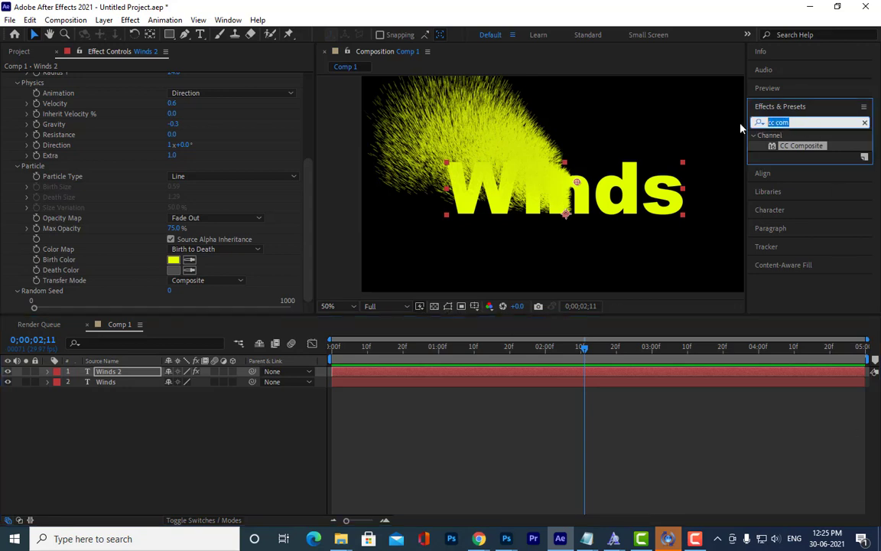
text(linear)
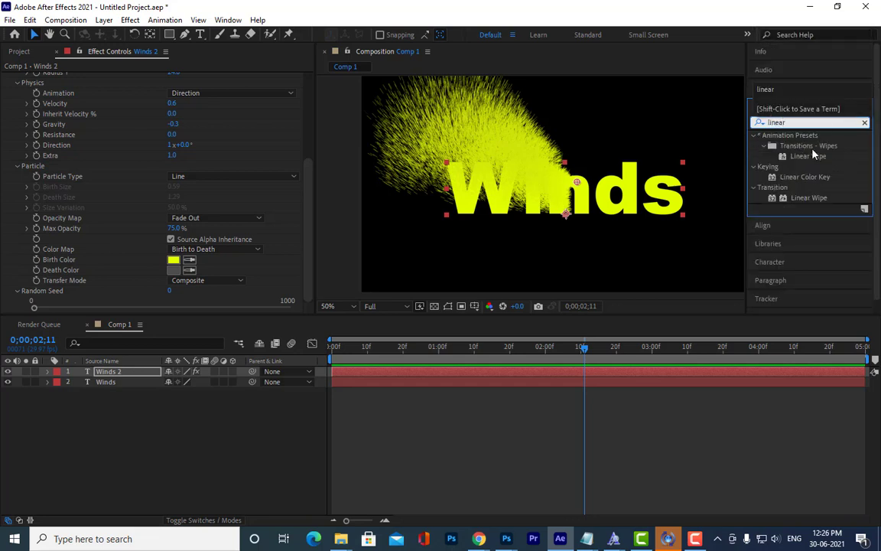
drag(793, 158, 107, 390)
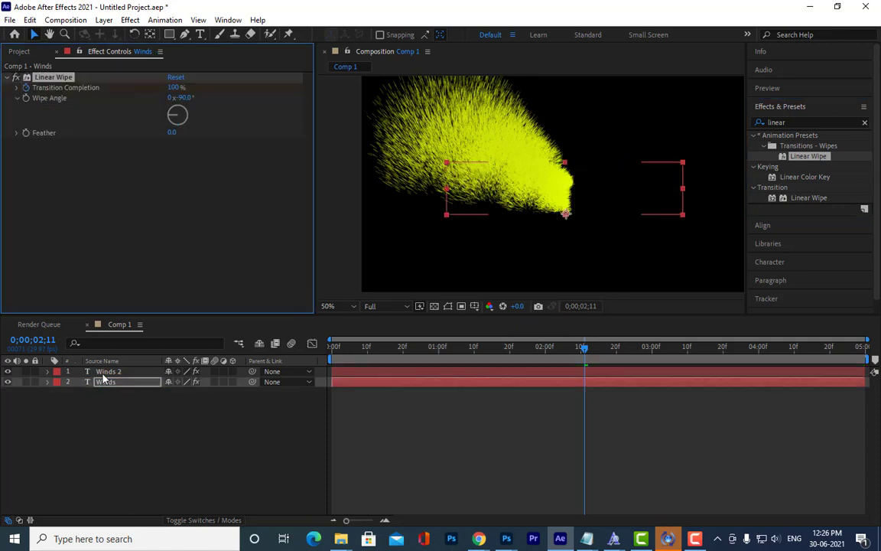
drag(412, 356, 663, 367)
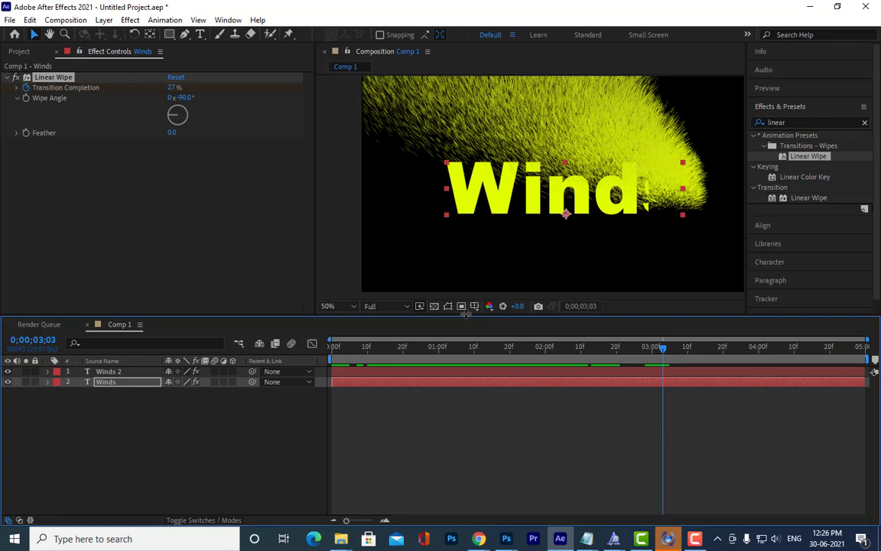
Enlarge the timeline area, reveal the keyframes of both the Winds and Winds 2 layers, and scrub to 0;00;02;22
drag(466, 314, 478, 246)
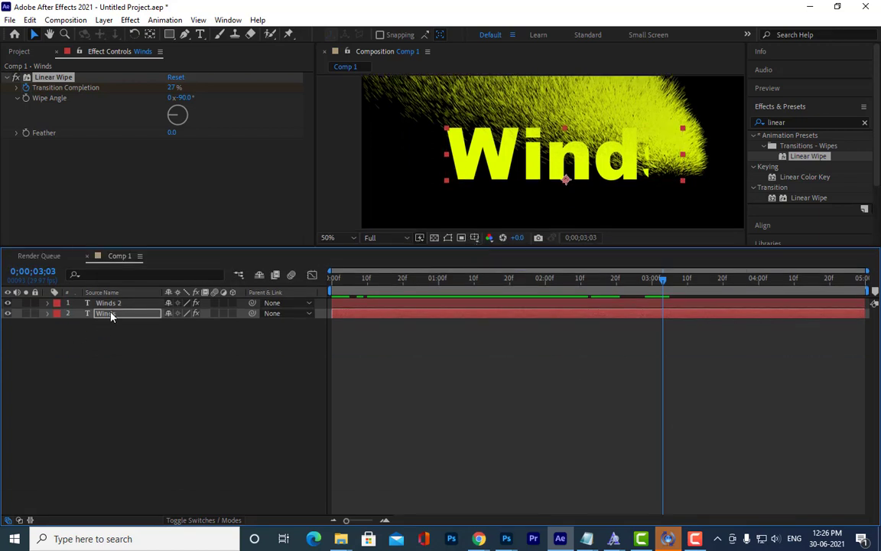
key(u)
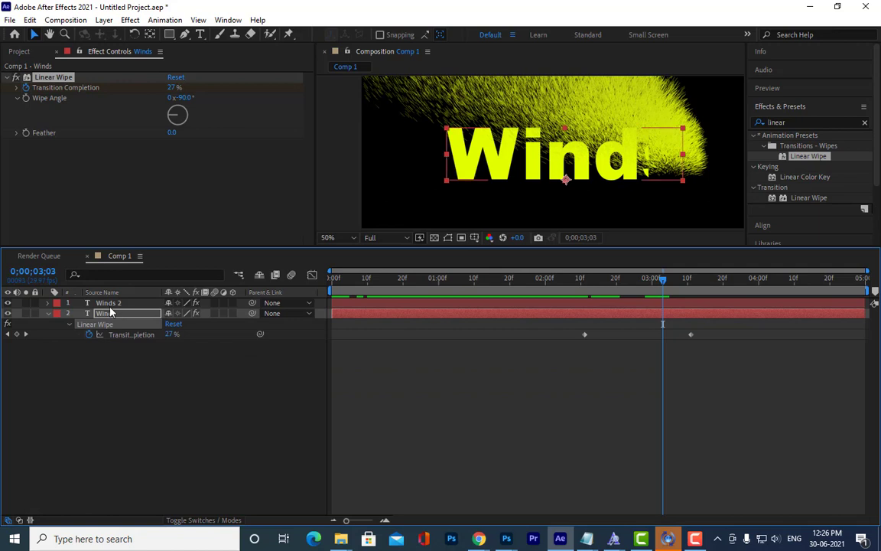
click(111, 303)
key(u)
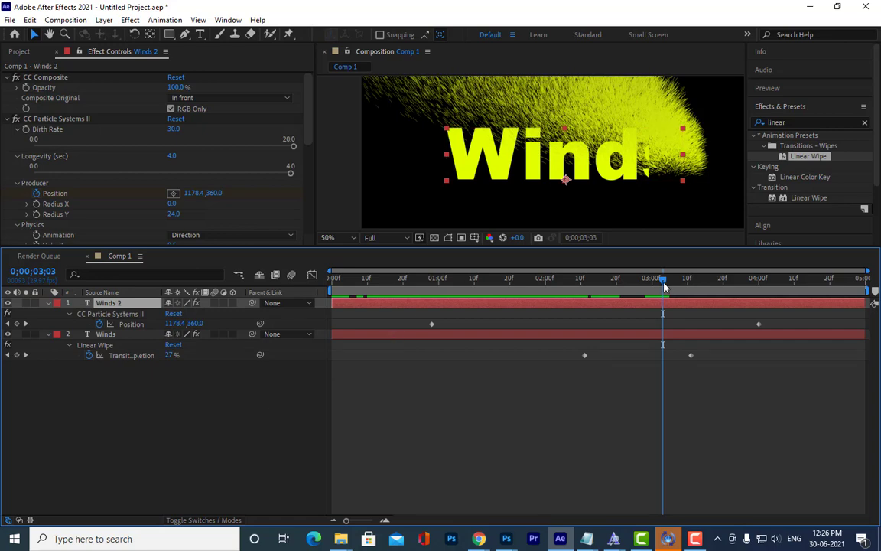
drag(664, 286, 624, 315)
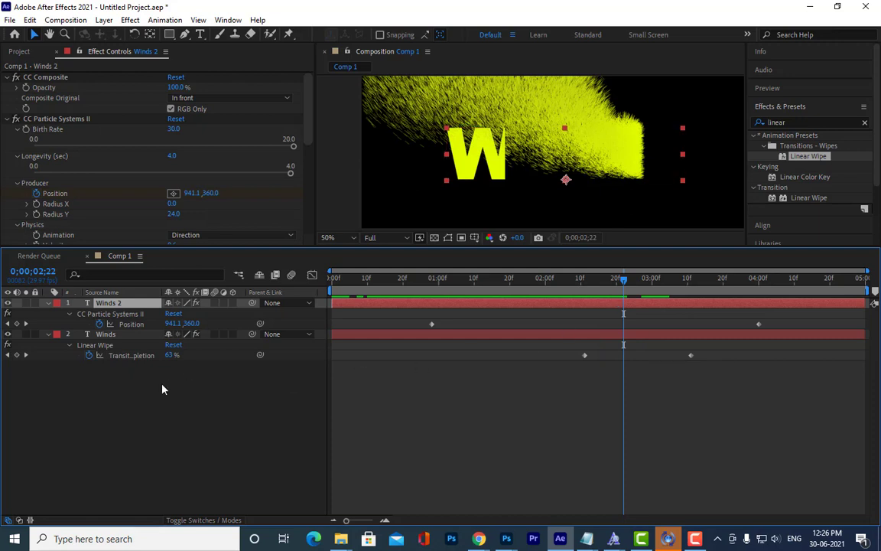
Set the Linear Wipe's Wipe Angle on the Winds layer to 90° and scrub the wipe to 0;00;03;06
click(68, 346)
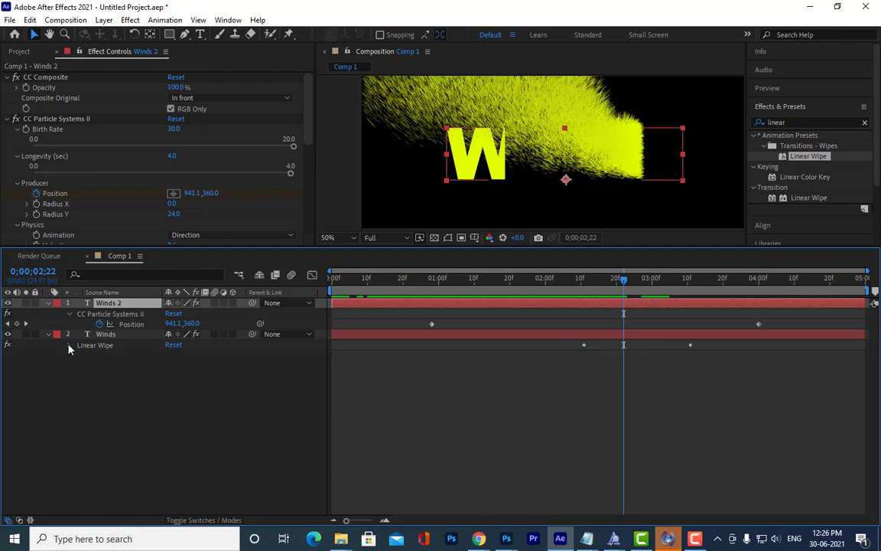
click(69, 346)
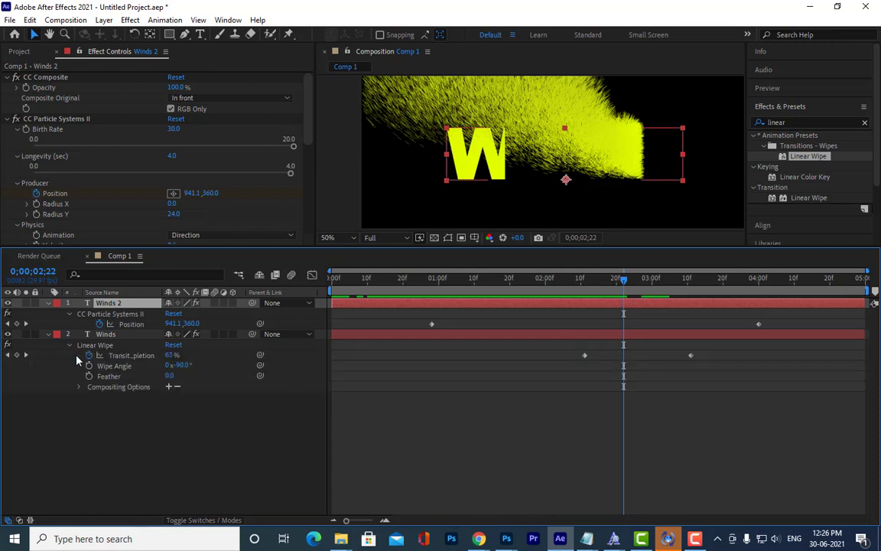
click(182, 365)
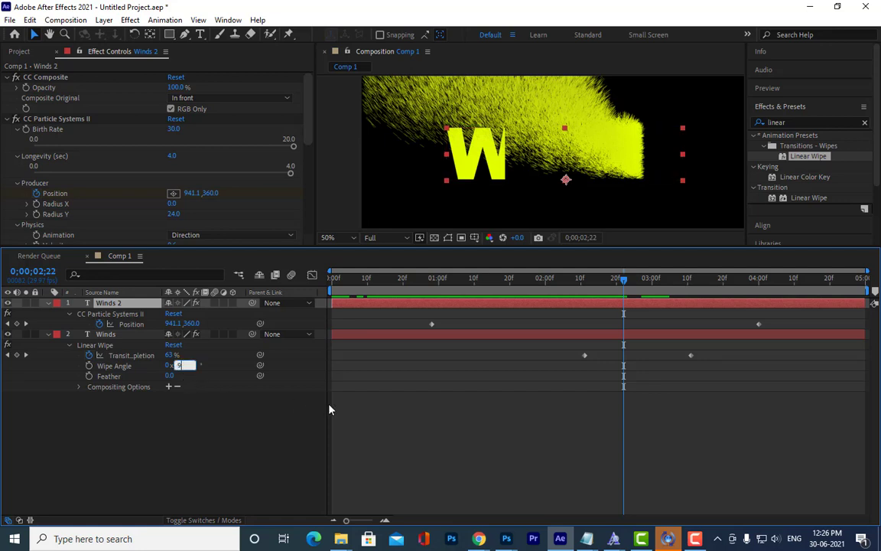
text(90)
key(Return)
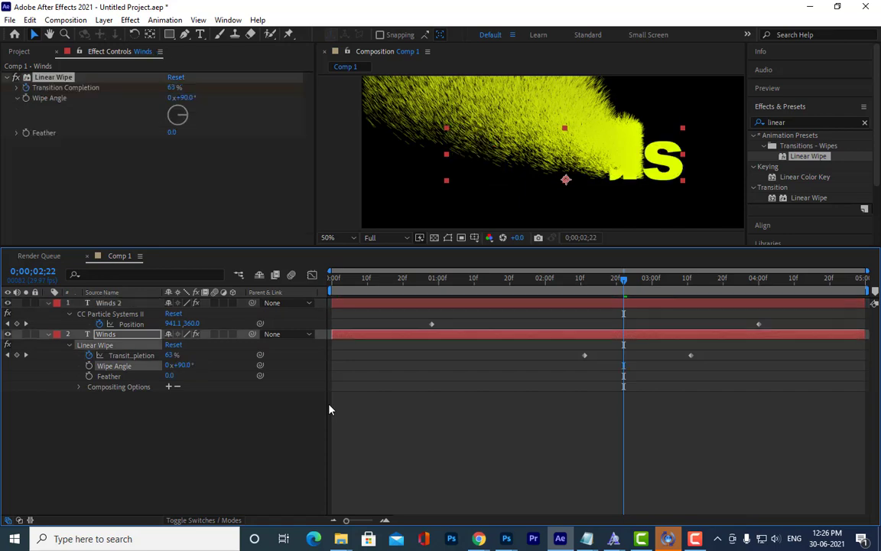
drag(624, 281, 673, 300)
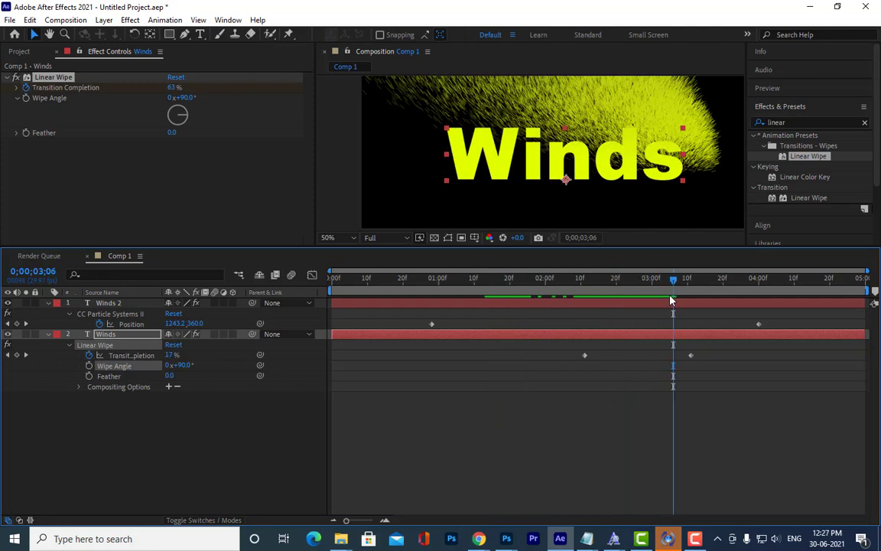
Move the 0% Transition Completion keyframe to 0;00;00;28 and the 100% keyframe to just past 0;00;04;00, matching the particle Position keyframes
click(698, 374)
drag(691, 356, 461, 358)
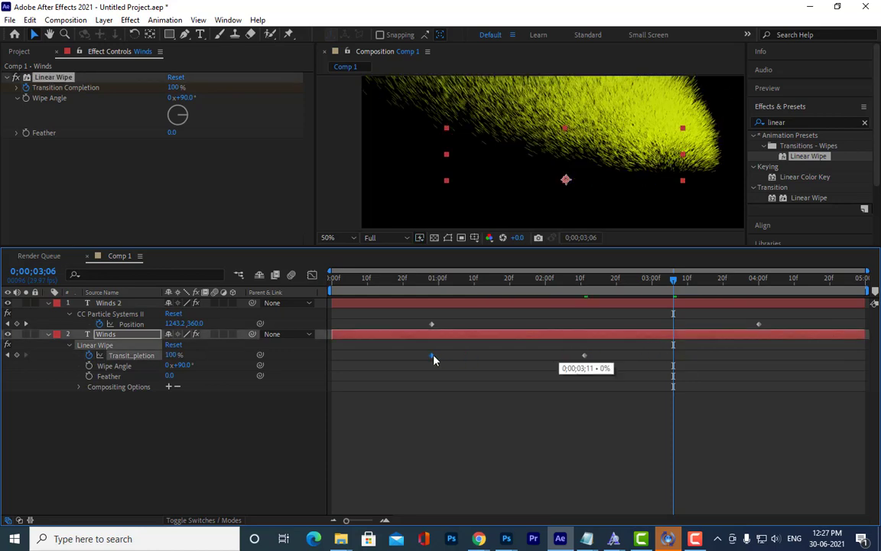
drag(586, 356, 762, 361)
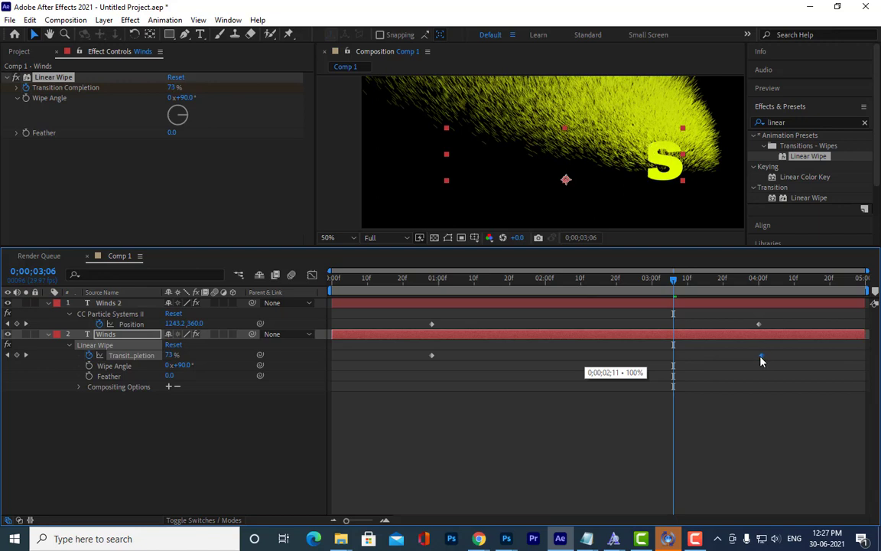
Play the composition from 0;00;00;28 to examine the wipe against the particle dispersion, stopping at 0;00;03;22
drag(673, 294, 427, 312)
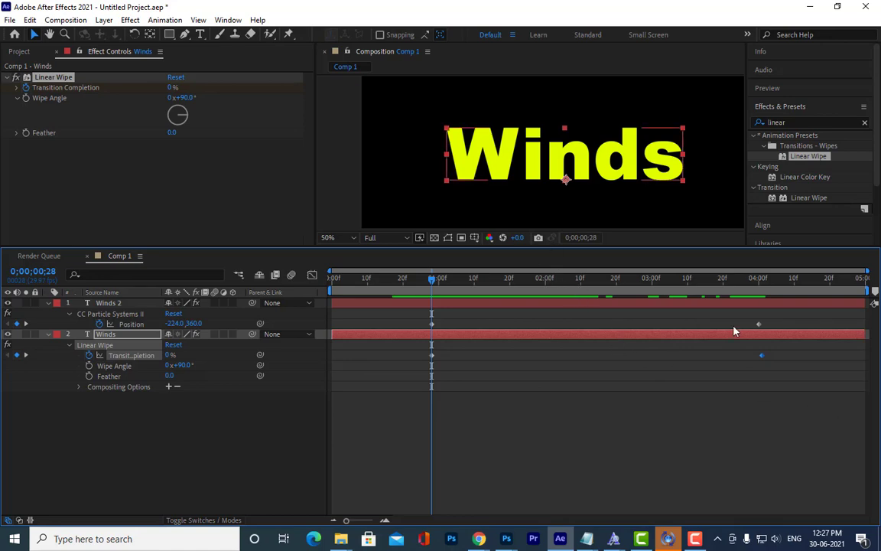
click(632, 403)
key(space)
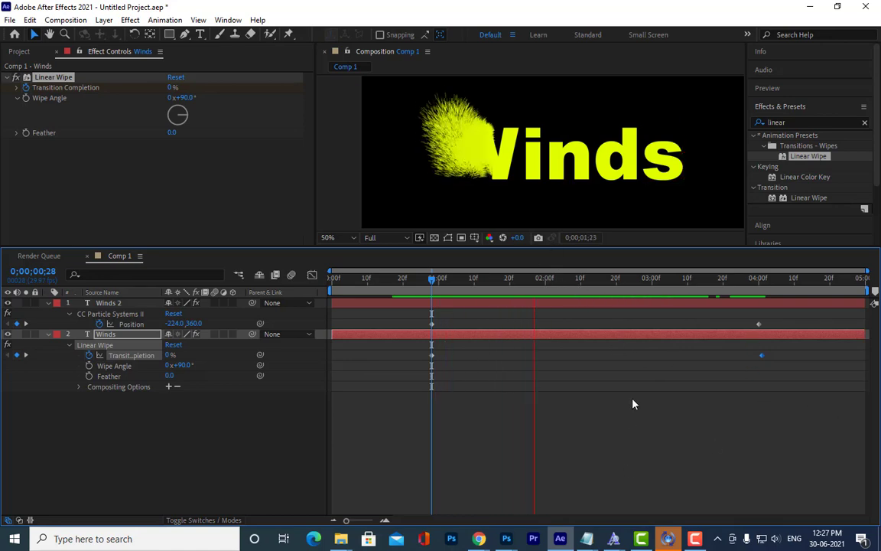
click(711, 337)
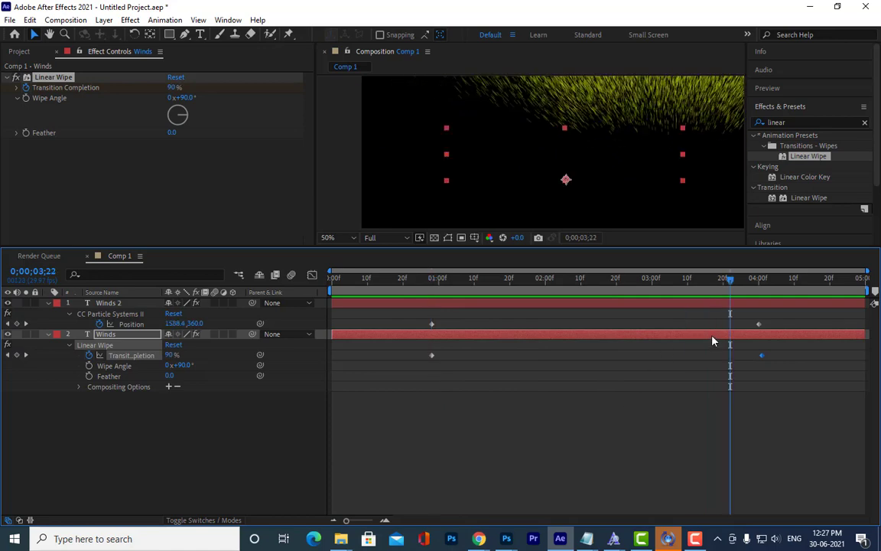
Set the Linear Wipe's Feather on the Winds layer to 28 and preview the softened wipe from 0;00;00;28
drag(380, 280, 525, 322)
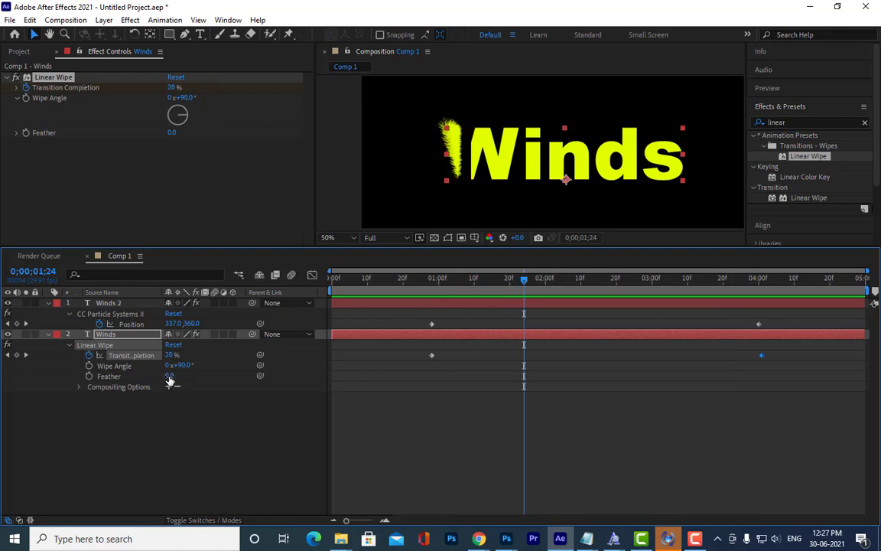
drag(169, 378, 189, 380)
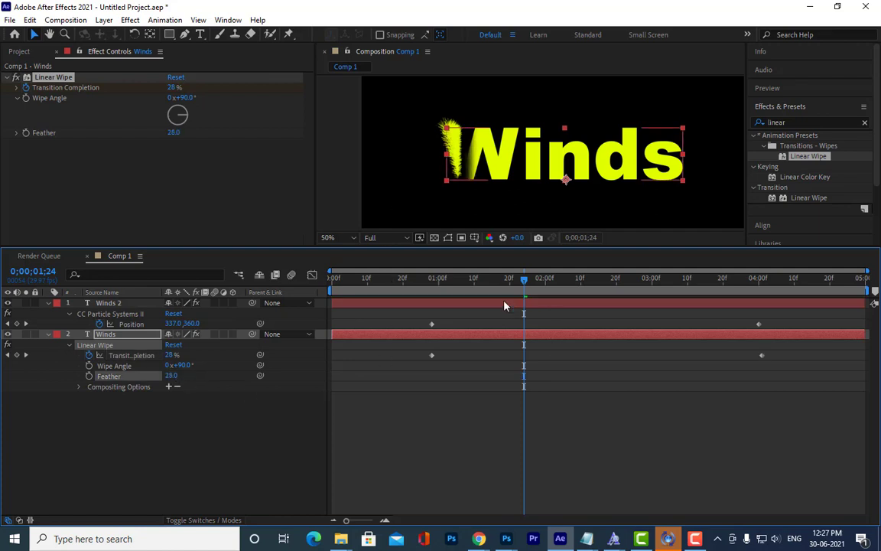
drag(523, 280, 432, 300)
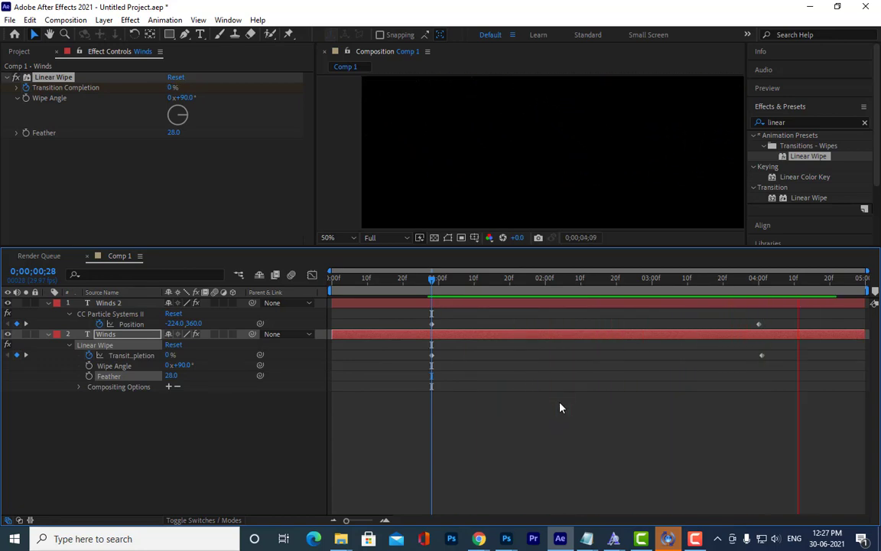
key(space)
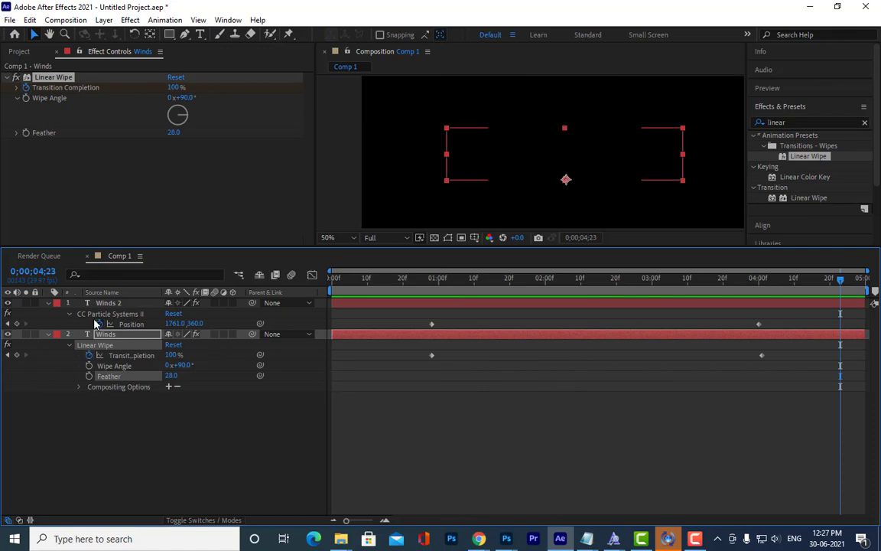
Expand the Winds 2 layer's CC Particle Systems II properties and compare its Position keyframes with the Linear Wipe's Transition Completion keyframes at 0;00;00;28
click(69, 314)
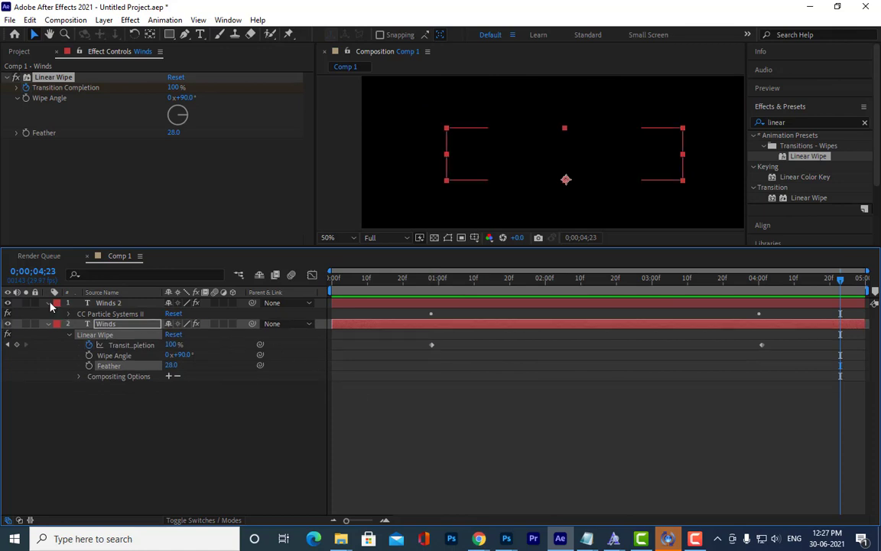
click(49, 303)
click(49, 303)
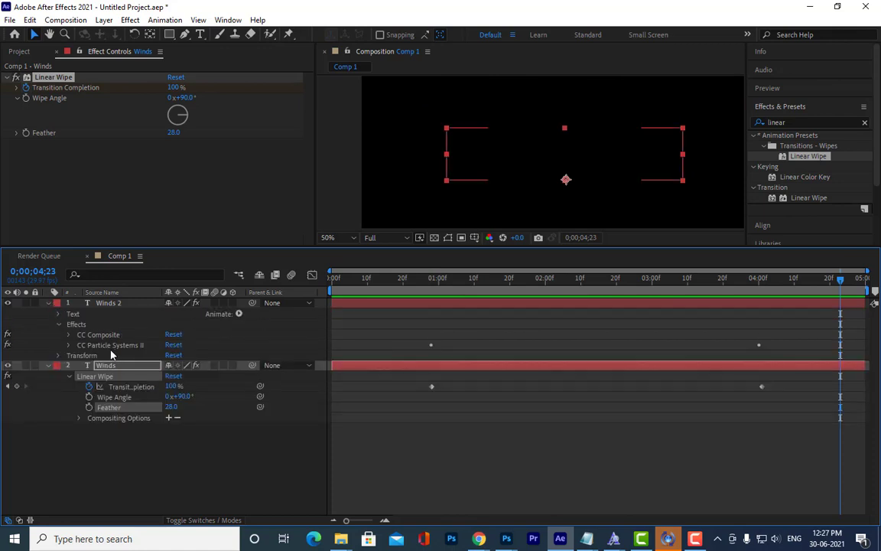
click(59, 314)
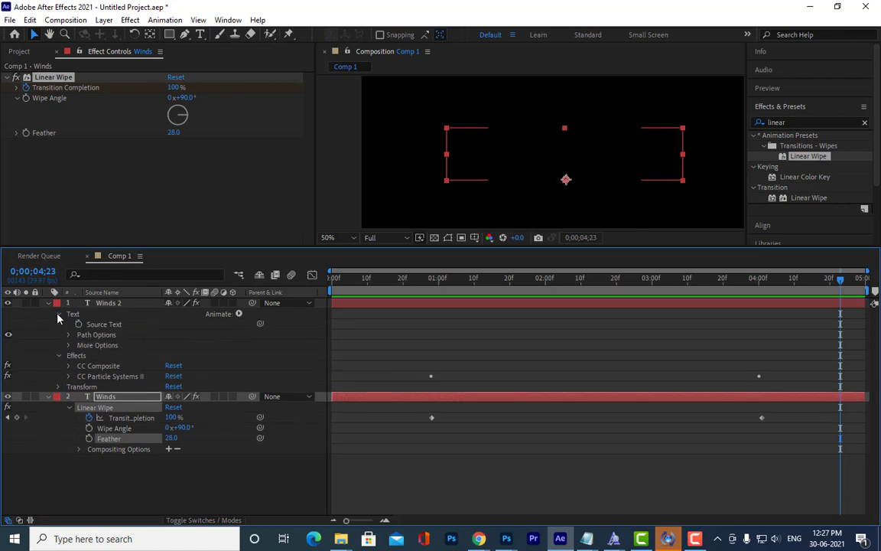
click(431, 280)
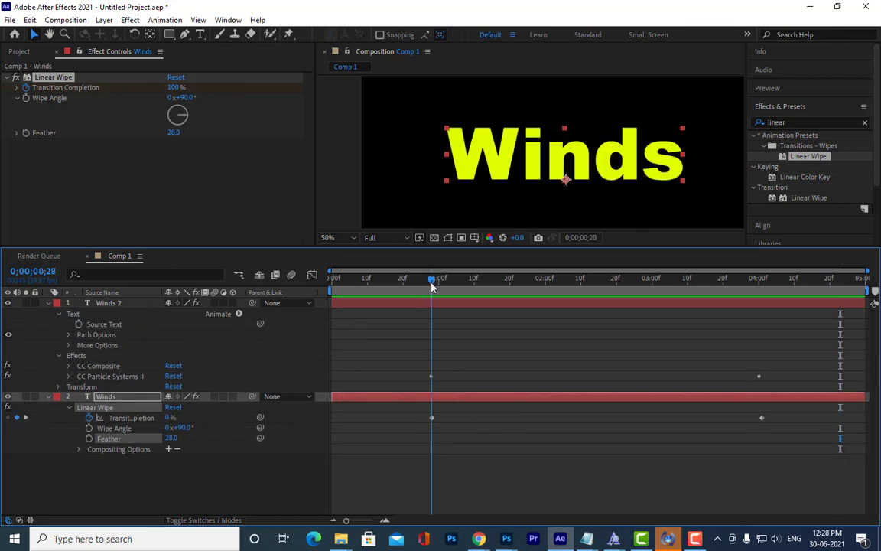
click(68, 376)
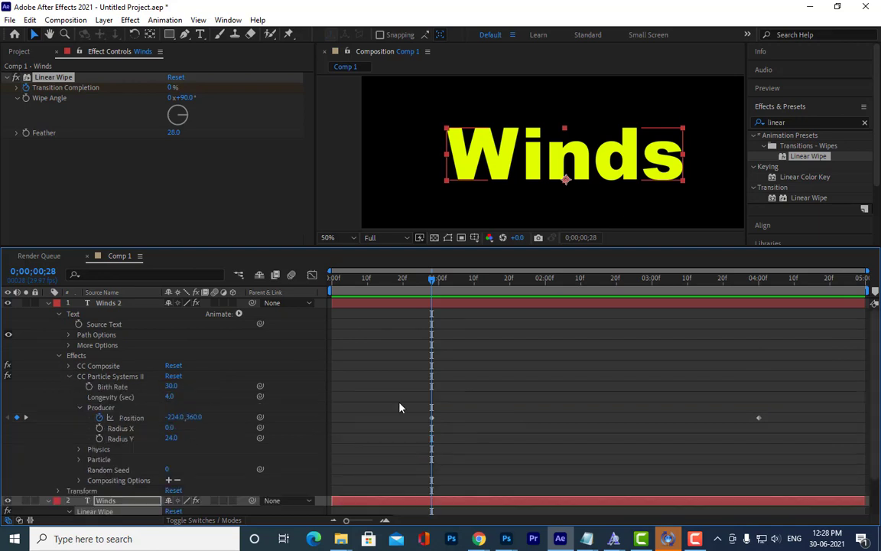
scroll(428, 390, down, 3)
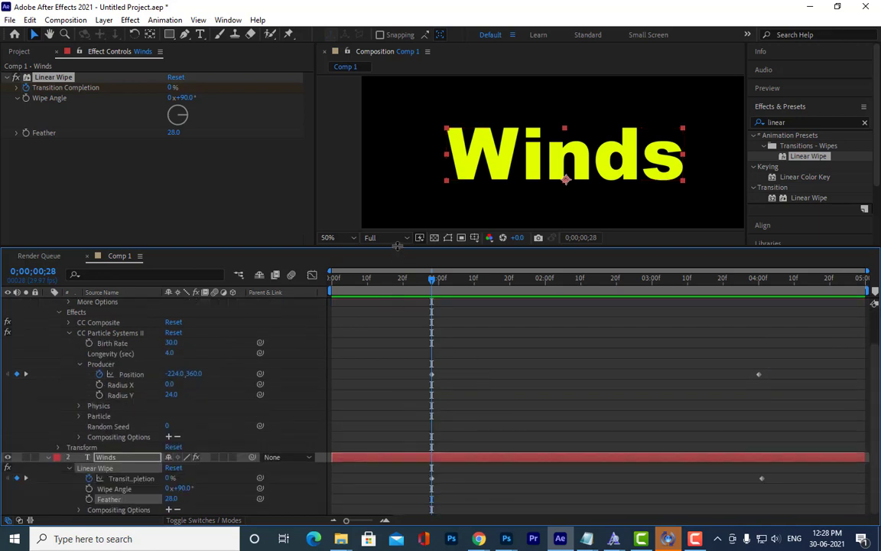
drag(409, 250, 409, 184)
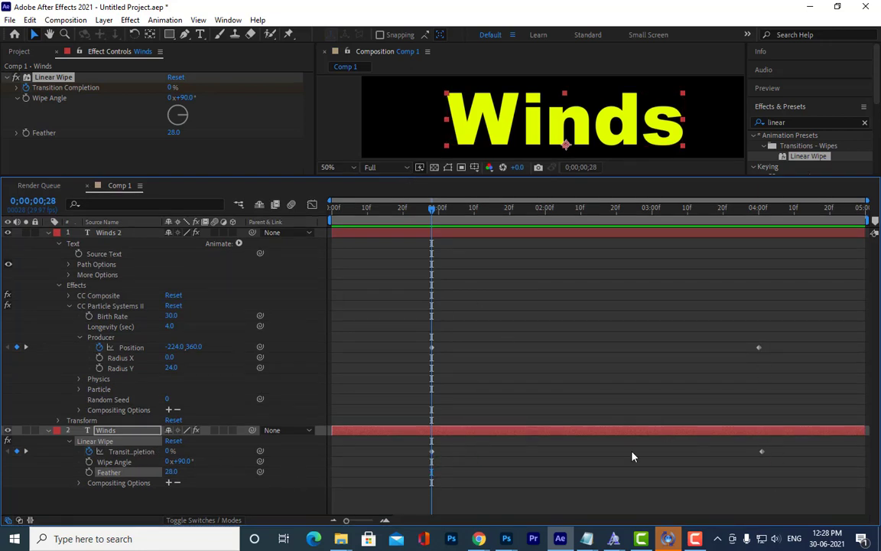
click(432, 454)
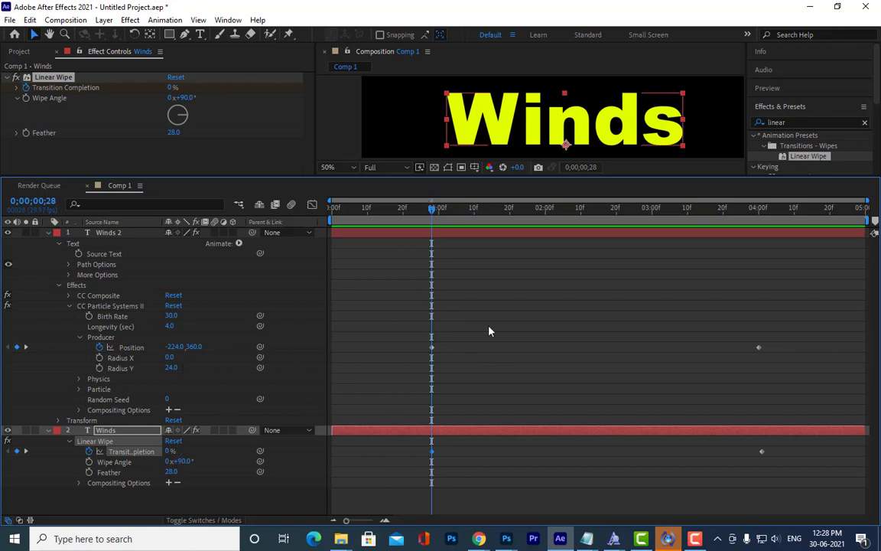
drag(432, 213, 433, 351)
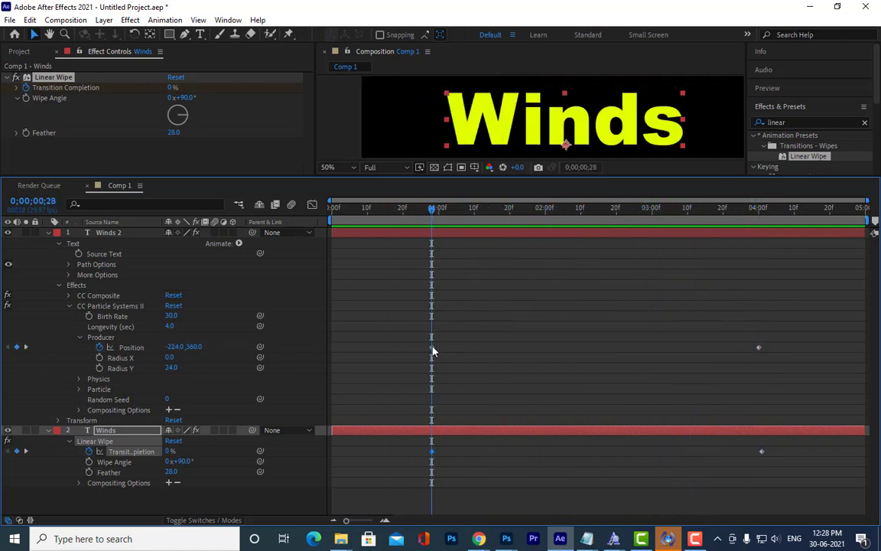
Enlarge the composition view and play the animation repeatedly from 0;00;00;28 to examine the feathered wipe against the particles
click(517, 176)
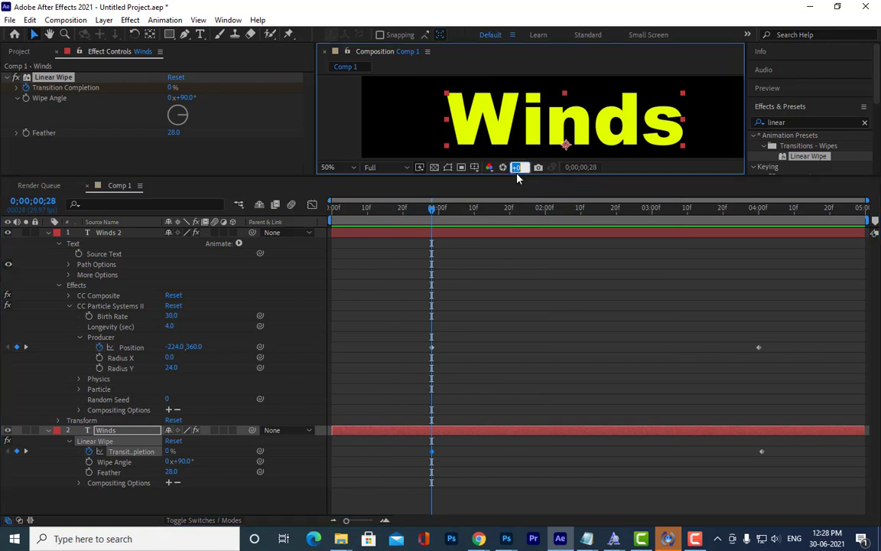
drag(517, 177, 517, 258)
scroll(521, 342, down, 2)
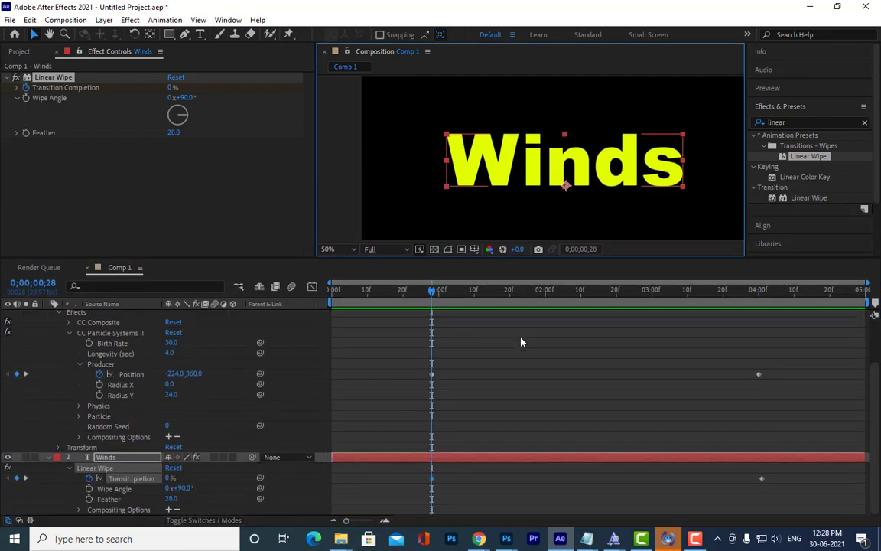
key(space)
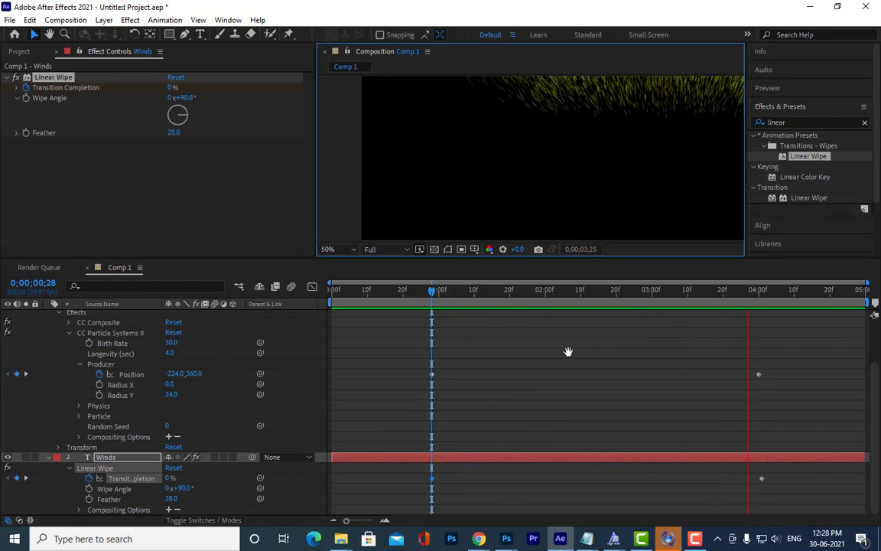
key(space)
mouse_move(427, 292)
mouse_down()
mouse_move(416, 292)
mouse_move(432, 294)
mouse_up()
key(space)
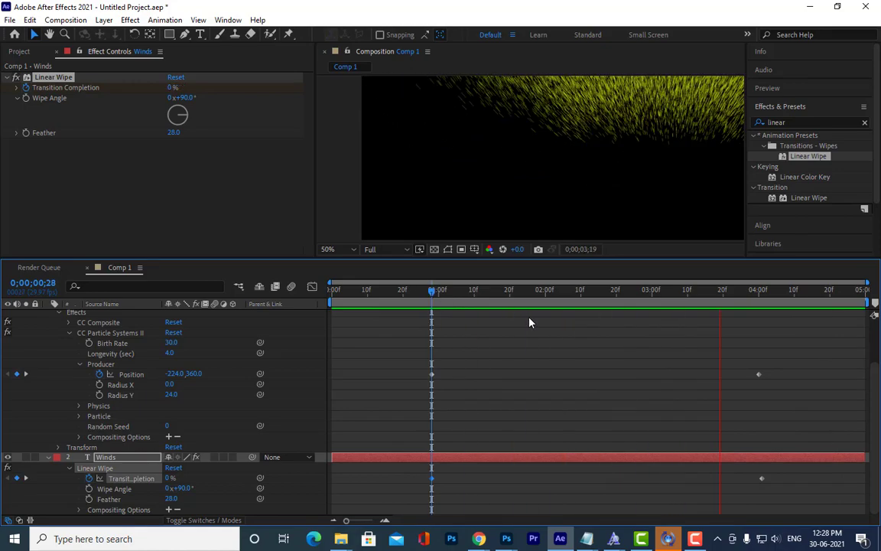
key(space)
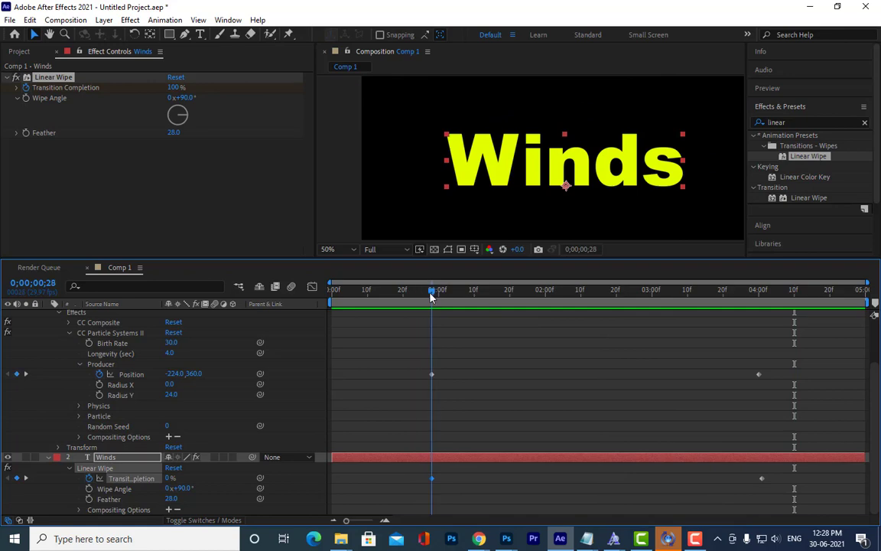
key(space)
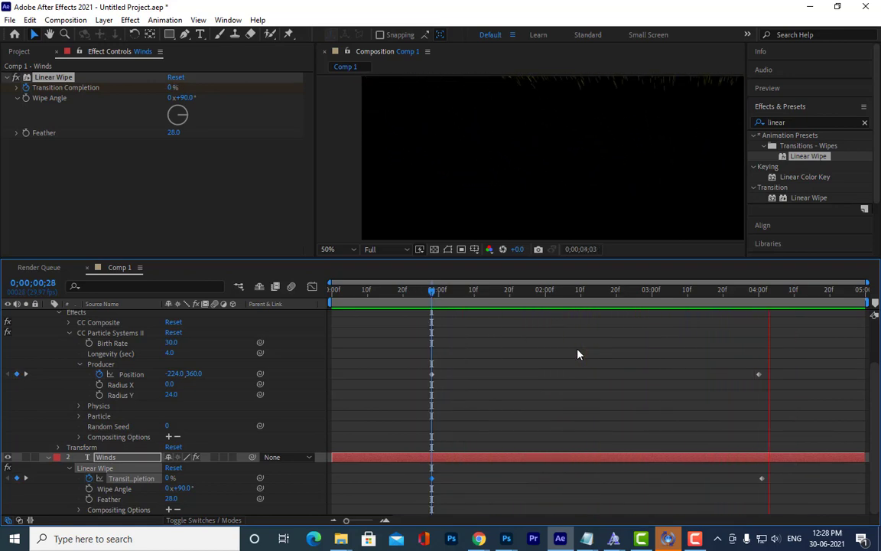
key(space)
Collapse the properties of both the Winds 2 and Winds layers and set the current time to 0;00;00;09
scroll(137, 352, up, 3)
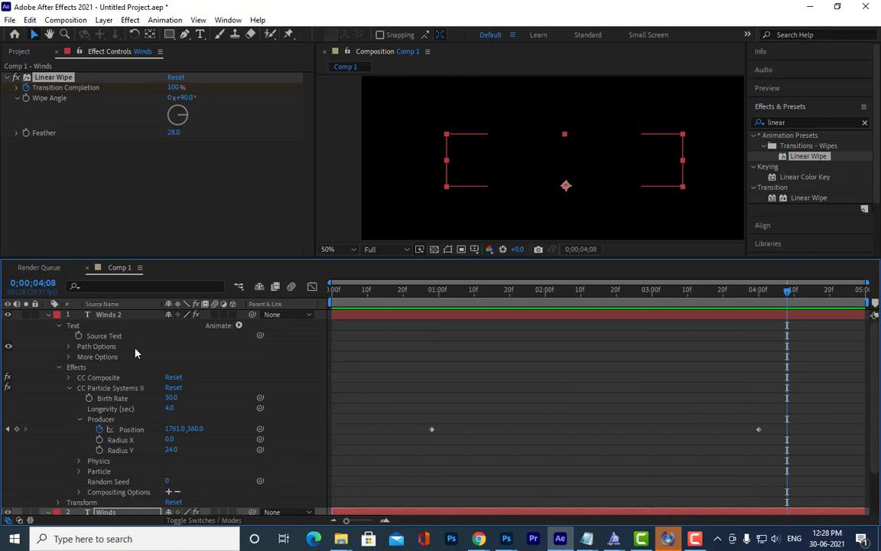
click(48, 315)
click(48, 325)
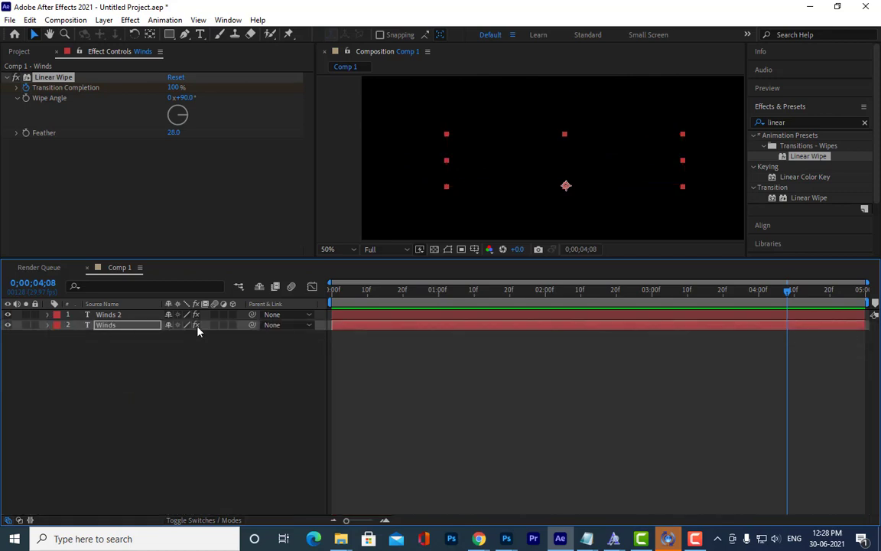
click(365, 296)
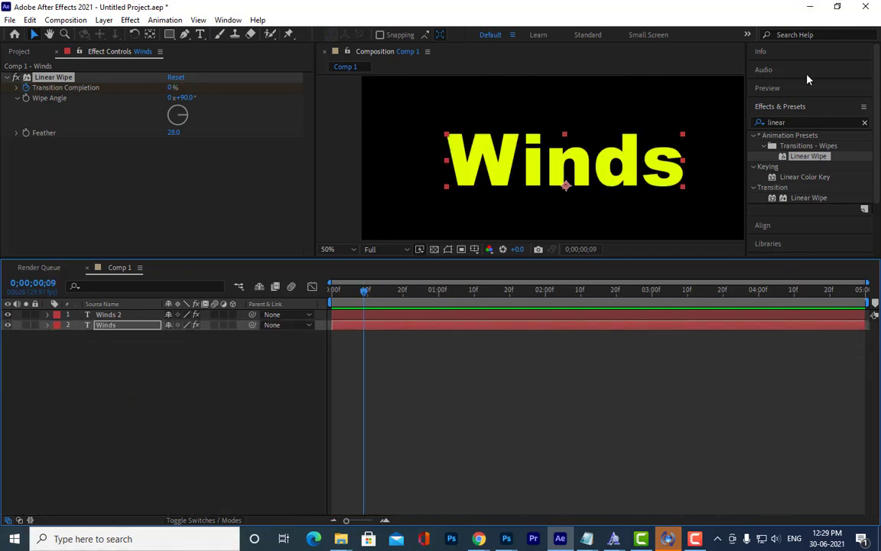
Search the effects for "cc fo" and apply CC Force Motion Blur to the Winds 2 layer
click(803, 122)
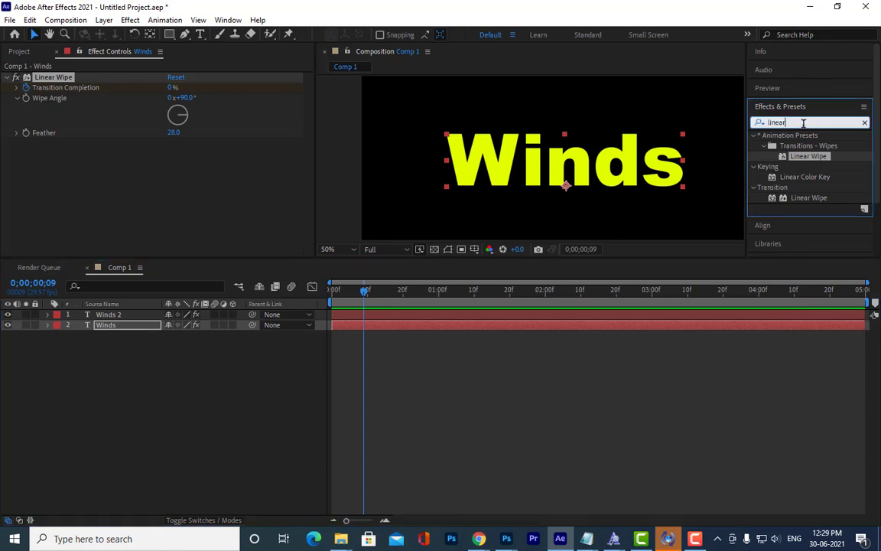
text(cc fo)
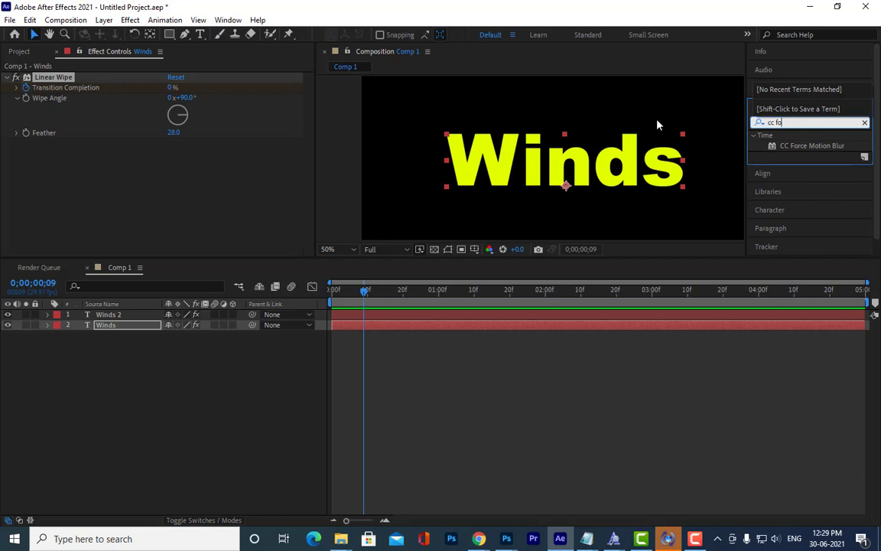
click(804, 146)
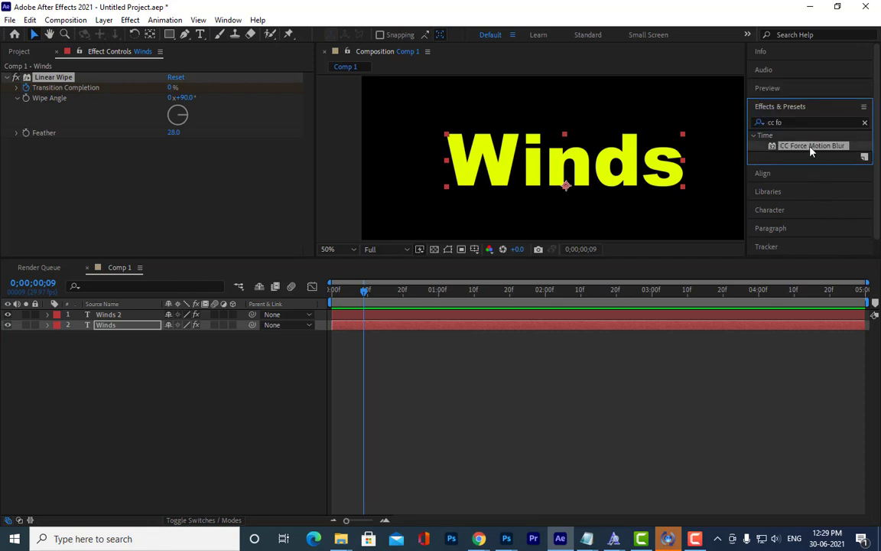
drag(804, 146, 122, 318)
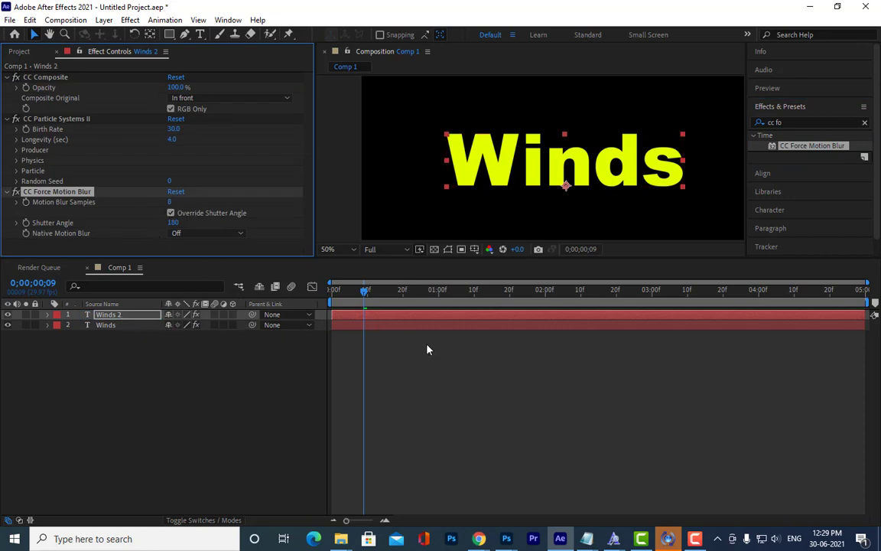
Play the composition repeatedly from near its start to examine the motion-blurred particles, then return to 0;00;00;08
key(space)
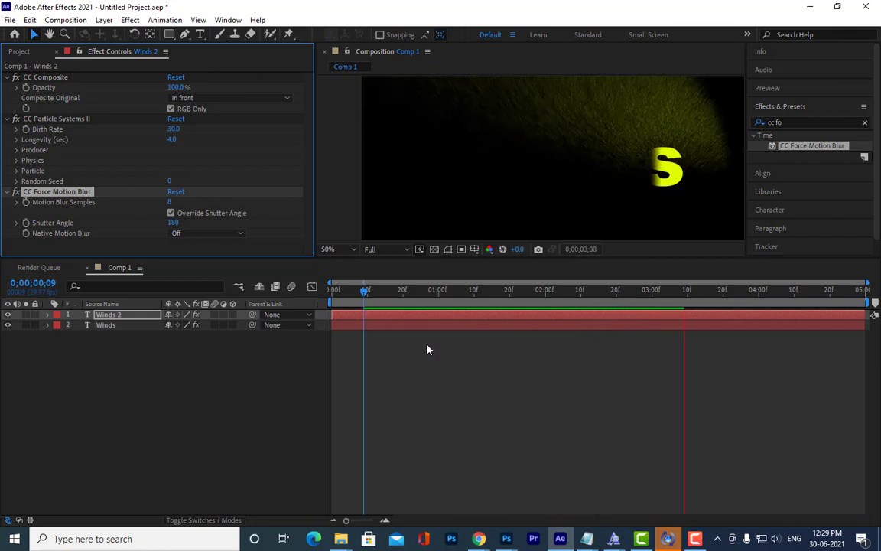
key(space)
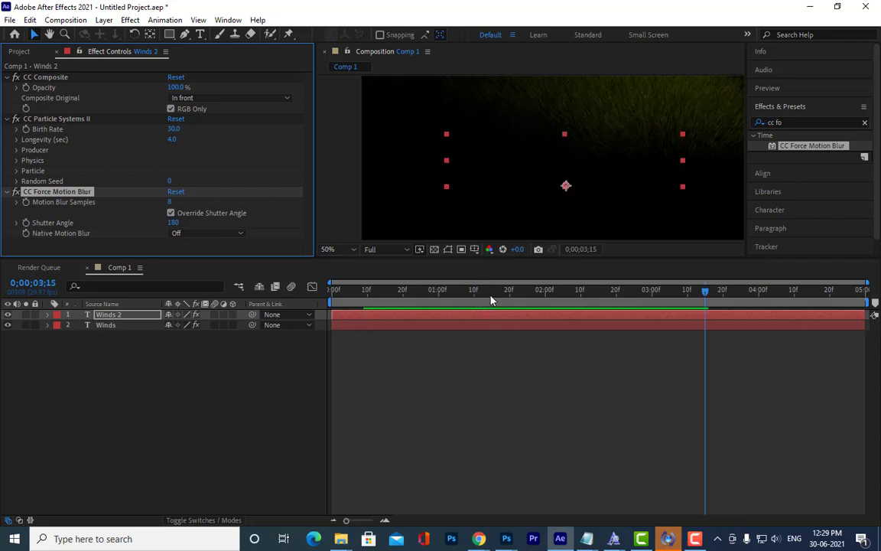
drag(491, 295, 374, 322)
key(space)
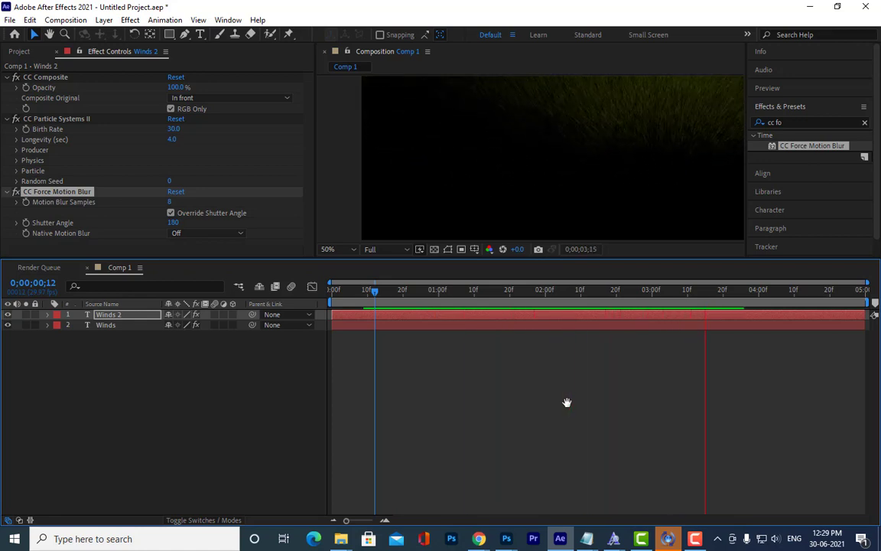
key(space)
click(361, 293)
drag(363, 305, 372, 304)
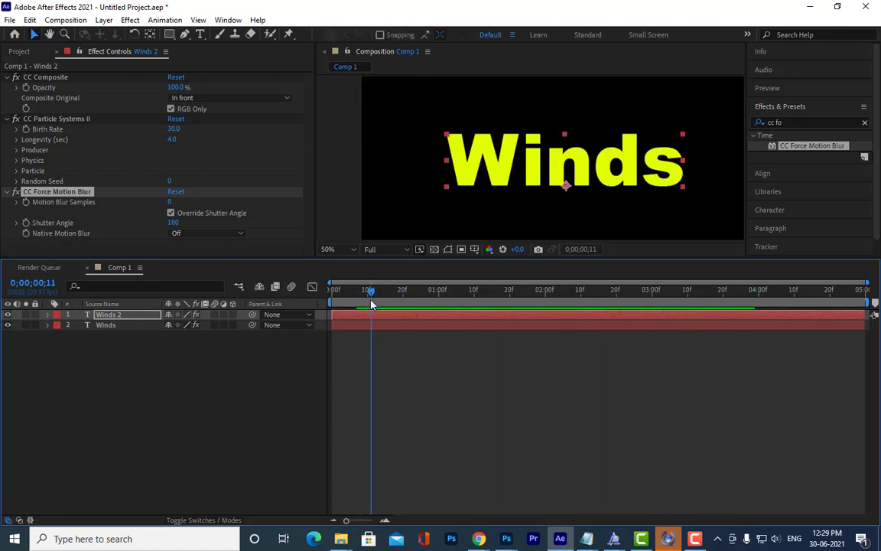
key(space)
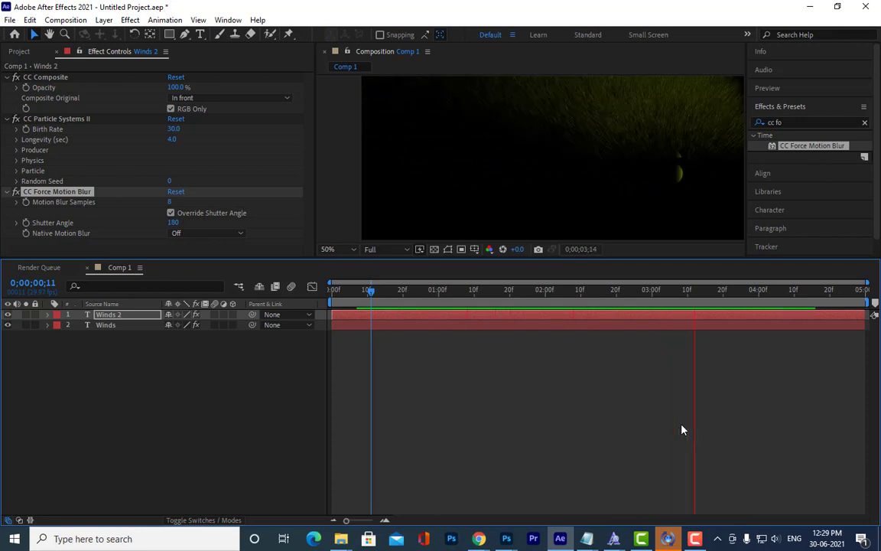
key(space)
drag(370, 297, 363, 298)
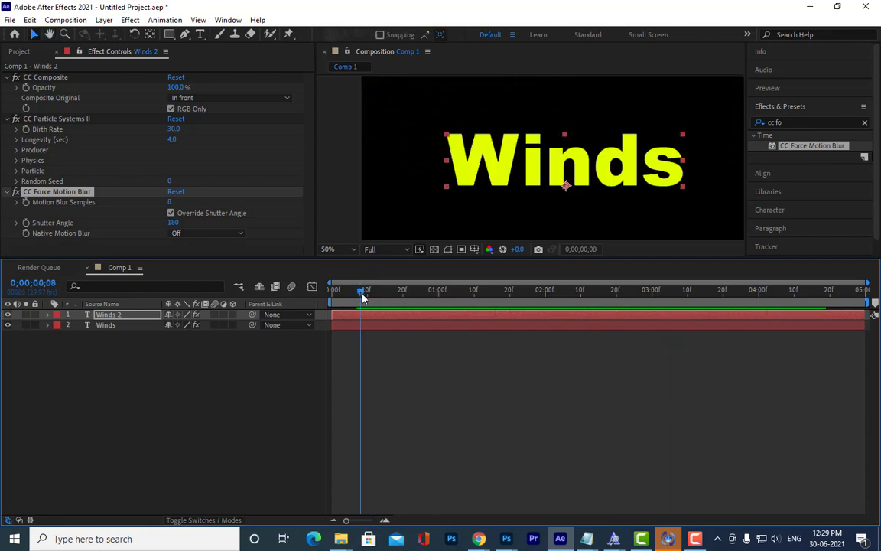
Set the CC Force Motion Blur's Motion Blur Samples to 15 on the Winds 2 layer and preview the result
click(169, 202)
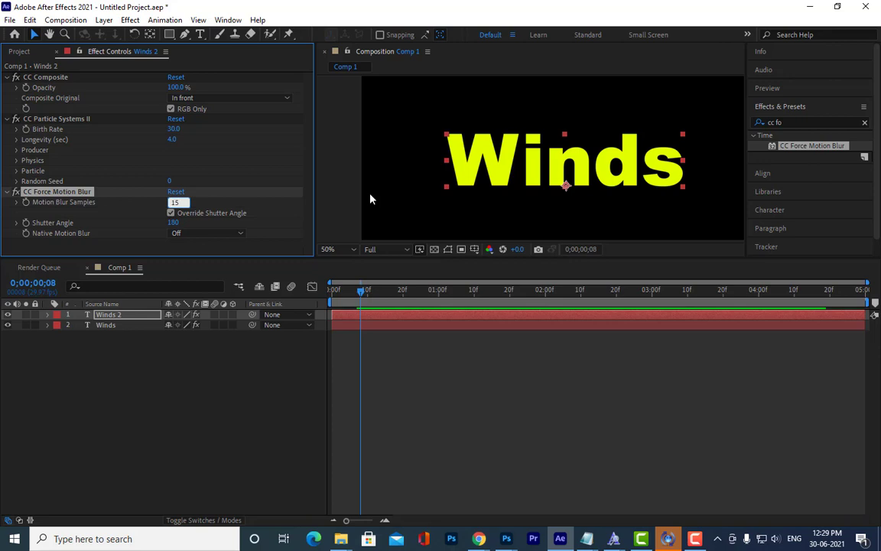
text(15)
key(Return)
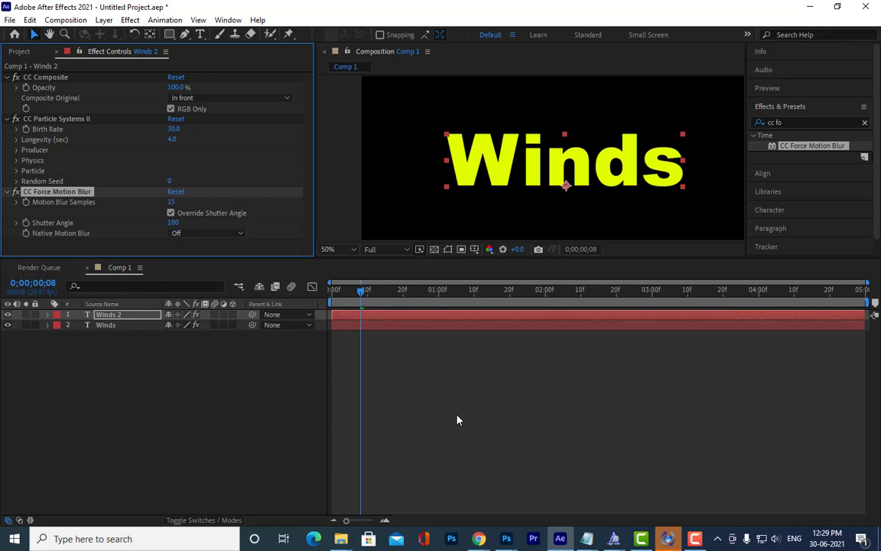
key(space)
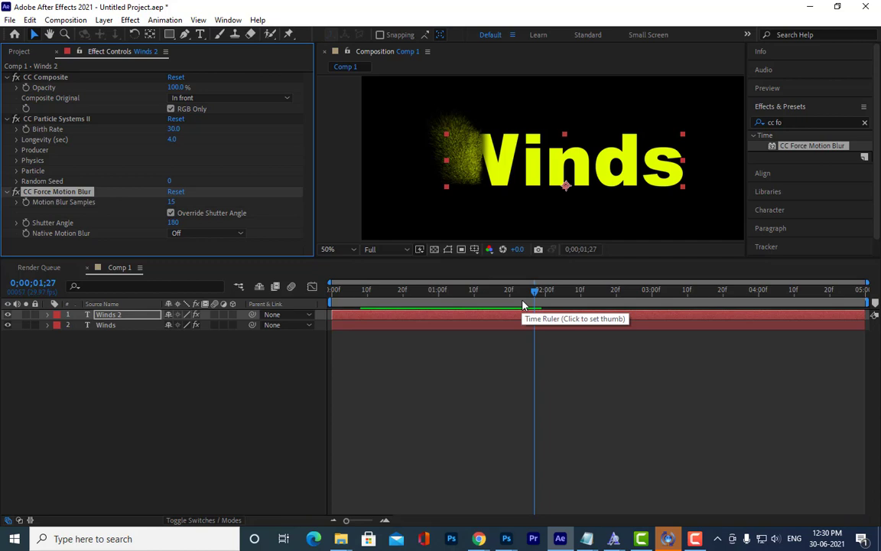
Play the composition from 0;00;01;27 and 0;00;00;11 to examine the particle motion blur, then return to 0;00;00;13
key(space)
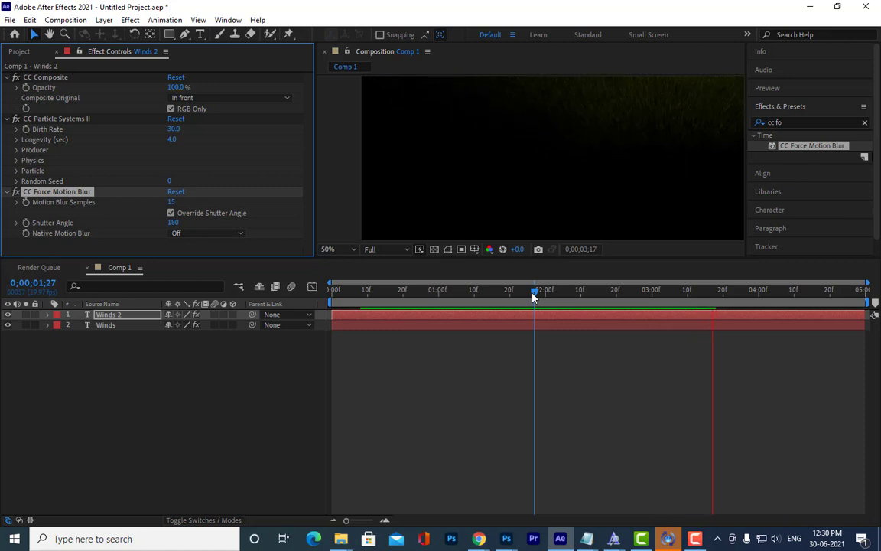
key(space)
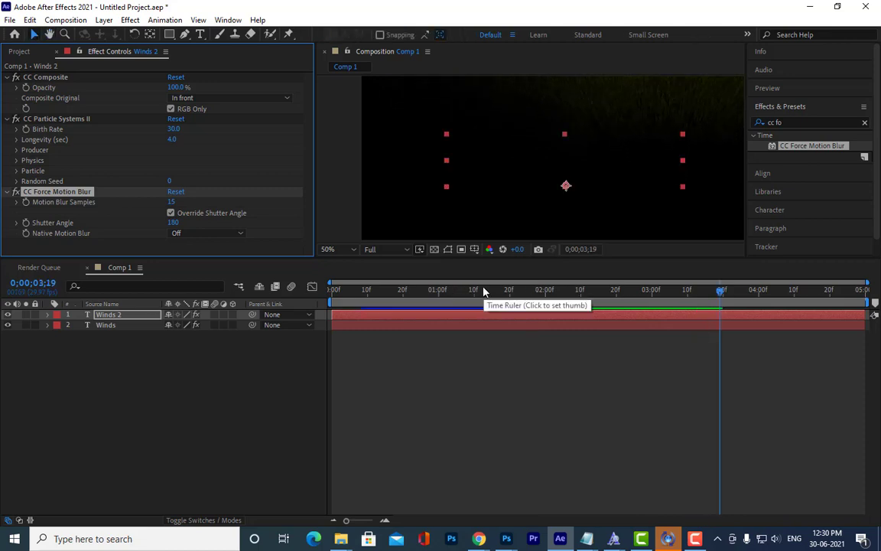
drag(482, 290, 367, 290)
key(space)
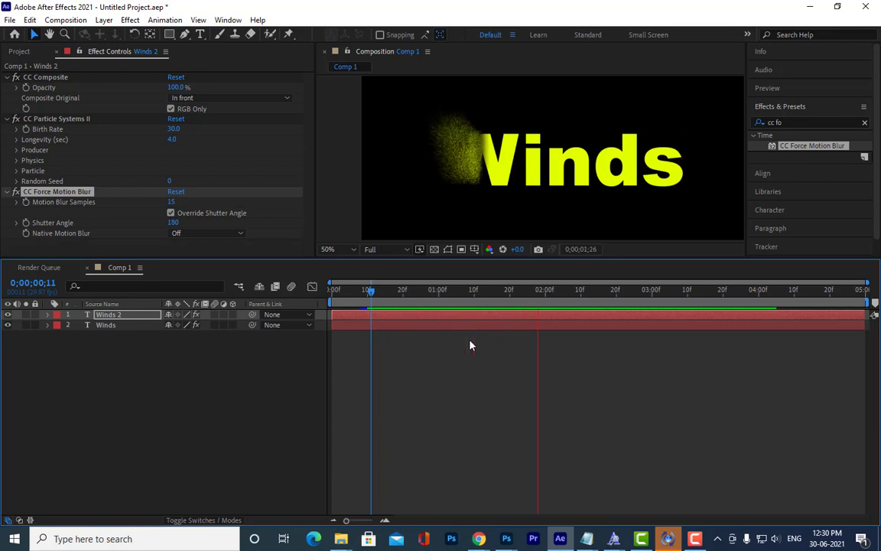
key(space)
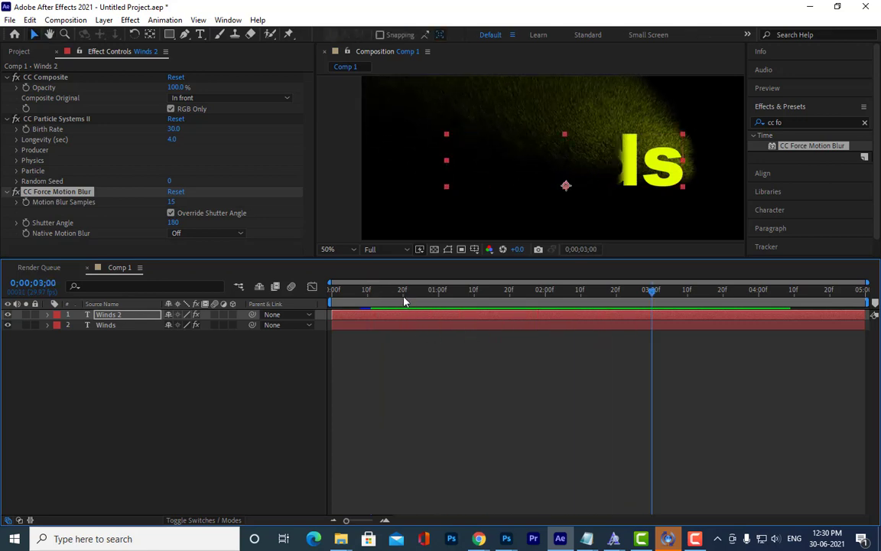
drag(405, 291, 378, 291)
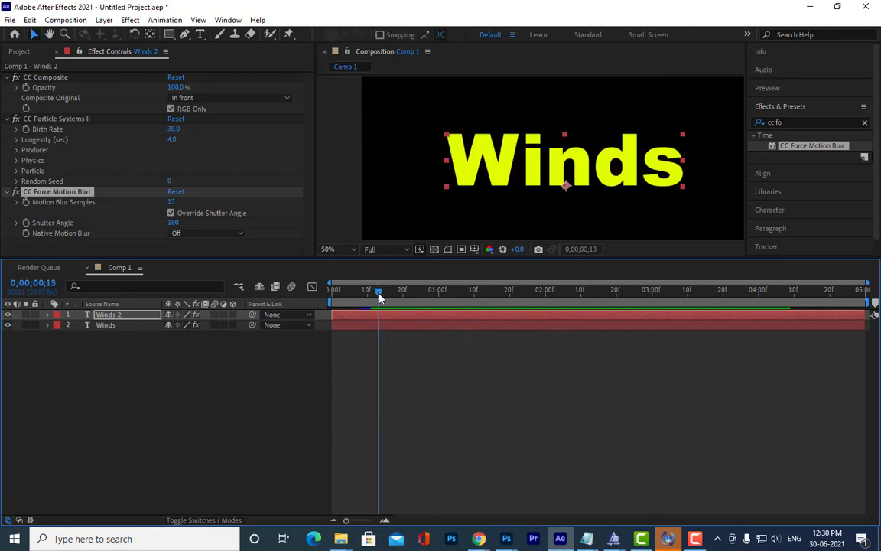
Enable motion blur for the Winds 2 layer and the composition, preview the result, and return to 0;00;00;14
click(214, 316)
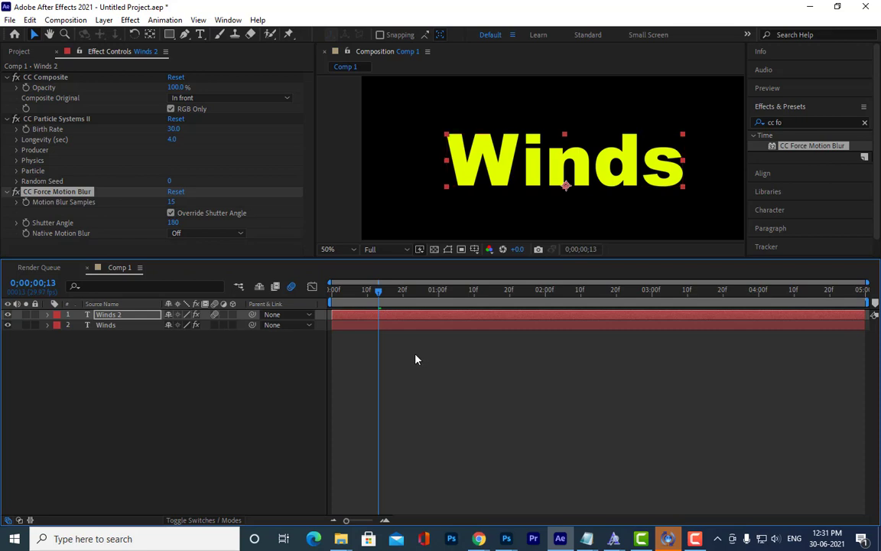
key(space)
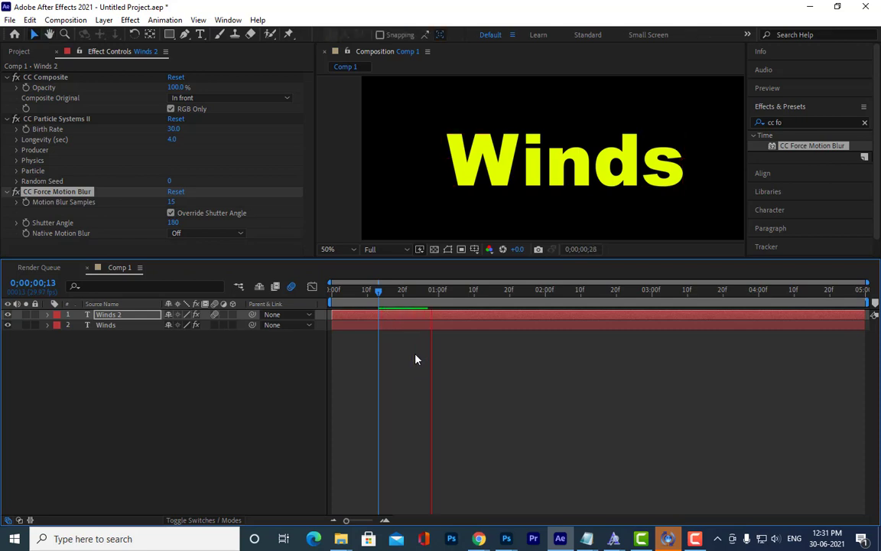
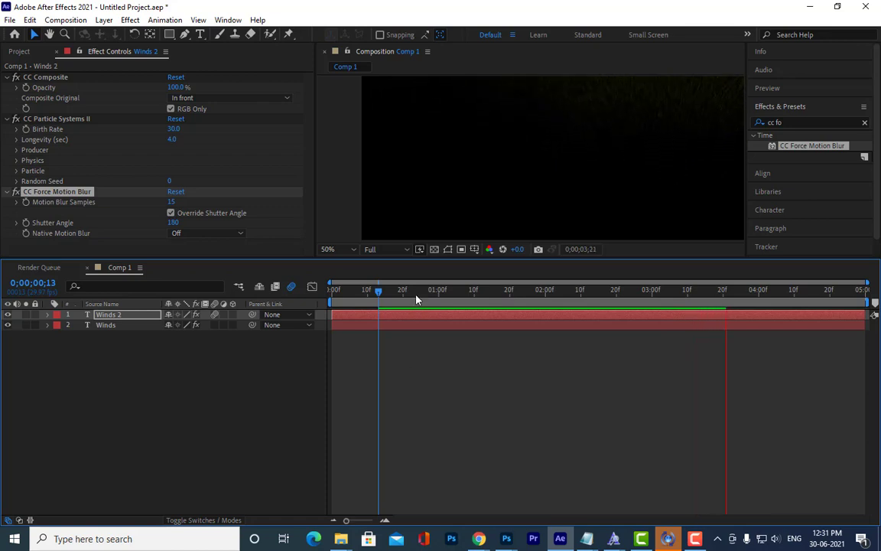
click(384, 297)
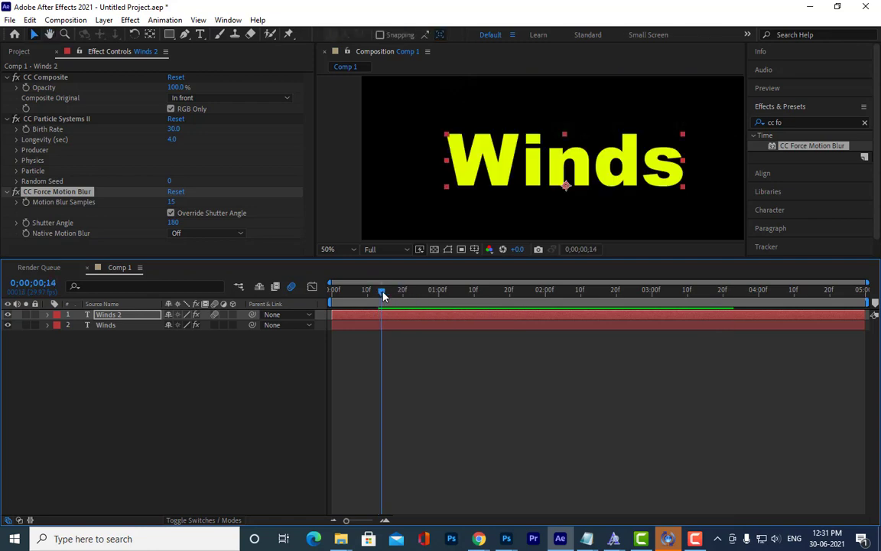
Replay the composition from 0;00;00;14 and 0;00;00;13 to examine how the particles disperse with motion blur enabled
key(space)
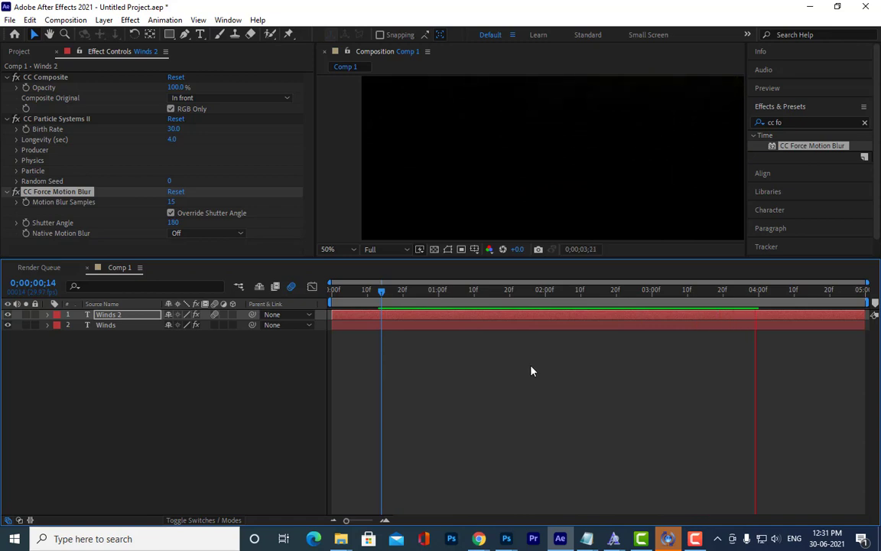
key(space)
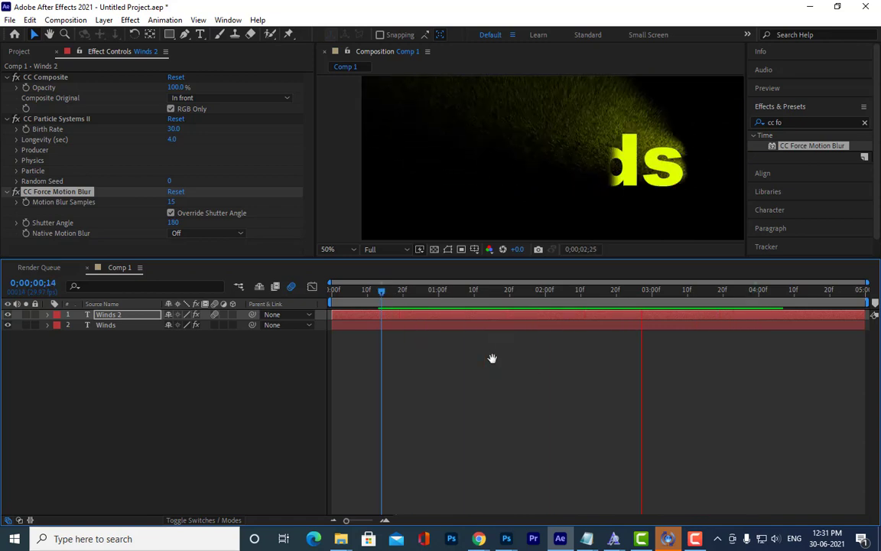
key(space)
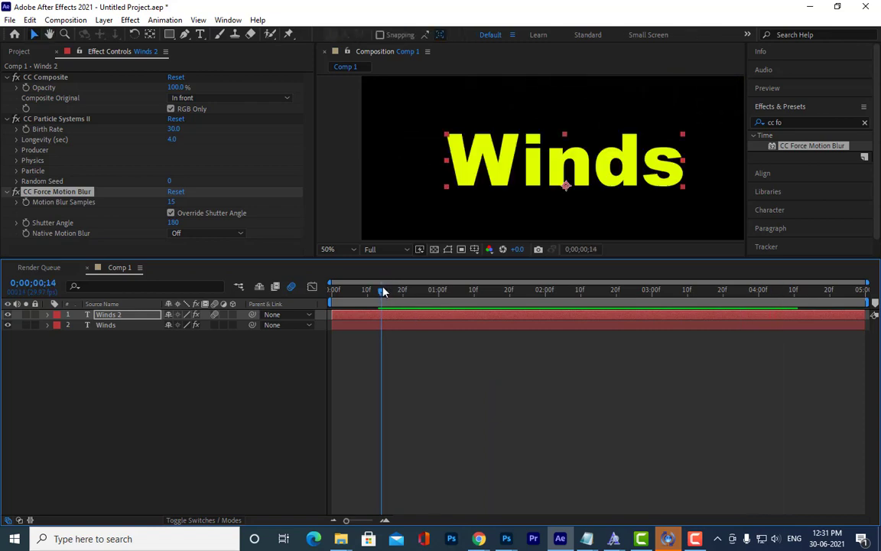
drag(383, 291, 378, 291)
key(space)
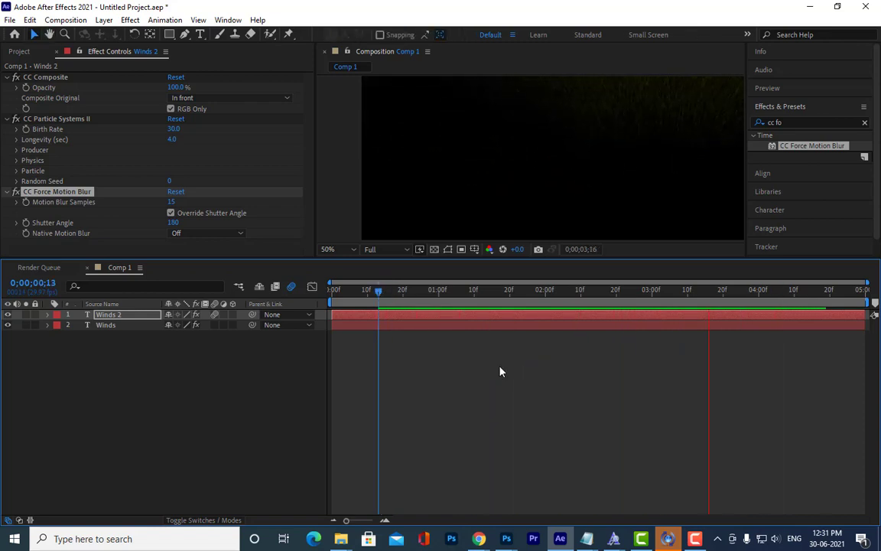
At 0;00;01;26, reveal the Winds layer's Linear Wipe properties and set its Feather to 9.0
drag(382, 293, 533, 314)
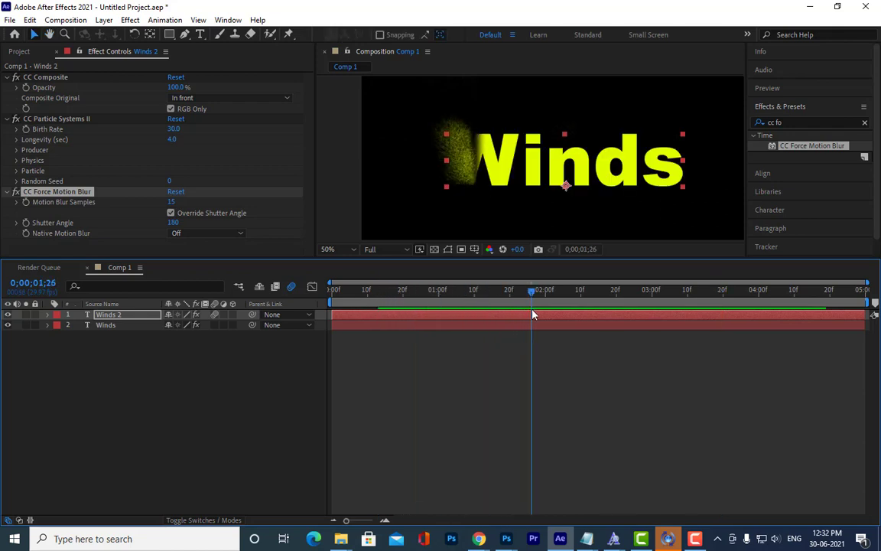
click(106, 325)
key(u)
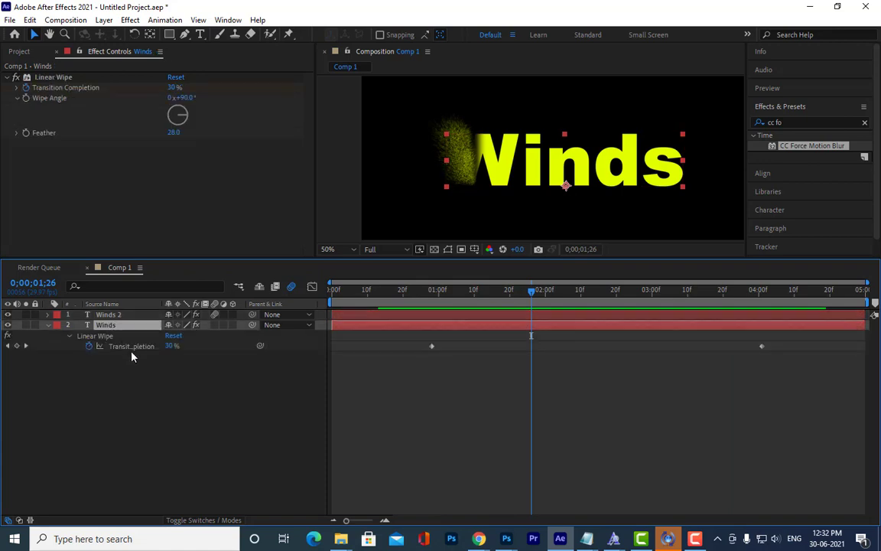
click(69, 336)
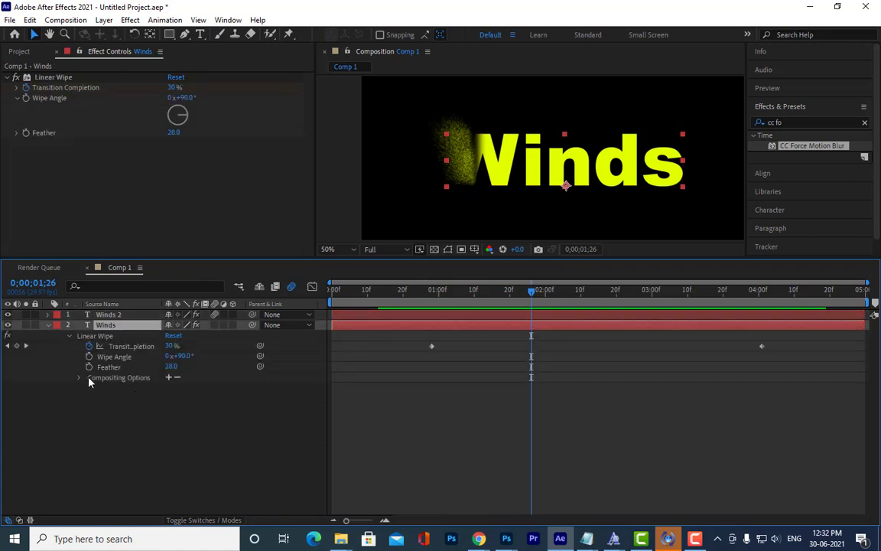
drag(170, 366, 145, 368)
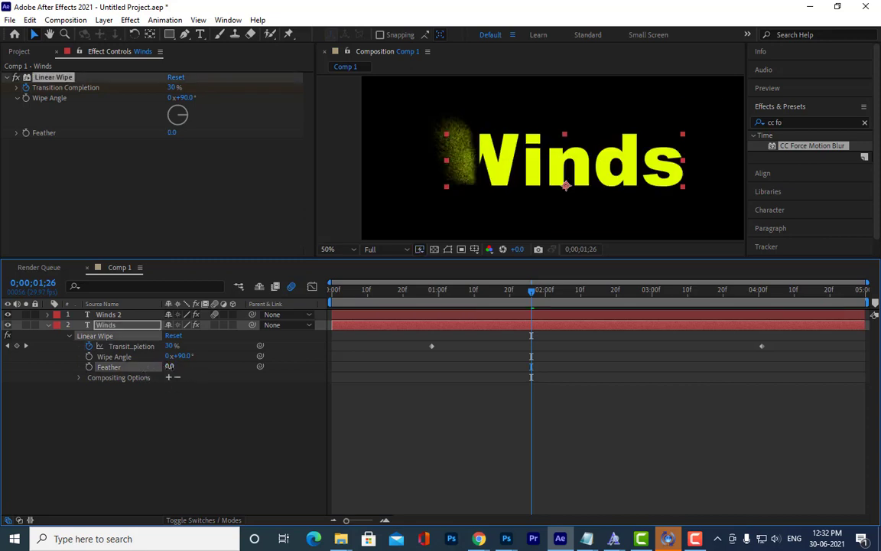
drag(169, 366, 175, 367)
Move the Winds layer's first Transition Completion keyframe to 0;00;01;01 and preview the composition
drag(430, 351, 443, 350)
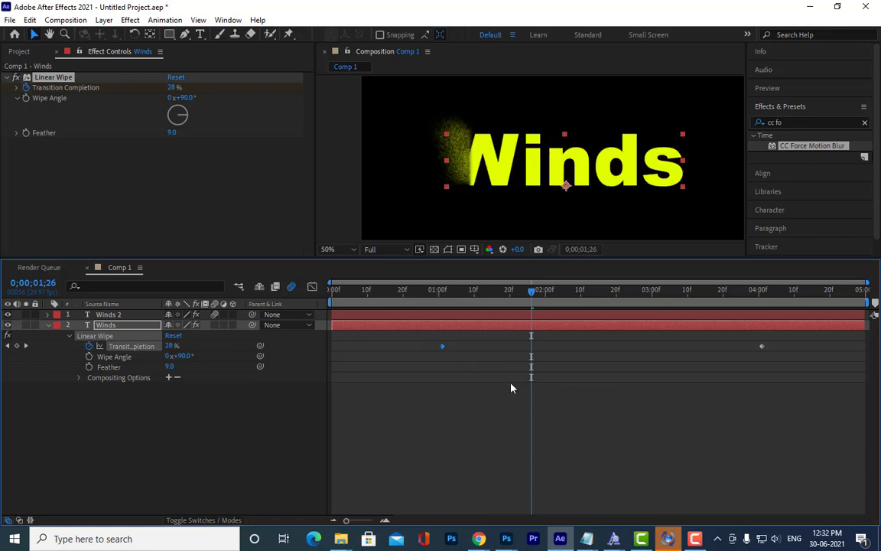
key(space)
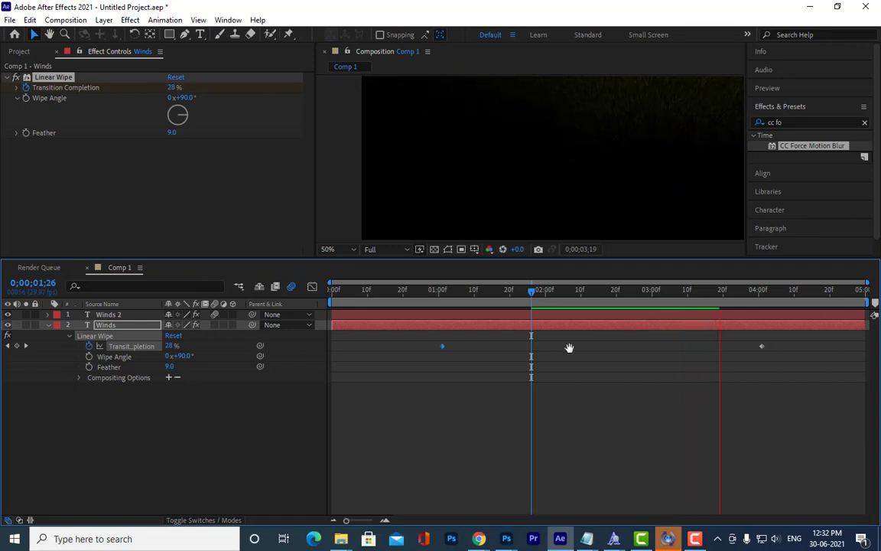
key(space)
Play the composition from 0;00;01;01 and 0;00;01;04 to check the wipe's timing against the particles
drag(547, 293, 444, 305)
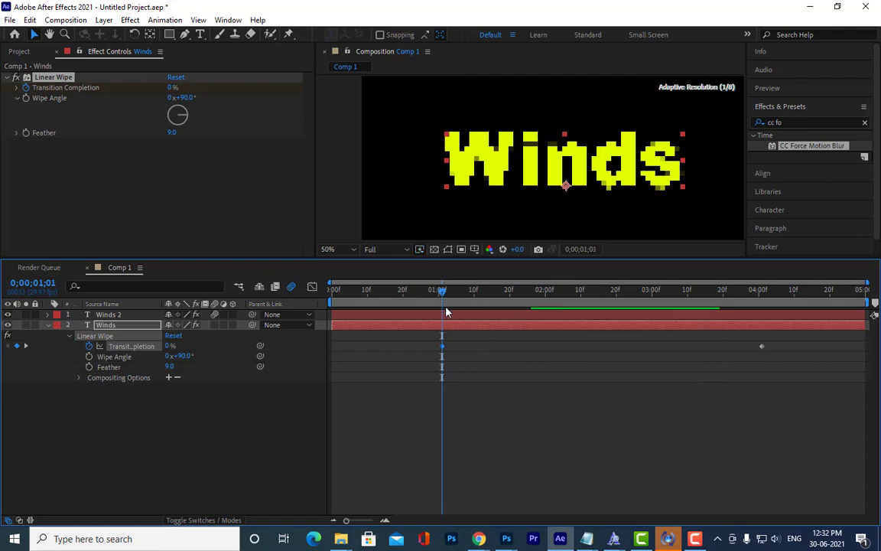
key(space)
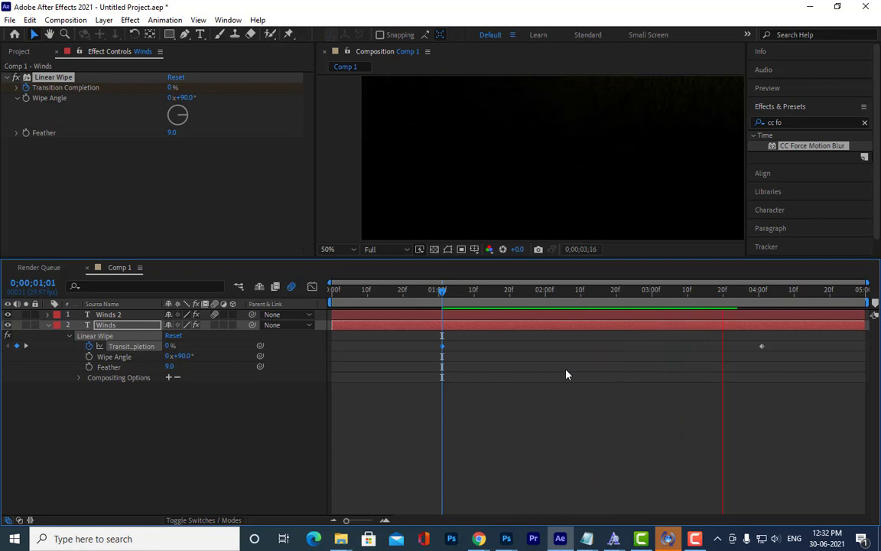
click(464, 293)
key(space)
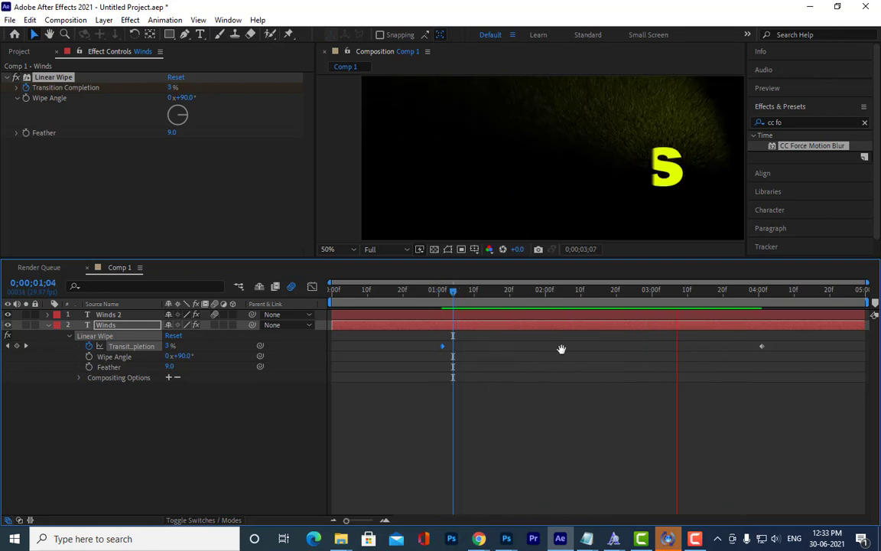
key(space)
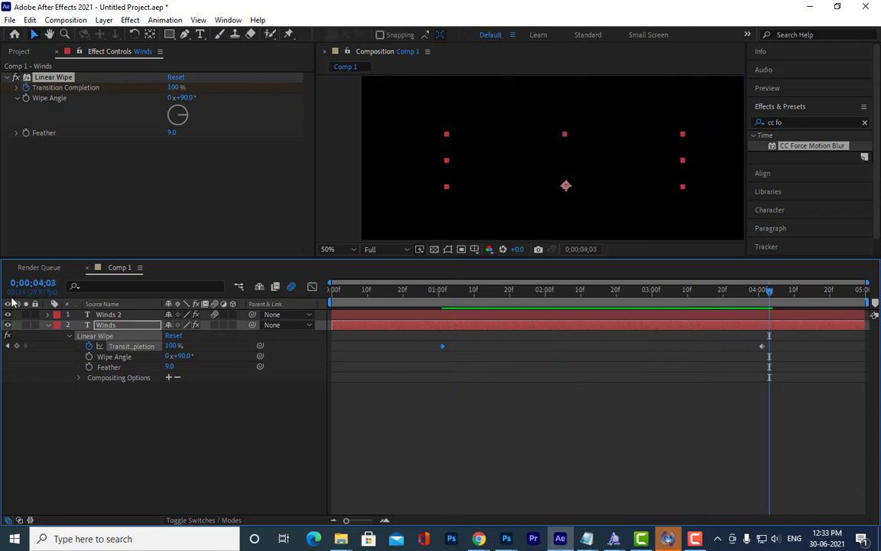
Expand the Winds layer's properties and inspect the Winds 2 layer's modified properties, leaving Winds 2 collapsed
click(48, 315)
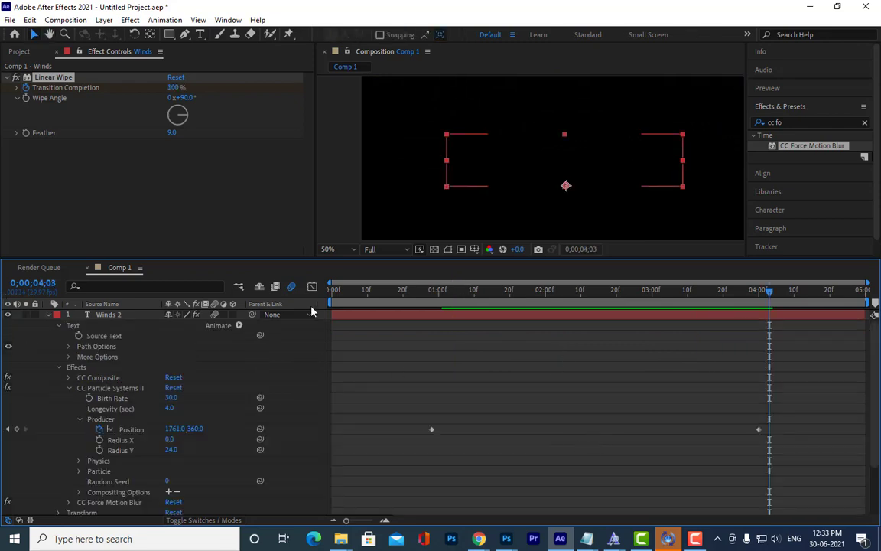
click(48, 315)
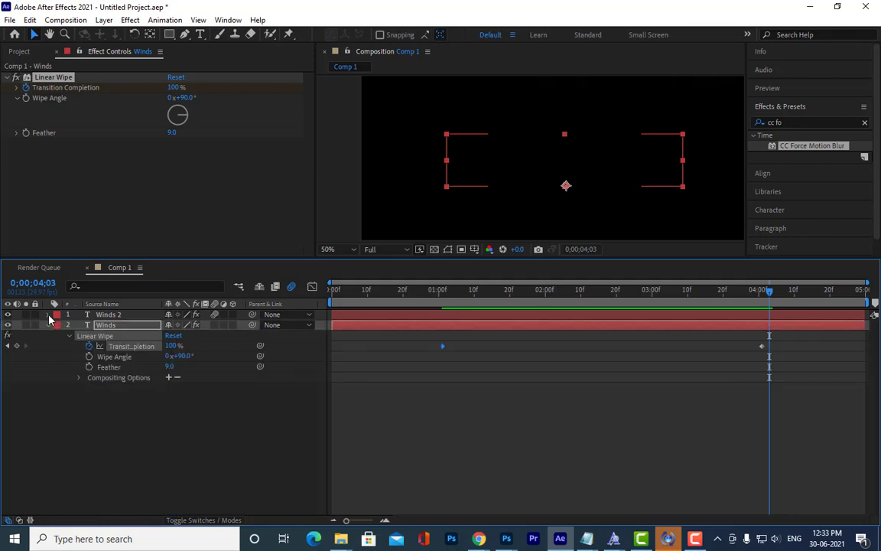
click(47, 327)
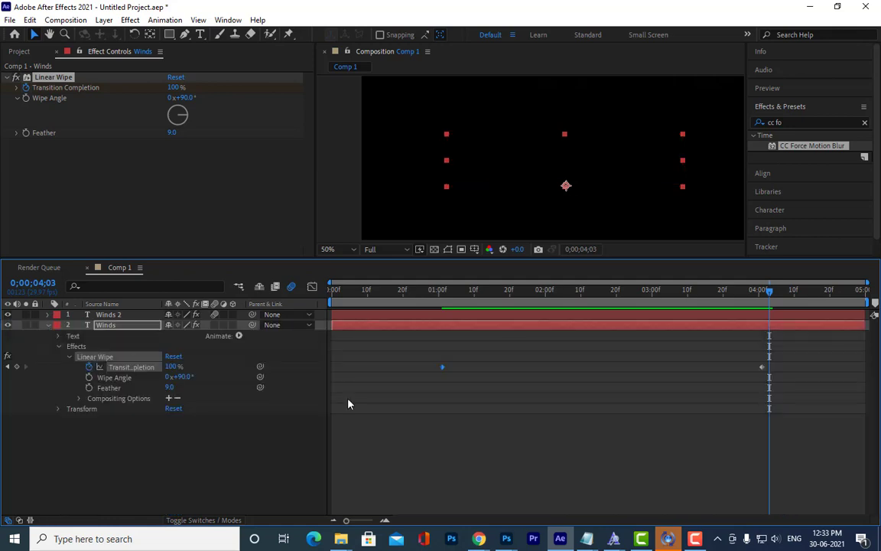
click(139, 318)
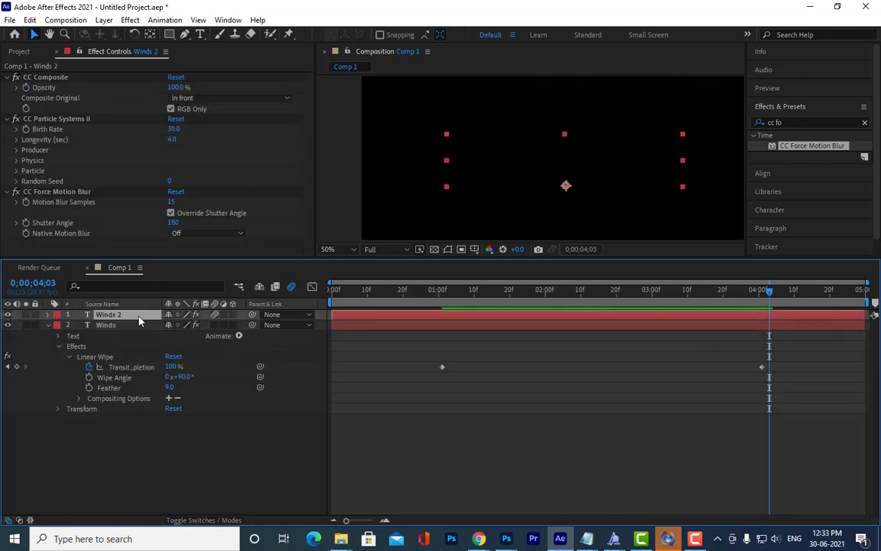
key(u)
key(u)
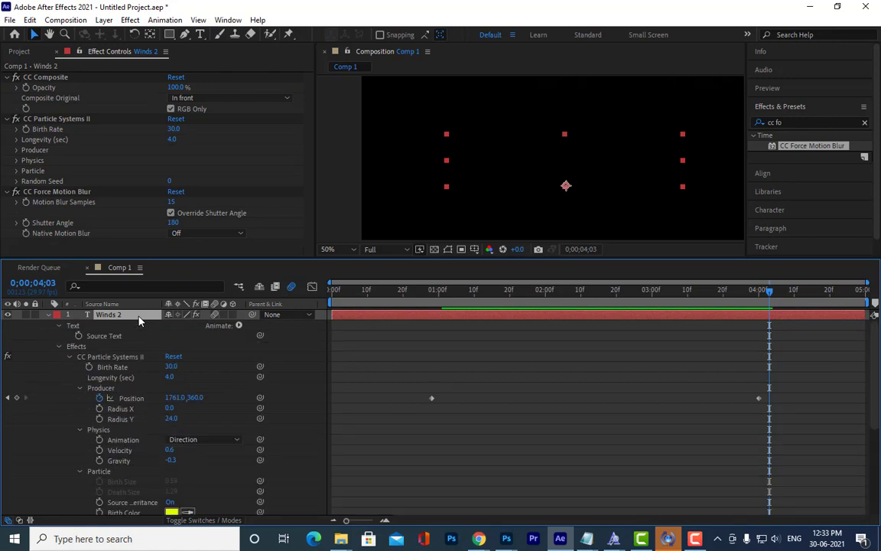
click(49, 315)
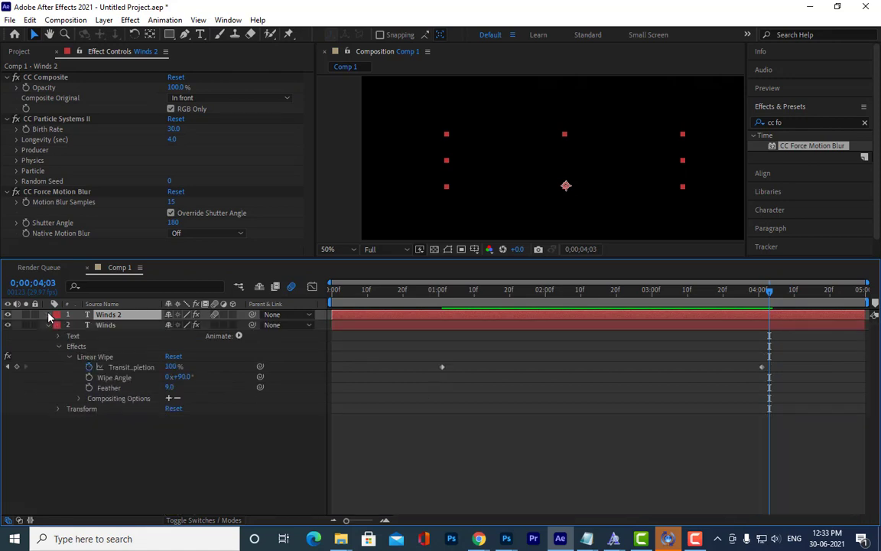
Enlarge the timeline area and show only the keyframed Producer Position property of the Winds 2 layer
click(49, 315)
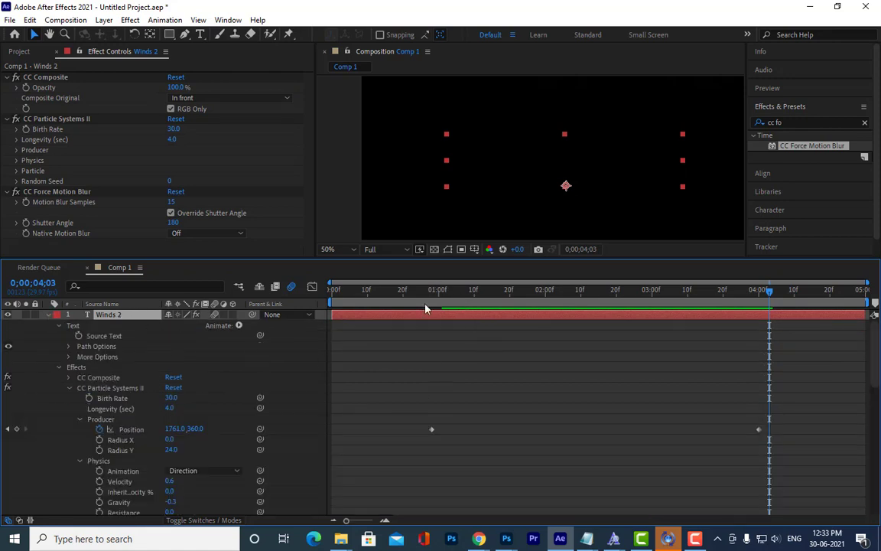
scroll(511, 382, down, 10)
scroll(511, 382, up, 2)
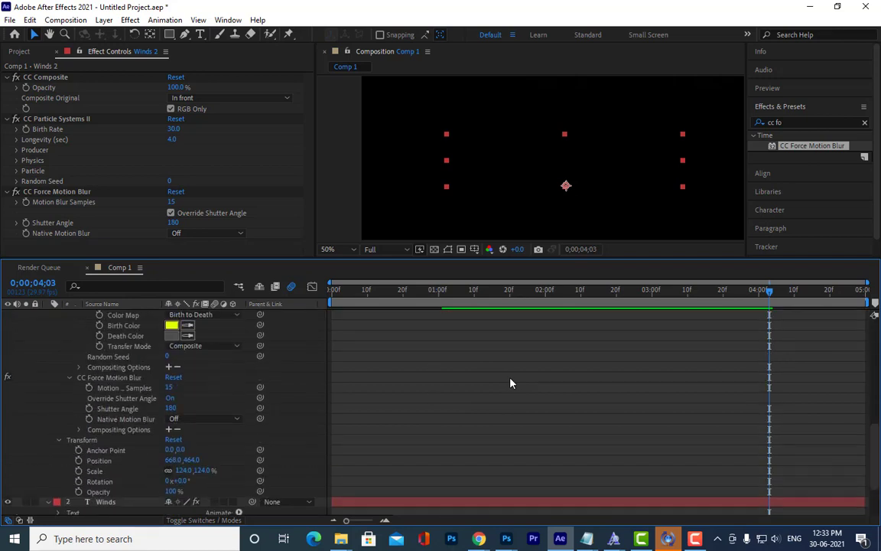
scroll(511, 383, up, 8)
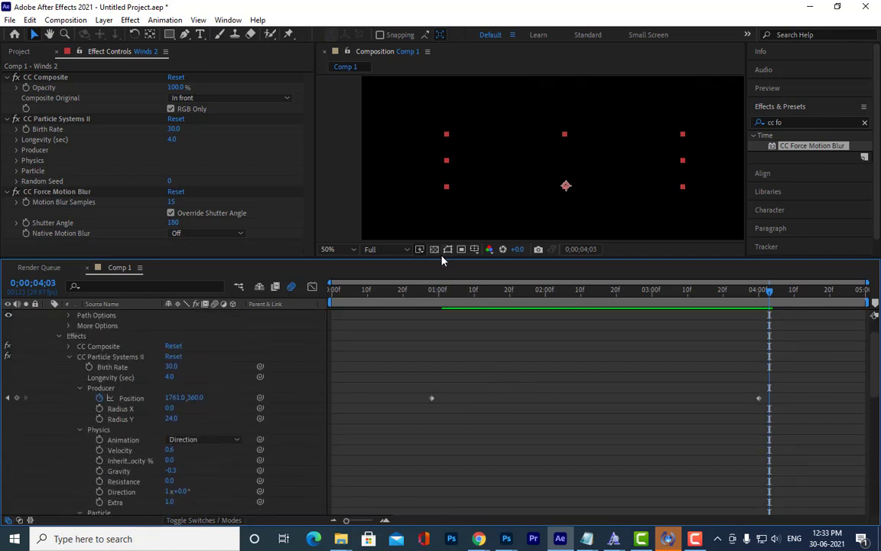
drag(441, 258, 451, 174)
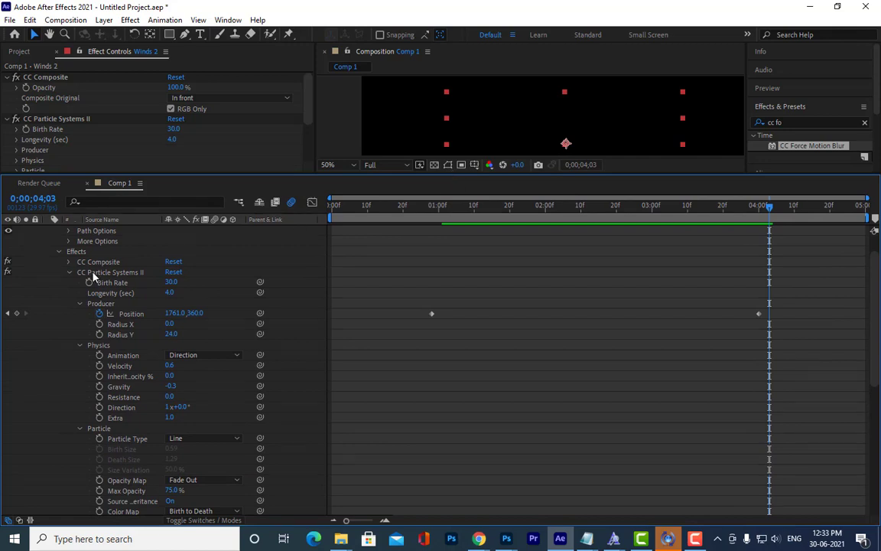
scroll(75, 250, up, 2)
key(u)
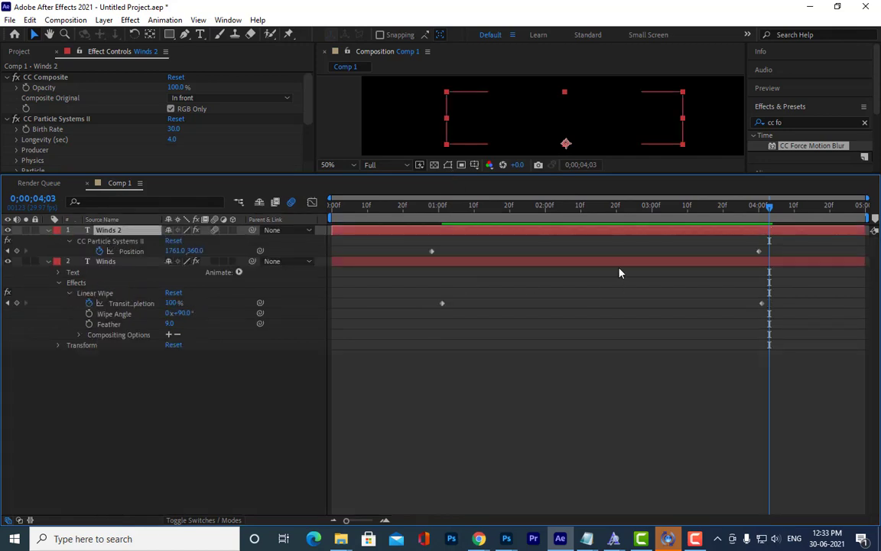
Move the Winds layer's first Transition Completion keyframe to about 0;00;00;24 and check the wipe at 0;00;02;00
click(432, 206)
mouse_move(432, 210)
mouse_down()
mouse_move(451, 213)
mouse_move(440, 217)
mouse_move(444, 210)
mouse_up()
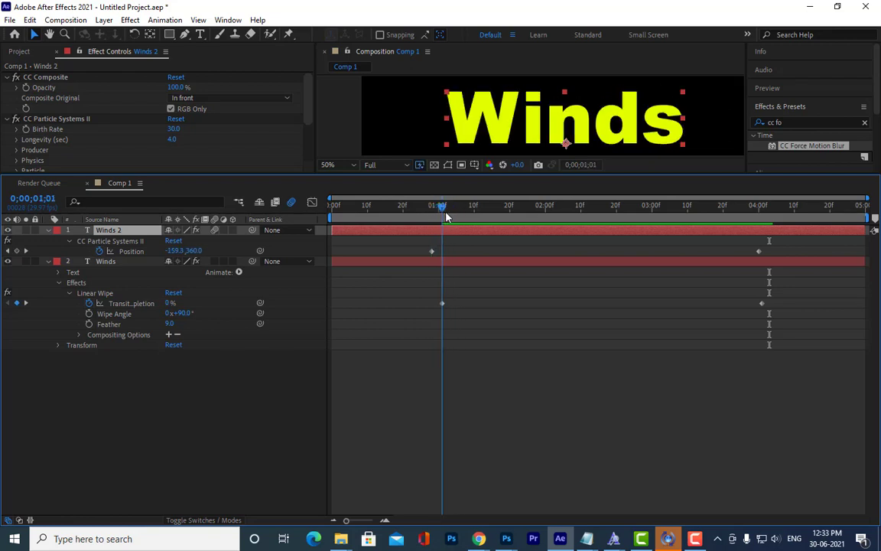
click(442, 302)
drag(442, 305, 418, 304)
drag(448, 207, 547, 240)
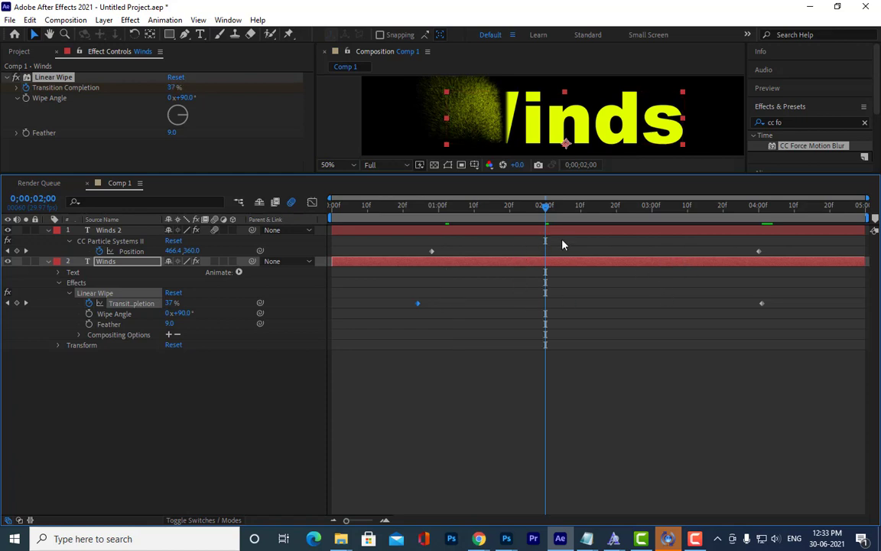
Expand all CC Particle Systems II properties of the Winds 2 layer and move its first Producer Position keyframe to 0;00;00;20
click(69, 241)
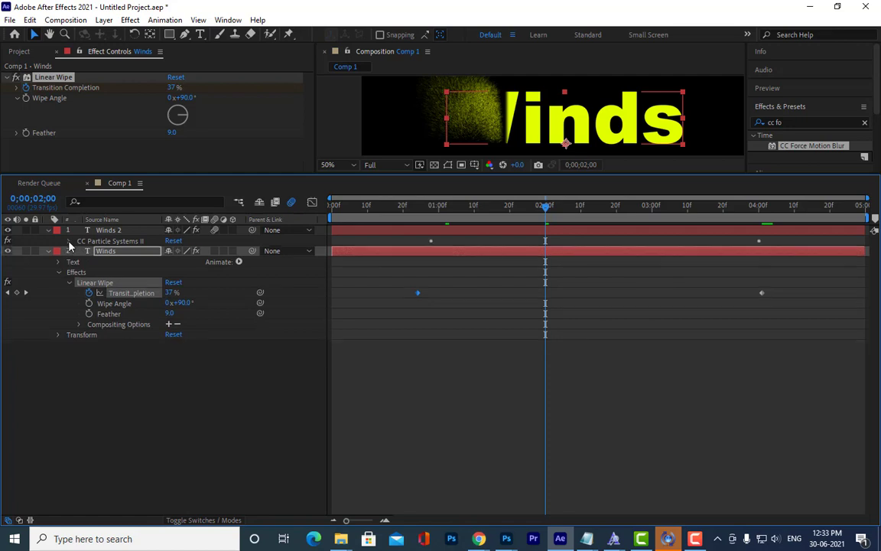
click(70, 241)
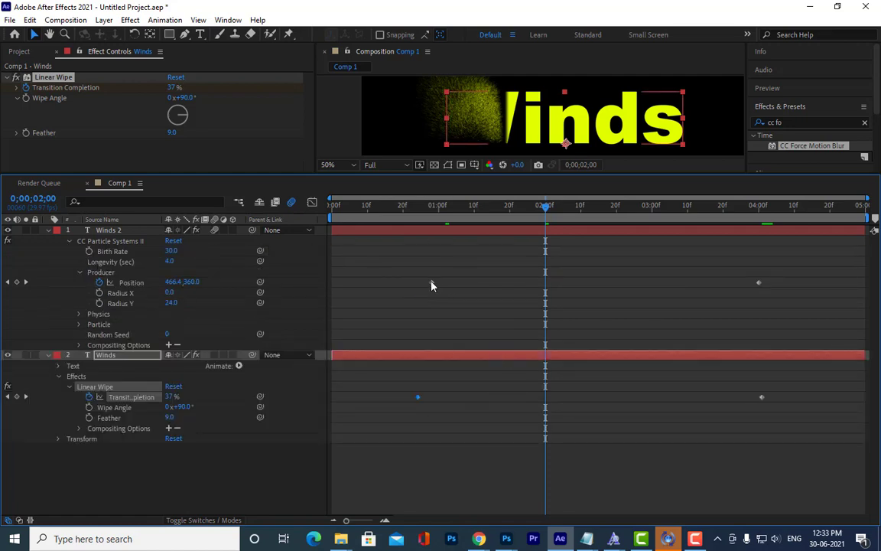
drag(431, 283, 407, 290)
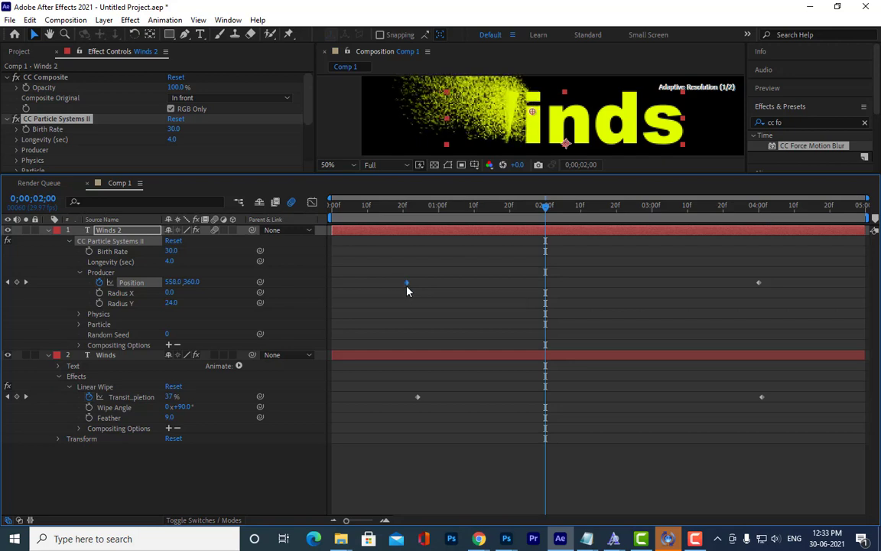
click(415, 212)
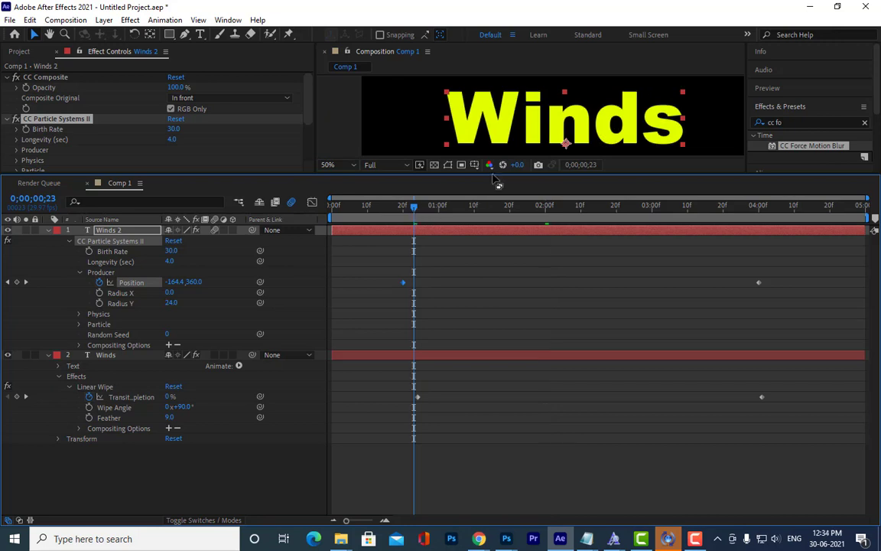
Preview the composition from 0;00;00;20, 0;00;00;21 and 0;00;00;19 to check the wipe against the particles
drag(489, 175, 489, 212)
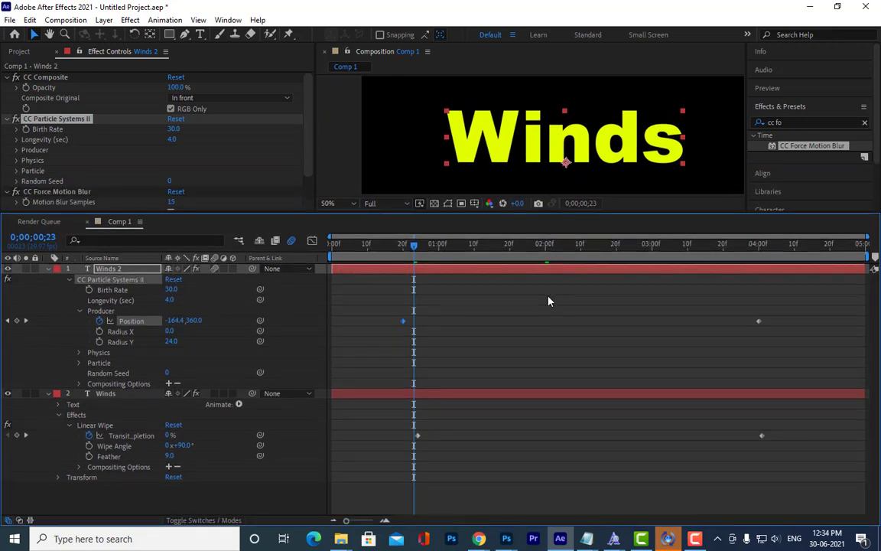
drag(413, 245, 402, 245)
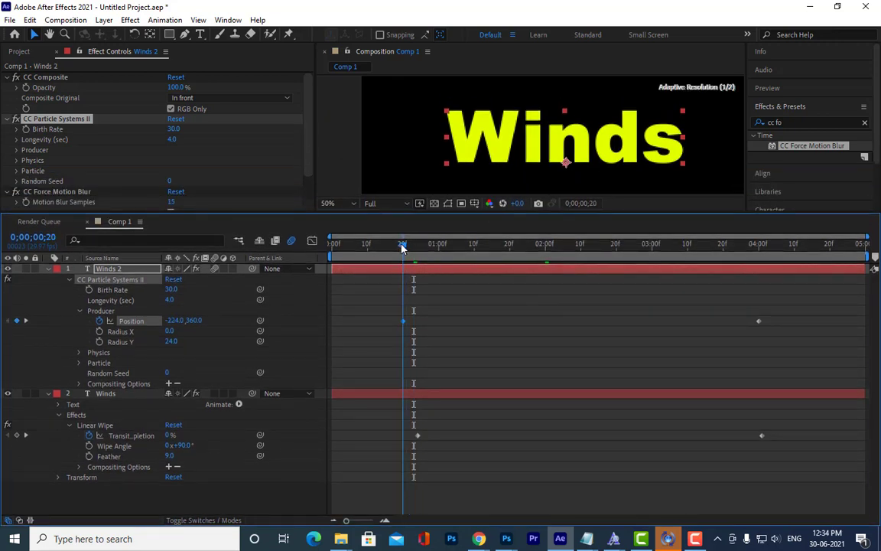
key(space)
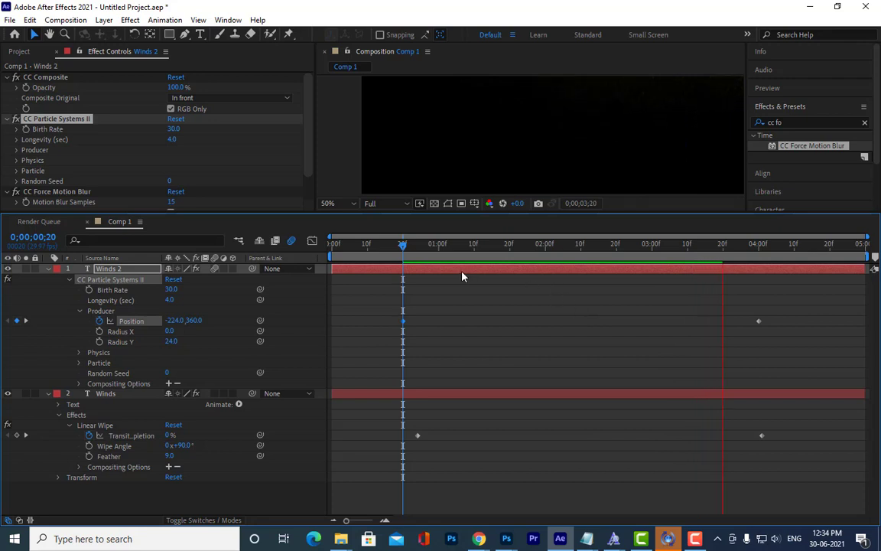
click(408, 246)
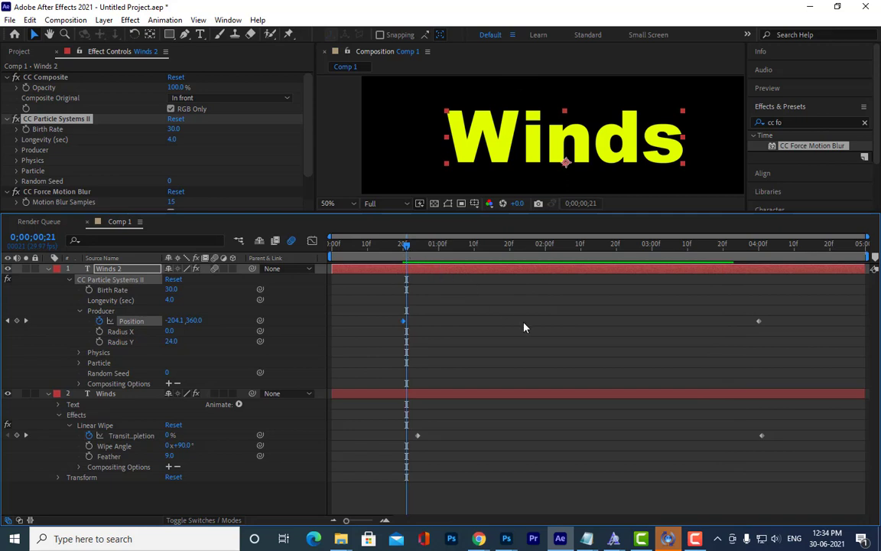
key(space)
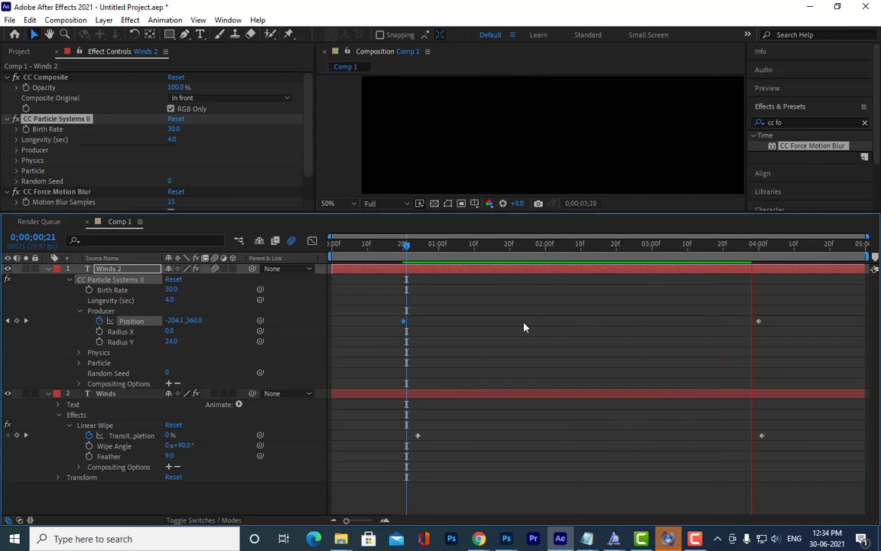
key(space)
drag(410, 245, 400, 246)
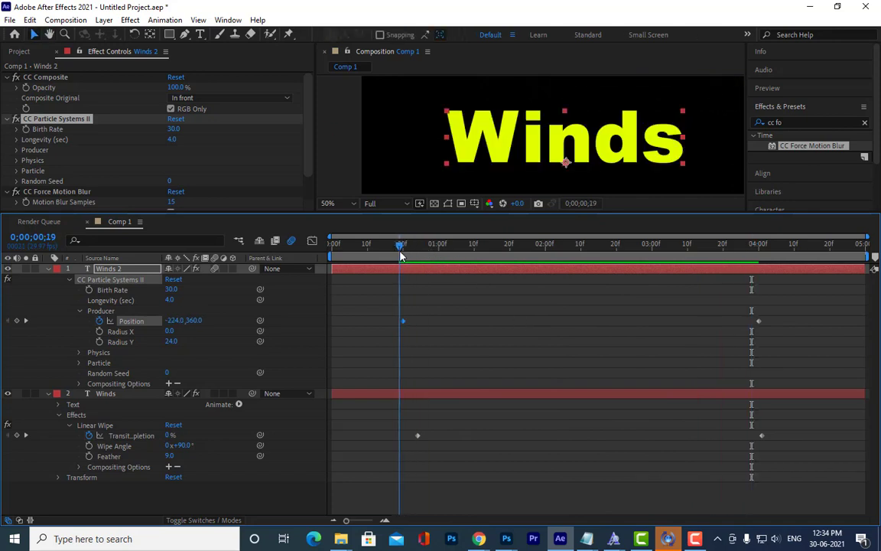
key(space)
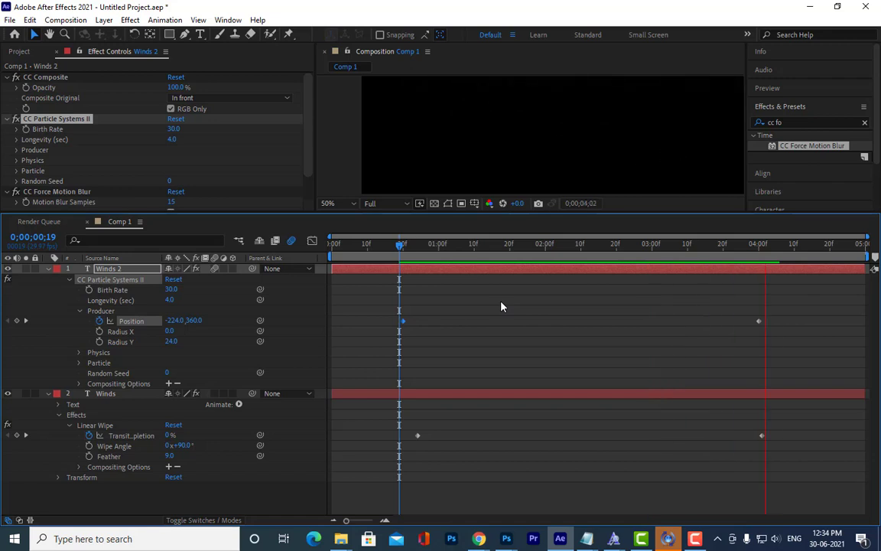
key(space)
Enlarge the composition view and preview the full dispersal from 0;00;00;17
drag(406, 216, 419, 320)
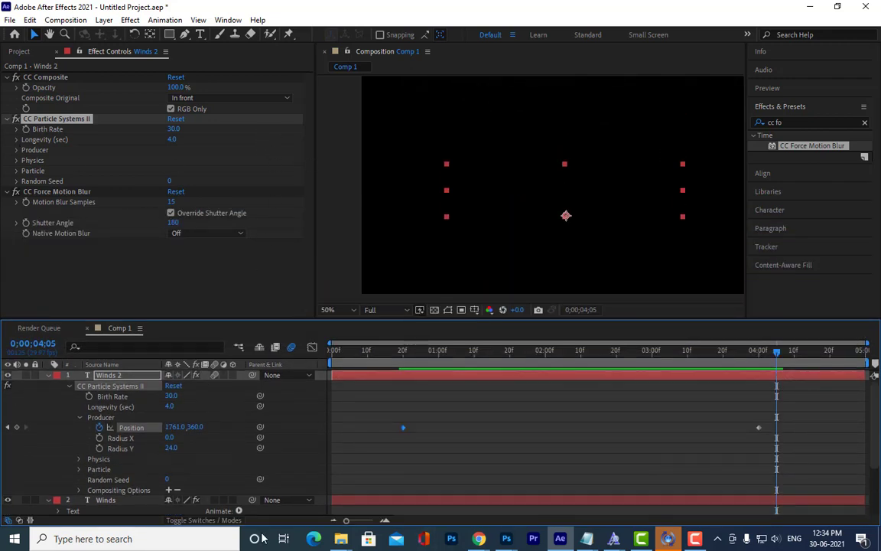
mouse_move(391, 362)
mouse_down()
mouse_move(403, 355)
mouse_move(392, 355)
mouse_up()
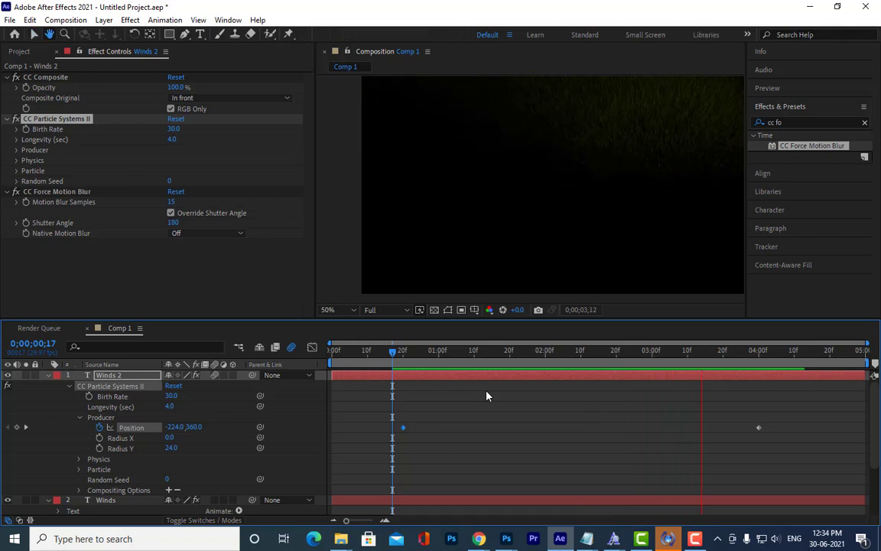
key(space)
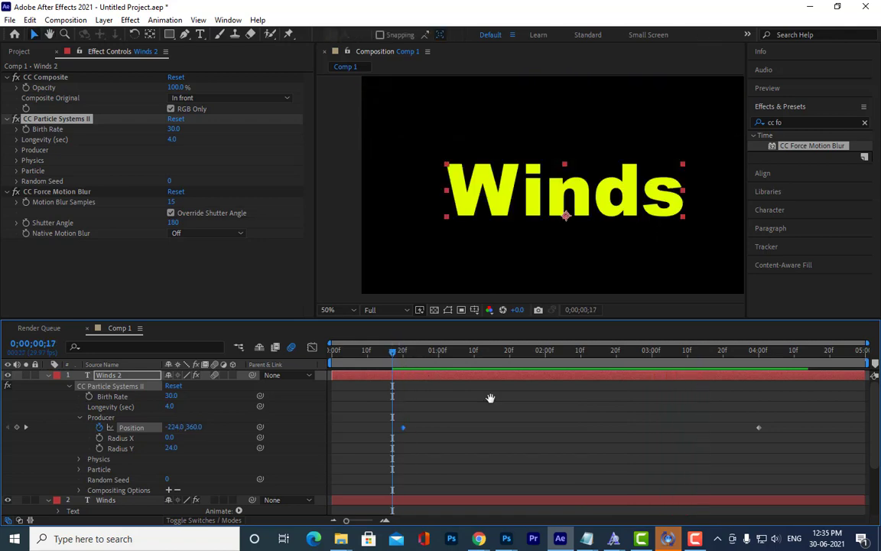
key(space)
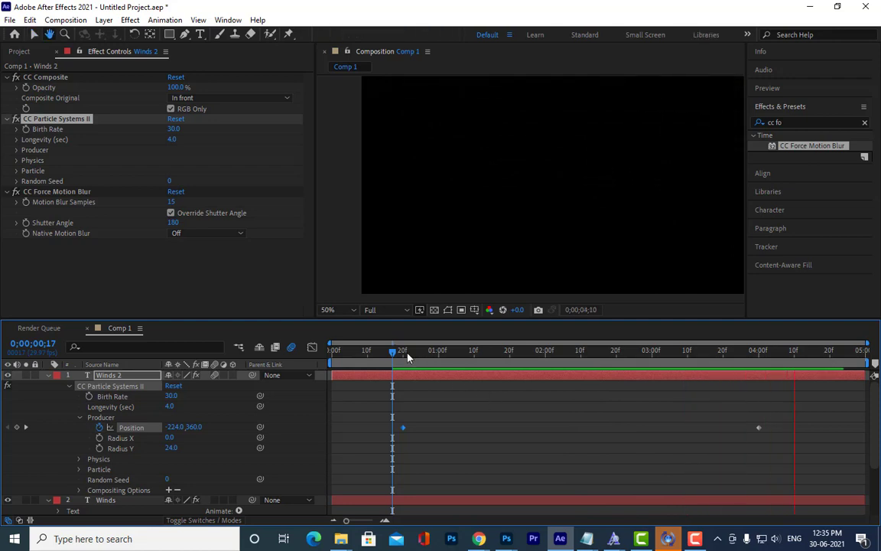
Go to 0;00;02;24 and expand the Producer, Physics and Particle settings of CC Particle Systems II in the effect controls
drag(405, 354, 631, 367)
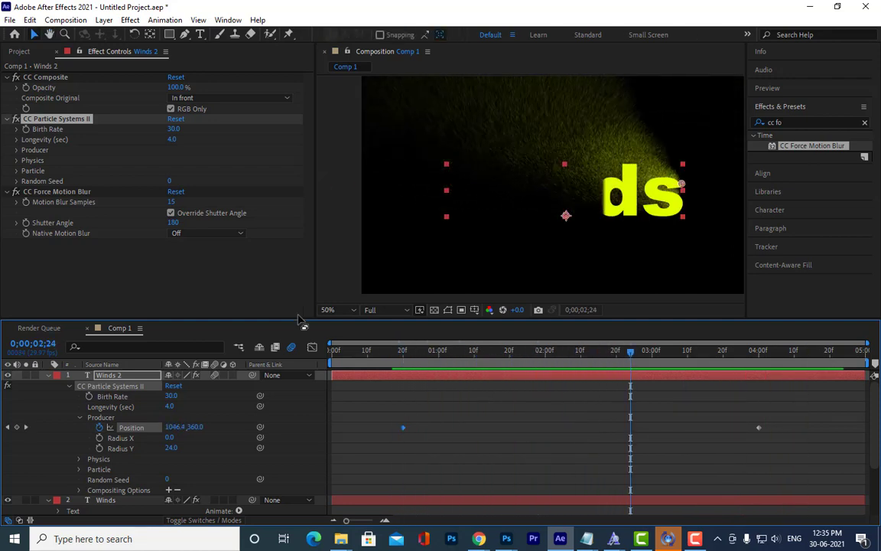
click(17, 149)
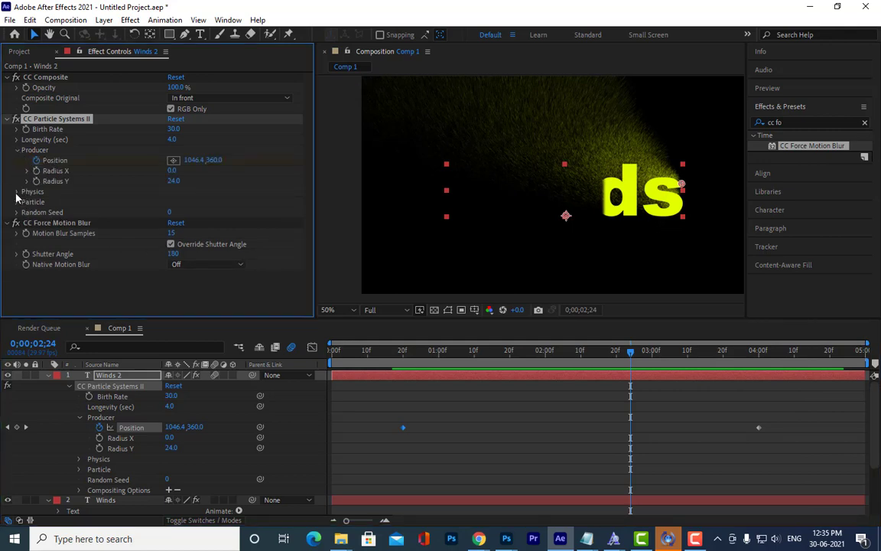
click(17, 192)
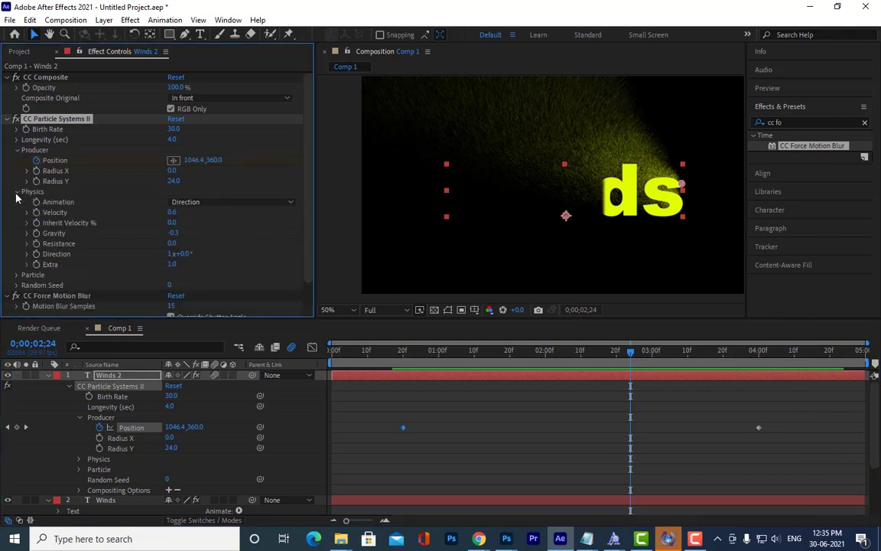
click(17, 274)
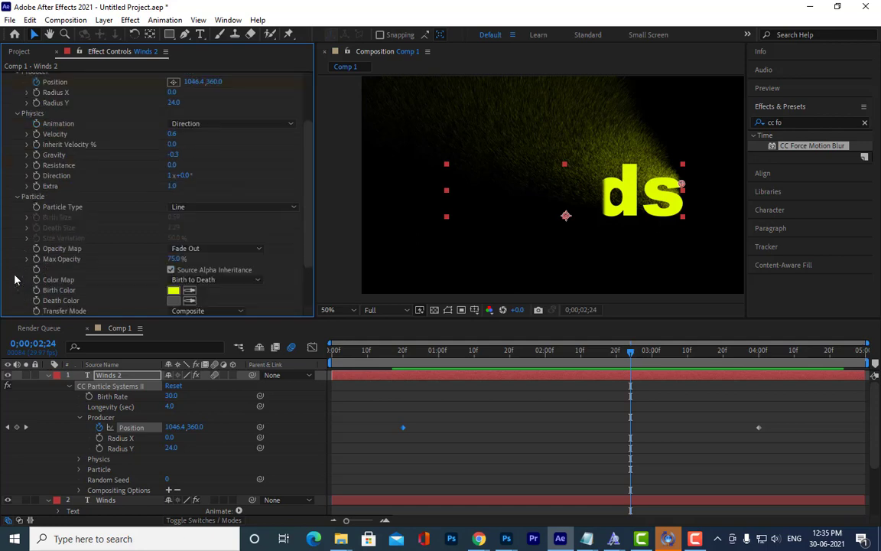
Try the Cube particle type, then Motion Polygon with a Birth Size of 0.69
click(246, 210)
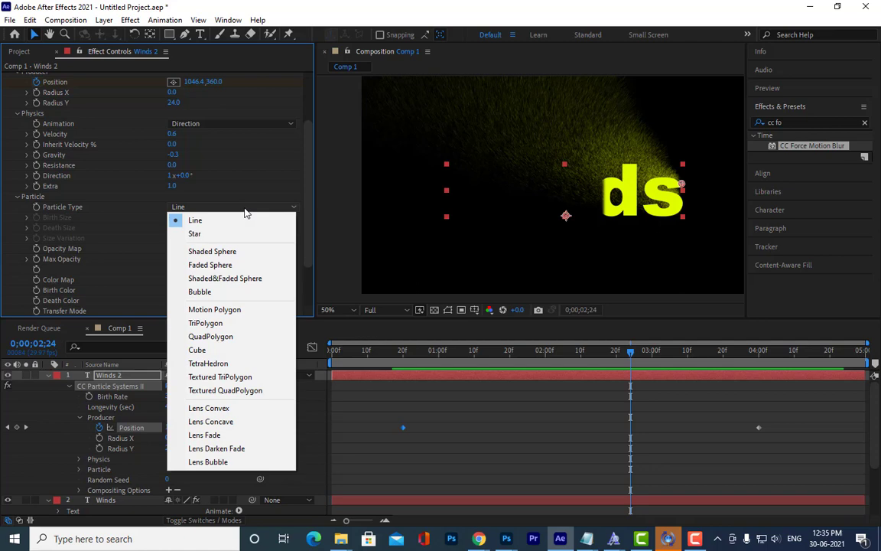
click(218, 352)
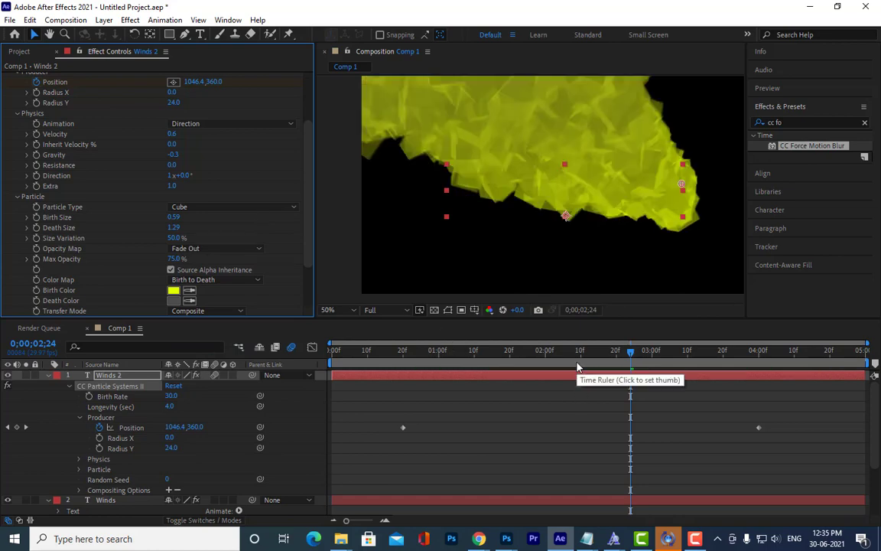
click(188, 209)
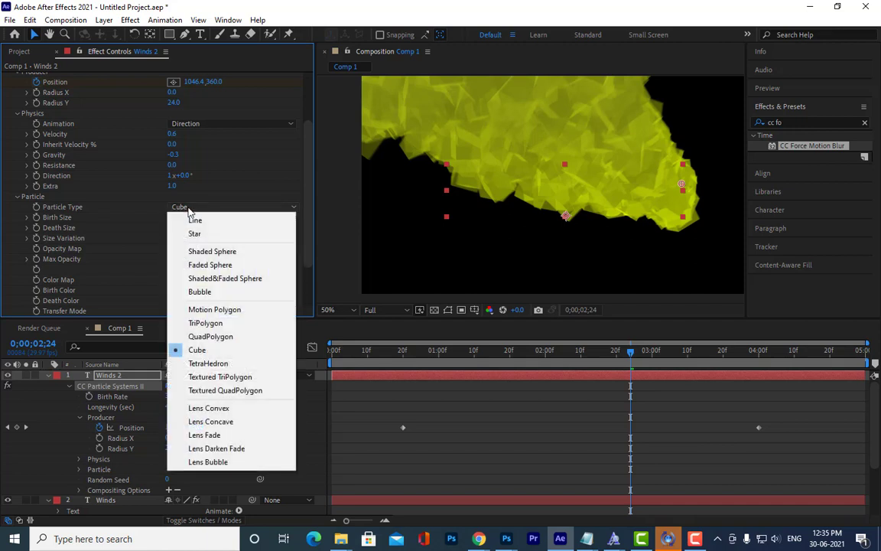
click(208, 310)
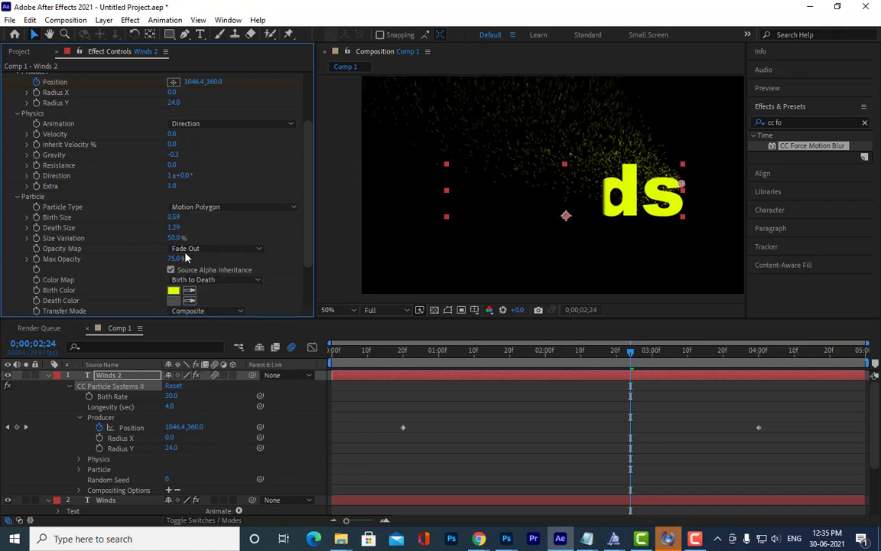
drag(172, 217, 181, 217)
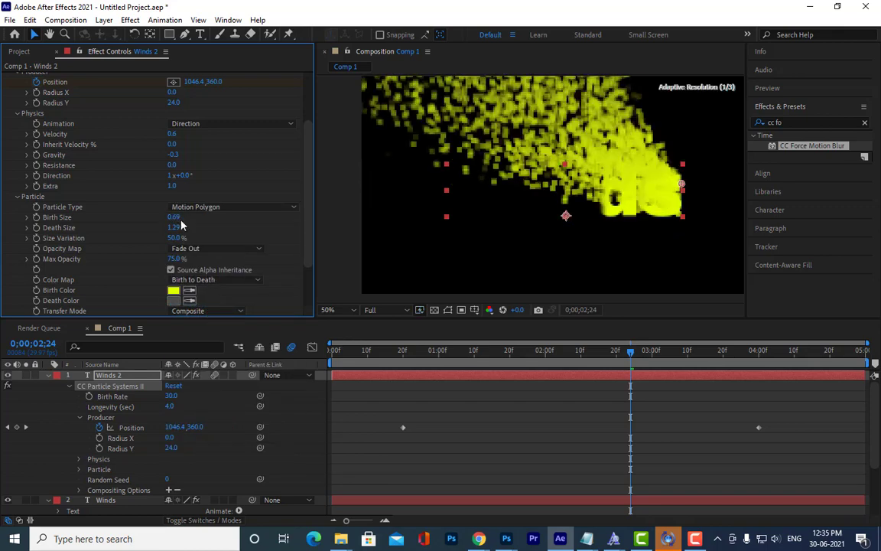
Preview the Motion Polygon particles from 0;00;01;14
click(505, 353)
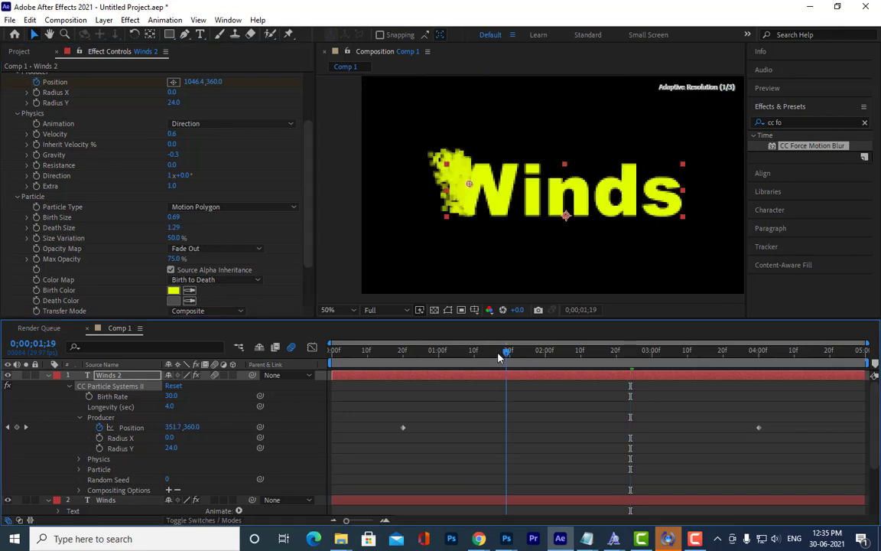
click(488, 353)
key(space)
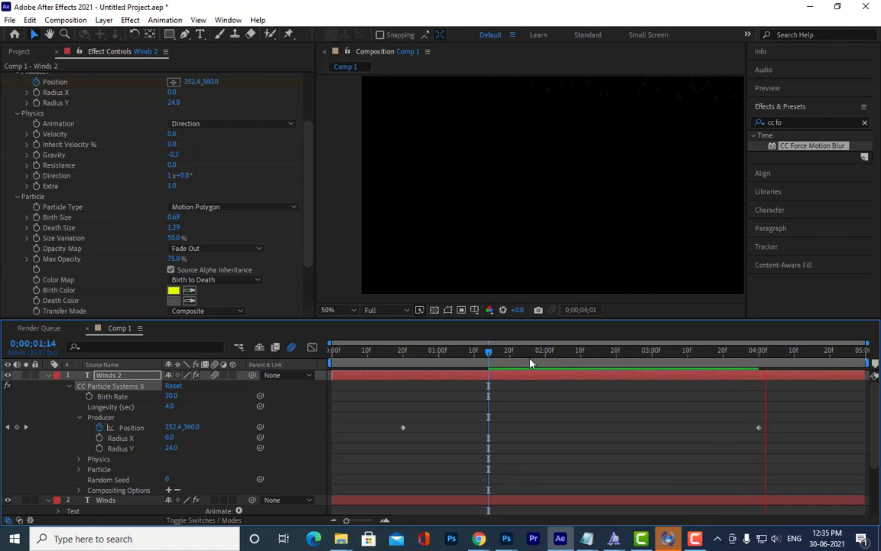
key(space)
drag(514, 355, 489, 356)
key(space)
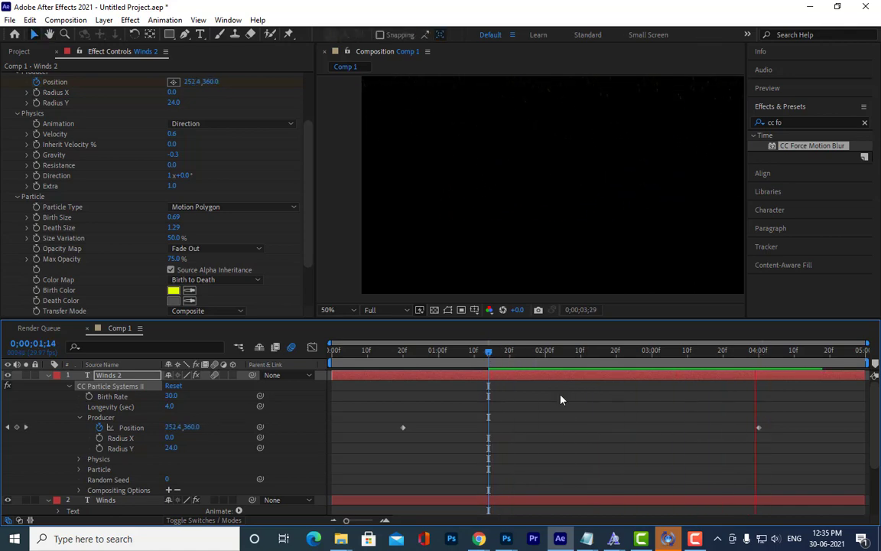
key(space)
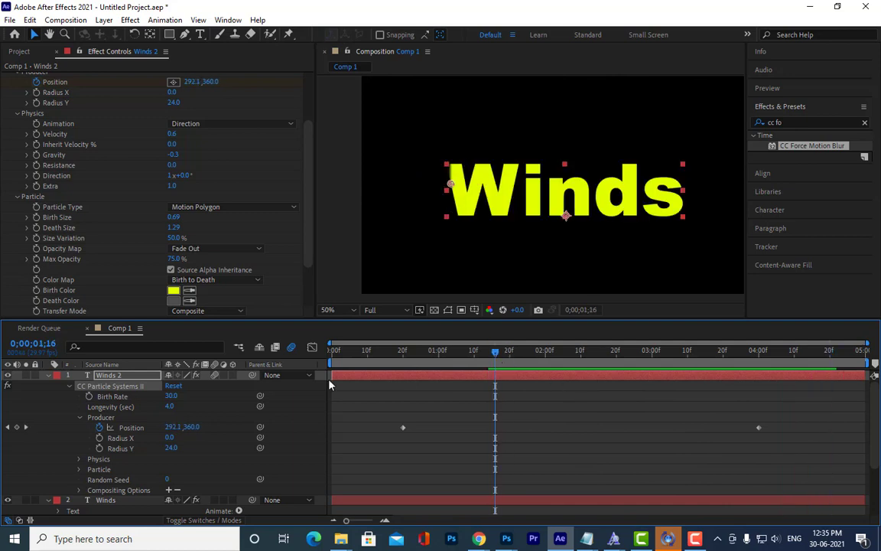
Change the Particle Type to Lens Fade and preview the composition from 0;00;01;16
click(243, 207)
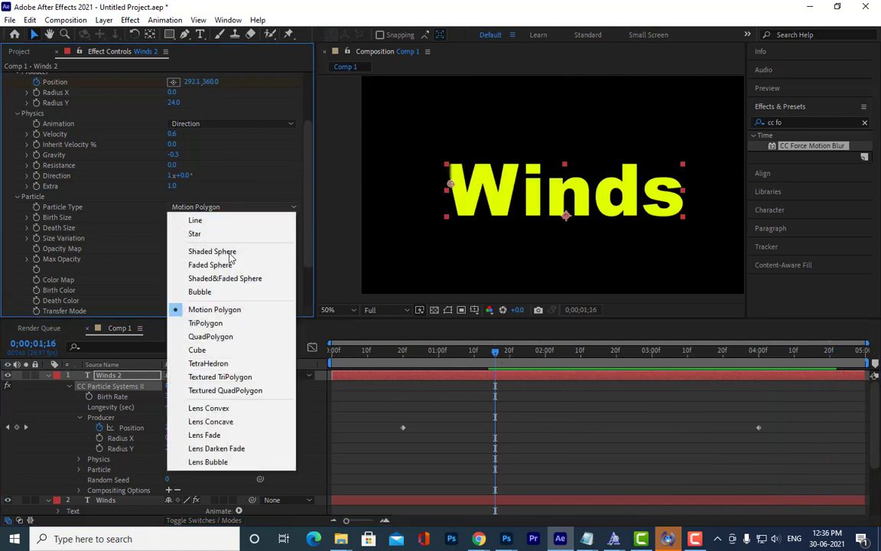
click(230, 439)
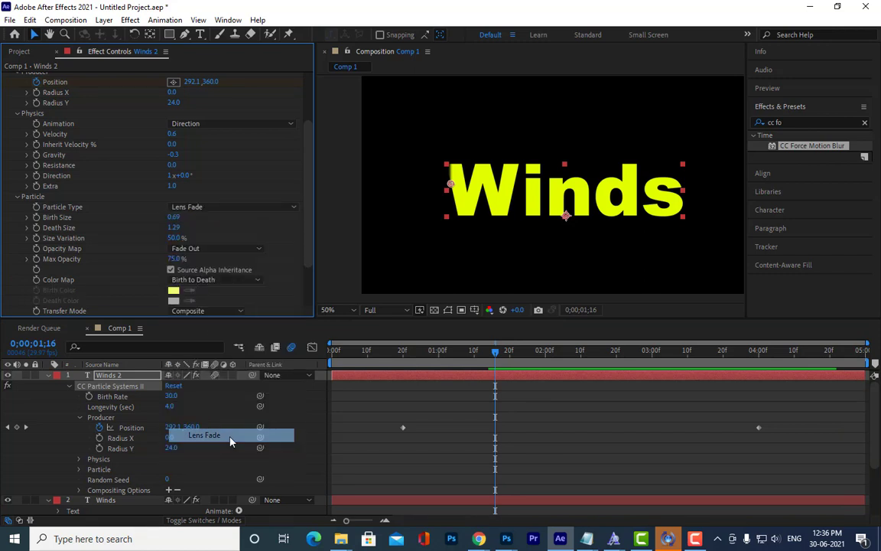
key(space)
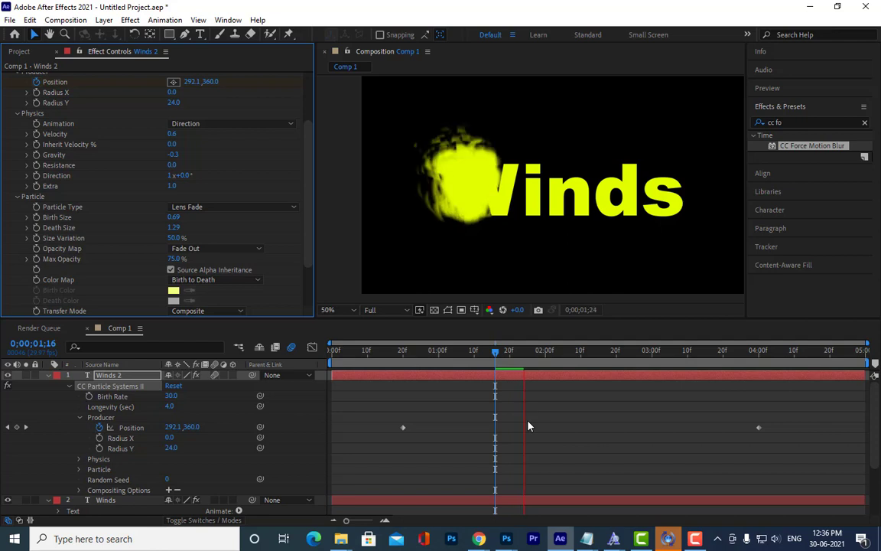
Set both the Birth Size and Death Size of the CC Particle Systems II particles to 0.20
click(175, 217)
text(0.)
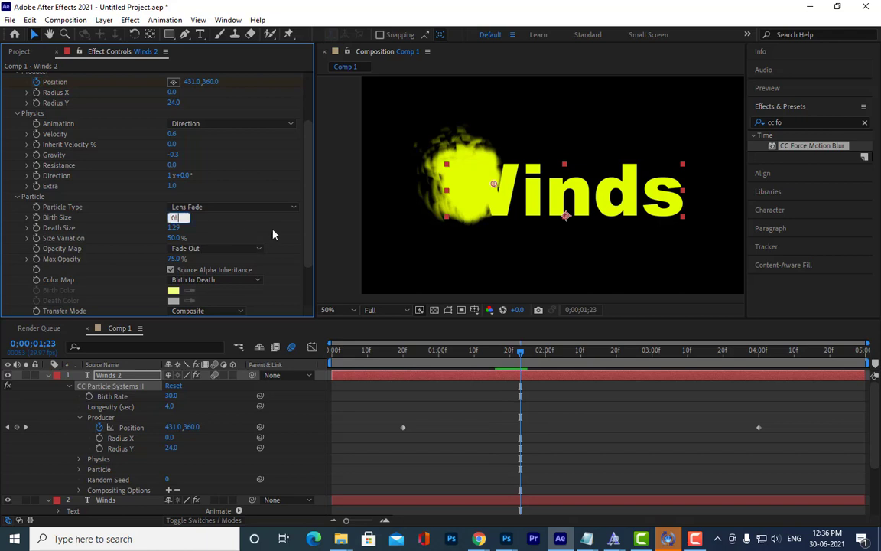
text(2)
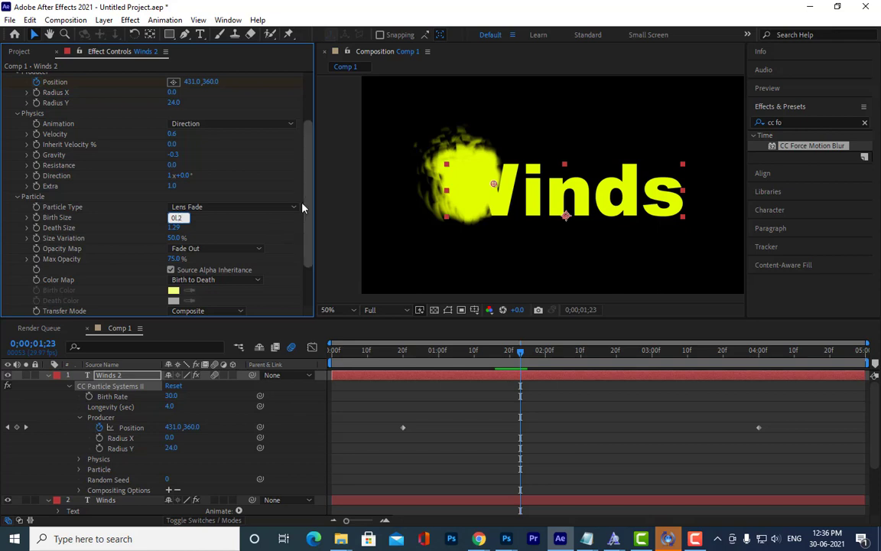
key(BackSpace)
key(BackSpace)
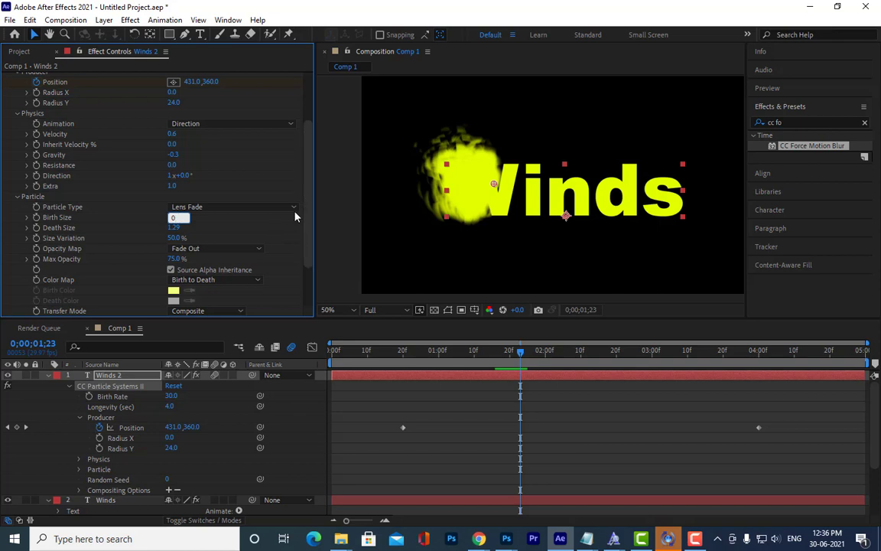
text(.2)
key(Tab)
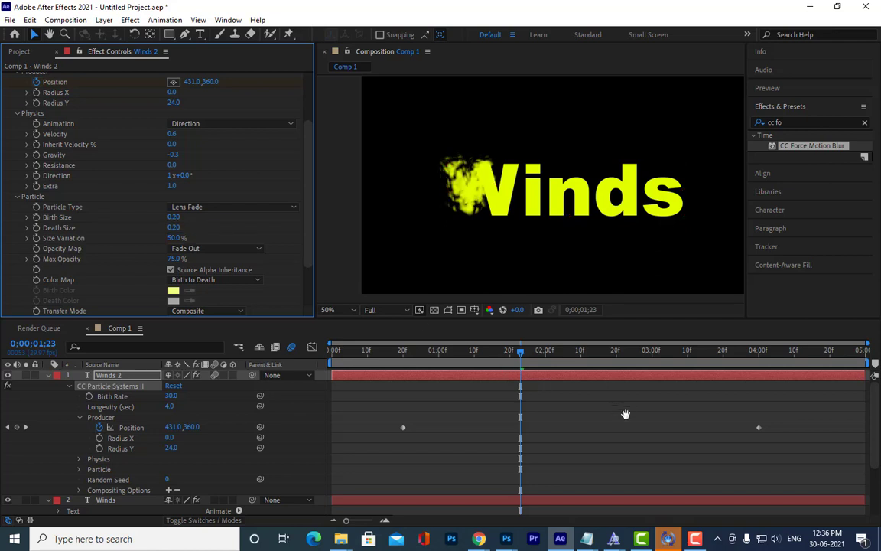
Preview the smaller Lens Fade particles from 0;00;01;23, then replay the dispersion from about 0;00;00;19
key(space)
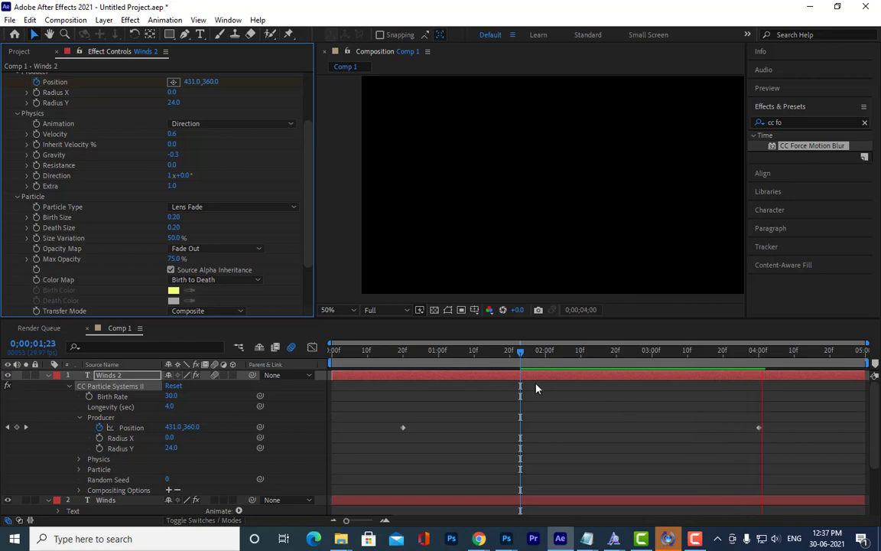
drag(420, 354, 403, 358)
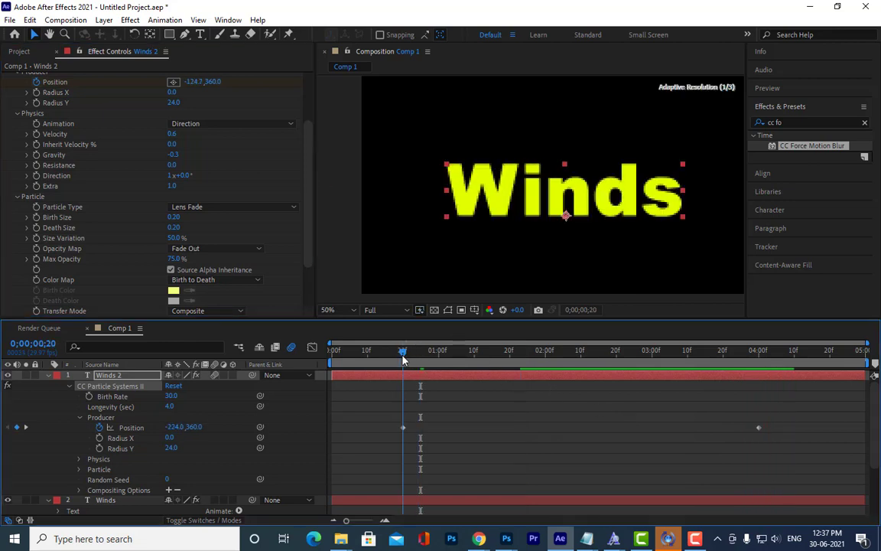
key(space)
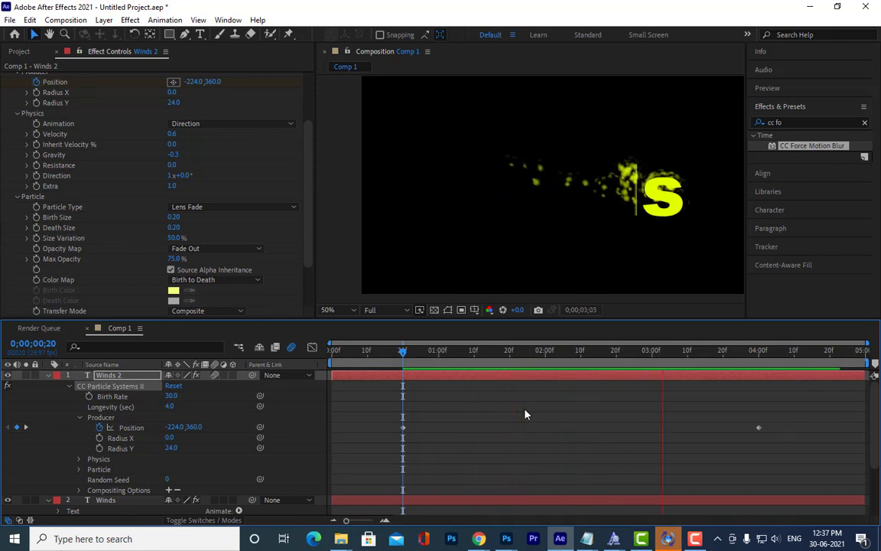
click(418, 359)
drag(417, 359, 400, 359)
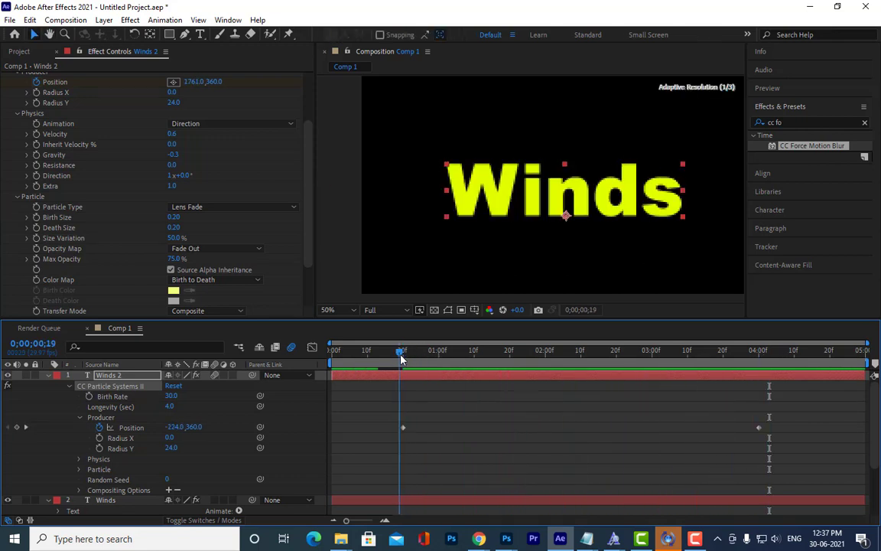
key(space)
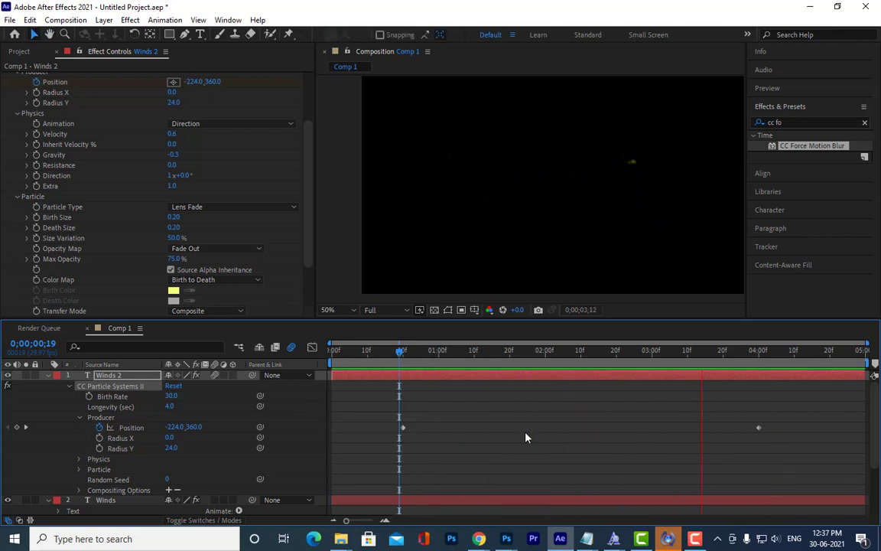
key(space)
click(401, 356)
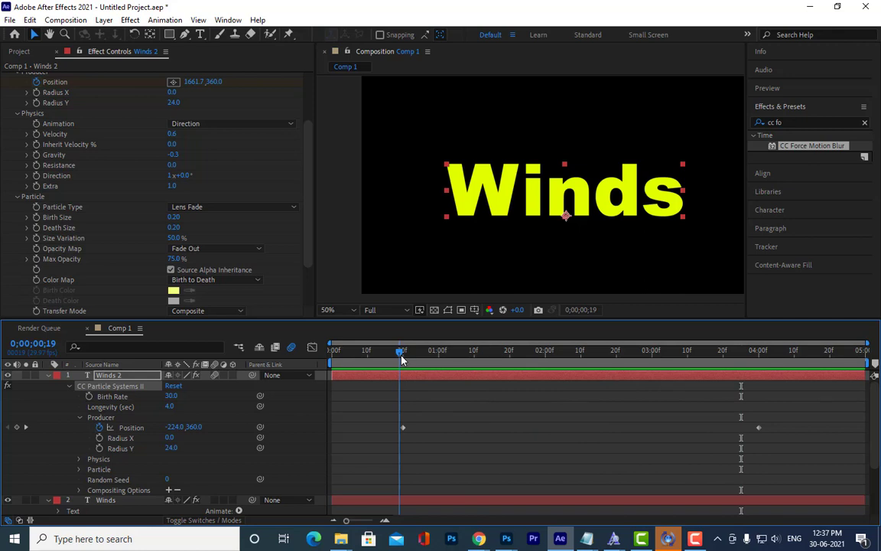
key(space)
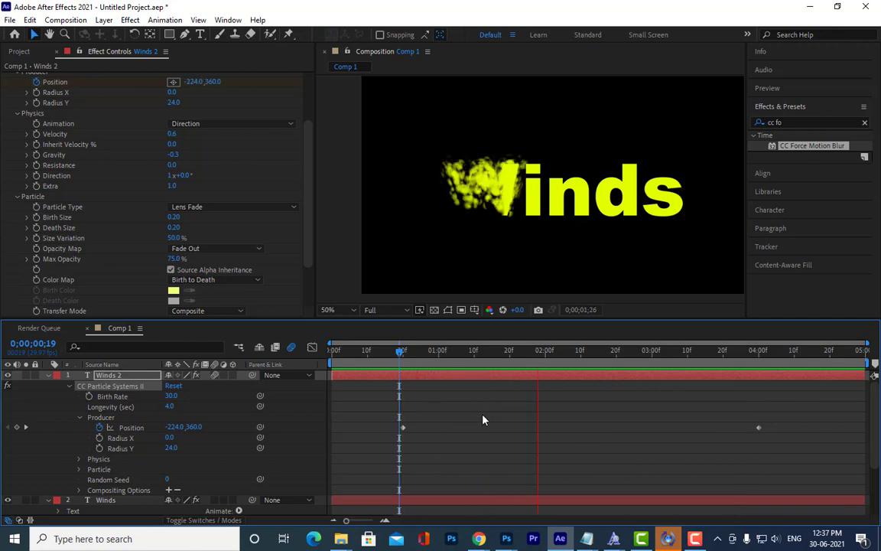
key(space)
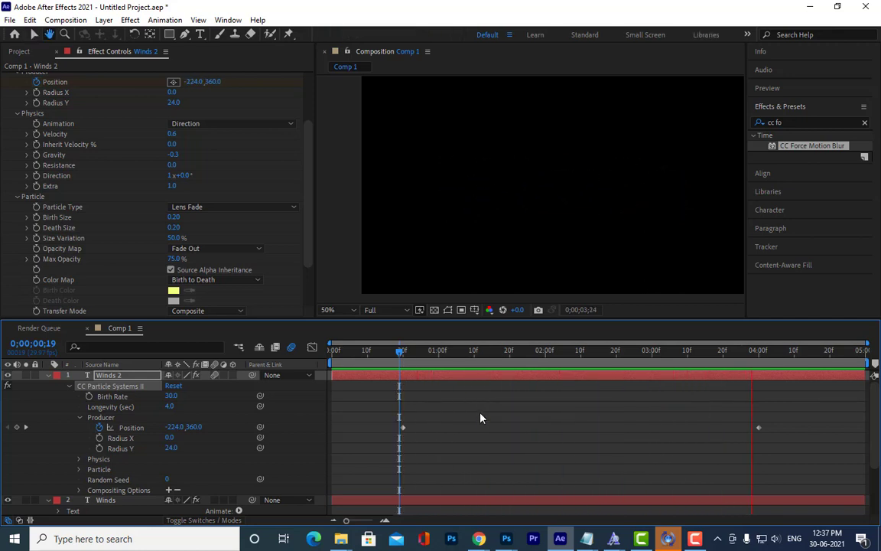
key(space)
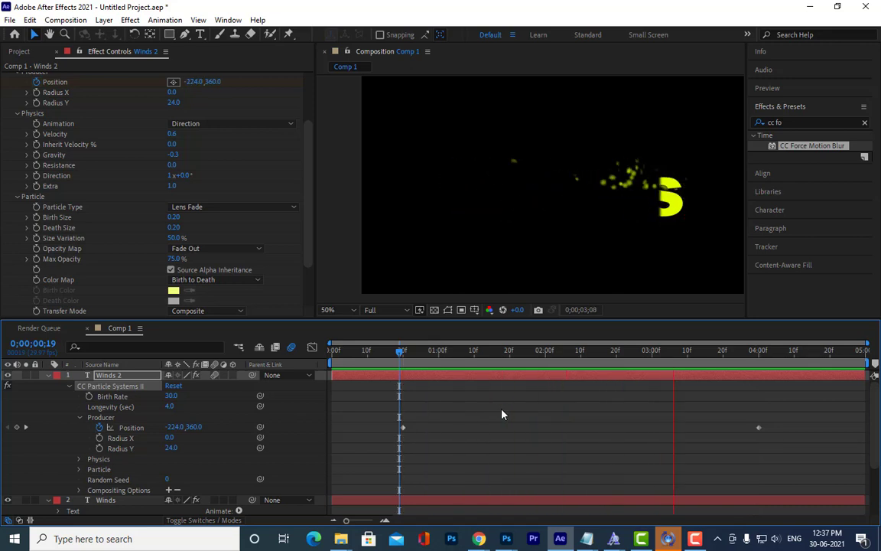
key(space)
Change the Particle Type to Lens Convex and preview the composition from 0;00;00;20
click(226, 208)
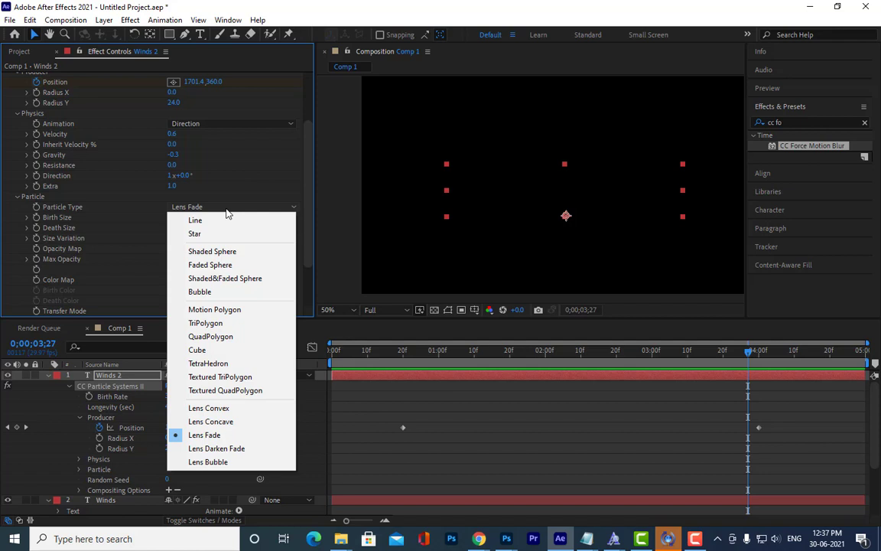
click(235, 414)
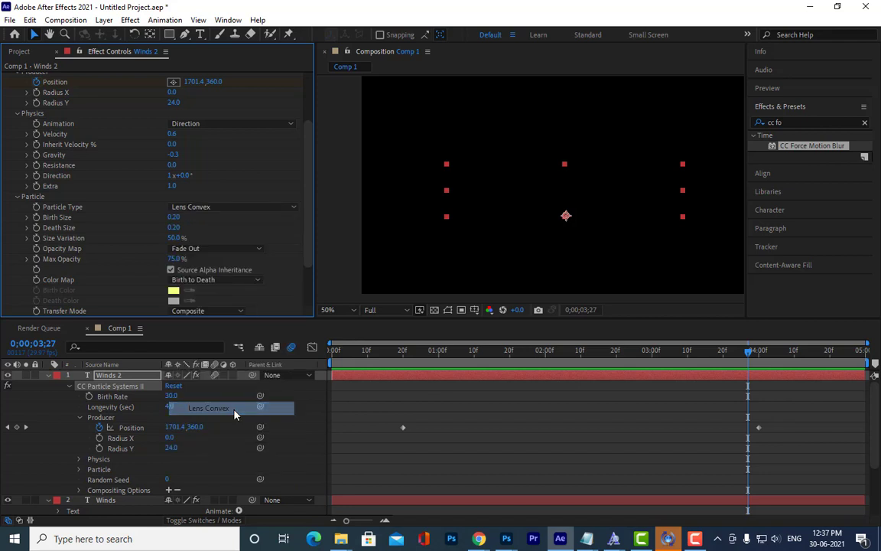
click(430, 352)
drag(430, 352, 402, 353)
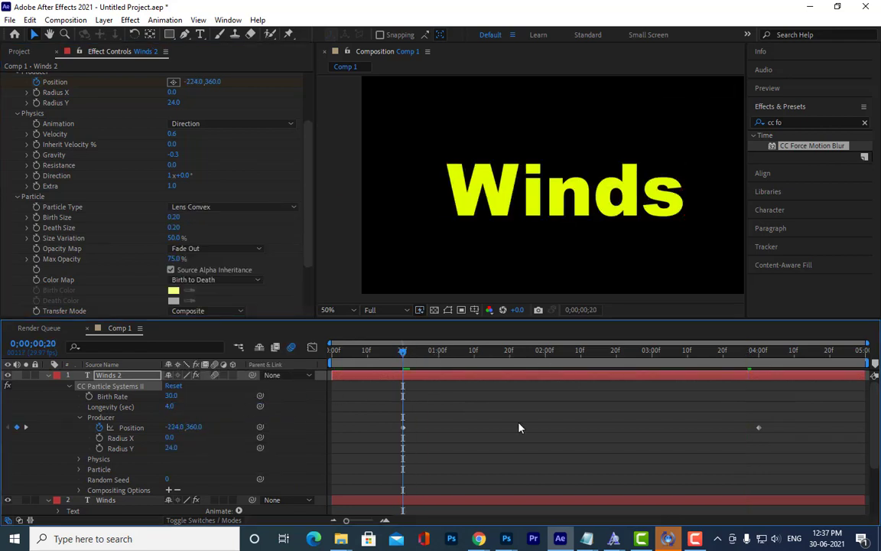
key(space)
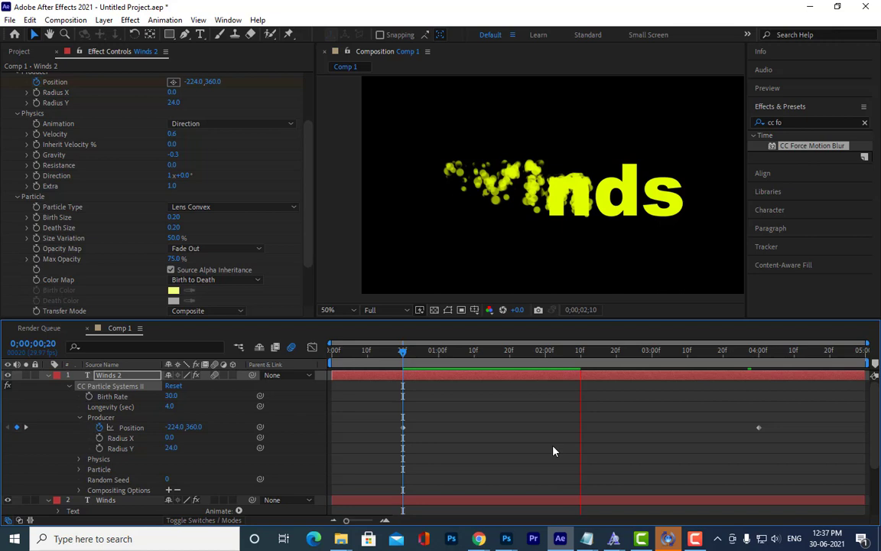
key(space)
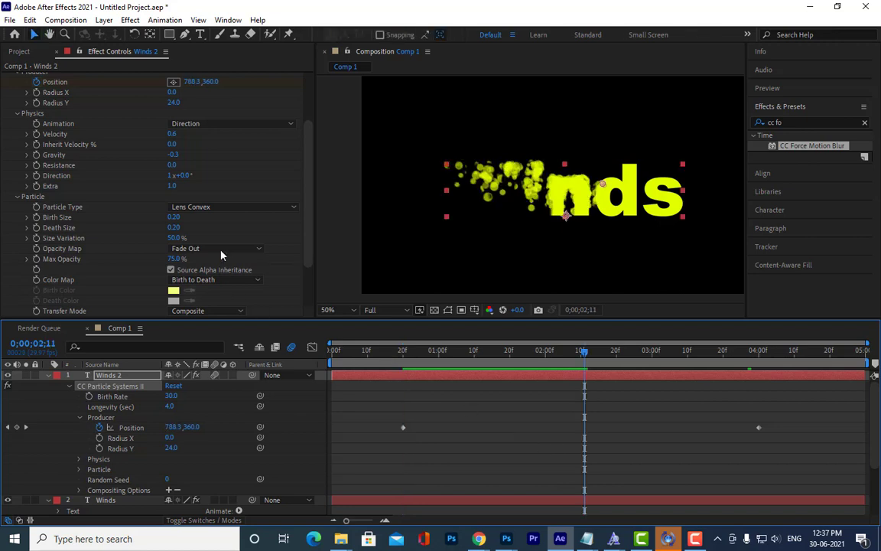
Change the Physics Animation to Fire and preview the composition from 0;00;00;28
drag(309, 217, 308, 205)
scroll(308, 205, up, 1)
click(237, 156)
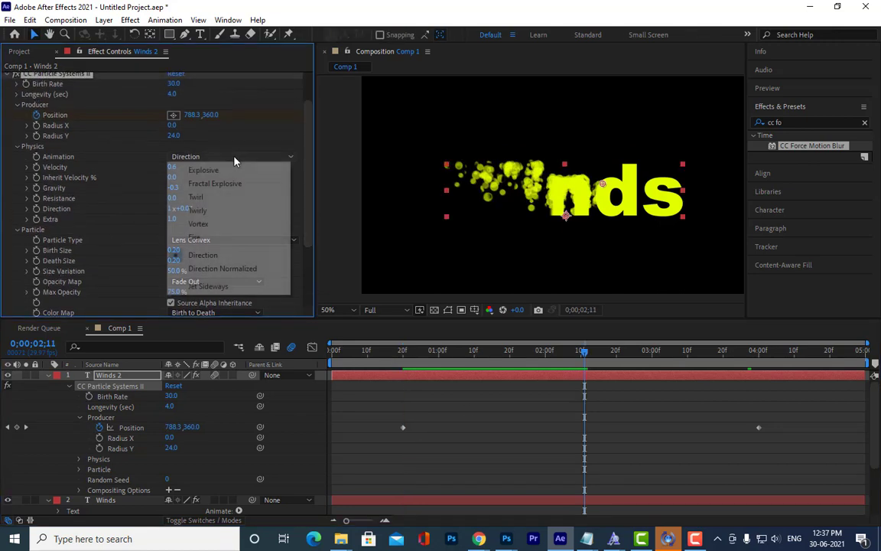
click(210, 238)
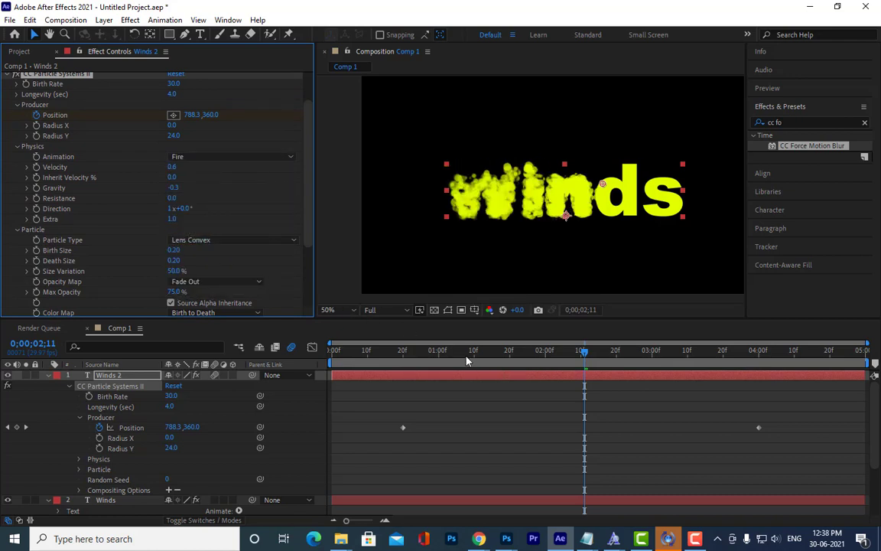
drag(413, 356, 432, 367)
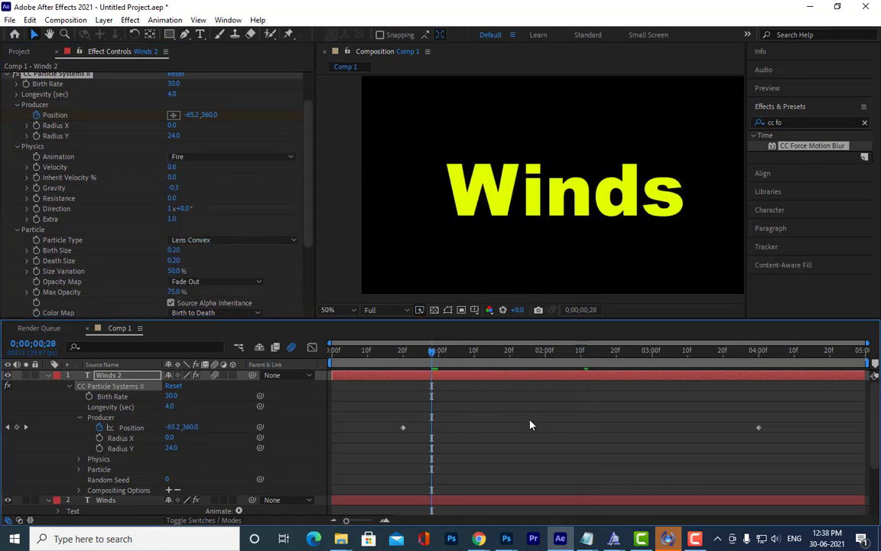
key(space)
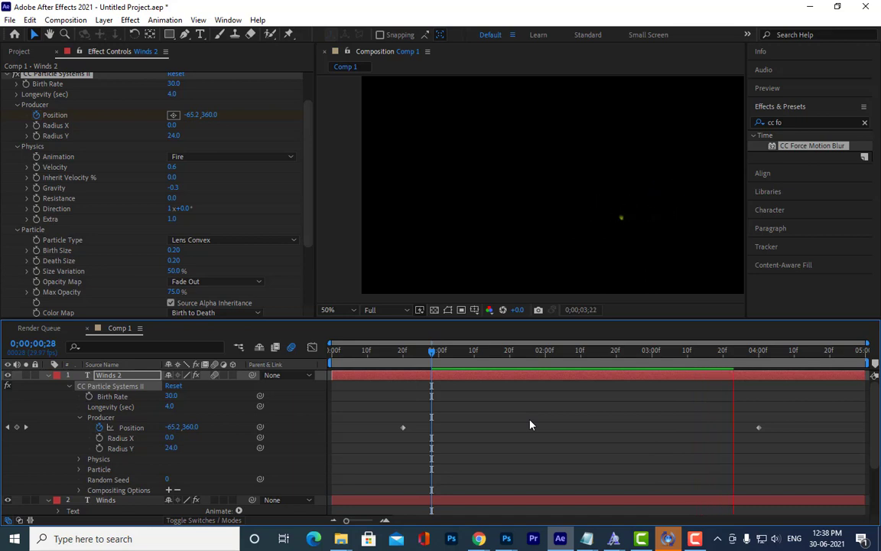
Replay the Fire animation from 0;00;00;28 and 0;00;00;18, then scrub to 0;00;01;25
key(space)
click(431, 351)
key(space)
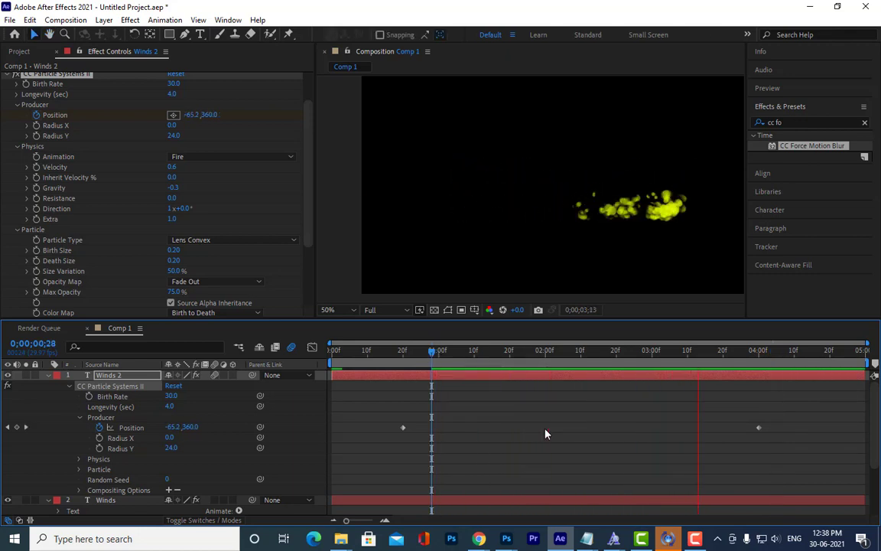
key(space)
click(397, 353)
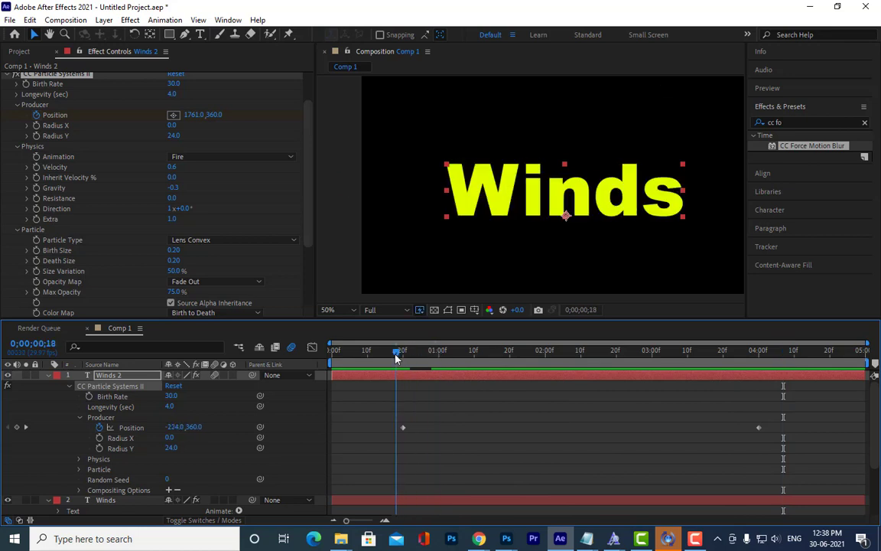
key(space)
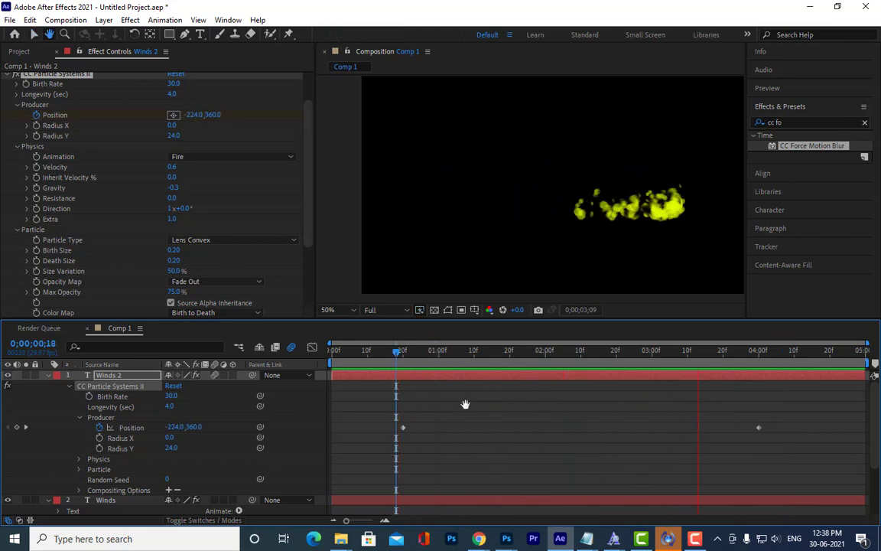
key(space)
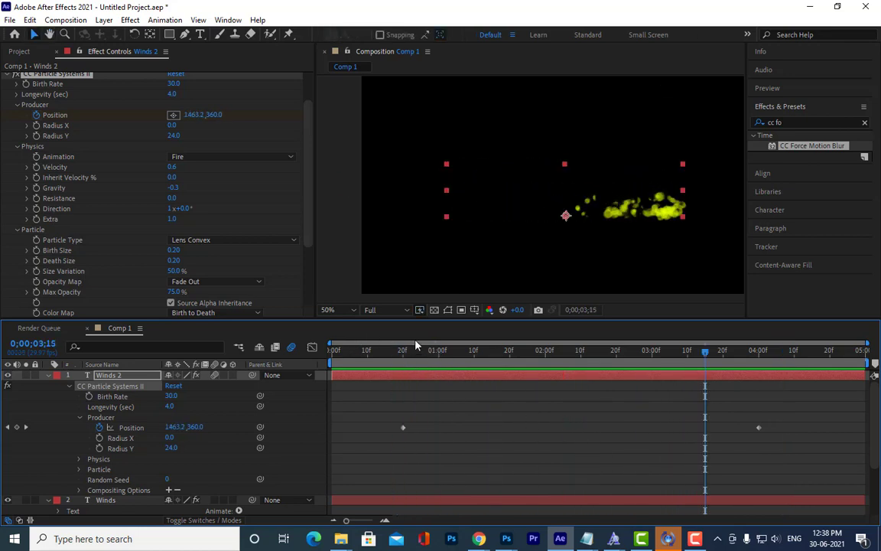
drag(407, 363, 527, 380)
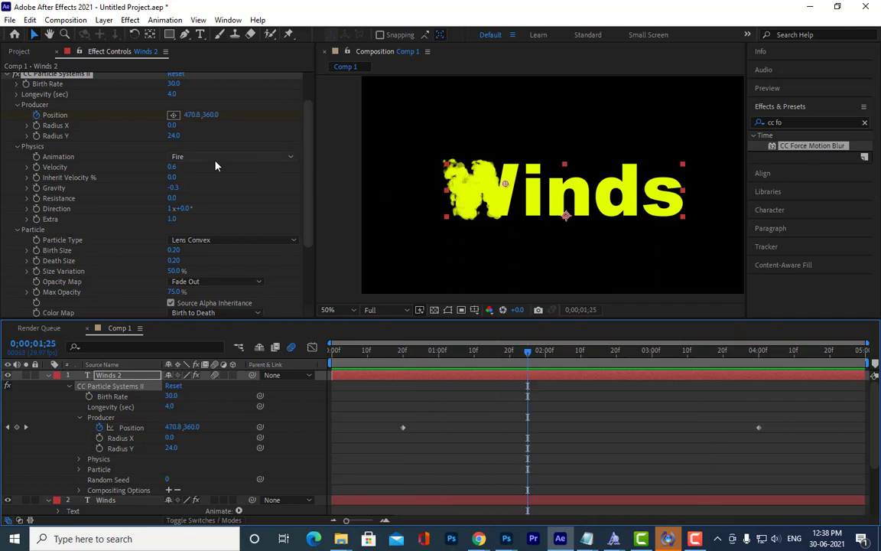
Change the Particle Type to Line and preview the composition from 0;00;00;20
click(230, 240)
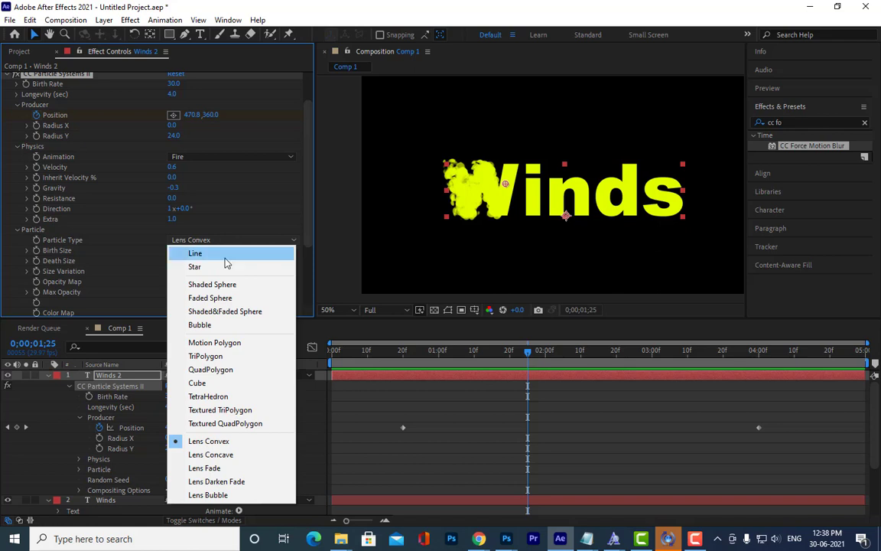
click(226, 254)
drag(409, 362, 404, 363)
key(space)
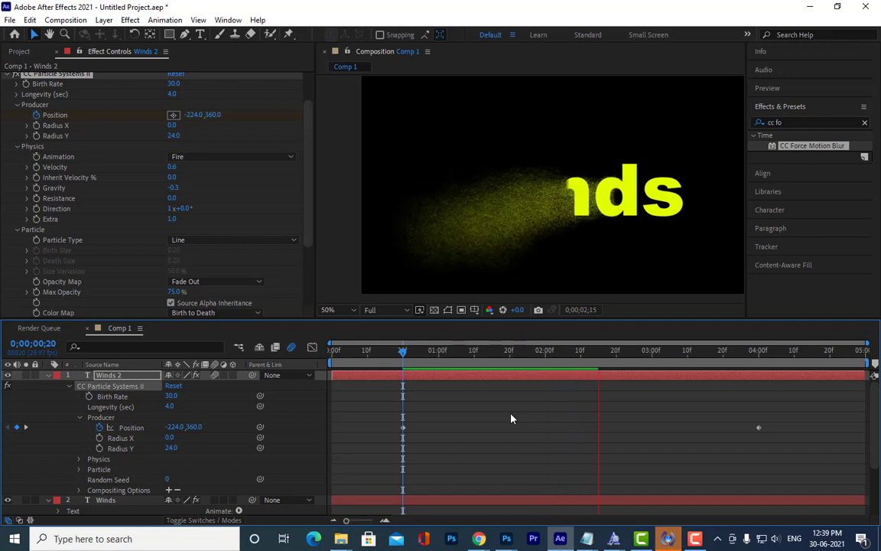
key(h)
Change the Physics Animation to Direction Normalized and preview the composition from 0;00;00;19
click(224, 157)
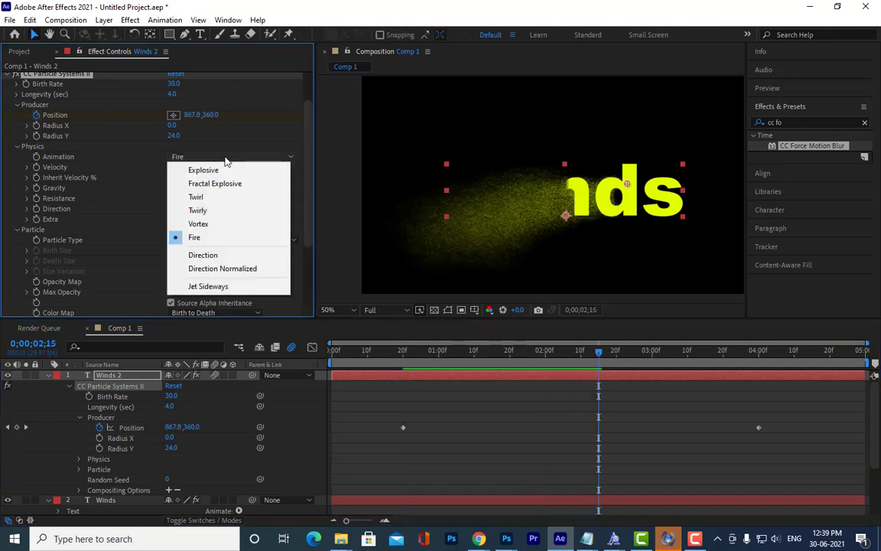
click(222, 269)
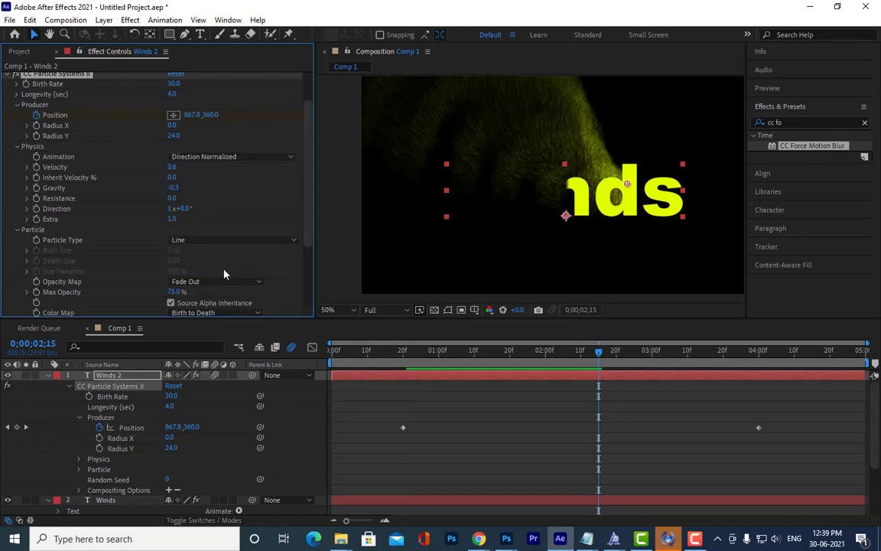
drag(424, 360, 399, 355)
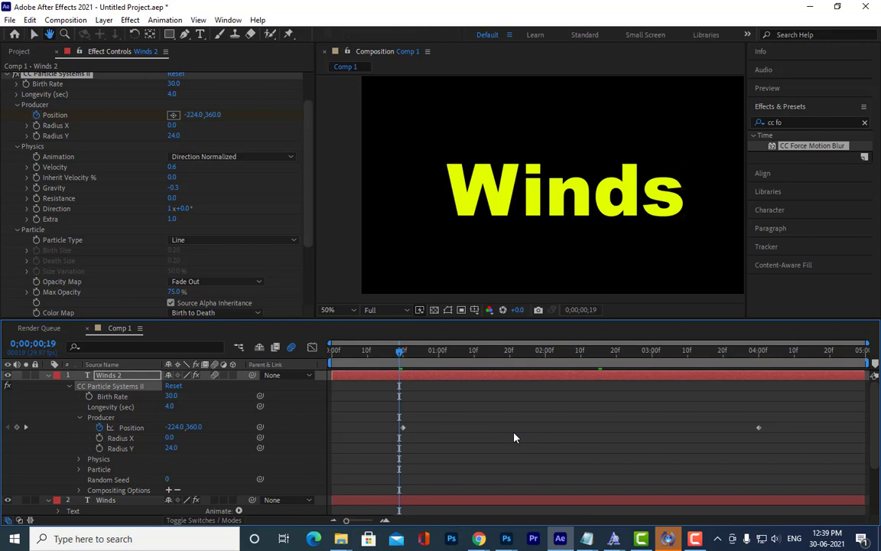
key(space)
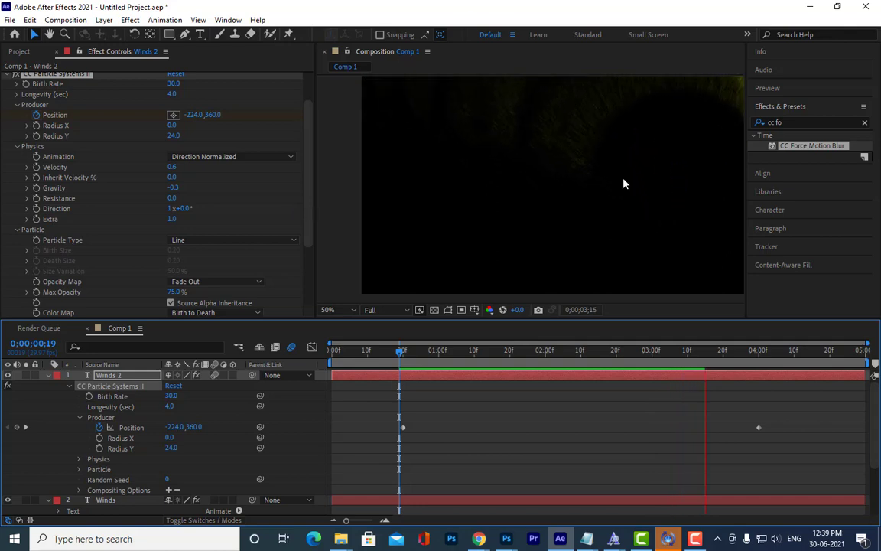
key(space)
click(411, 365)
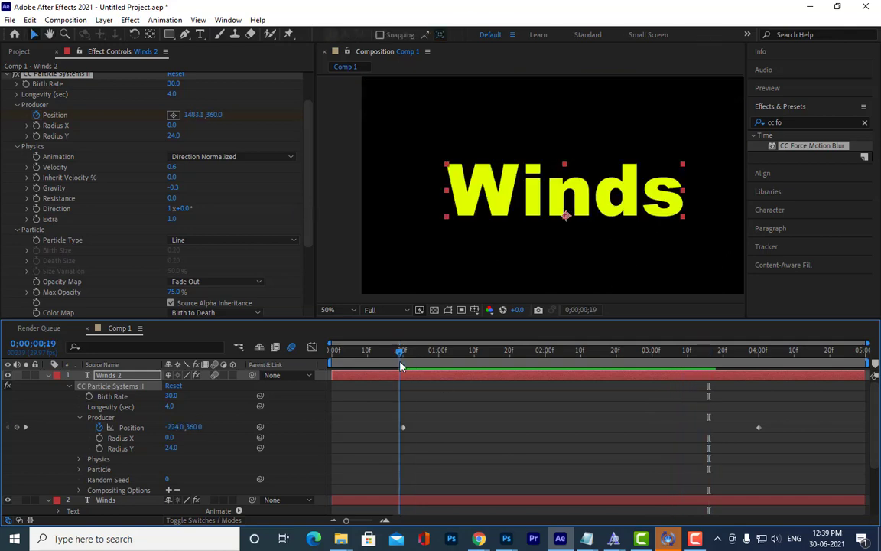
key(space)
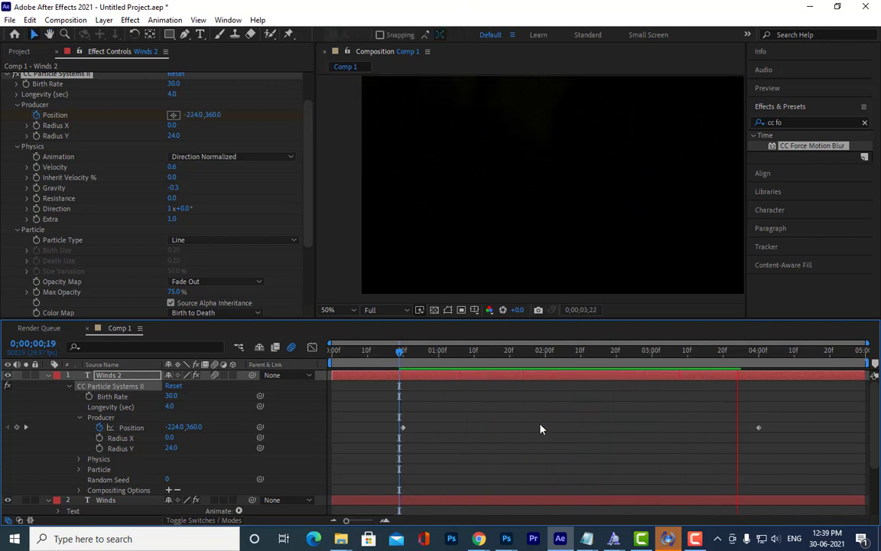
Change the Physics Animation to Direction and preview the composition from 0;00;00;19
key(space)
click(233, 157)
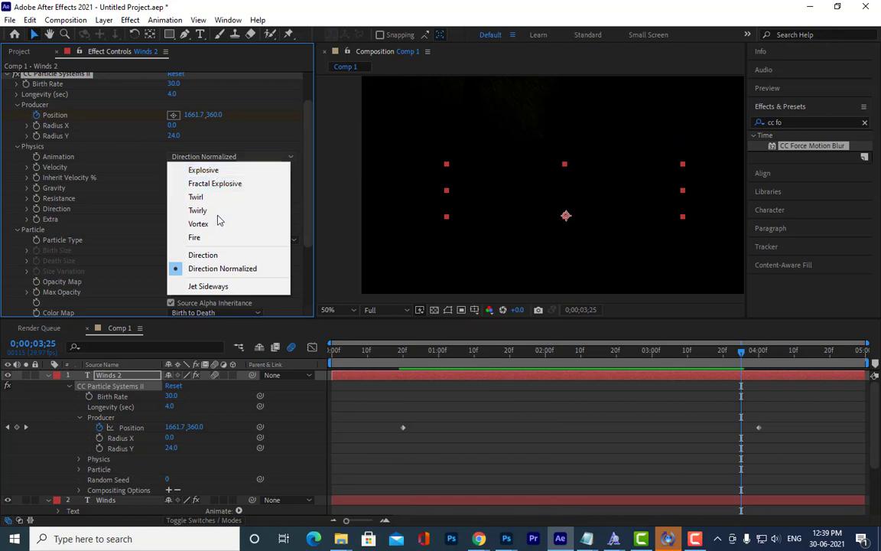
click(205, 255)
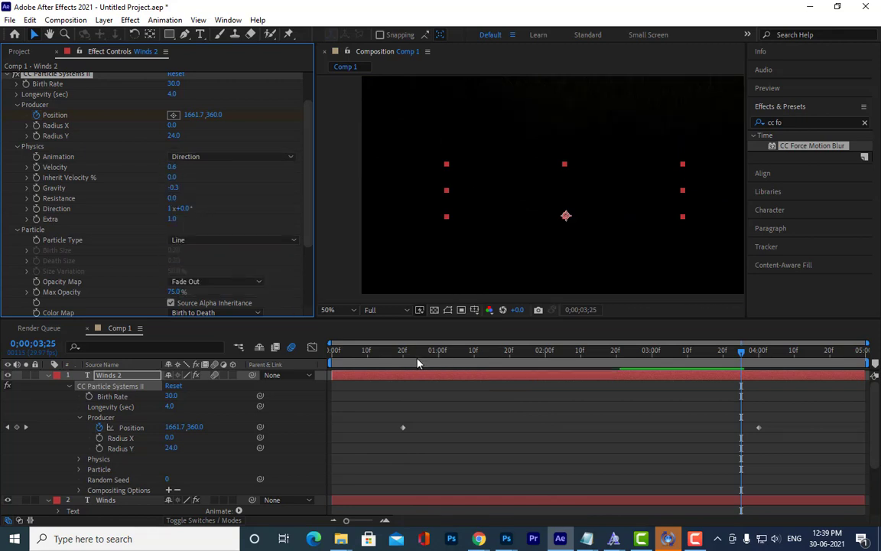
drag(405, 352, 399, 352)
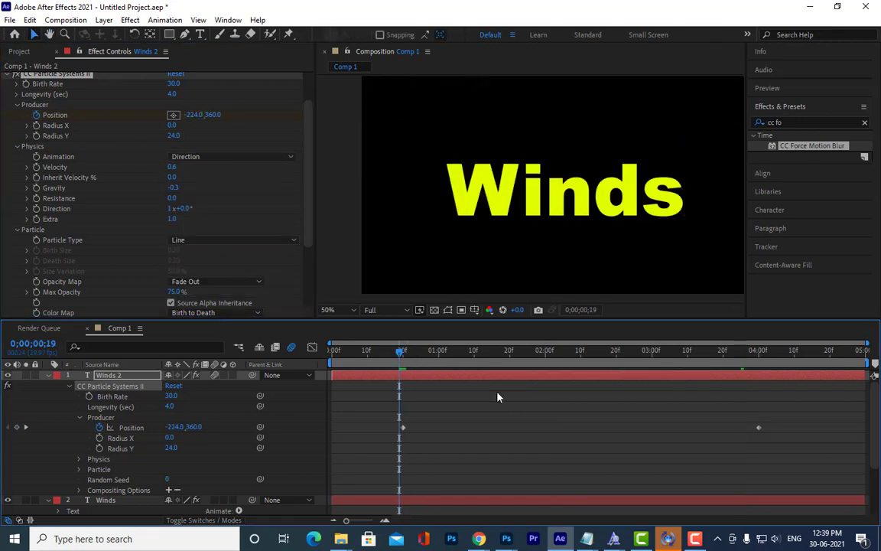
key(space)
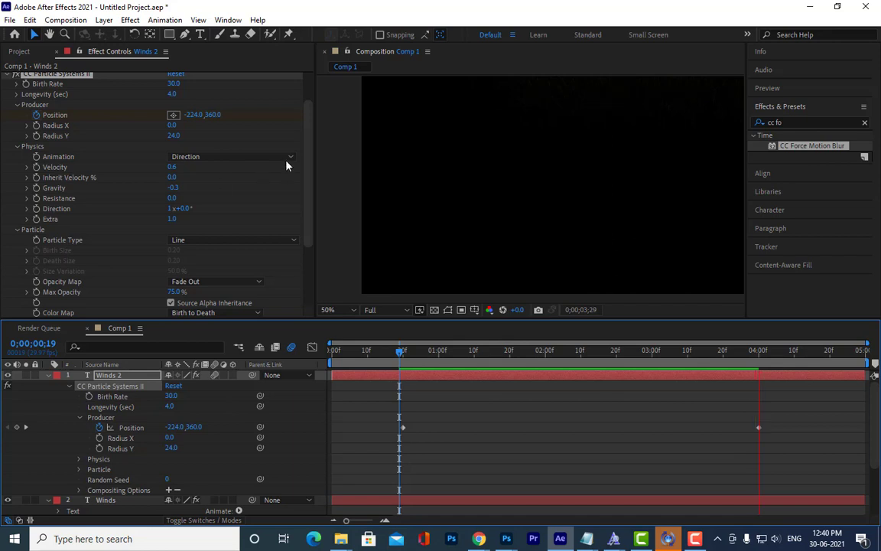
drag(306, 108, 309, 199)
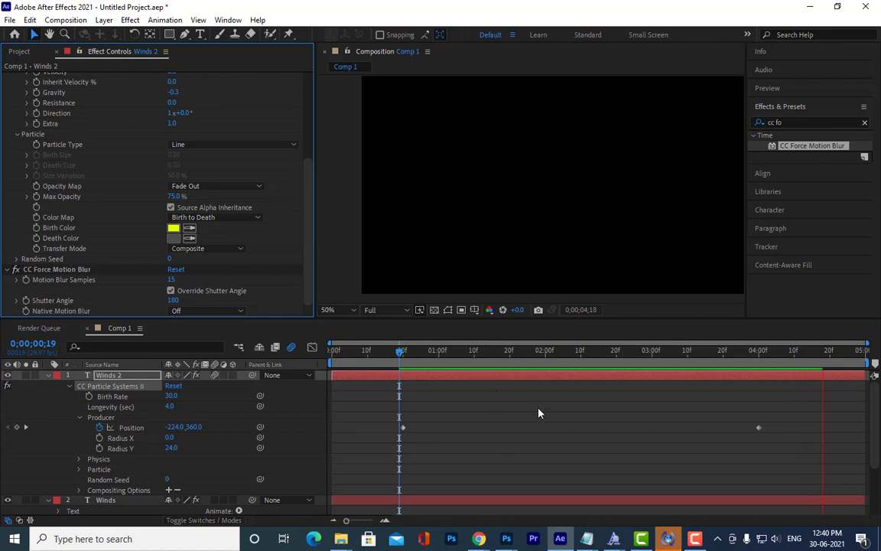
key(space)
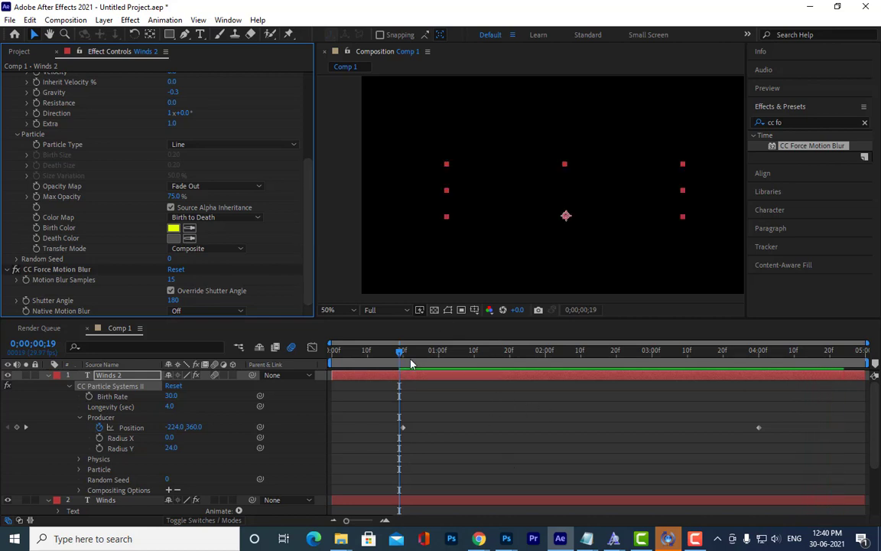
Replay the Direction animation from 0;00;00;20 and again from 0;00;00;10
click(411, 364)
click(401, 357)
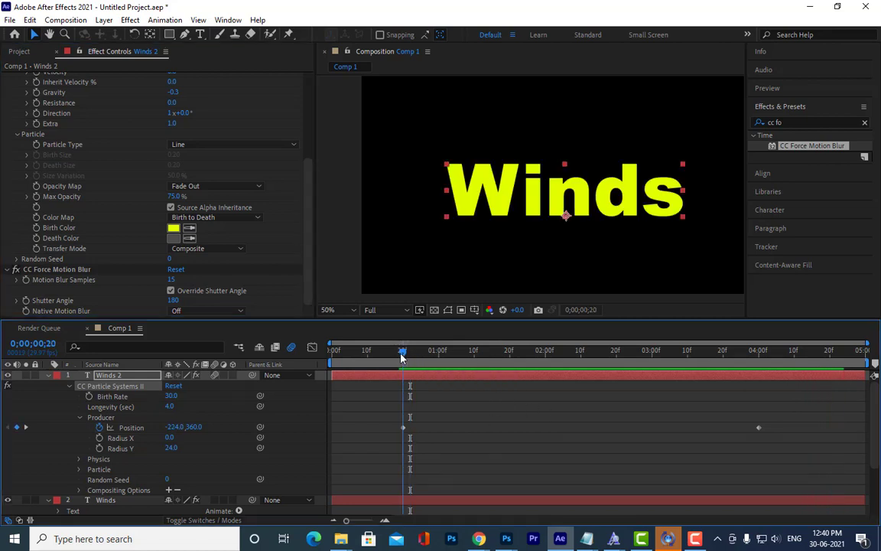
key(space)
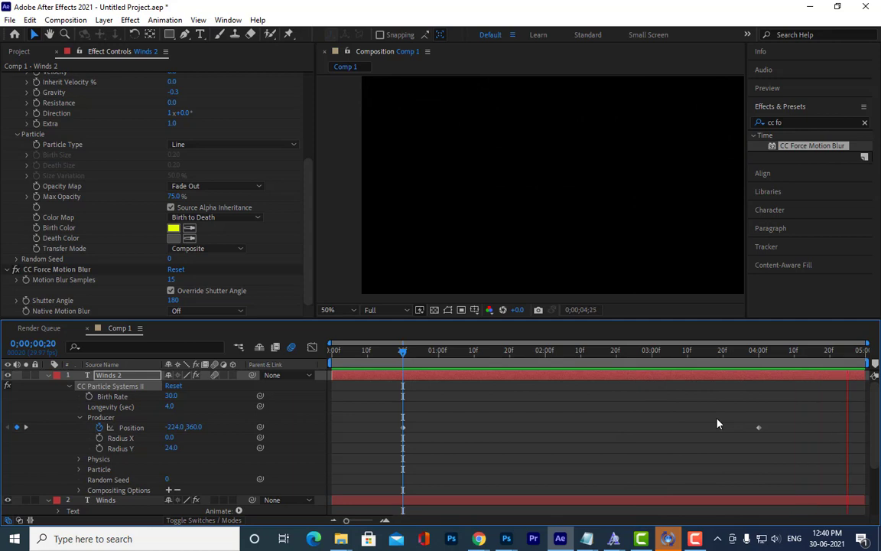
key(space)
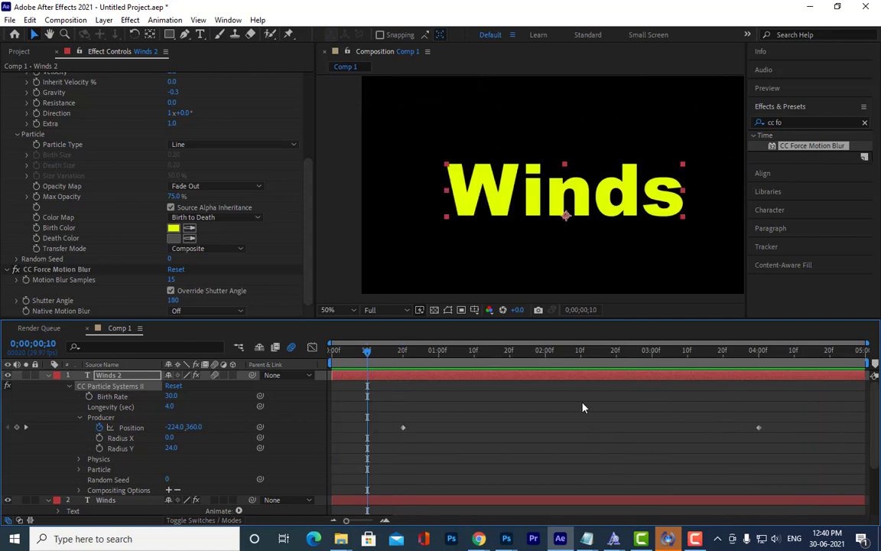
key(space)
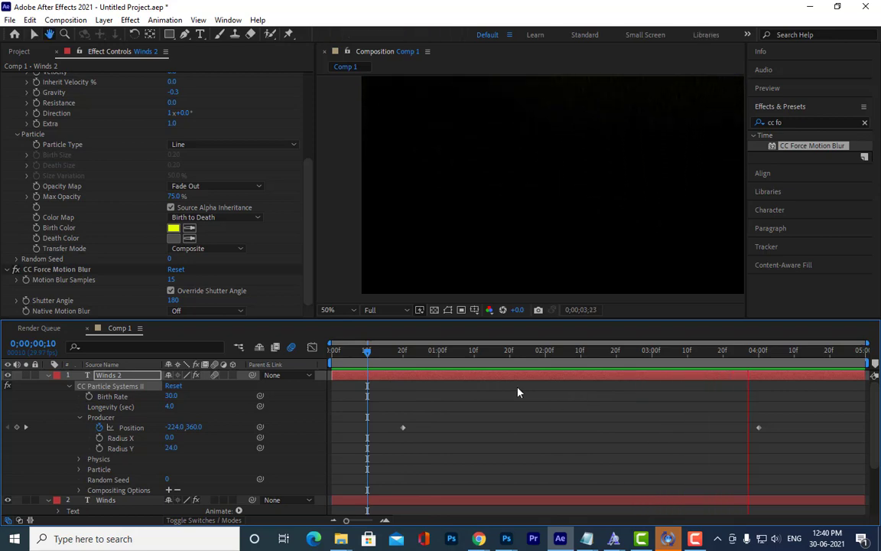
key(space)
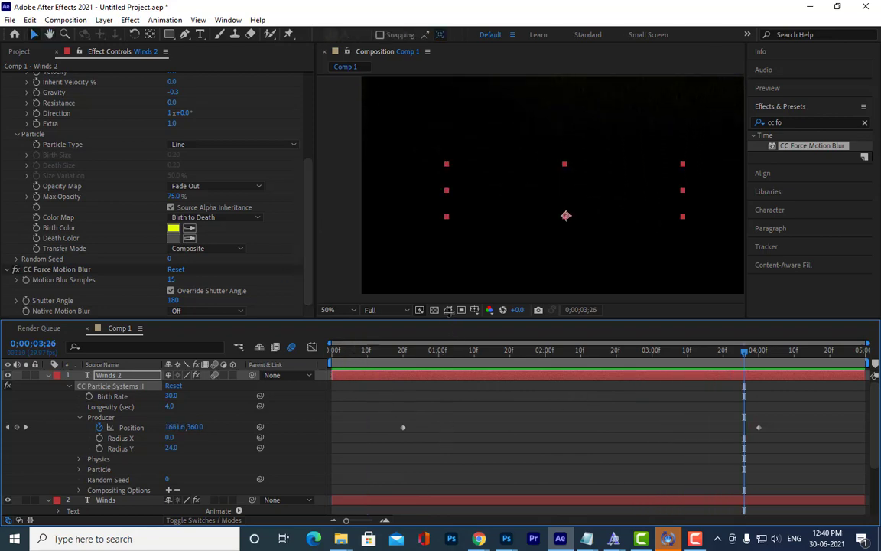
Enlarge the timeline to show both layers' keyframes and move the playhead to 0;00;02;24
drag(448, 320, 448, 178)
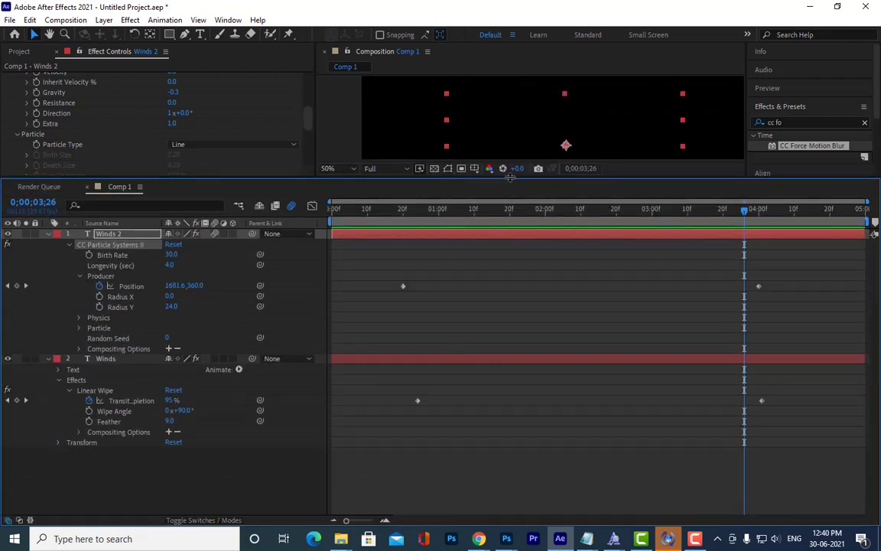
drag(510, 178, 457, 196)
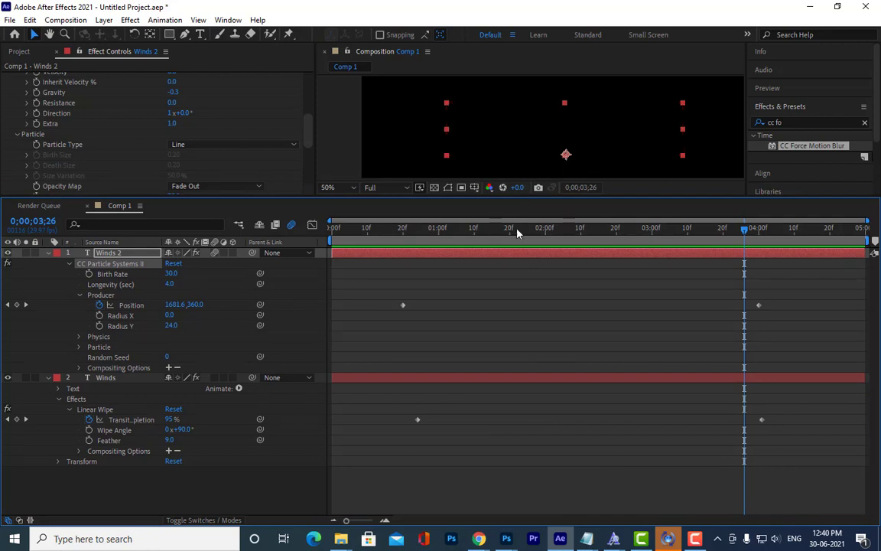
drag(516, 234, 631, 248)
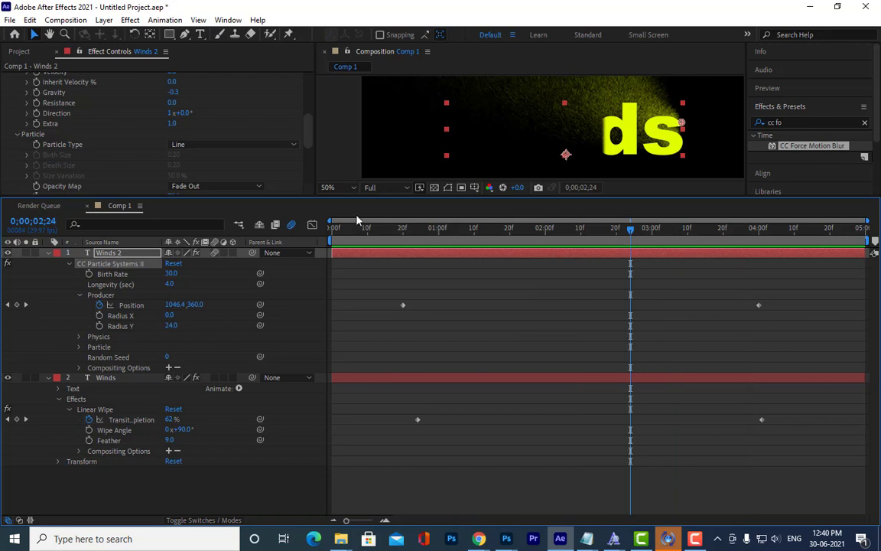
drag(367, 199, 371, 261)
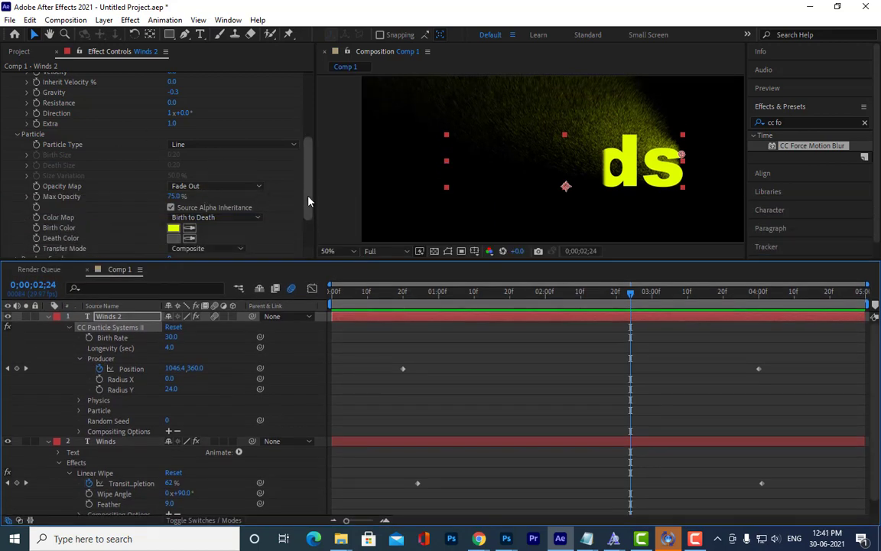
scroll(309, 177, up, 5)
drag(309, 151, 311, 125)
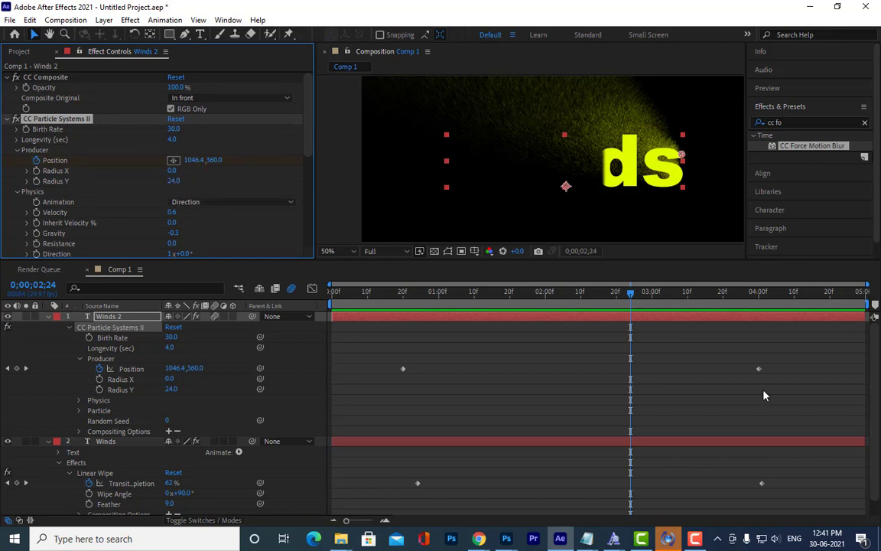
Keyframe the Winds 2 particle producer Position at 854.4, 360.0 at 0;00;02;24
click(758, 369)
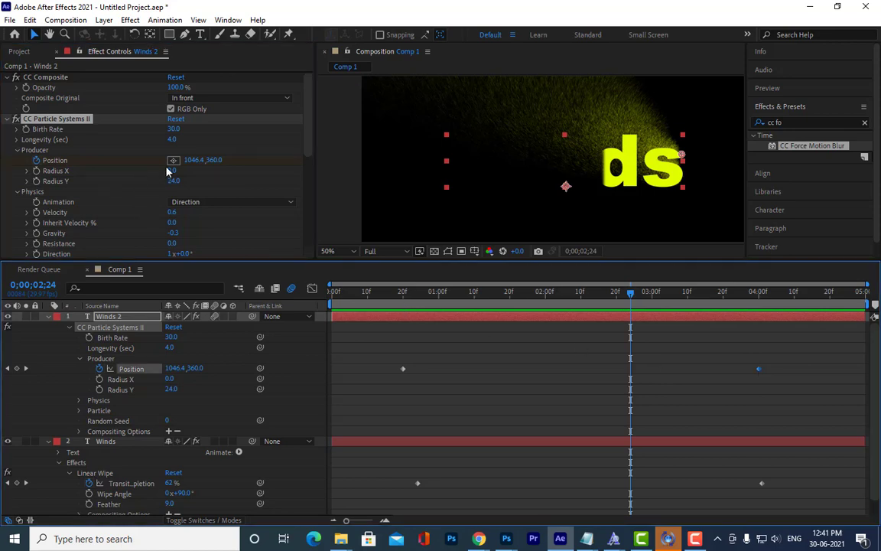
drag(197, 160, 170, 160)
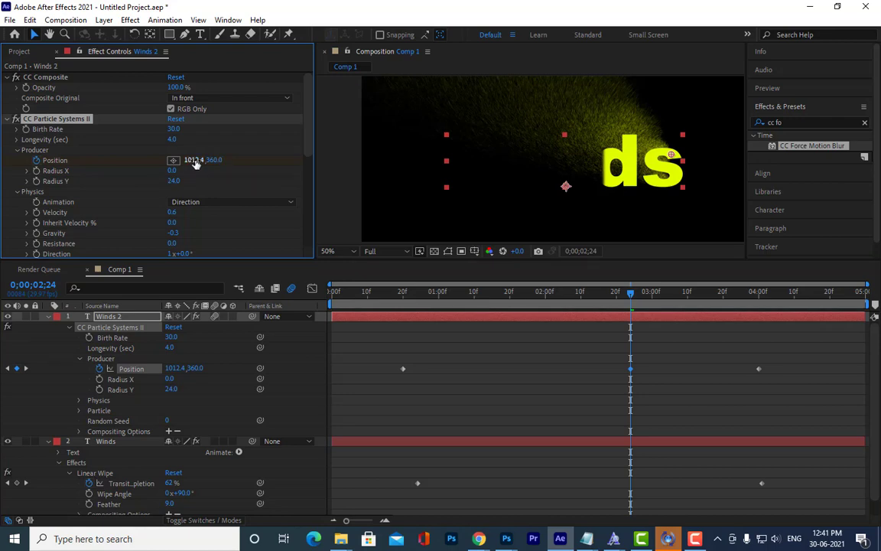
drag(196, 164, 127, 166)
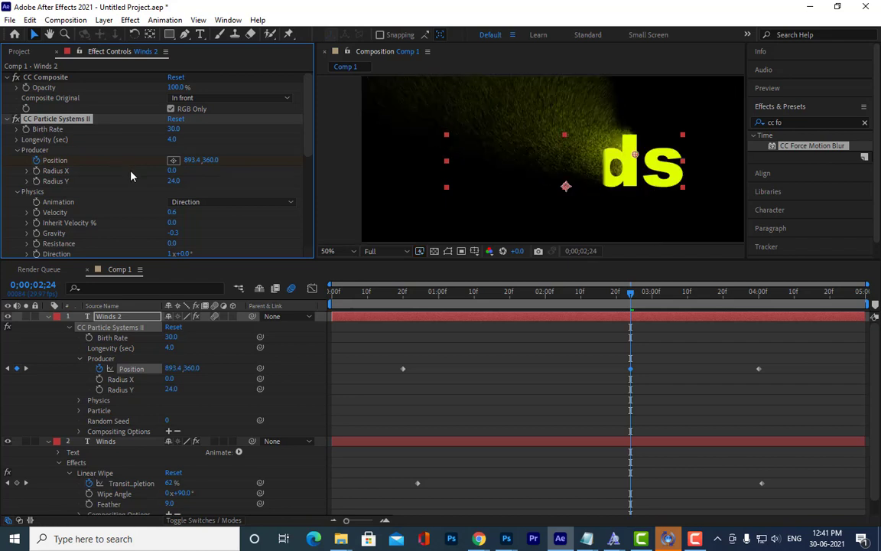
drag(188, 160, 164, 160)
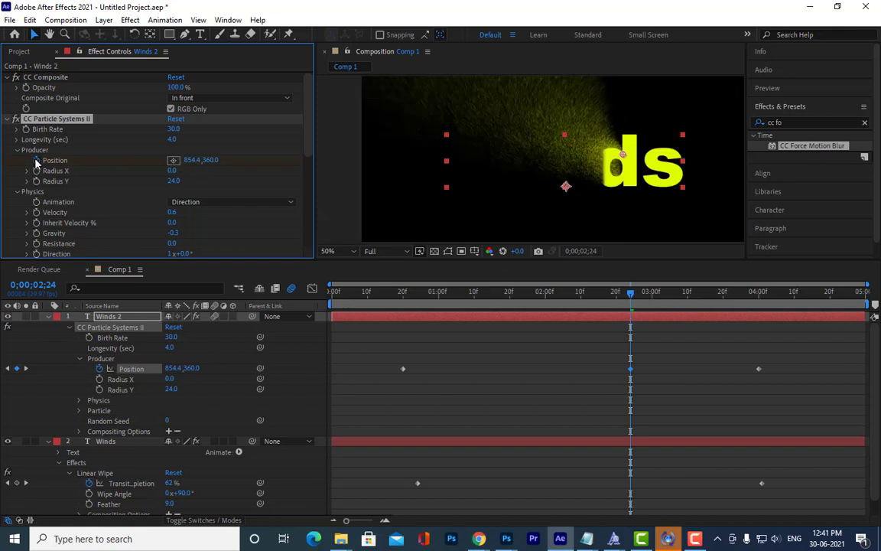
Preview the composition from 0;00;00;20, then scrub to 0;00;01;23 to compare the particles with the wipe edge
drag(632, 298, 403, 359)
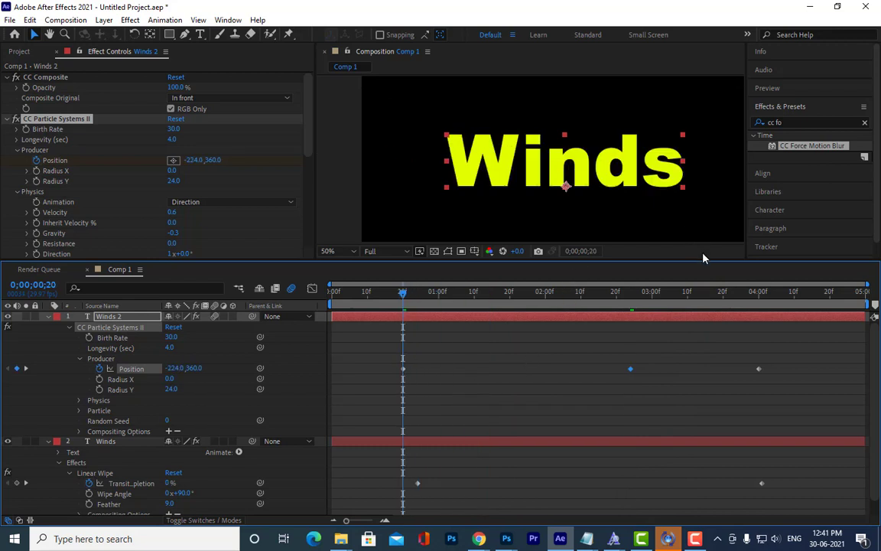
key(space)
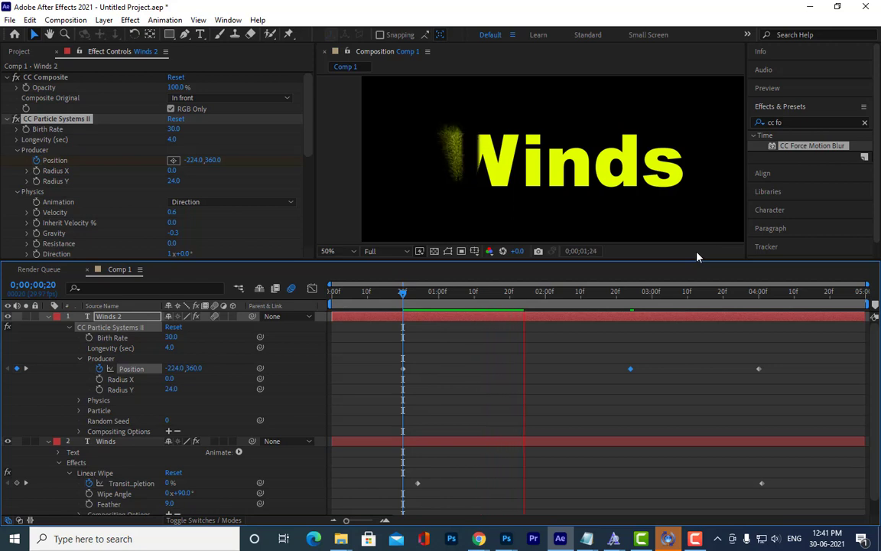
key(space)
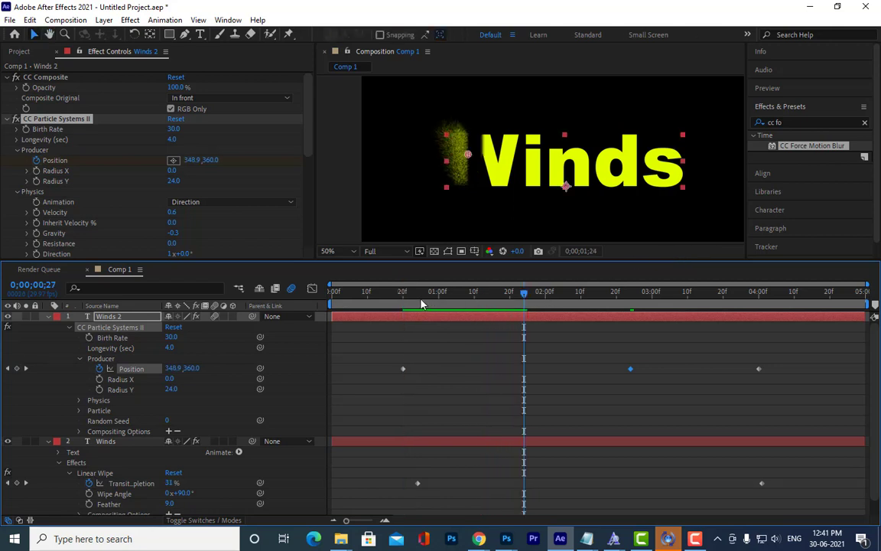
drag(421, 298, 523, 320)
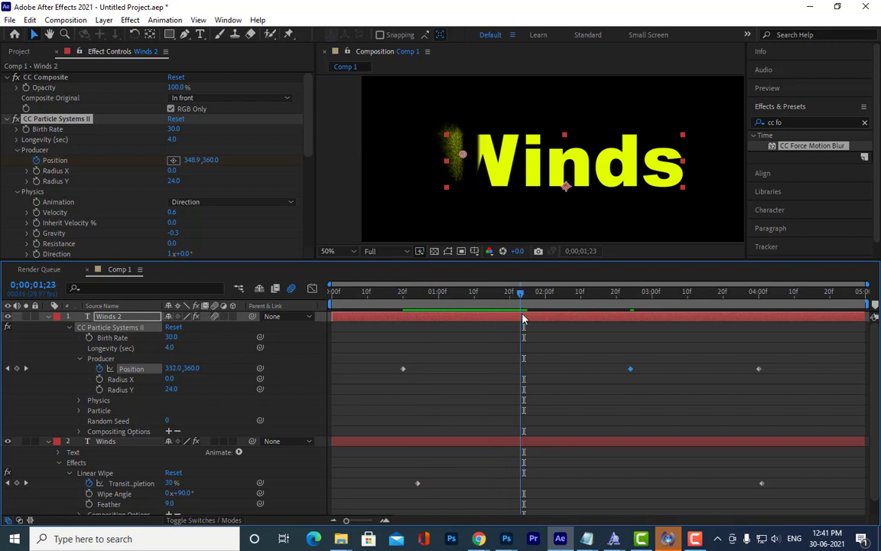
drag(524, 319, 522, 318)
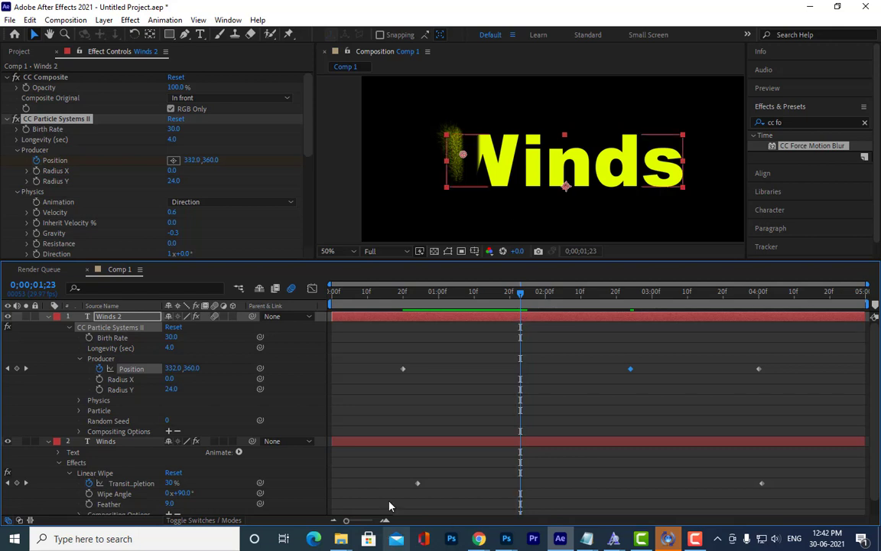
Delay the Winds layer's first Transition Completion keyframe to about 0;00;01;01 and preview from 0;00;00;20
click(412, 486)
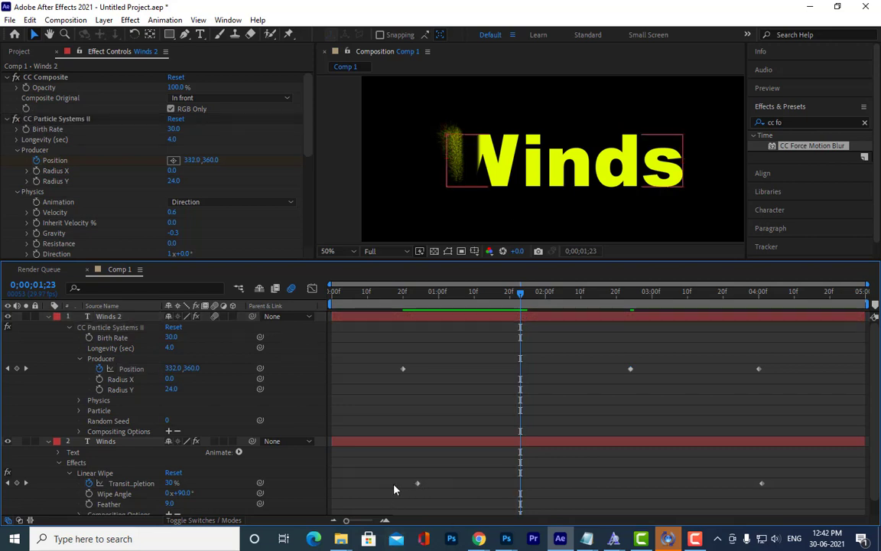
click(418, 484)
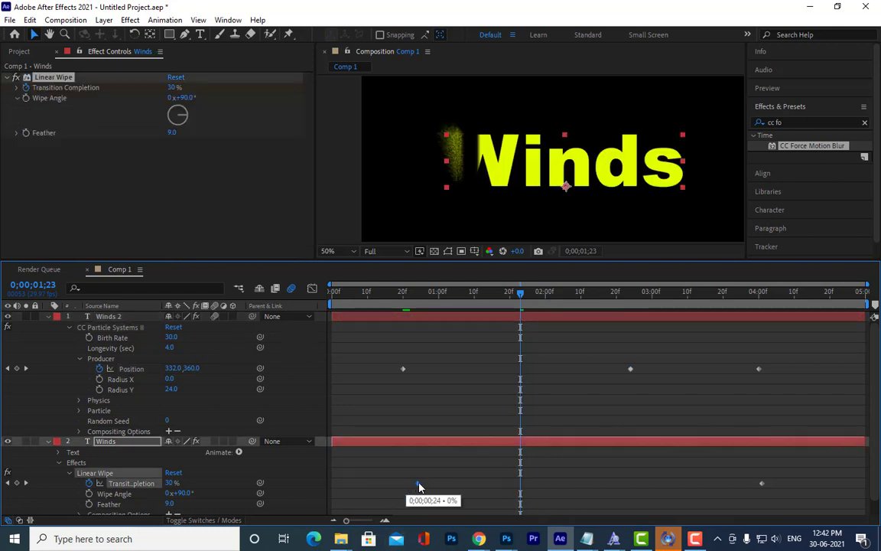
drag(418, 486, 442, 482)
drag(520, 293, 407, 334)
key(space)
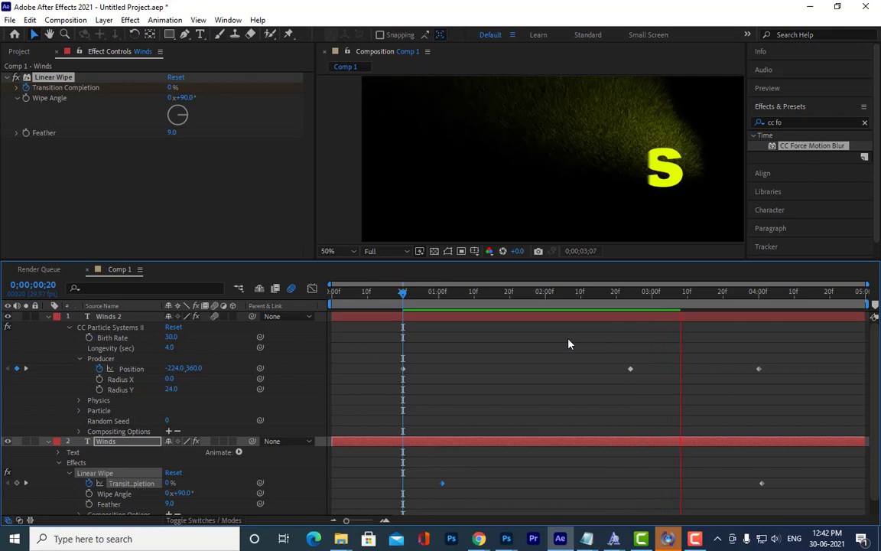
key(space)
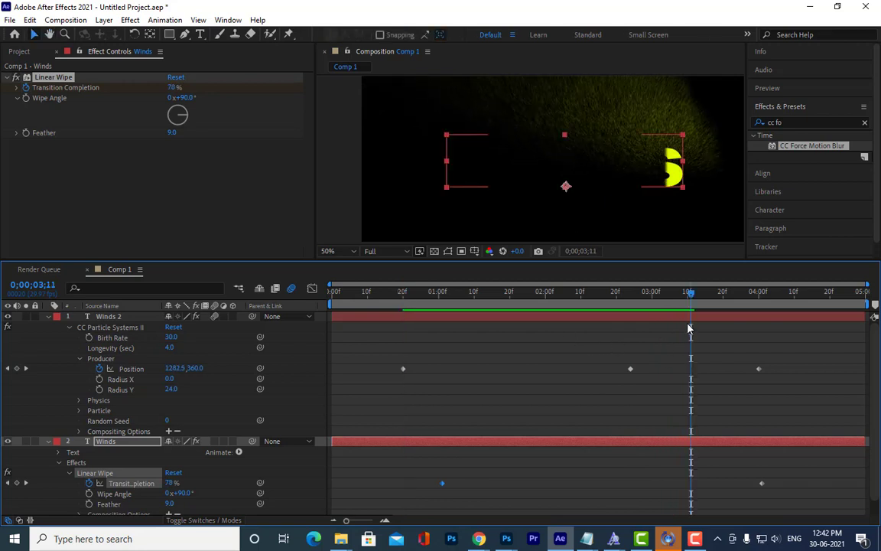
Move the middle producer Position keyframe of Winds 2 one frame earlier, to 0;00;02;23
drag(690, 305, 631, 377)
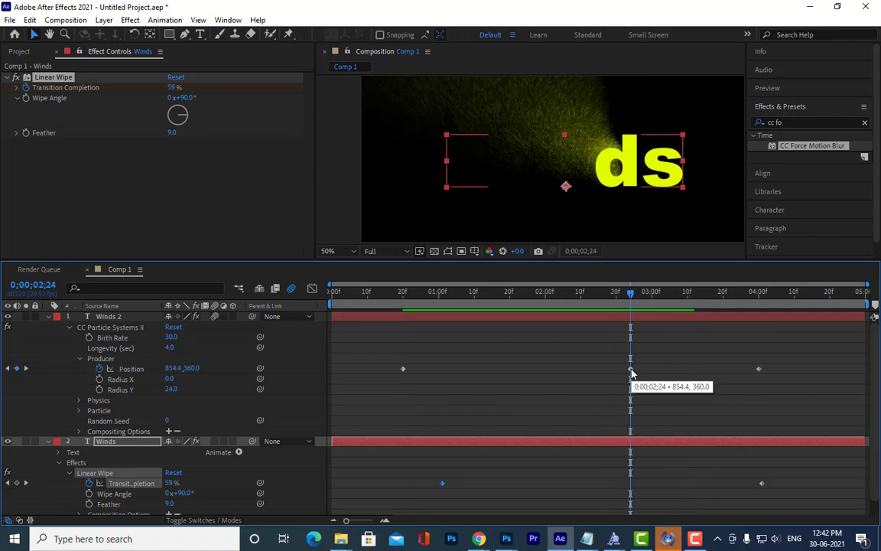
mouse_move(629, 298)
mouse_down()
mouse_move(596, 296)
mouse_move(632, 301)
mouse_up()
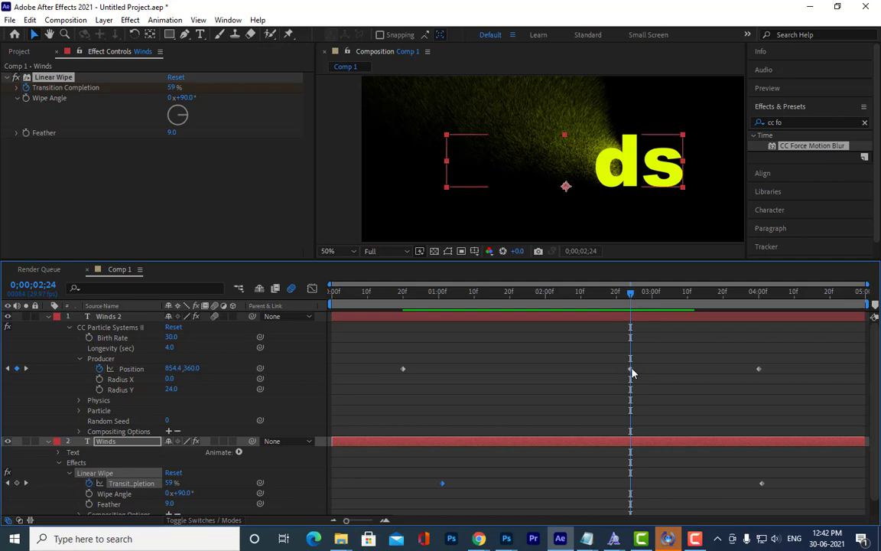
drag(632, 373, 629, 374)
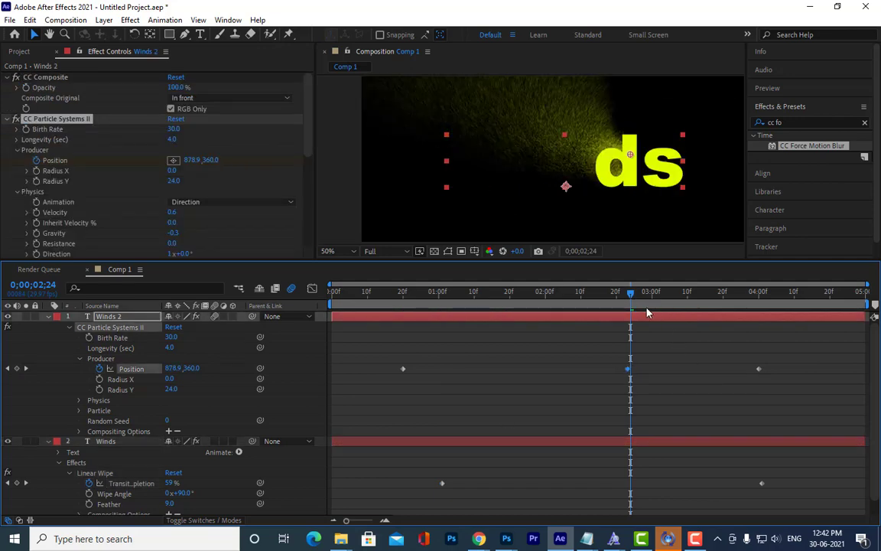
Keyframe the producer Position at 788.4, 360.0 at 0;00;02;27, then scrub back to 0;00;02;26
drag(631, 298, 641, 301)
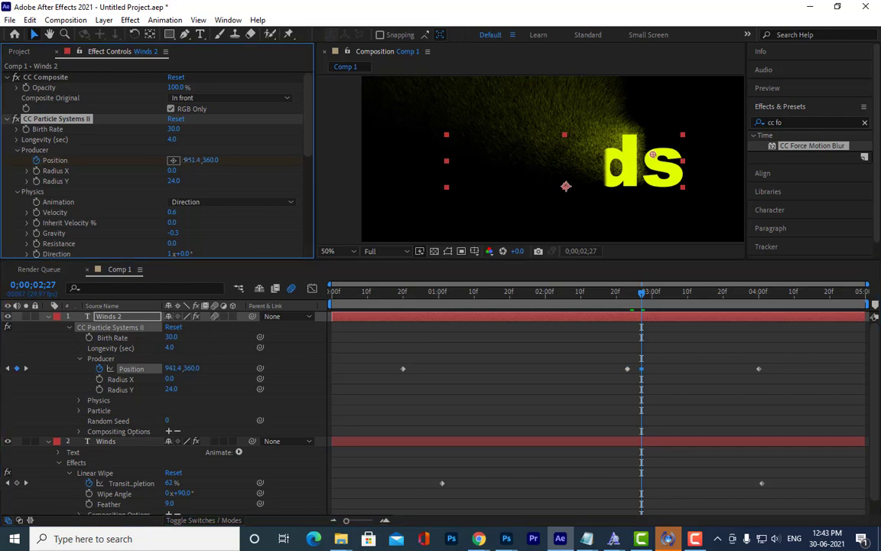
drag(193, 163, 99, 168)
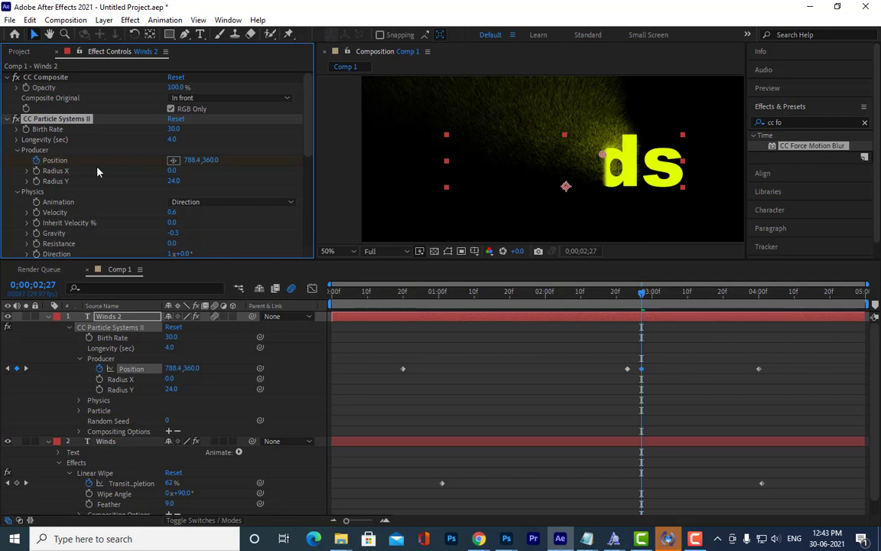
mouse_move(641, 293)
mouse_down()
mouse_move(614, 297)
mouse_move(638, 298)
mouse_up()
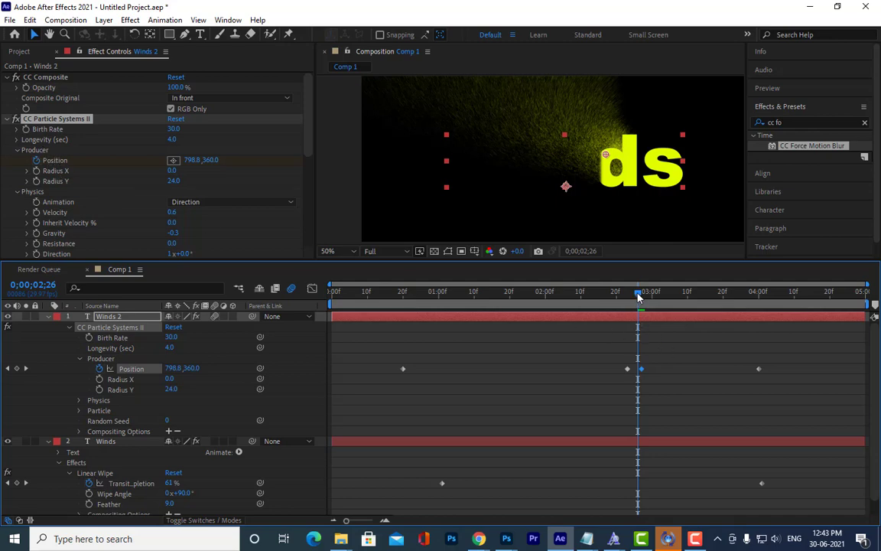
Keyframe the Winds 2 producer Position at 1184.6, 360.0 at 0;00;03;10 and preview the animation from 0;00;00;20
drag(638, 298, 686, 304)
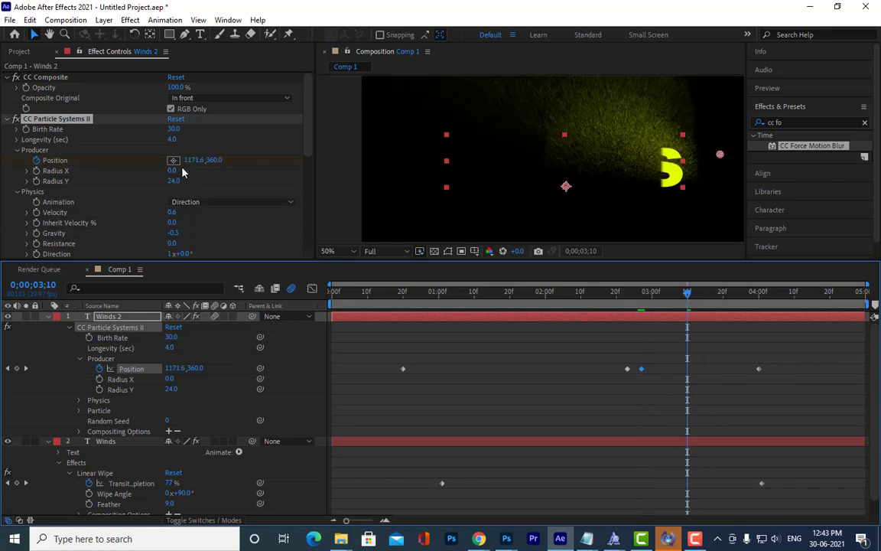
mouse_move(188, 160)
mouse_down()
mouse_move(200, 160)
mouse_move(187, 160)
mouse_up()
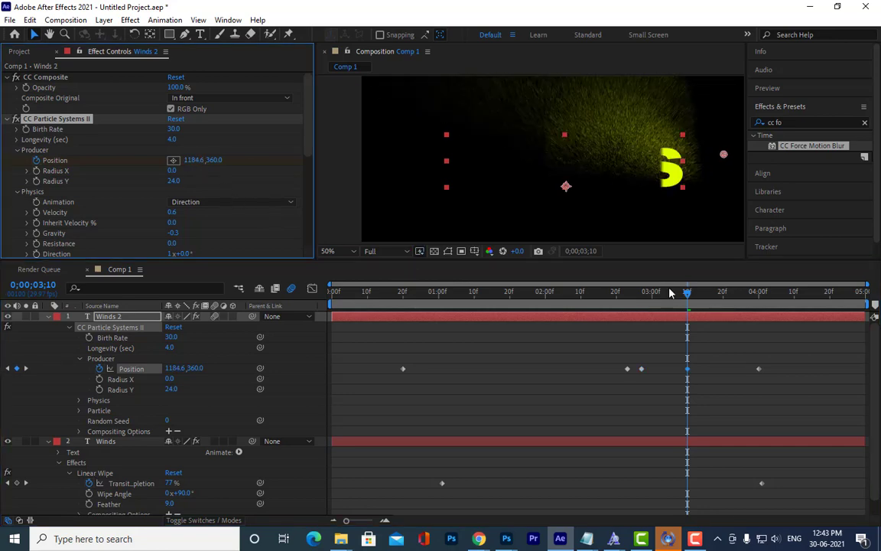
drag(689, 298, 405, 334)
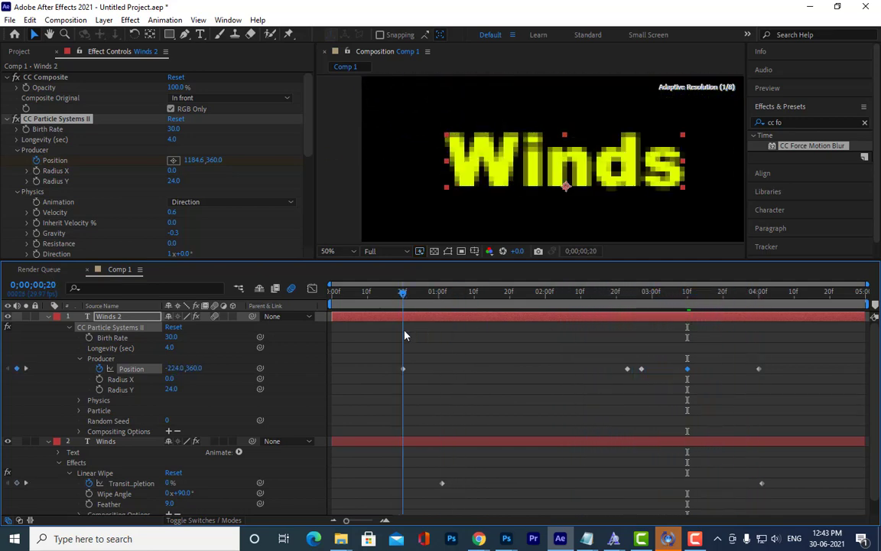
click(482, 370)
key(space)
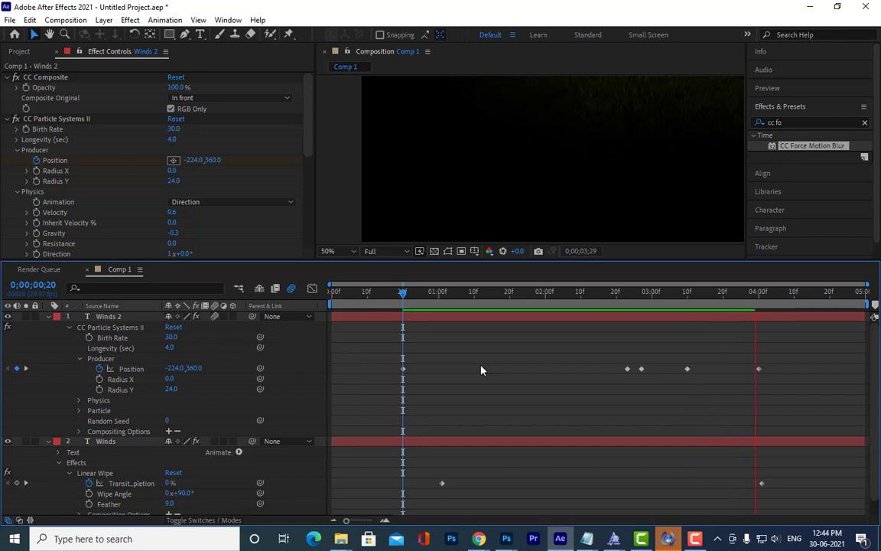
key(space)
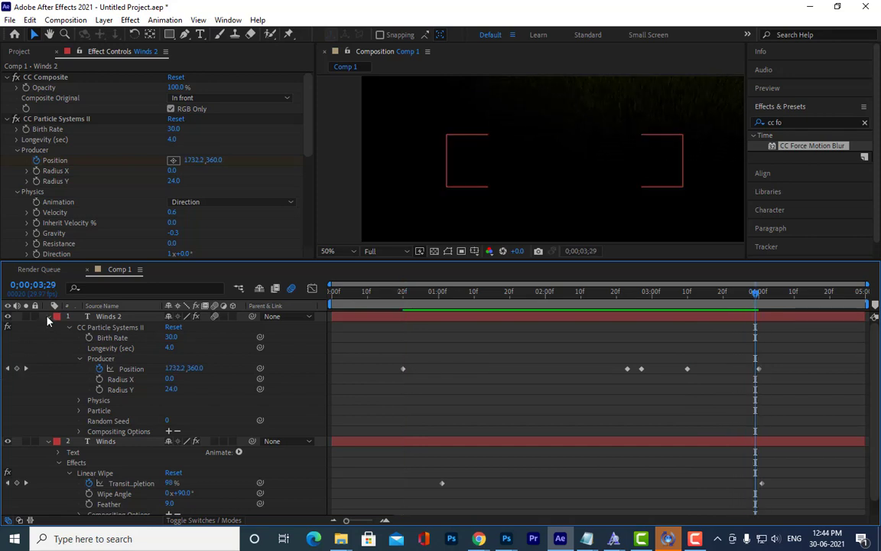
Collapse the properties of both text layers and trim the work area to end at 0;00;04;10
click(47, 318)
click(48, 326)
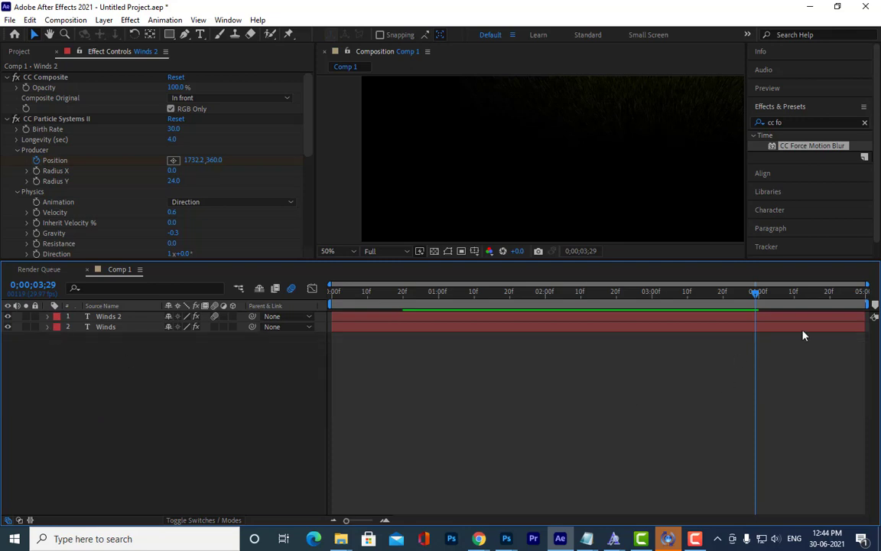
drag(755, 296, 796, 324)
key(space)
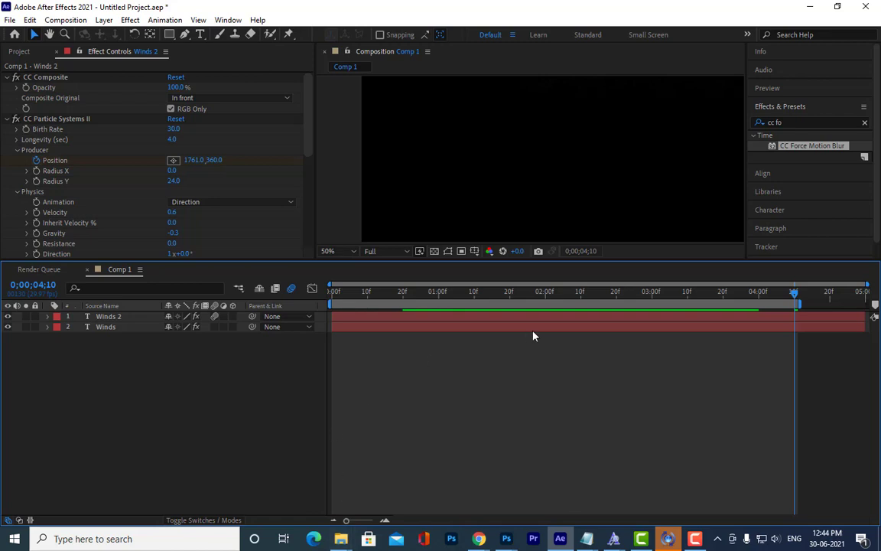
Trim Comp 1 to its work area and return the playhead to the start of the timeline
right_click(542, 304)
click(575, 337)
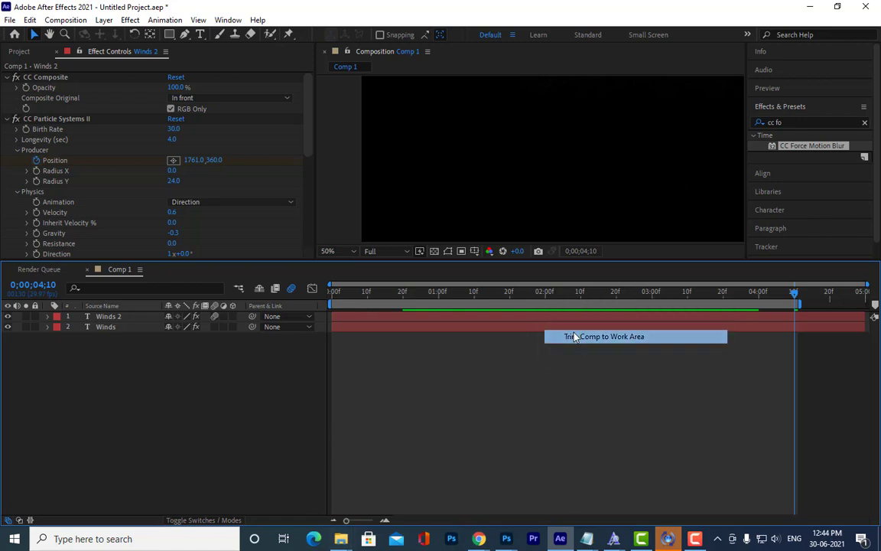
drag(344, 296, 321, 296)
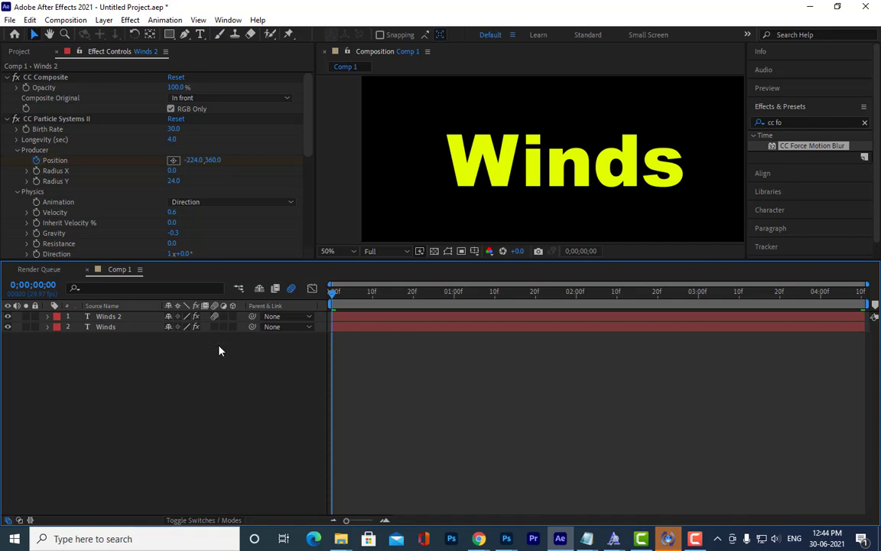
Add Comp 1 to the render queue and set its output module to PNG Sequence with RGB + Alpha channels
click(65, 20)
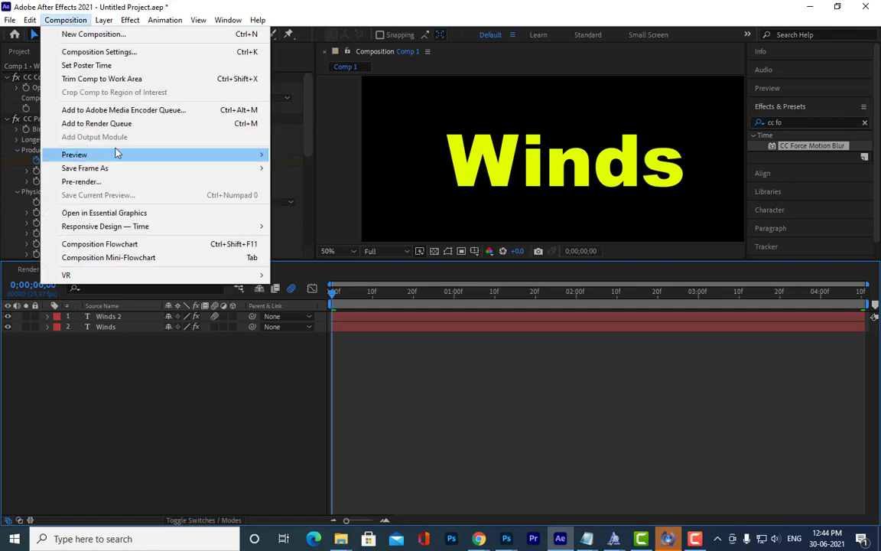
click(128, 129)
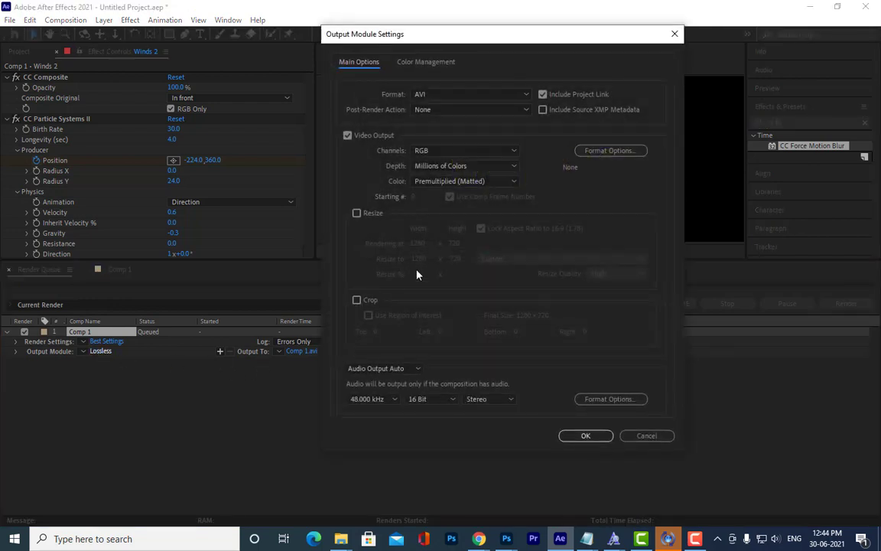
click(526, 94)
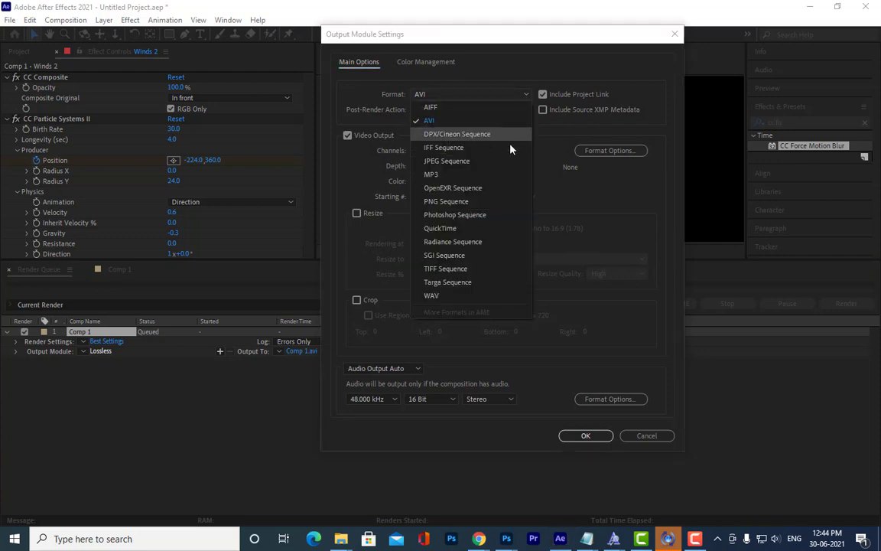
click(467, 201)
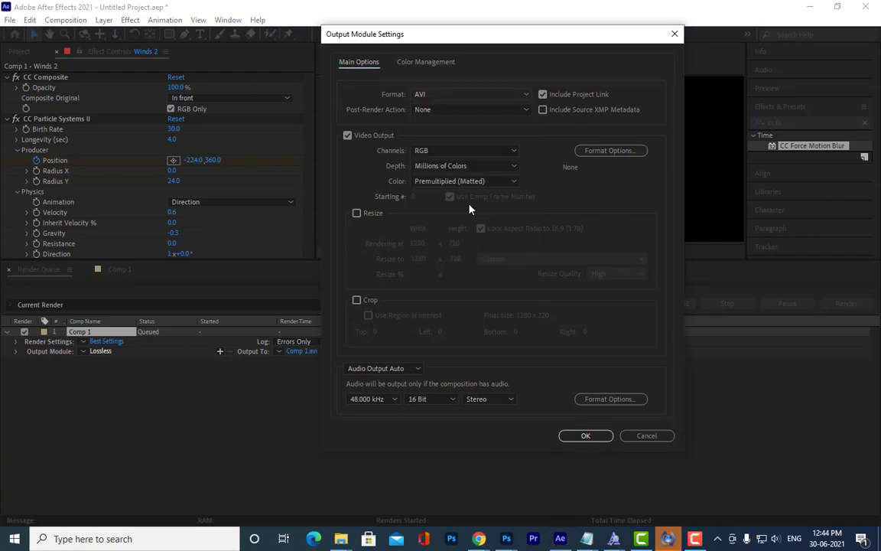
click(466, 150)
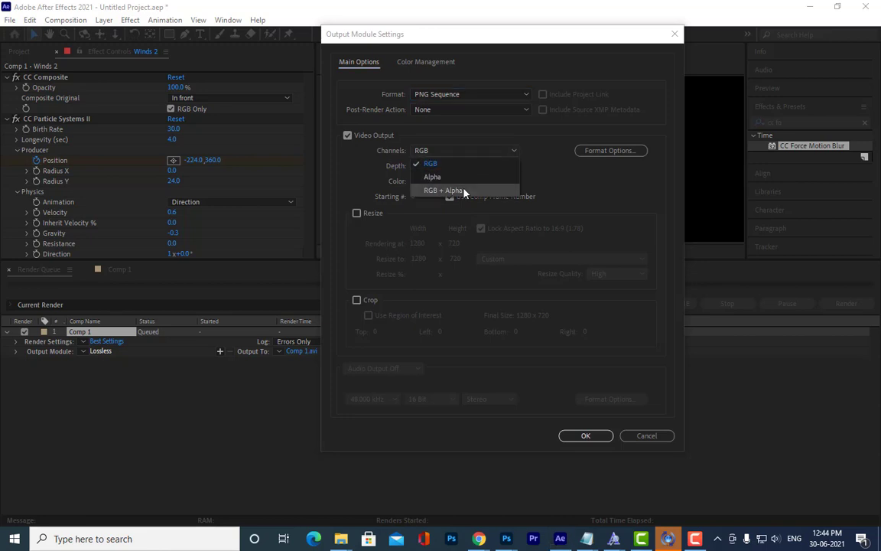
click(464, 191)
click(585, 435)
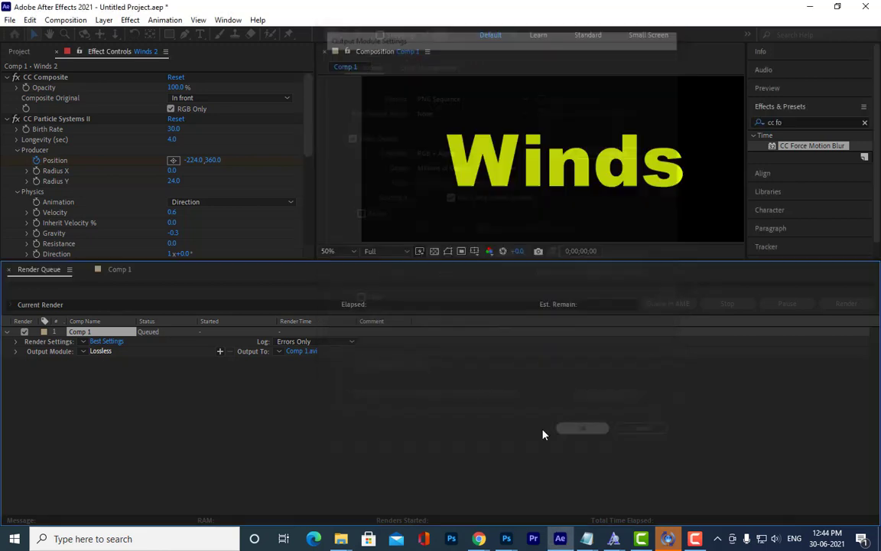
Create a folder named winds on New Volume (D:) as the render output location and open it
click(324, 351)
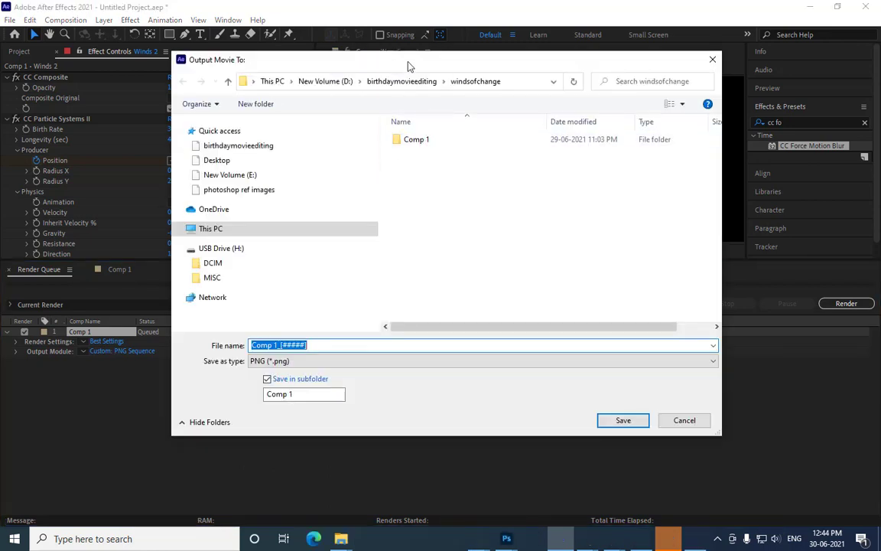
click(334, 91)
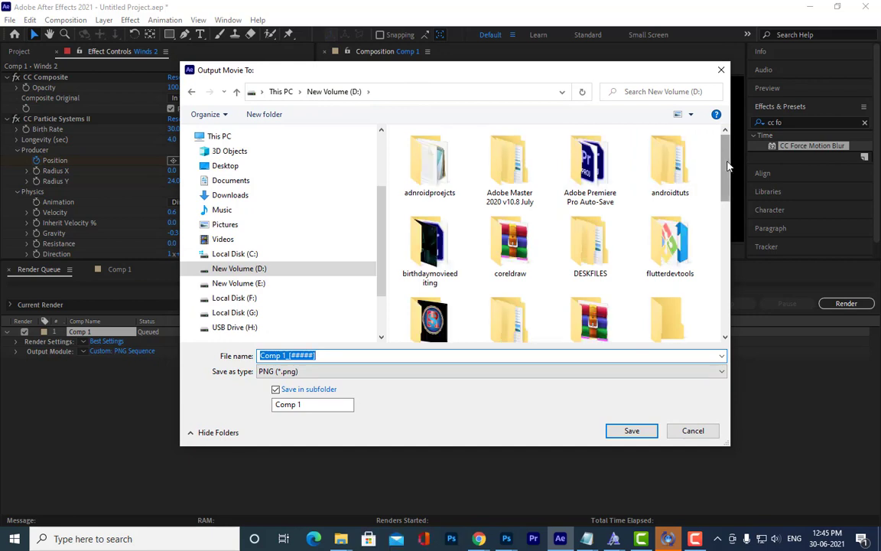
drag(725, 169, 706, 314)
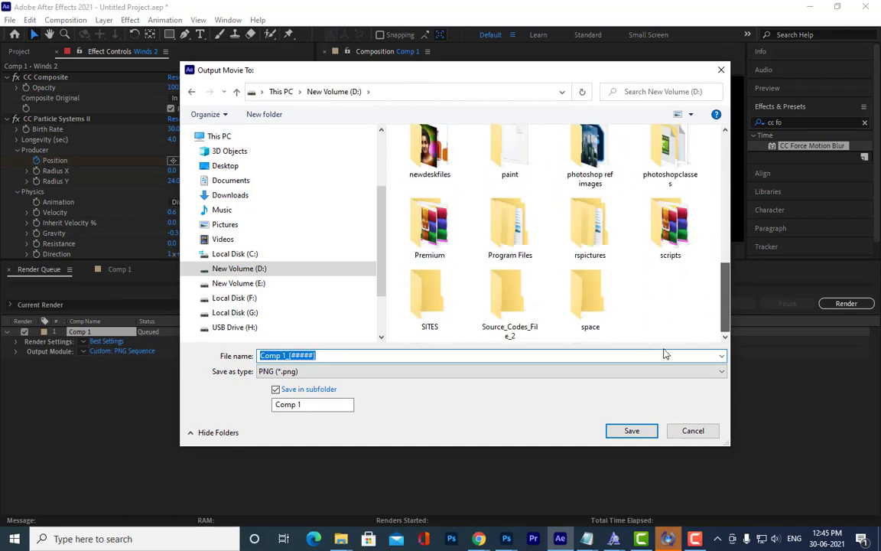
click(664, 299)
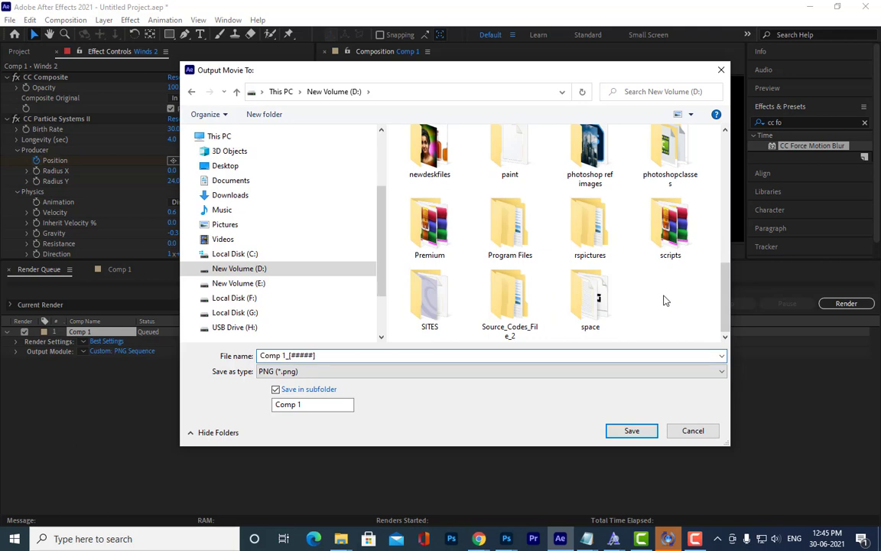
right_click(664, 299)
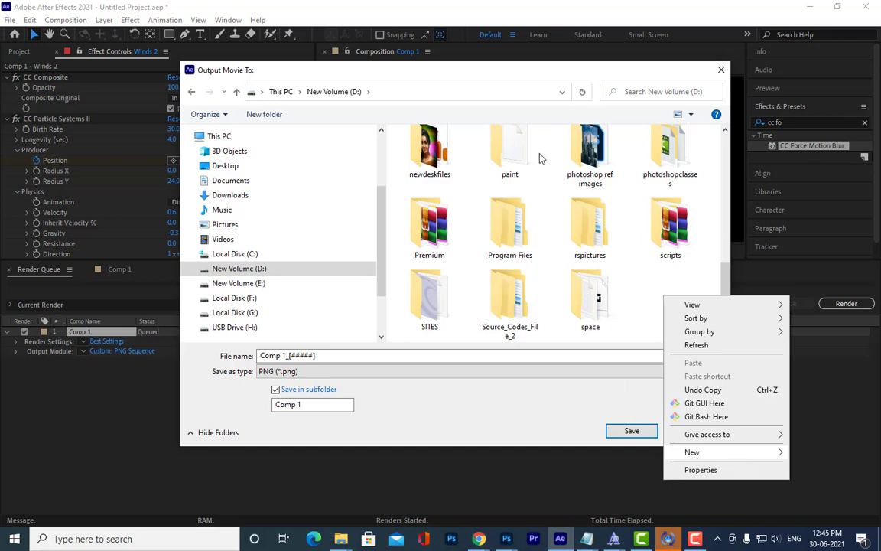
click(692, 453)
click(516, 231)
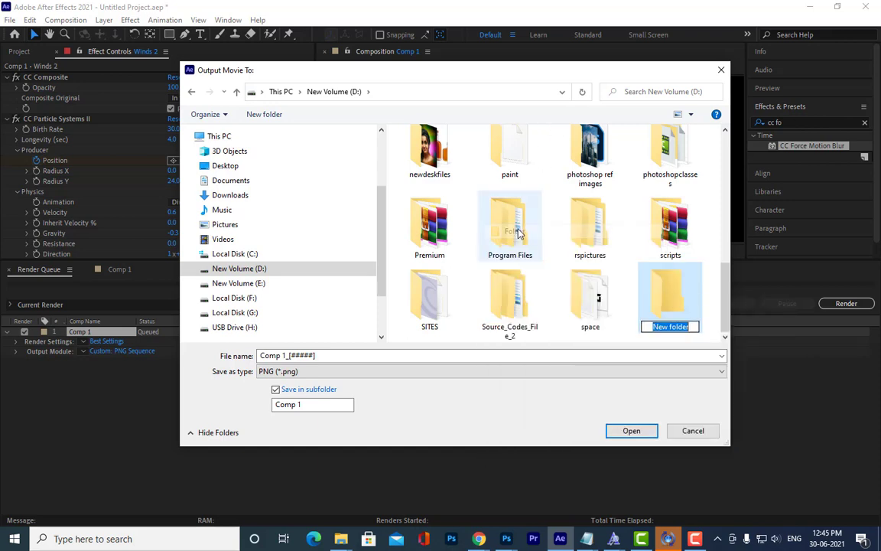
text(wind)
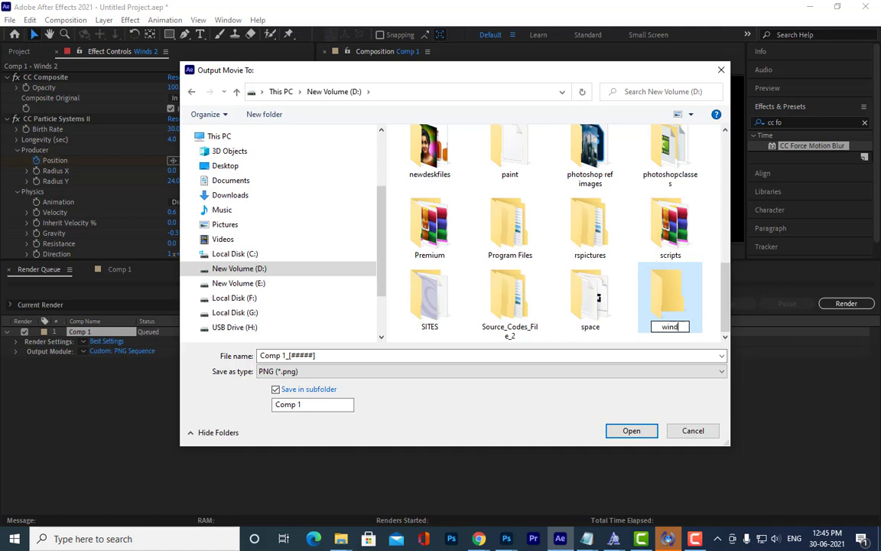
text(s)
key(Return)
double_click(686, 288)
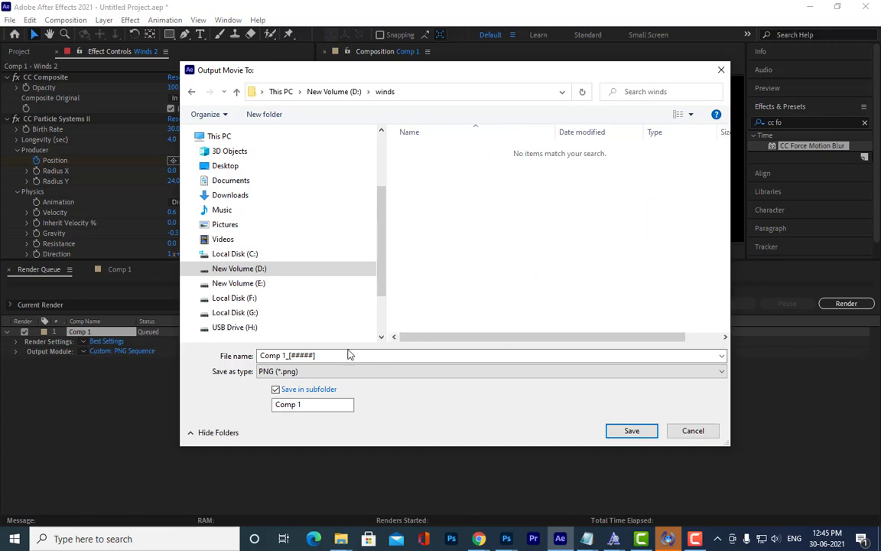
Save the output under the file name winds, keeping the Comp 1 subfolder, and render the sequence
text(winds)
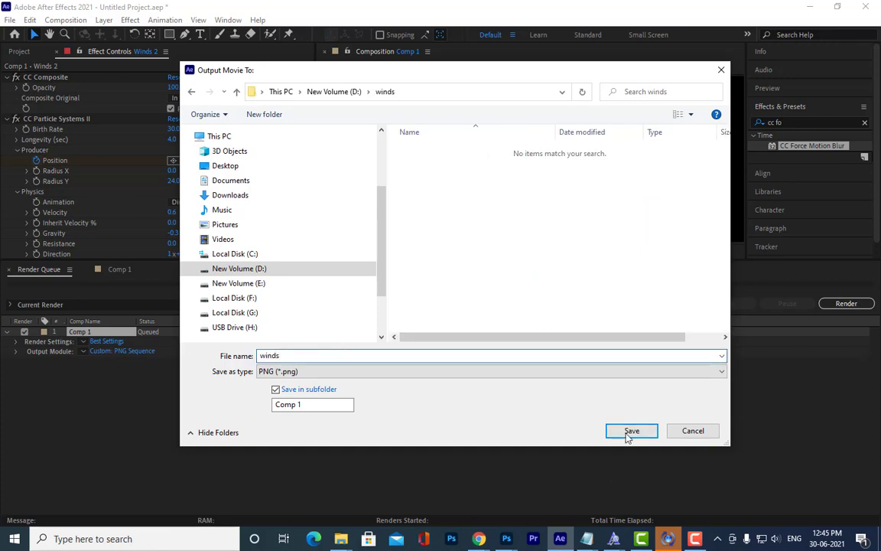
click(630, 432)
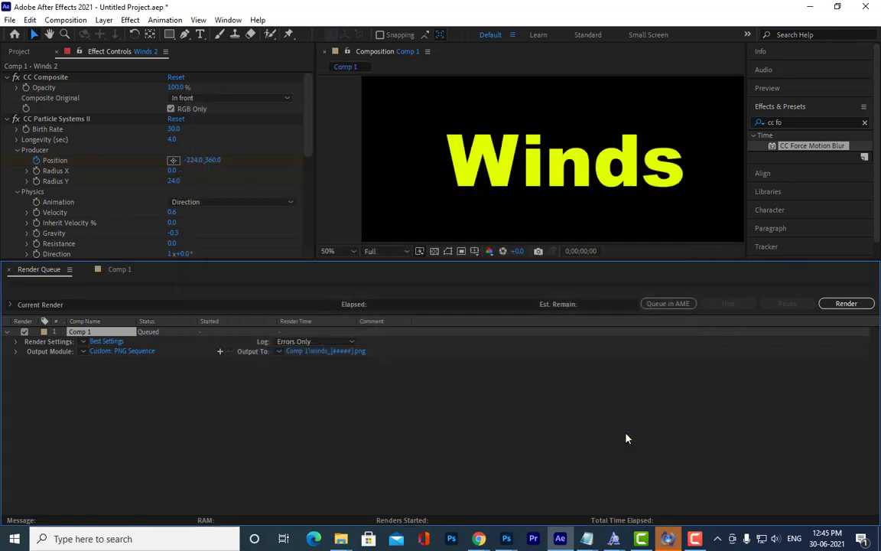
click(846, 305)
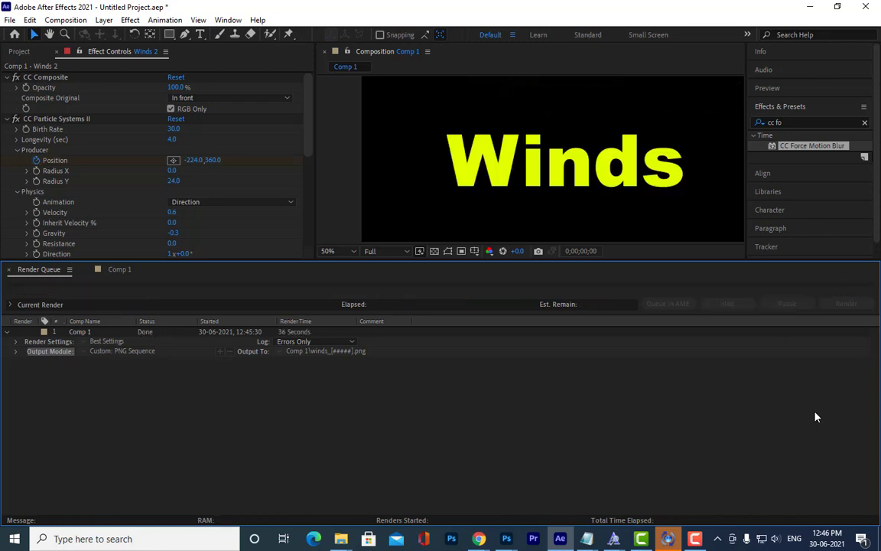
Return to the Comp 1 timeline, show the project items and enlarge the composition preview area
click(116, 272)
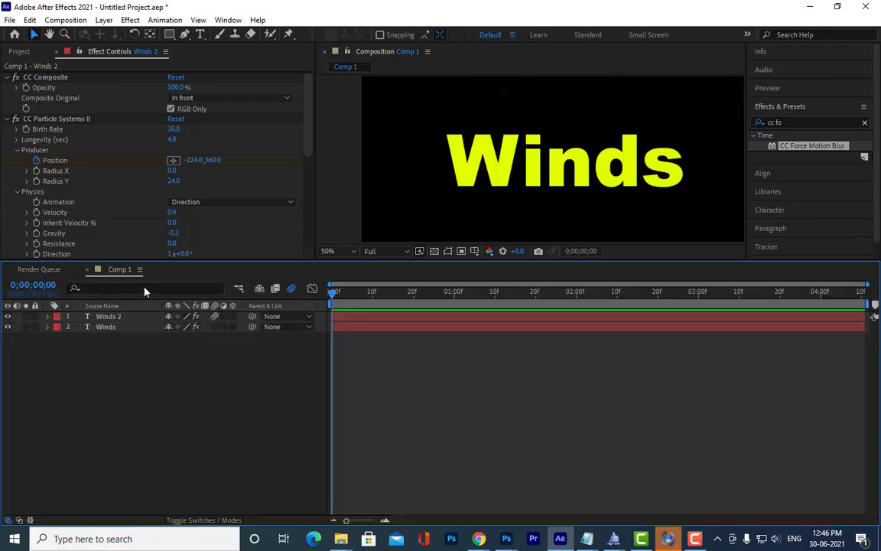
click(13, 53)
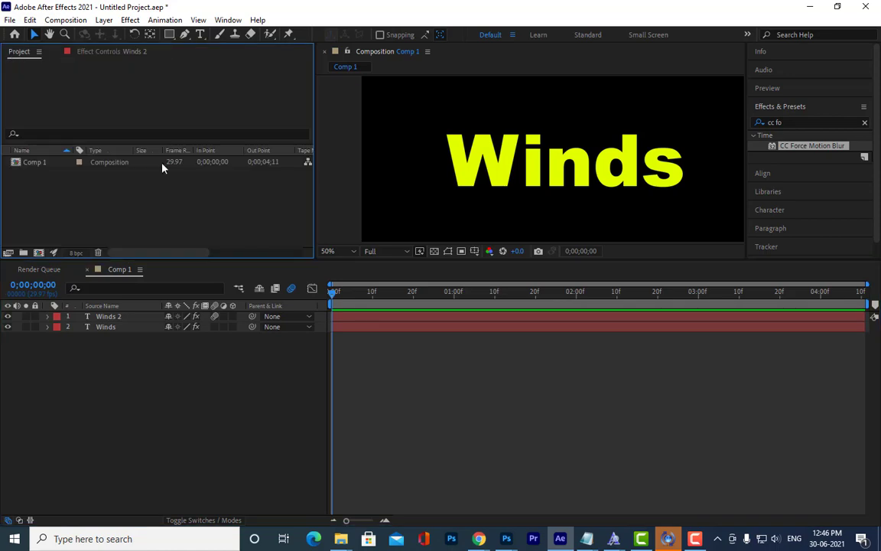
drag(438, 261, 439, 354)
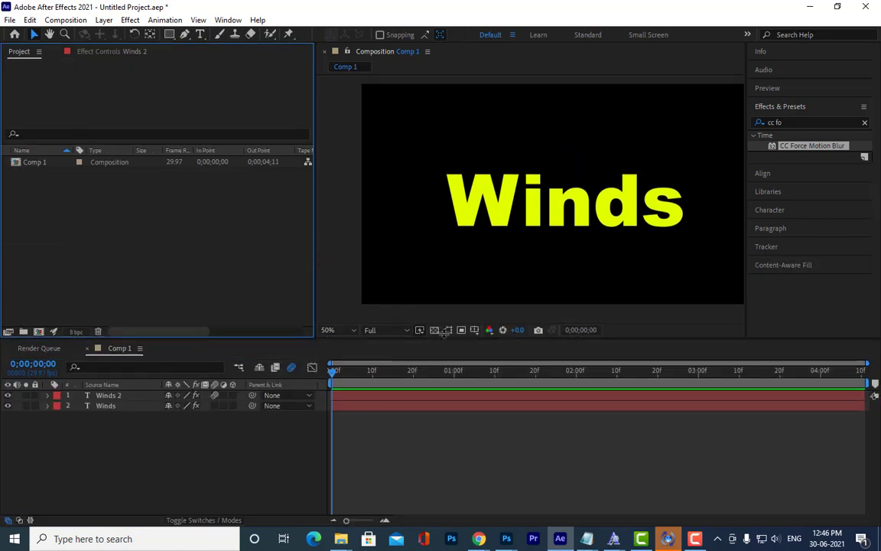
double_click(127, 199)
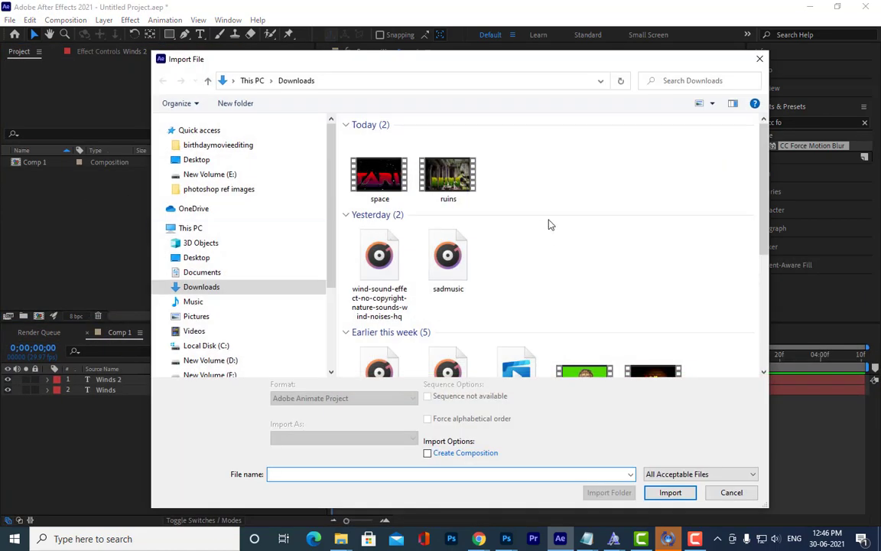
scroll(548, 223, down, 10)
scroll(633, 247, up, 5)
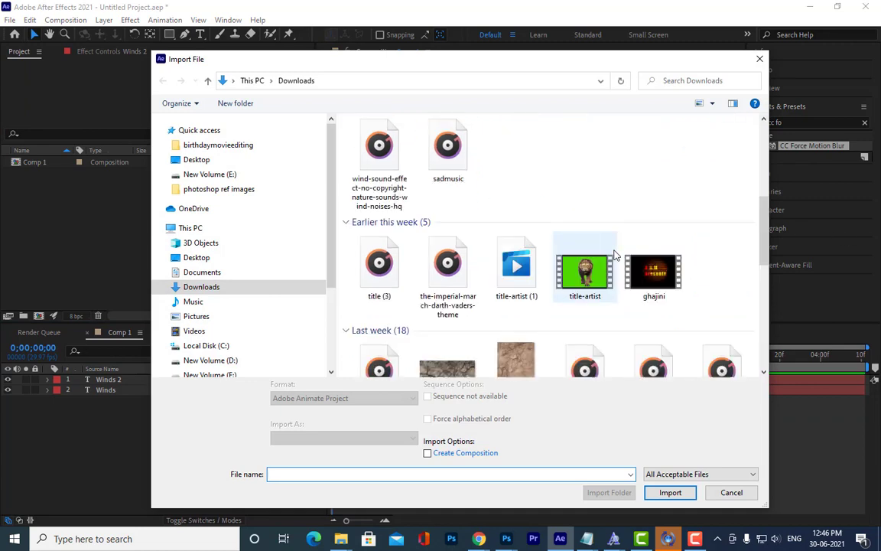
scroll(690, 184, down, 5)
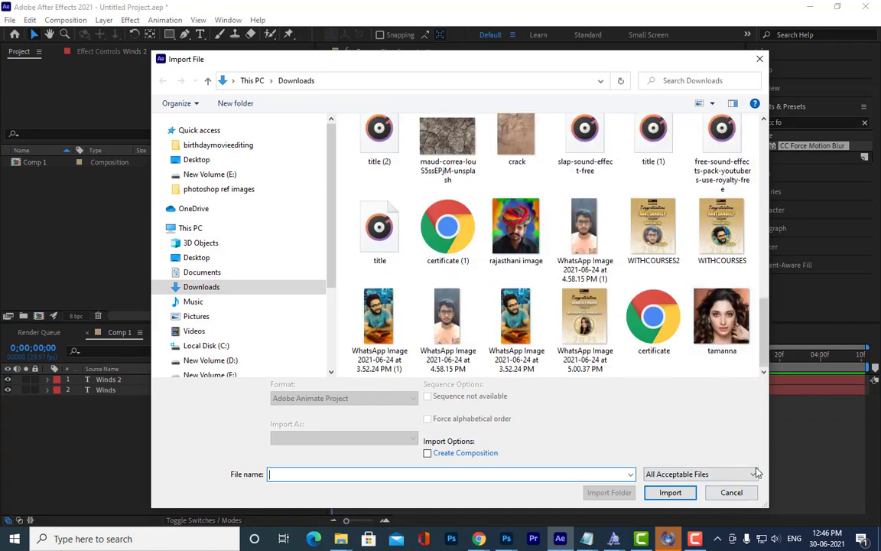
click(728, 492)
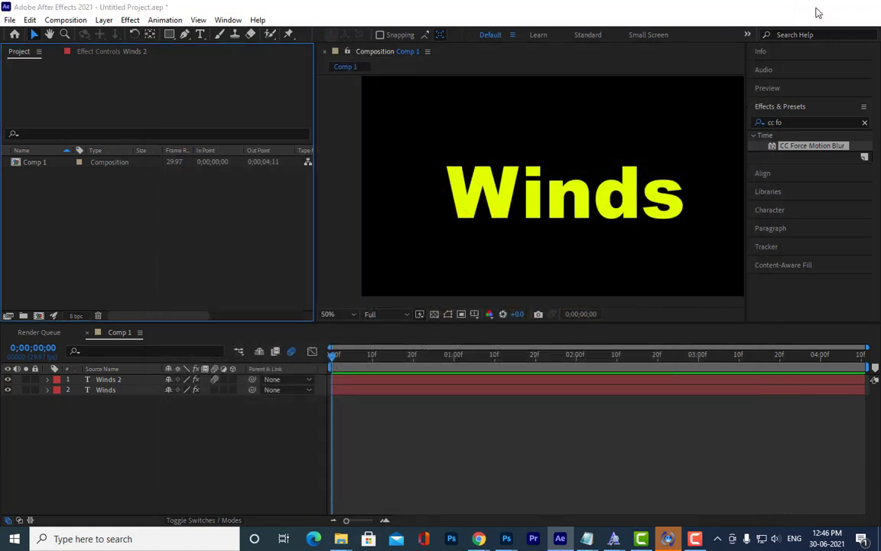
Switch to Chrome, search Google Images for "desert wind" in a new tab, and open the preview of the rove.me rocky mountain image
click(810, 8)
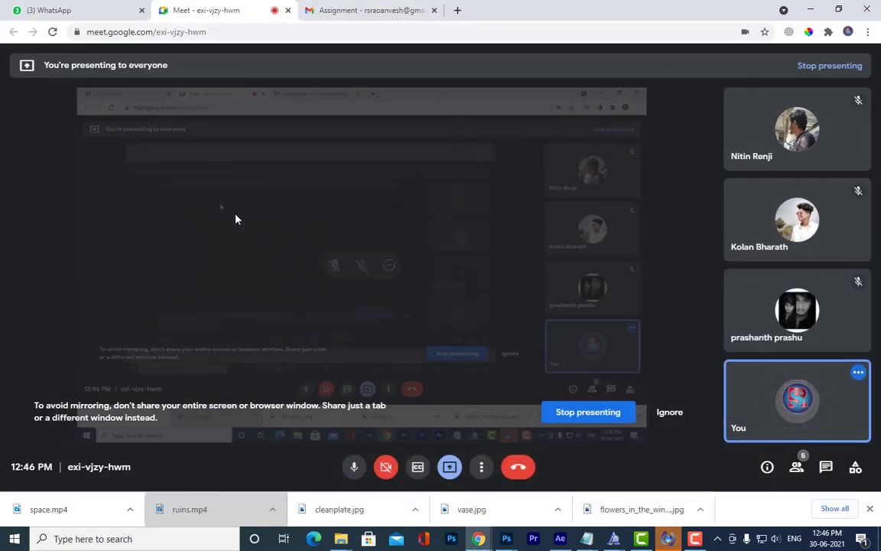
click(458, 12)
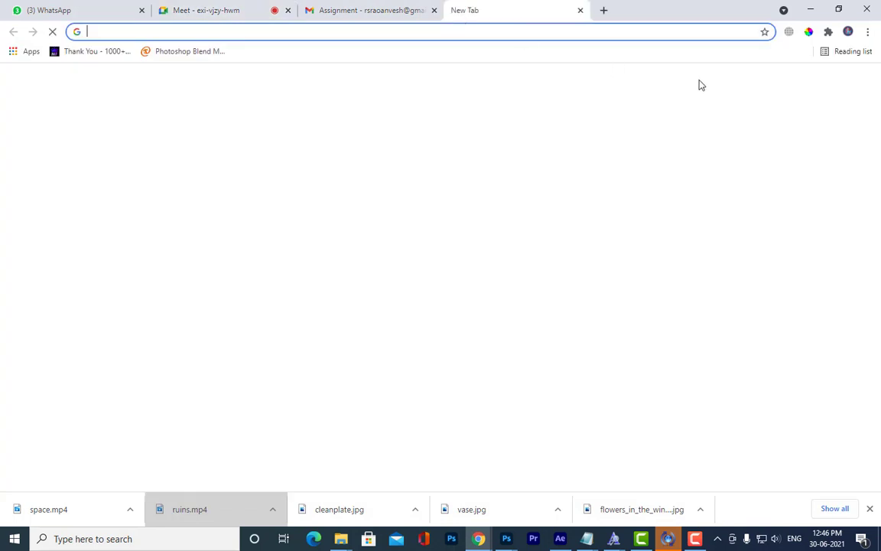
click(799, 85)
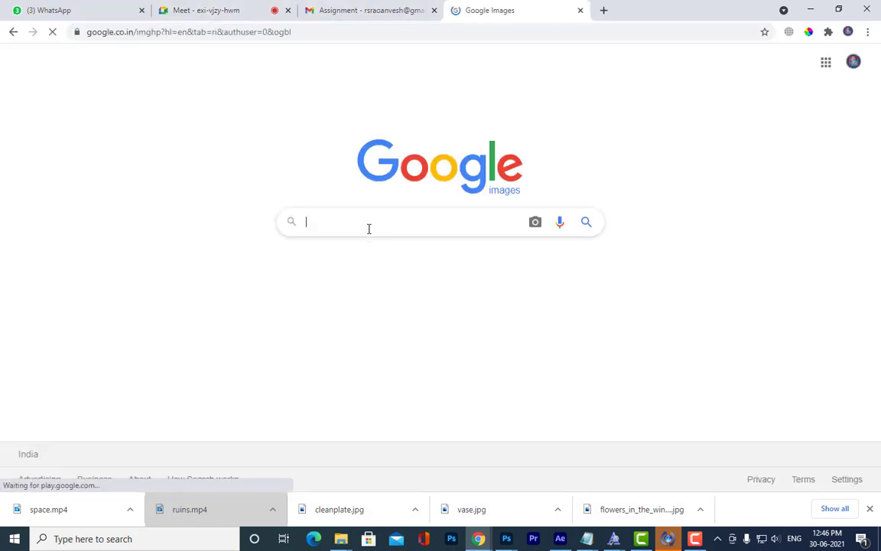
click(368, 228)
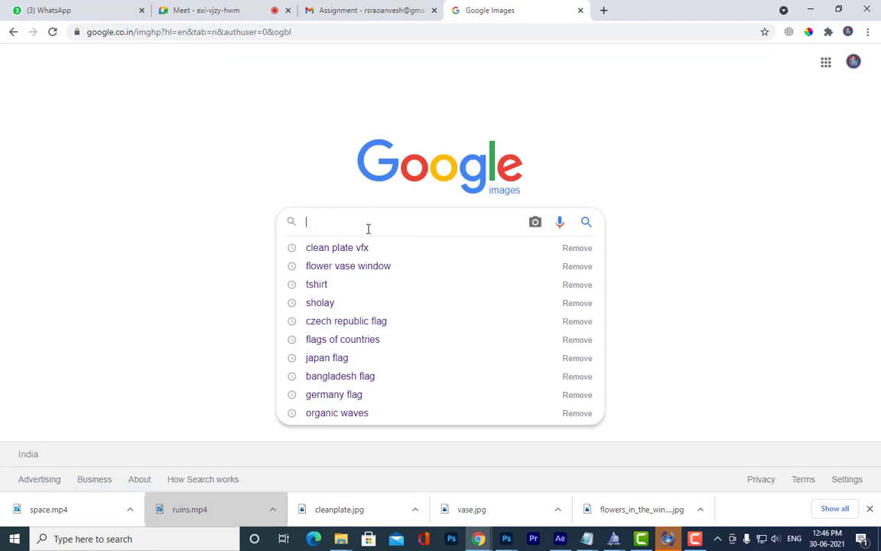
text(wi)
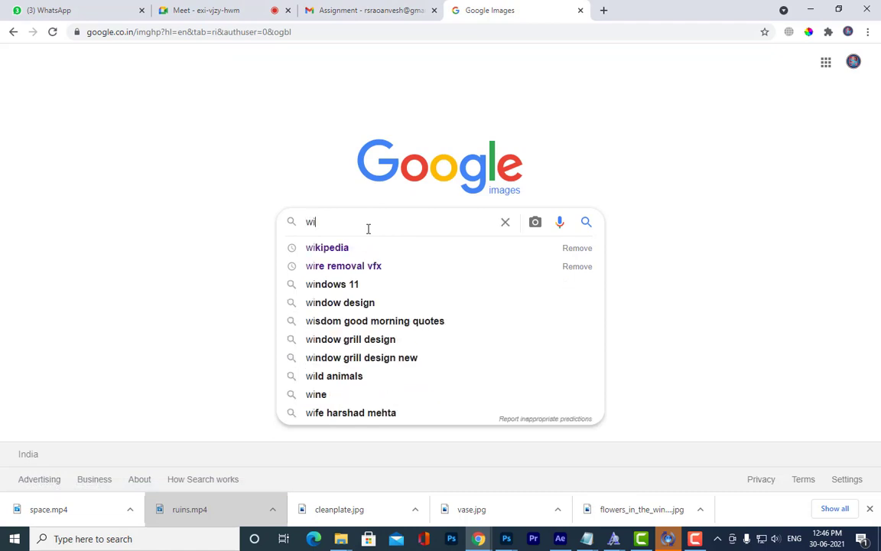
key(BackSpace)
key(BackSpace)
text(deser)
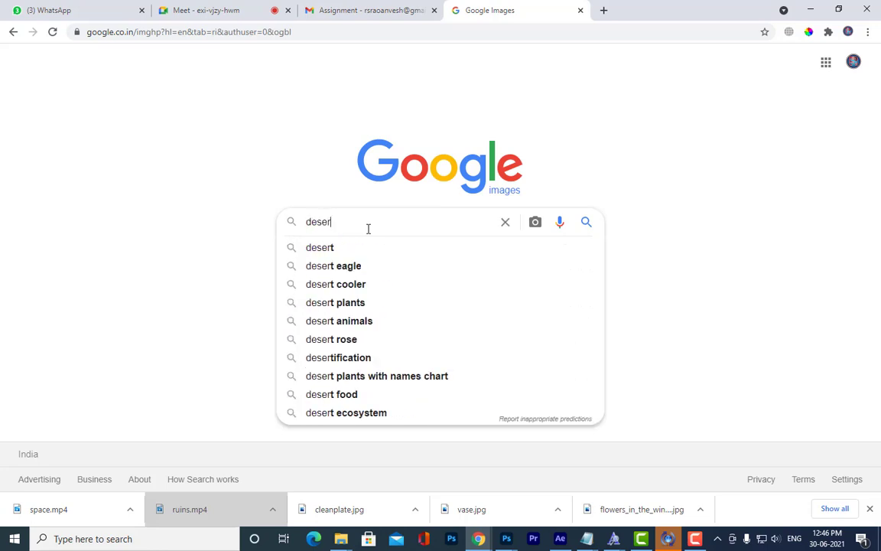
text(t wind)
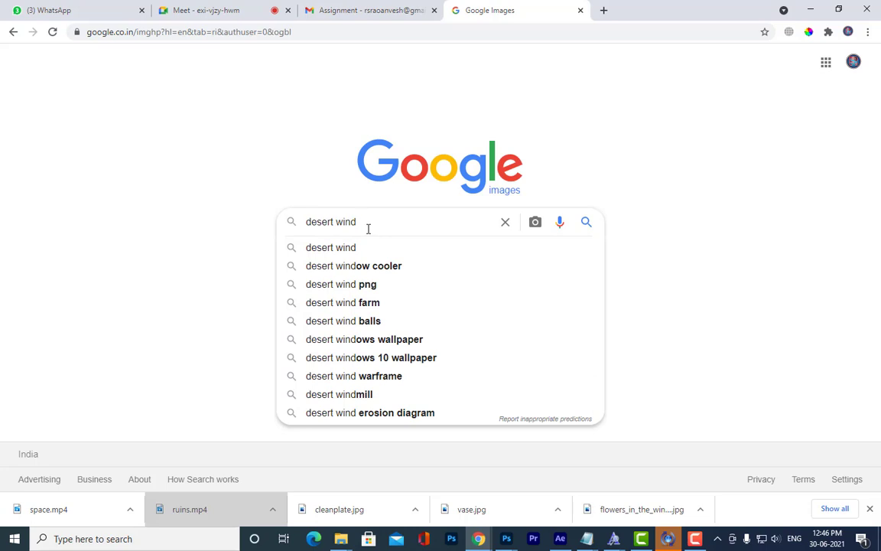
key(Return)
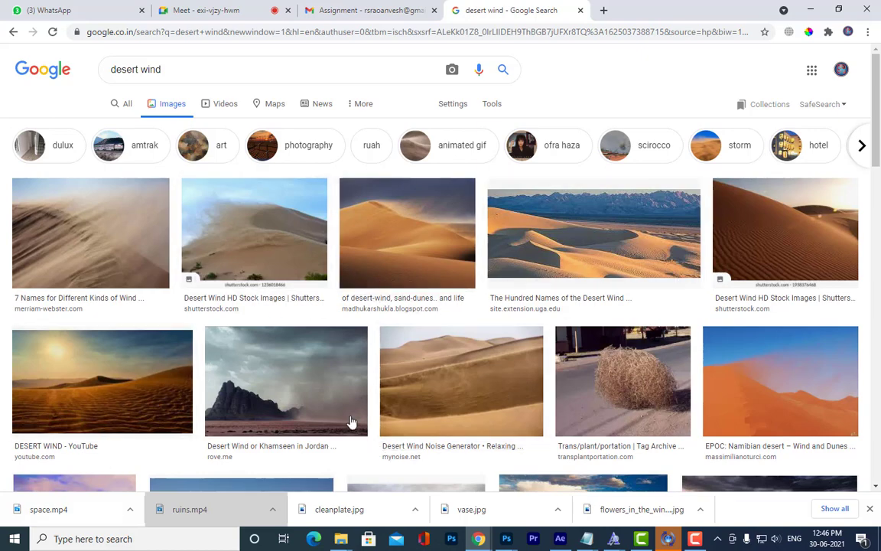
click(324, 390)
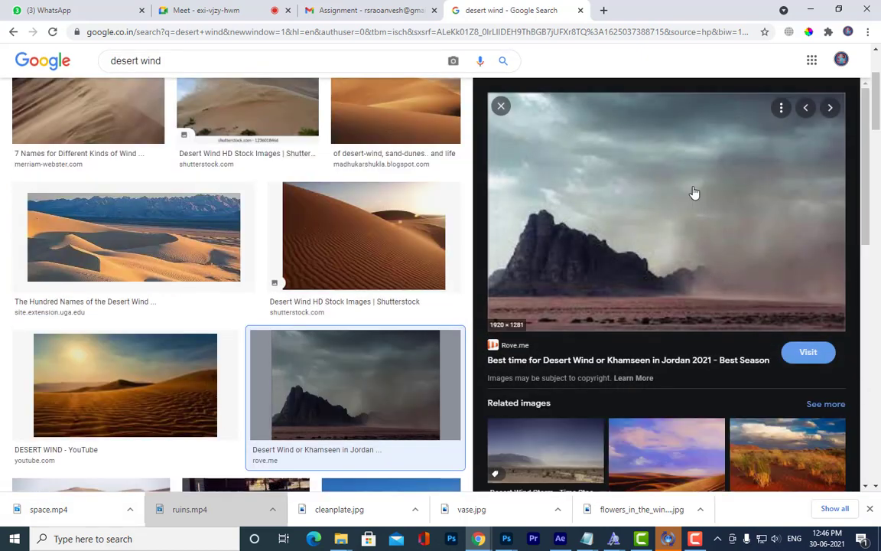
Save the previewed rocky desert image to the Desktop as a JPEG named wind
right_click(693, 193)
click(787, 327)
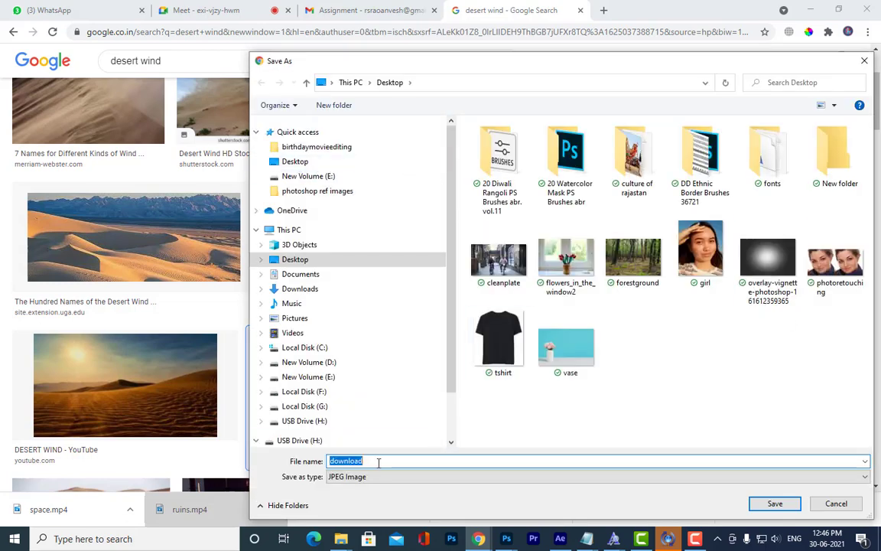
text(wind)
click(775, 504)
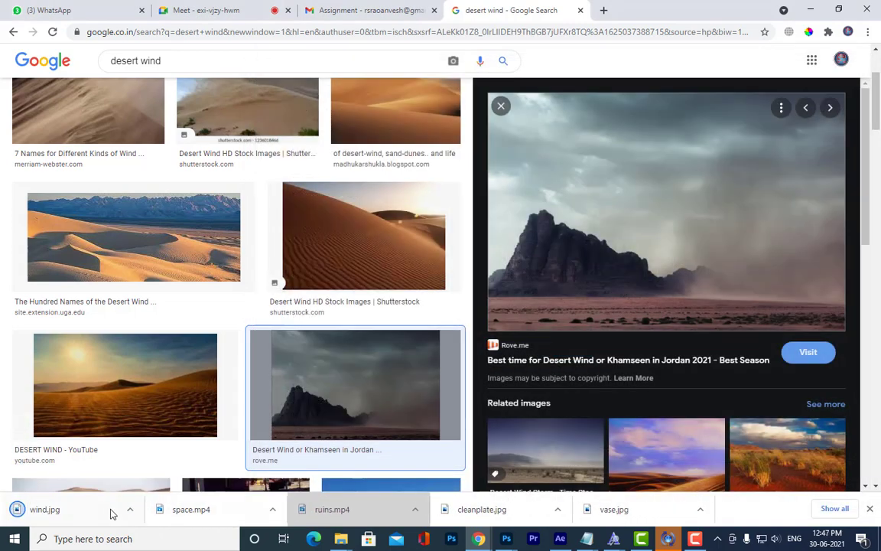
Show the downloaded wind.jpg in its folder, then minimize the folder window
click(130, 508)
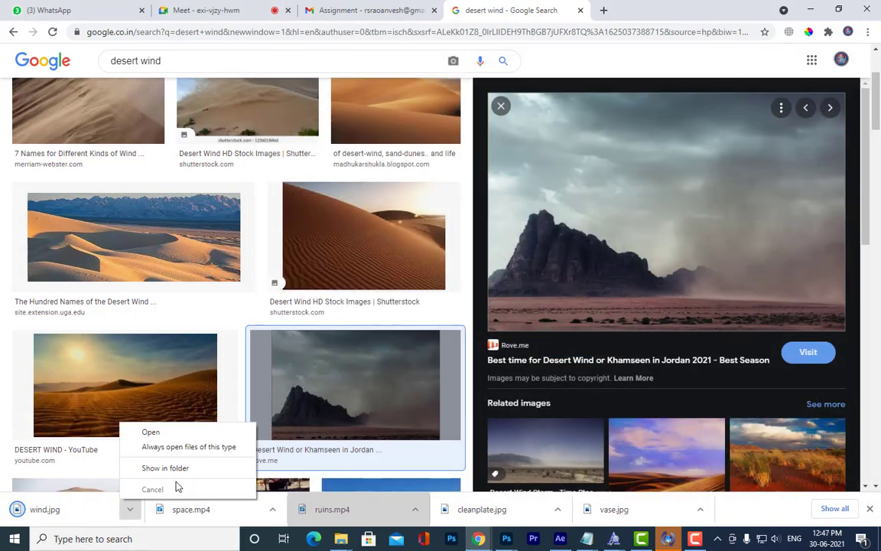
click(187, 469)
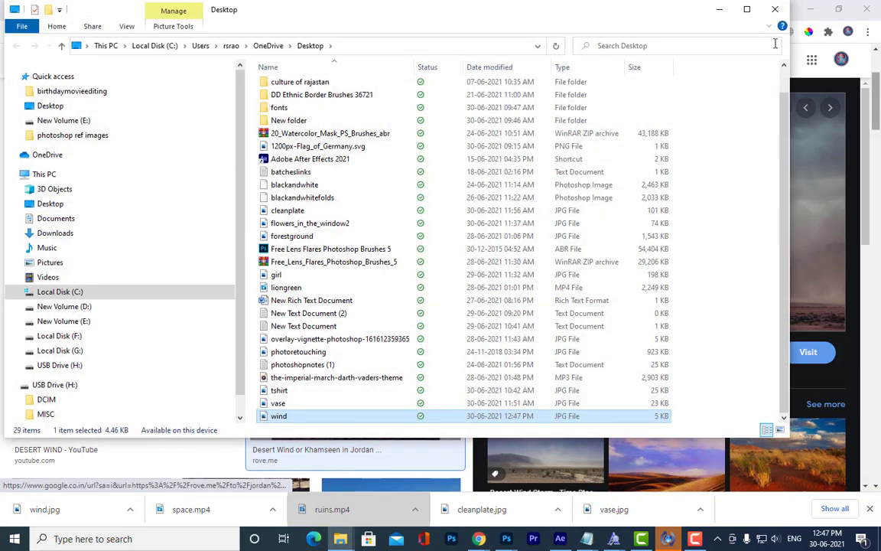
click(720, 16)
Switch to After Effects and import wind.jpg from the Desktop as footage
click(505, 539)
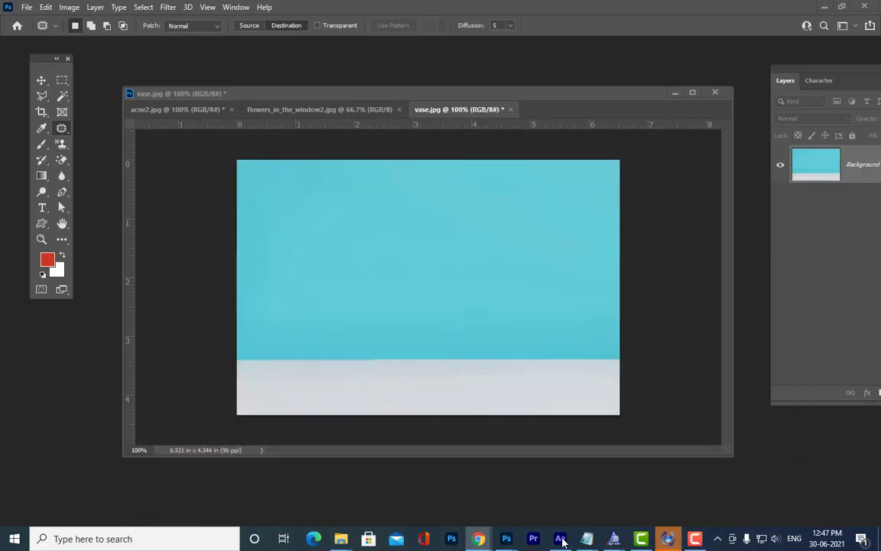
click(560, 540)
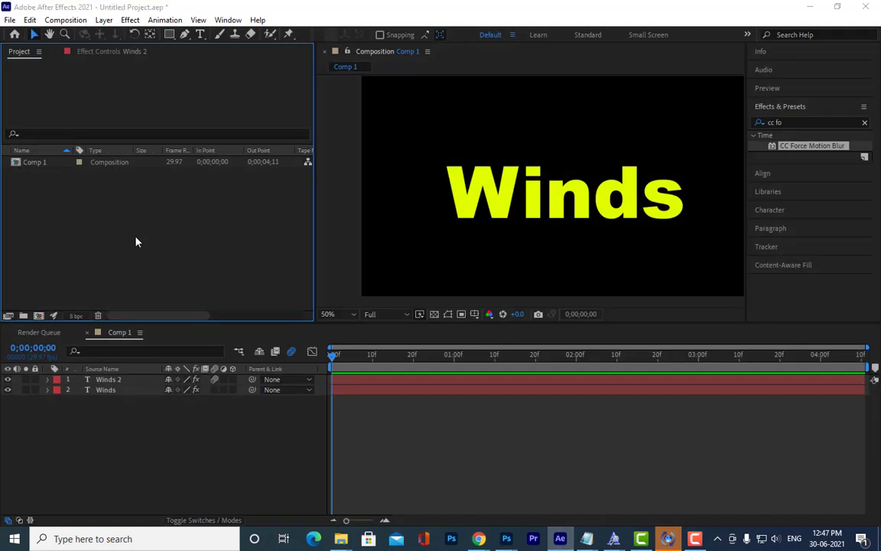
double_click(136, 242)
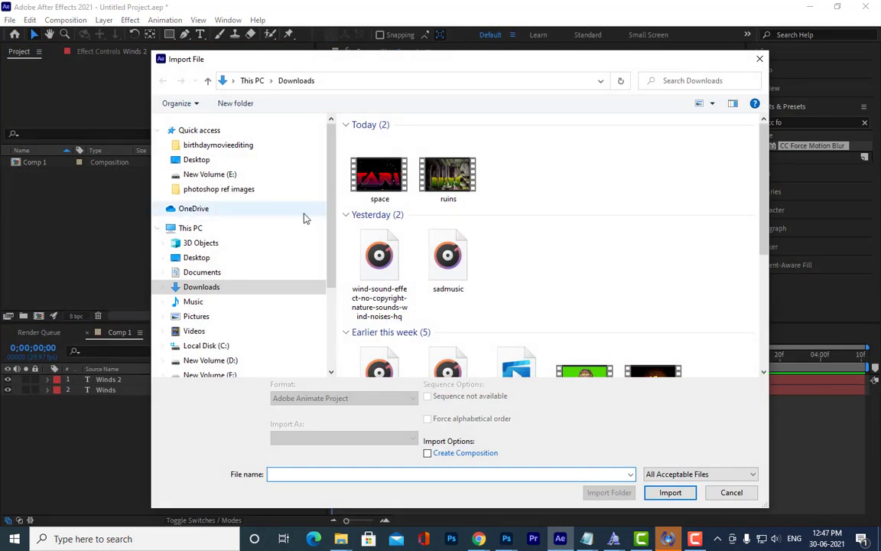
click(200, 161)
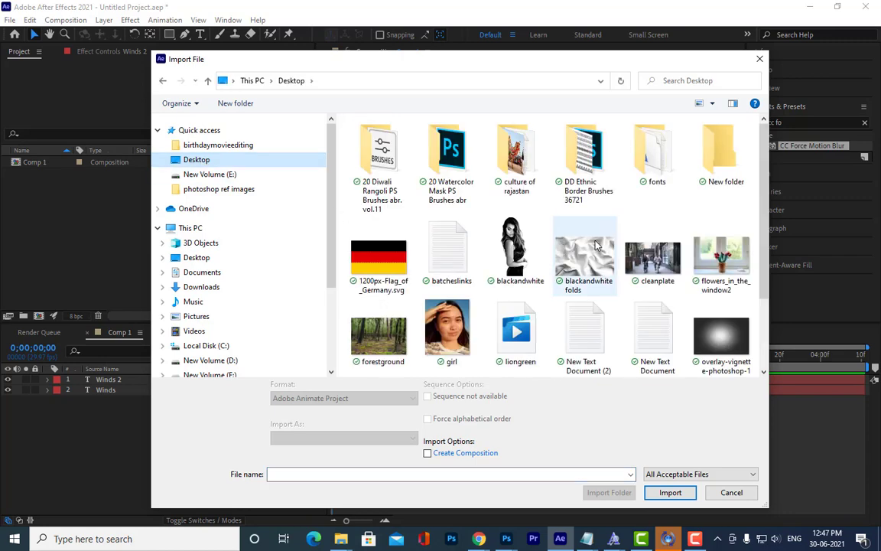
scroll(605, 248, down, 3)
click(727, 313)
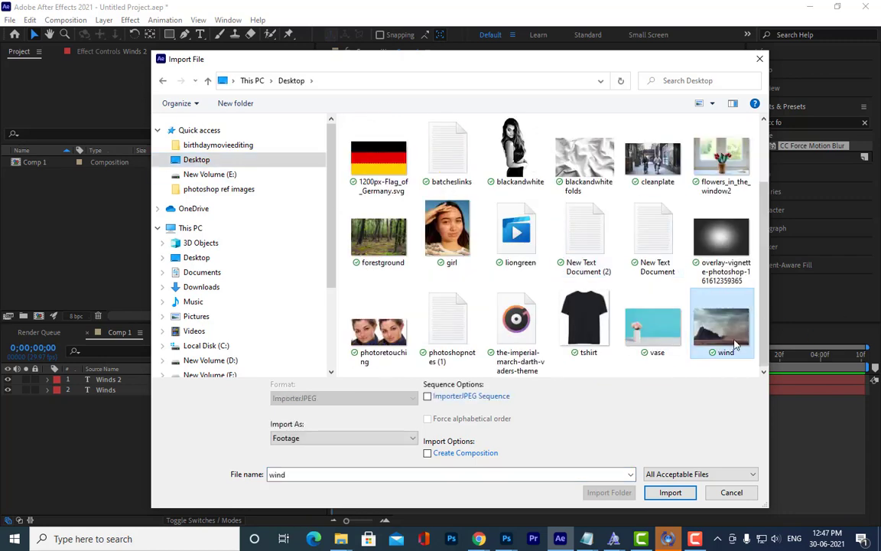
click(669, 492)
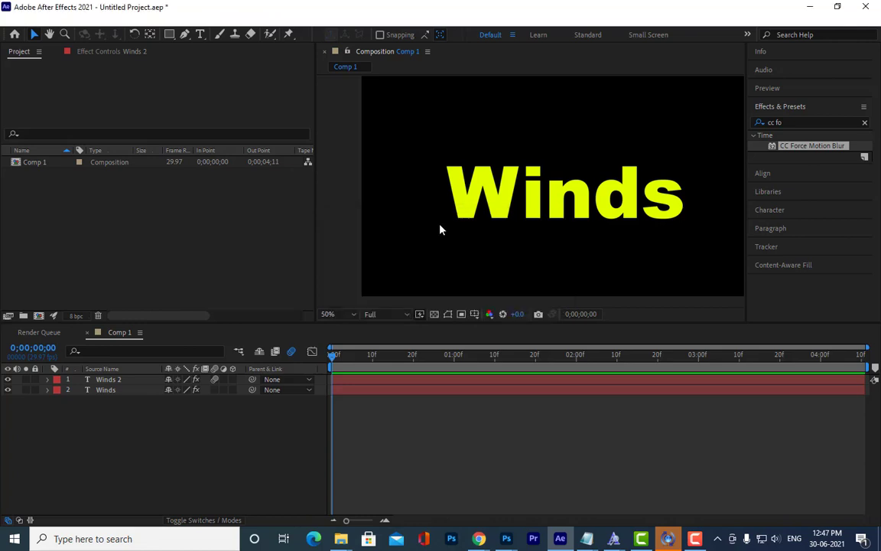
click(60, 204)
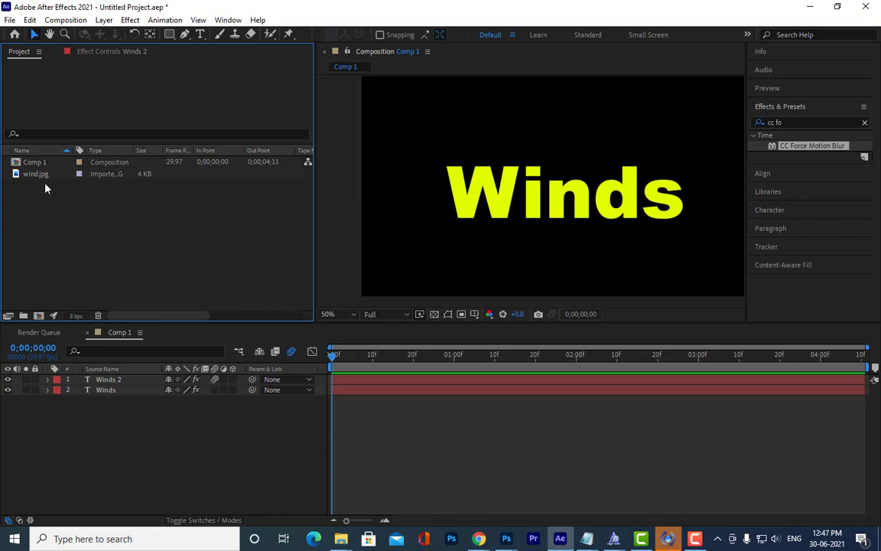
Create a new composition from the wind.jpg footage
click(36, 175)
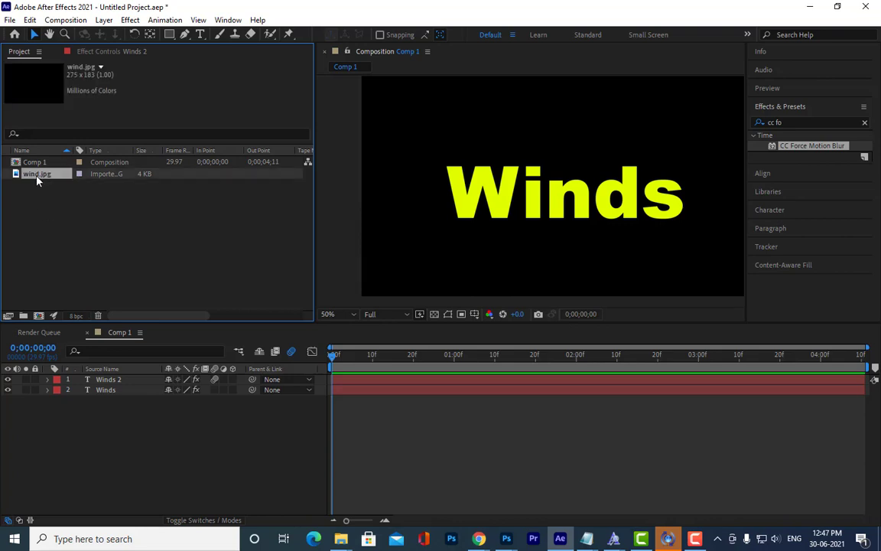
drag(36, 174, 38, 315)
scroll(540, 211, up, 4)
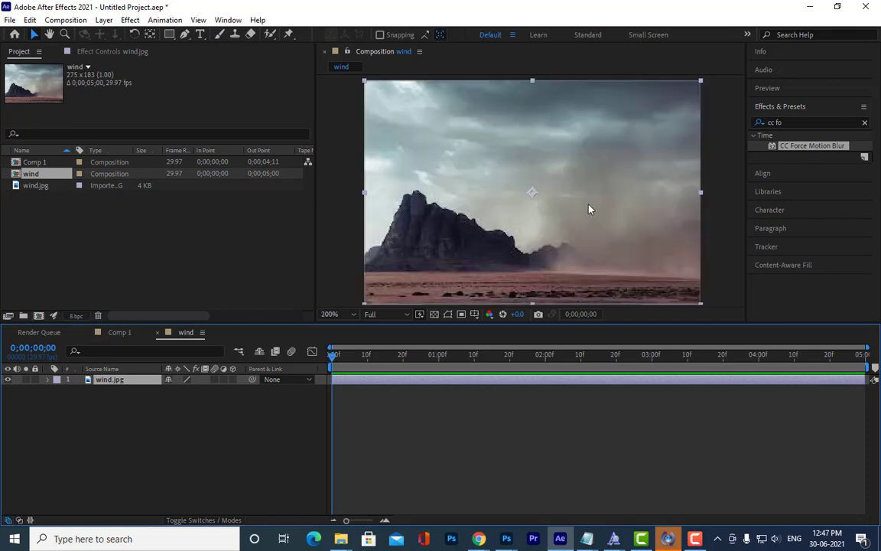
scroll(592, 206, down, 2)
scroll(591, 208, up, 4)
scroll(592, 208, down, 2)
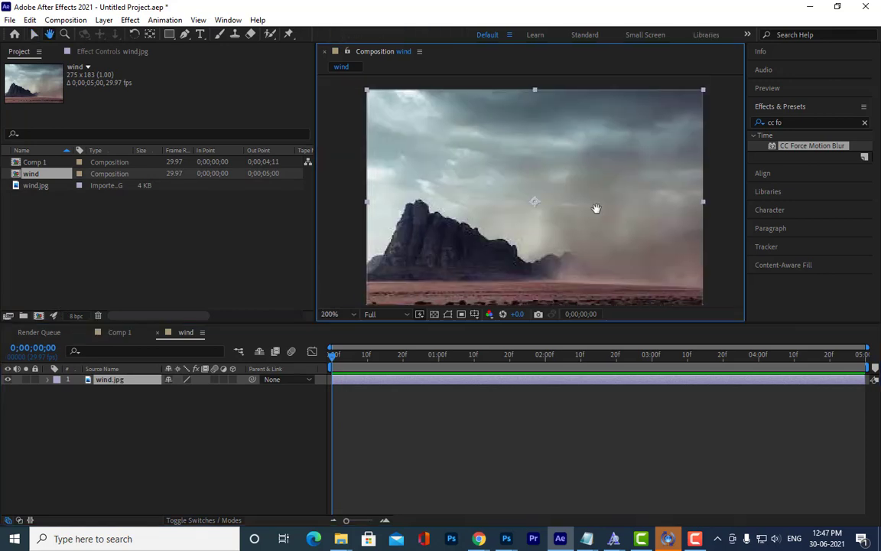
click(160, 442)
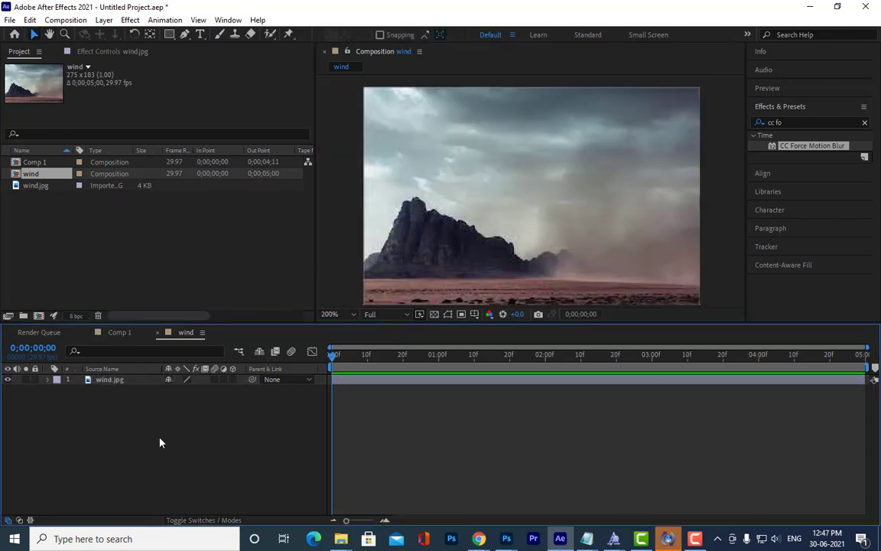
click(590, 175)
Import the rendered frames from winds\Comp 1 on New Volume (D:) as a PNG sequence, starting with winds_00000
double_click(143, 250)
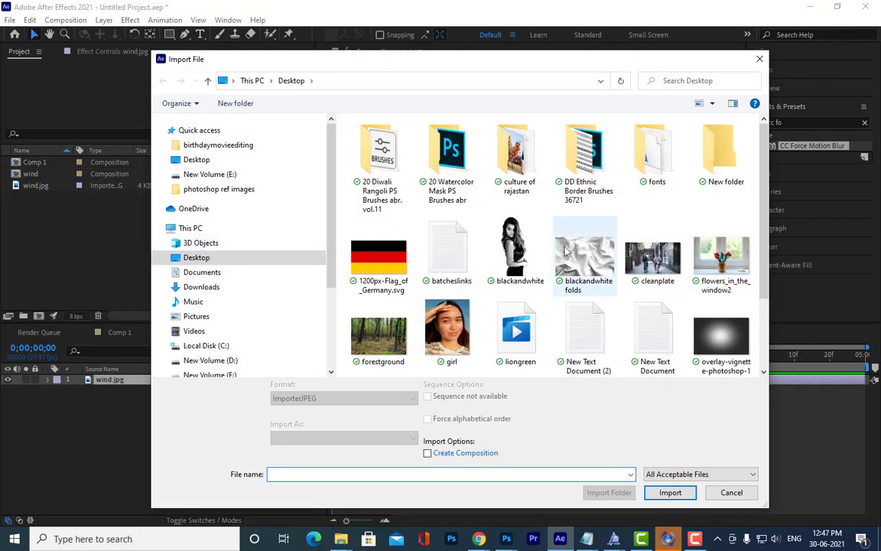
scroll(566, 252, down, 2)
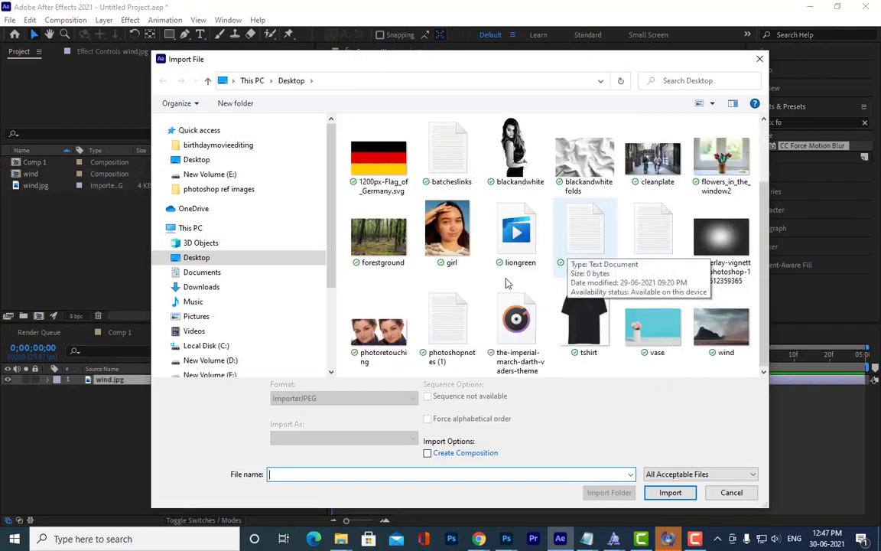
click(233, 362)
scroll(626, 252, down, 5)
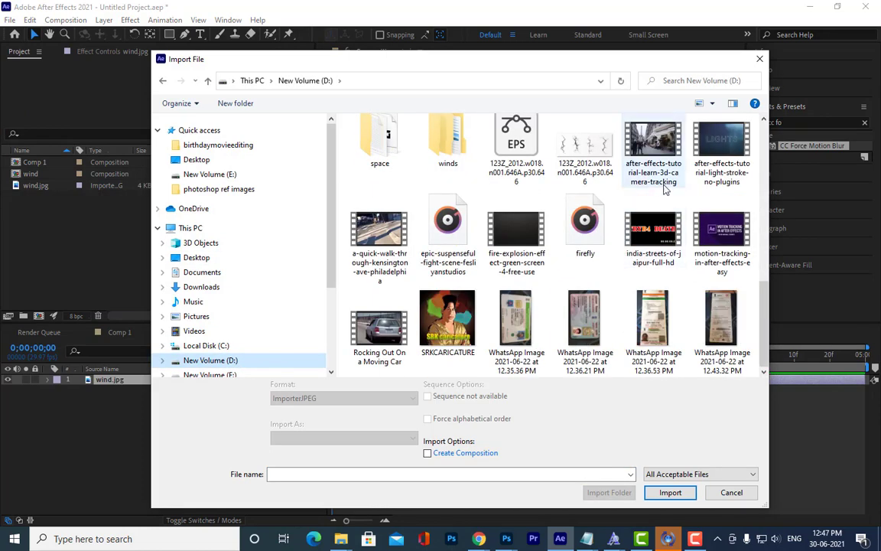
scroll(666, 189, up, 2)
double_click(403, 280)
click(369, 140)
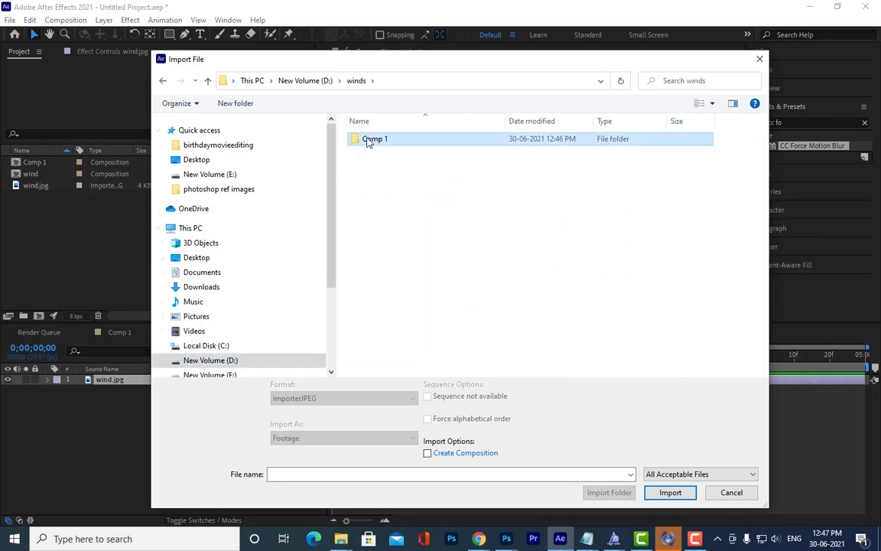
double_click(368, 140)
click(380, 160)
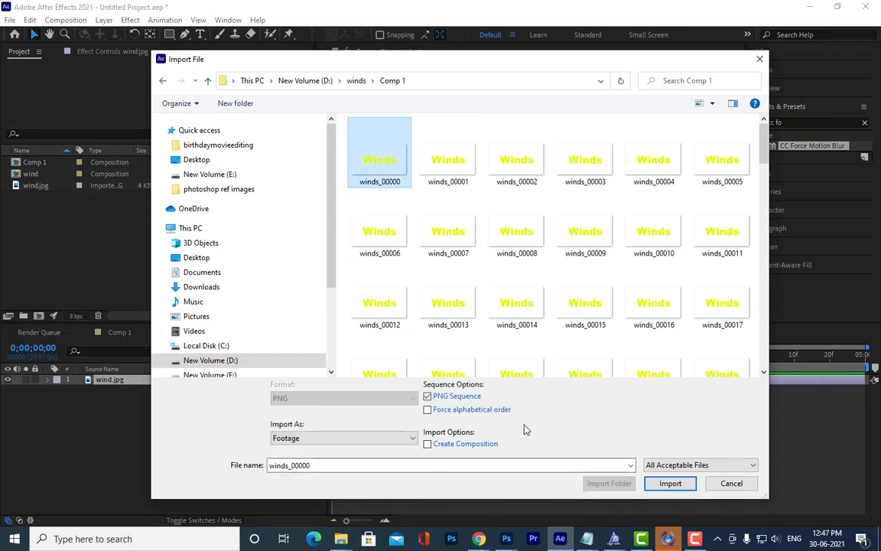
click(671, 484)
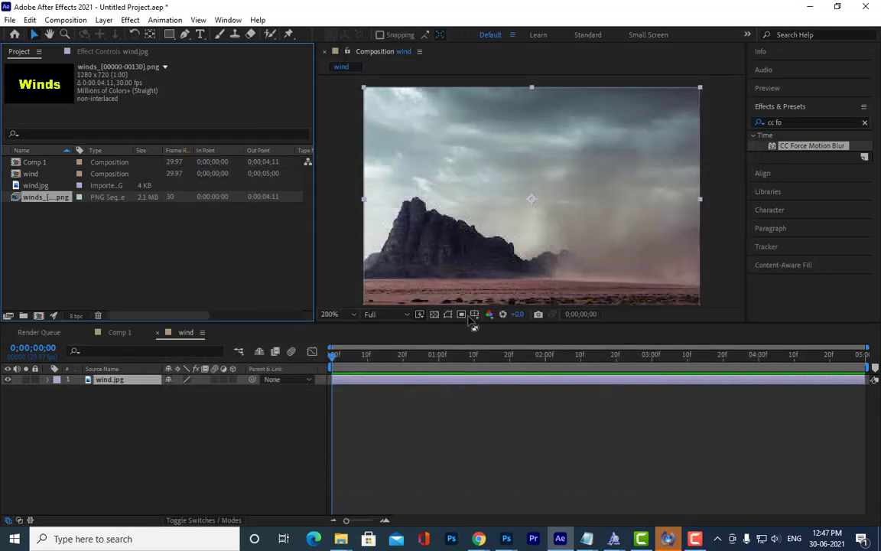
Place the winds PNG sequence above wind.jpg at 15% scale and play back the wind composition
drag(37, 200, 109, 380)
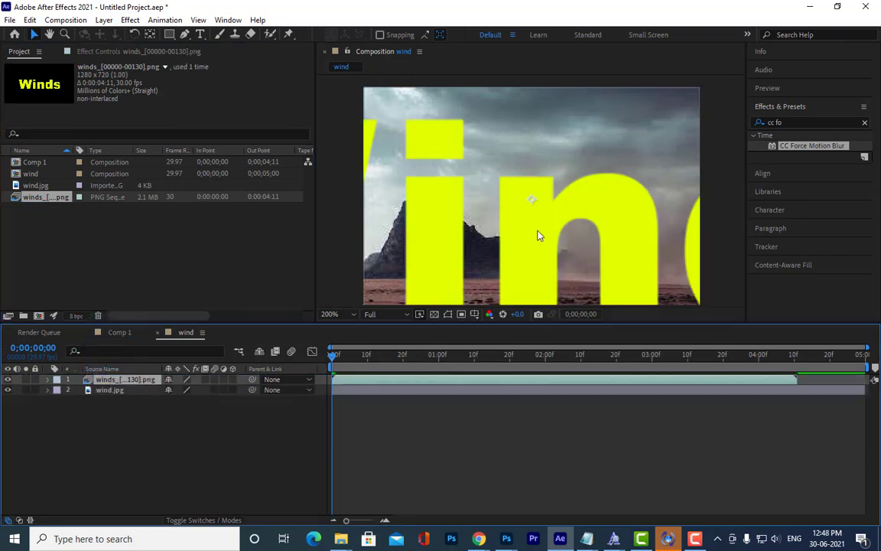
key(s)
drag(202, 391, 181, 462)
click(181, 462)
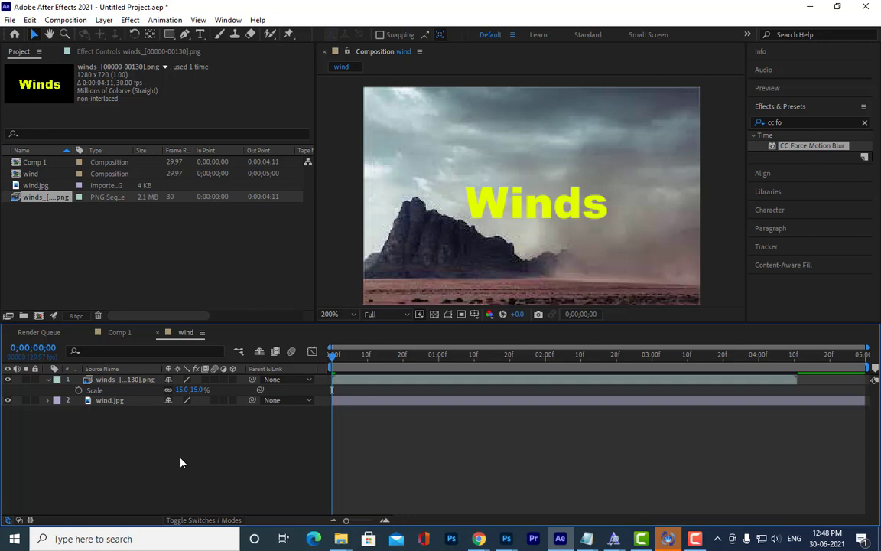
key(space)
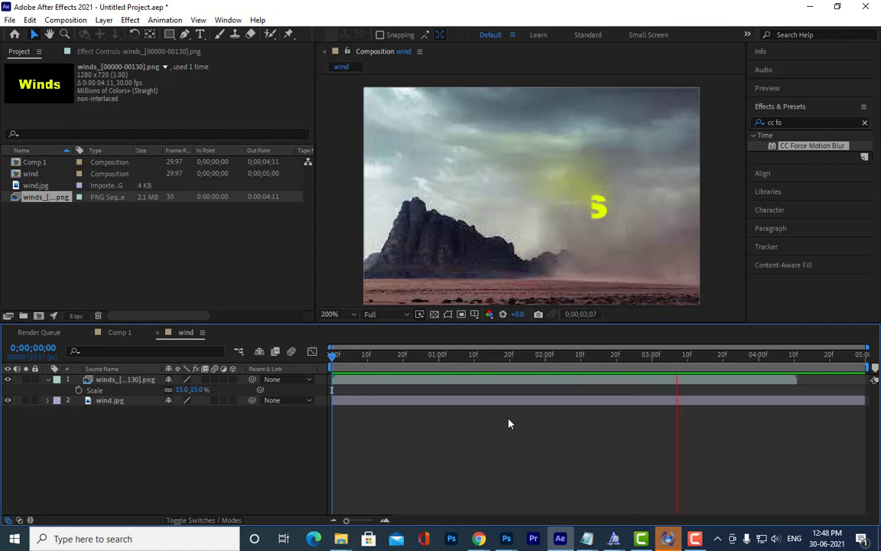
key(space)
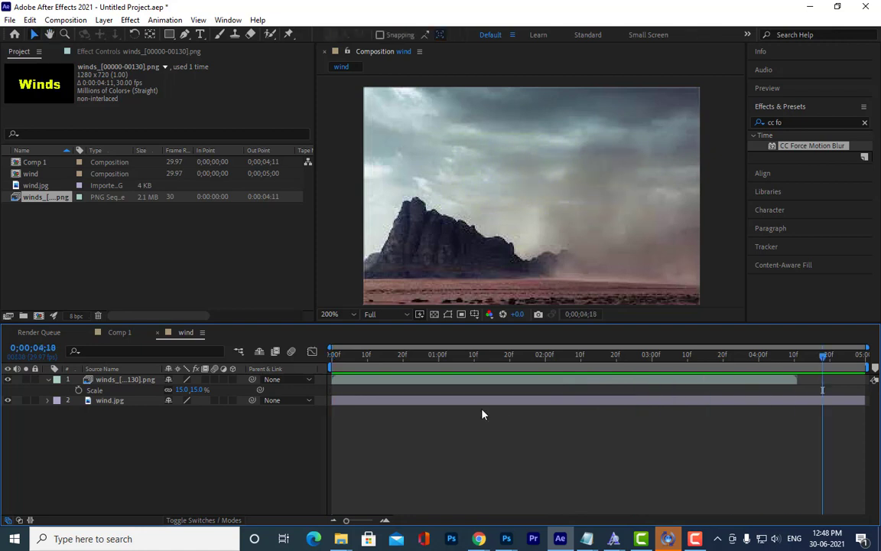
Create a composition-sized solid in deep red (5C0303) directly above the wind.jpg layer
click(114, 402)
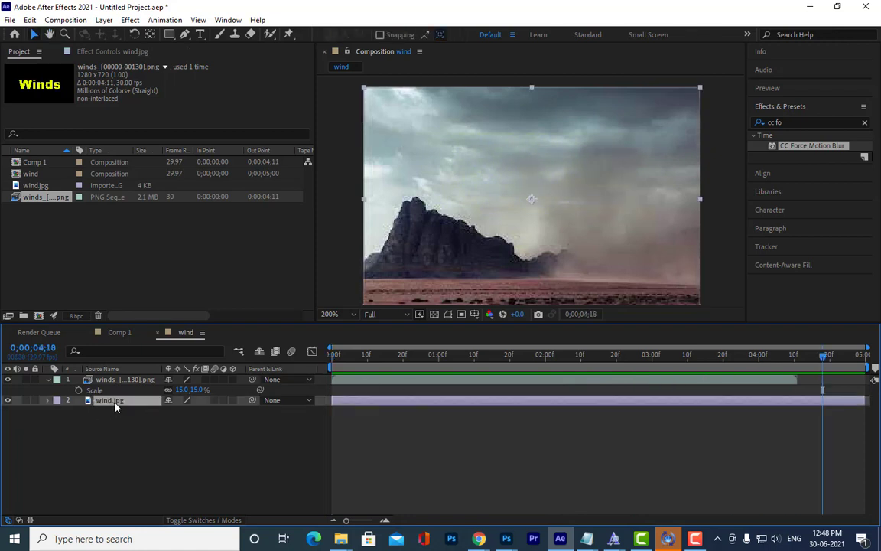
right_click(206, 428)
mouse_move(277, 298)
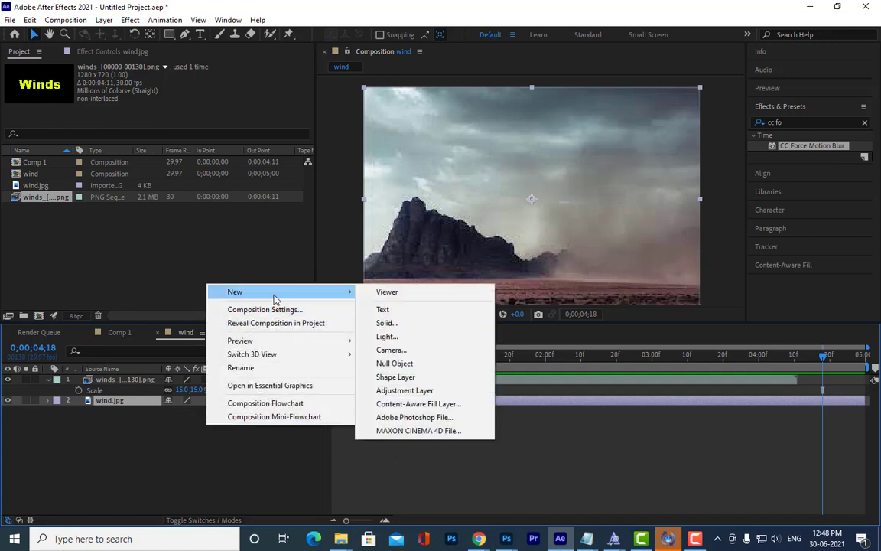
click(405, 327)
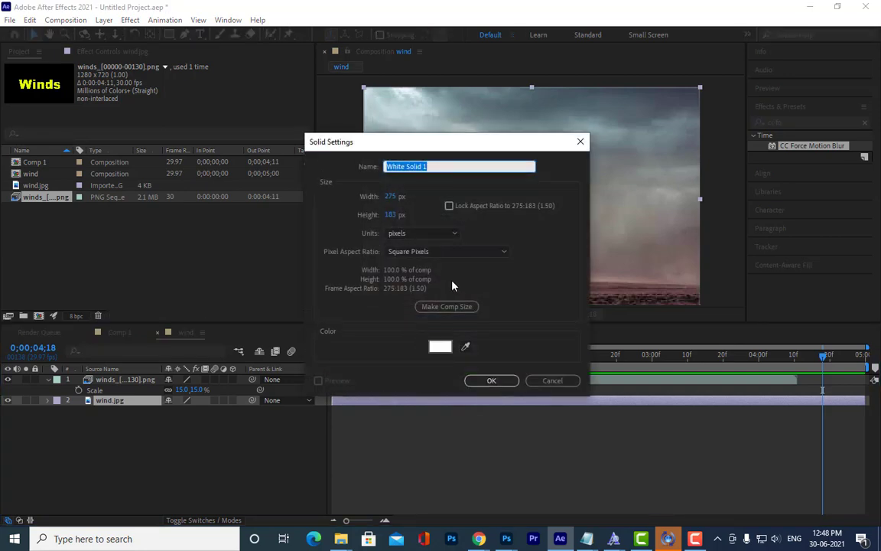
click(440, 346)
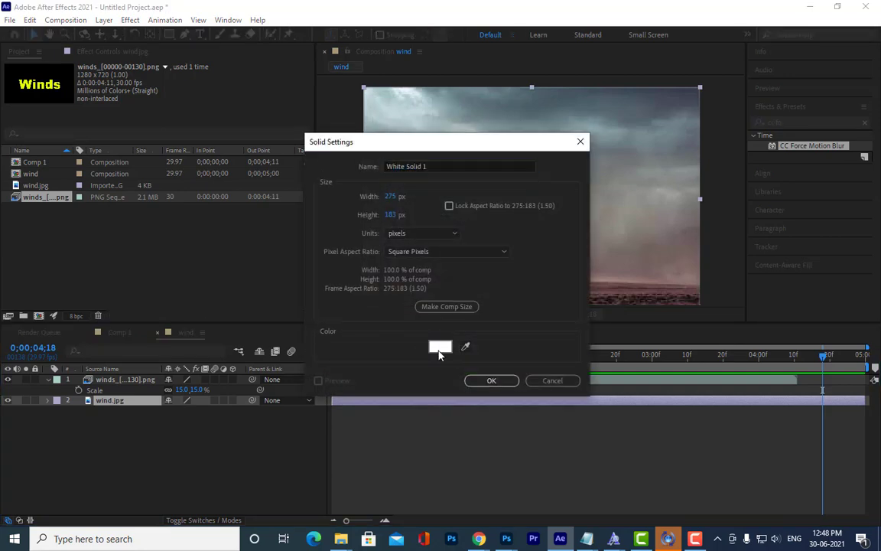
click(634, 361)
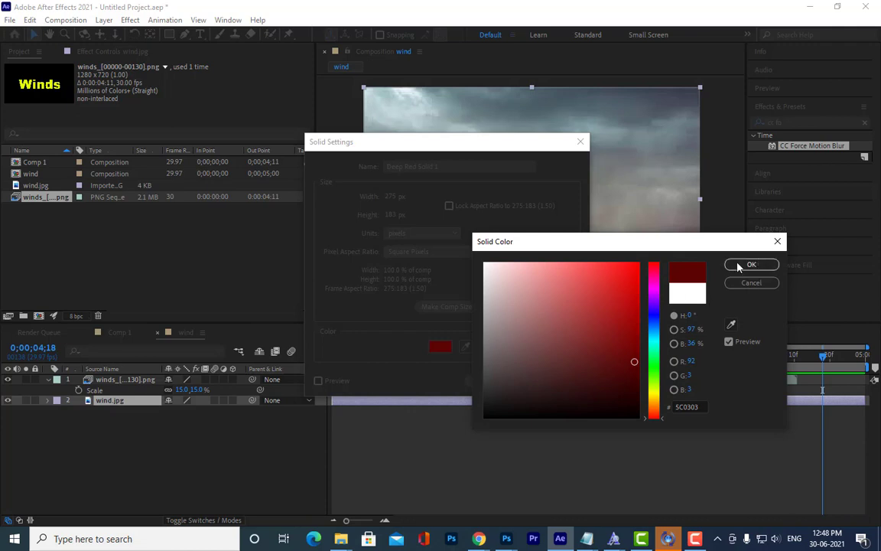
click(748, 265)
click(494, 380)
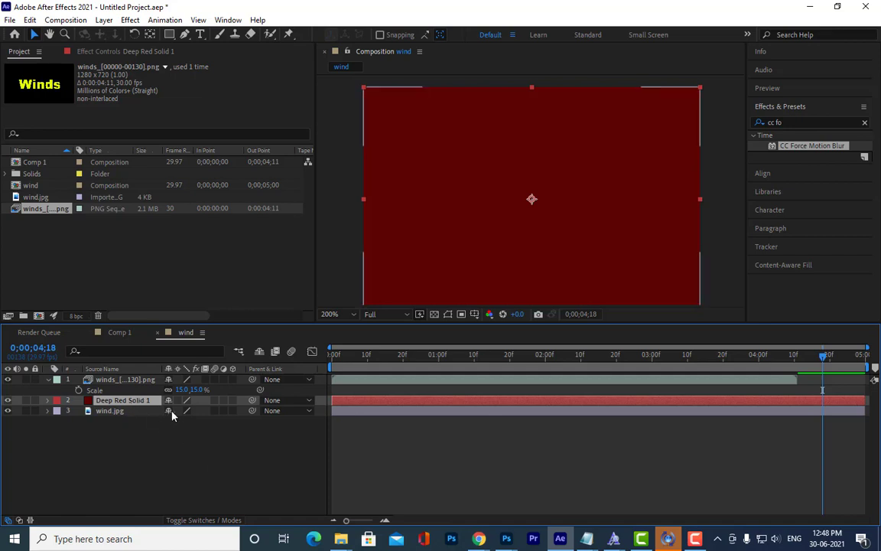
Set the deep red solid's blending mode to Multiply and move the current time back near the start
click(191, 520)
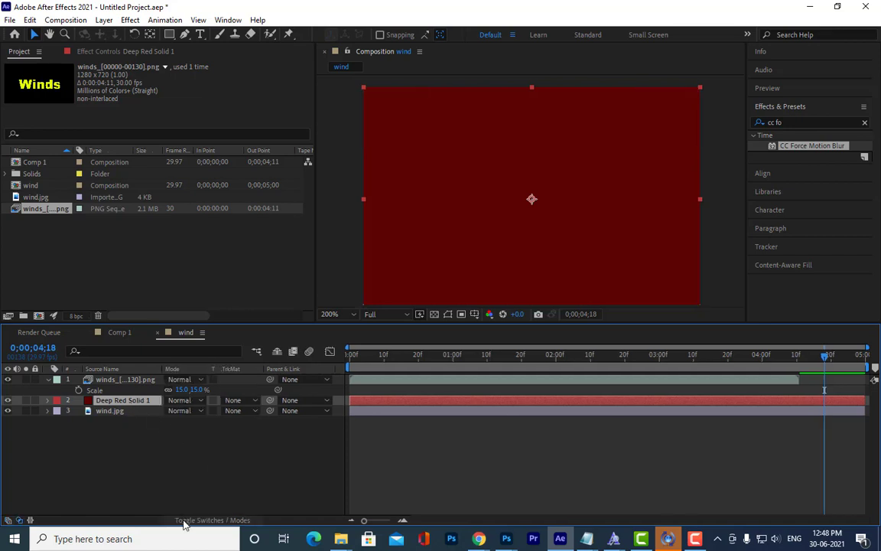
click(200, 400)
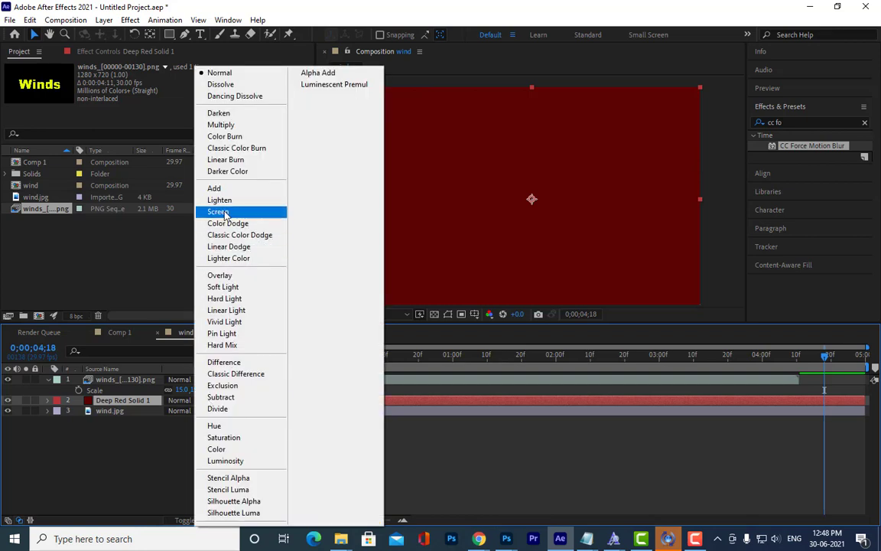
click(221, 124)
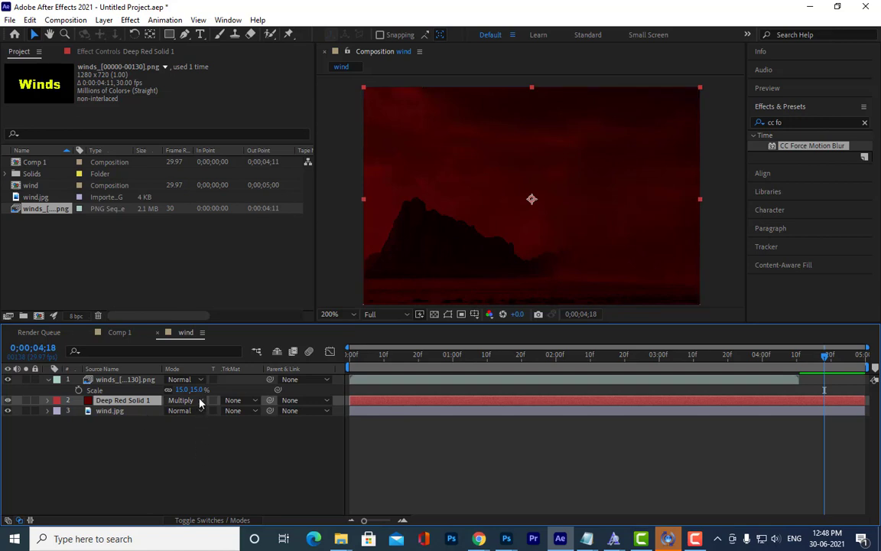
click(353, 354)
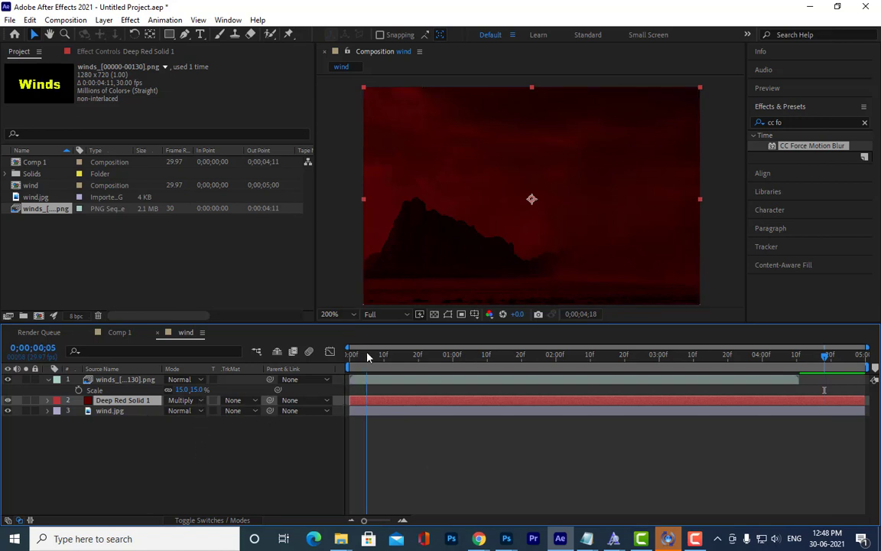
Preview the red-tinted wind composition and scale the winds PNG sequence layer down to 13%
key(space)
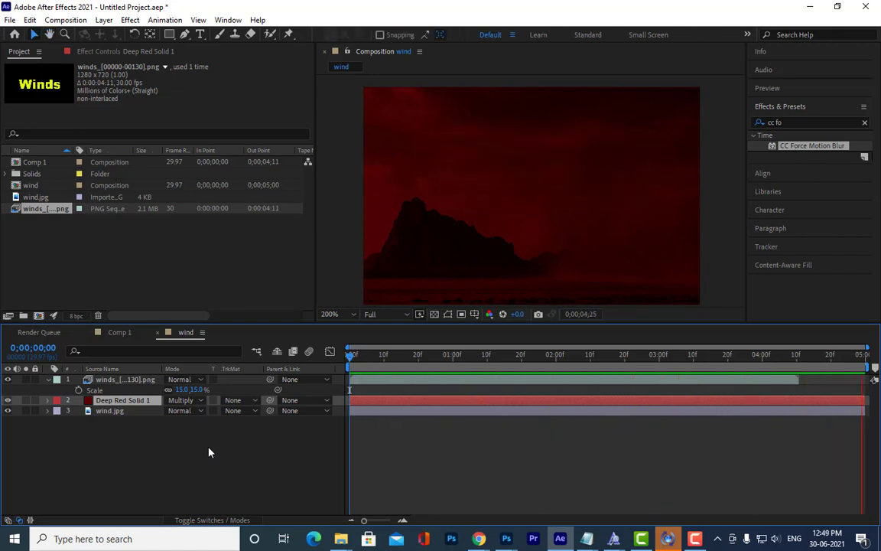
key(space)
click(133, 381)
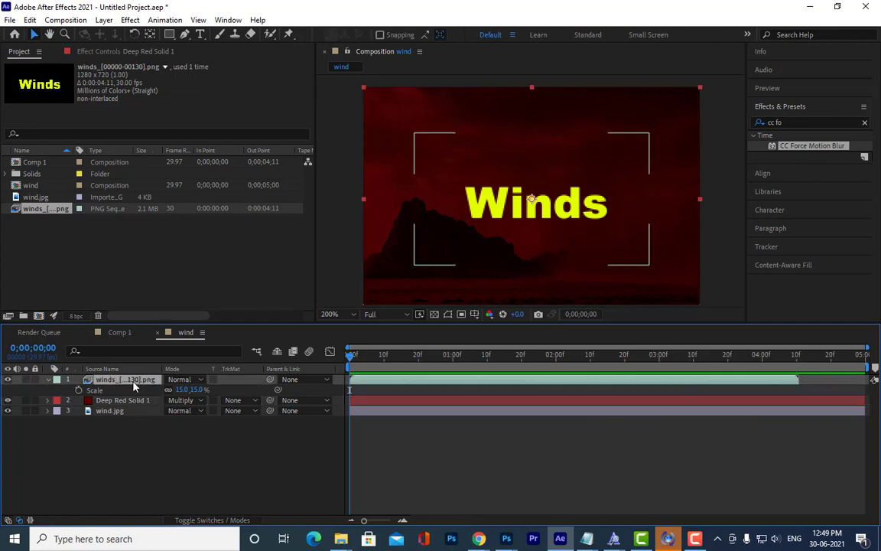
key(s)
key(s)
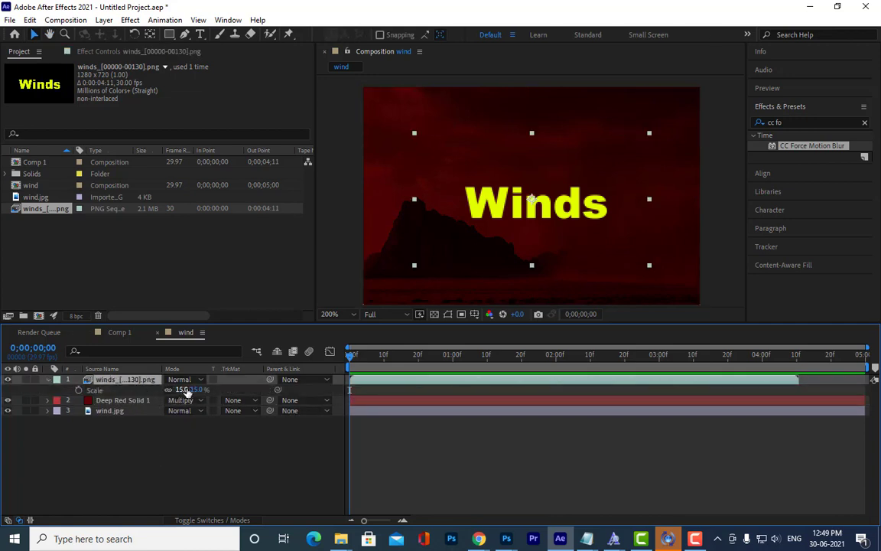
mouse_move(194, 390)
mouse_down()
mouse_move(212, 389)
mouse_move(197, 390)
mouse_up()
Play back and scrub through the wind composition to check the rescaled Winds text, returning to the first frame
key(space)
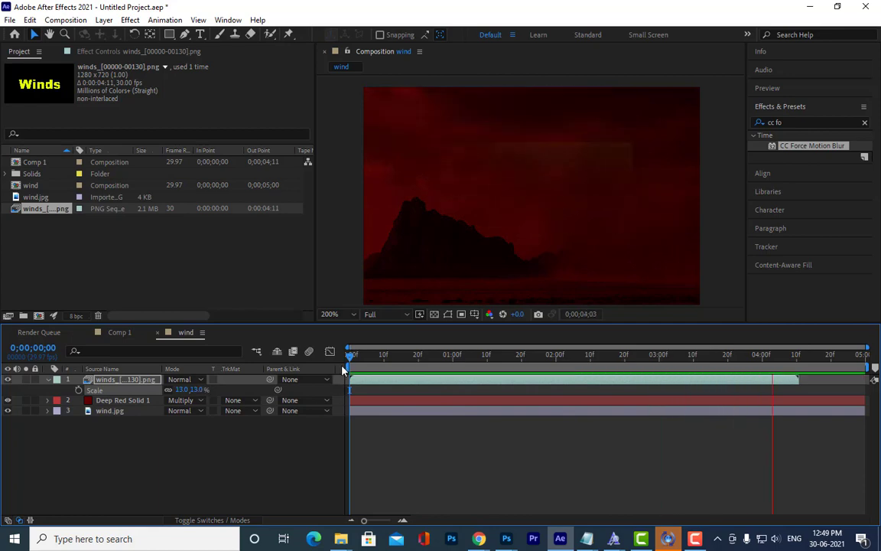
key(space)
key(Home)
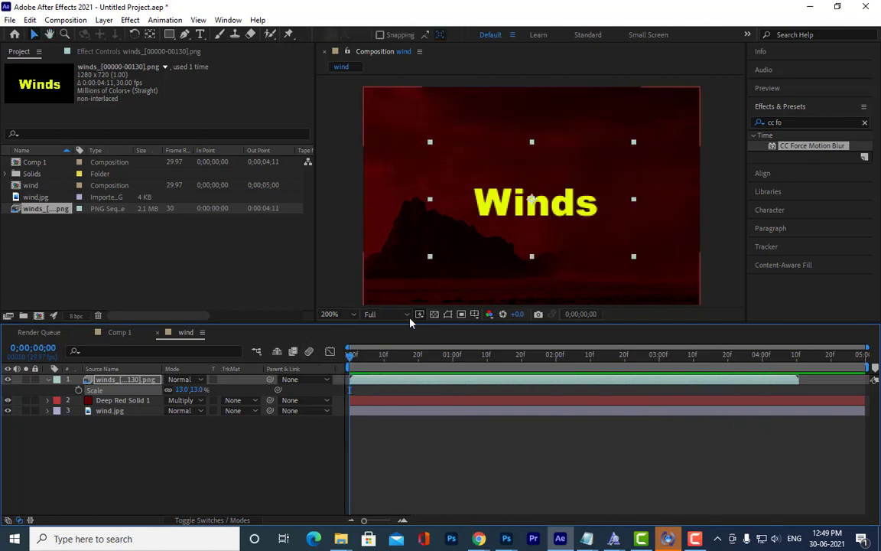
drag(519, 358, 669, 358)
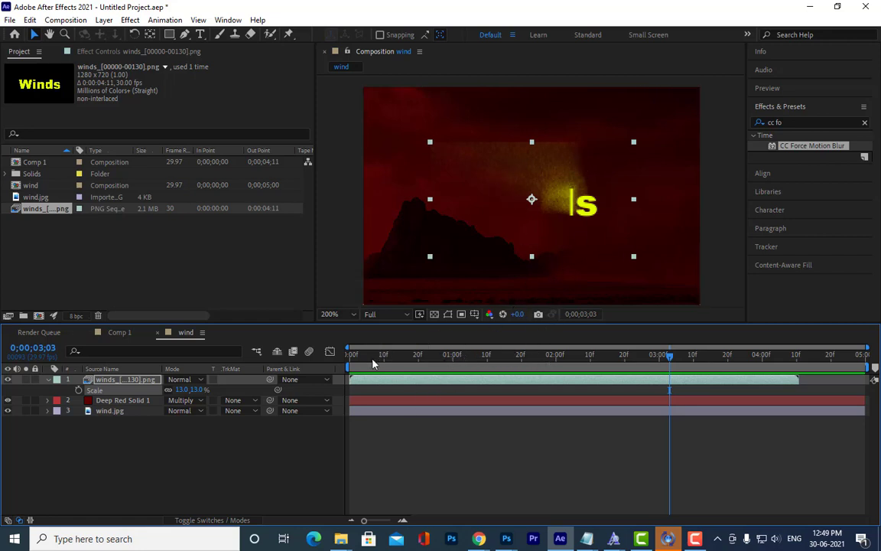
drag(374, 359, 326, 367)
key(space)
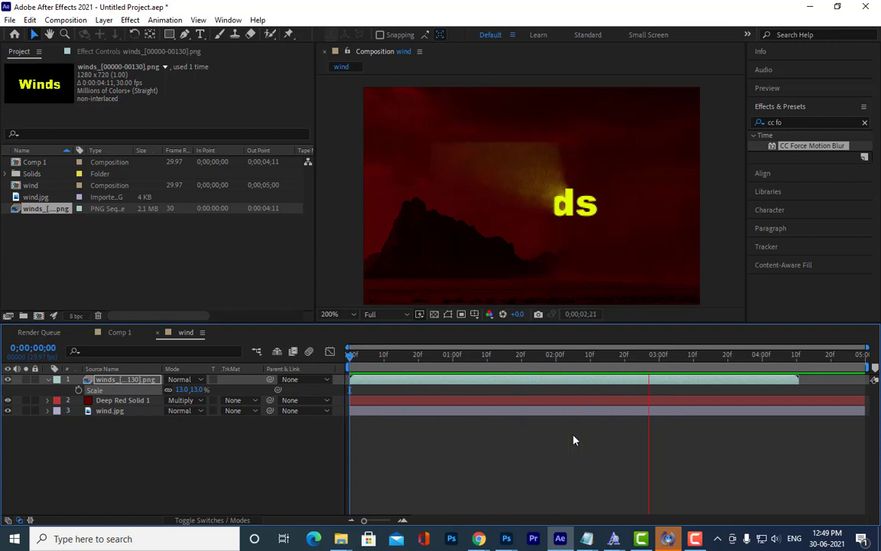
drag(413, 366, 328, 359)
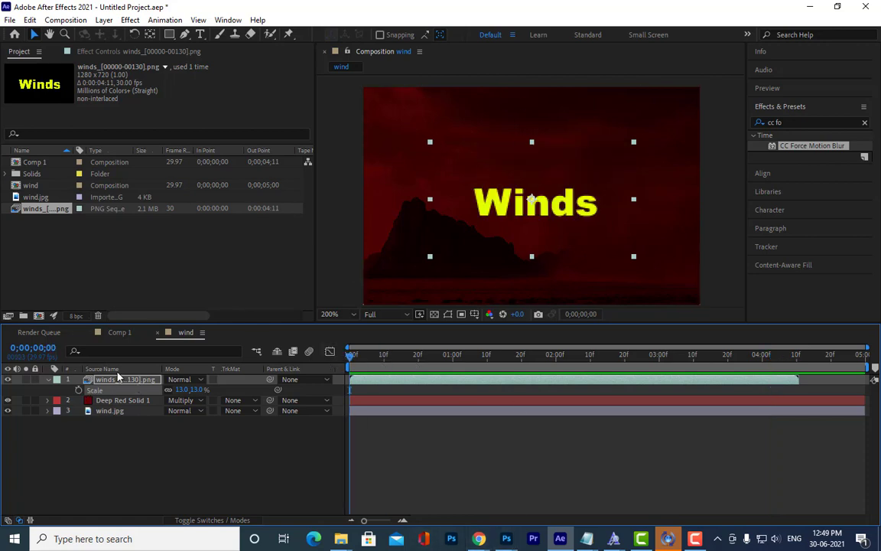
Draw a closed, curved Pen tool mask around the Winds text on the winds PNG sequence layer
key(Return)
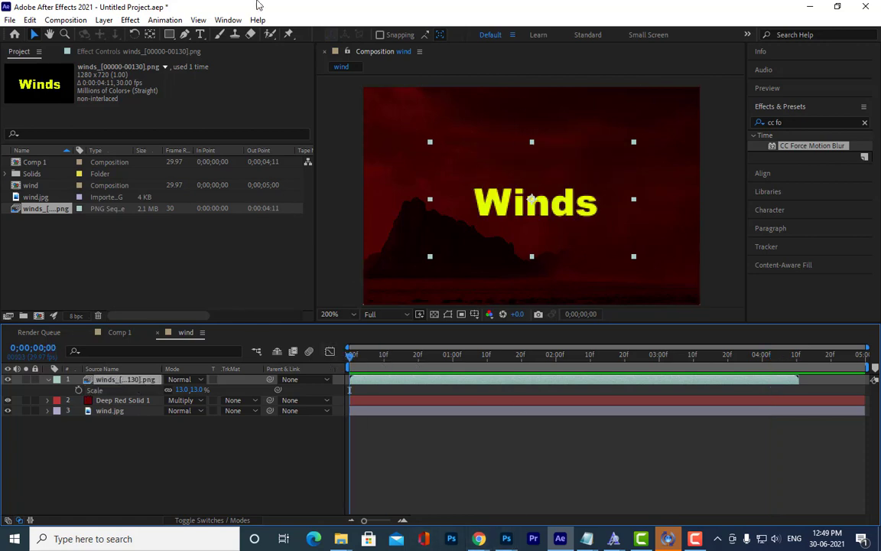
click(185, 35)
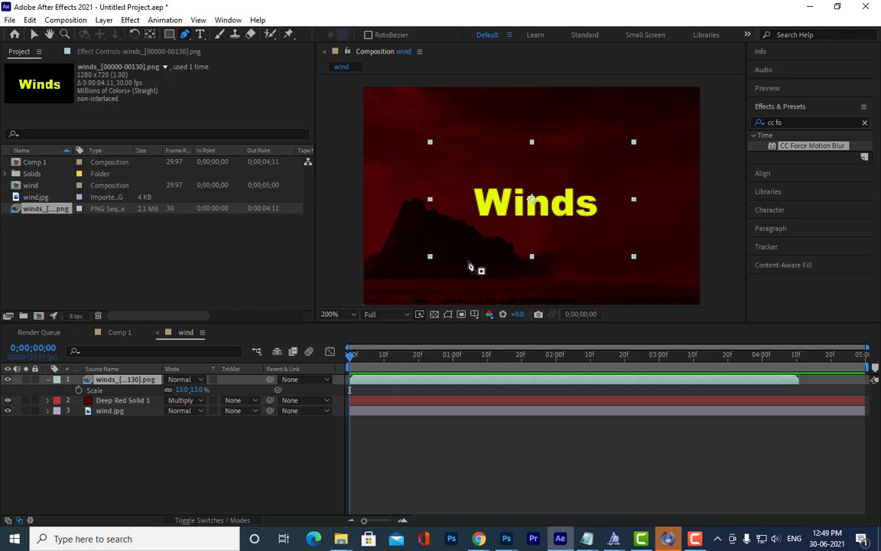
click(465, 255)
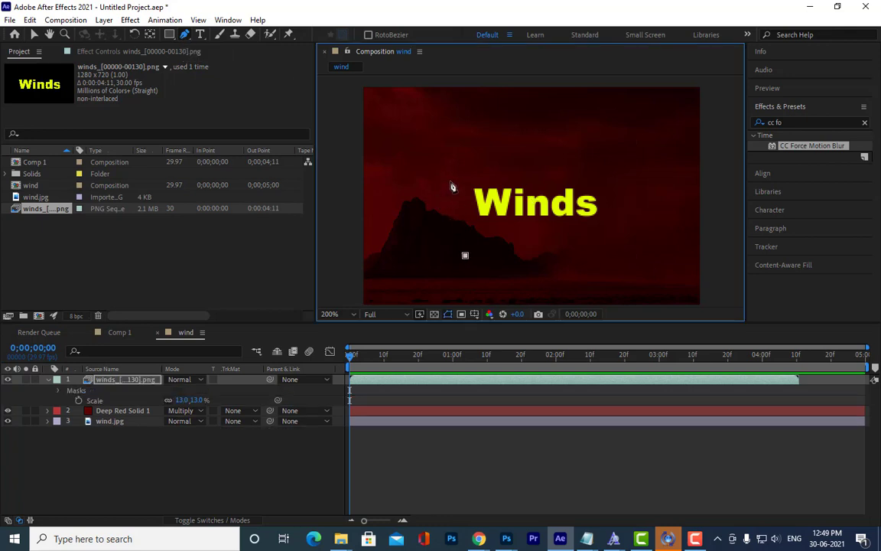
drag(449, 181, 548, 169)
drag(604, 183, 614, 205)
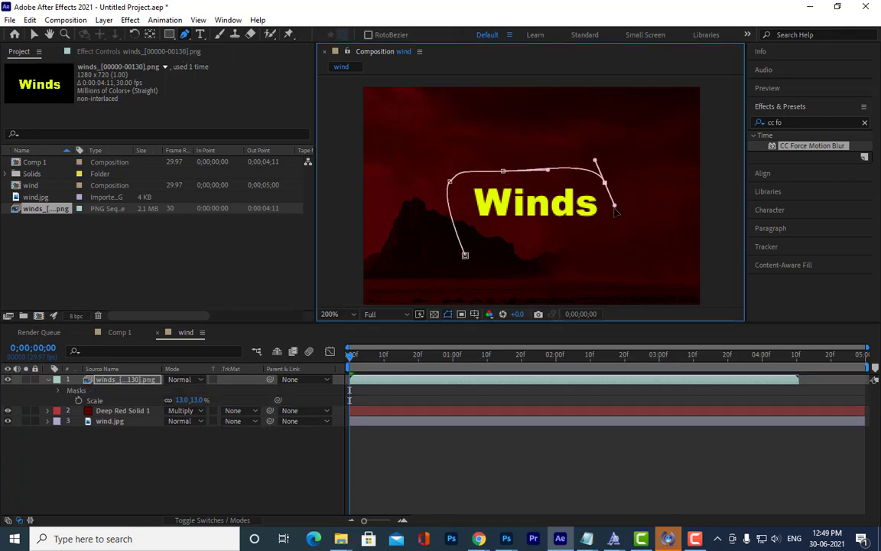
drag(566, 248, 481, 261)
click(465, 256)
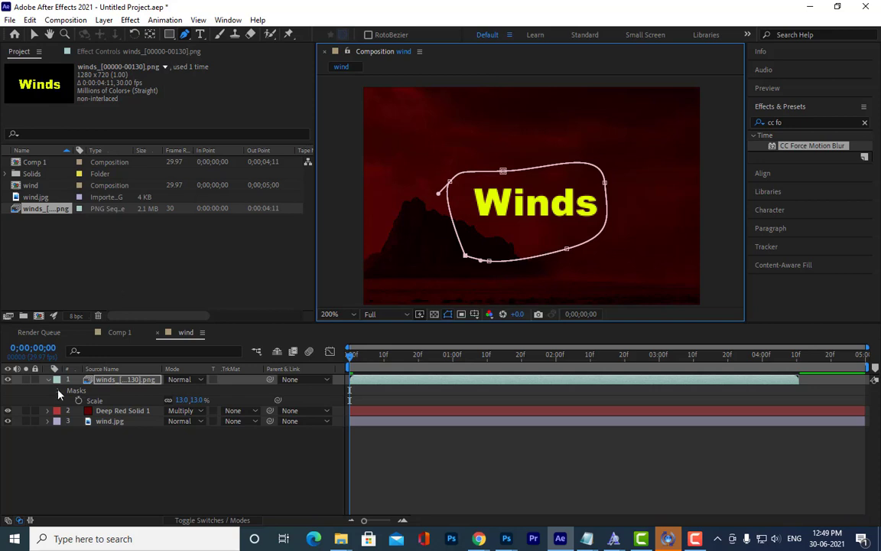
Reshape the mask outward by moving its points so it leaves more room around the Winds text
click(34, 36)
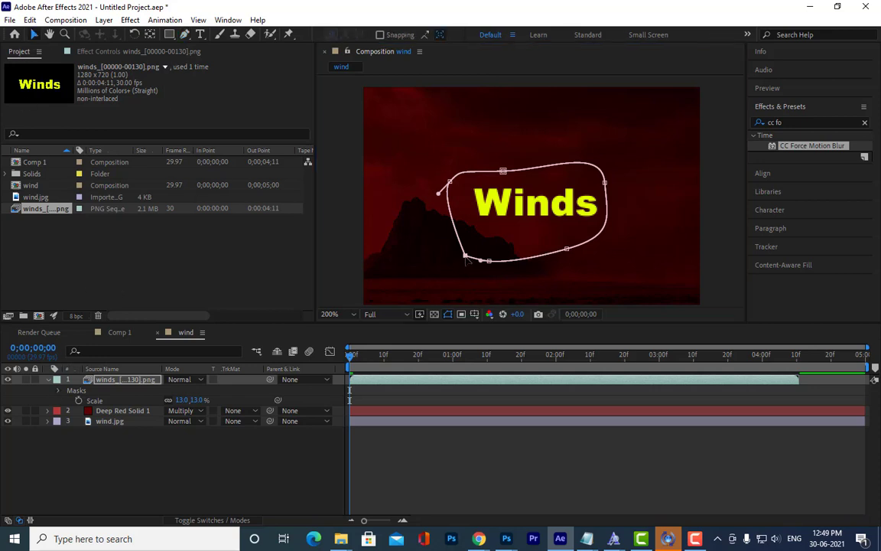
drag(503, 171, 511, 142)
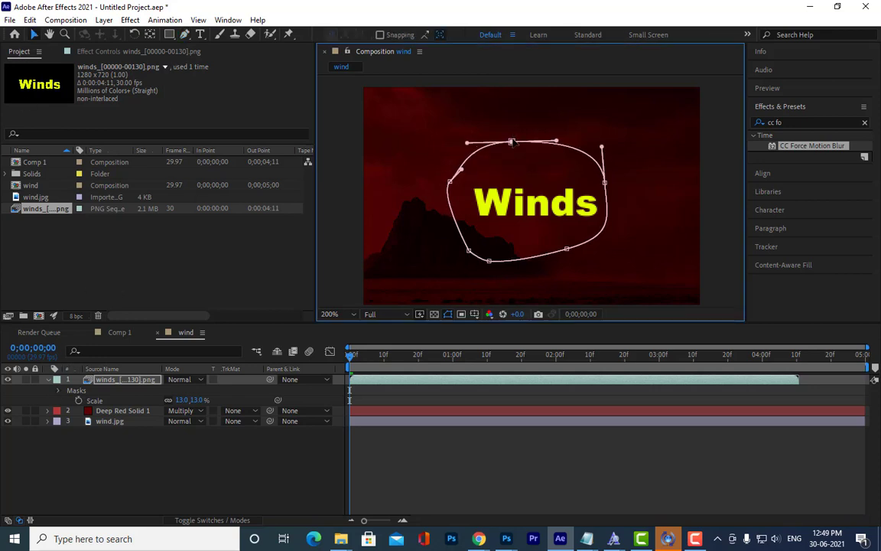
drag(604, 182, 628, 178)
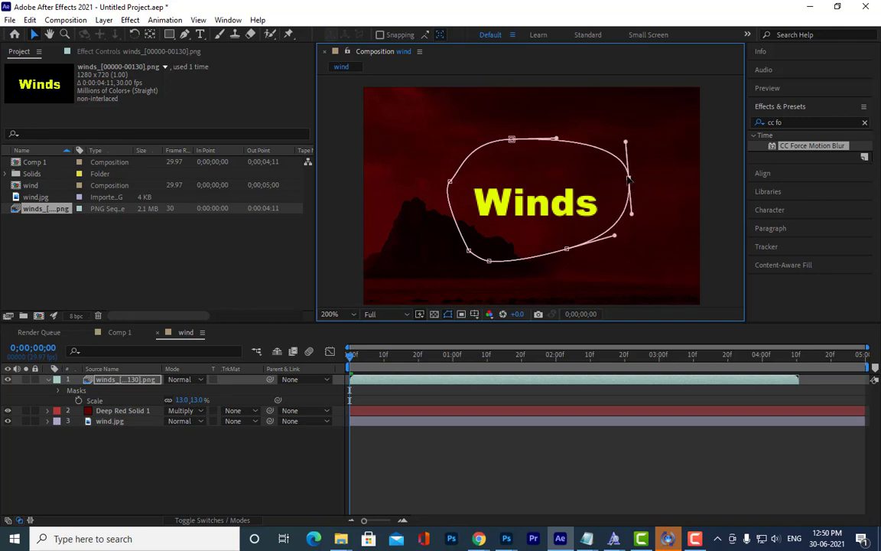
drag(566, 248, 582, 260)
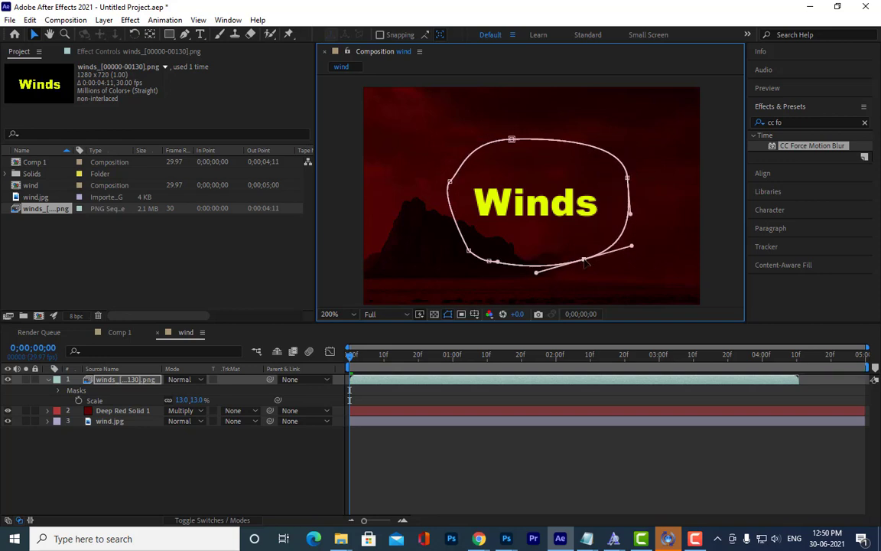
click(451, 181)
mouse_move(451, 181)
mouse_down()
mouse_move(458, 153)
mouse_move(444, 176)
mouse_up()
drag(468, 251, 490, 266)
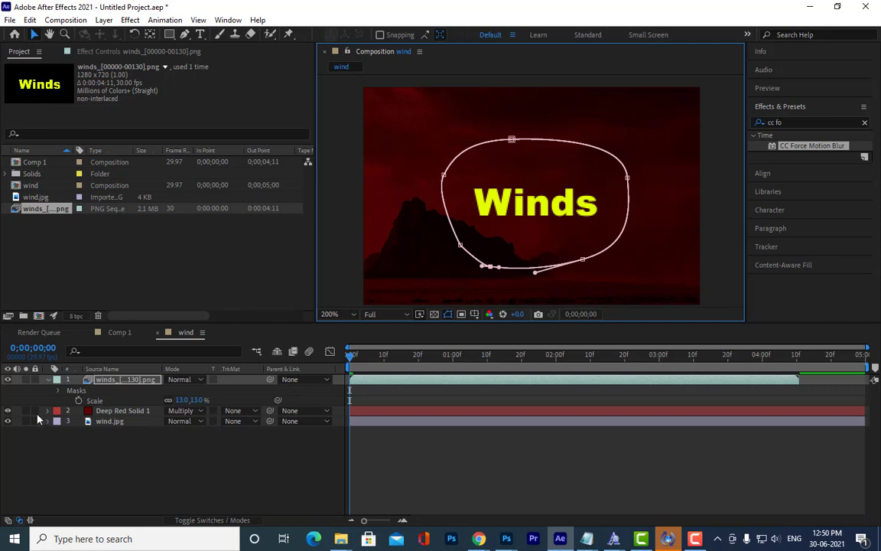
Set Mask 1's feather on the winds PNG sequence to 17 pixels and play back the composition
click(57, 392)
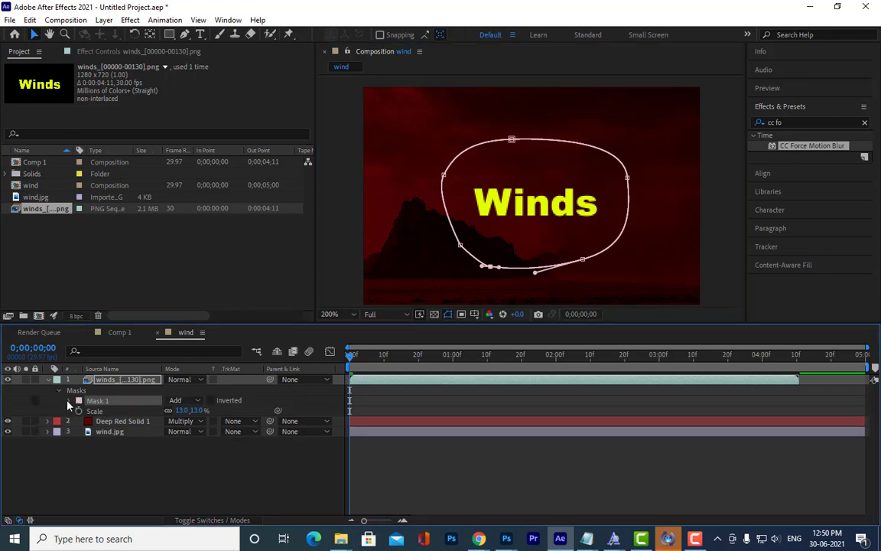
click(69, 400)
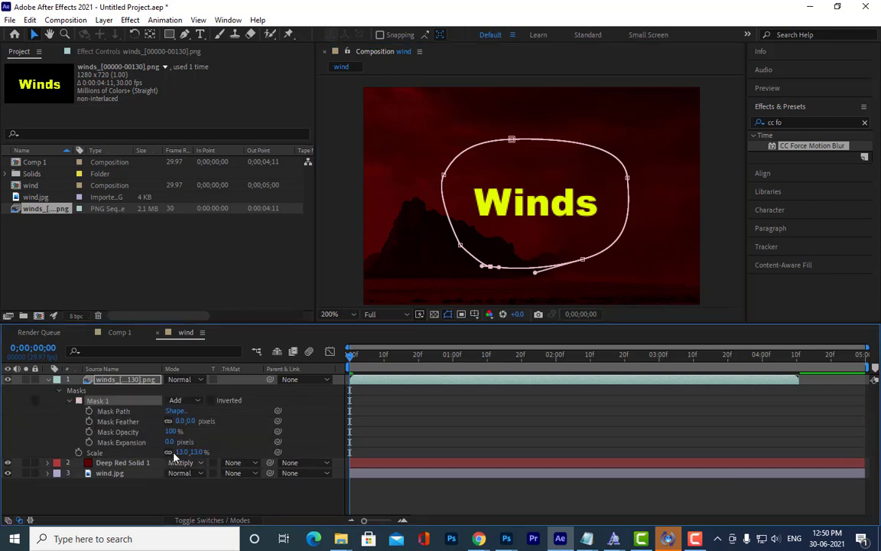
drag(179, 421, 187, 421)
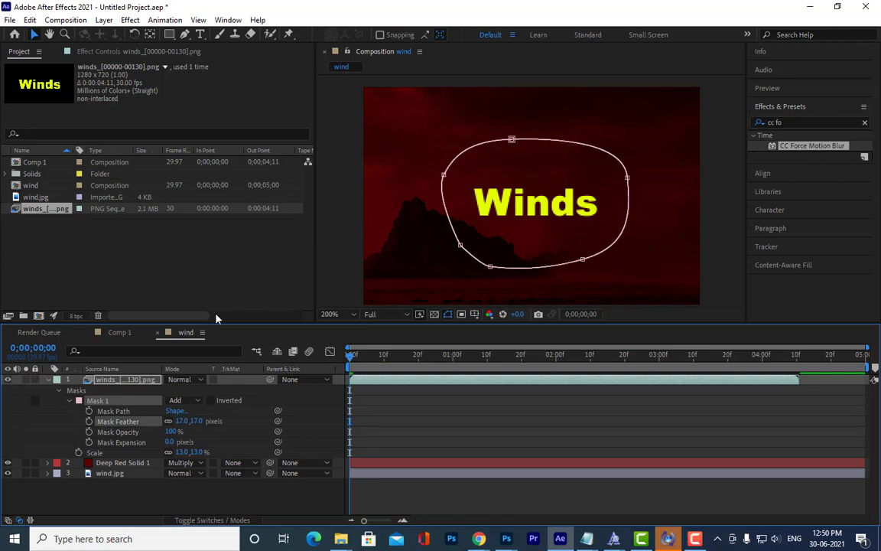
click(47, 380)
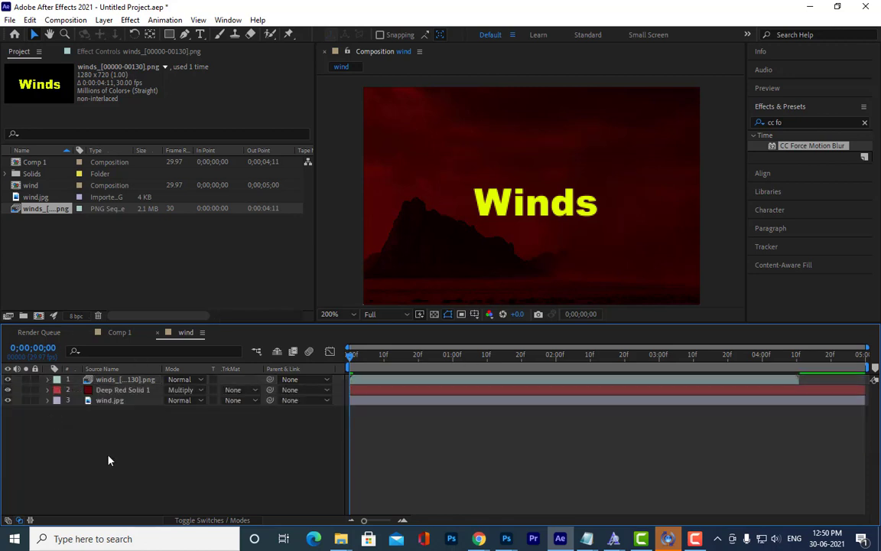
key(space)
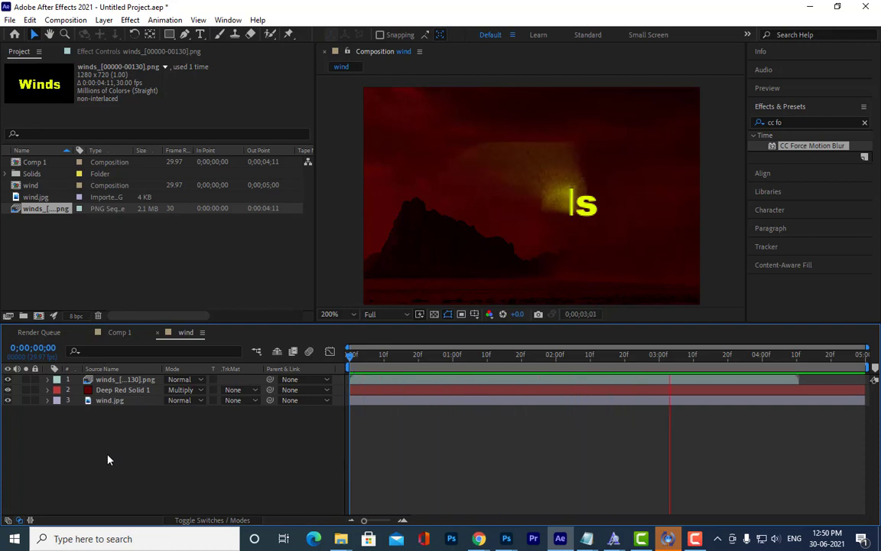
Move the current time to 0;00;02;21 and set Mask 1's feather on the winds PNG sequence to 102 pixels
drag(581, 356, 627, 358)
click(109, 380)
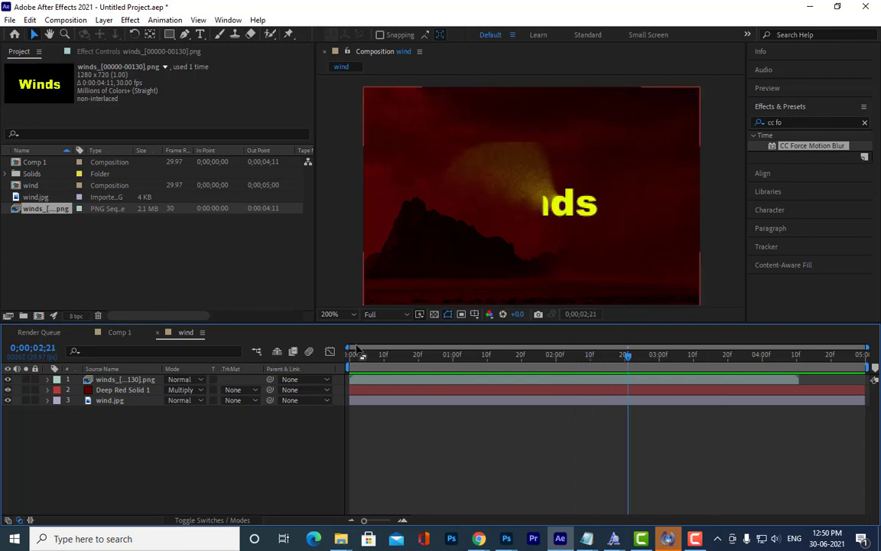
click(48, 380)
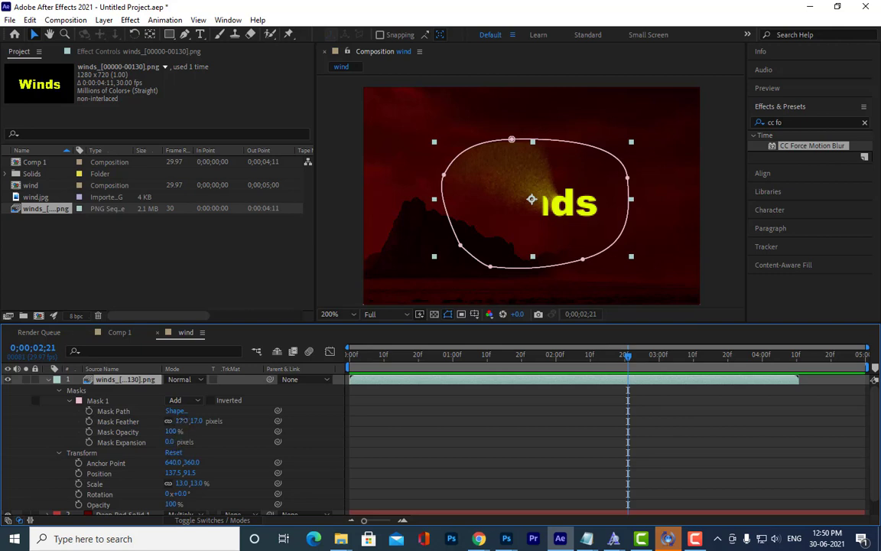
drag(182, 420, 238, 422)
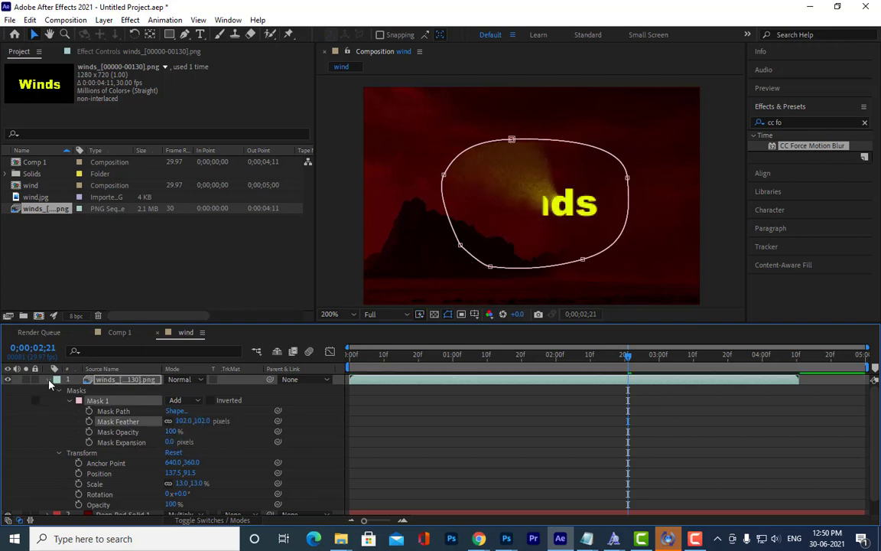
click(49, 380)
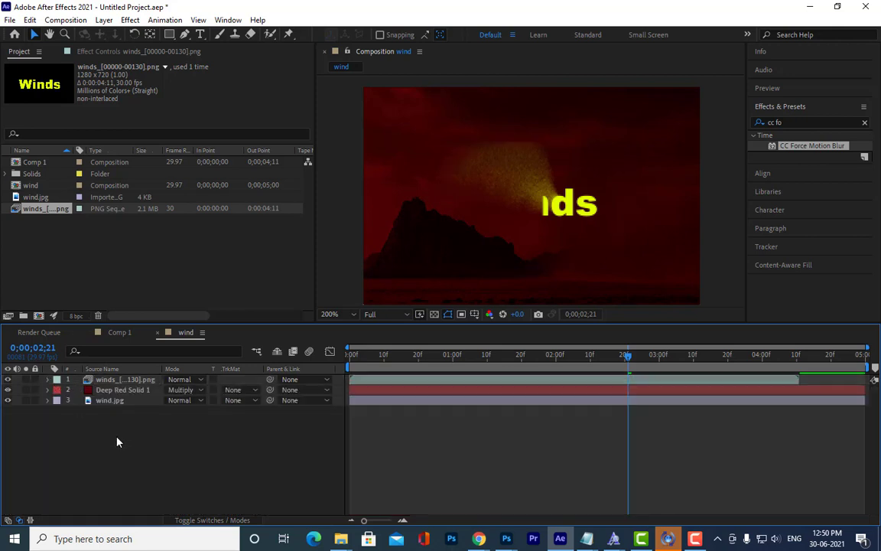
Shift the whole of Mask 1 slightly down and to the right over the blowing particles
click(49, 380)
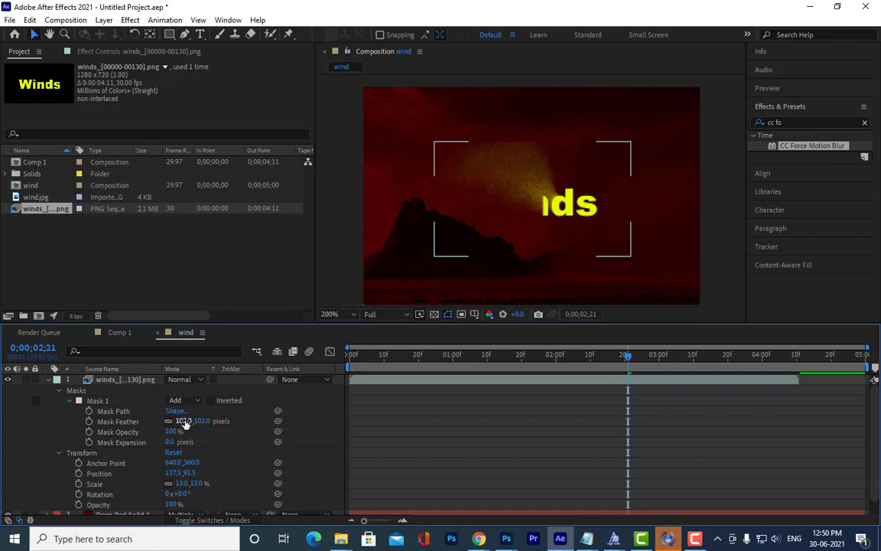
click(92, 403)
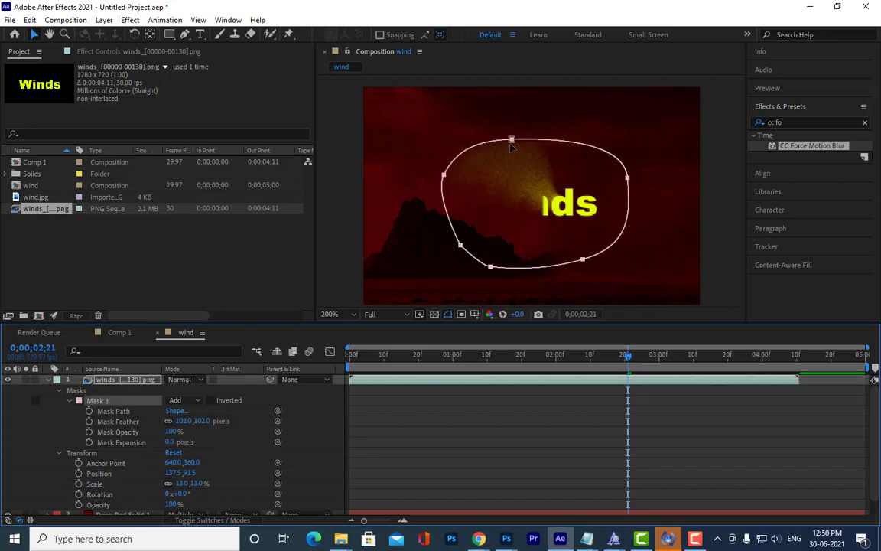
mouse_move(511, 142)
mouse_down()
mouse_move(512, 131)
mouse_move(516, 153)
mouse_up()
click(435, 420)
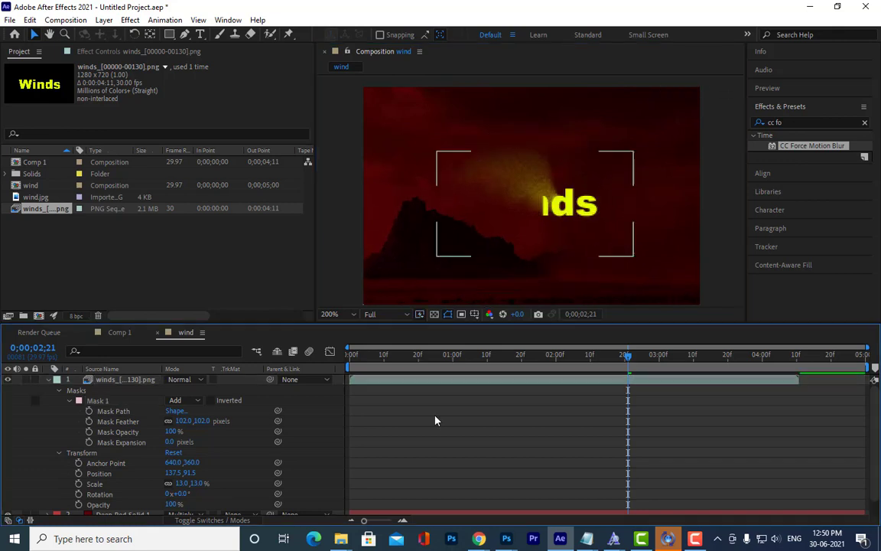
click(47, 379)
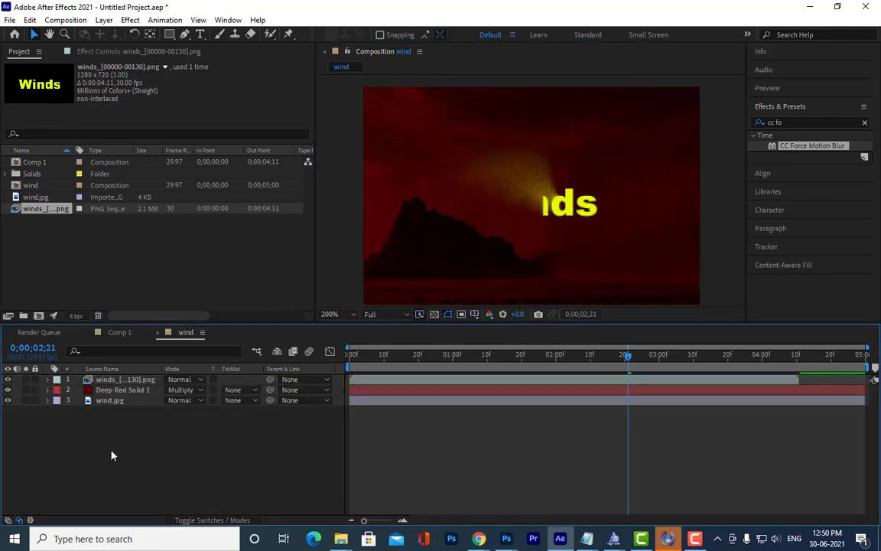
Play back the wind composition from the first frame to check the feathered particle edges
key(Home)
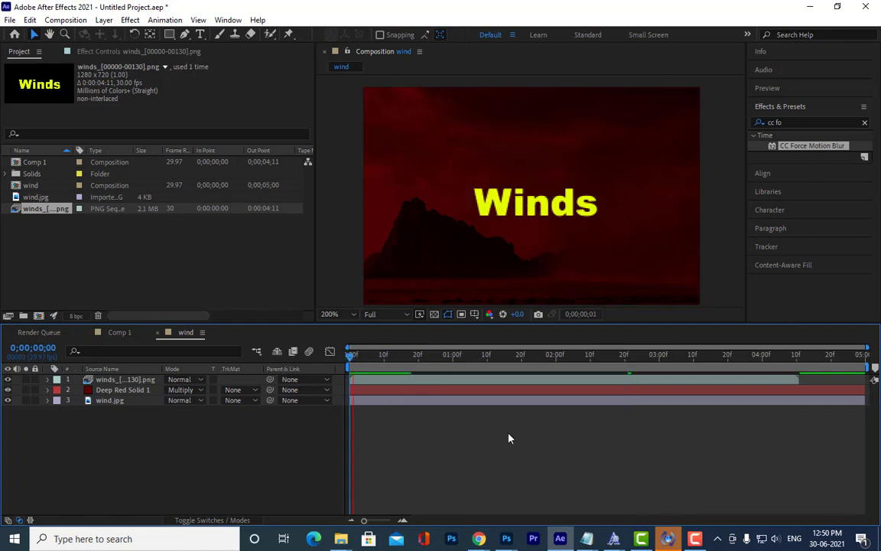
key(space)
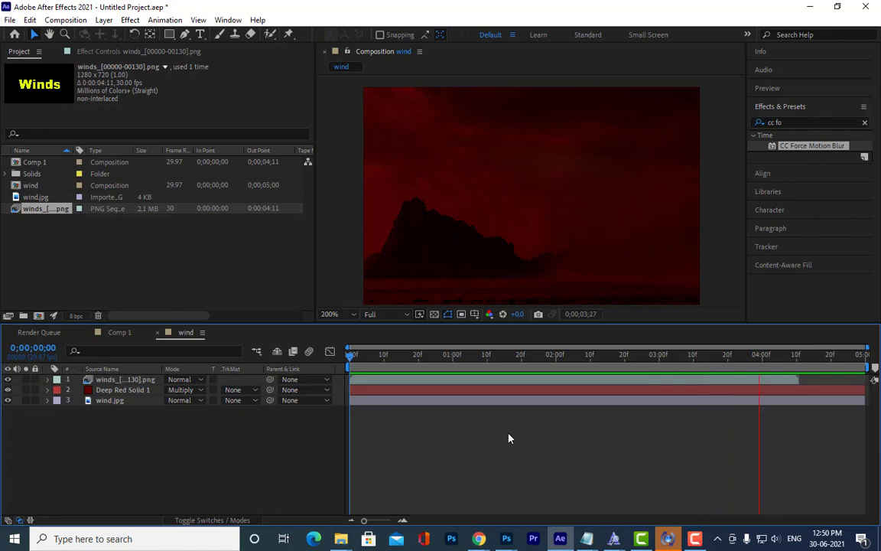
key(space)
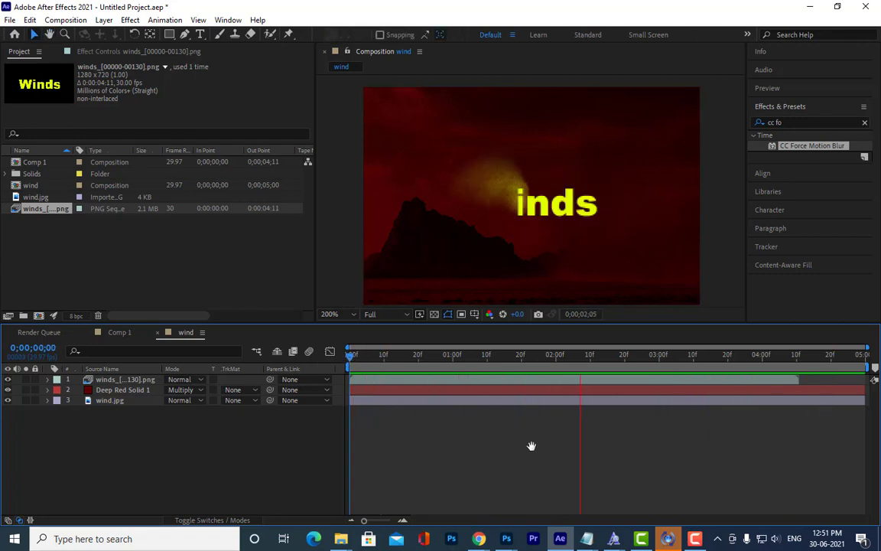
key(space)
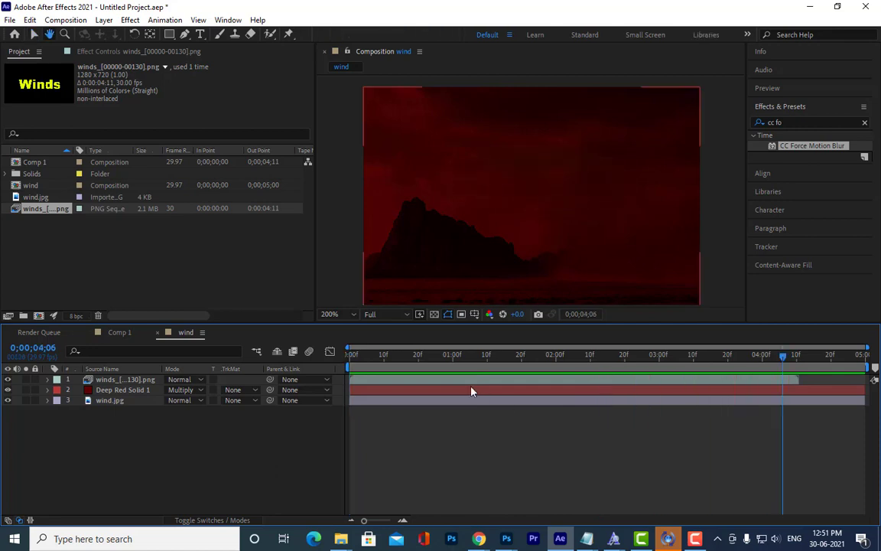
At the first frame, scale the winds PNG sequence layer up to 21%
key(Home)
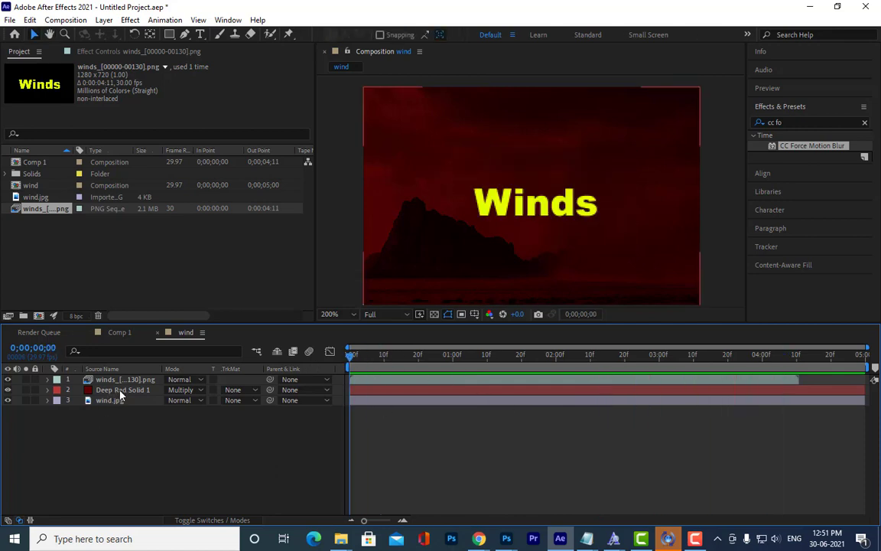
click(126, 379)
key(s)
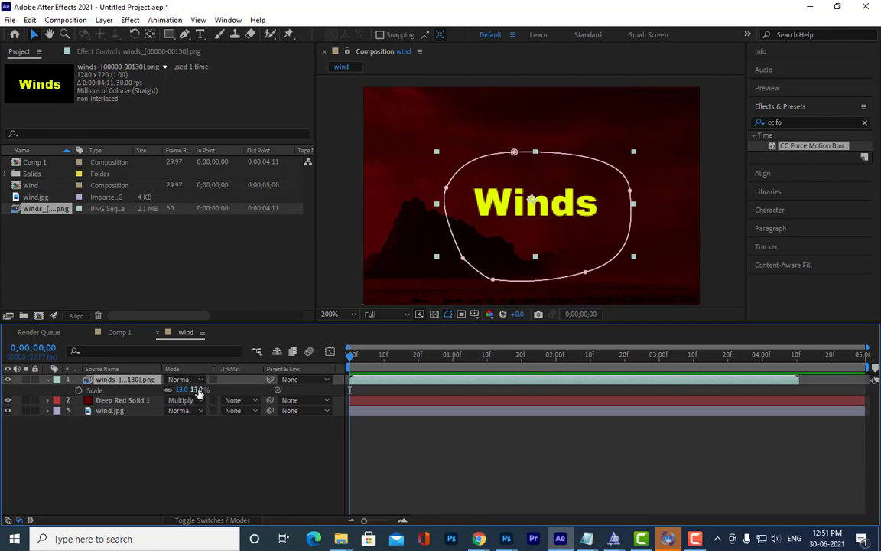
drag(198, 390, 260, 391)
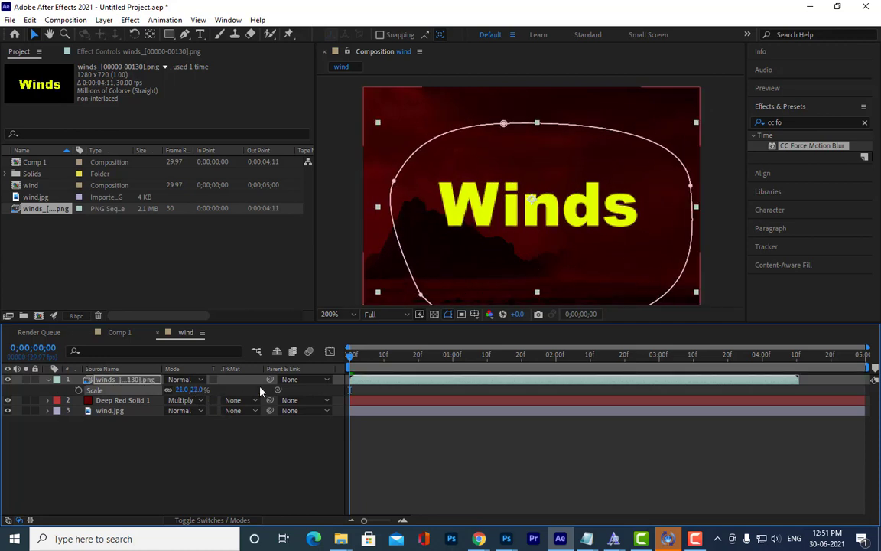
click(48, 380)
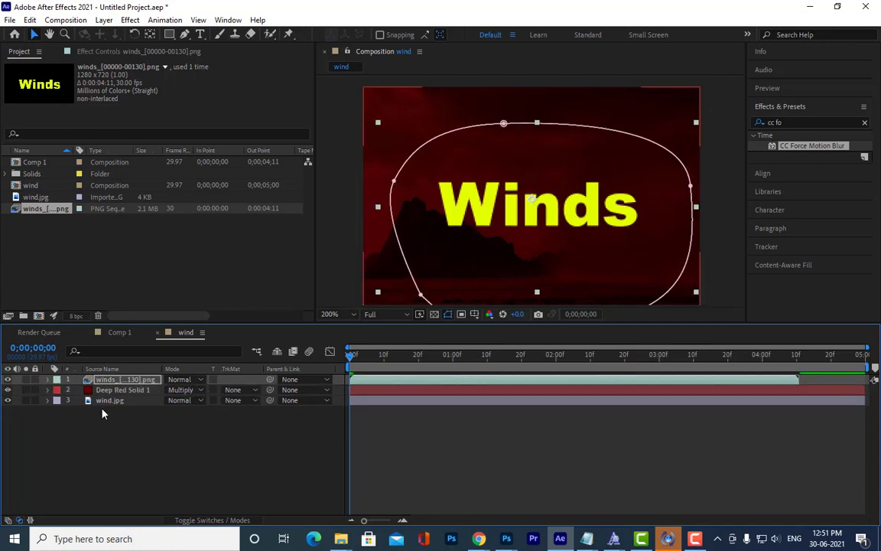
Play back the composition with the enlarged text and return to the first frame
click(142, 445)
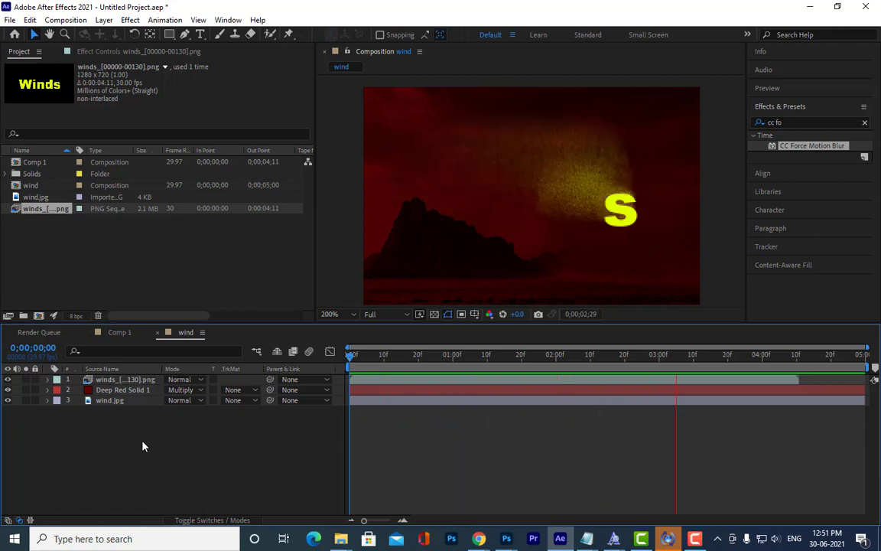
key(space)
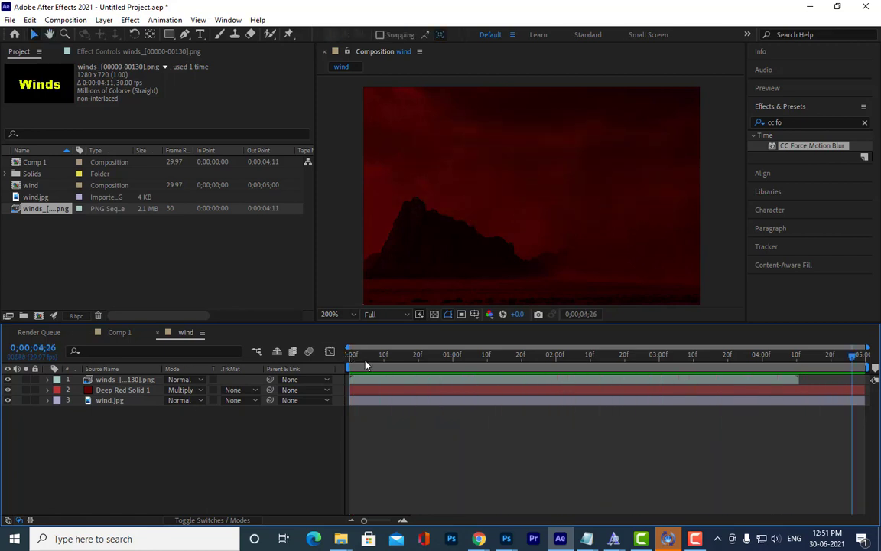
drag(355, 360, 342, 381)
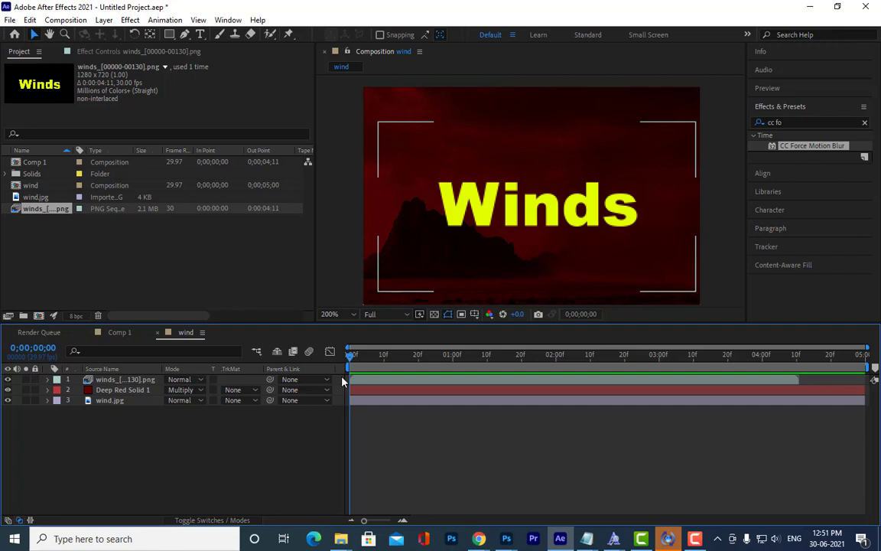
Search the effects for "turb" and apply Turbulent Displace to the winds PNG sequence layer
click(105, 368)
click(138, 380)
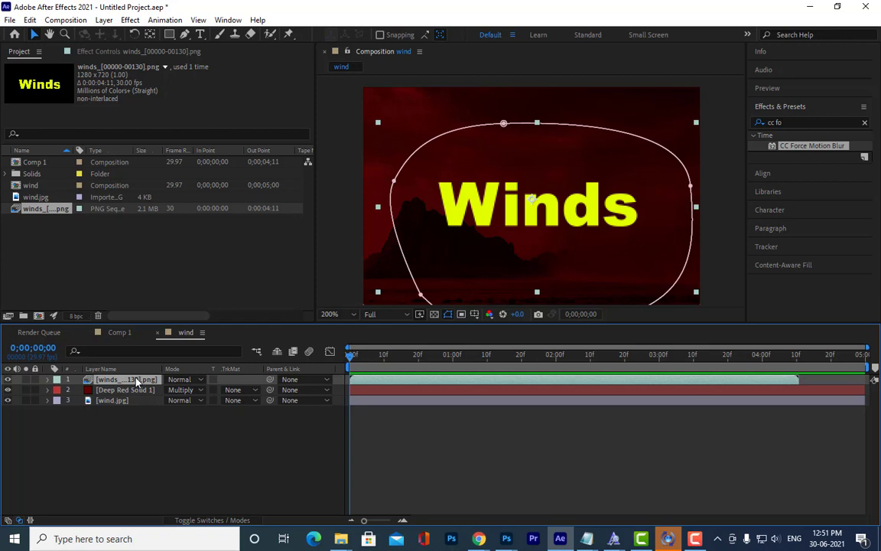
click(794, 125)
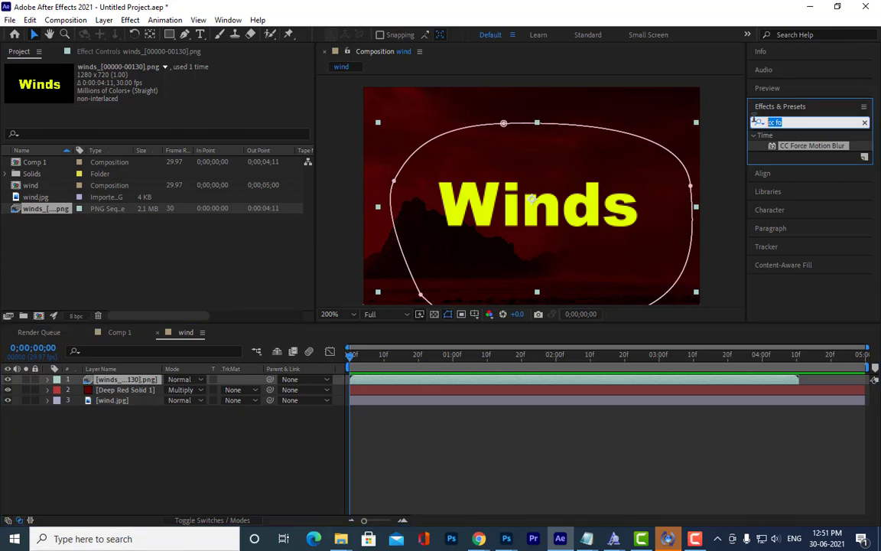
text(tu)
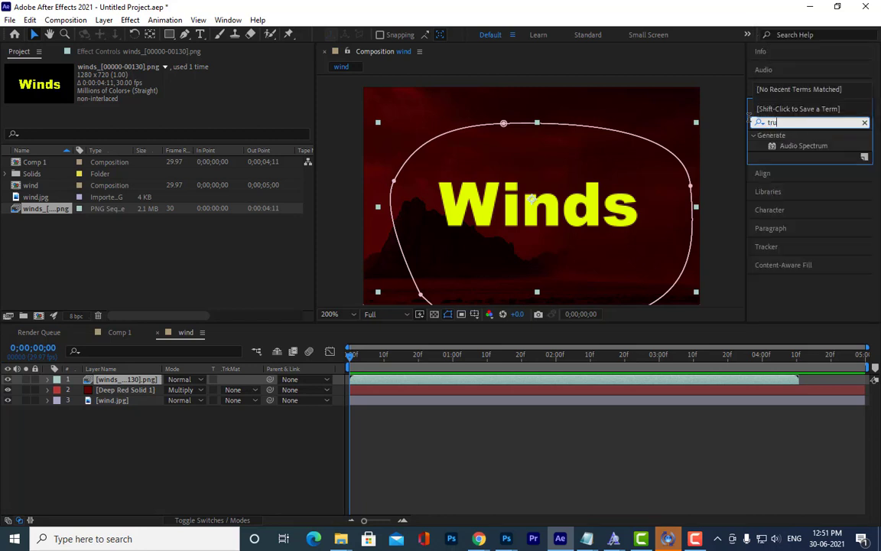
text(rb)
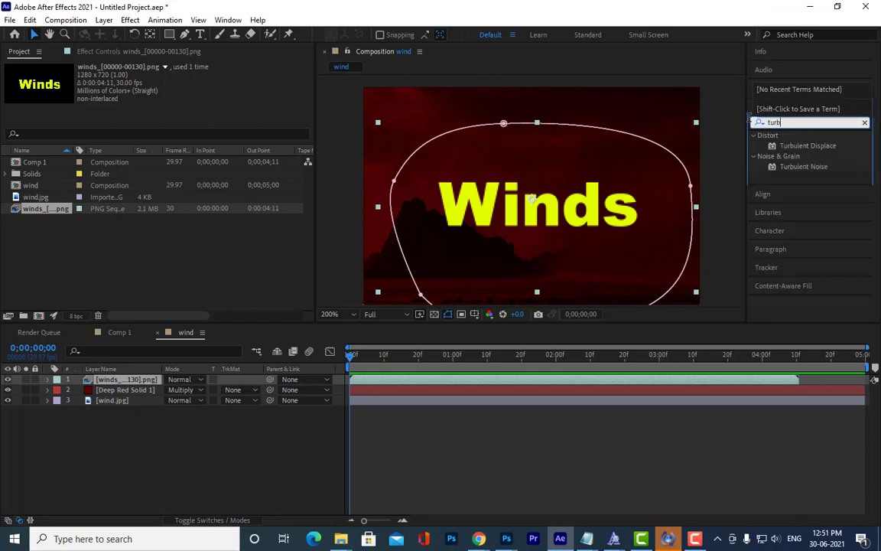
click(809, 149)
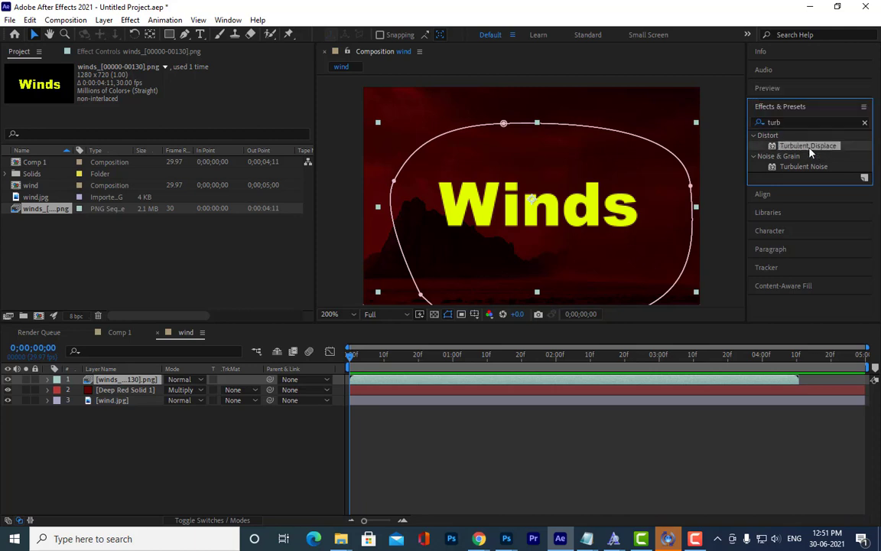
drag(813, 149, 123, 380)
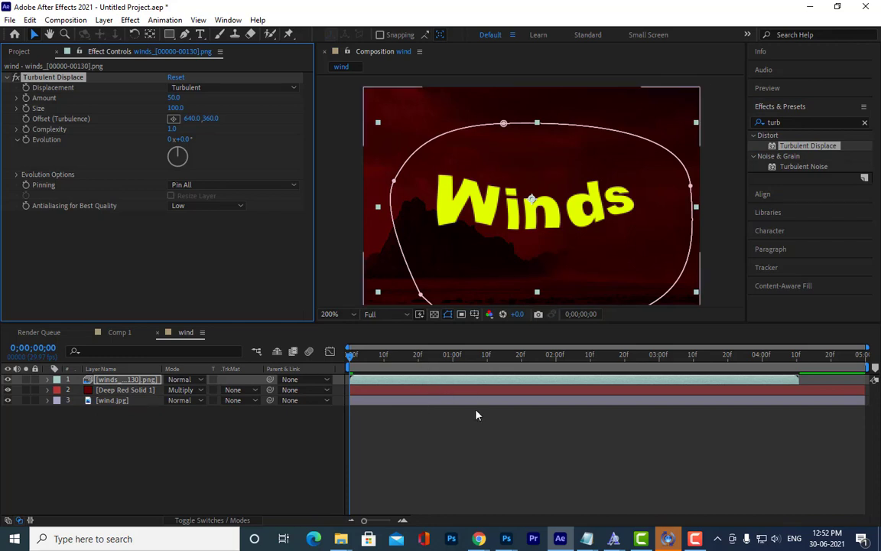
Play back the displaced Winds text and scrub to 0;00;01;26 to inspect the distortion
key(space)
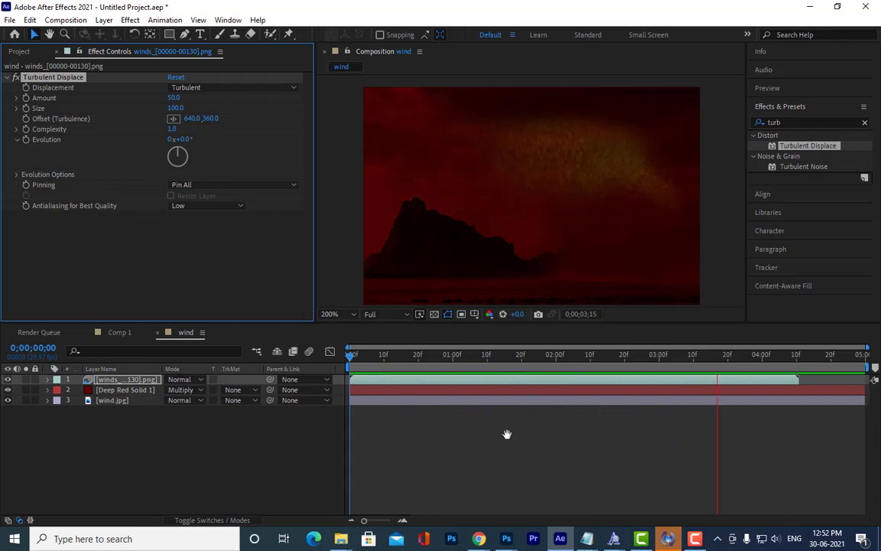
key(space)
drag(352, 357, 542, 388)
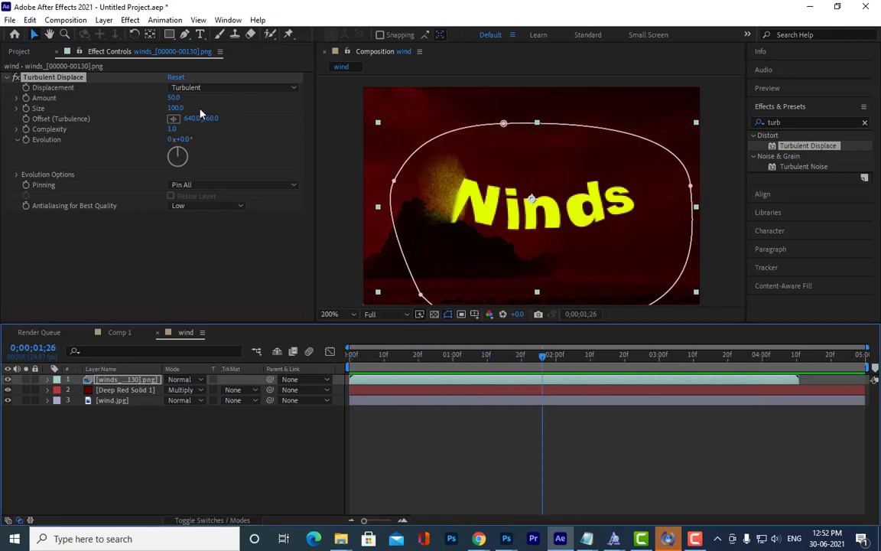
Enable keyframing at the first frame for Turbulent Displace's Amount, Size and Evolution
click(350, 357)
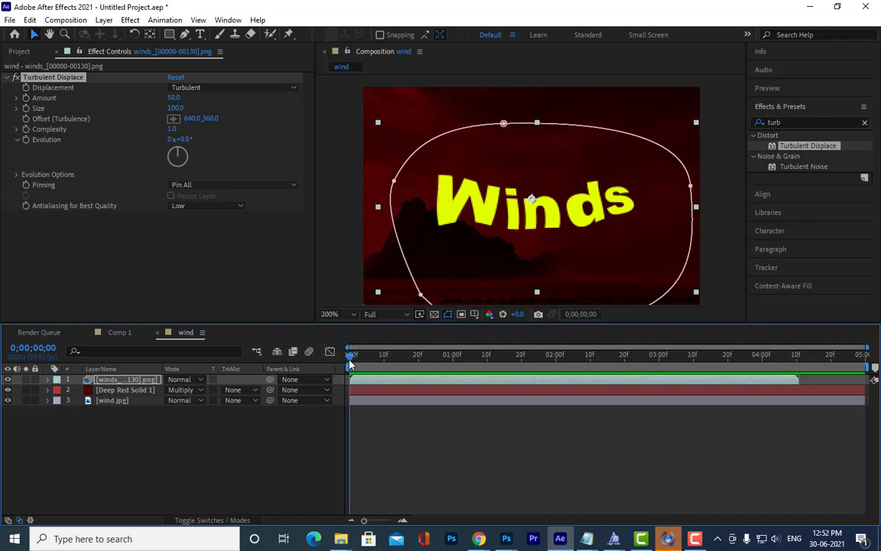
click(26, 102)
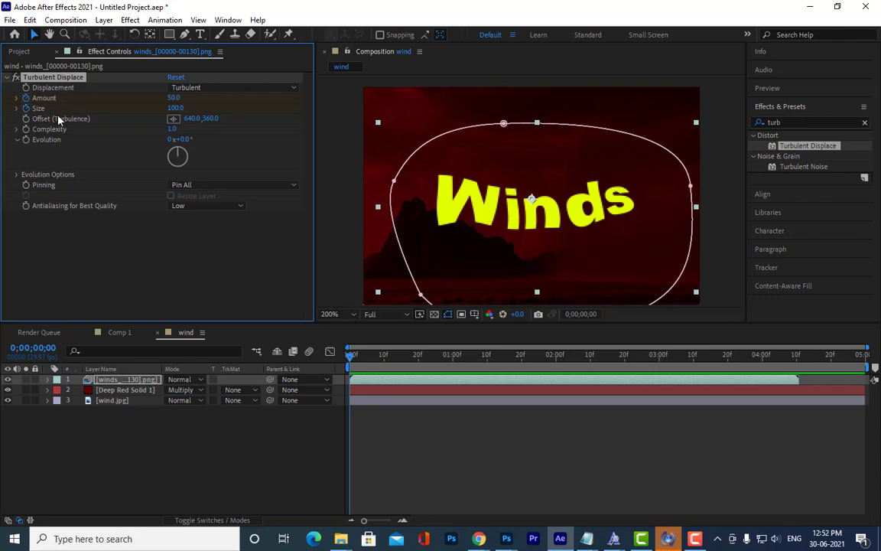
click(26, 139)
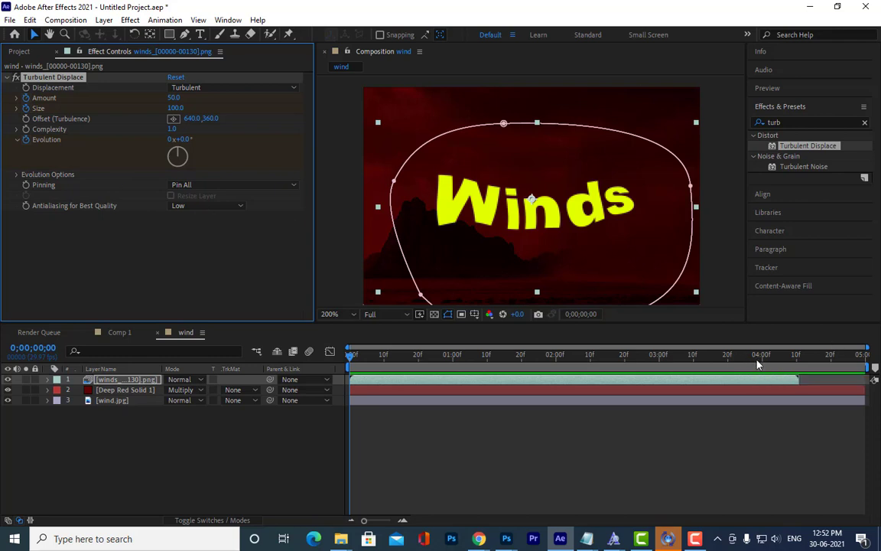
Key Turbulent Displace's Evolution at 0x+136° at 0;00;03;14
click(757, 365)
drag(757, 366, 707, 364)
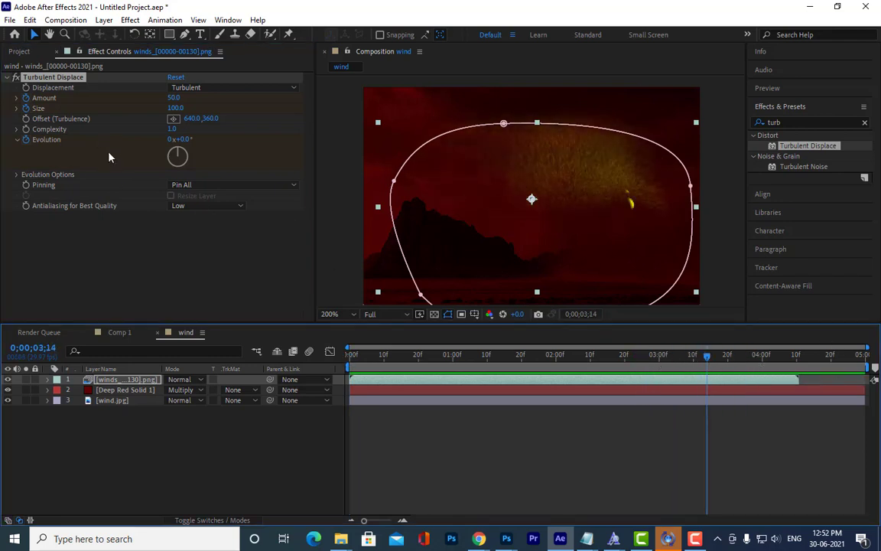
drag(176, 155, 193, 143)
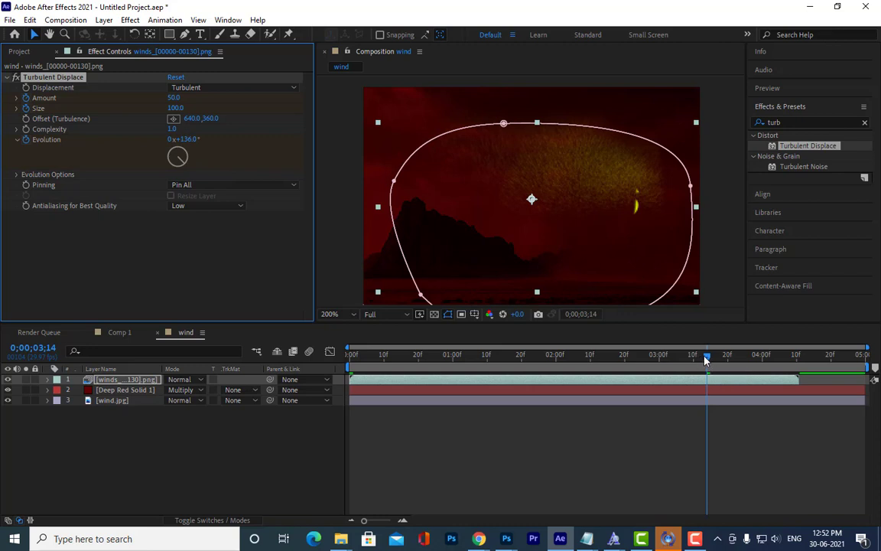
Play back the animated displacement and scrub to 0;00;01;25 to check the text's wobble
key(space)
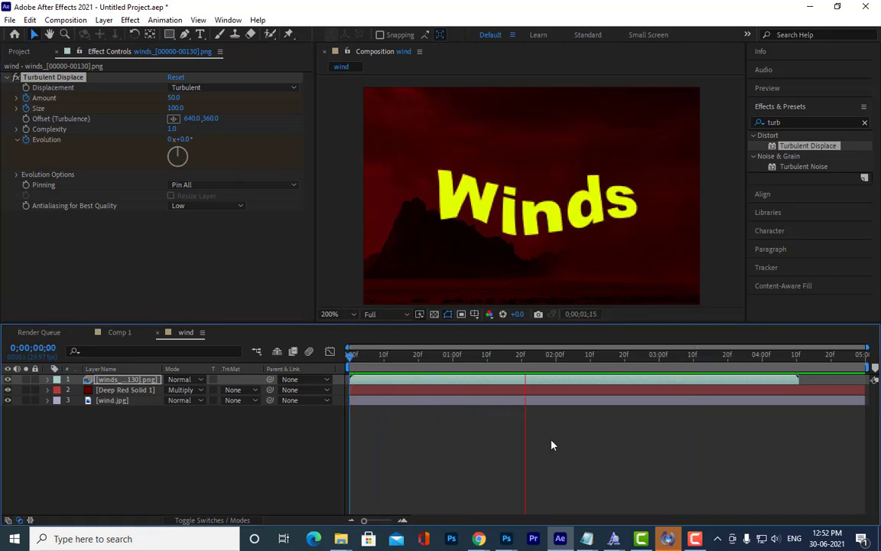
click(368, 365)
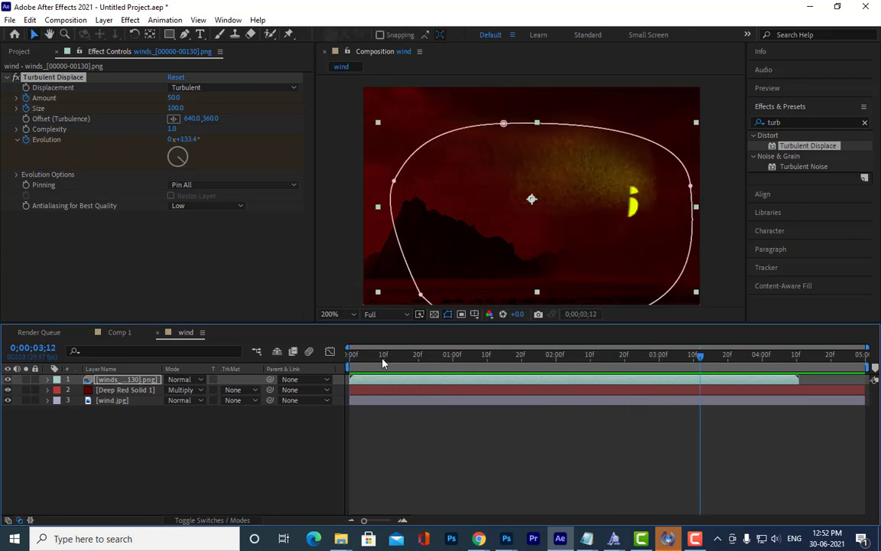
drag(367, 366, 541, 384)
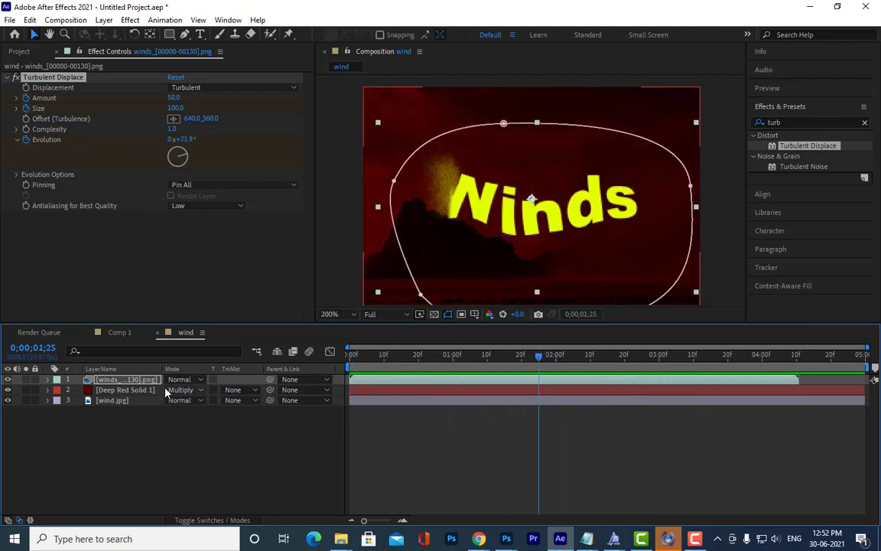
Reveal the winds layer's keyframes, move the second Evolution keyframe to about 0;00;00;14, and play back the result
key(u)
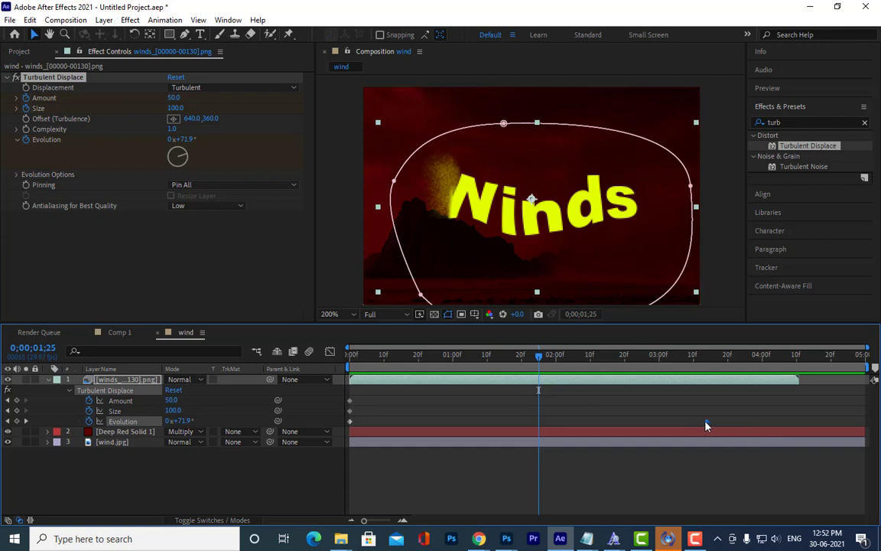
drag(706, 421, 398, 423)
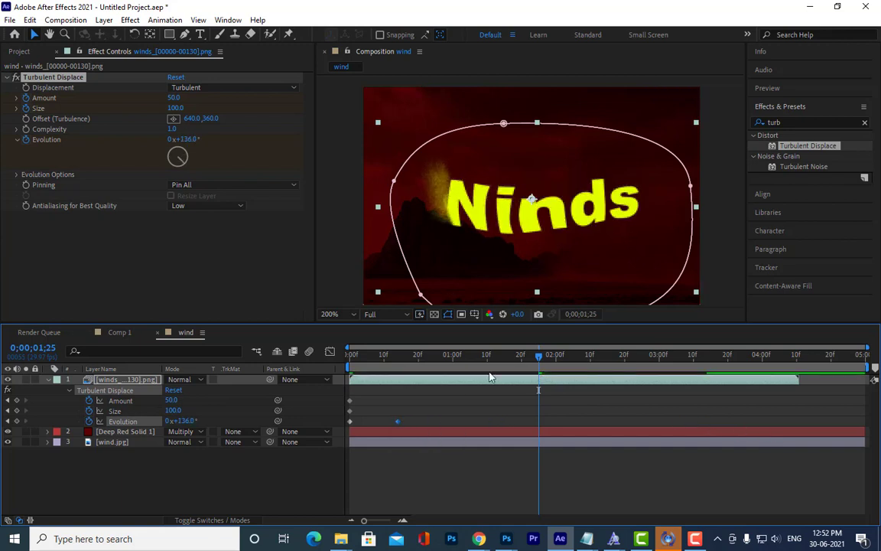
drag(541, 380, 305, 387)
key(space)
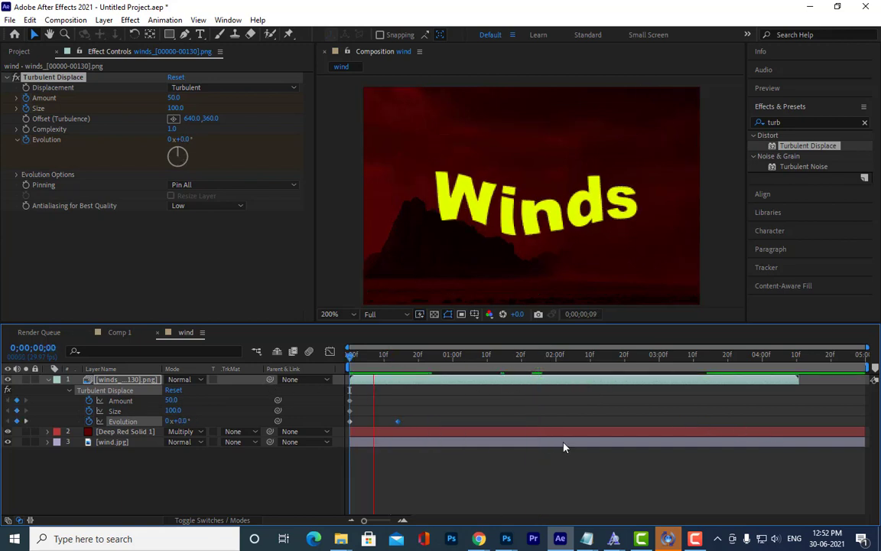
key(space)
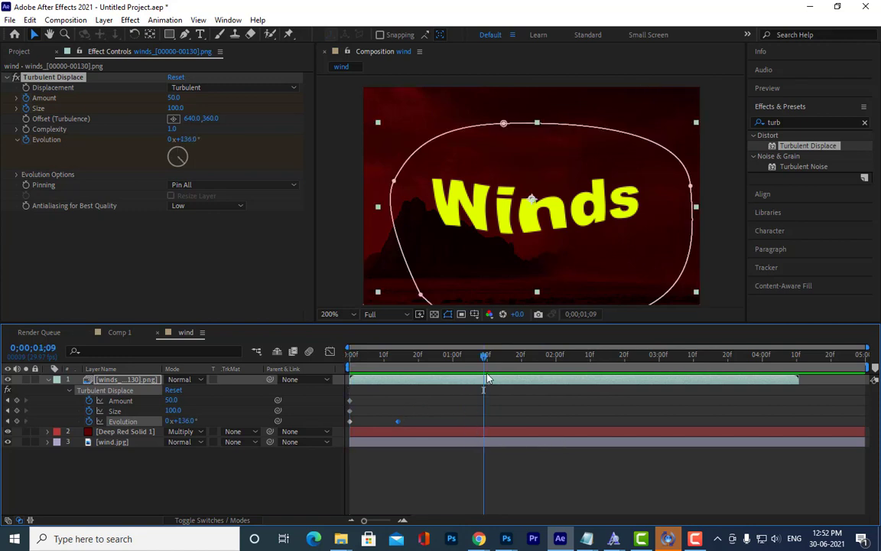
Move the second Evolution keyframe out to about 0;00;04;07, near the end of the winds layer
drag(484, 357, 474, 359)
drag(397, 421, 786, 426)
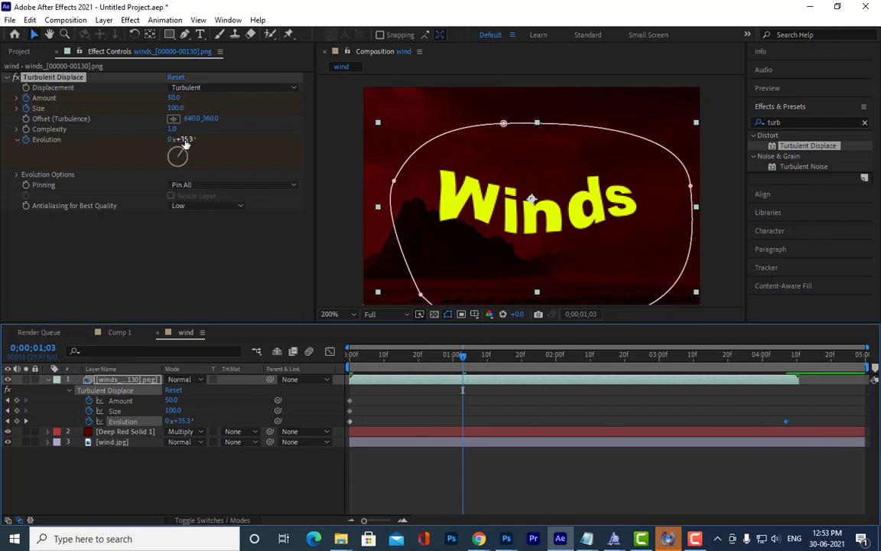
Key Evolution at 5x+61.3° at 0;00;01;03 and play back the composition from the first frame
drag(184, 142, 878, 234)
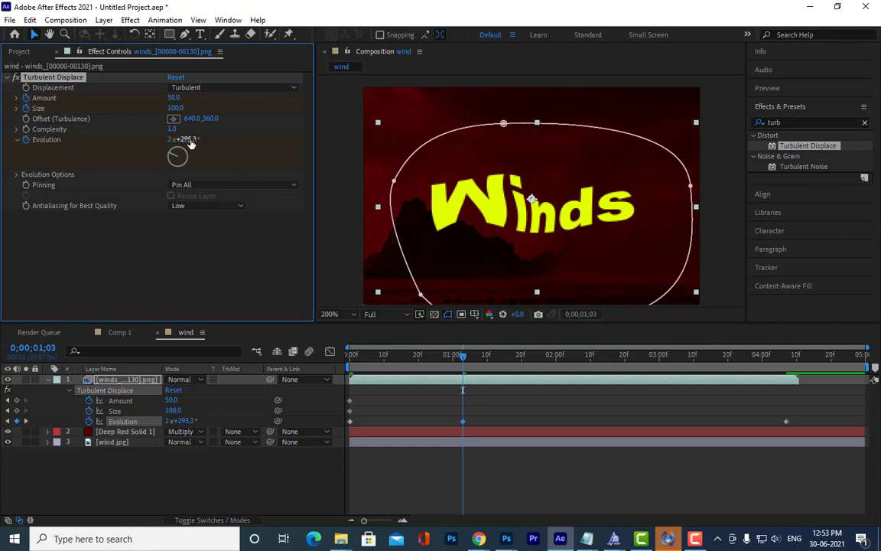
drag(191, 143, 485, 351)
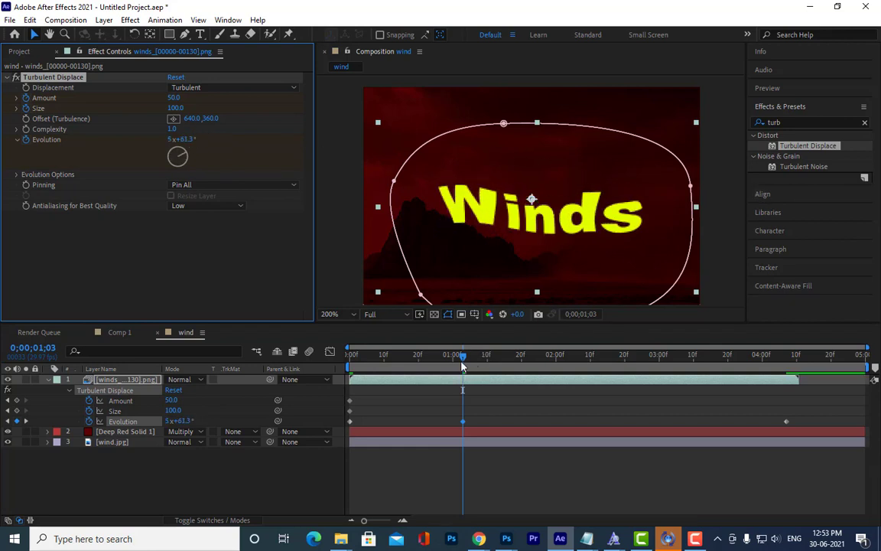
key(space)
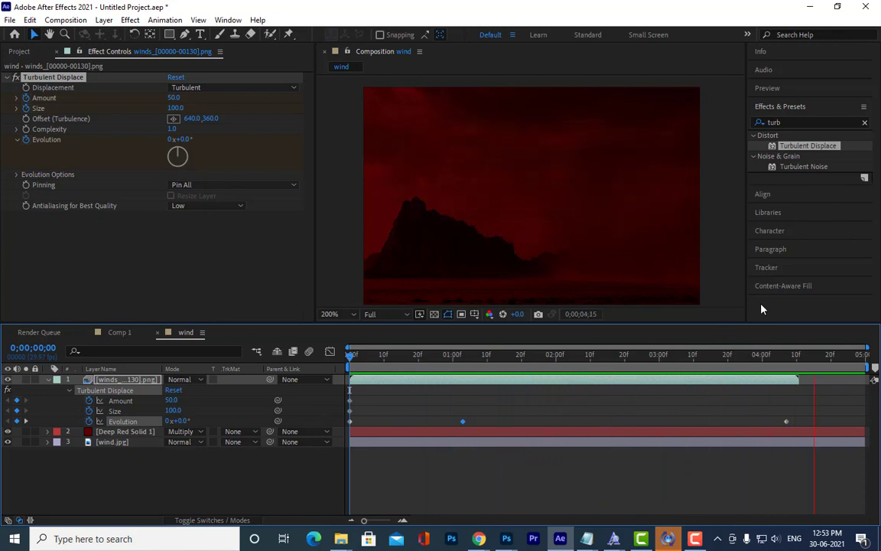
key(space)
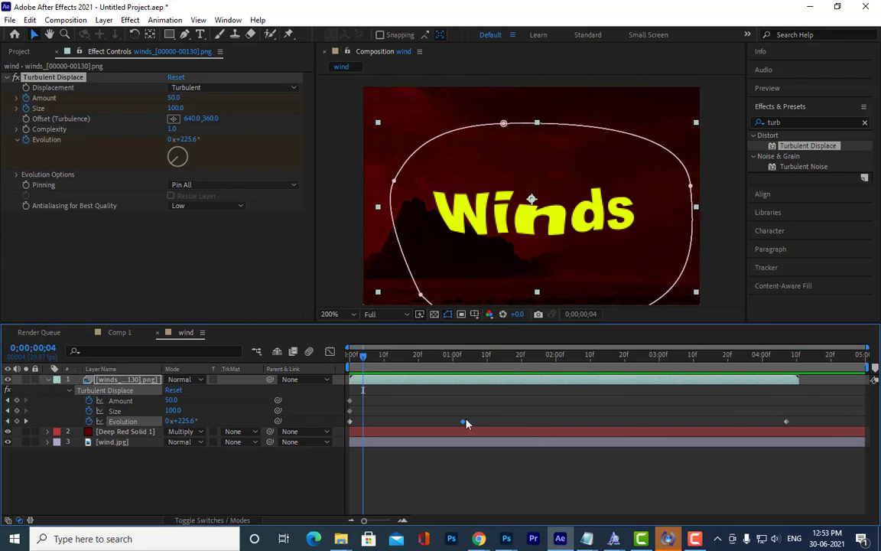
Move the middle Evolution keyframe to about 0;00;02;03 and play back the composition from the first frame
drag(462, 421, 565, 421)
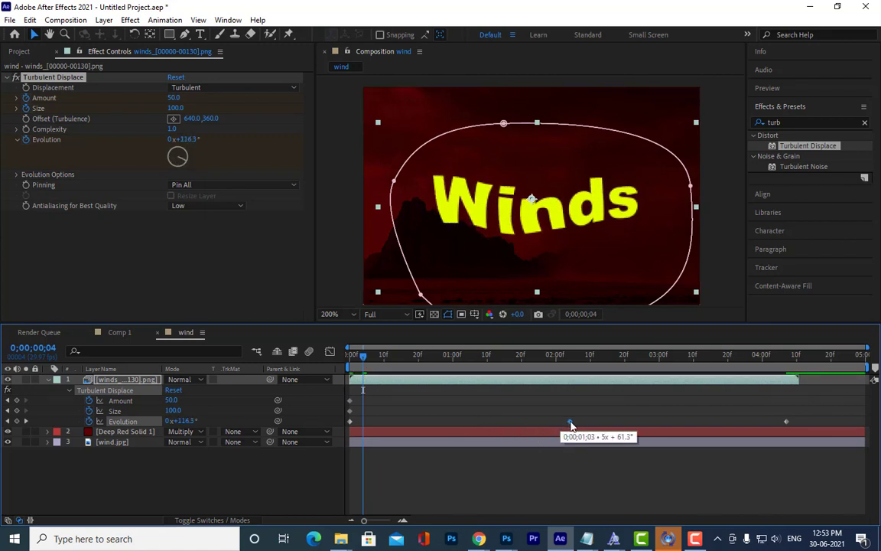
drag(364, 359, 348, 362)
key(space)
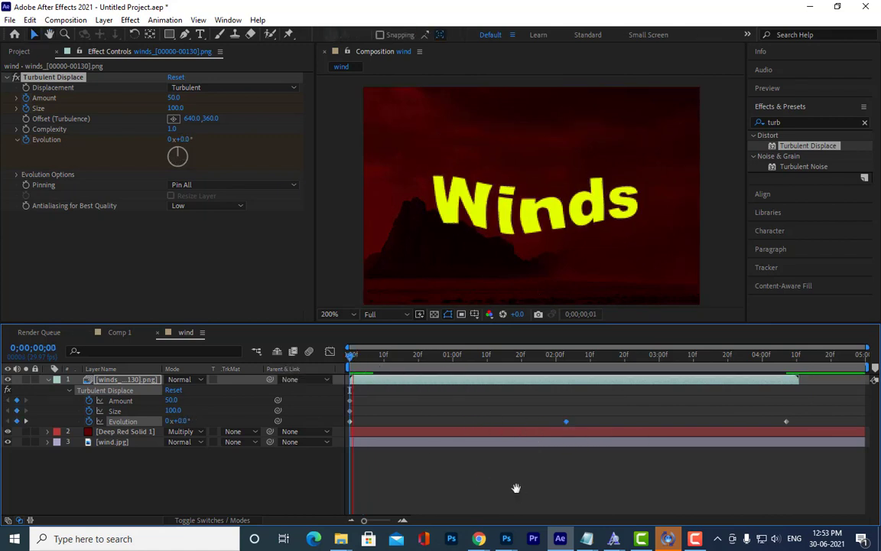
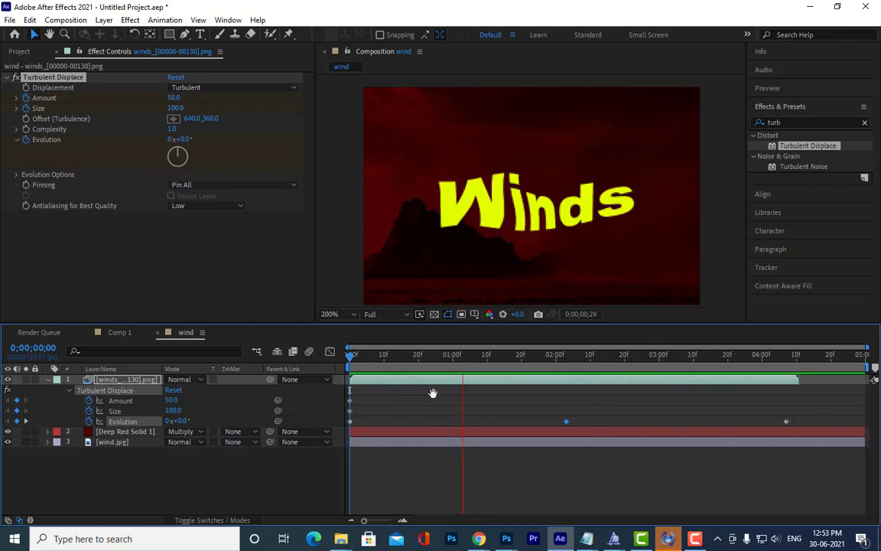
Stop playback and key the winds layer's Turbulent Displace Size at 30 at 0;00;00;27
key(space)
click(429, 358)
drag(446, 369, 442, 371)
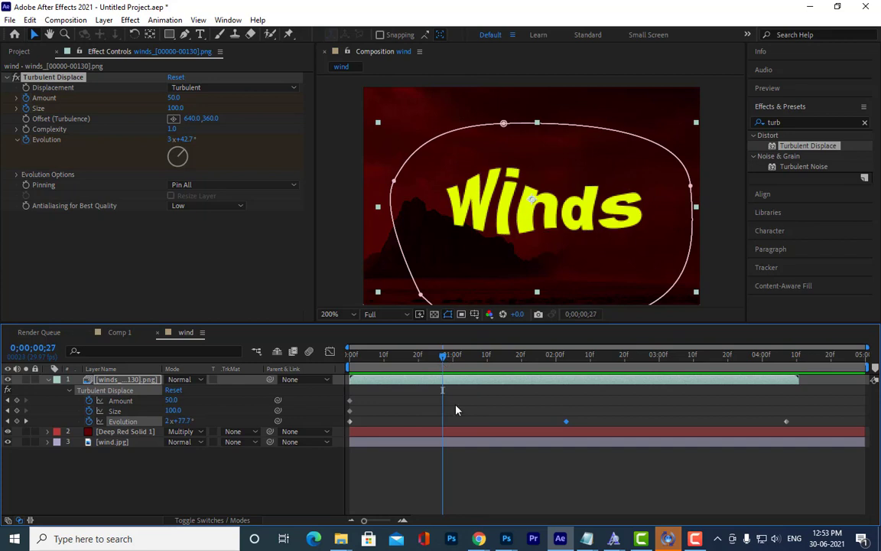
drag(172, 414, 136, 418)
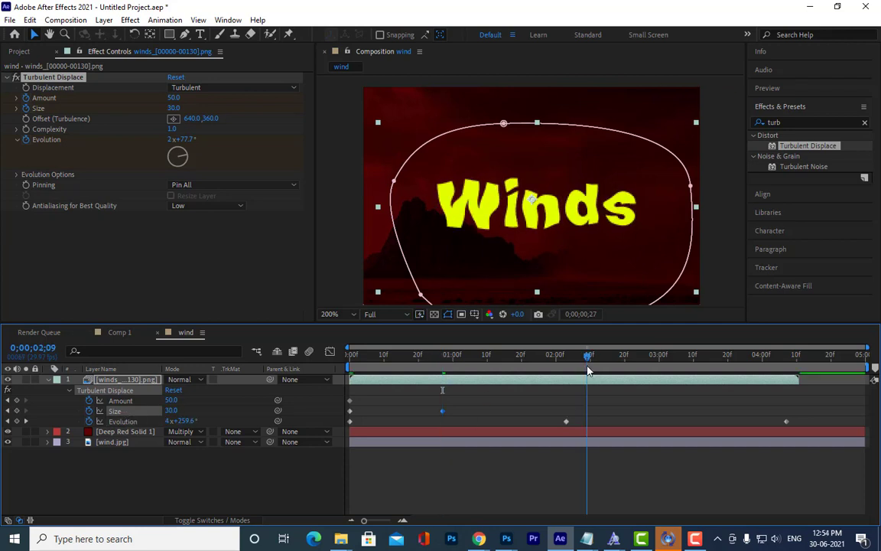
Key Size at 18 at 0;00;02;17 and add a larger Size keyframe at 0;00;03;16
drag(588, 371, 619, 372)
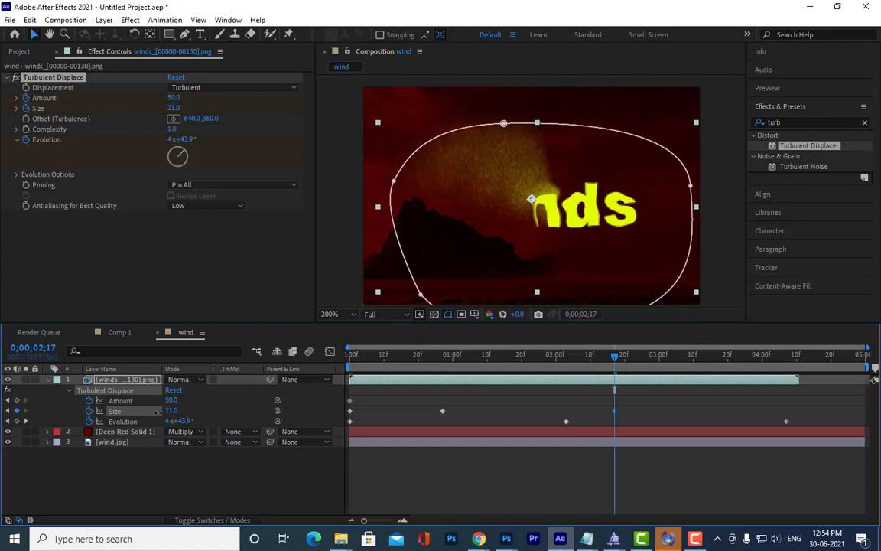
click(714, 359)
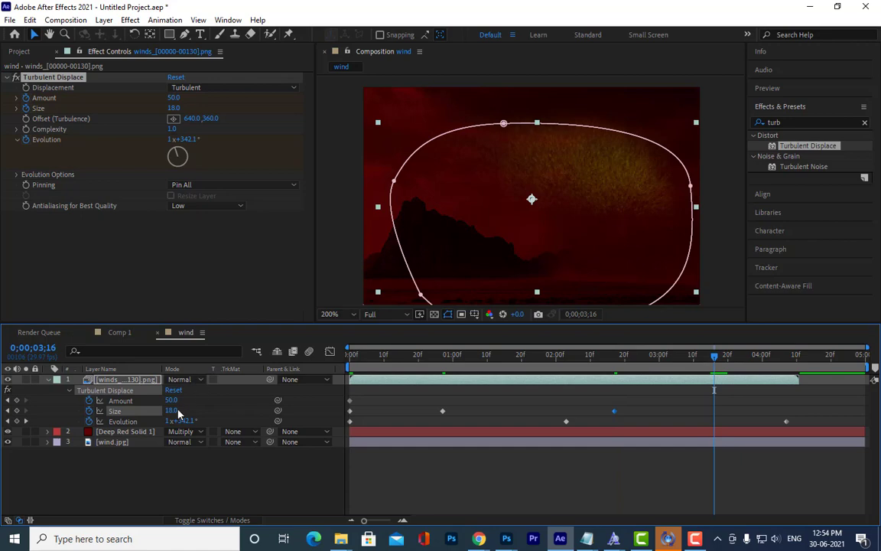
key(Return)
Play back the composition from the first frame to check the Size animation, stopping near 0;00;03;12
key(Home)
key(space)
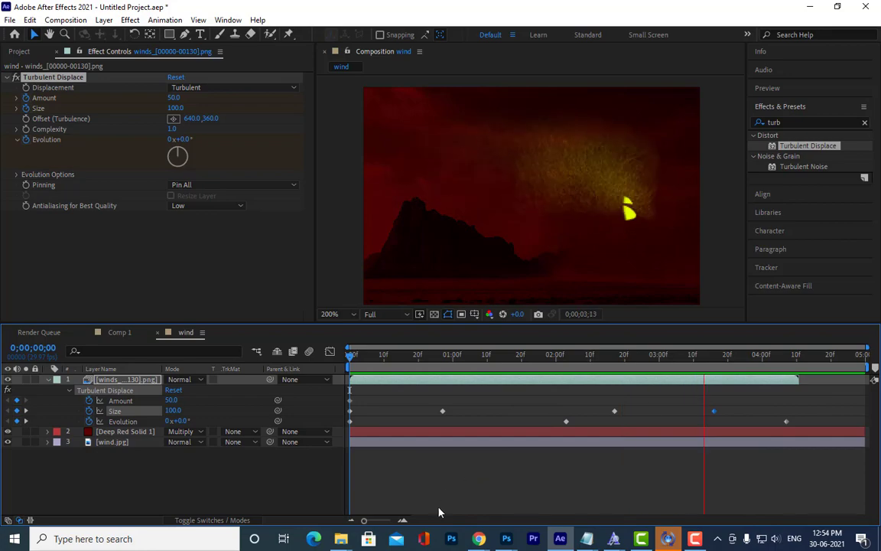
key(space)
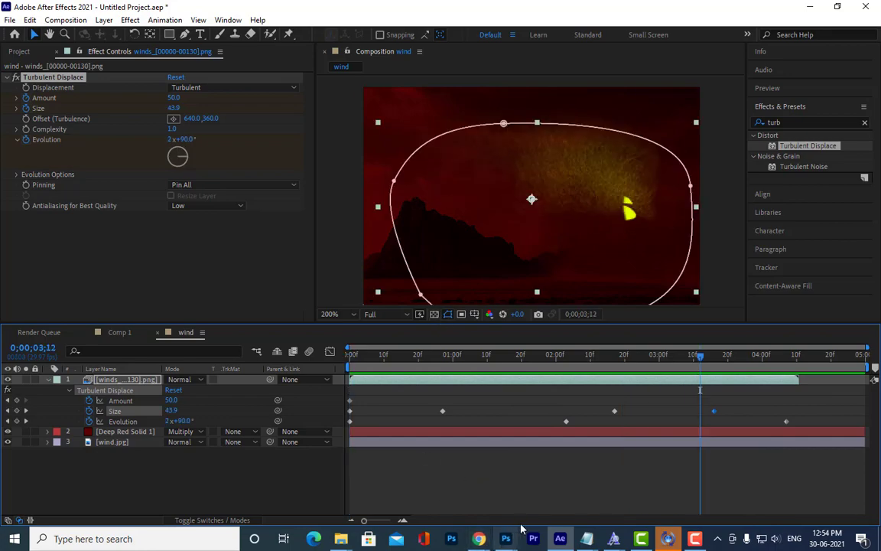
Switch to Chrome and open youtube.com in a new tab
click(479, 538)
click(412, 487)
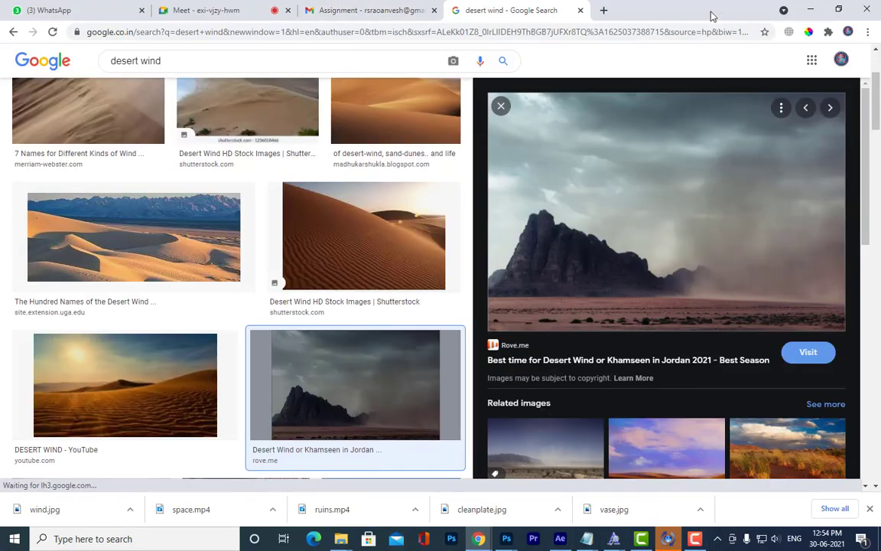
click(604, 11)
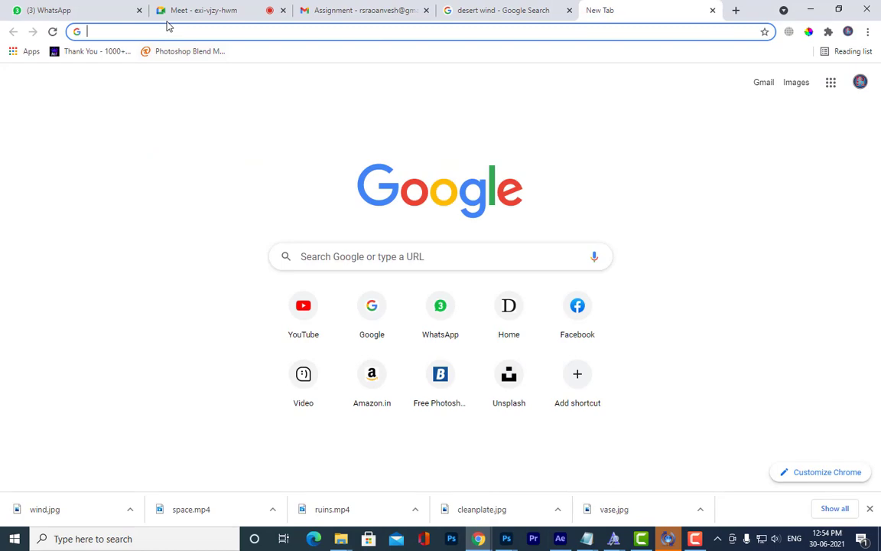
text(youtube.com)
key(Return)
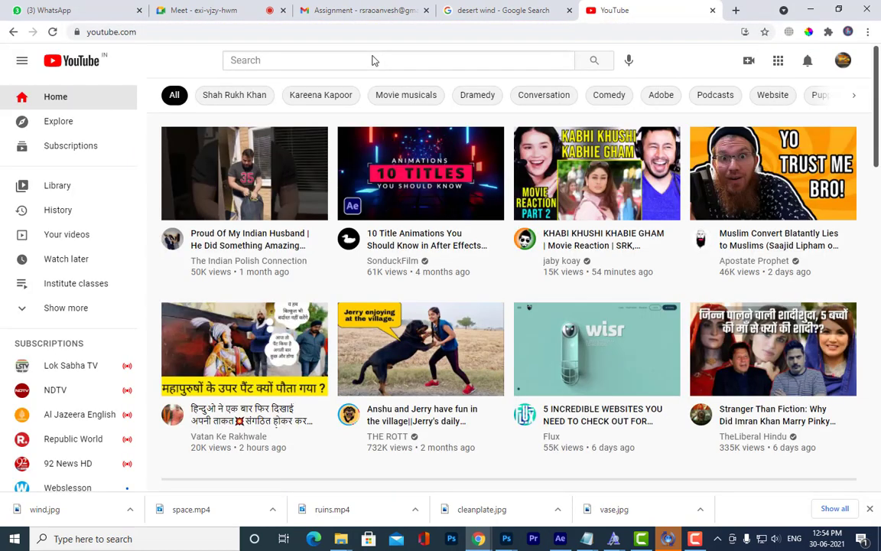
Search YouTube for "wind sound effect" and limit the results to videos under 4 minutes
click(262, 58)
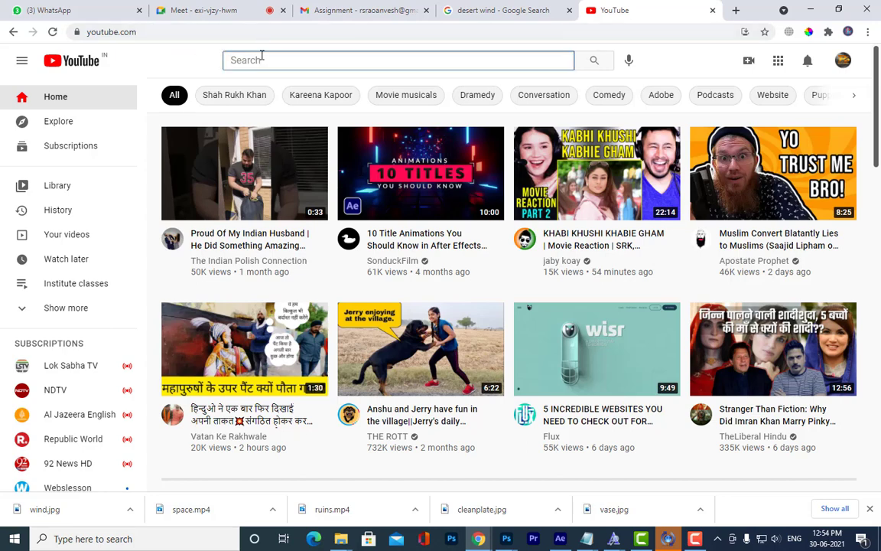
text(wind)
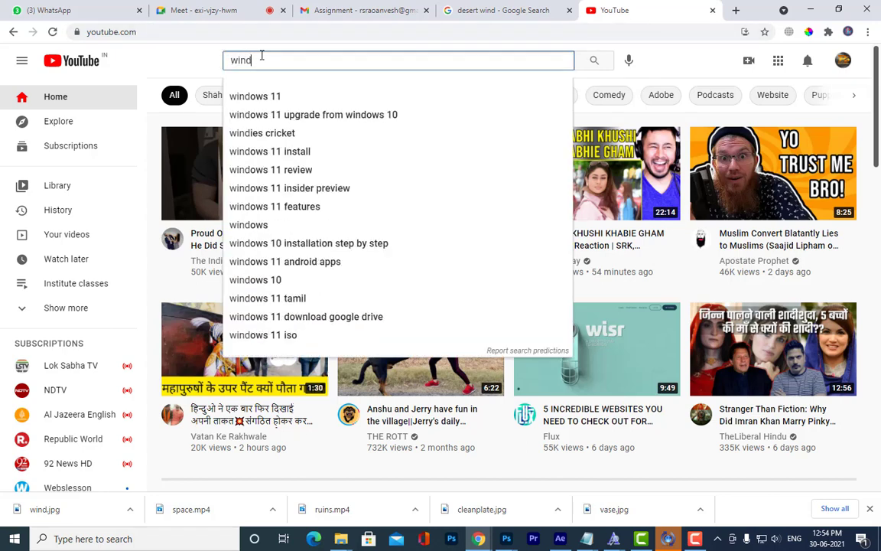
text( sound)
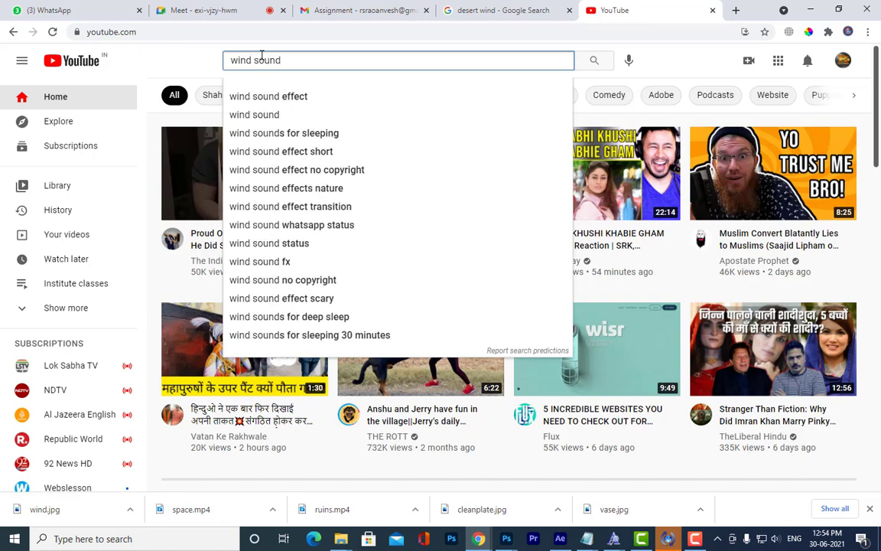
key(Down)
key(Return)
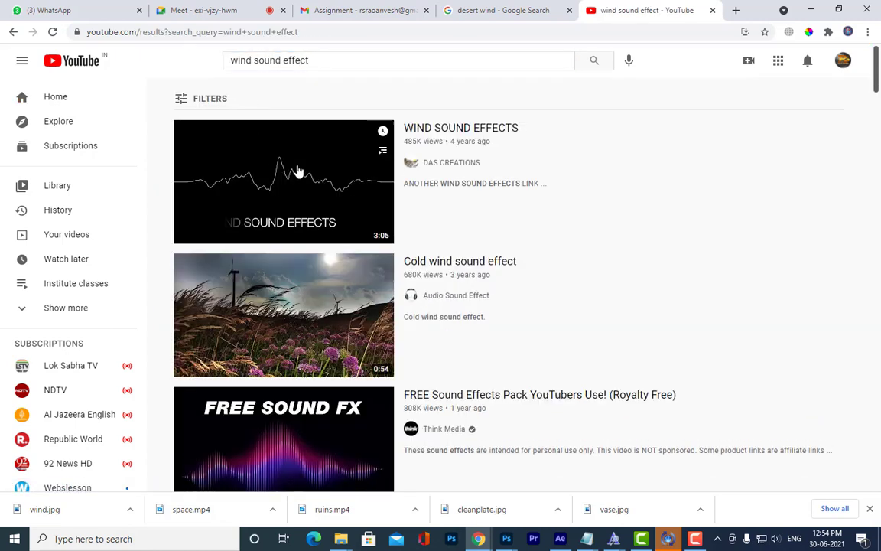
click(181, 98)
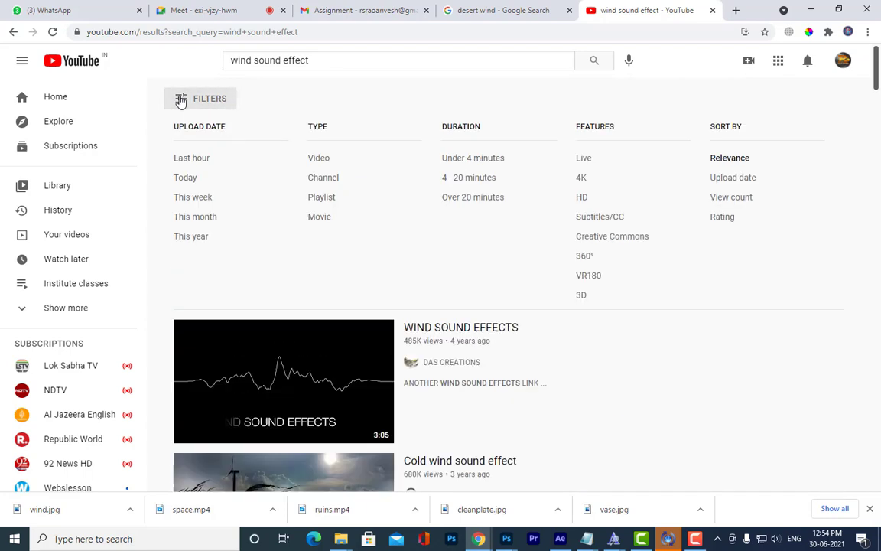
click(463, 160)
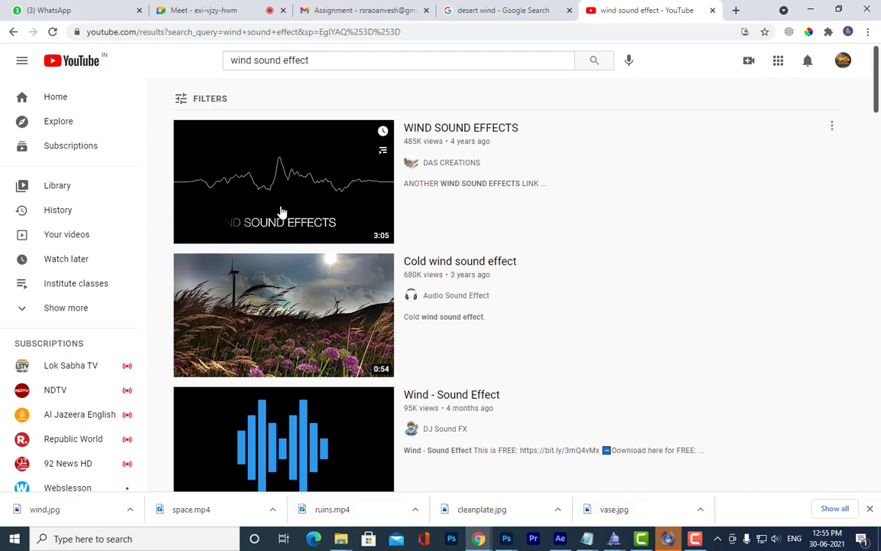
Audition the WIND SOUND EFFECTS video at several points with the volume raised and return to the results
click(301, 189)
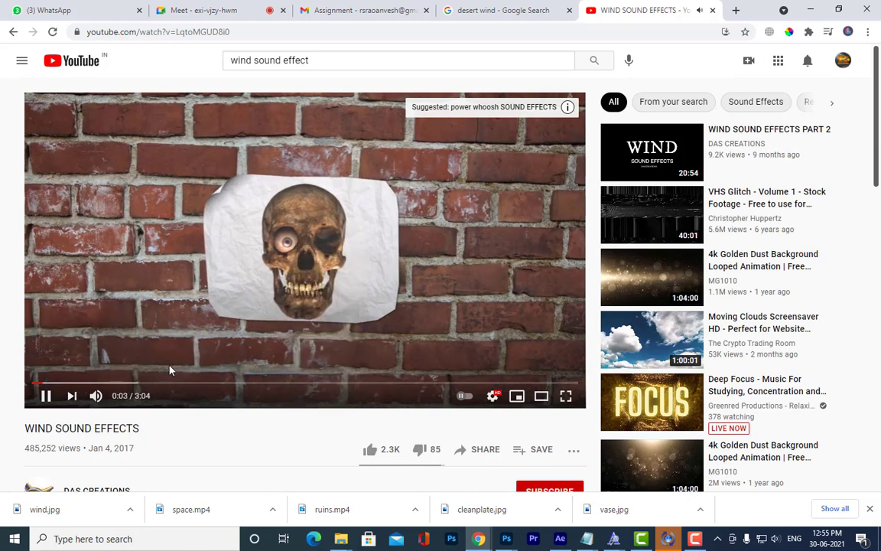
click(89, 382)
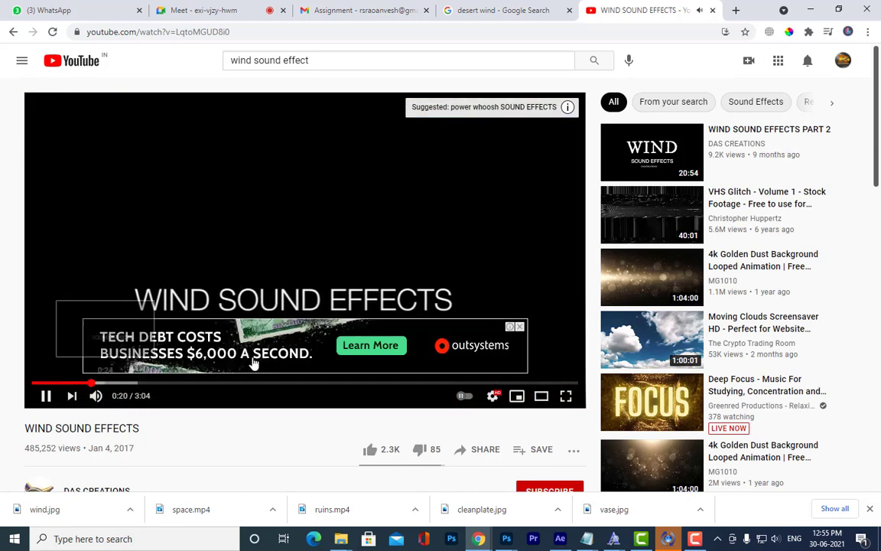
click(519, 326)
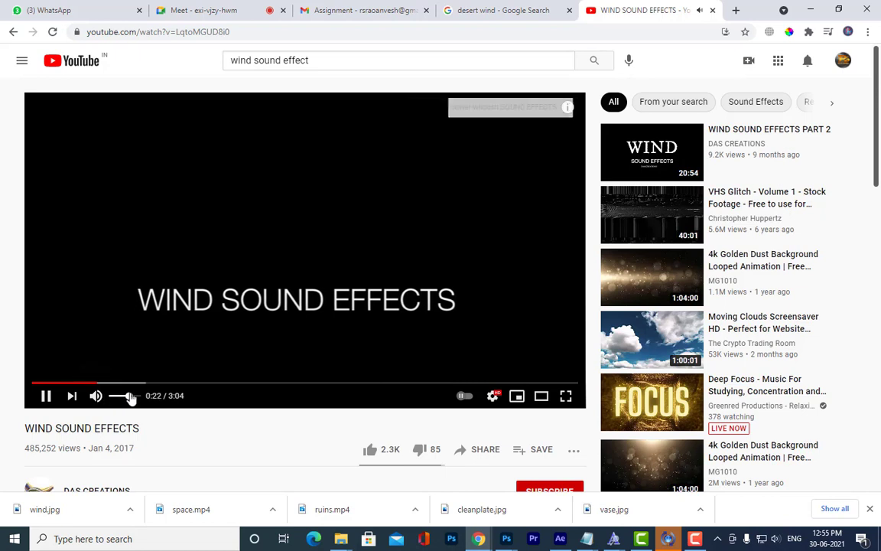
drag(130, 397, 141, 395)
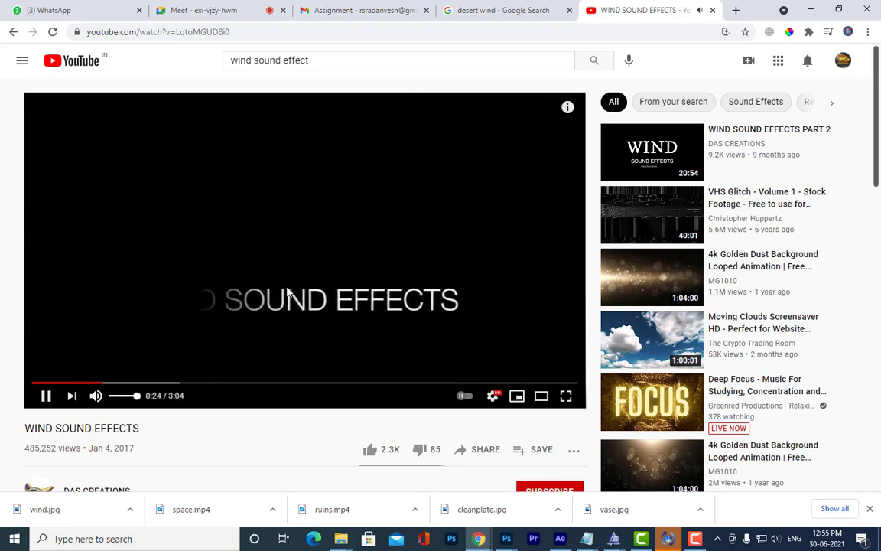
click(155, 384)
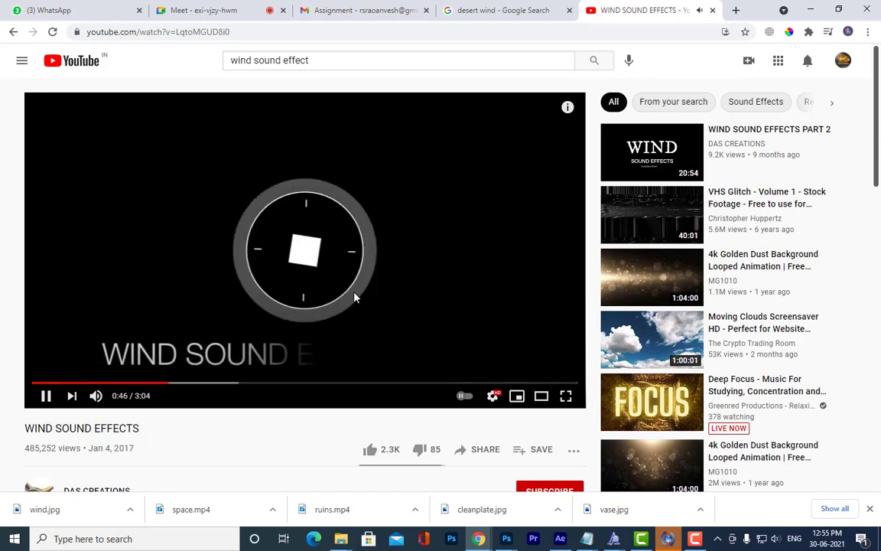
click(221, 384)
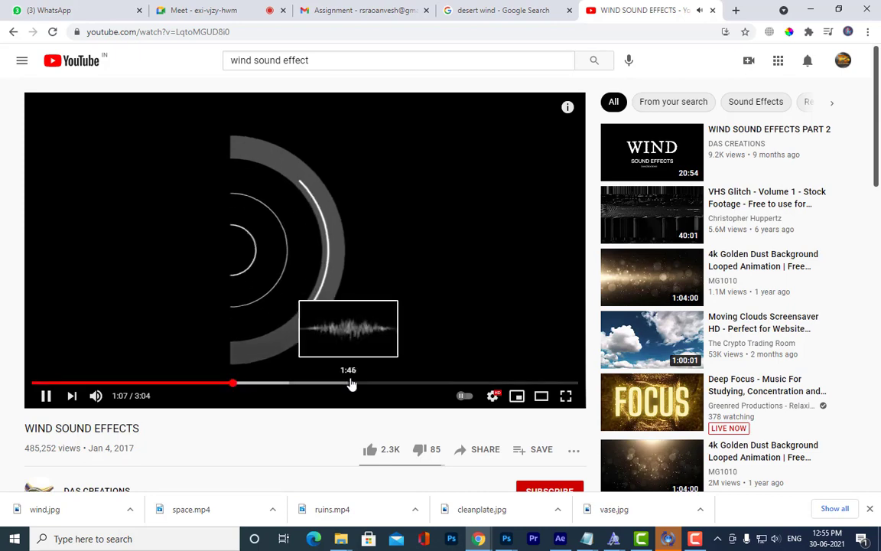
click(351, 384)
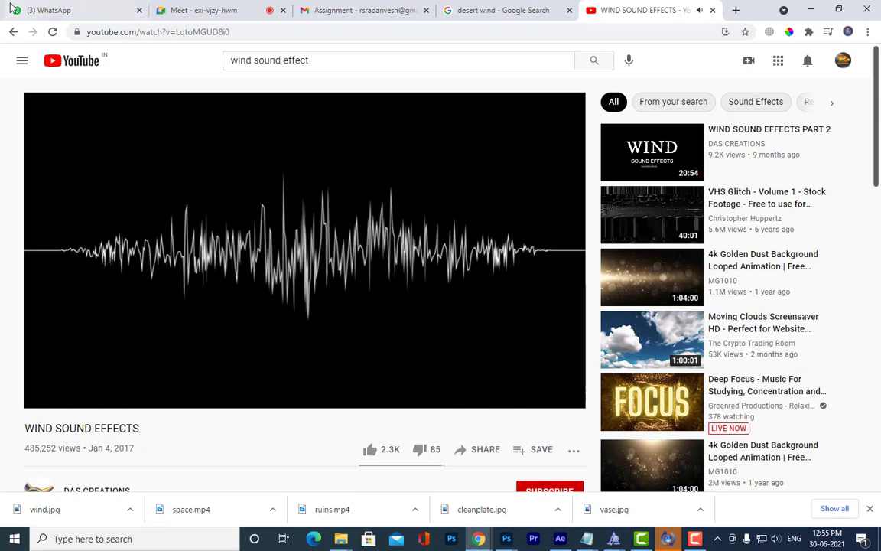
click(14, 32)
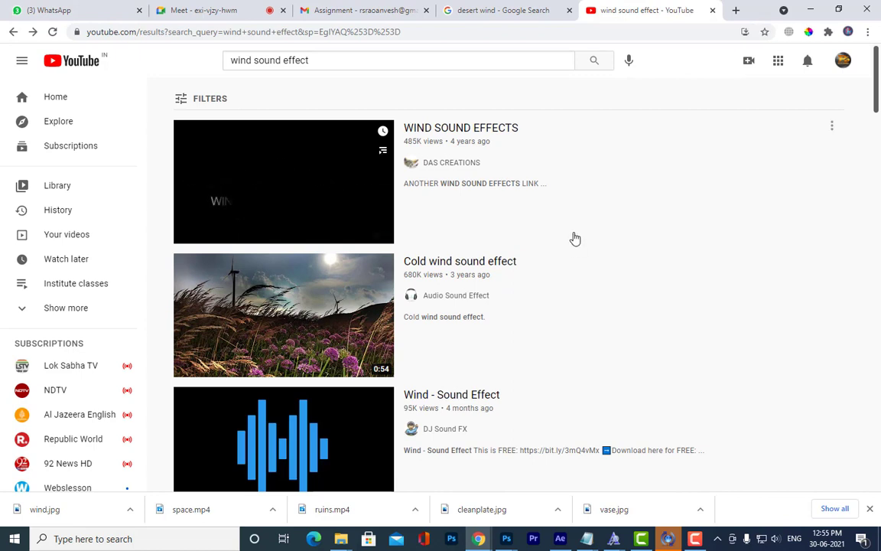
Audition the "Wind - Sound Effect" and "Cold wind sound effect" videos and return to the results
click(287, 419)
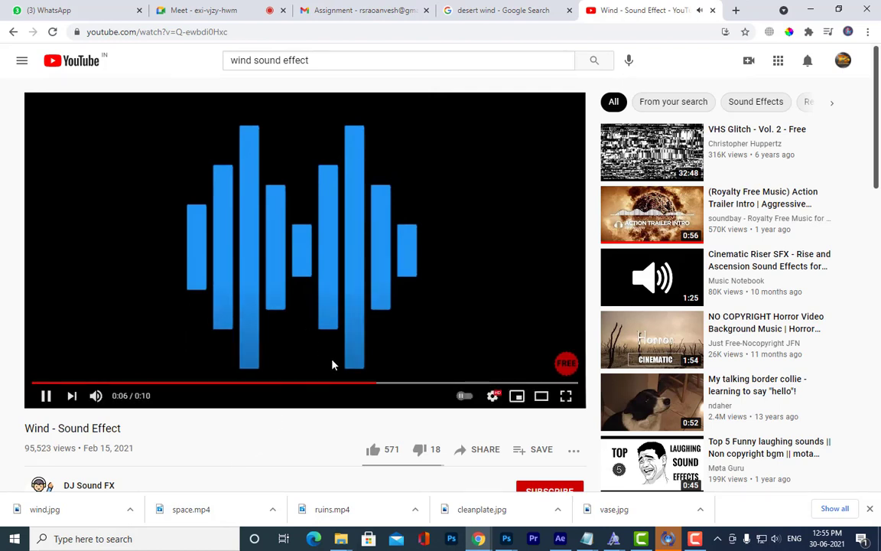
click(16, 31)
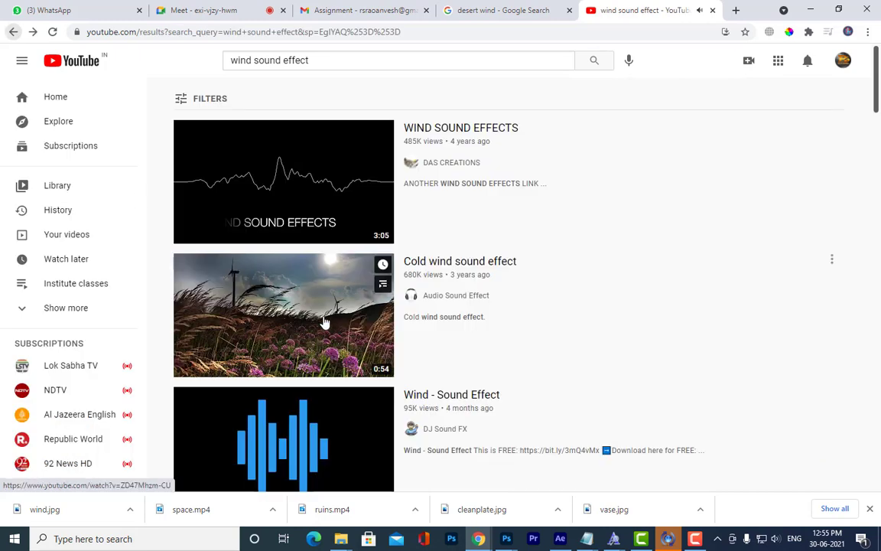
click(304, 358)
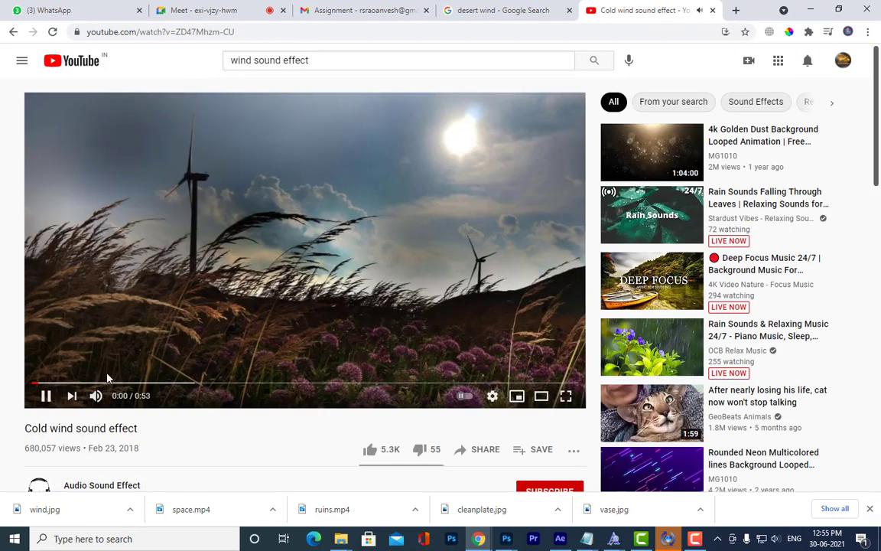
click(135, 383)
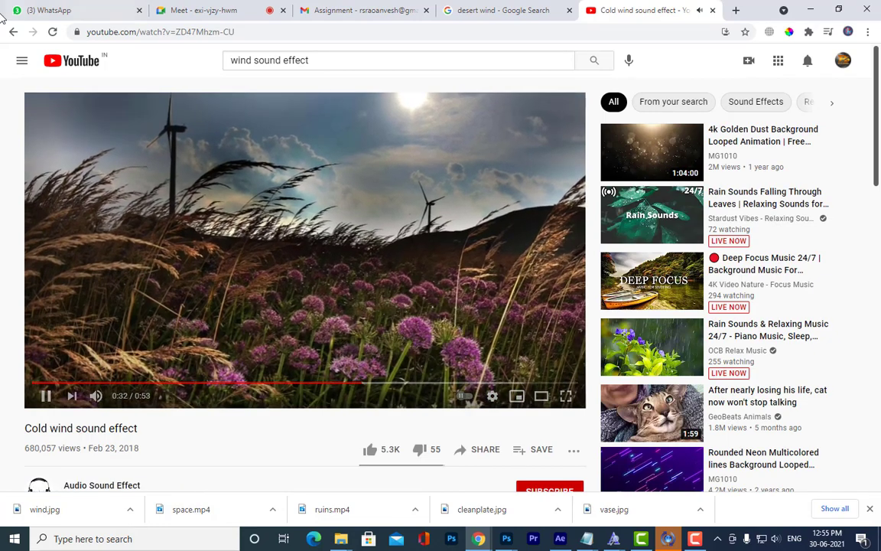
click(16, 33)
Find the "Creepy Wind - Sound Effect [Perfect Cut]" video further down the results and audition it
scroll(415, 292, down, 4)
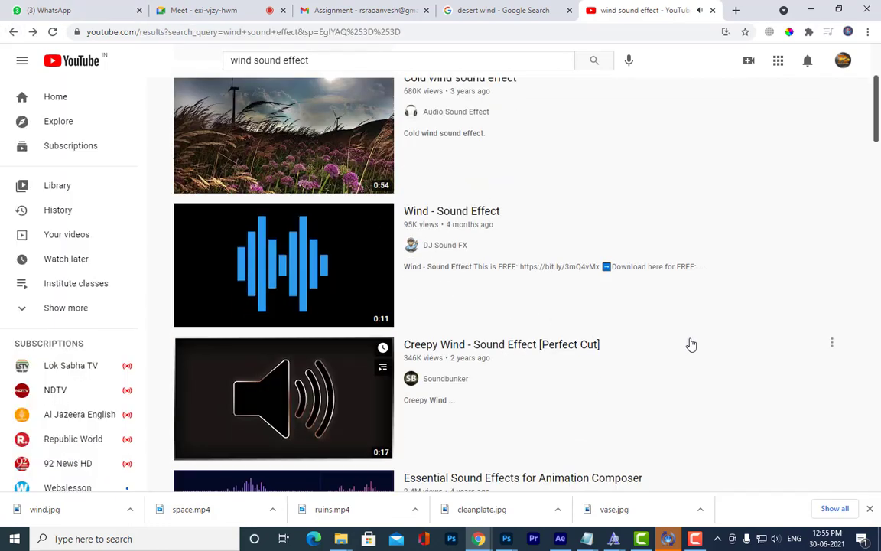
scroll(665, 307, down, 2)
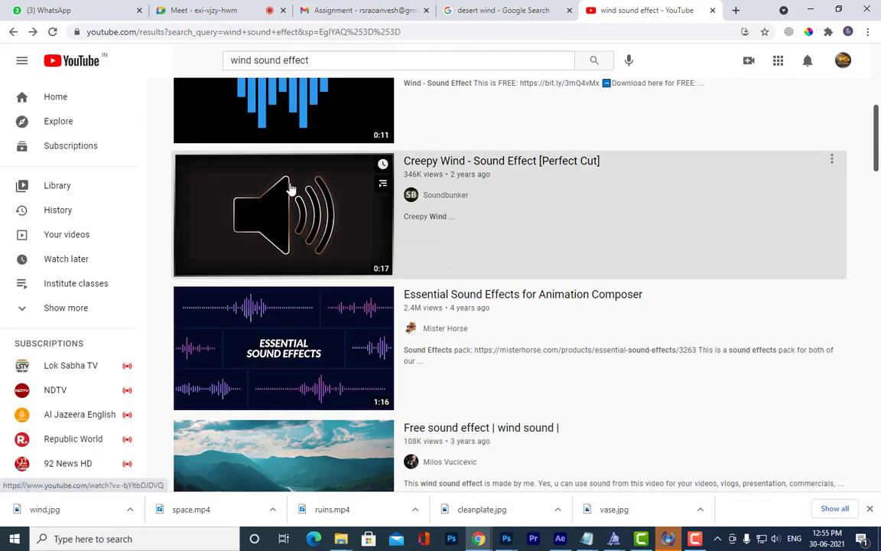
click(291, 189)
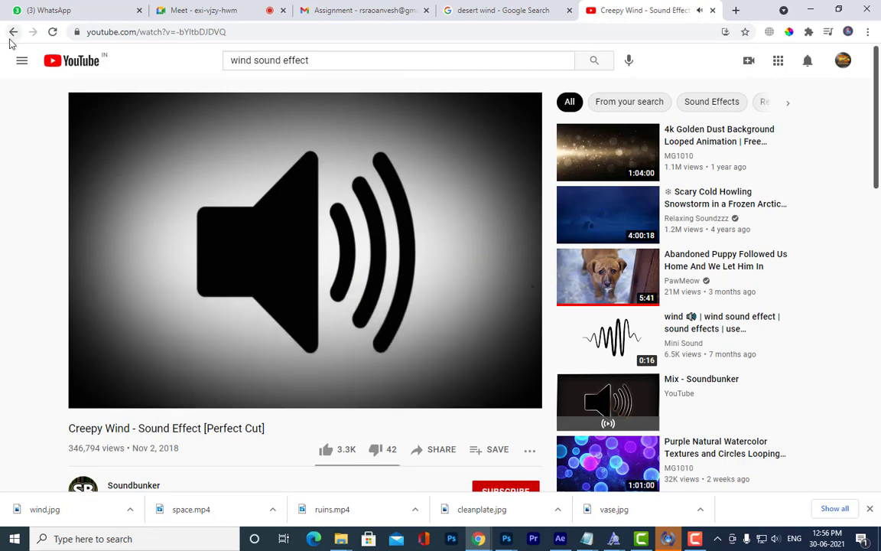
Change the search to "heavy wind sound effect" and limit the results to videos under 4 minutes
click(230, 65)
text(he)
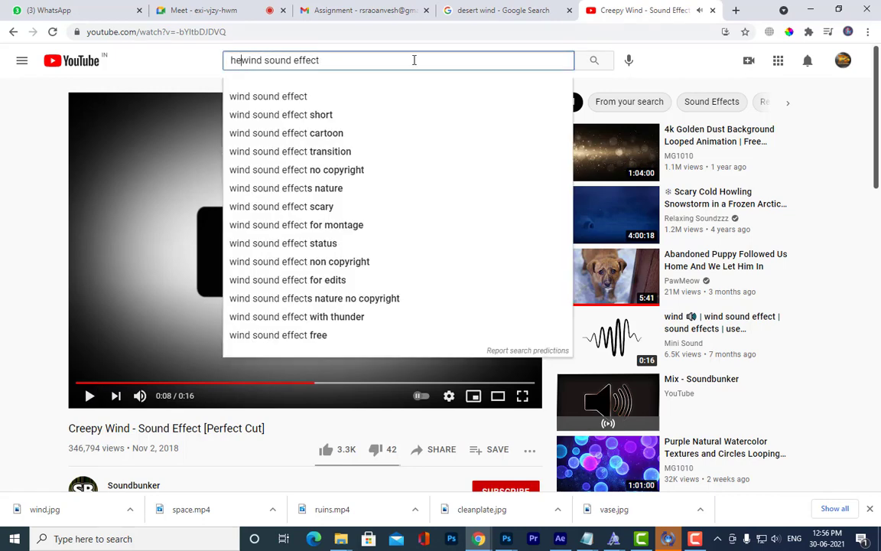
text(avy)
key(Return)
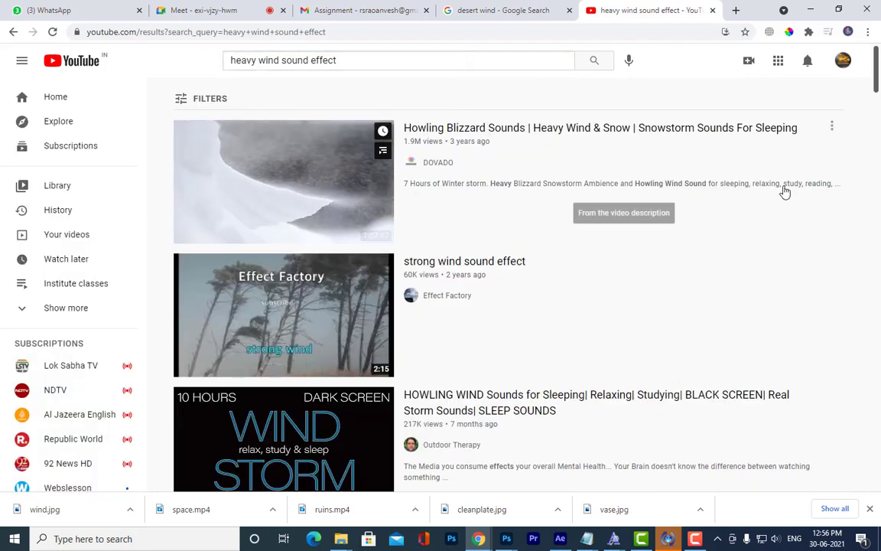
click(182, 100)
click(467, 161)
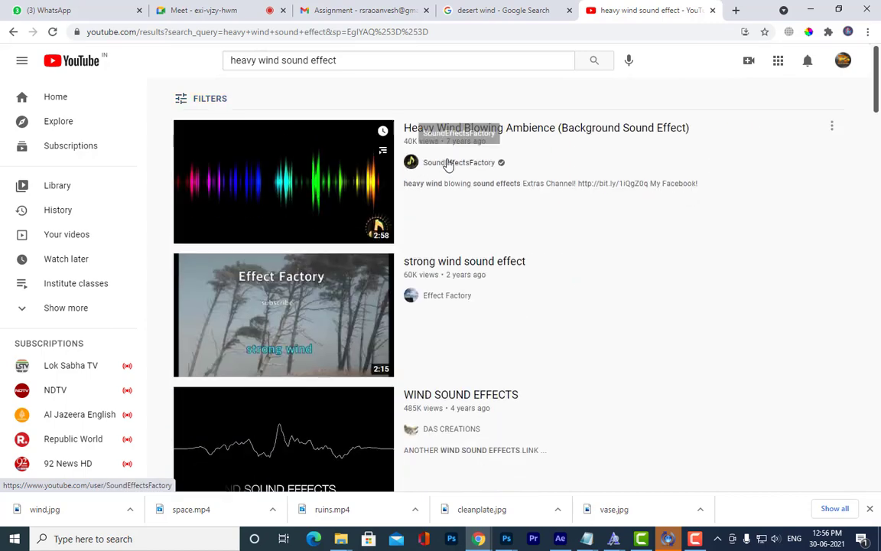
Audition the "Heavy Wind Blowing Ambience (Background Sound Effect)" video with the speaker volume set to 53, dismiss its ad and return to the results
click(237, 172)
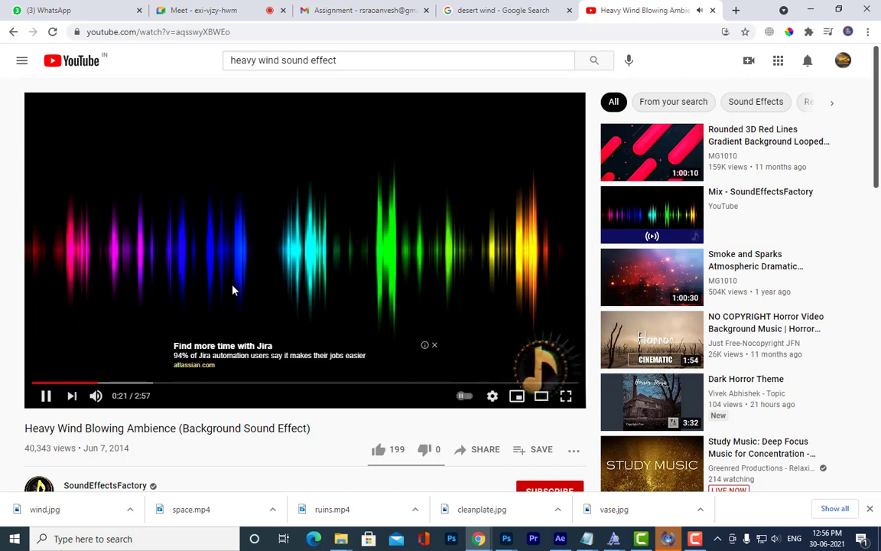
click(773, 538)
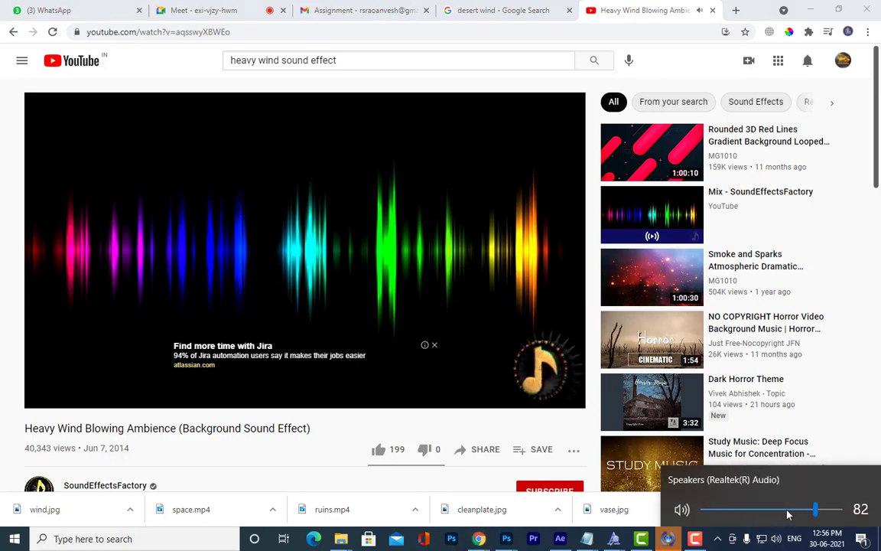
drag(792, 514, 802, 514)
click(309, 479)
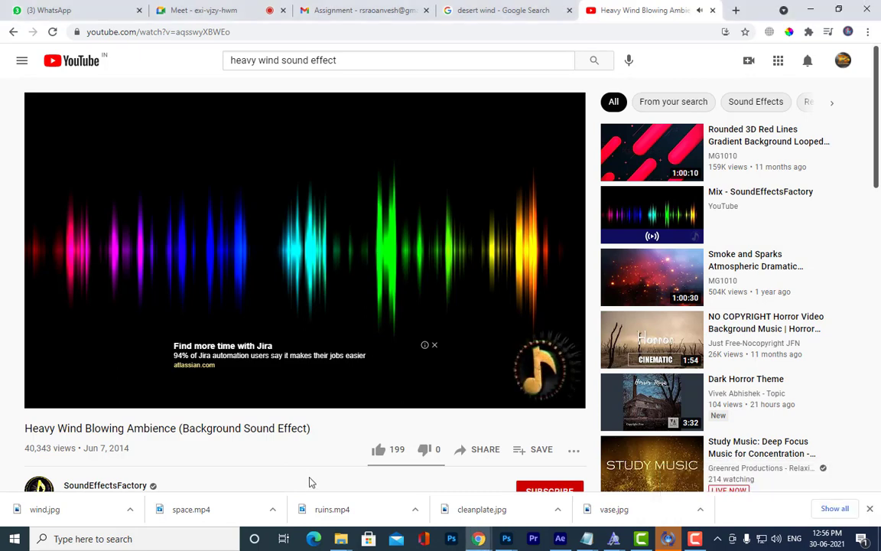
click(776, 538)
click(776, 510)
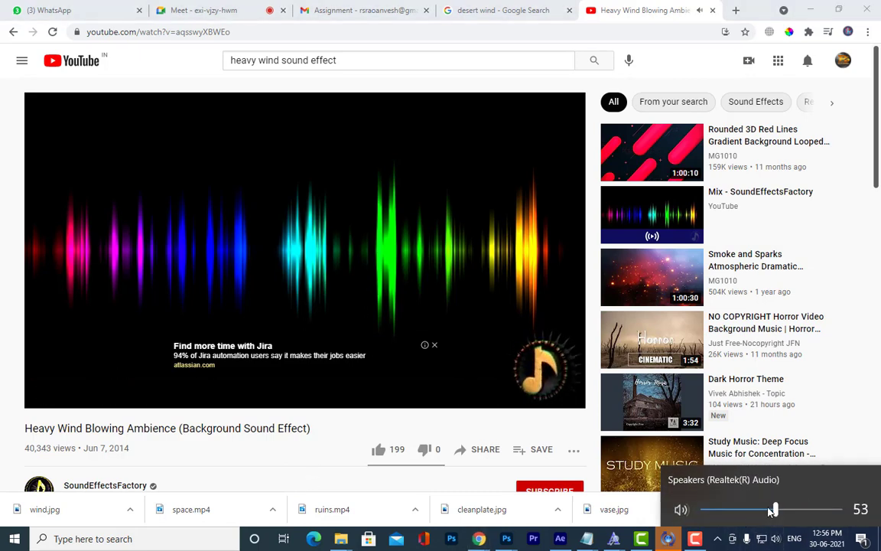
click(433, 466)
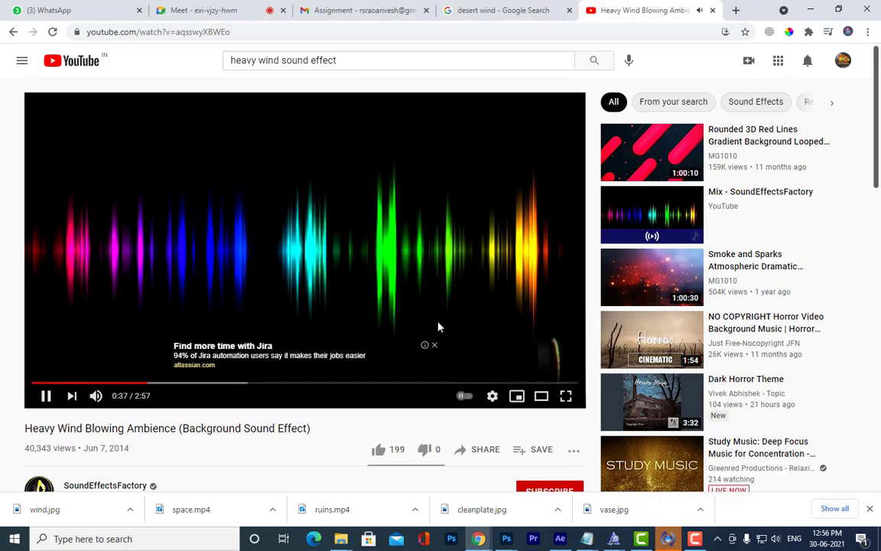
click(433, 345)
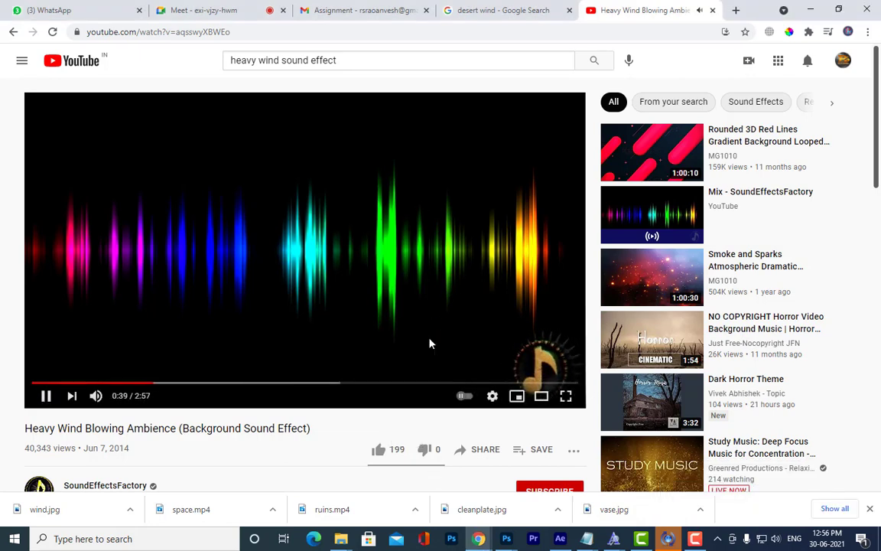
click(13, 32)
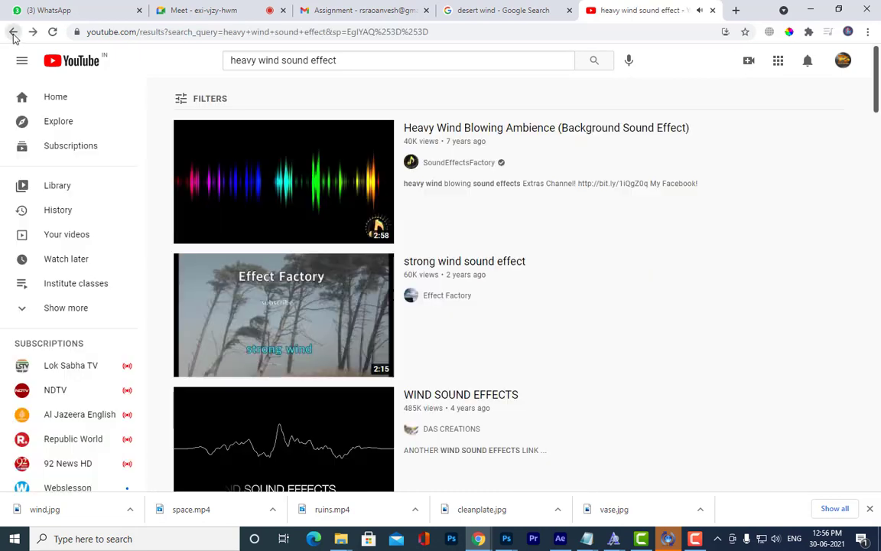
scroll(469, 225, down, 3)
scroll(572, 217, down, 3)
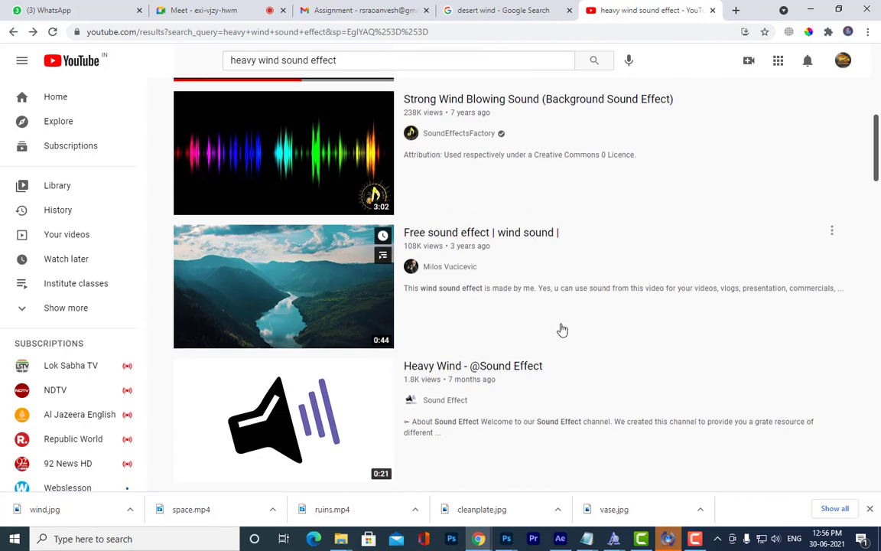
scroll(561, 331, down, 2)
click(272, 289)
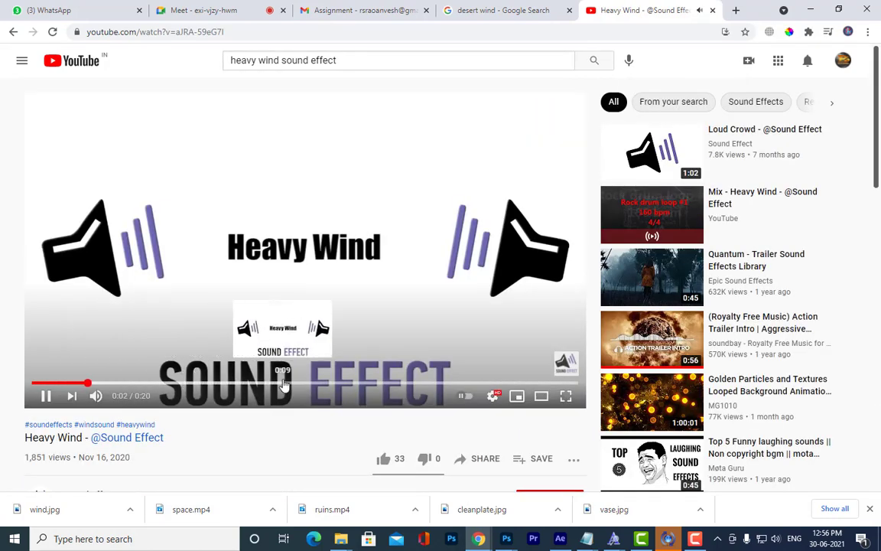
drag(264, 384, 309, 382)
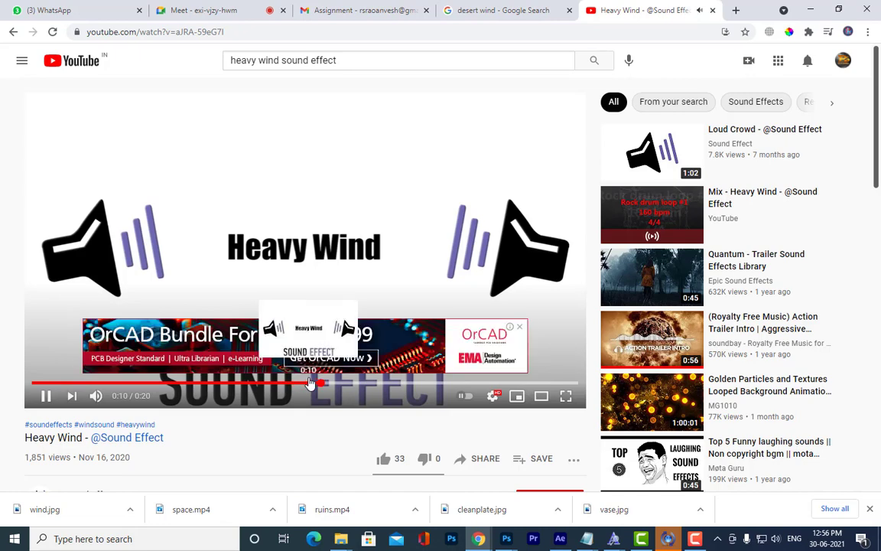
click(13, 33)
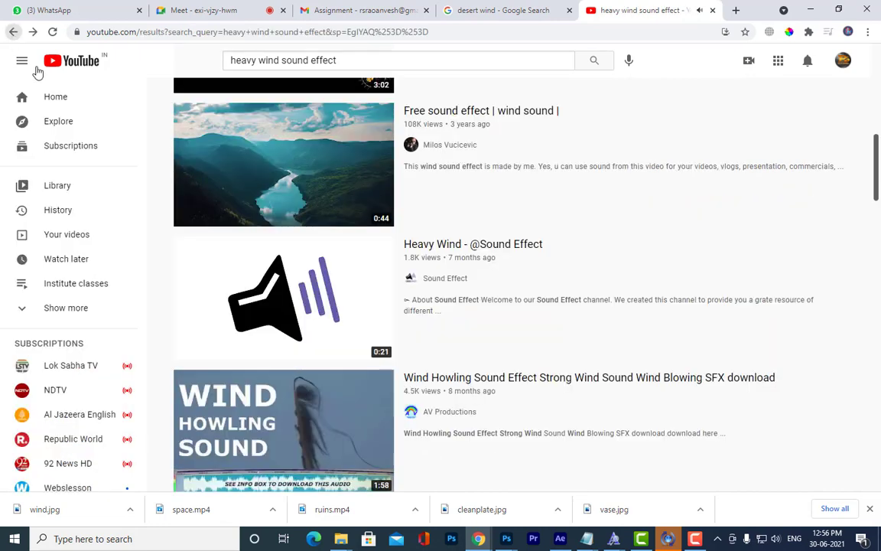
Audition the "Free sound effect | wind sound |" video at two points and return to the results
click(299, 165)
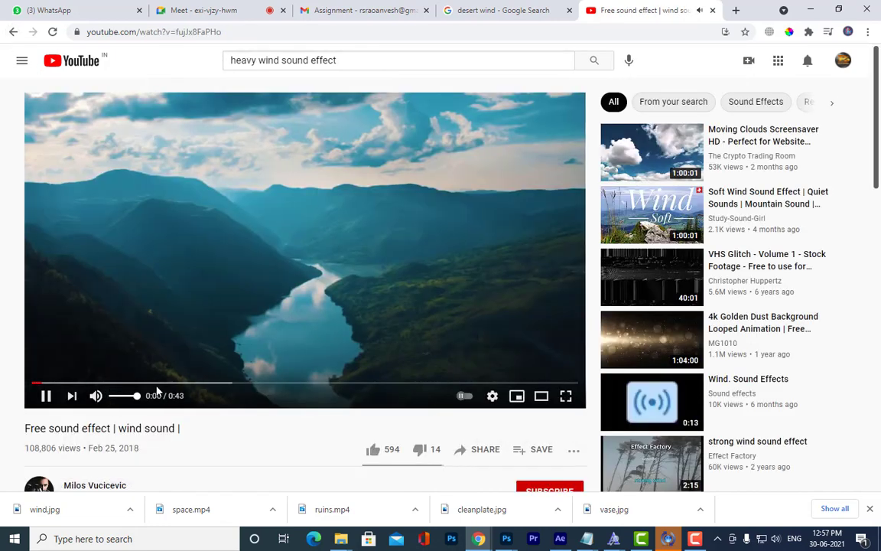
click(183, 383)
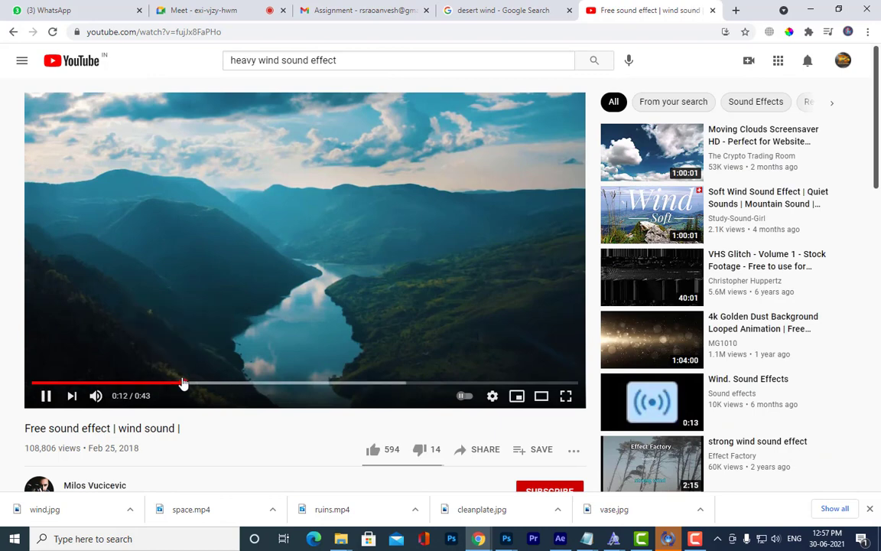
click(353, 383)
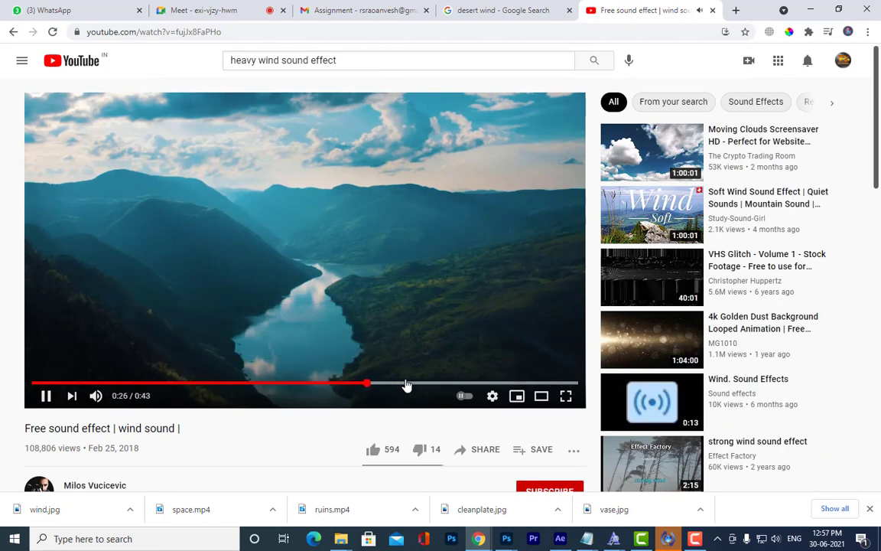
click(13, 32)
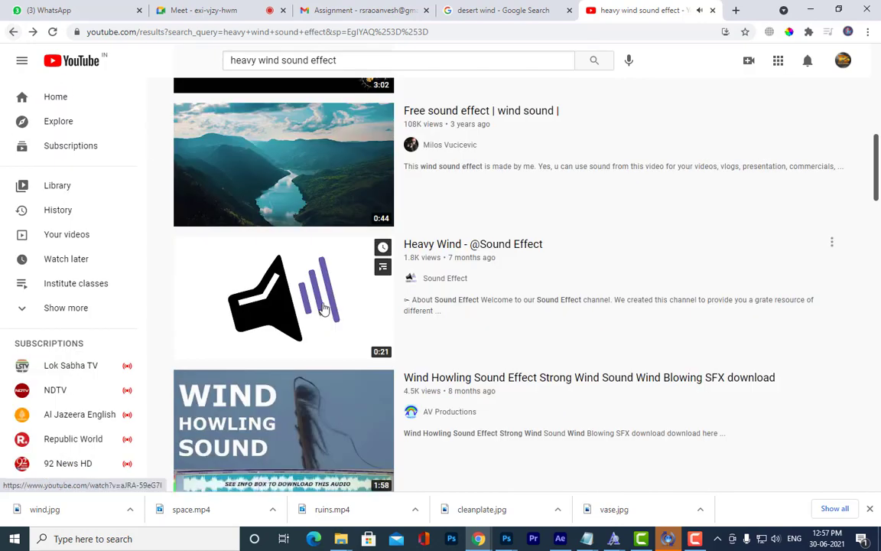
Audition the "strong wind sound effect" video by Effect Factory from about 0:42 and pause it
scroll(323, 306, up, 5)
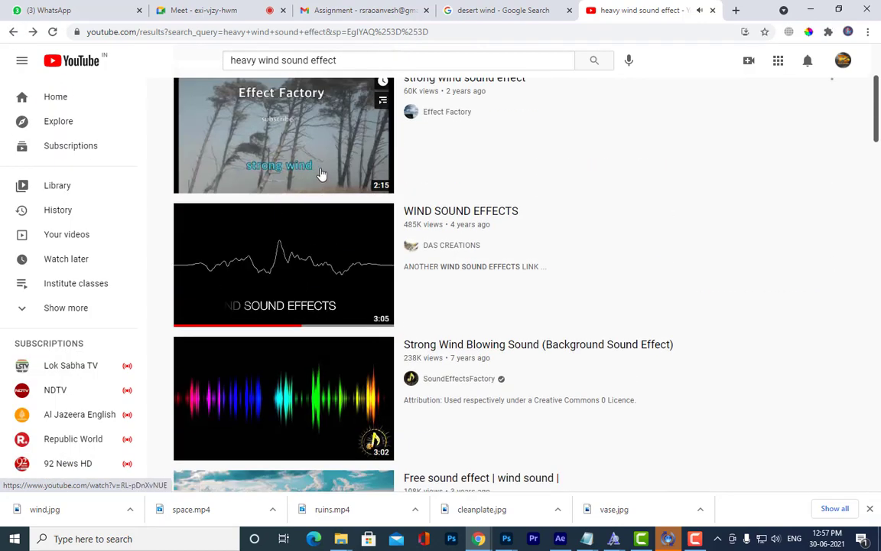
scroll(322, 175, up, 2)
click(282, 244)
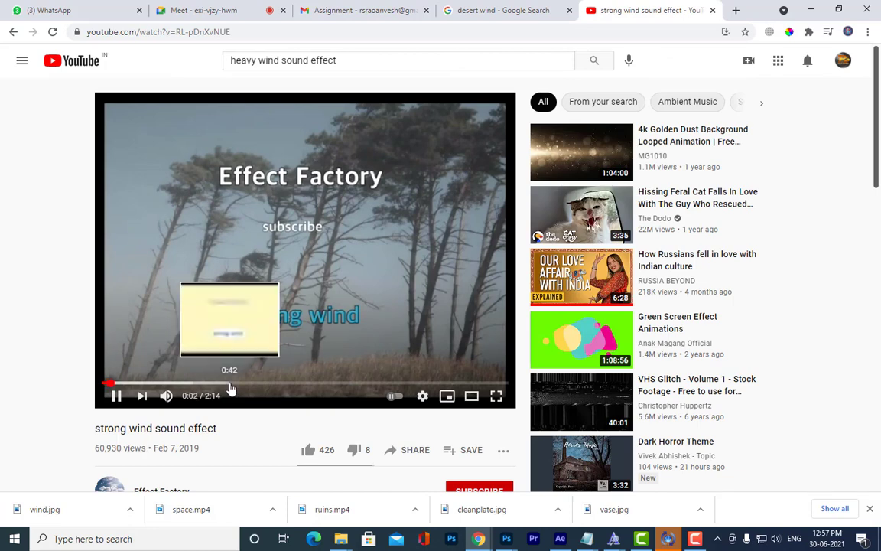
click(231, 388)
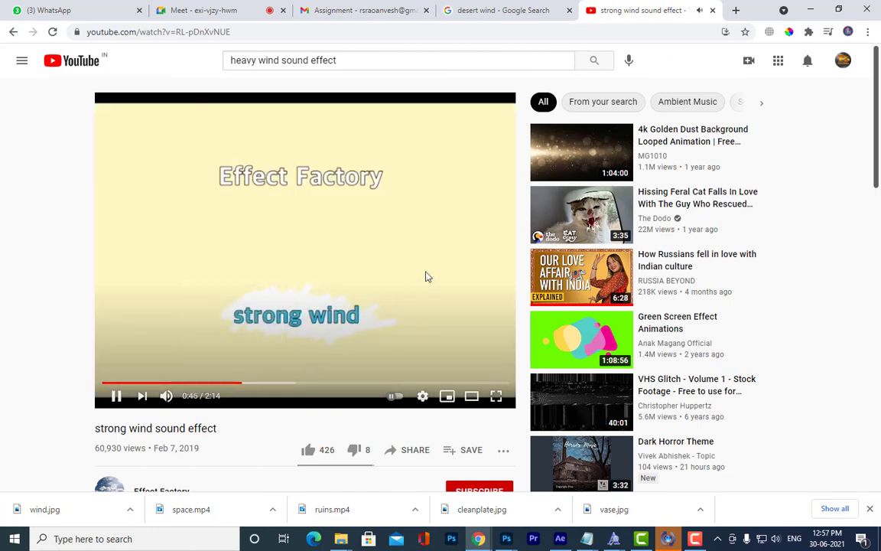
click(277, 366)
Open the video on yout.com by removing "ube" from its address and convert it to MP3 at 128 kbit/s
drag(118, 31, 103, 31)
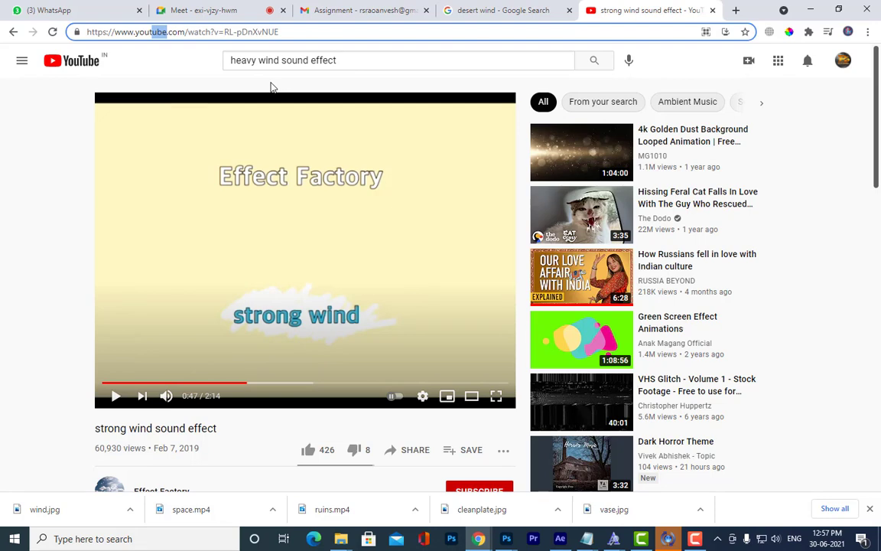
key(BackSpace)
key(Return)
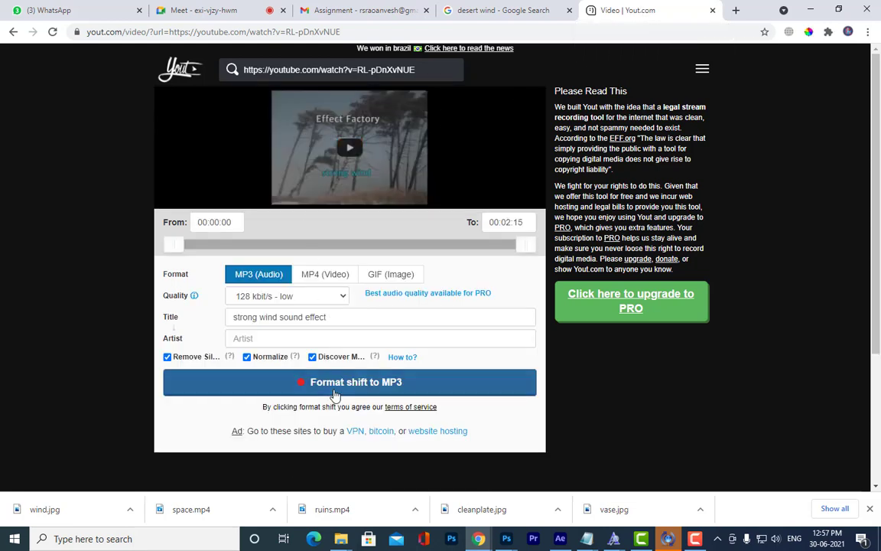
click(454, 391)
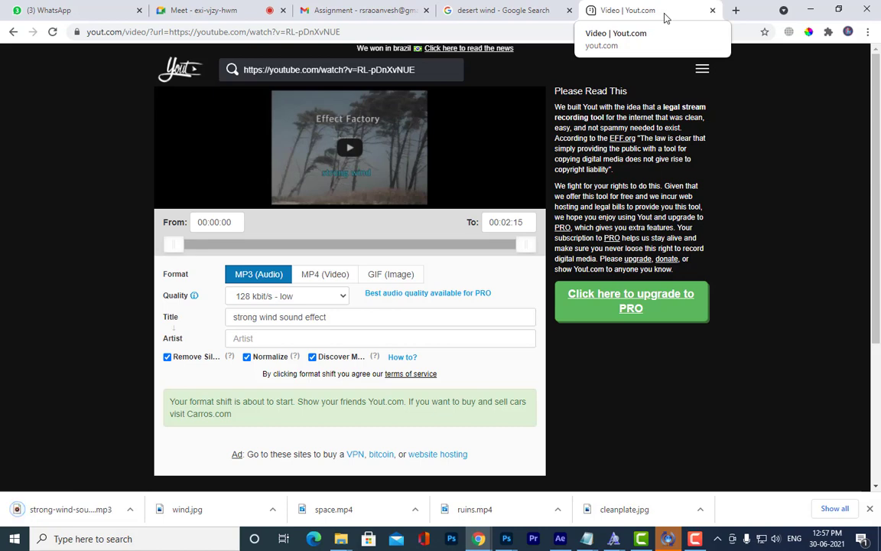
Copy the downloaded strong-wind-sound-effect MP3 from the Downloads folder to the Desktop and minimize the file window
click(132, 510)
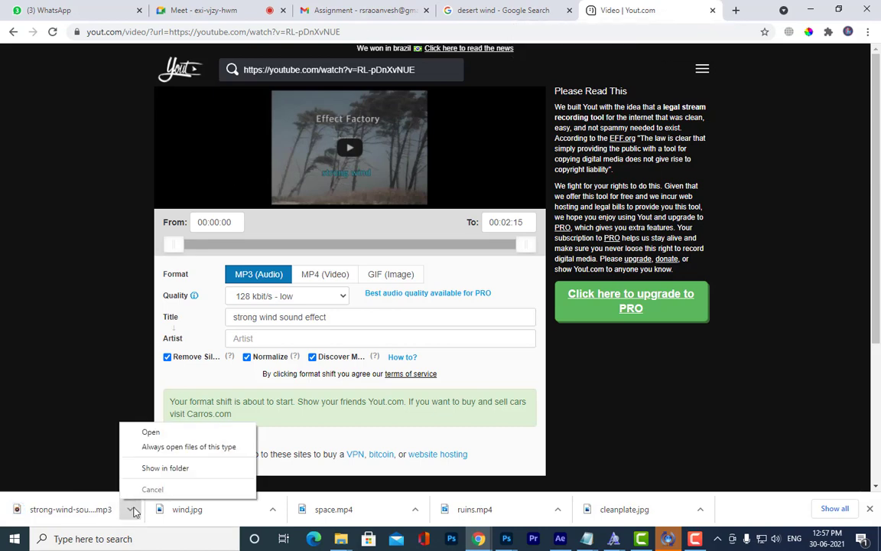
click(188, 469)
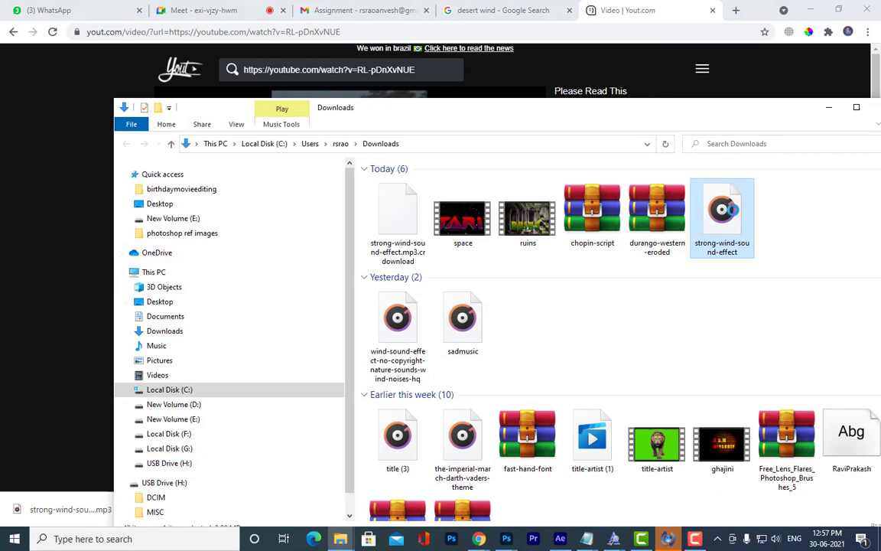
right_click(731, 208)
click(679, 452)
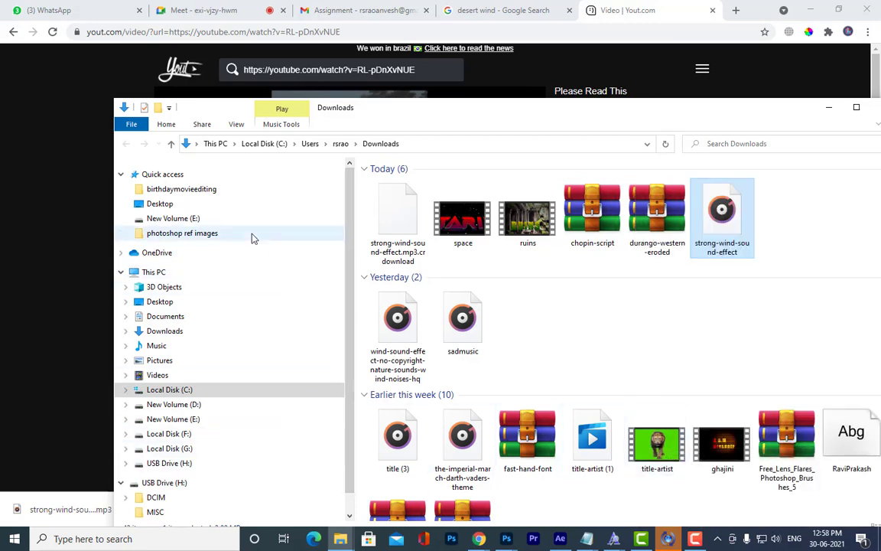
click(161, 203)
right_click(728, 198)
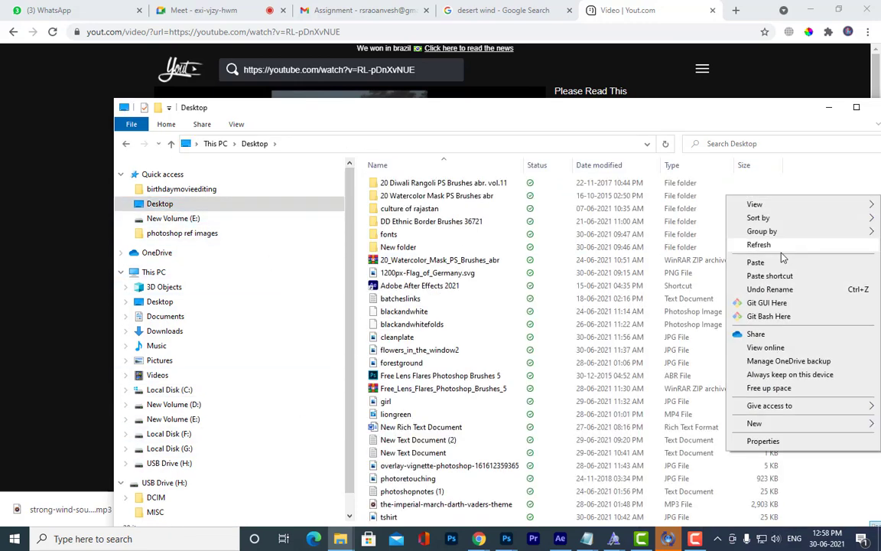
click(780, 261)
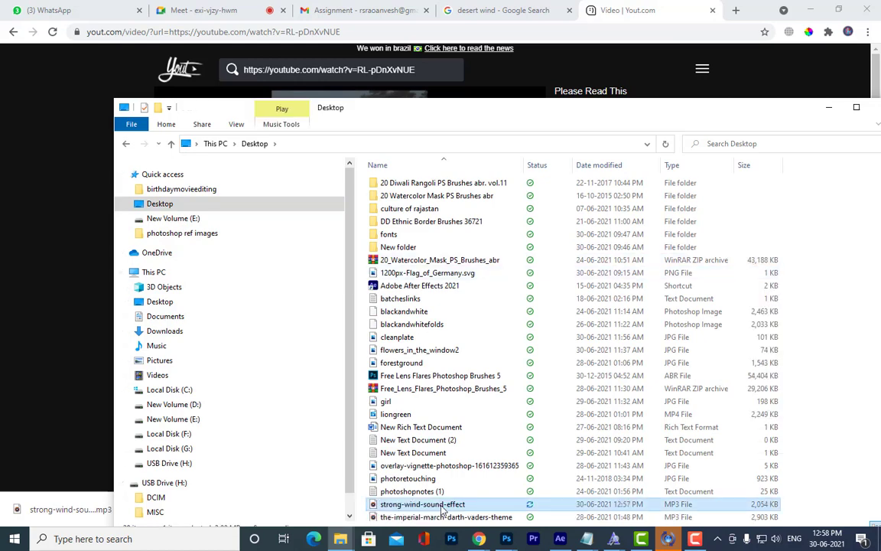
click(828, 107)
Switch to After Effects and import the strong-wind-sound-effect MP3 from the Desktop into the project
click(810, 9)
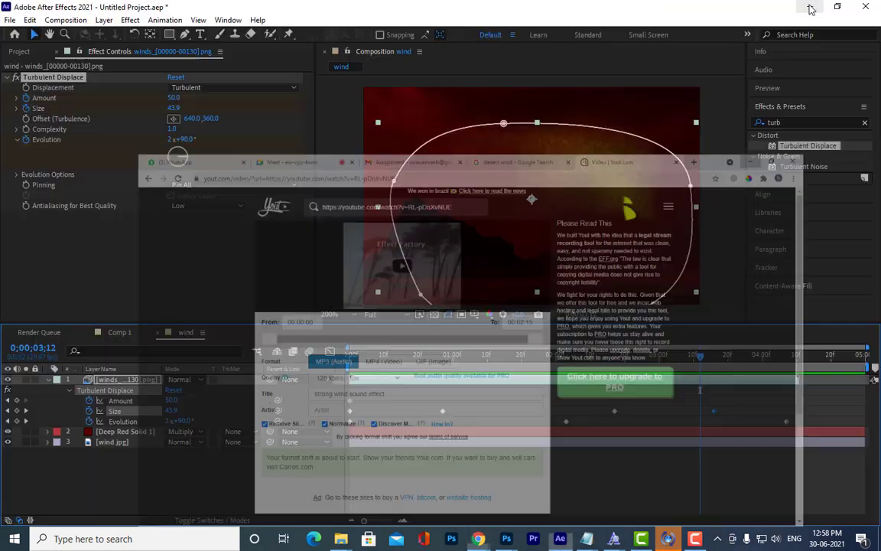
click(15, 51)
double_click(135, 237)
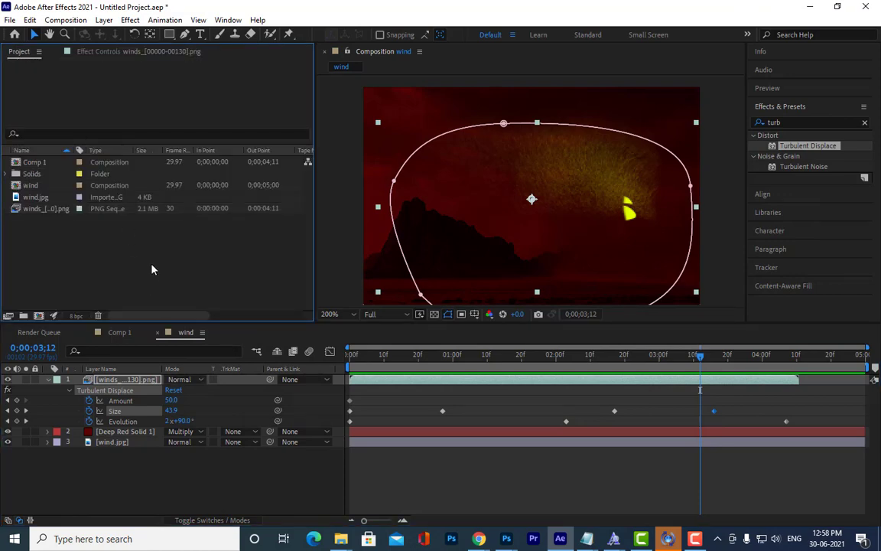
scroll(200, 191, up, 1)
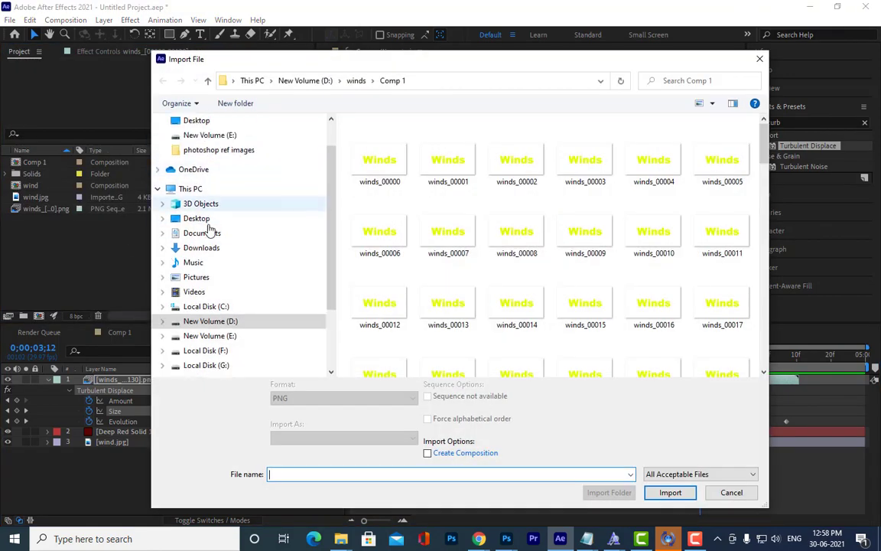
click(200, 219)
scroll(428, 279, down, 3)
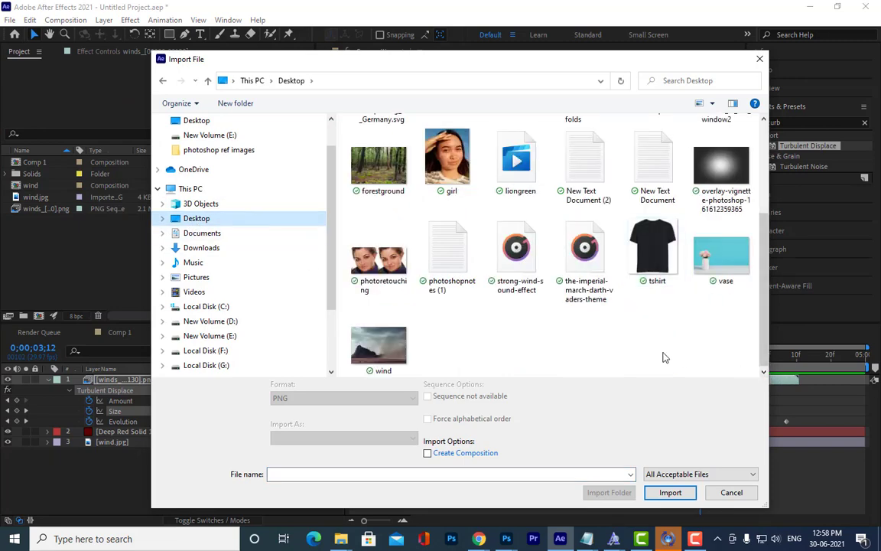
scroll(663, 355, up, 2)
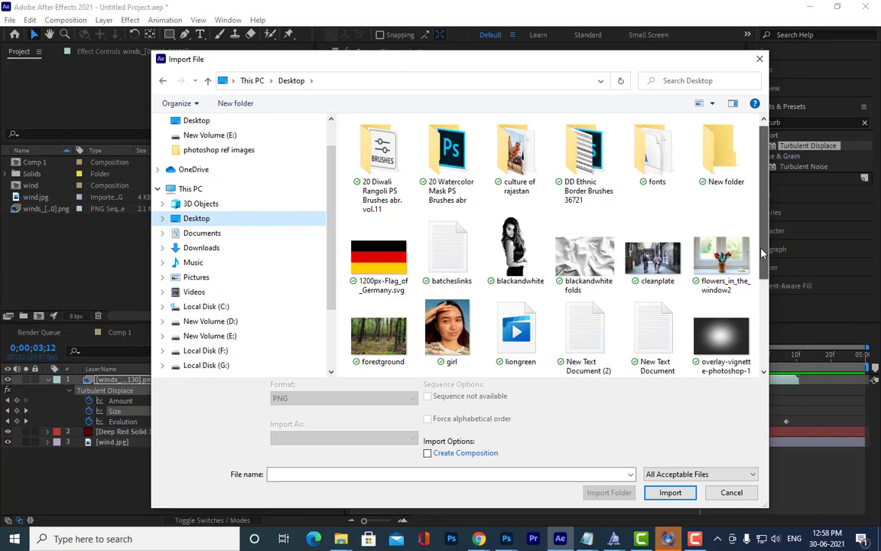
scroll(761, 321, down, 2)
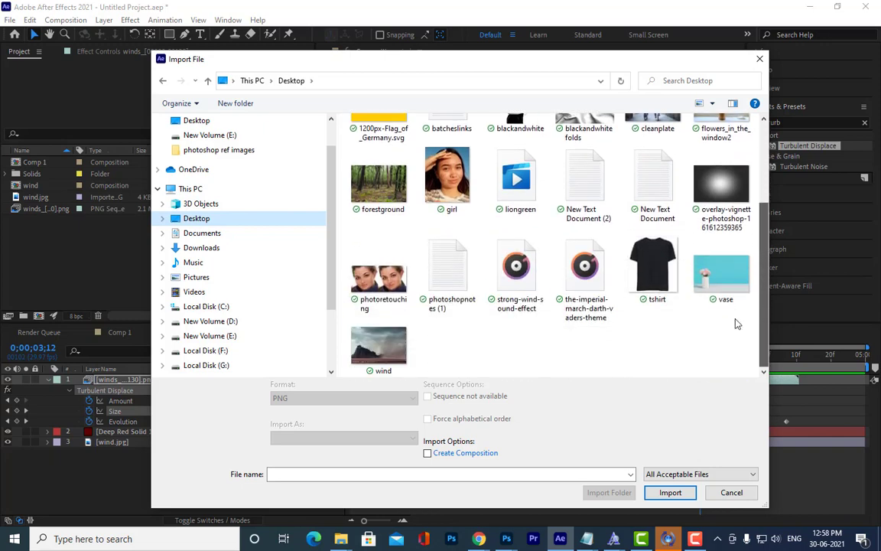
click(516, 268)
click(669, 492)
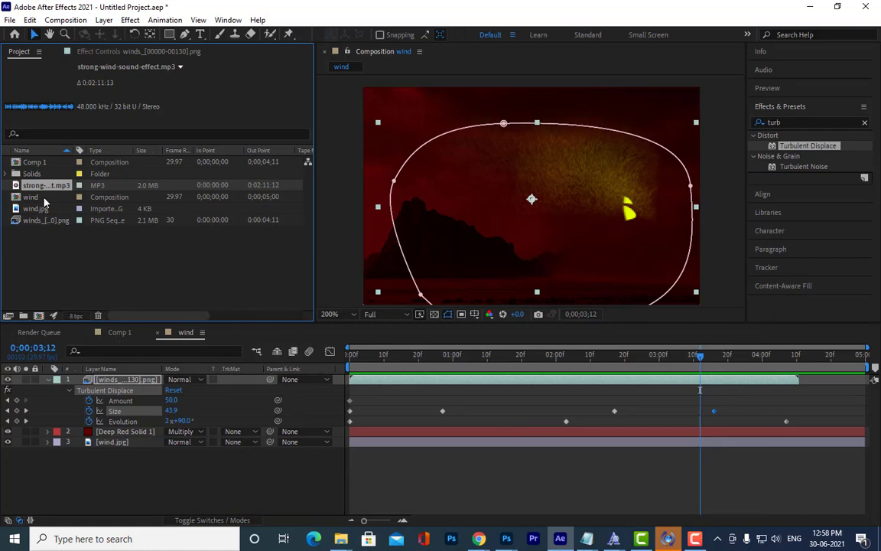
Add strong-wind-sound-effect.mp3 as the bottom layer of the wind composition and preview it from the start
drag(44, 185, 86, 465)
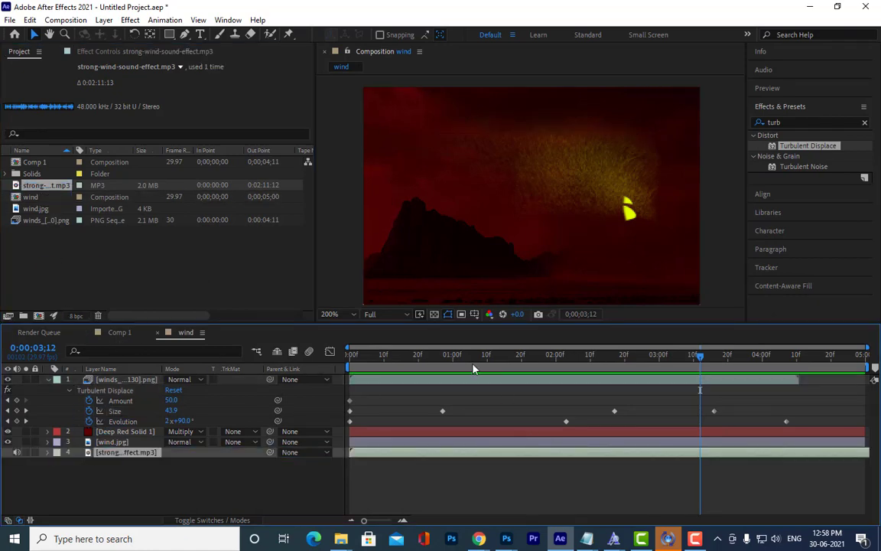
drag(367, 359, 280, 361)
key(space)
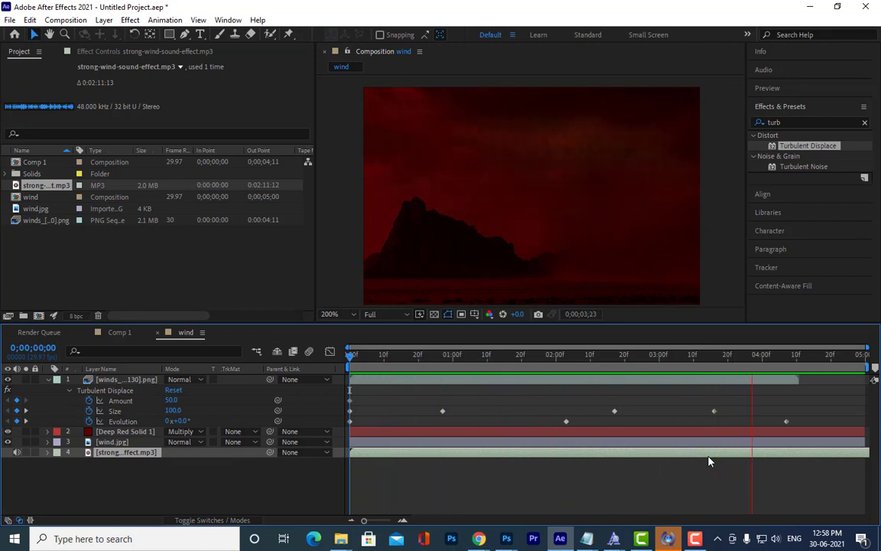
Preview the wind composition with its sound effect several times, including once more from the start
key(space)
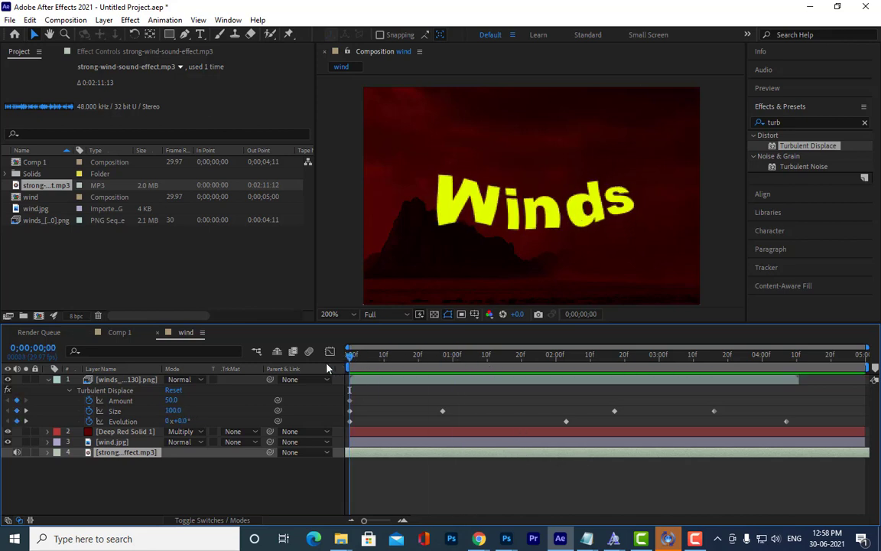
key(space)
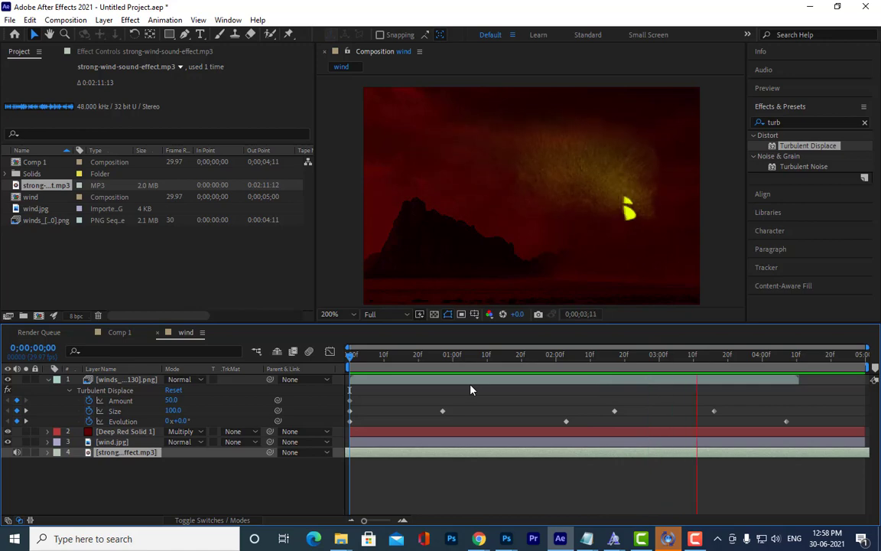
key(space)
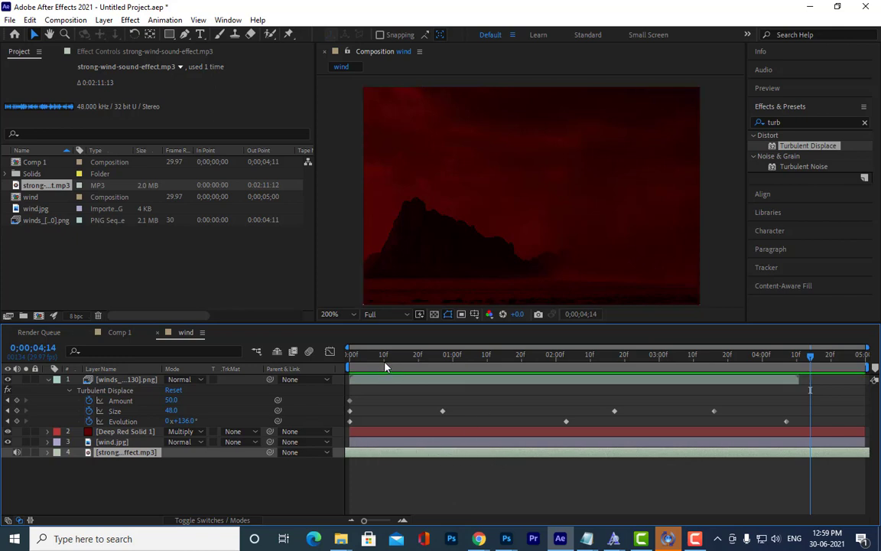
key(Home)
key(space)
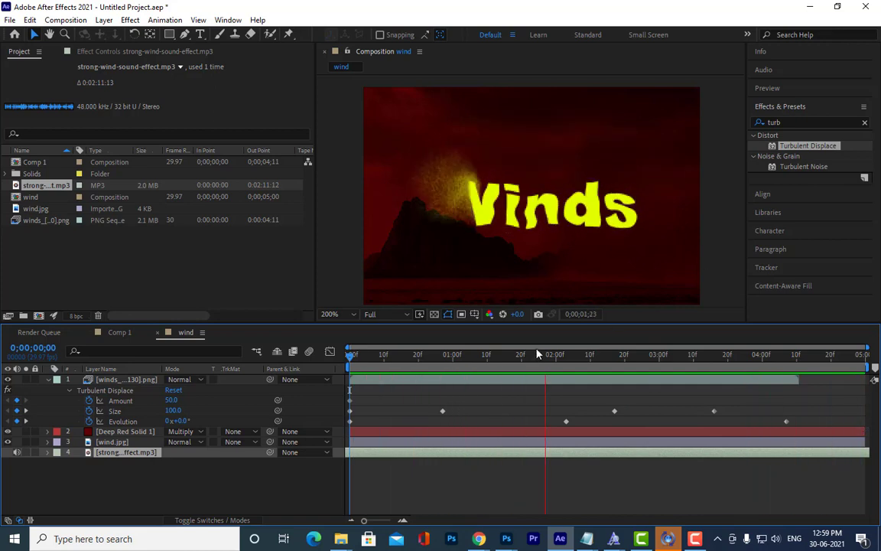
key(space)
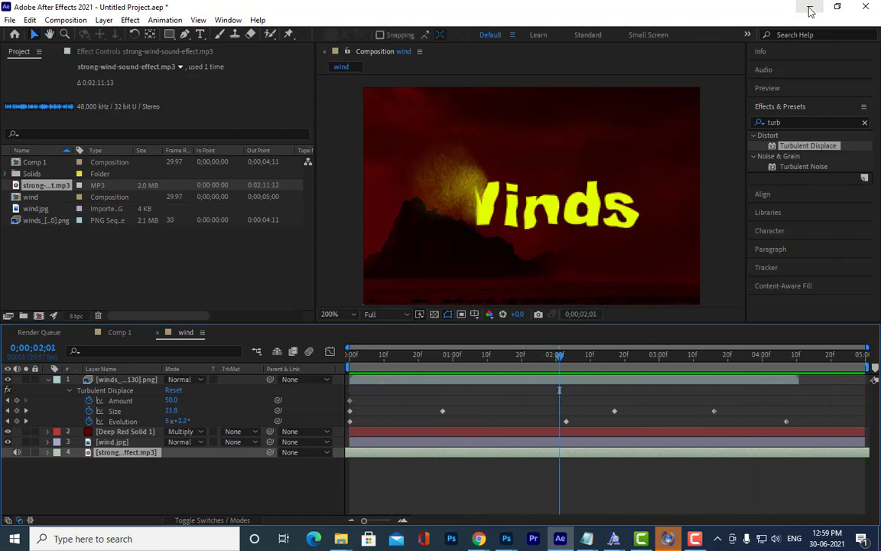
Minimize After Effects, open New Text Document (2) from the desktop in Notepad and place its window beside the update dialog
click(810, 7)
click(825, 7)
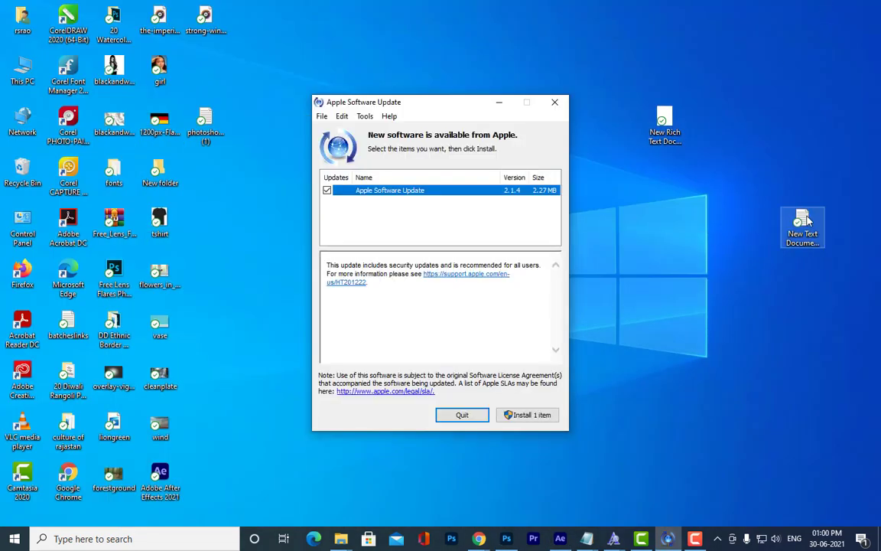
double_click(806, 221)
drag(265, 44, 710, 46)
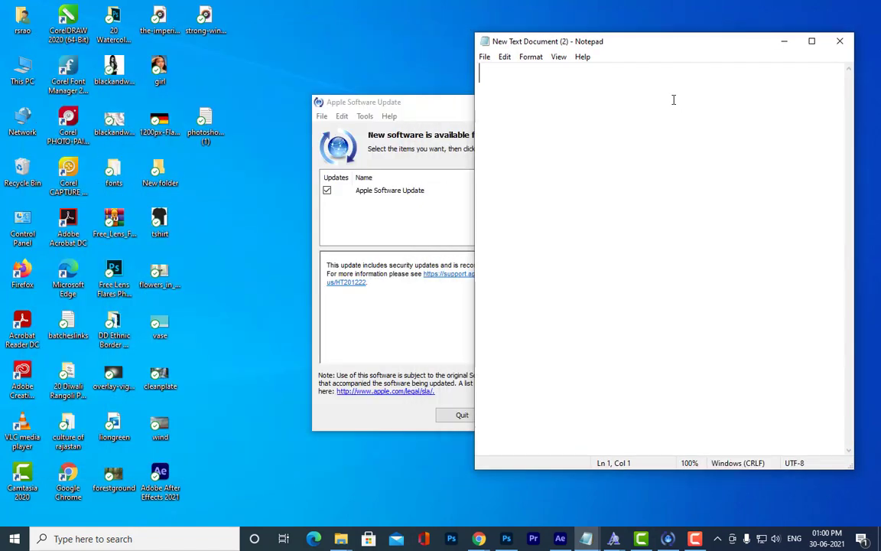
Write the assignment title 'Desert storm' in single quotation marks on the first line of the note
text('')
key(Left)
key(Left)
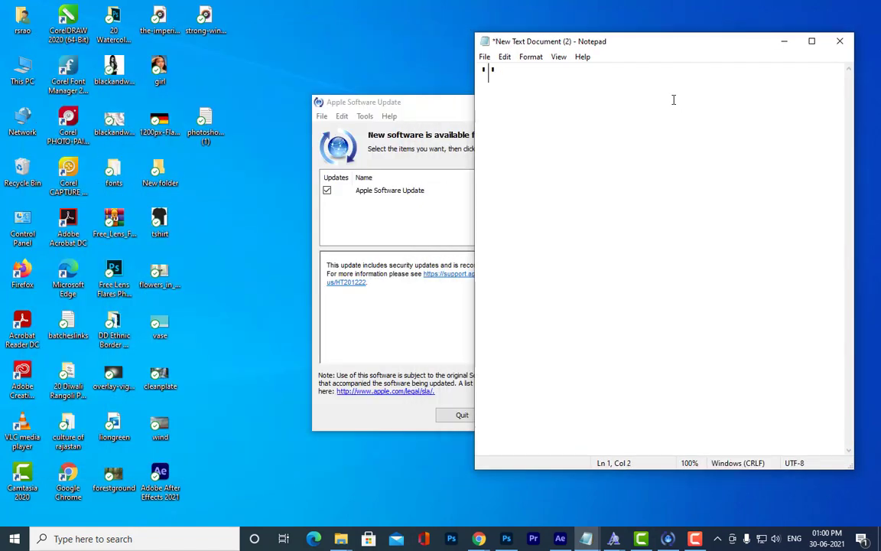
text(Desn)
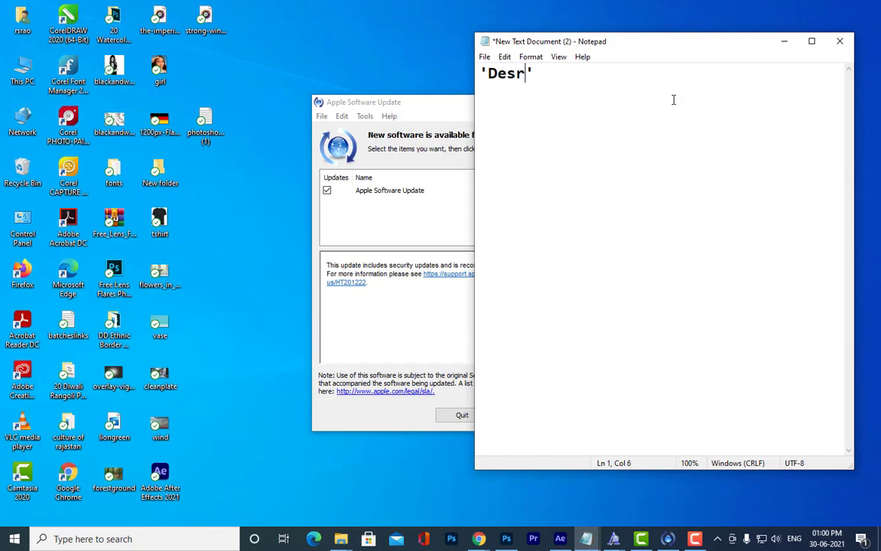
key(BackSpace)
text(ert strom)
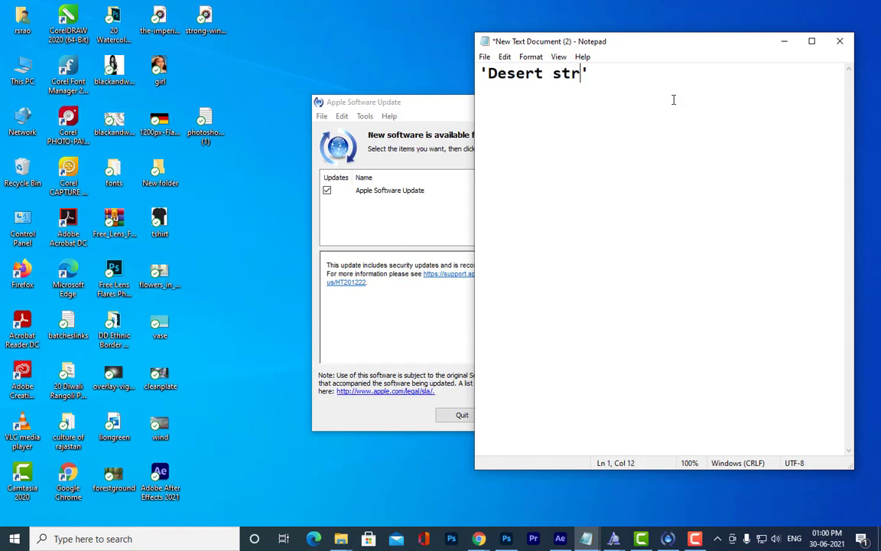
key(BackSpace)
key(BackSpace)
key(BackSpace)
text(orm)
key(End)
text(witha)
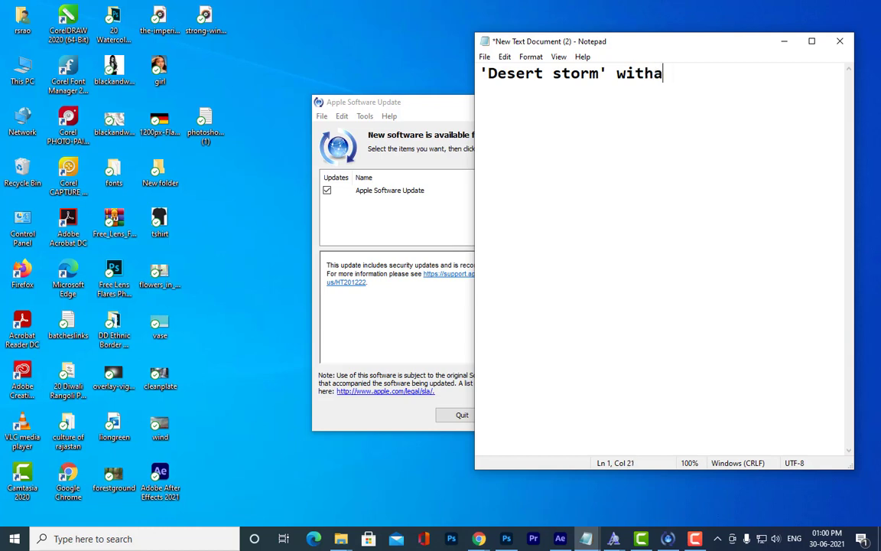
key(BackSpace)
text(a)
key(BackSpace)
key(BackSpace)
key(BackSpace)
key(BackSpace)
key(BackSpace)
key(BackSpace)
key(BackSpace)
Continue the note after the title with "on top of a video" and, on a new line, "of a desert"
text(on)
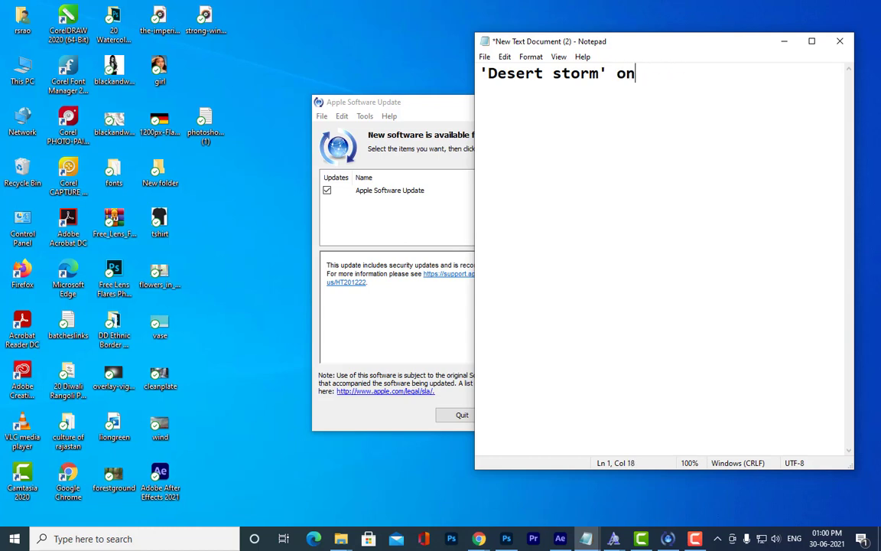
text( top)
key(BackSpace)
text(p a)
text(f a )
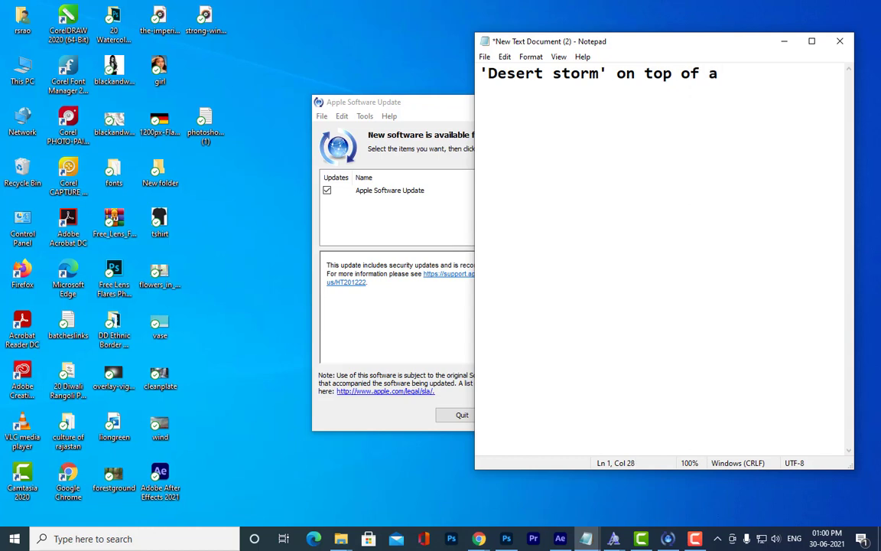
text(video)
key(Return)
text(of a desert)
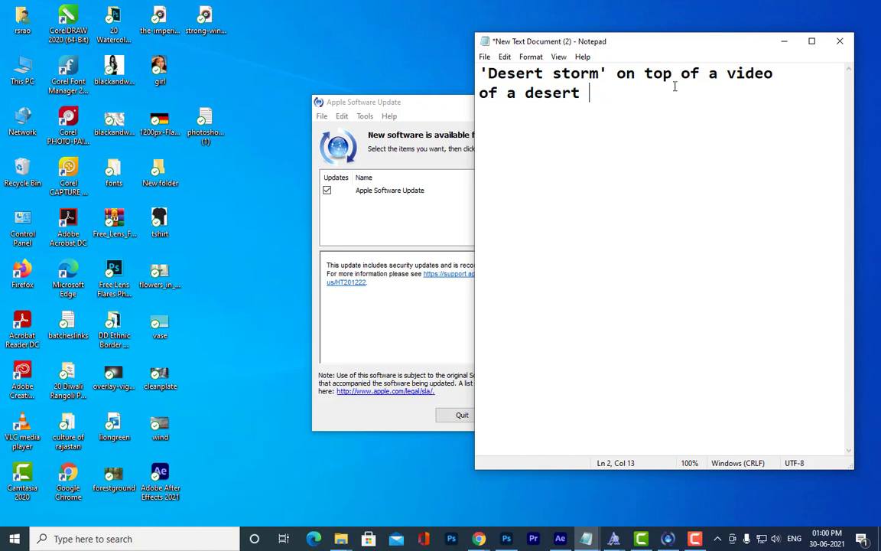
Add "also add sound to it" to the second line and "and render as mov or mp4" as the third line
text(also ad)
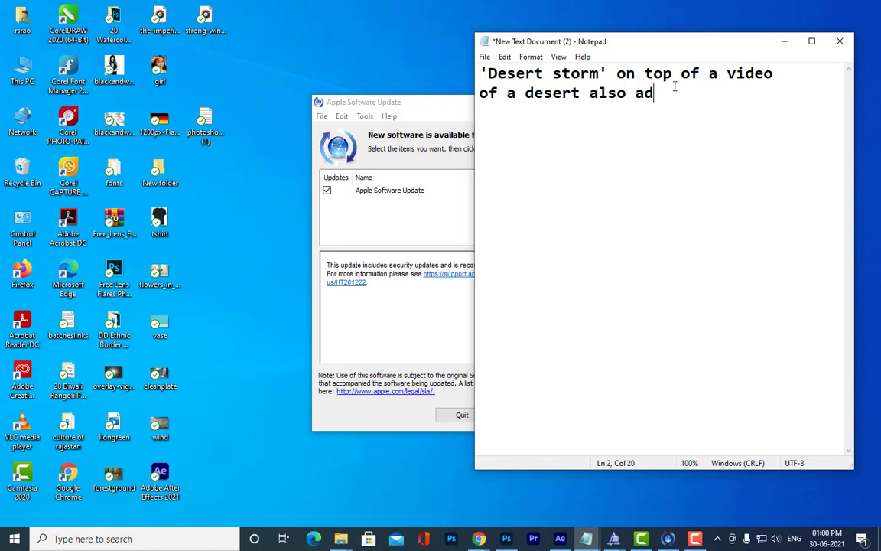
text(d sound to it)
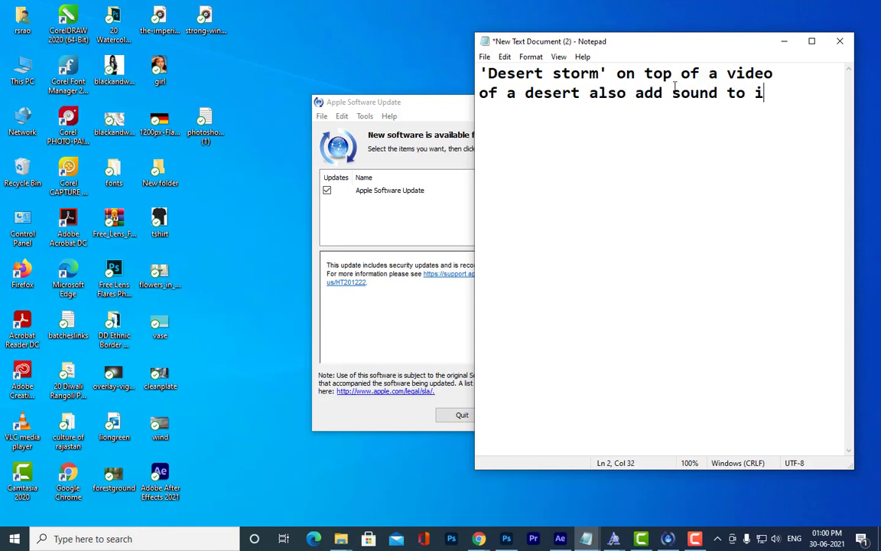
key(Return)
text(and renxd)
key(BackSpace)
key(BackSpace)
text(de)
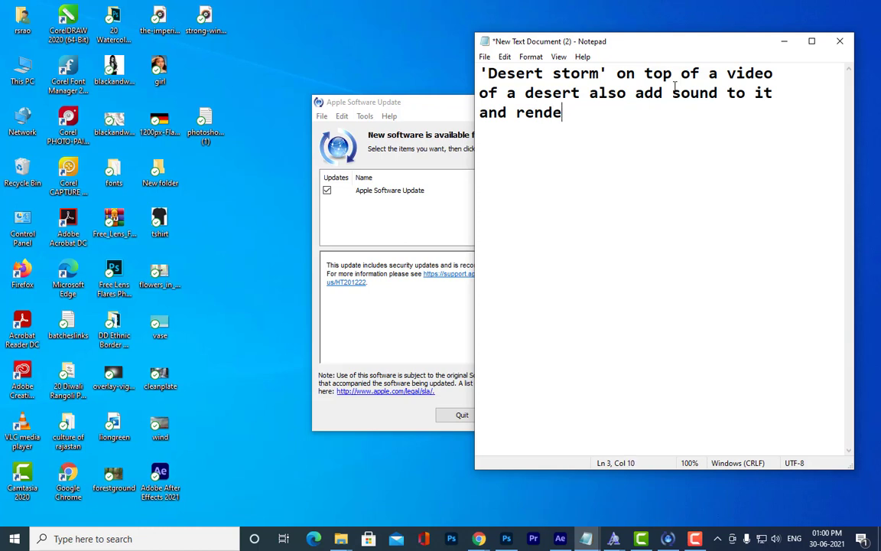
text(r as mov o)
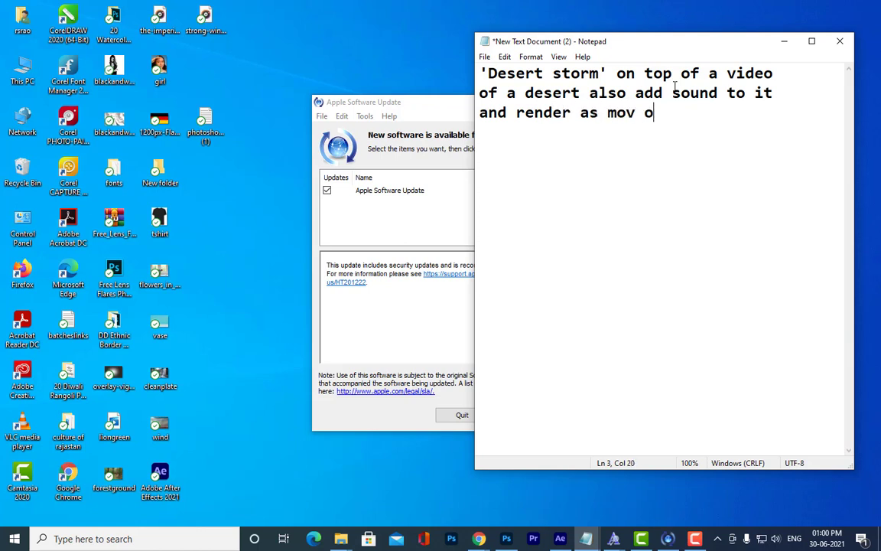
text(r mp4)
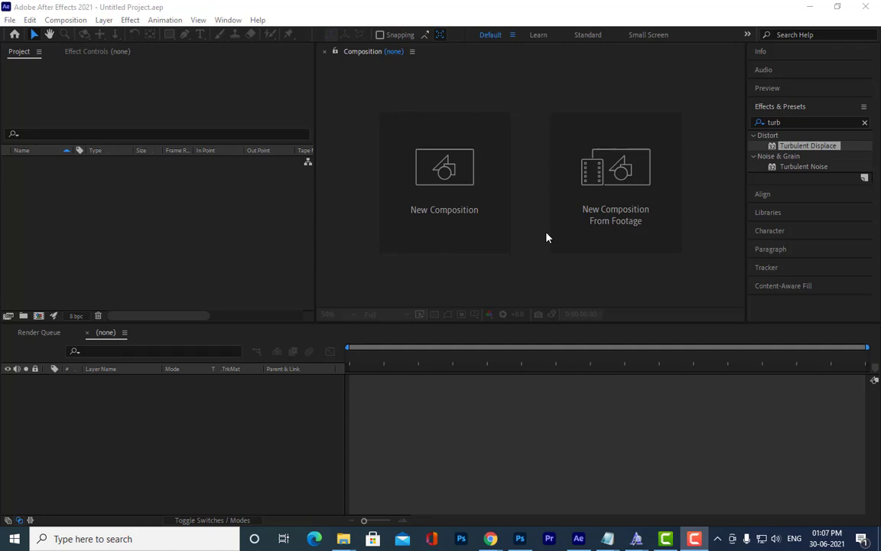
Create a new 1280 x 720 composition at 29.97 fps with a 5-second duration in After Effects
click(450, 195)
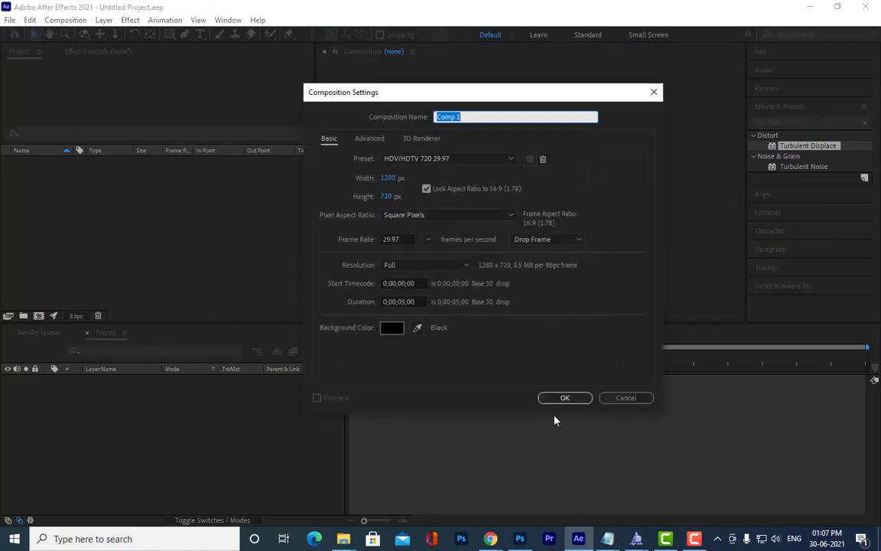
click(569, 396)
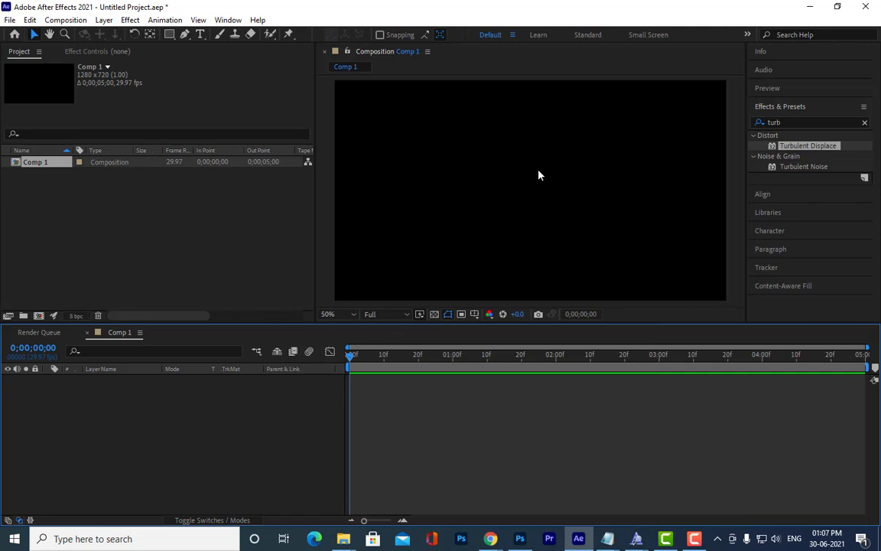
scroll(538, 172, down, 2)
scroll(574, 168, up, 2)
mouse_move(603, 163)
mouse_down()
mouse_move(606, 155)
mouse_move(604, 165)
mouse_up()
key(v)
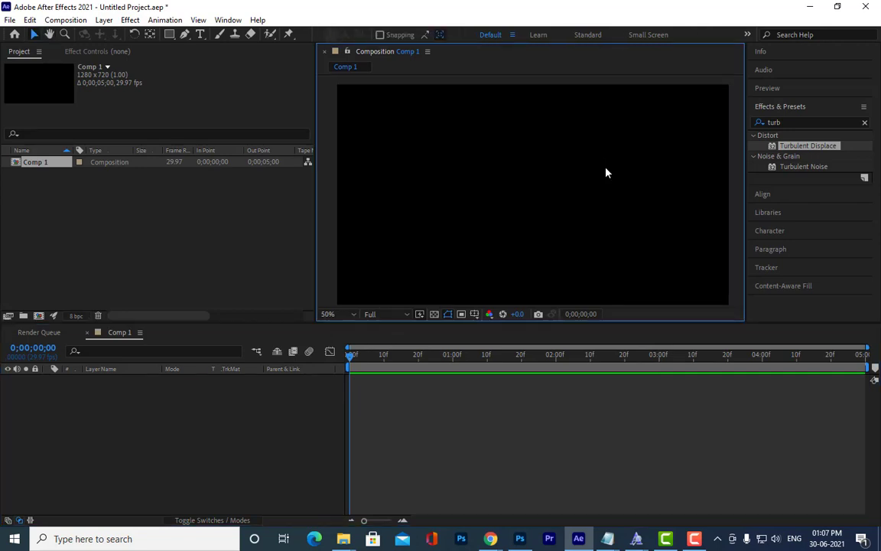
Start a footage import and look through the Desktop, Local Disk (F:) and New Volume (E:) for a video clip
double_click(168, 248)
scroll(612, 252, down, 4)
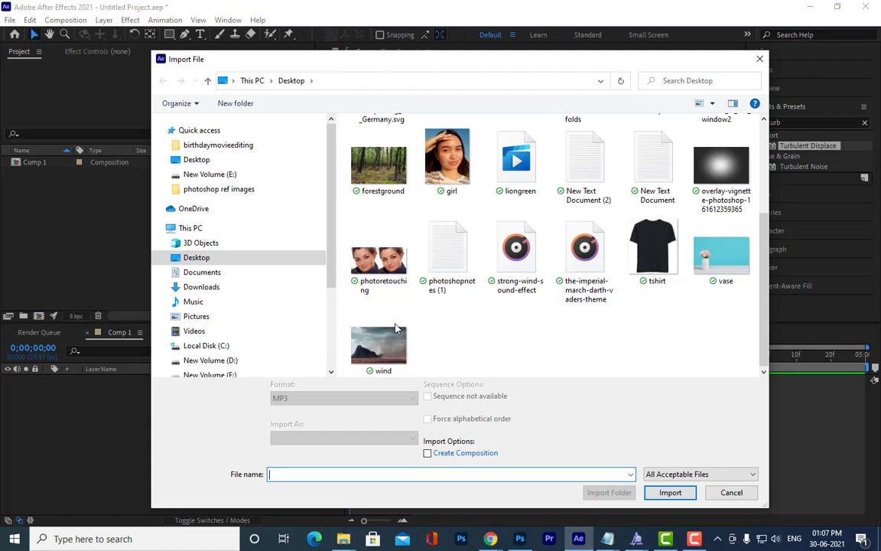
scroll(238, 328, down, 2)
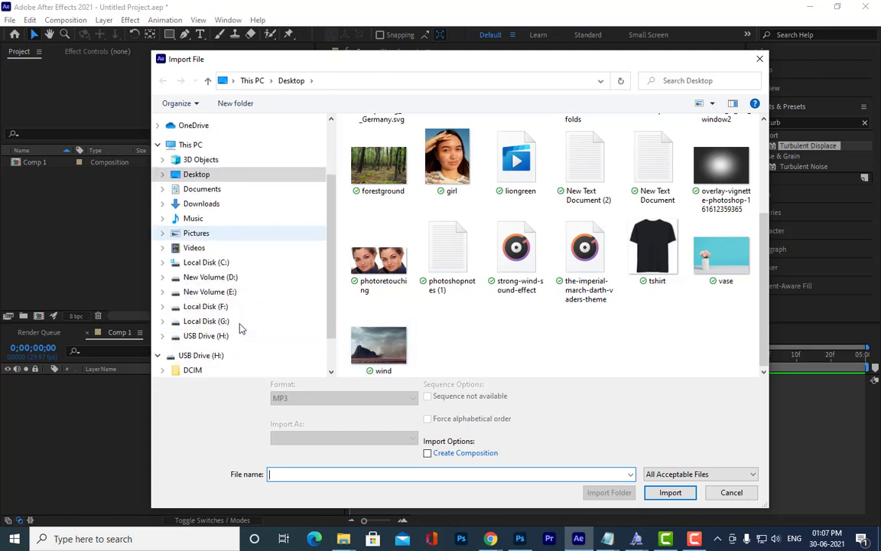
click(216, 307)
scroll(632, 253, down, 10)
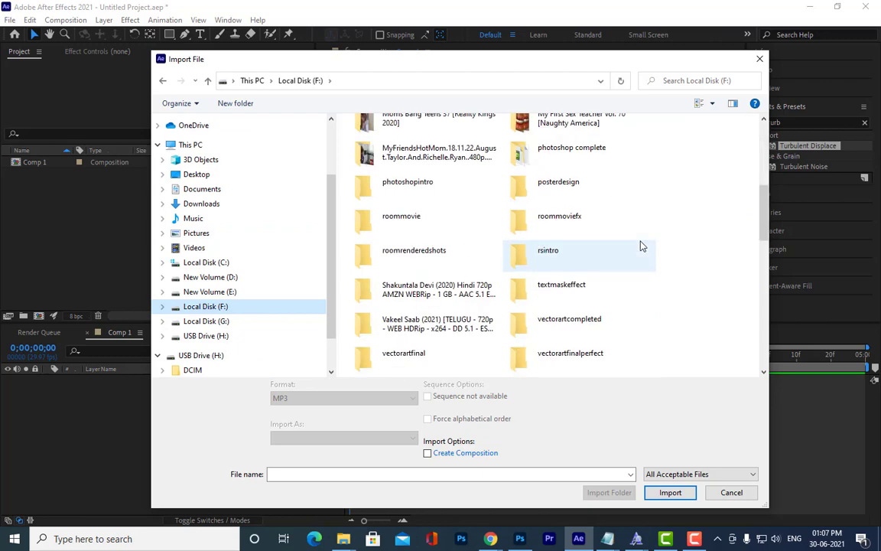
click(220, 291)
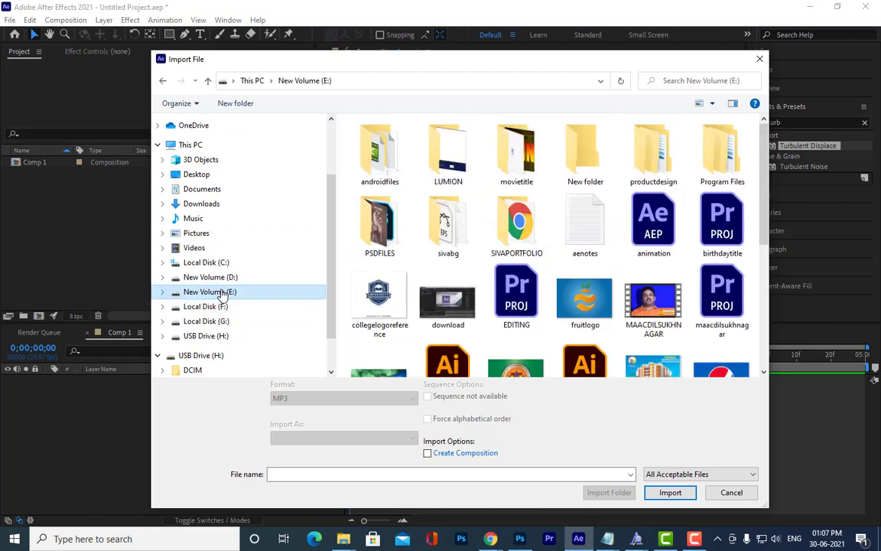
scroll(649, 230, down, 10)
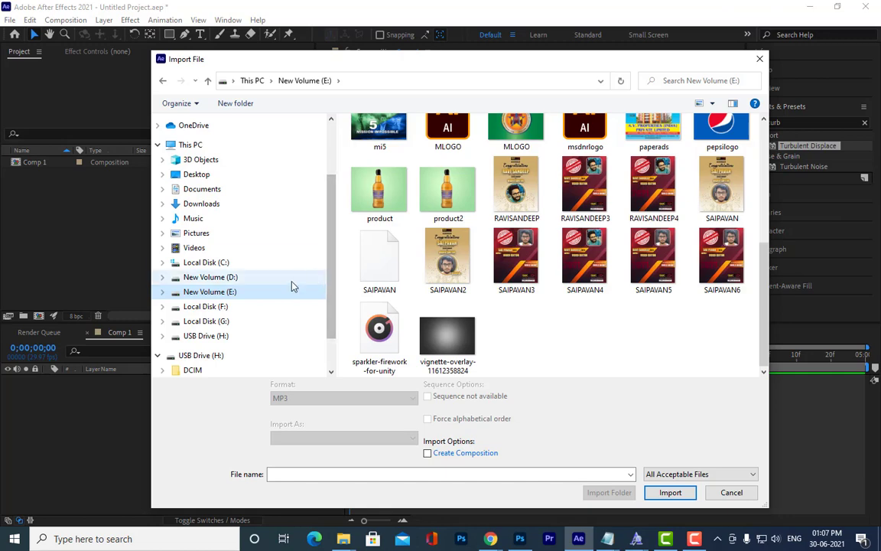
scroll(489, 243, up, 3)
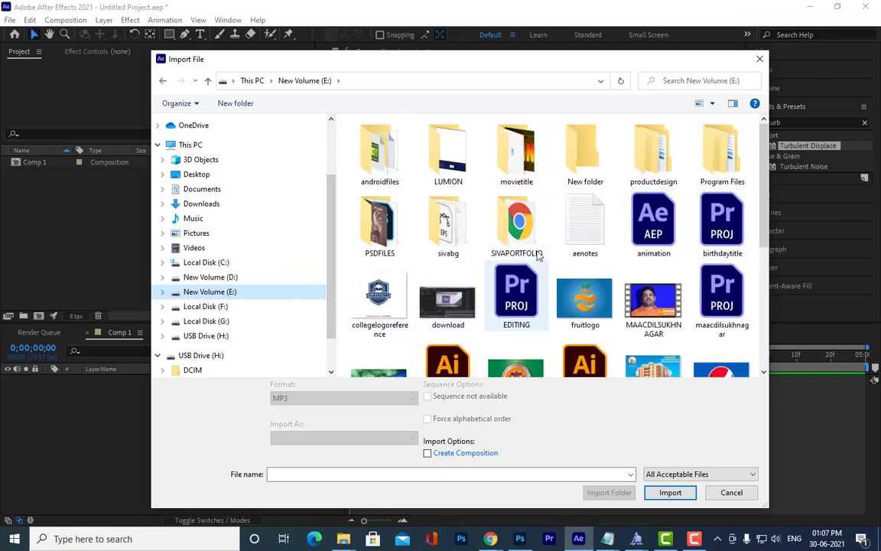
scroll(609, 203, down, 5)
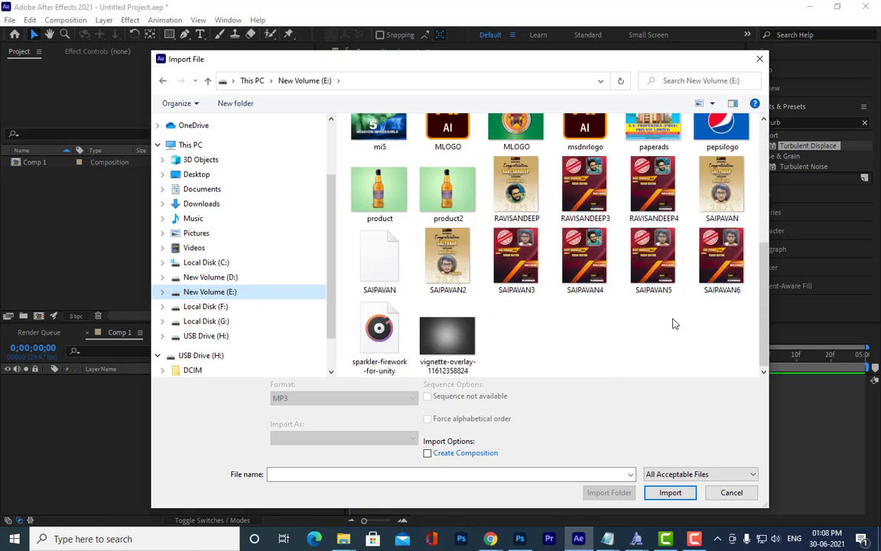
Import MVI_1266 from the birthdaymovieediting\sweetmemories folder on New Volume (D:) and create a composition from the clip
click(222, 277)
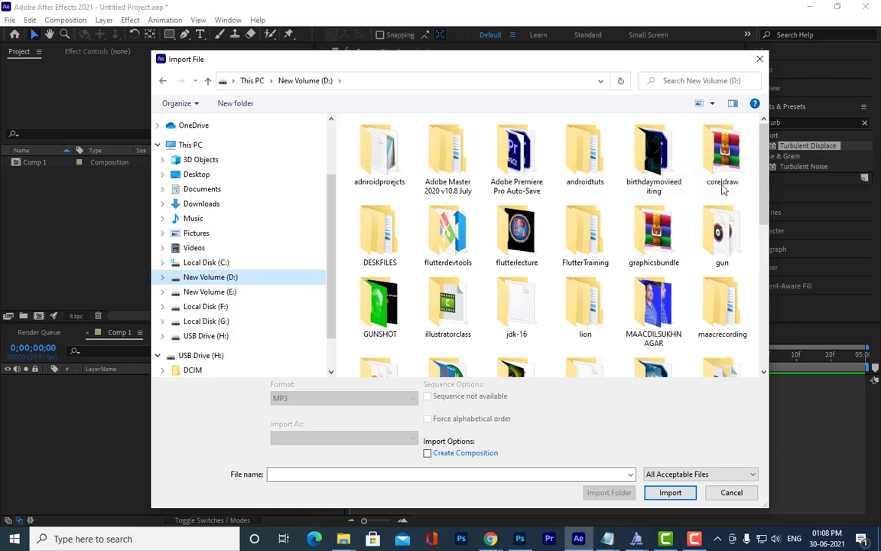
double_click(662, 165)
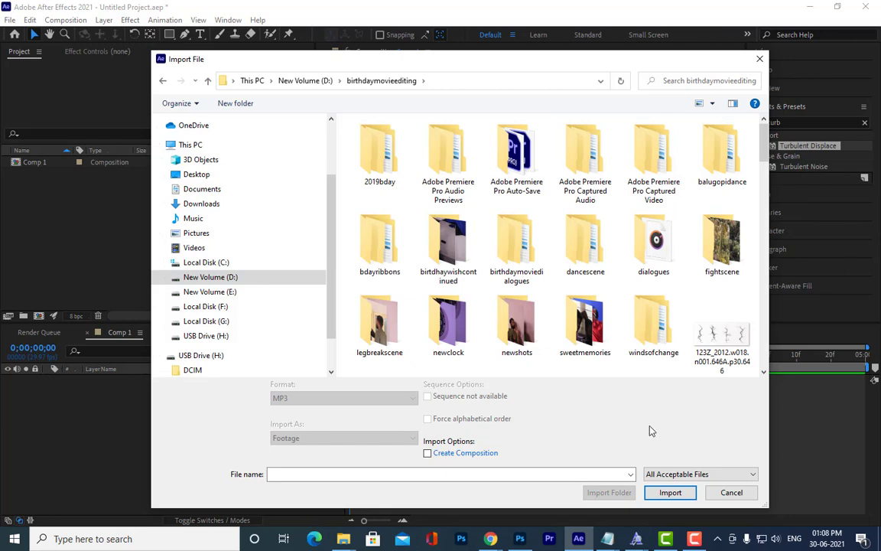
double_click(551, 325)
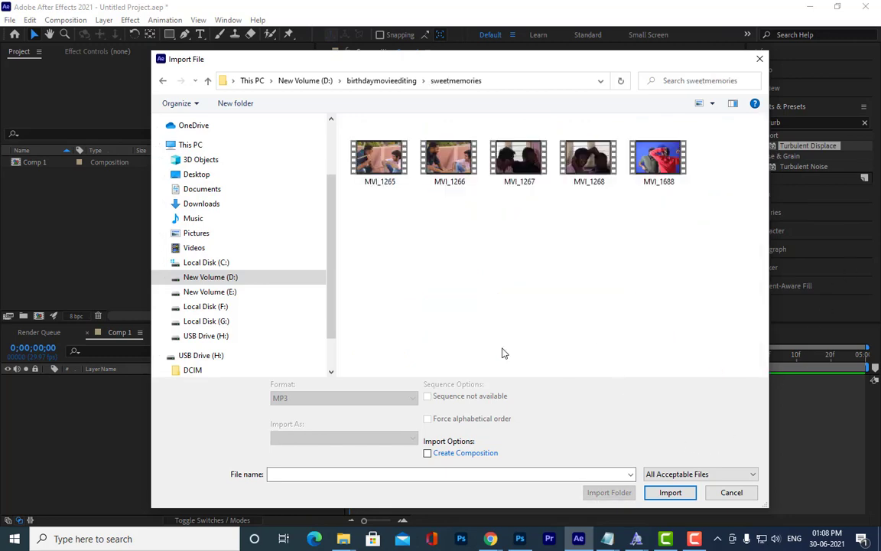
click(469, 165)
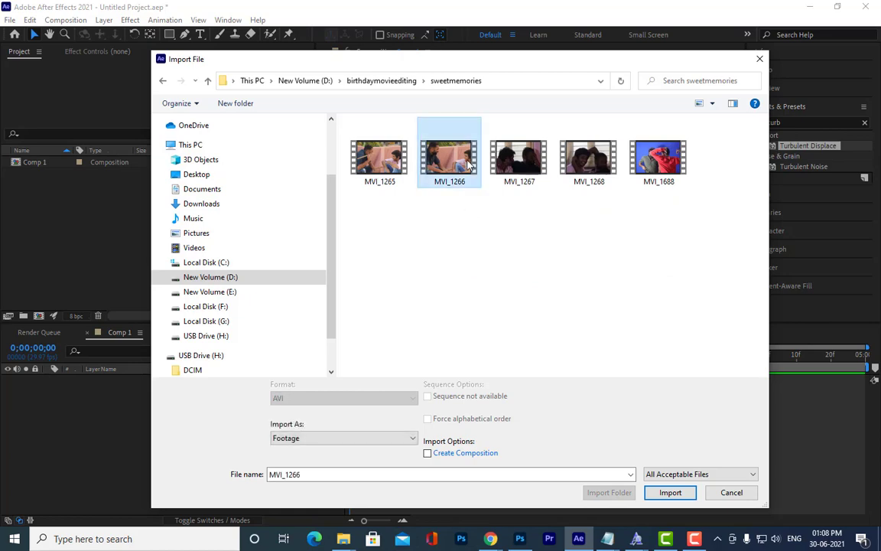
click(670, 491)
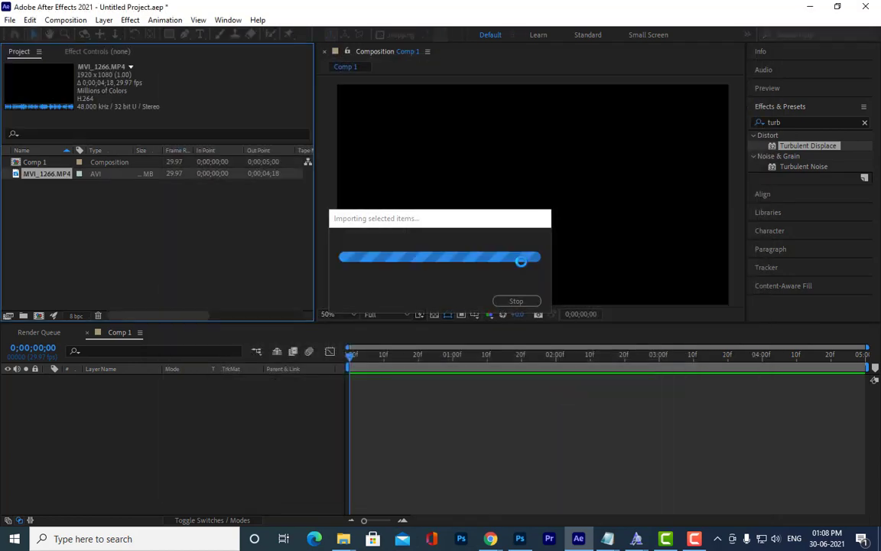
drag(44, 179, 38, 316)
scroll(541, 186, down, 2)
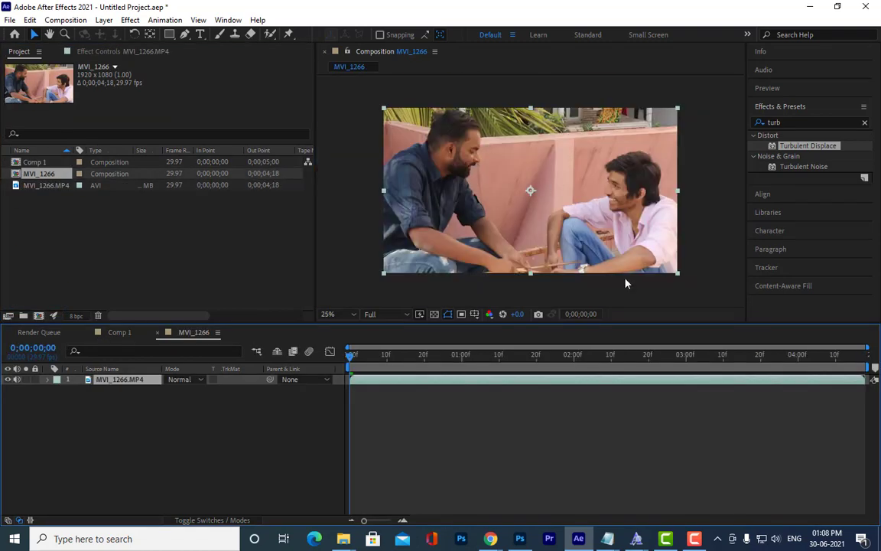
Preview the MVI_1266 clip, mute its audio, and play it again from the first frame
key(space)
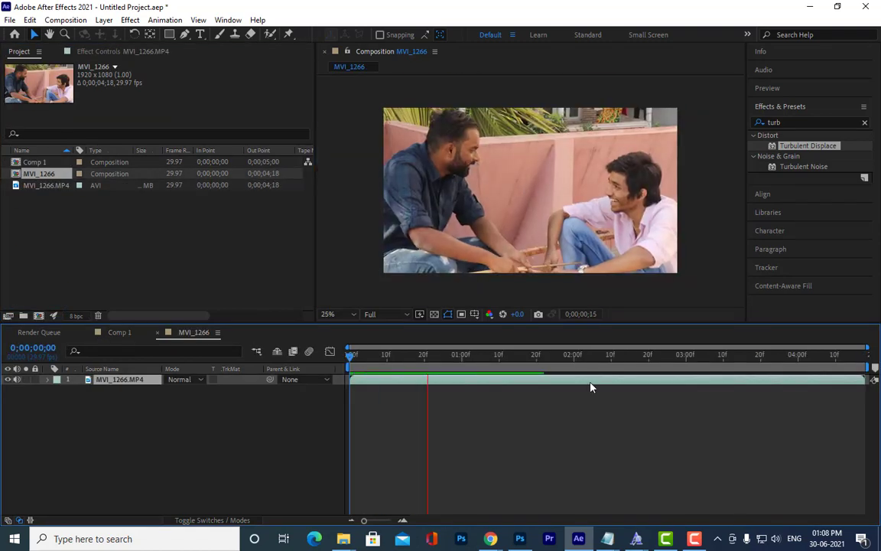
key(space)
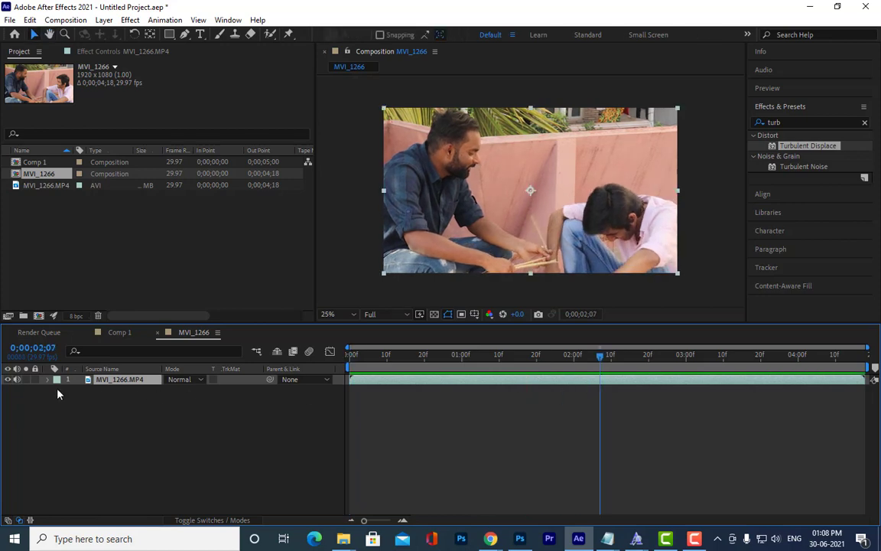
click(16, 381)
drag(389, 356, 279, 354)
key(space)
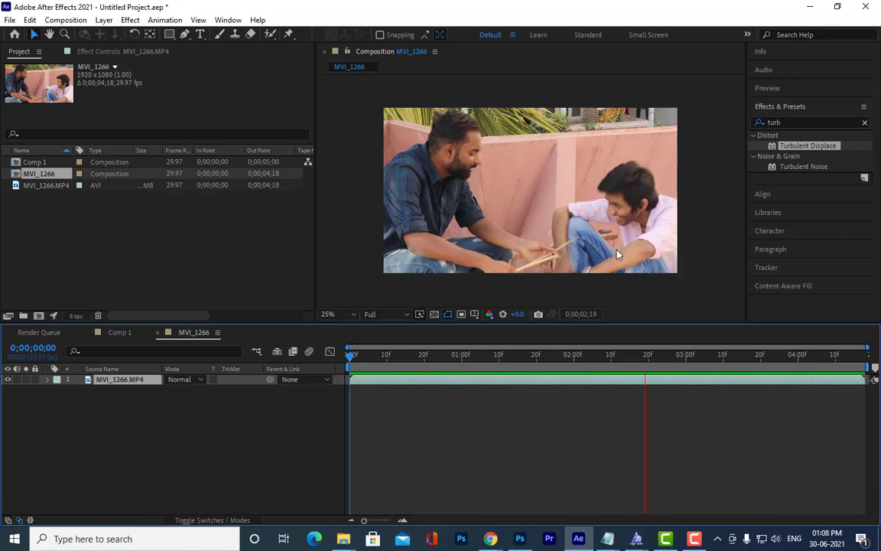
key(space)
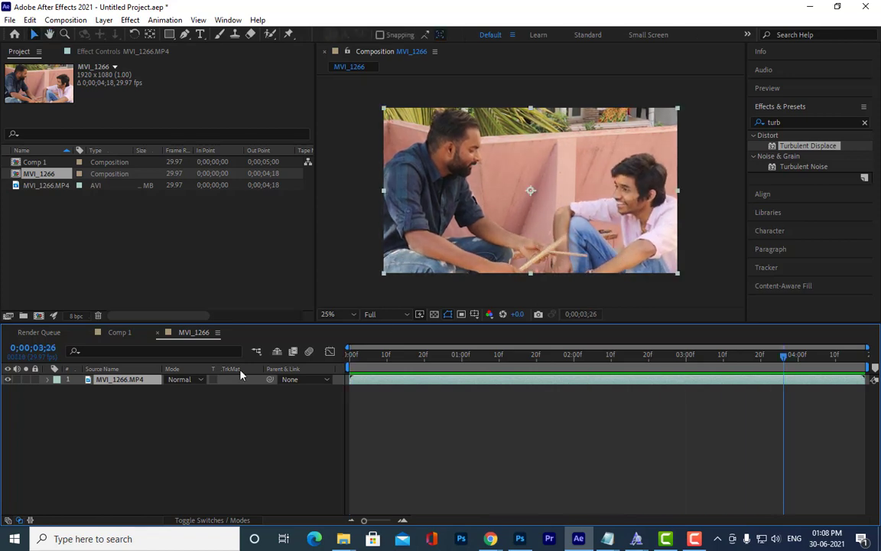
With no layer selected at the first frame, draw a red star shape layer over the upper middle of the footage
click(133, 412)
key(Home)
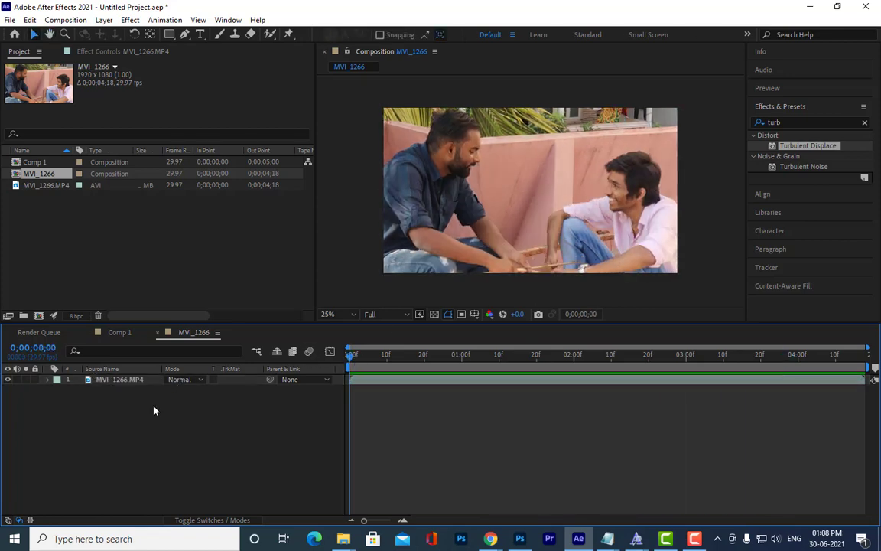
right_click(222, 401)
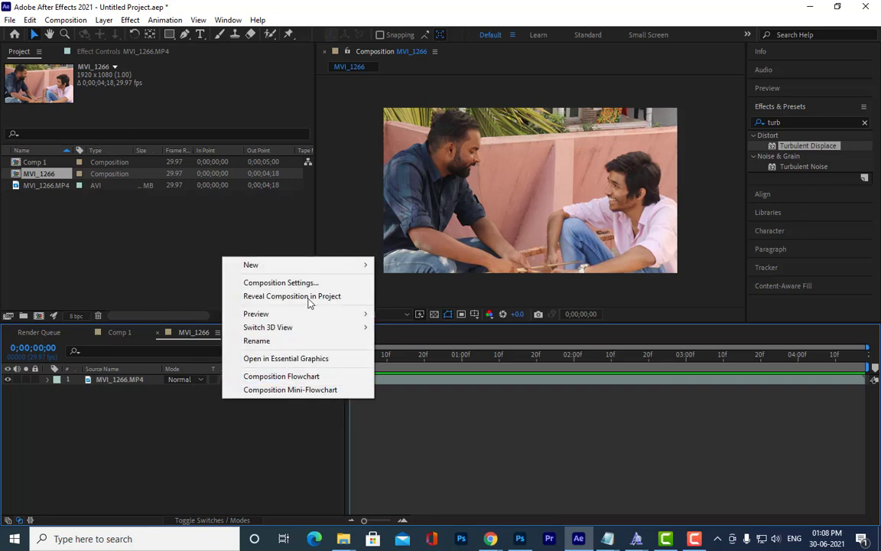
mouse_move(309, 273)
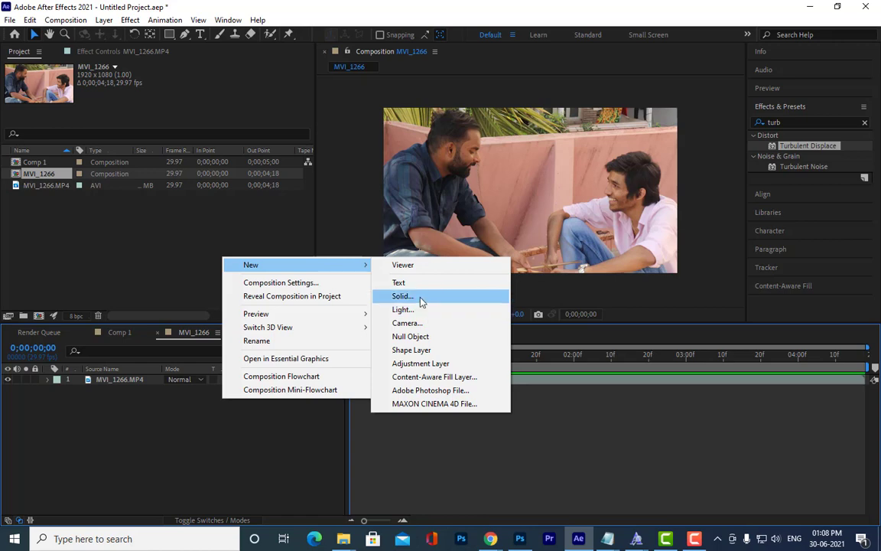
click(170, 37)
click(171, 39)
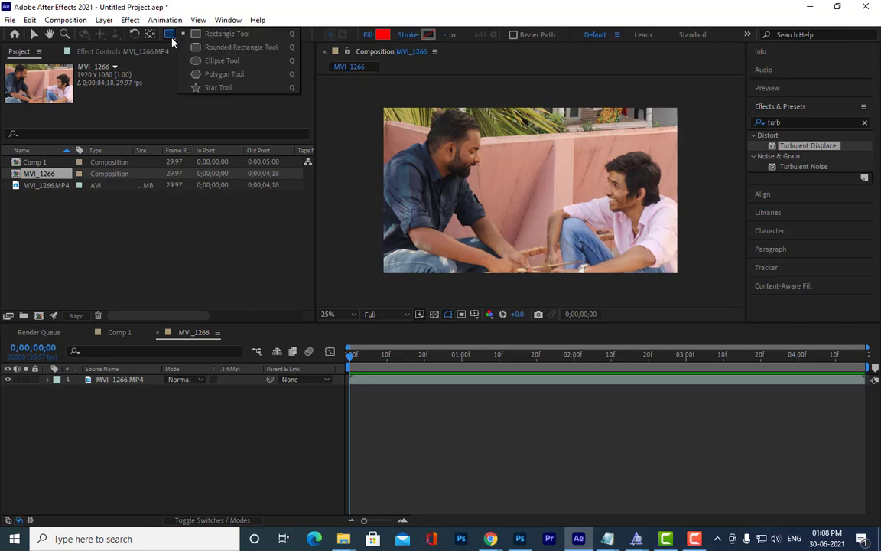
click(214, 88)
drag(516, 176, 550, 222)
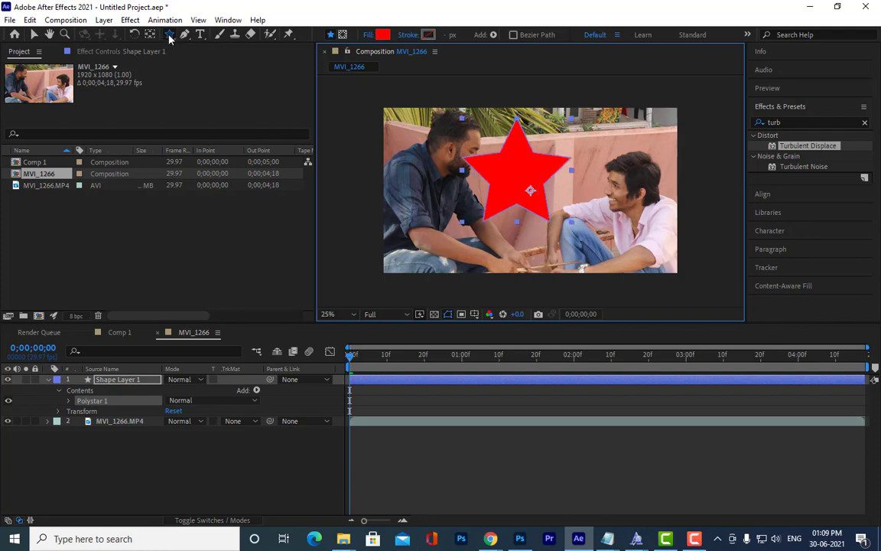
Enlarge the red star to almost the full frame height and centre it over the footage
click(33, 35)
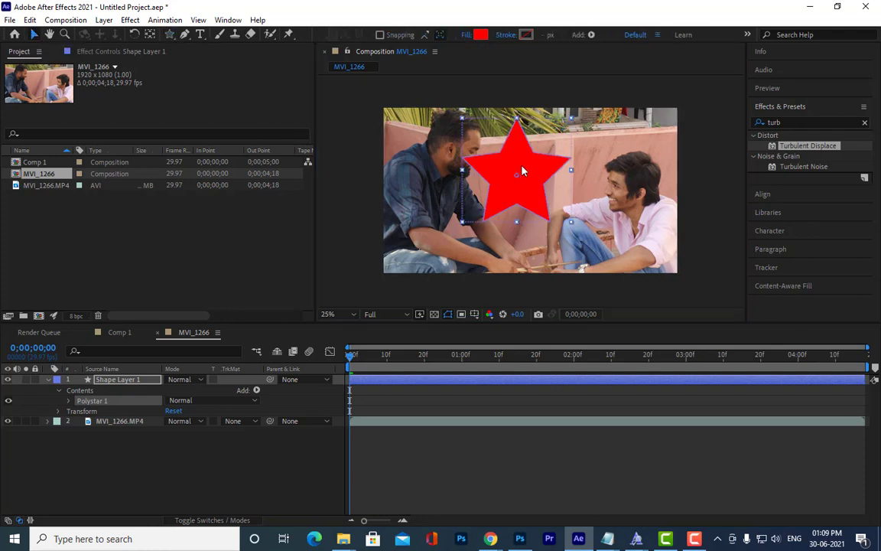
drag(524, 170, 545, 190)
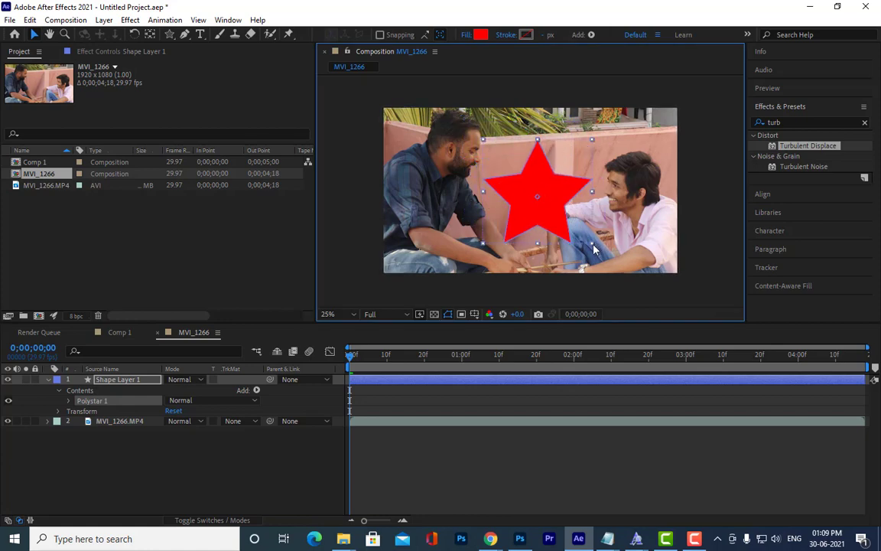
drag(594, 248, 616, 262)
drag(551, 188, 512, 192)
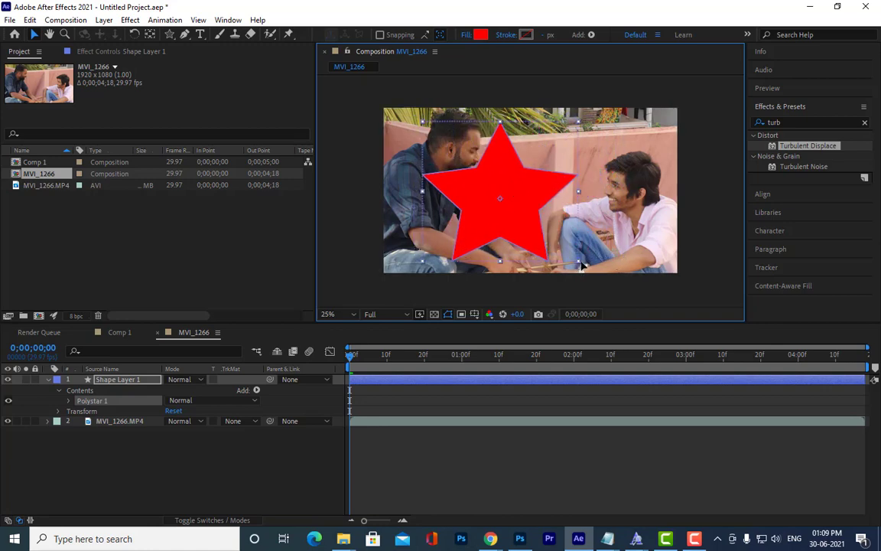
drag(579, 263, 585, 268)
drag(526, 208, 564, 213)
click(48, 380)
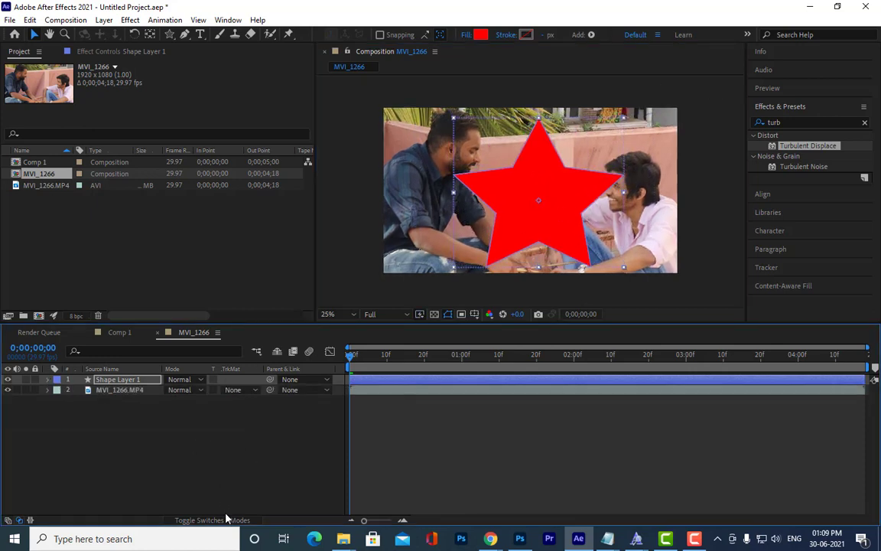
Apply Alpha Matte "Shape Layer 1" to the MVI_1266.MP4 layer and preview with the star moved over the man in the dark shirt
click(256, 390)
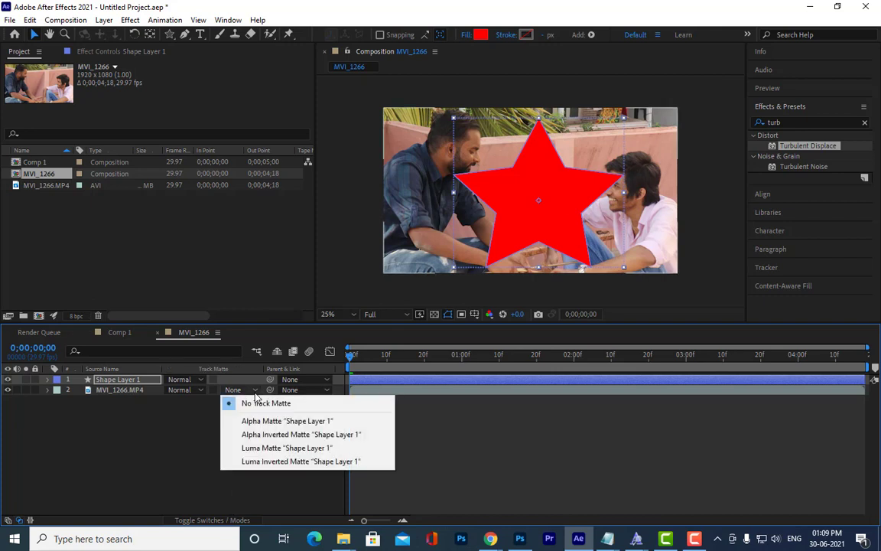
click(287, 420)
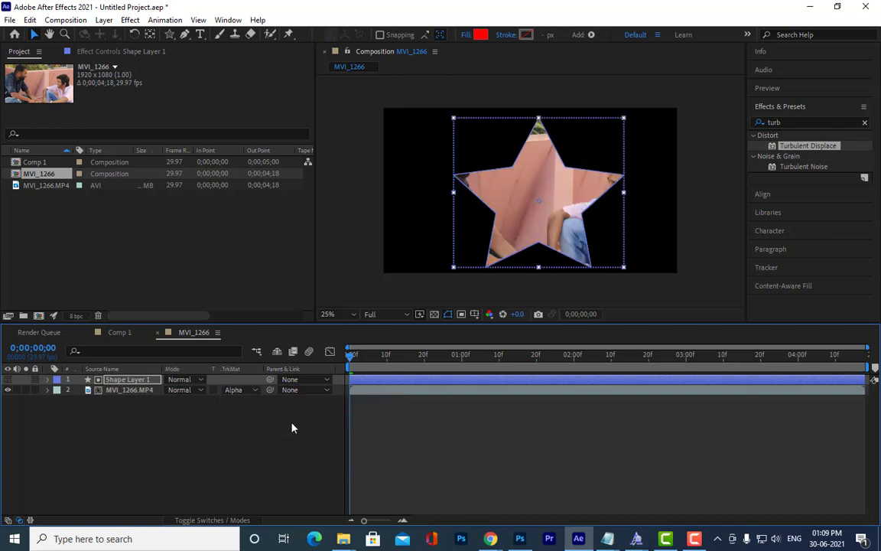
drag(586, 203, 527, 193)
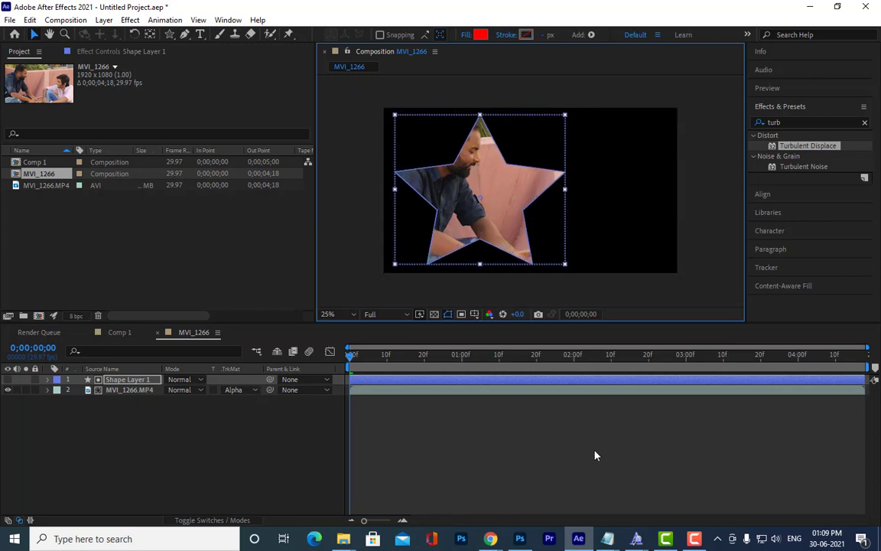
key(space)
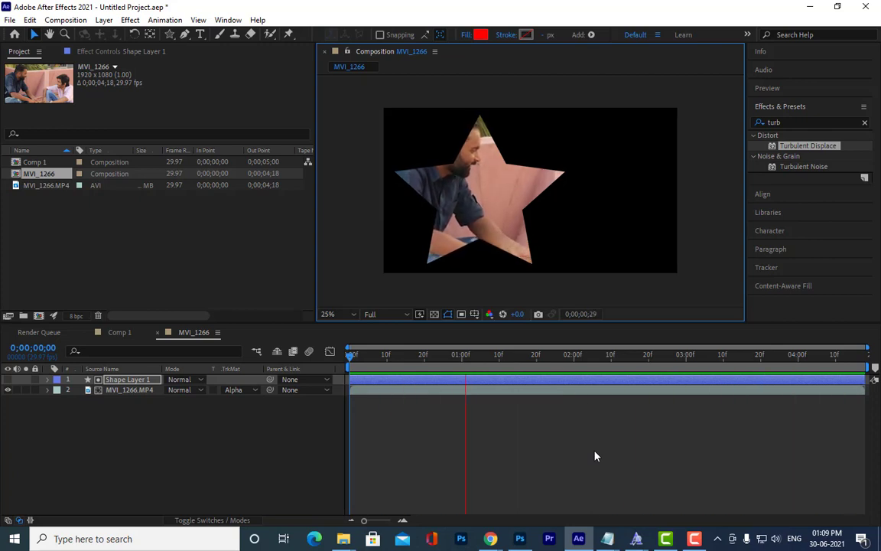
key(space)
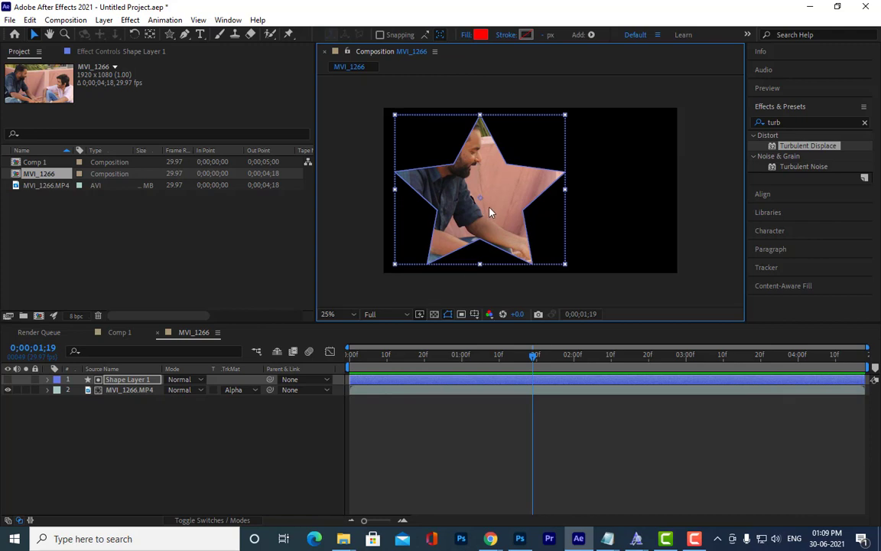
Move the star matte over the man in the pink shirt and preview the result
drag(490, 212, 588, 211)
key(space)
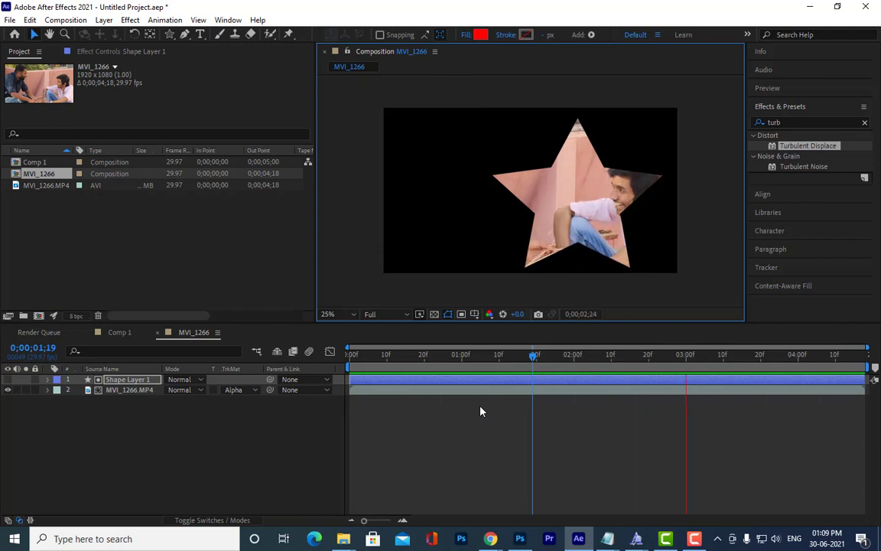
key(space)
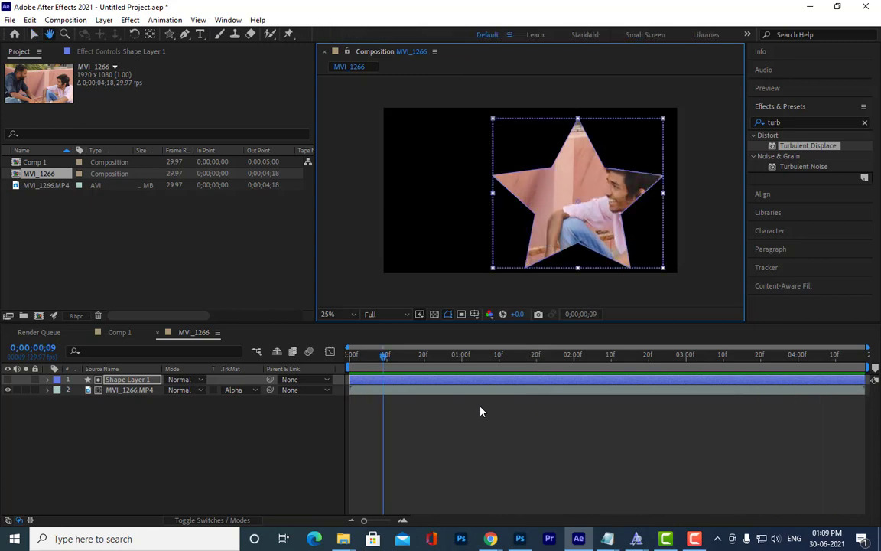
Undo the star moves and the alpha matte, and delete the star shape layer
key(ctrl+z)
key(ctrl+z)
key(ctrl+z)
key(ctrl+z)
key(ctrl+z)
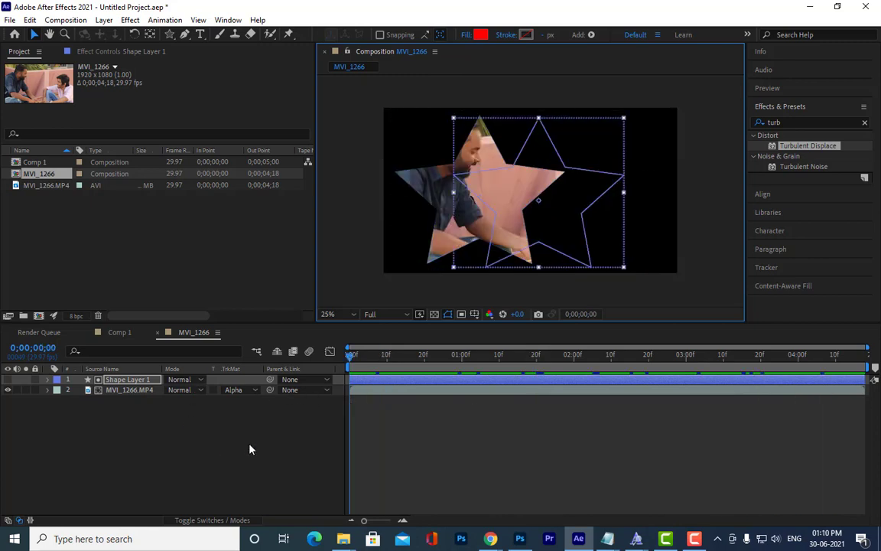
click(126, 383)
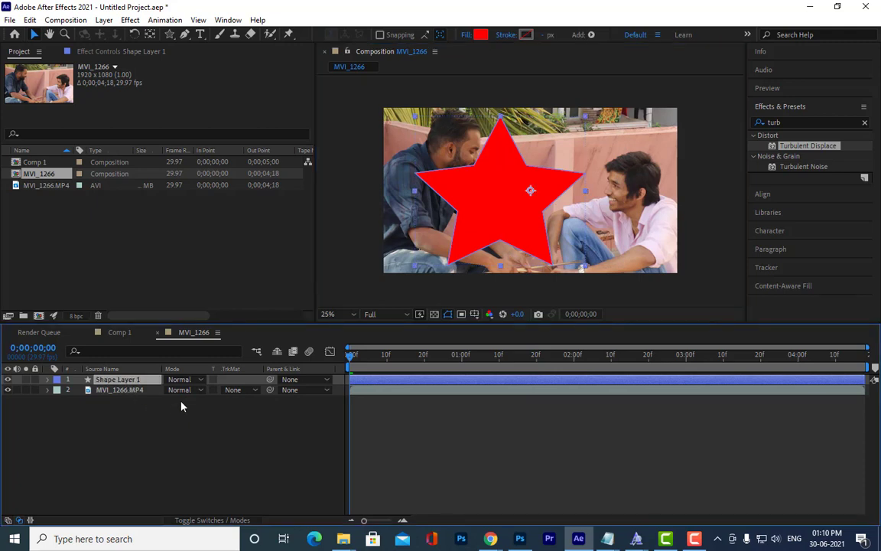
key(Delete)
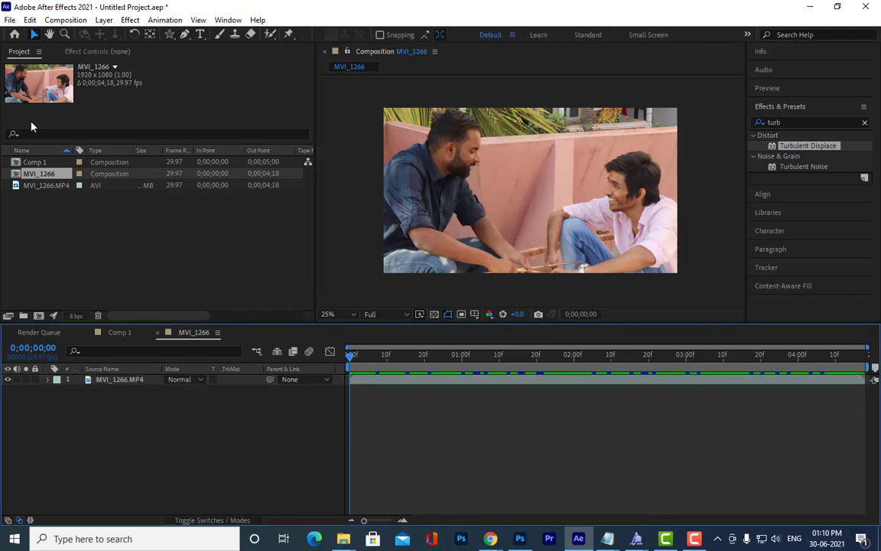
click(170, 34)
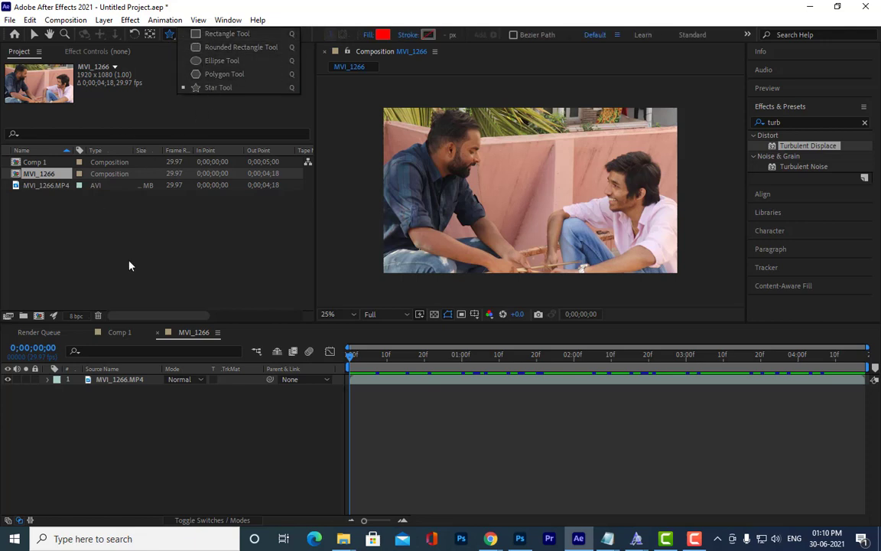
click(123, 380)
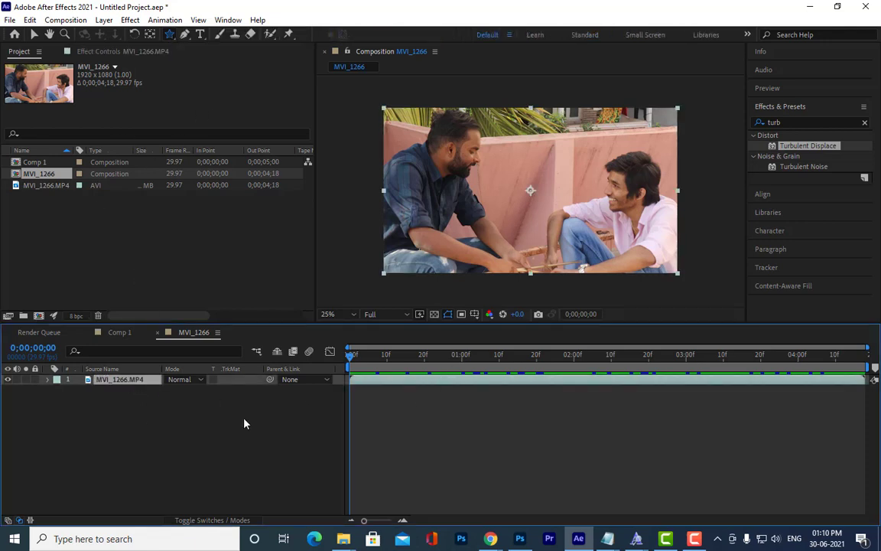
key(period)
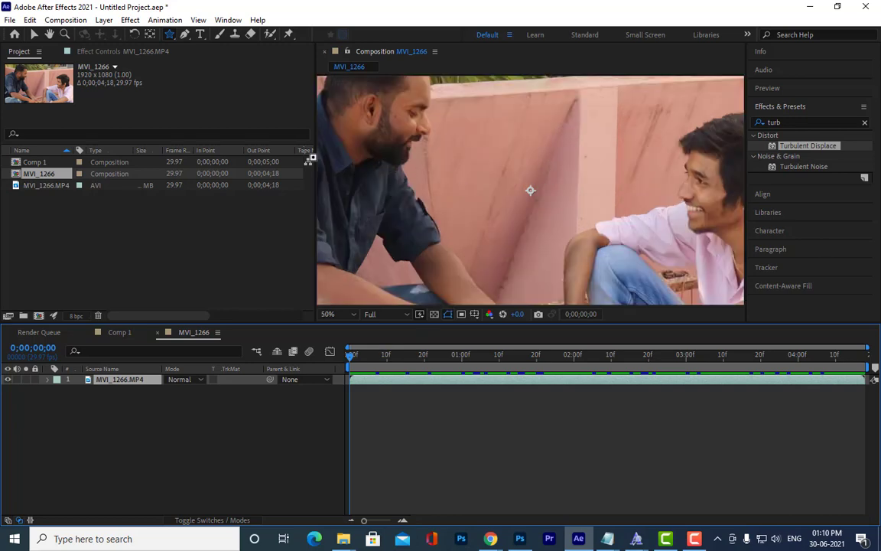
click(34, 34)
click(168, 276)
key(comma)
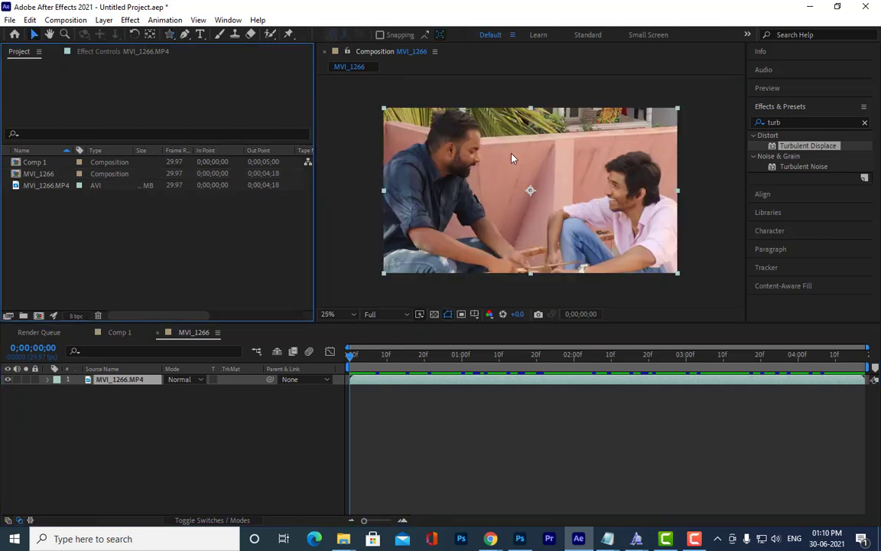
Scale the MVI_1266.MP4 layer down to 46%
click(512, 158)
key(s)
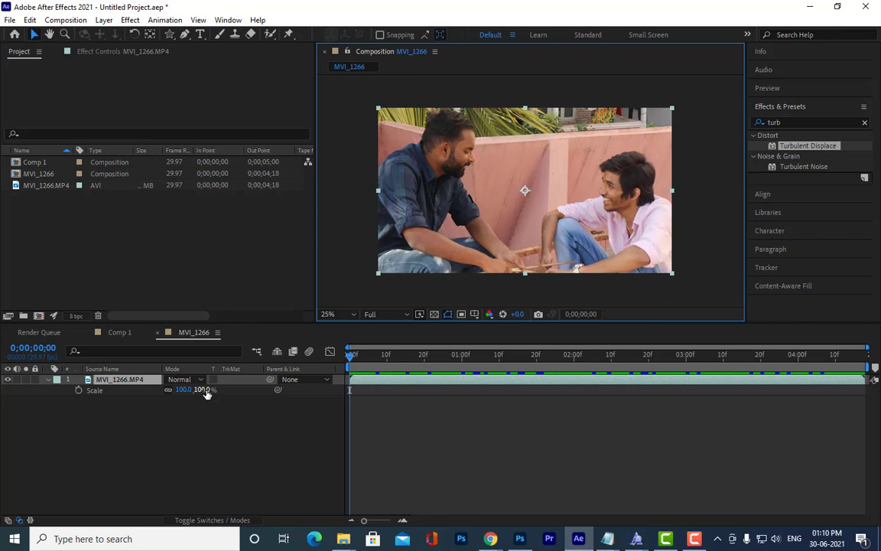
drag(206, 393, 513, 239)
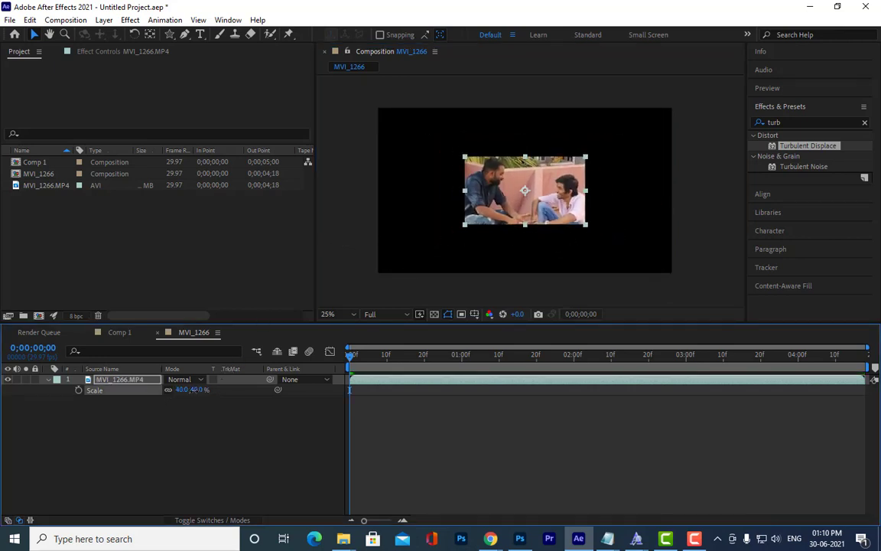
click(48, 379)
Draw a star-shaped mask on the selected MVI_1266.MP4 layer, around the middle of the clip between the two men
click(124, 409)
click(113, 379)
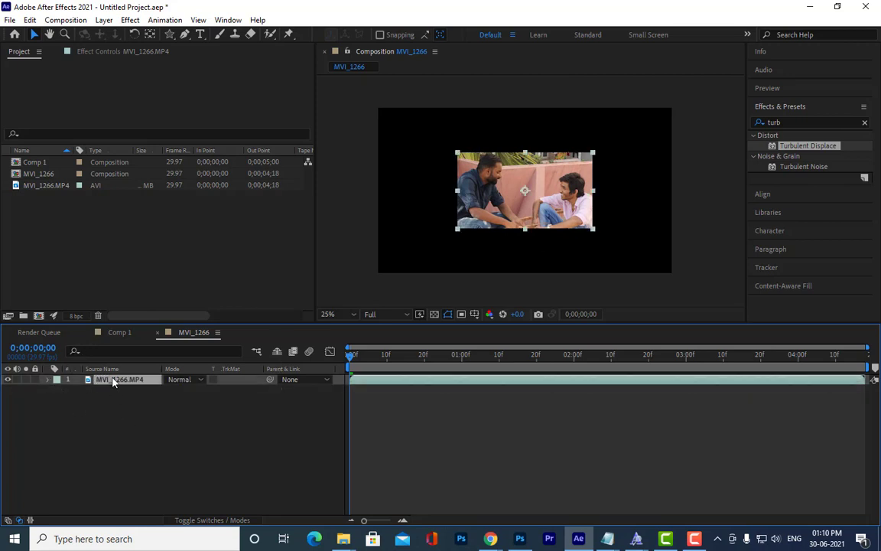
click(170, 34)
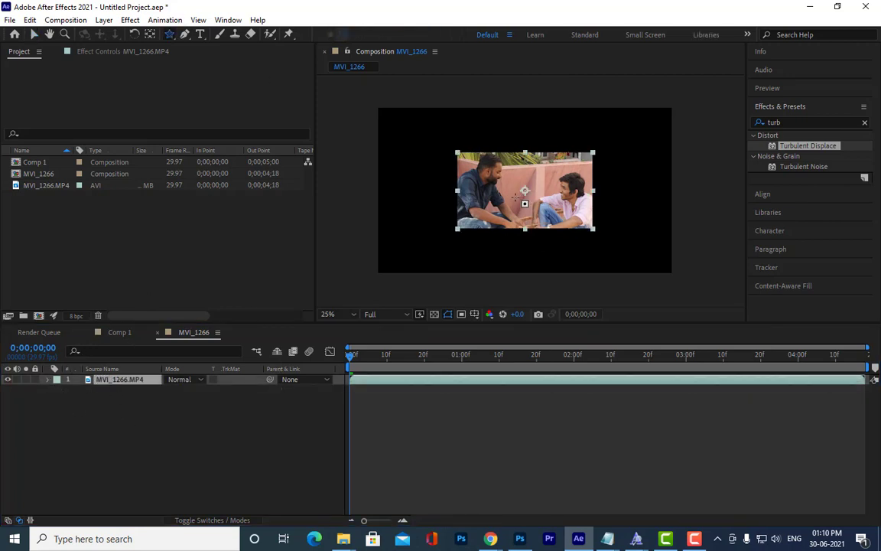
mouse_move(516, 197)
mouse_down()
mouse_move(568, 258)
mouse_move(554, 251)
mouse_up()
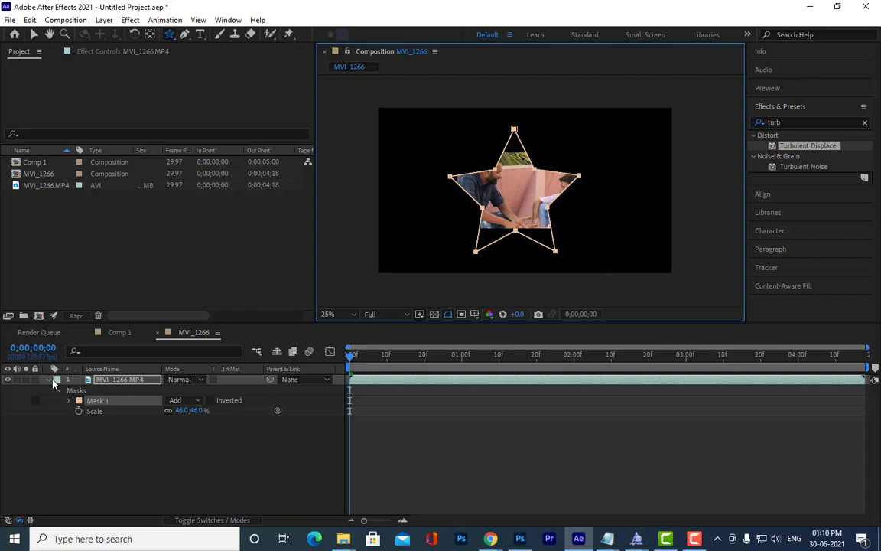
click(51, 380)
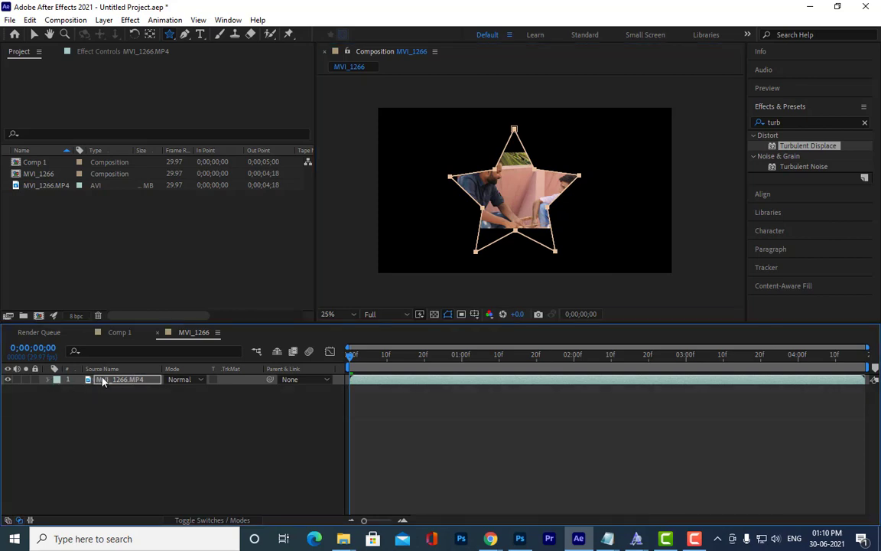
Set the scale of the star-masked MVI_1266.MP4 layer to 47%
click(102, 380)
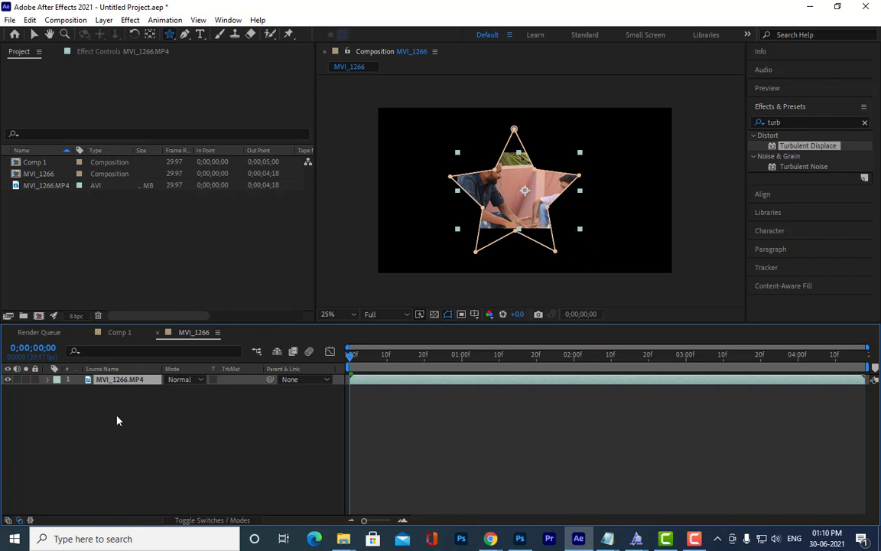
key(s)
drag(197, 390, 198, 391)
click(138, 454)
click(131, 379)
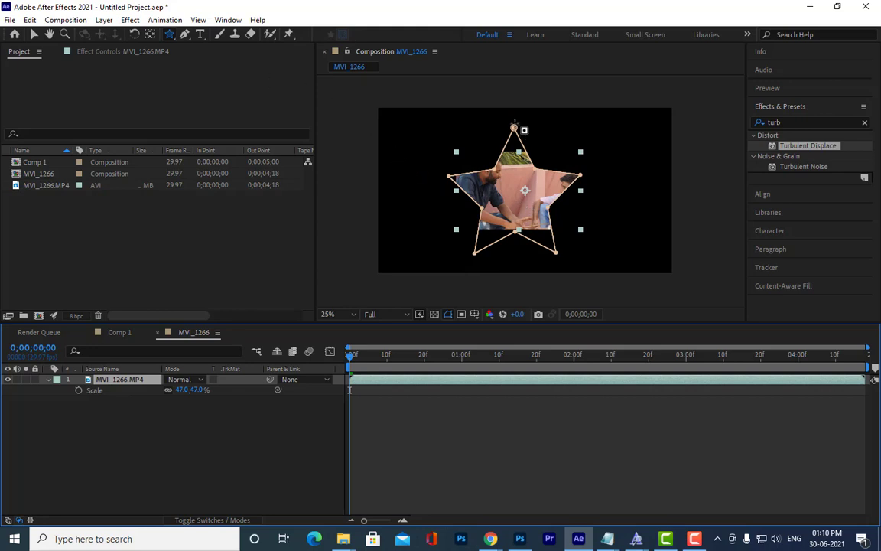
Nudge the star-masked clip slightly and pull the mask's top tip, two lower tips and bottom notch inside the video frame
click(33, 35)
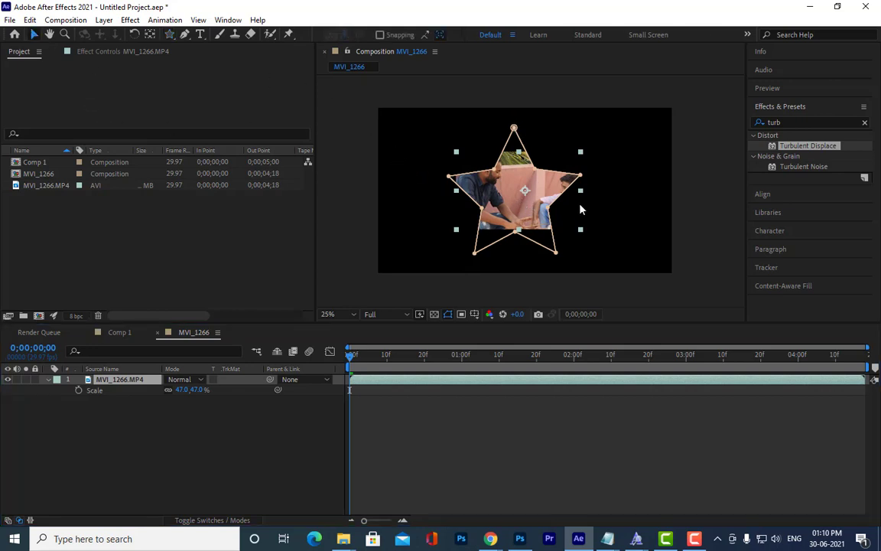
mouse_move(537, 181)
mouse_down()
mouse_move(573, 168)
mouse_move(542, 179)
mouse_up()
drag(520, 124, 520, 153)
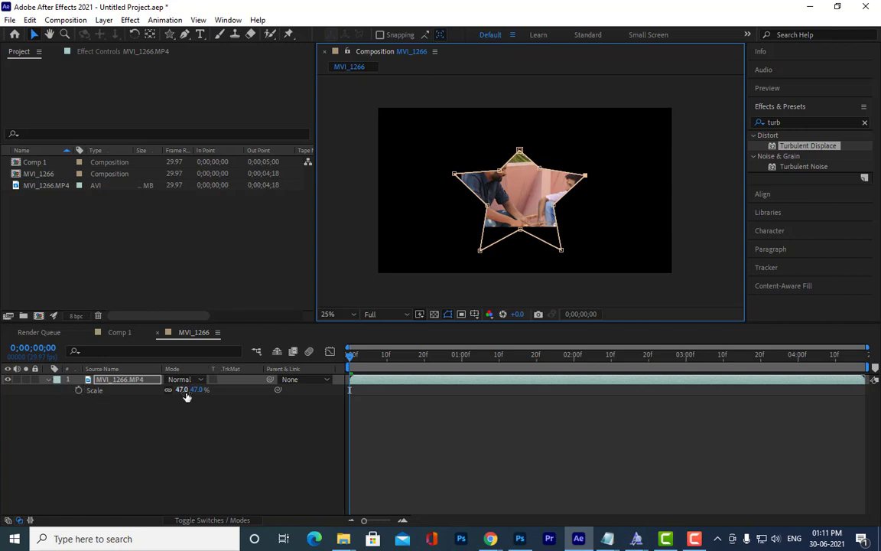
click(47, 379)
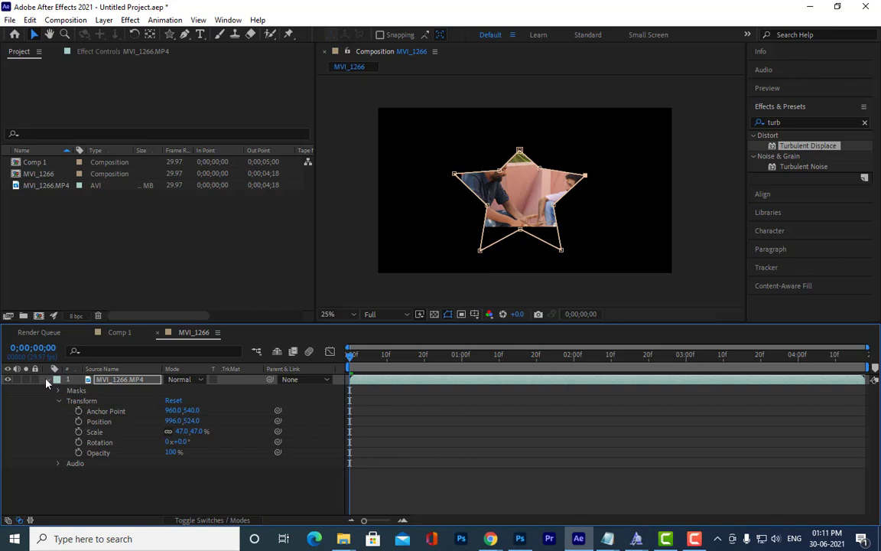
click(48, 379)
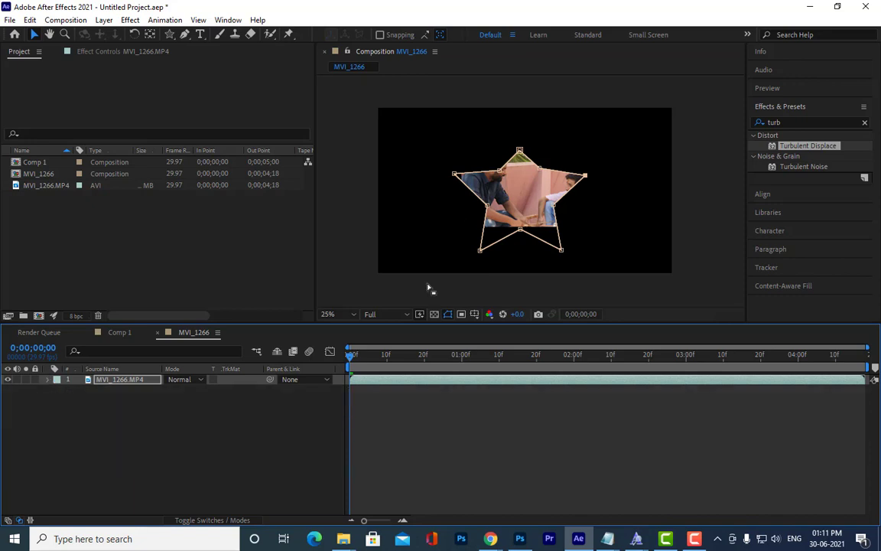
drag(480, 249, 473, 223)
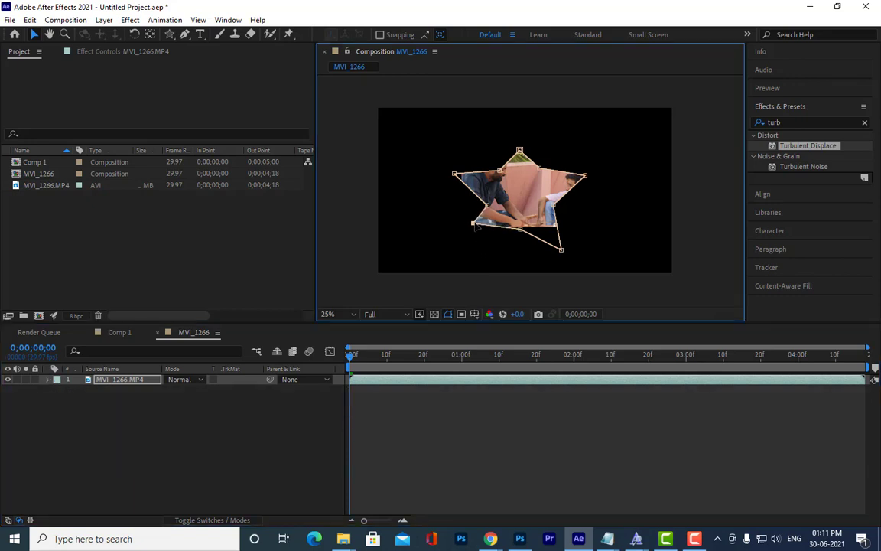
drag(562, 248, 520, 212)
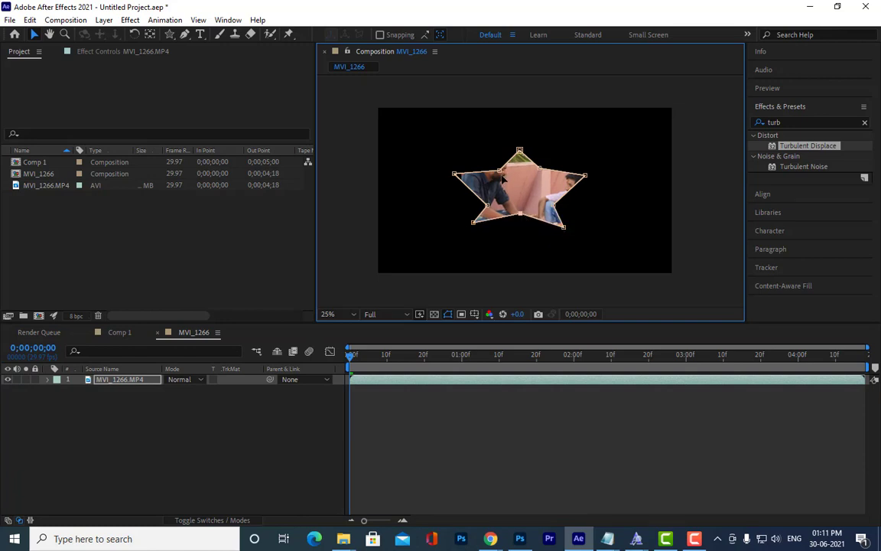
Make the star mask more compact by lowering its top tip, bringing both side tips inwards and adjusting the two lower tips
drag(520, 150, 587, 182)
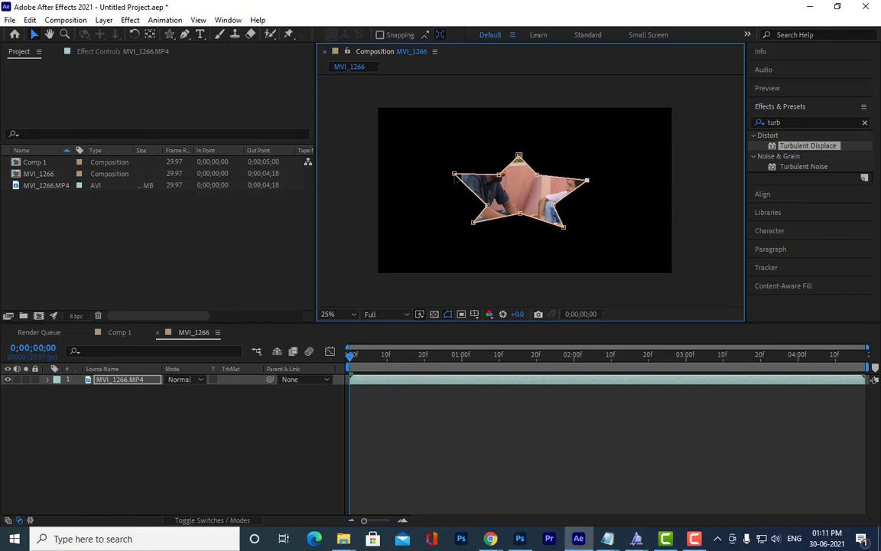
drag(453, 175, 465, 184)
drag(587, 182, 573, 184)
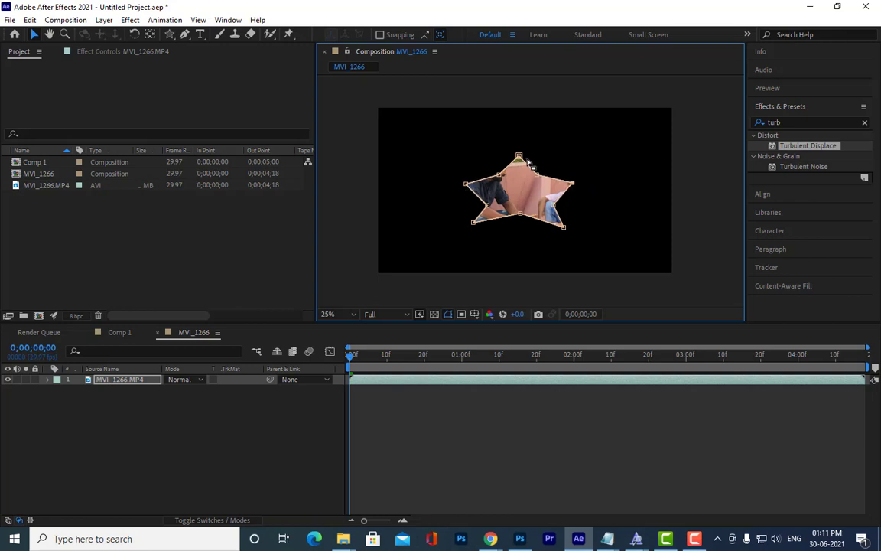
drag(521, 158, 521, 155)
drag(475, 223, 483, 231)
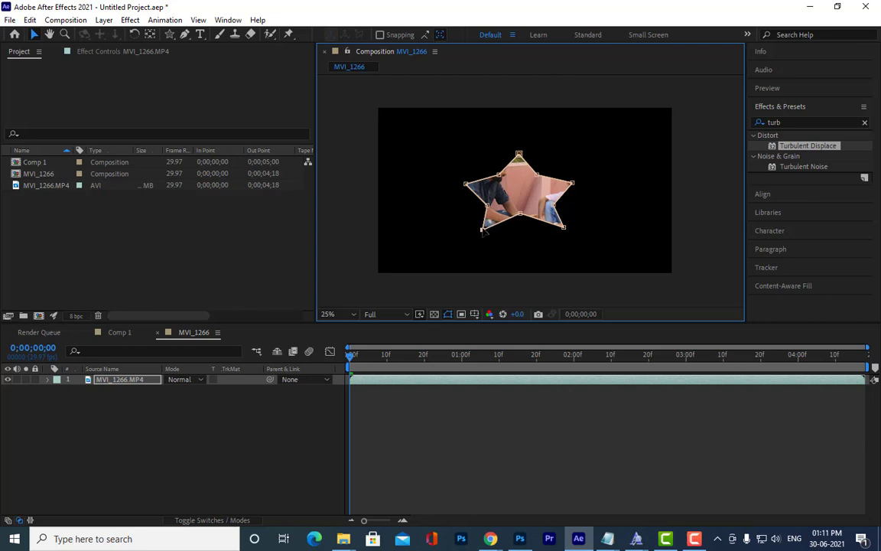
drag(566, 229, 560, 231)
click(192, 401)
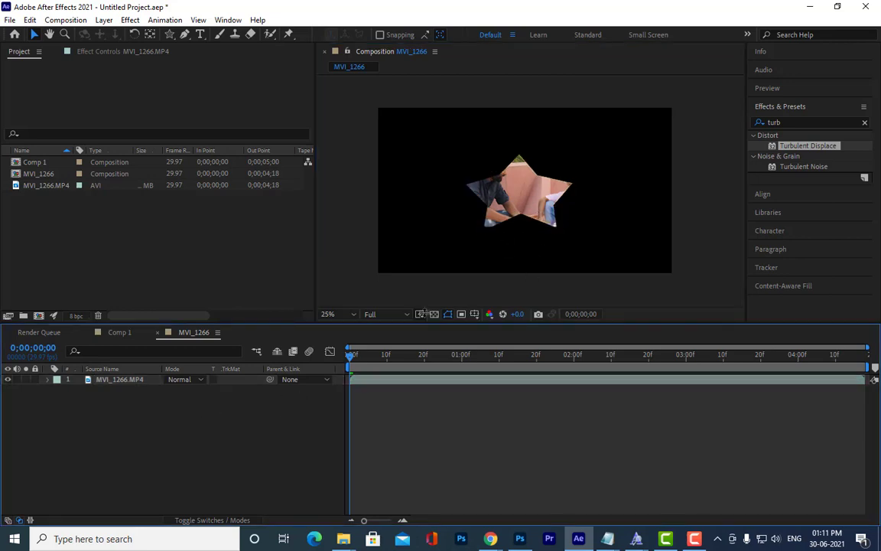
Slim the star mask's arms by pulling the inner corners towards the centre and evening out the lower tips
click(471, 180)
mouse_move(483, 230)
mouse_down()
mouse_move(491, 215)
mouse_move(487, 227)
mouse_up()
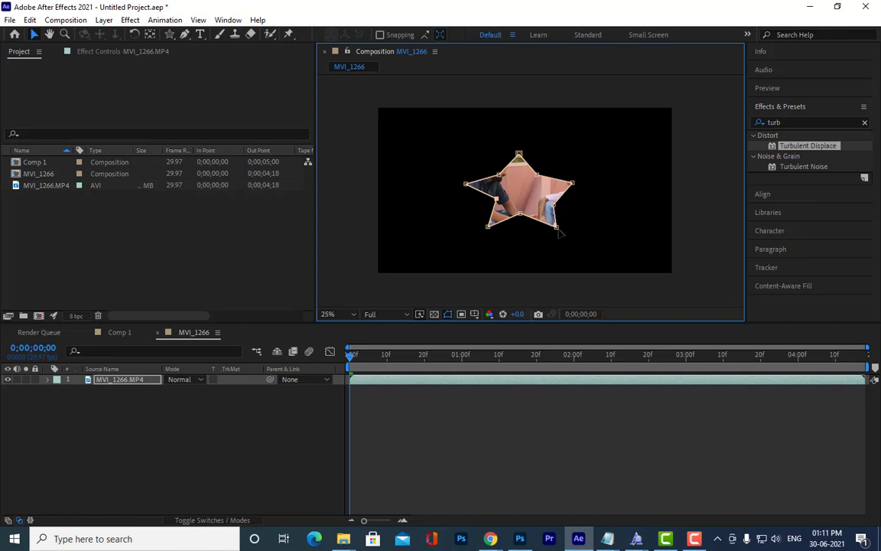
drag(556, 228, 574, 180)
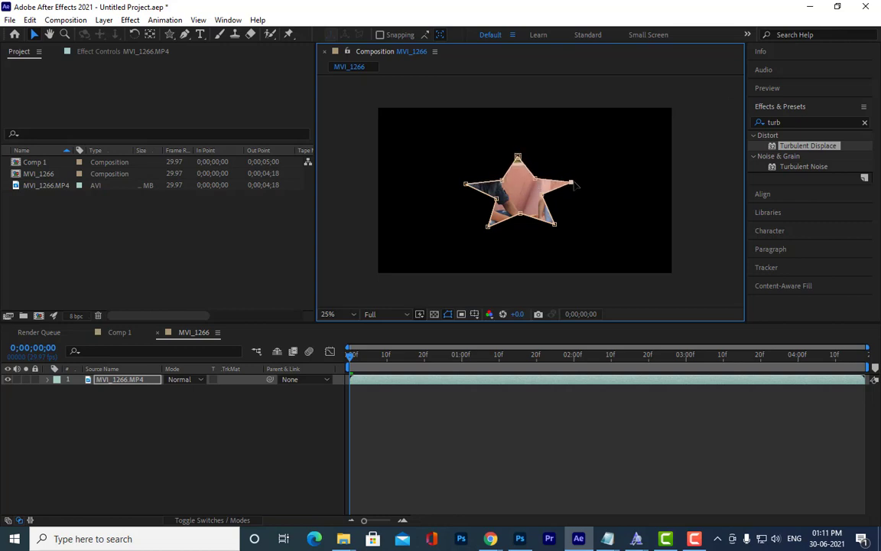
Open the MVI_1266.MP4 layer in its own viewer, move the star mask's two upper inner corners outwards, and return to the composition
click(520, 200)
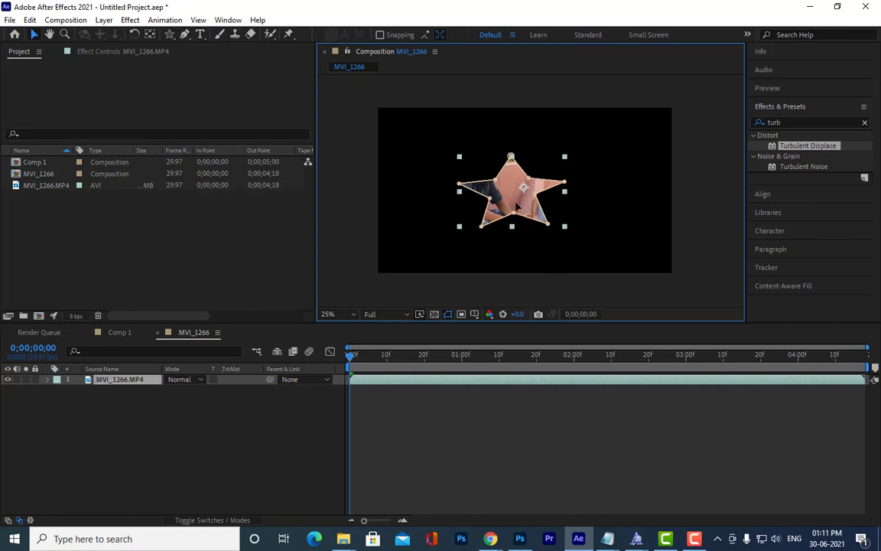
double_click(546, 212)
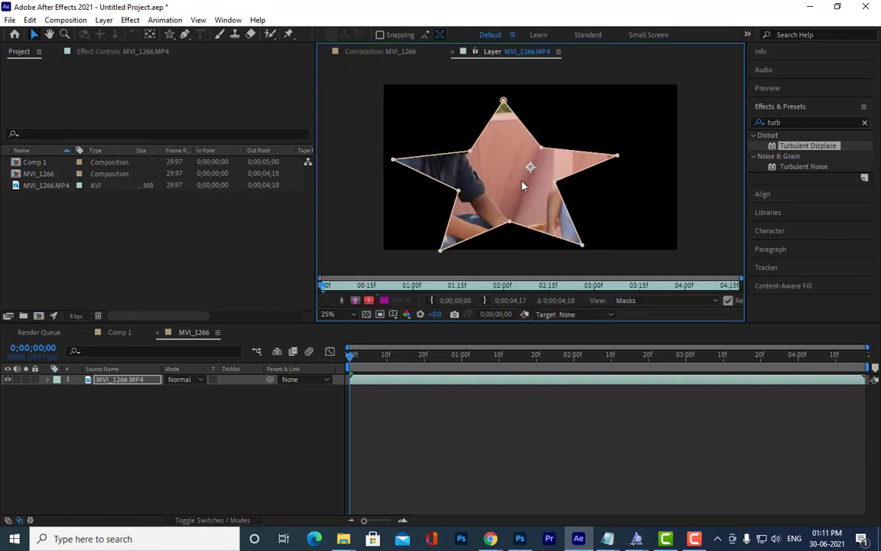
drag(470, 152, 466, 144)
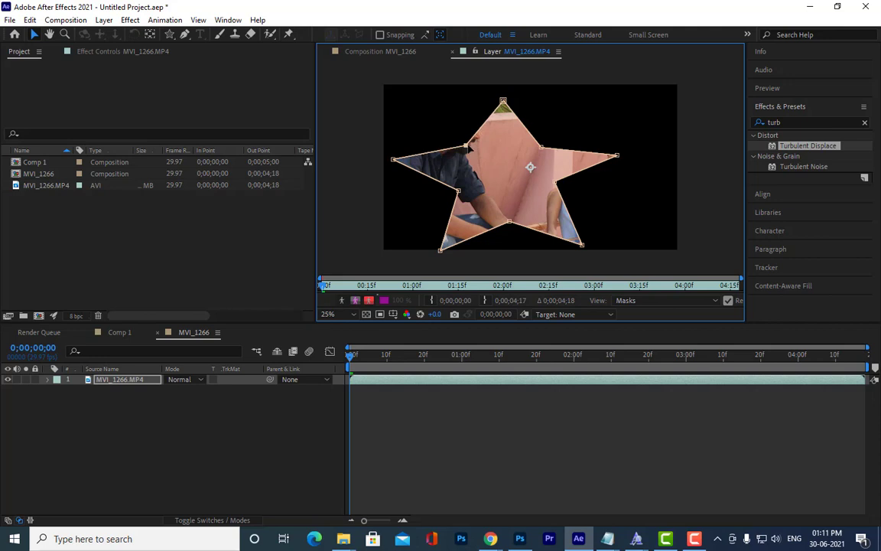
drag(548, 146, 555, 141)
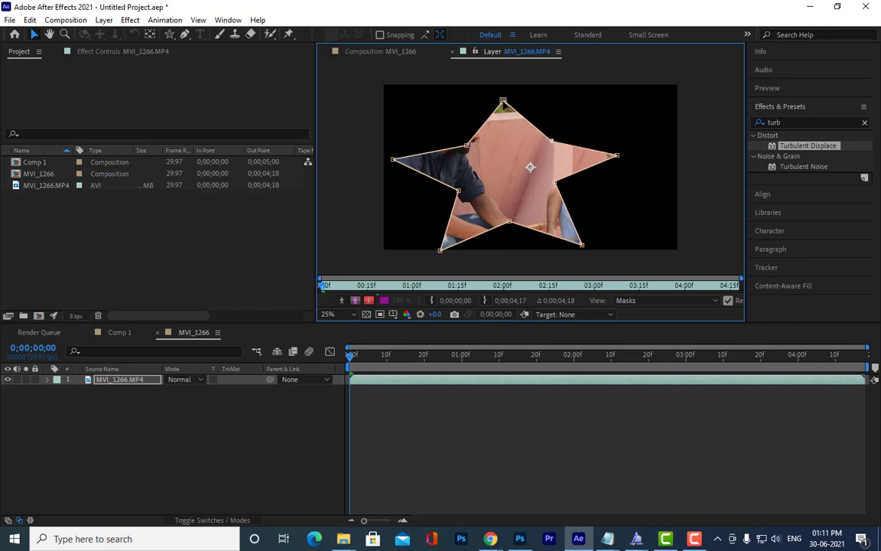
click(390, 52)
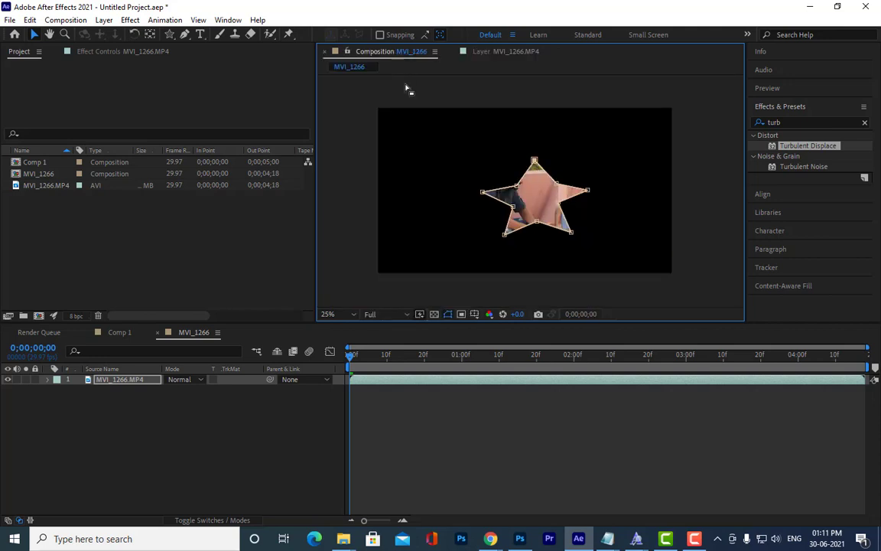
Reduce the MVI_1266.MP4 layer's horizontal position until the star sits near the centre of the composition
click(589, 176)
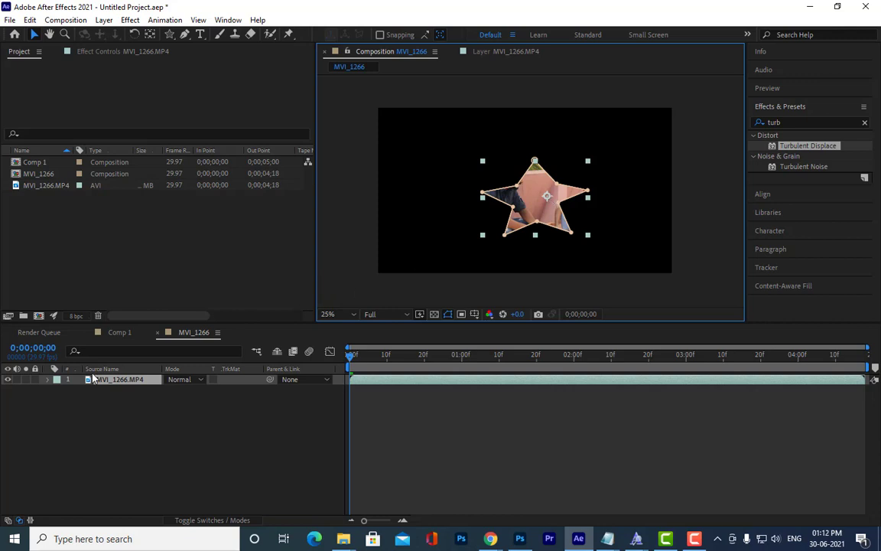
key(p)
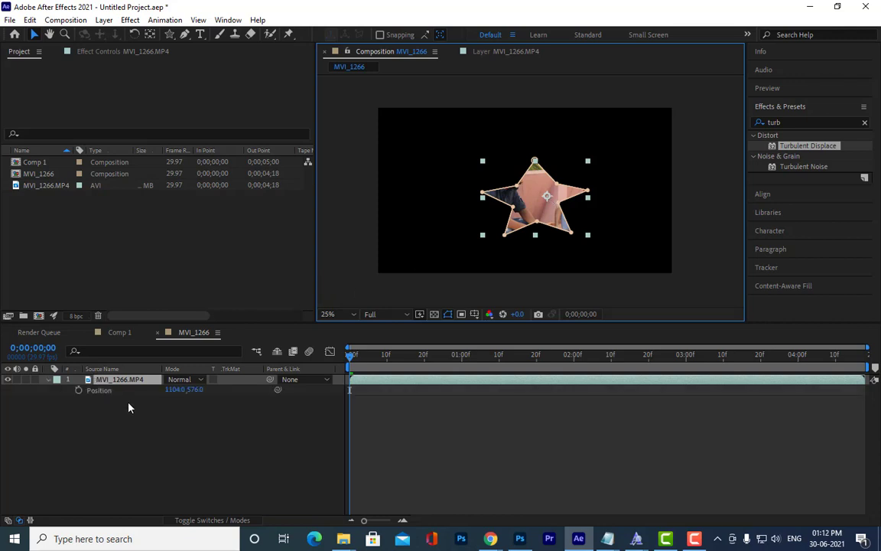
drag(174, 389, 160, 407)
click(47, 379)
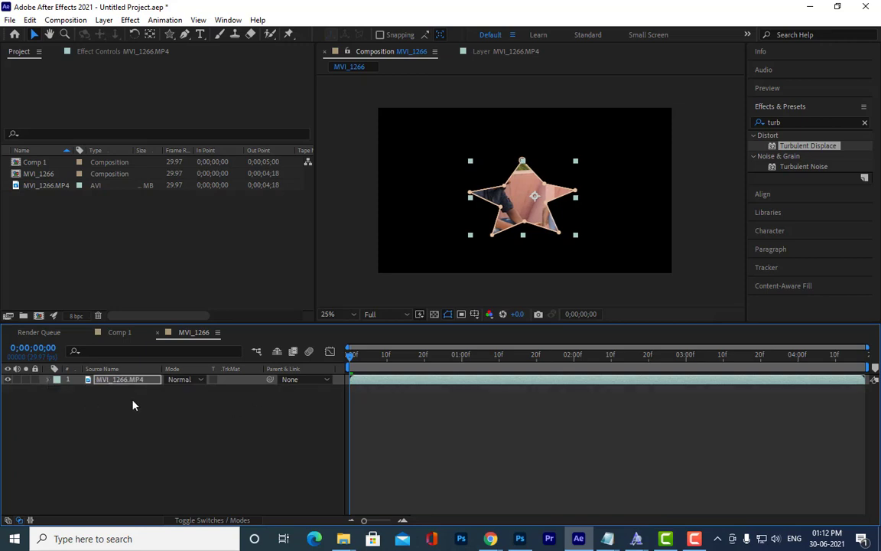
click(144, 408)
Preview the star-masked clip in the MVI_1266 composition and delete the MVI_1266.MP4 layer
click(119, 332)
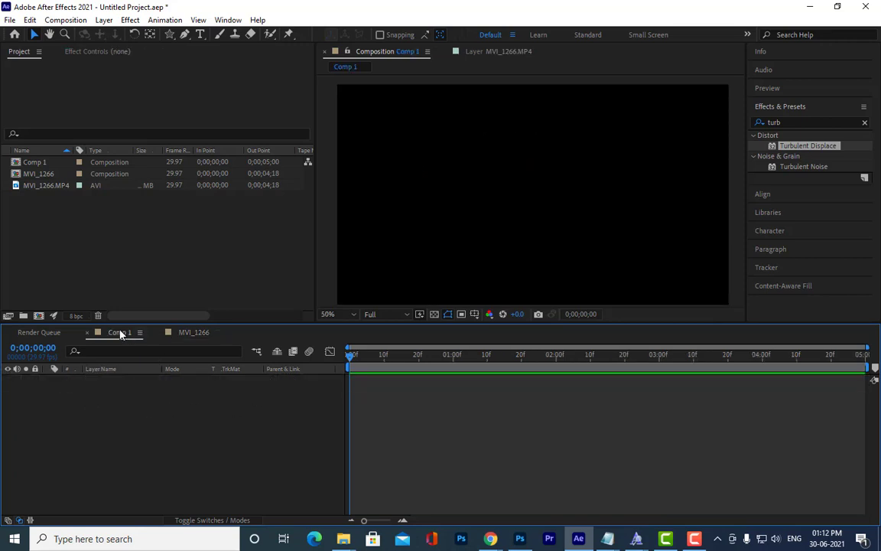
click(194, 333)
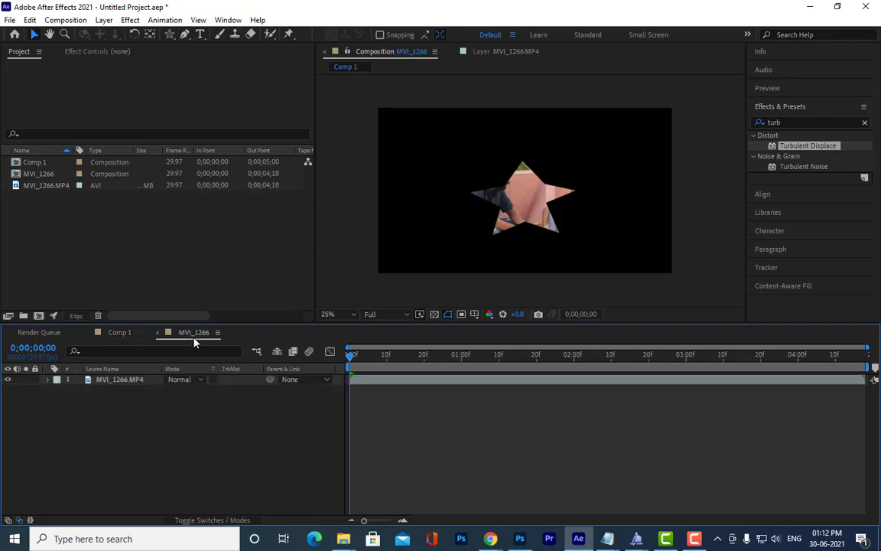
key(space)
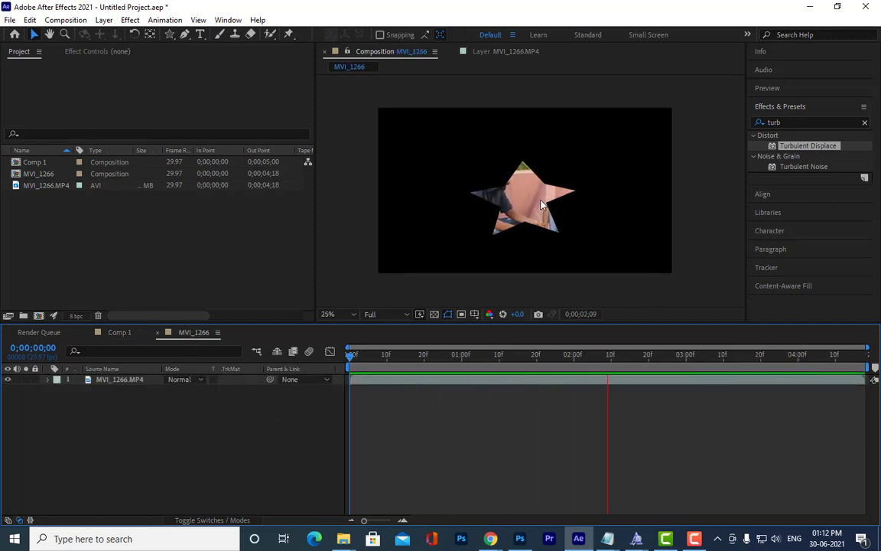
key(space)
click(128, 382)
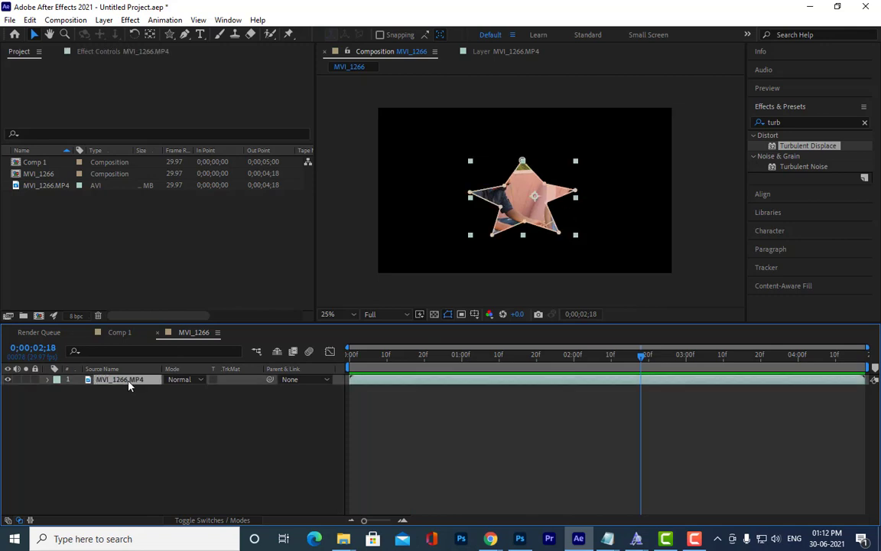
key(Delete)
Draw a large red circle with the Ellipse tool in the middle of the empty composition and delete its shape layer
click(170, 35)
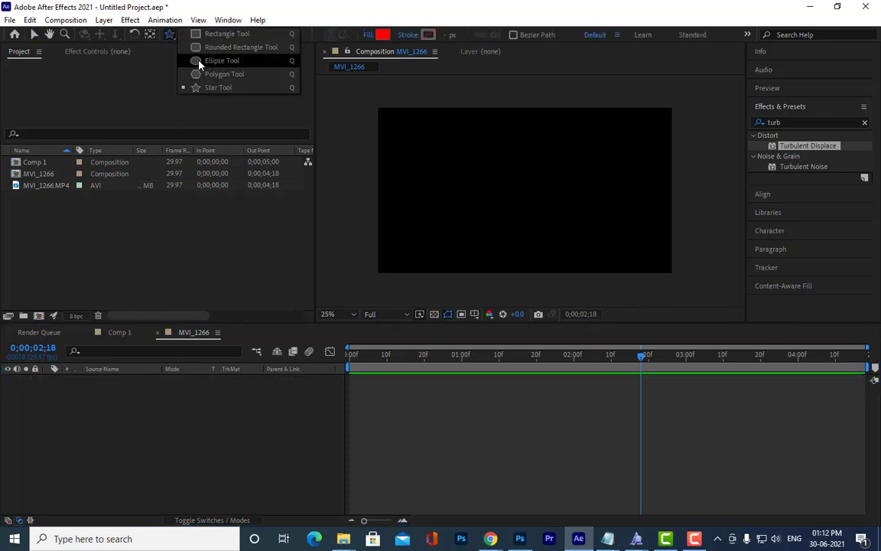
click(198, 60)
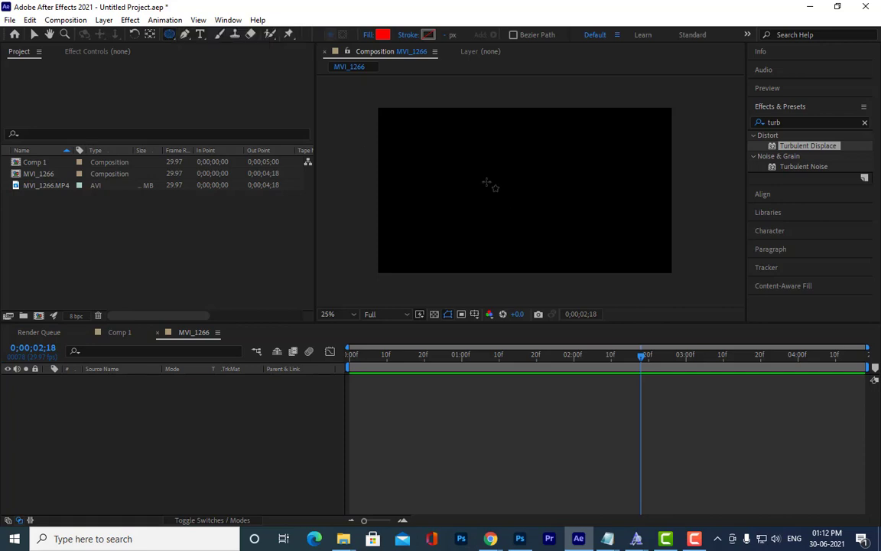
mouse_move(449, 131)
mouse_down()
mouse_move(548, 213)
mouse_move(581, 258)
mouse_up()
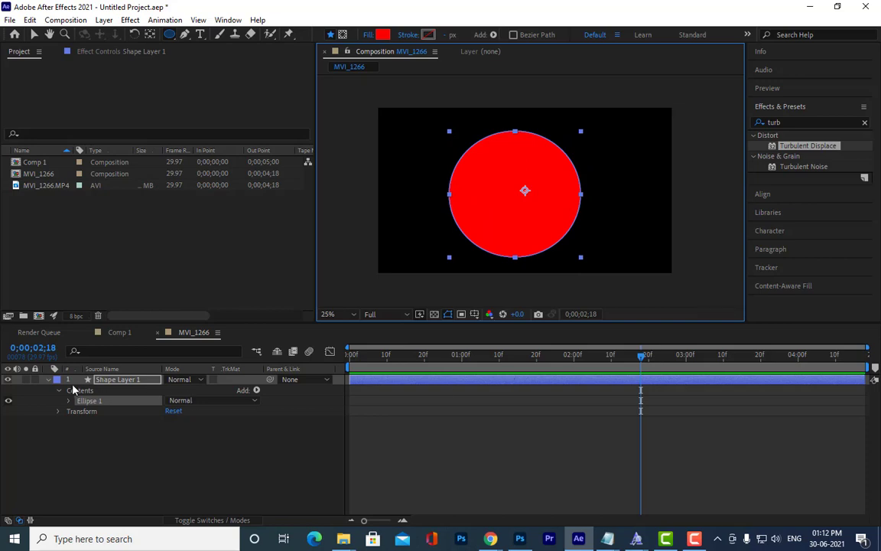
click(49, 381)
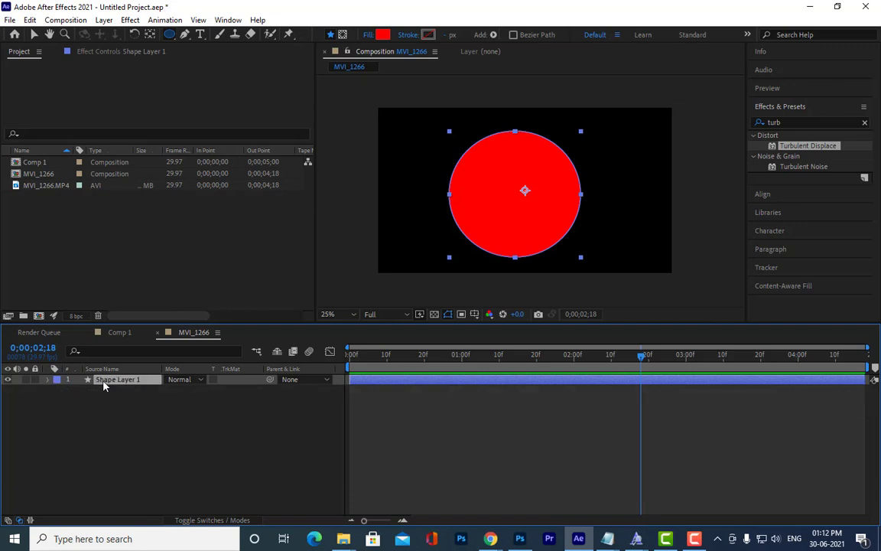
key(Delete)
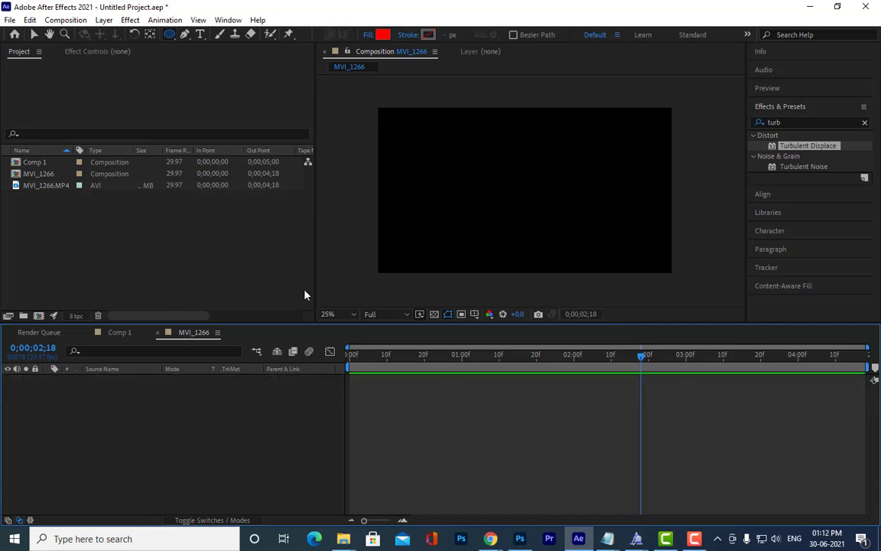
Draw a closed red heart shape with the Pen tool in the middle of the composition and move its right lobe point outwards and down
click(184, 35)
click(527, 242)
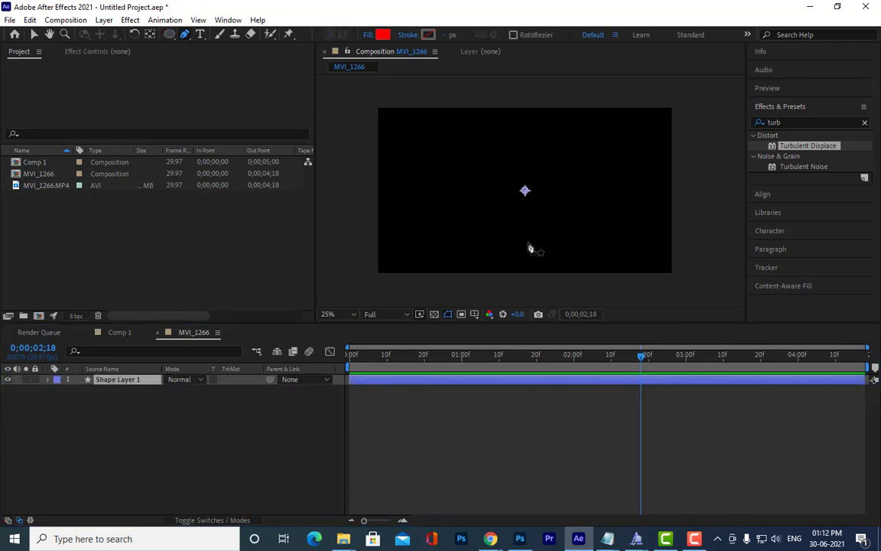
drag(461, 157, 489, 139)
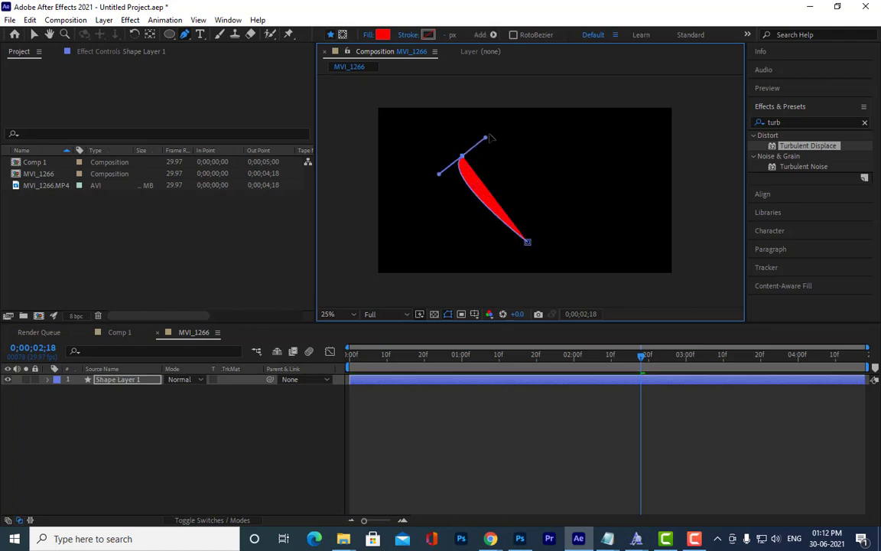
click(532, 168)
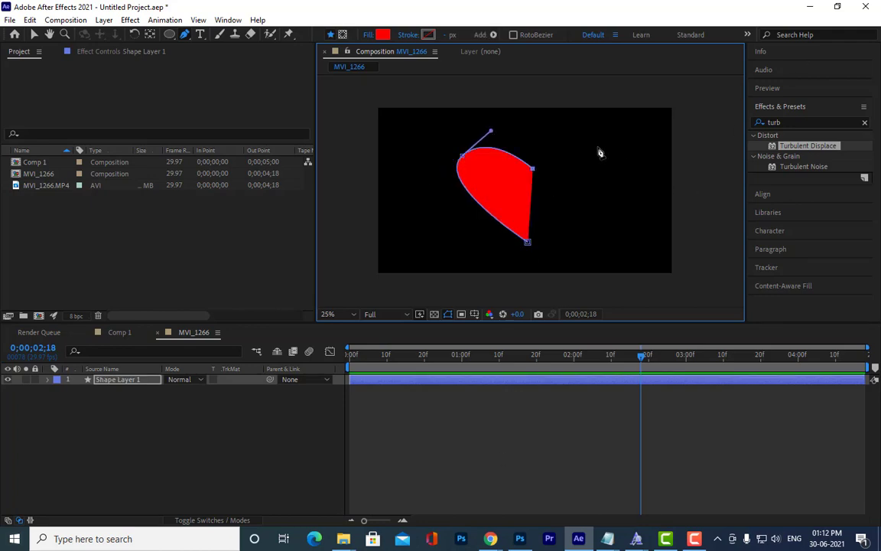
drag(595, 146, 595, 202)
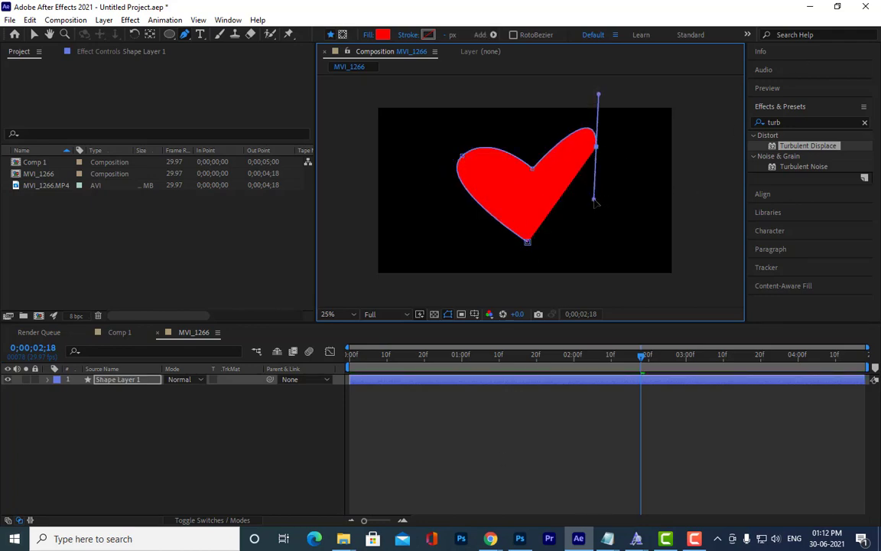
click(528, 243)
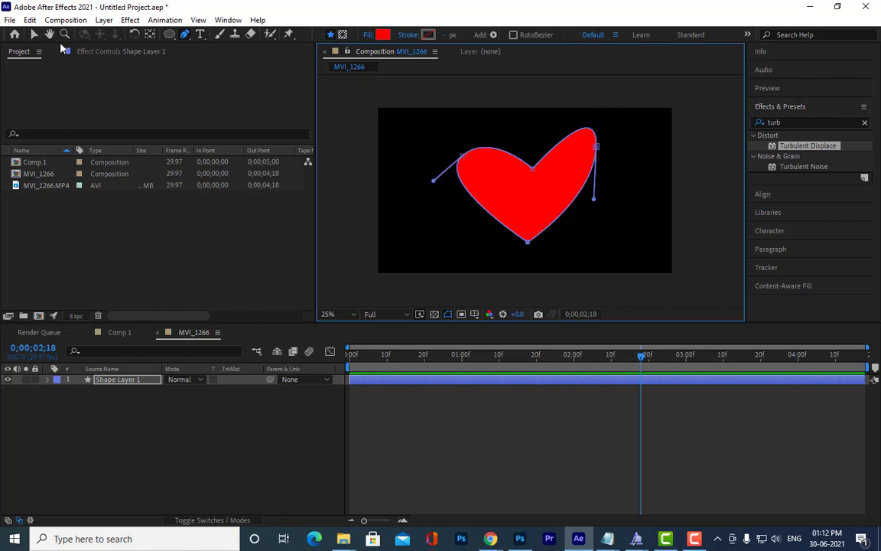
click(34, 34)
drag(596, 147, 605, 158)
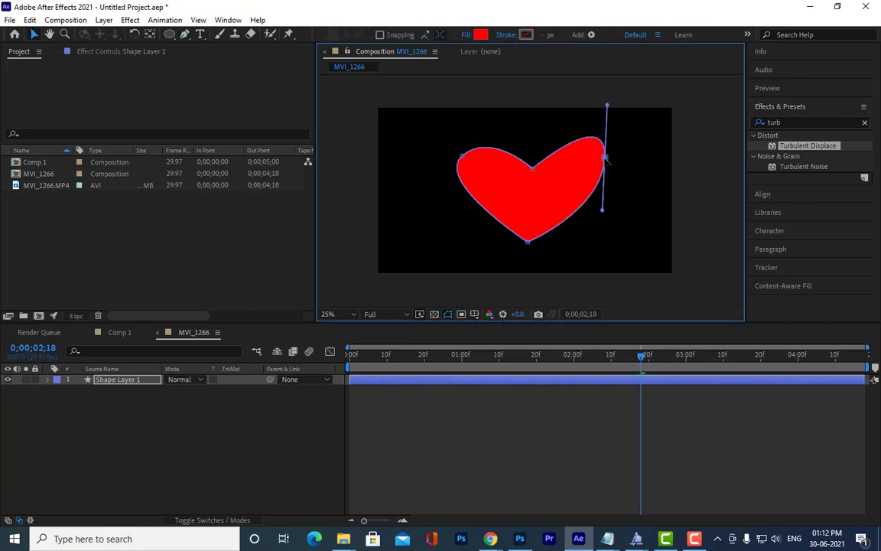
Reshape the heart by raising its cleft, lowering its tip and moving the left and right lobe points outwards
click(533, 166)
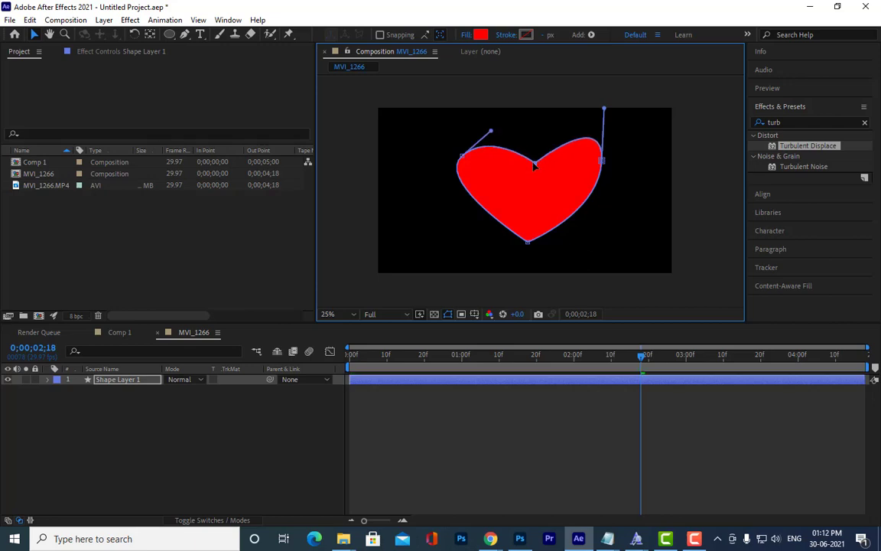
drag(461, 157, 468, 146)
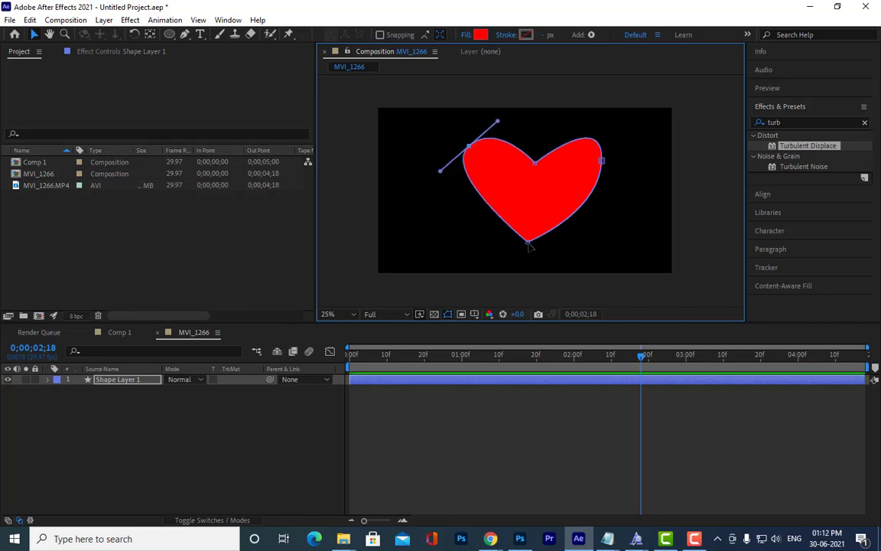
drag(528, 242, 536, 260)
drag(603, 161, 611, 156)
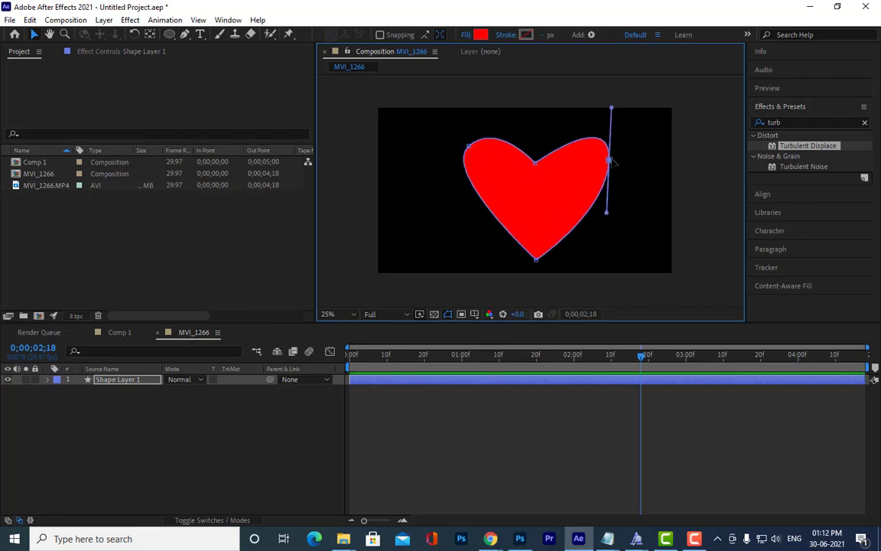
drag(468, 146, 461, 157)
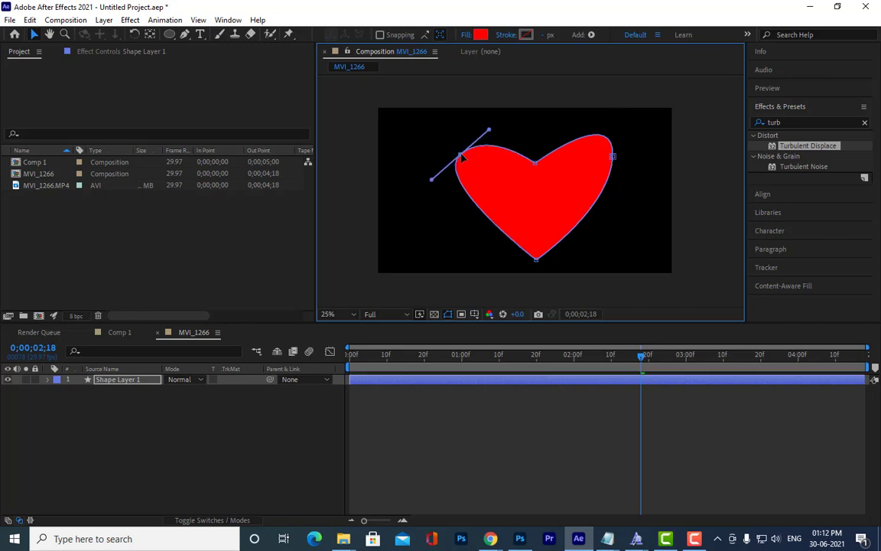
Adjust the direction handles of the heart's right and left lobe points to round both sides more evenly
click(613, 156)
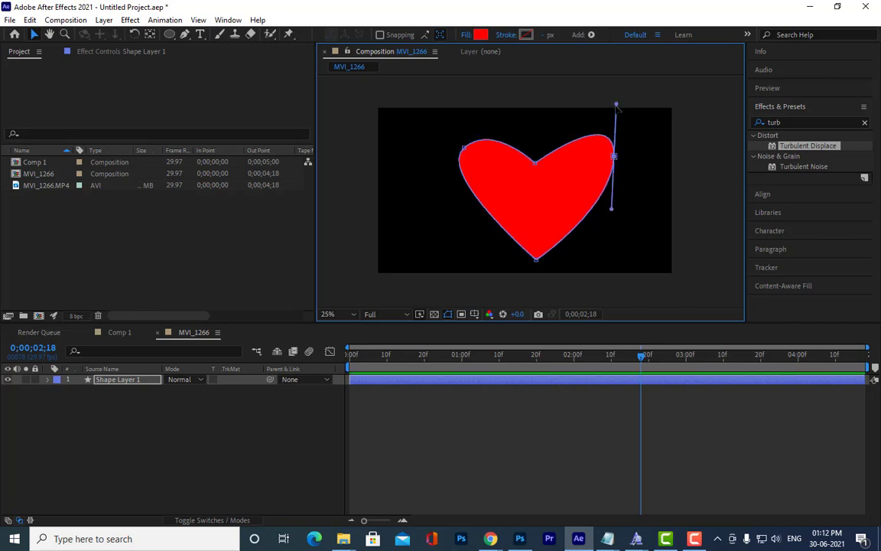
drag(617, 104, 608, 100)
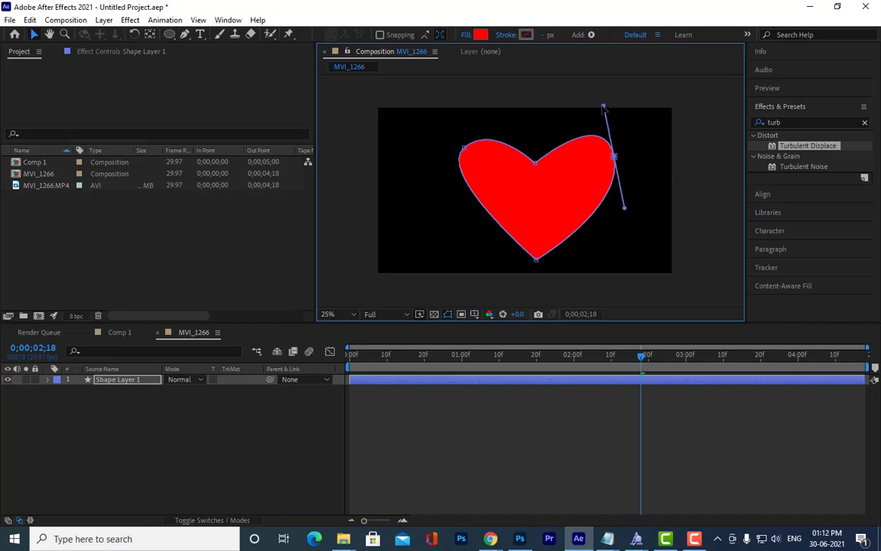
click(461, 150)
drag(436, 175, 420, 191)
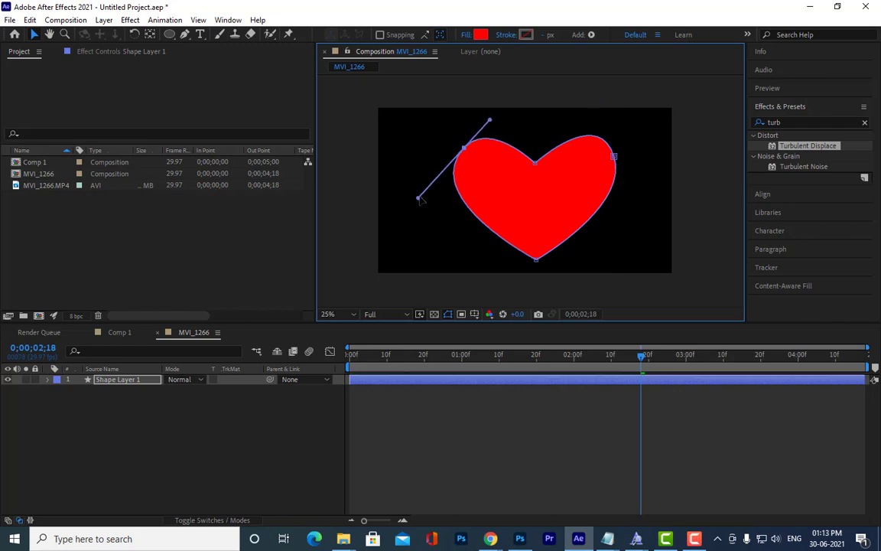
drag(490, 121, 497, 114)
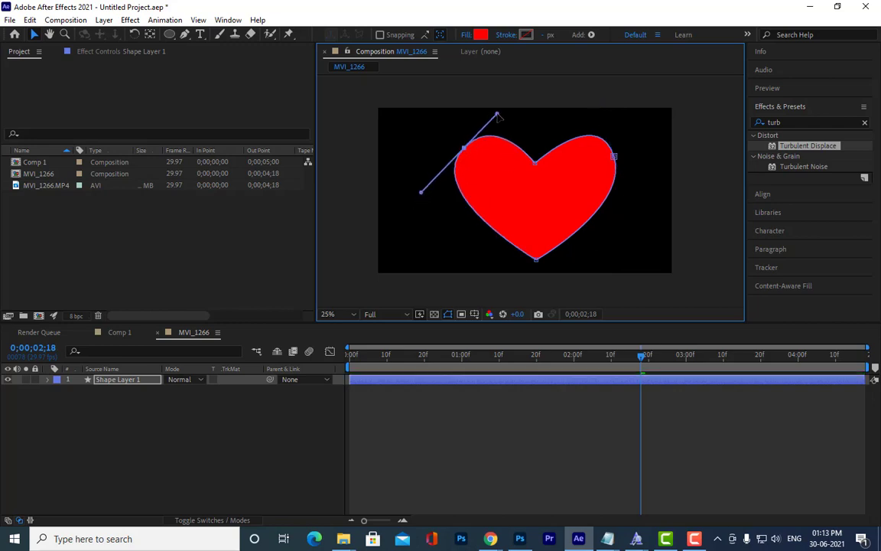
Nudge the heart's cleft point to the right, lower its bottom tip, move the right lobe point outwards, and deselect the shape
click(537, 163)
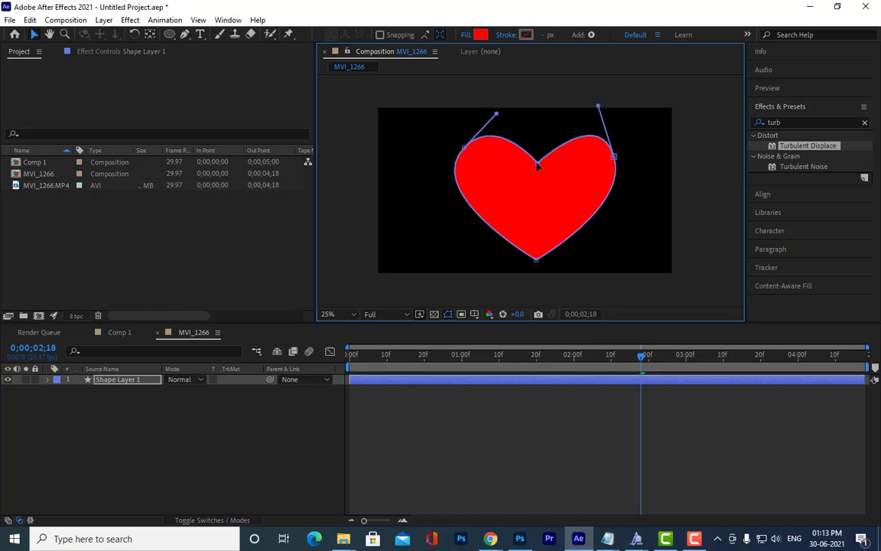
click(538, 263)
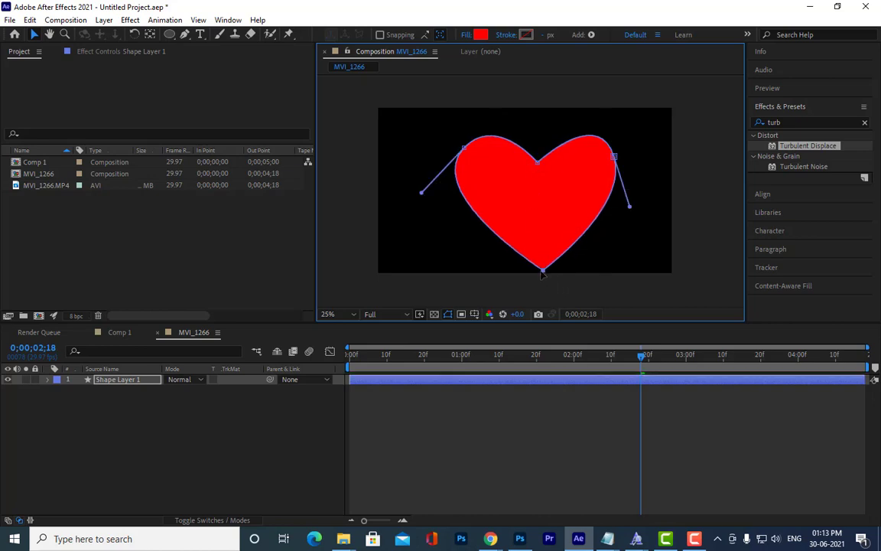
drag(614, 156, 622, 155)
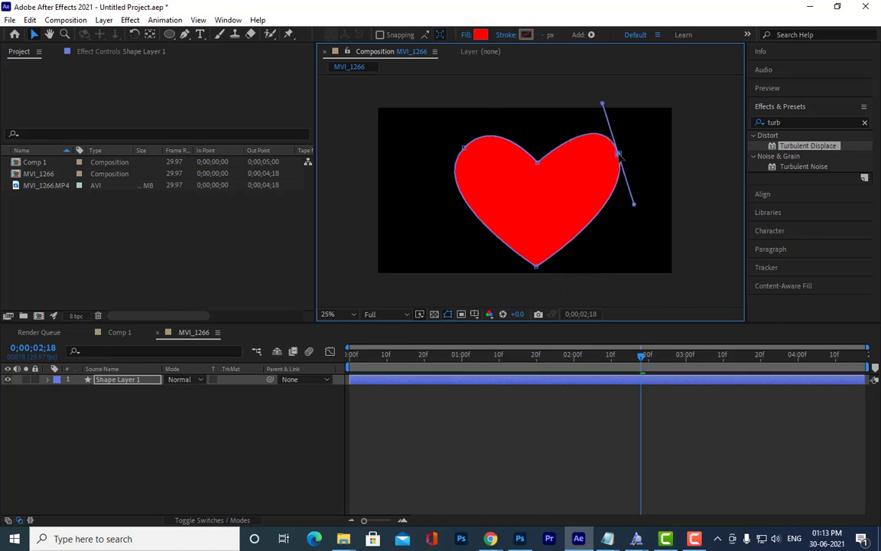
click(175, 428)
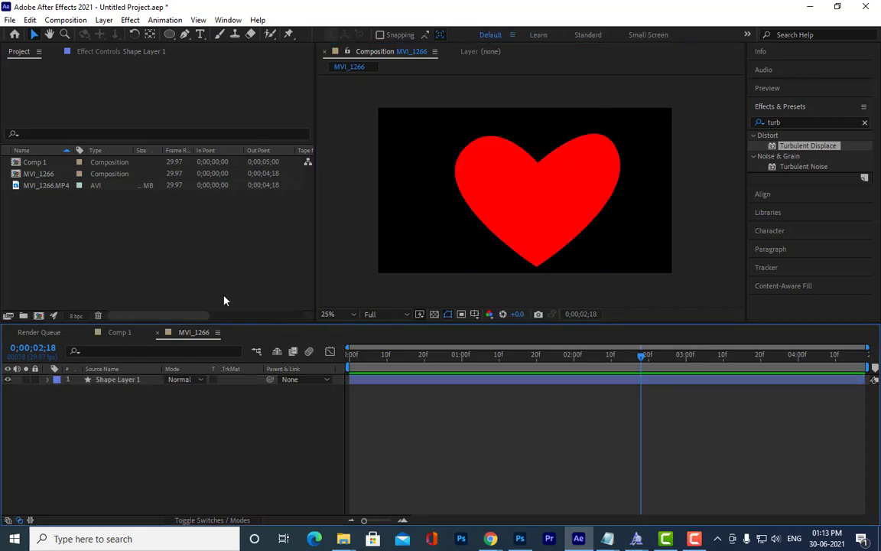
Import the MVI_1688 clip and place it beneath the heart shape layer in the MVI_1266 composition
double_click(188, 257)
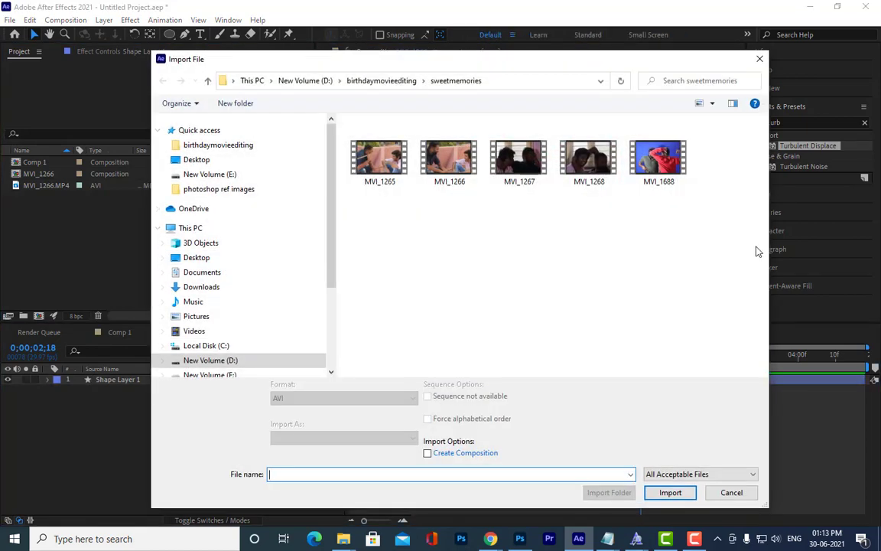
click(662, 169)
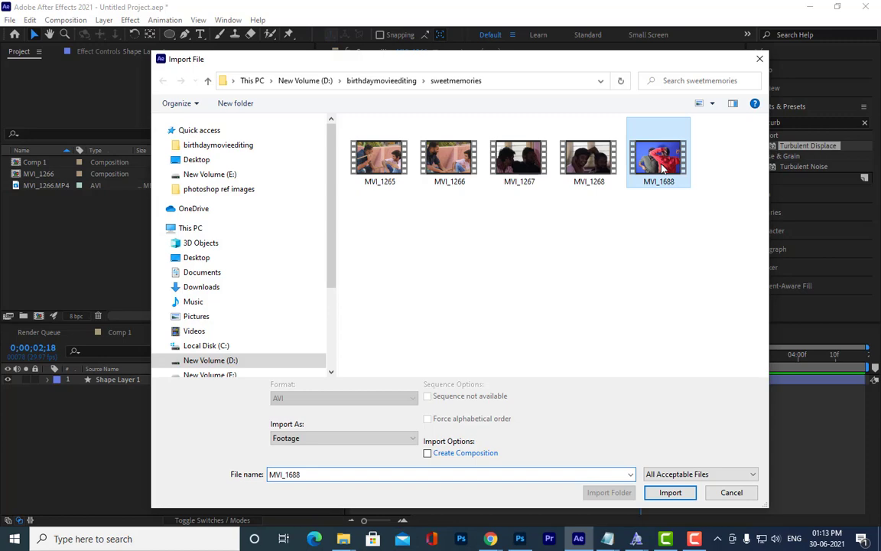
click(675, 493)
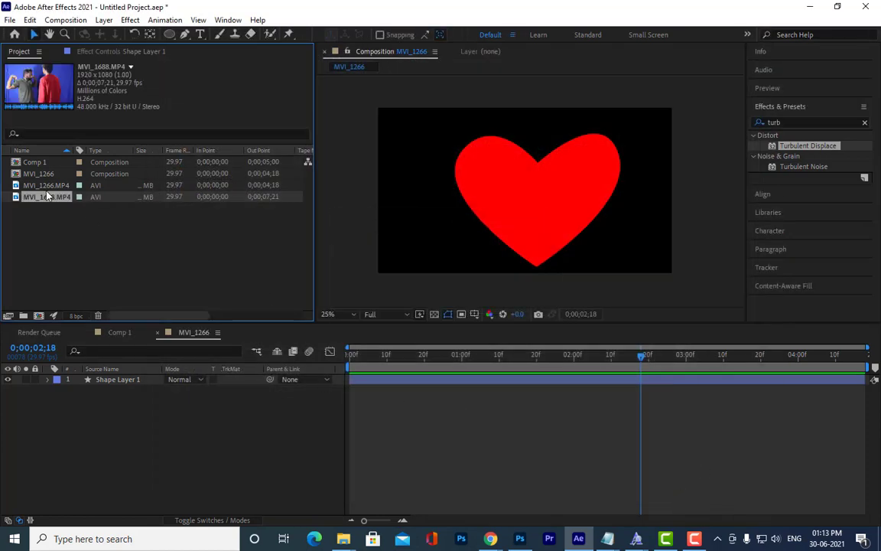
drag(46, 196, 124, 407)
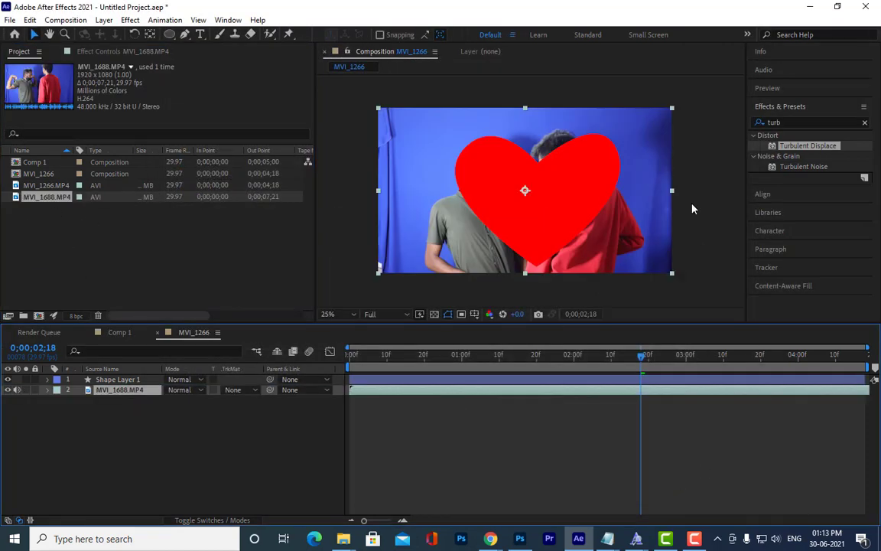
Move the heart slightly up and left over the two people and set MVI_1688.MP4's track matte to Alpha Matte "Shape Layer 1"
click(111, 380)
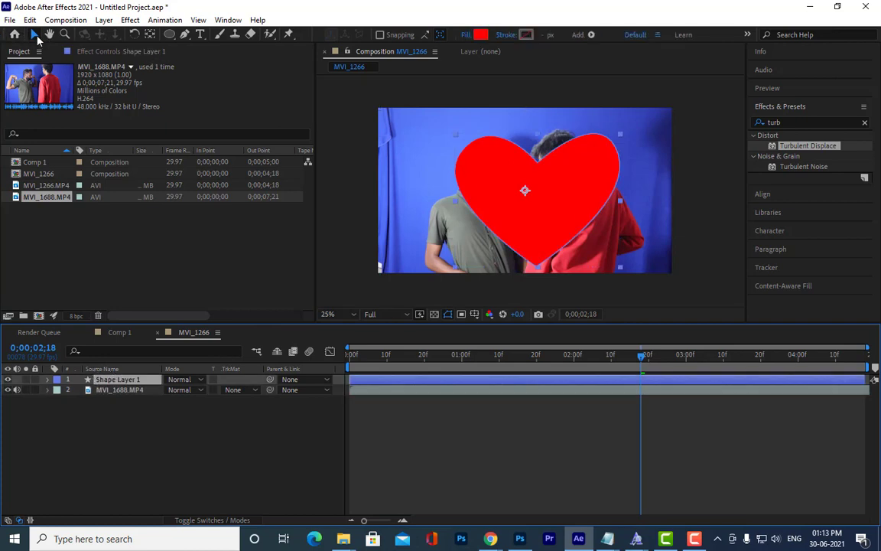
drag(579, 196, 574, 185)
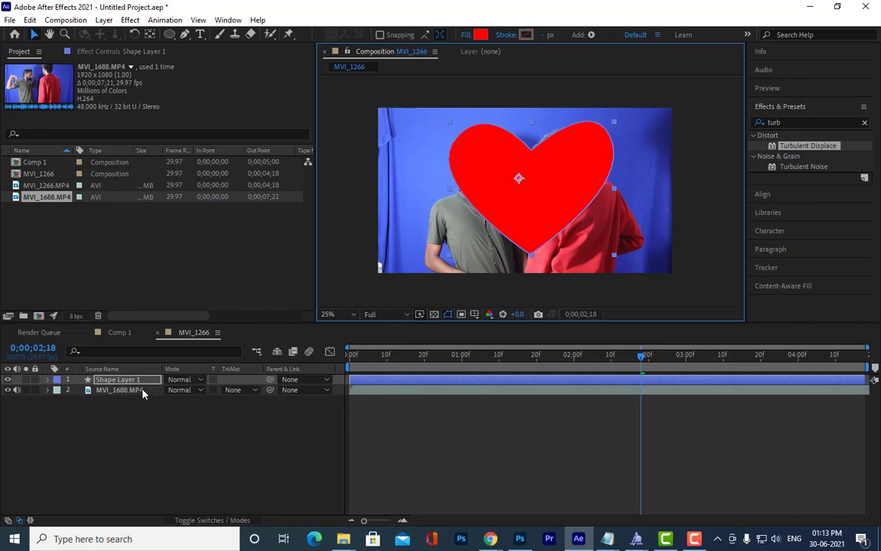
click(246, 390)
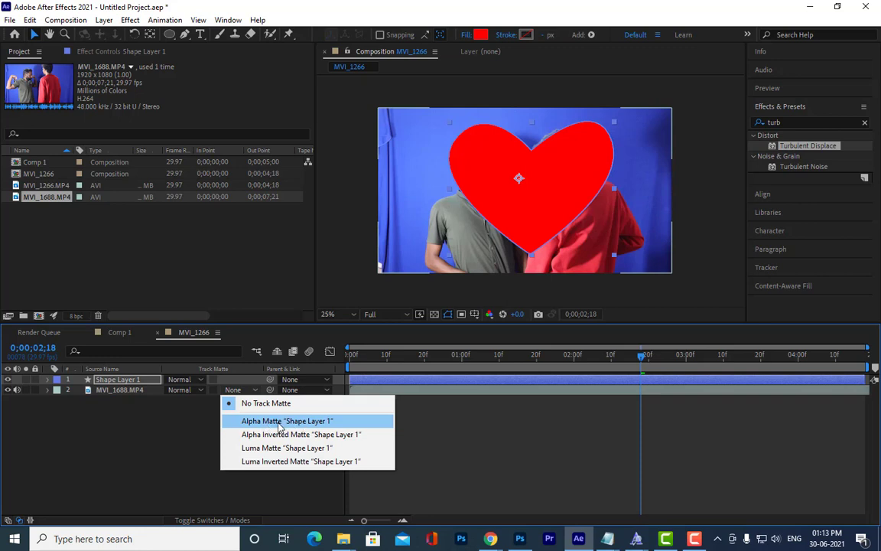
click(320, 425)
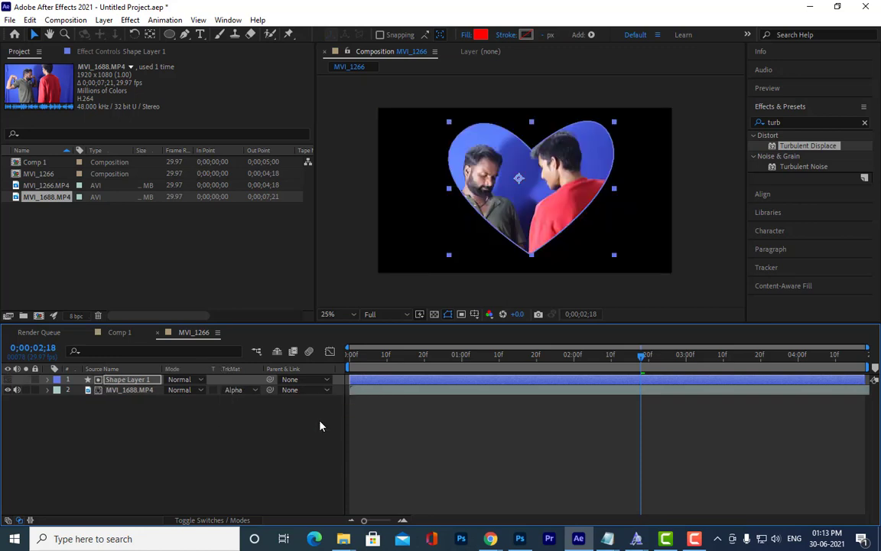
Scale the MVI_1688.MP4 layer to 89% and move it slightly up so both people fit inside the heart
click(128, 391)
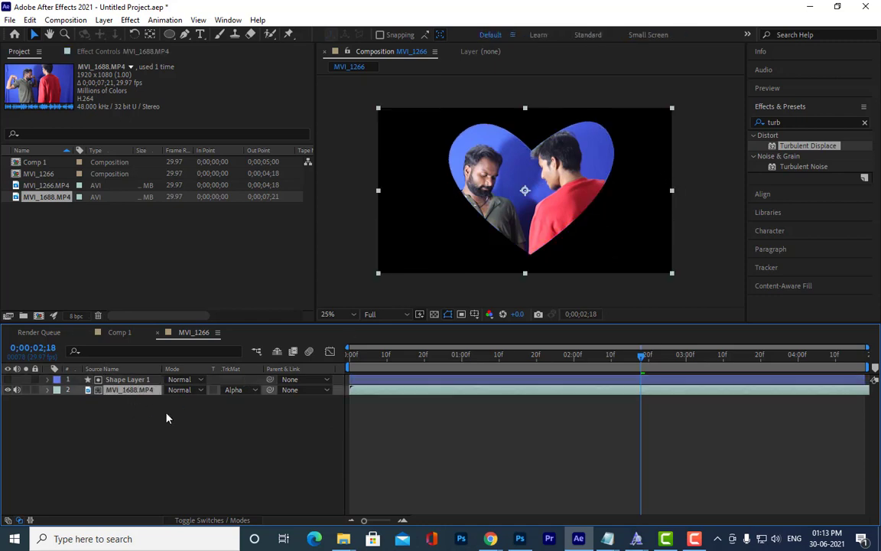
click(616, 245)
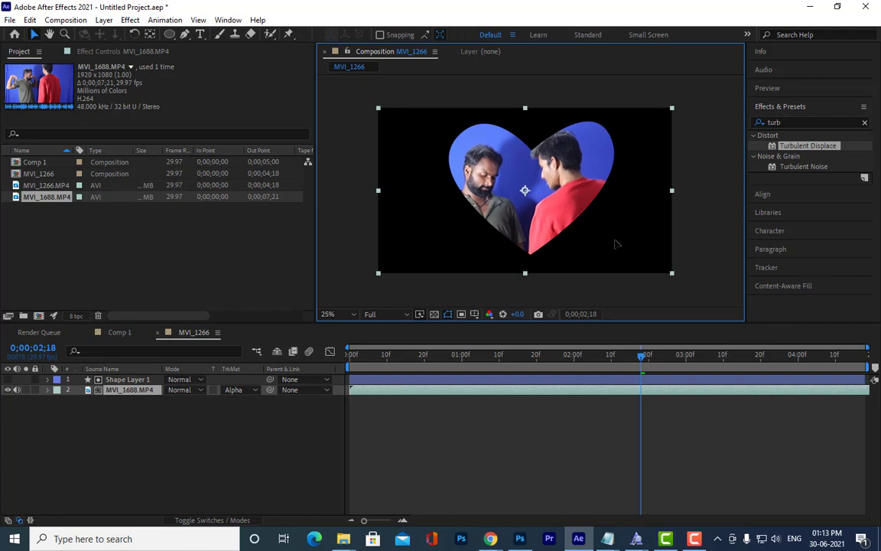
key(s)
drag(203, 403, 195, 403)
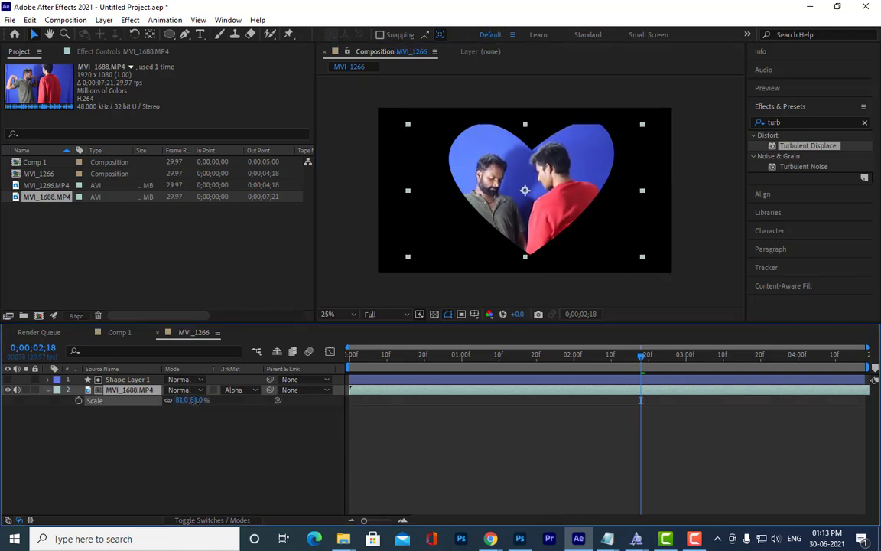
drag(536, 228, 536, 221)
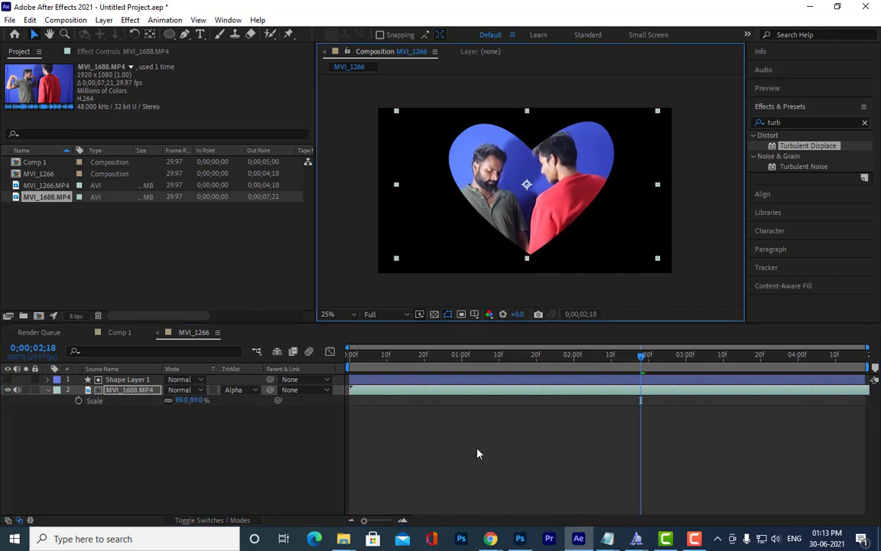
Preview the heart-matted clip from the start of the composition and return the playhead to the first frame
drag(385, 353, 338, 356)
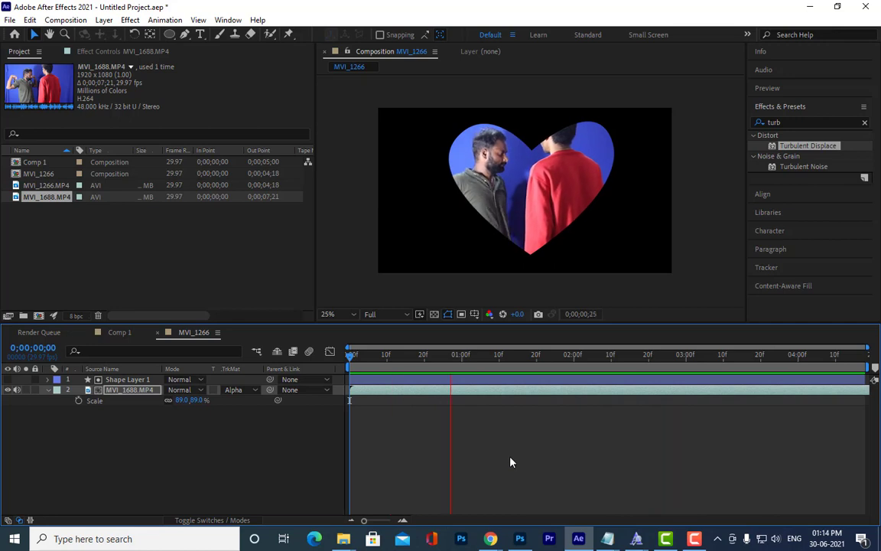
key(space)
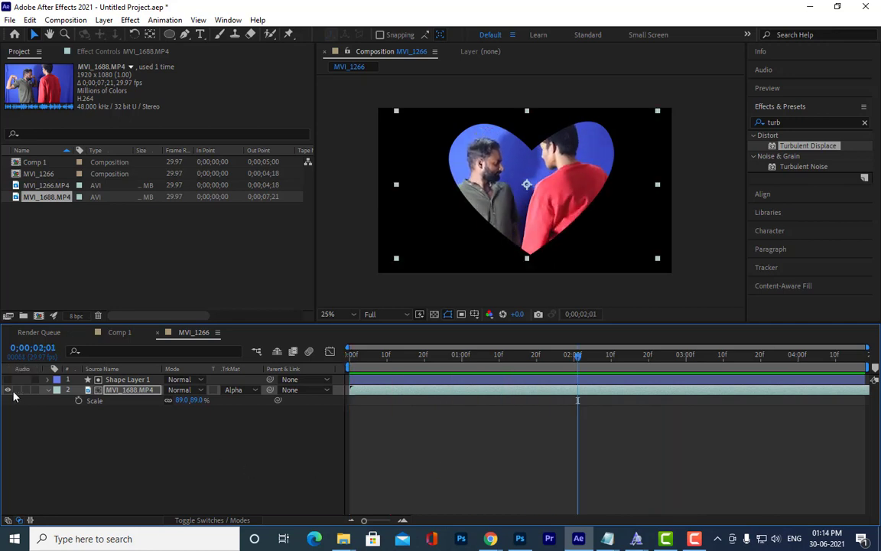
key(Home)
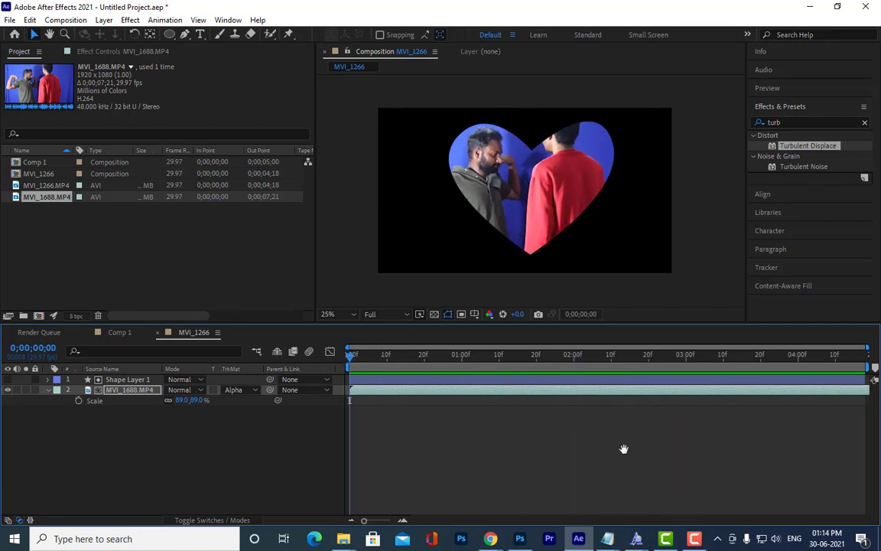
key(space)
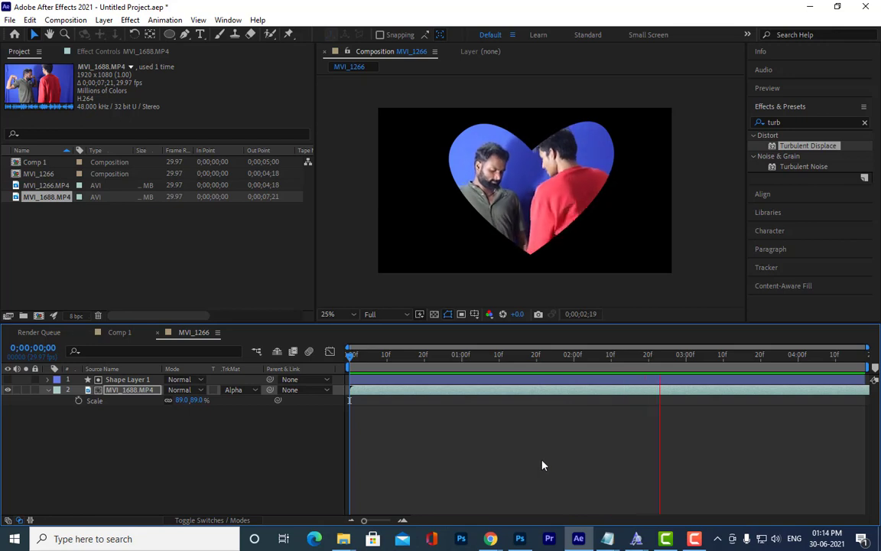
key(space)
drag(359, 359, 344, 360)
Pre-compose the heart shape layer and the MVI_1688.MP4 layer together into one composition
click(122, 379)
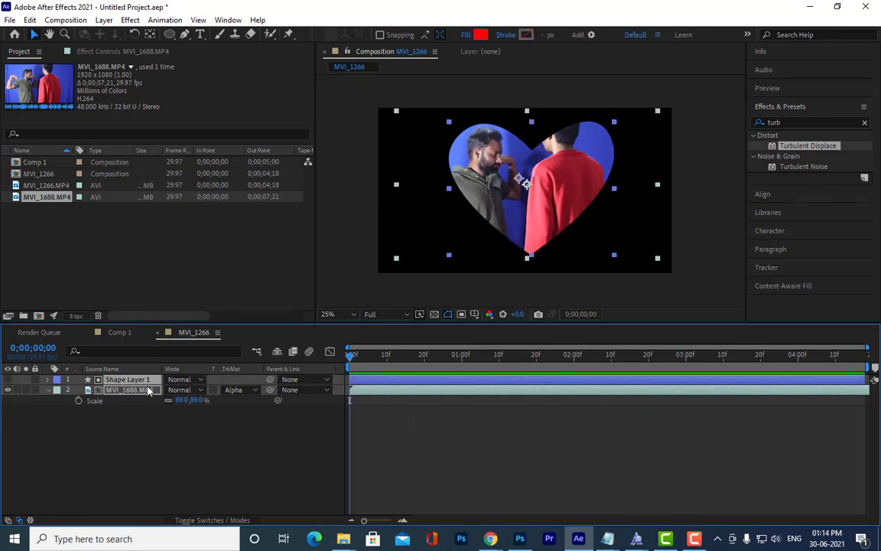
click(137, 390)
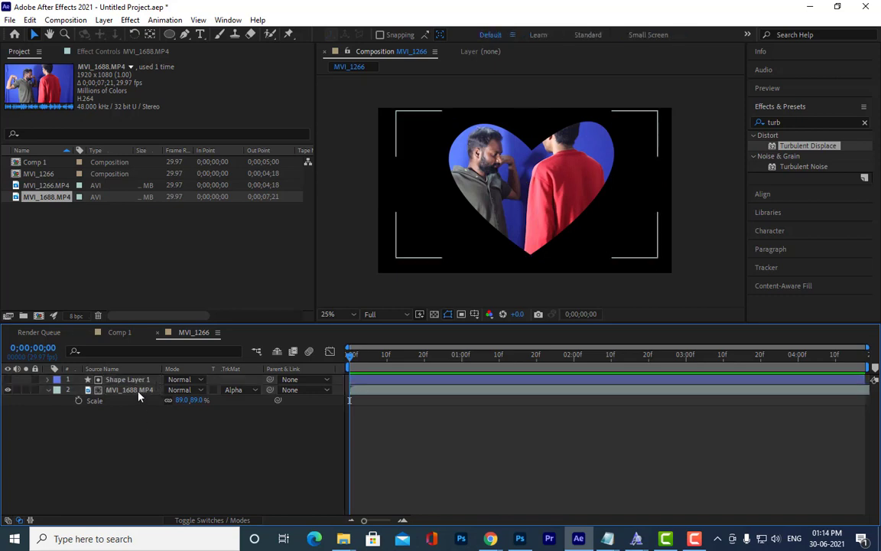
click(139, 381)
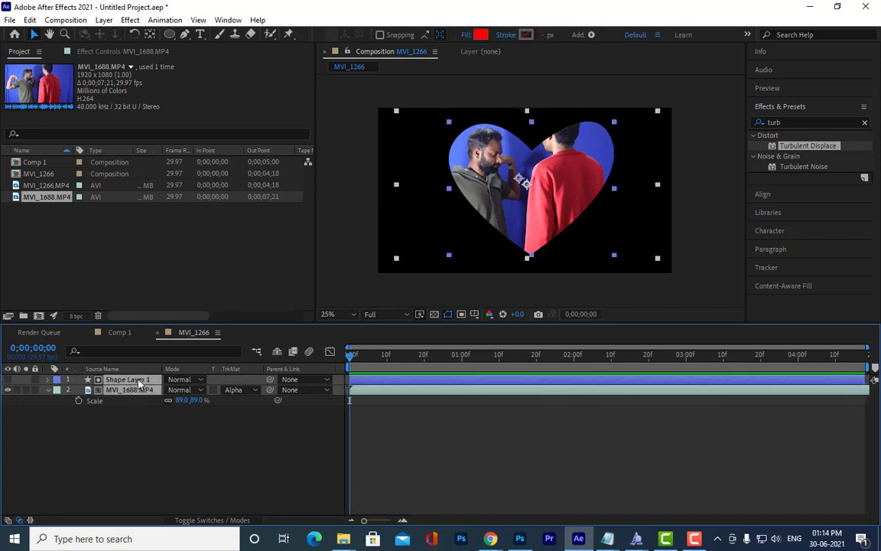
right_click(140, 381)
click(175, 313)
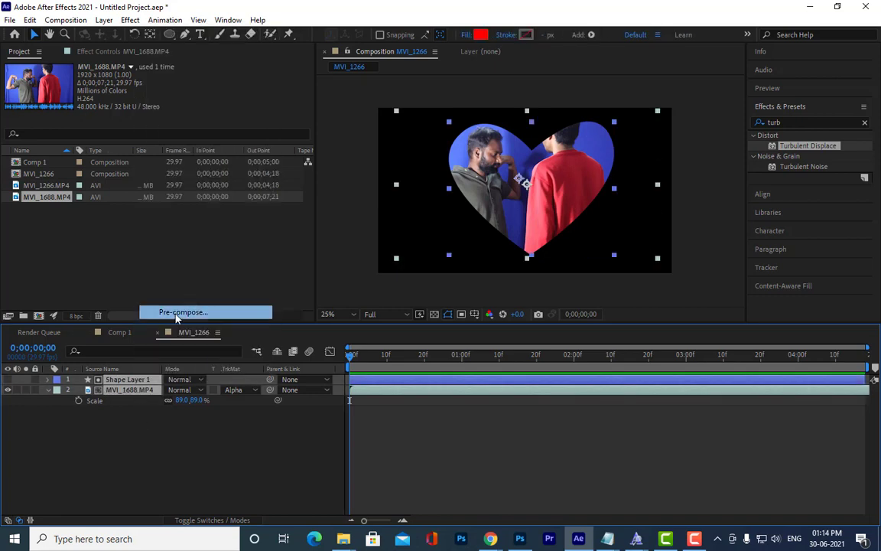
click(468, 349)
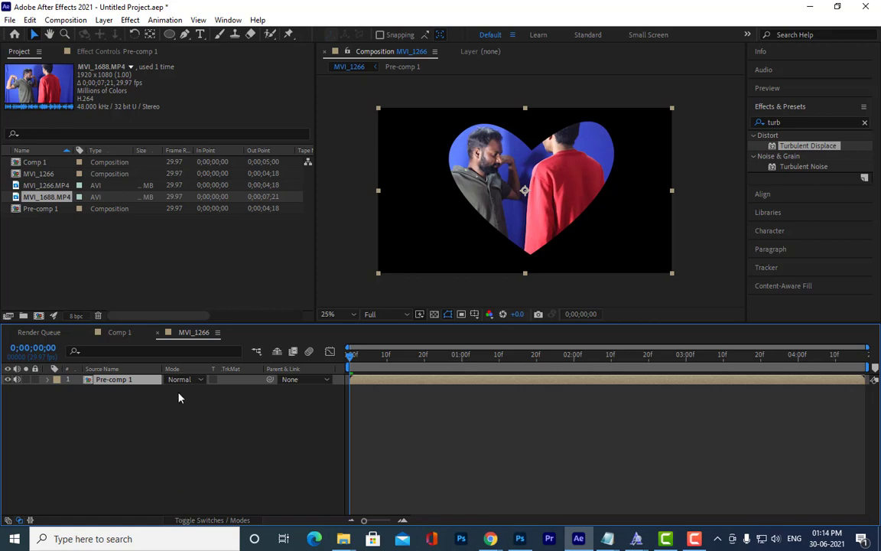
Scale the pre-composed heart layer up to 165% and deselect it
key(s)
drag(208, 391, 255, 392)
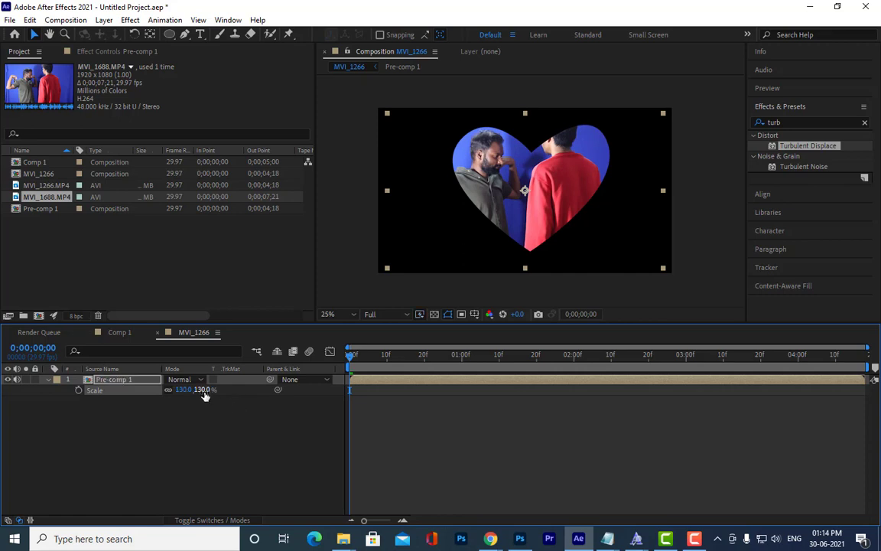
click(207, 425)
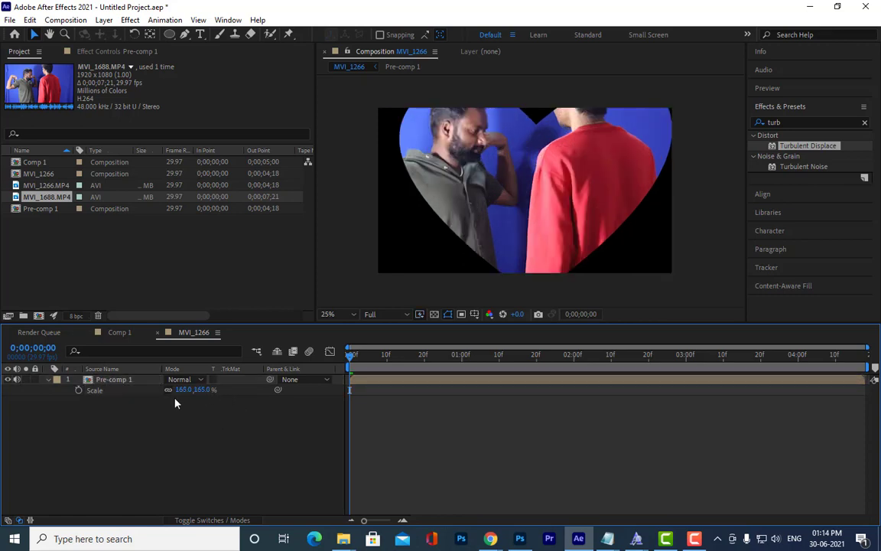
Scale the pre-composed heart layer down to 82% and deselect it
click(113, 380)
drag(200, 390, 161, 400)
click(134, 400)
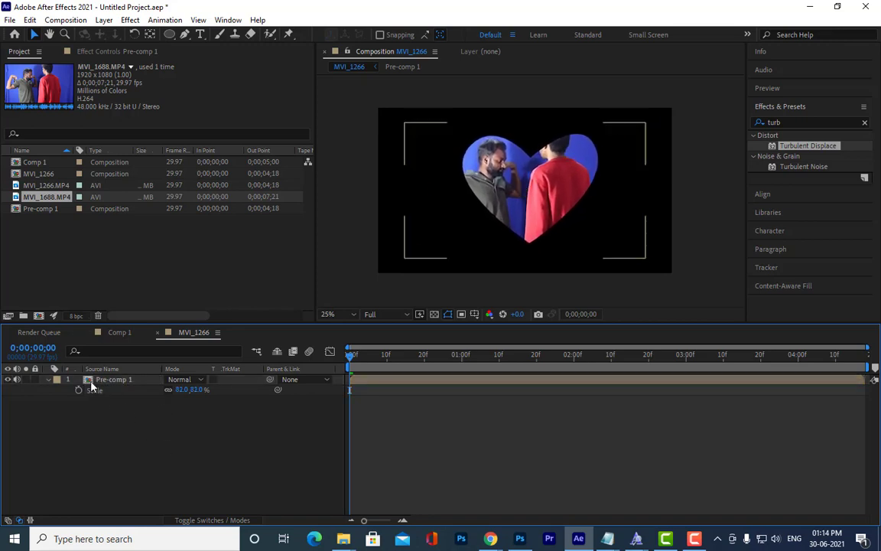
Examine the Comp 1 and MVI_1266 timelines, and open Pre-comp 1 to inspect the shape and video layers inside it
click(119, 333)
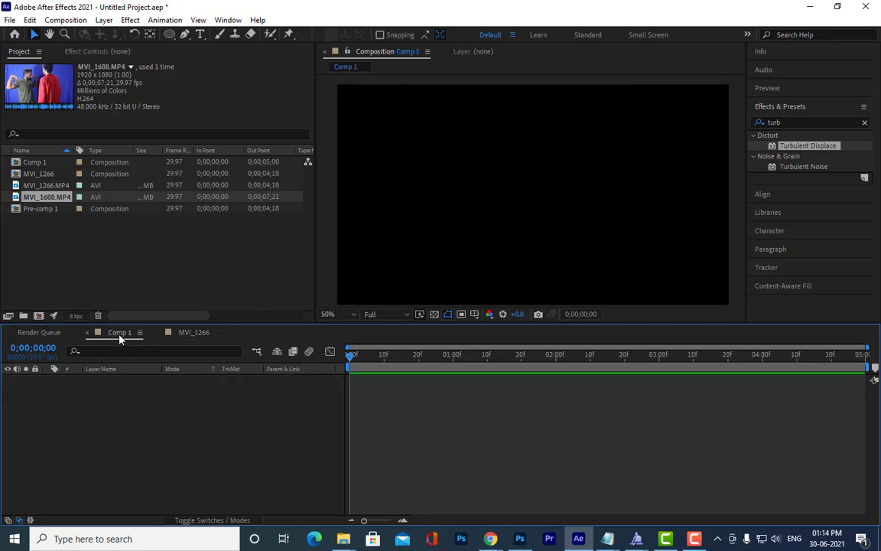
click(191, 333)
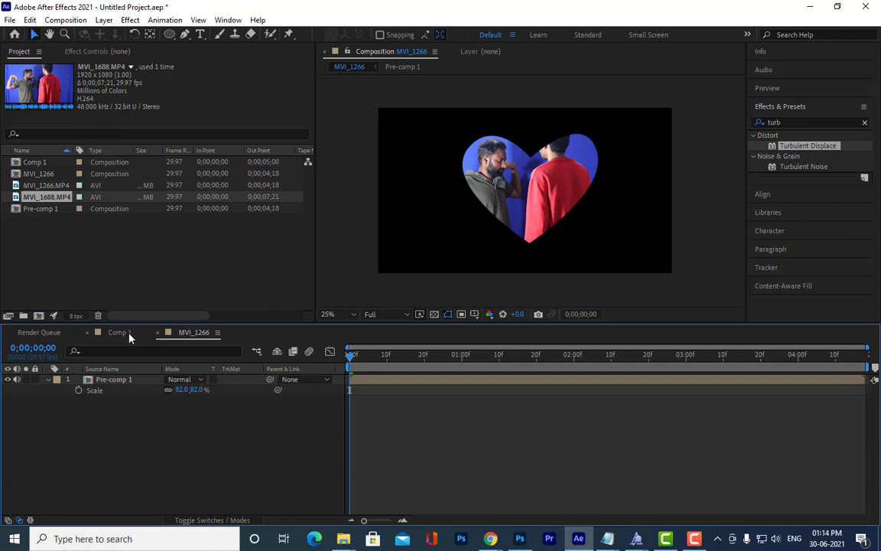
click(123, 334)
click(191, 334)
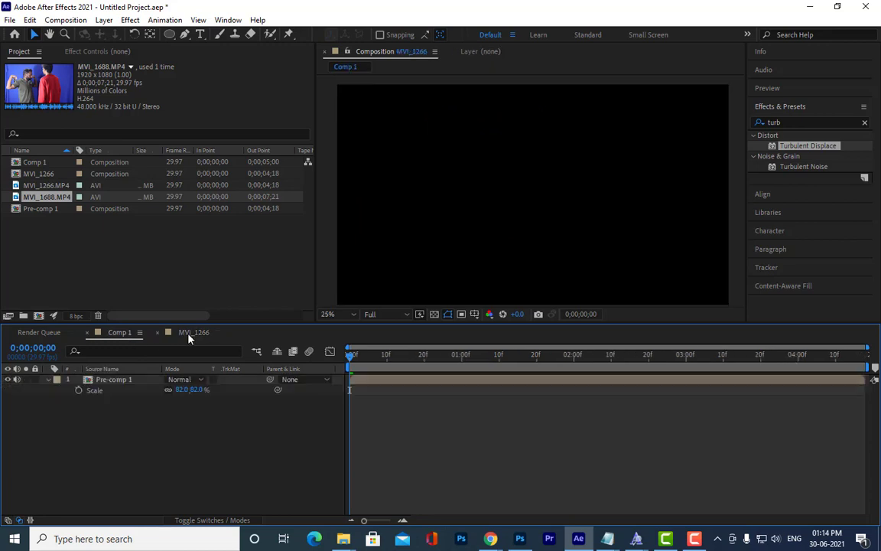
click(115, 380)
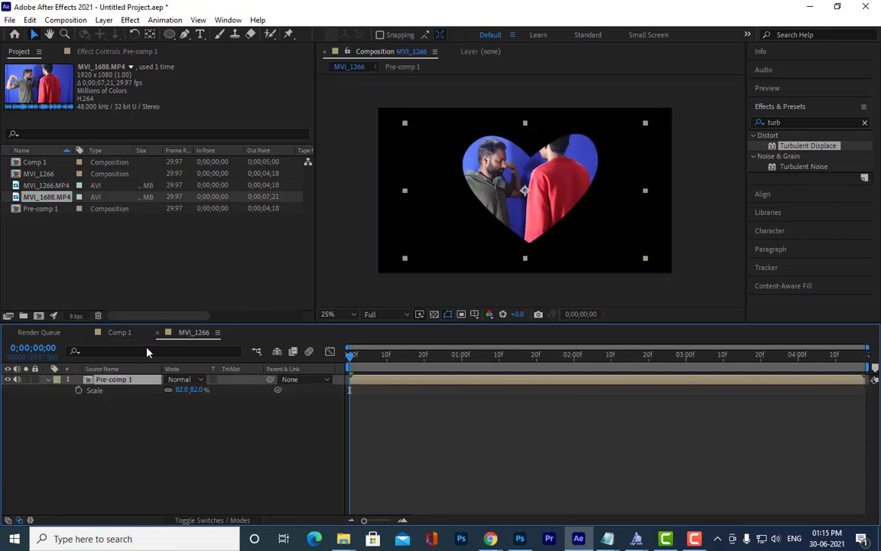
double_click(116, 380)
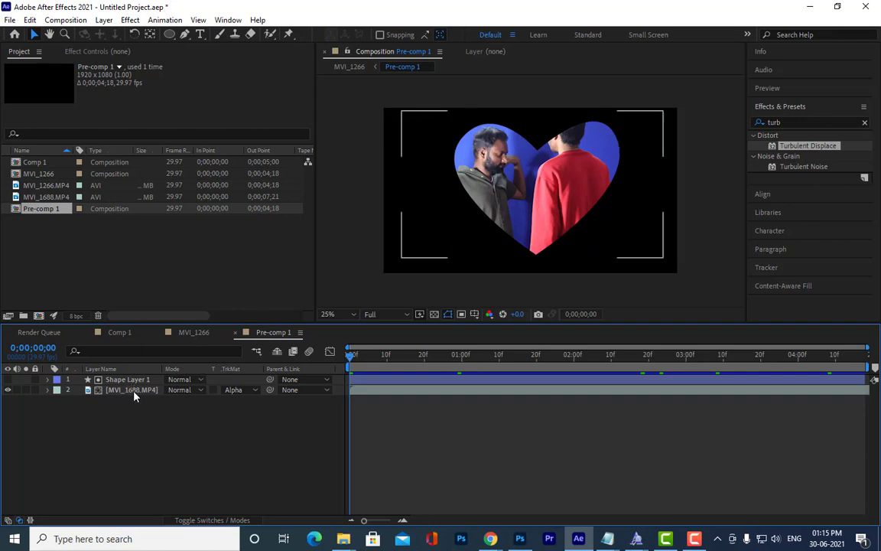
click(196, 332)
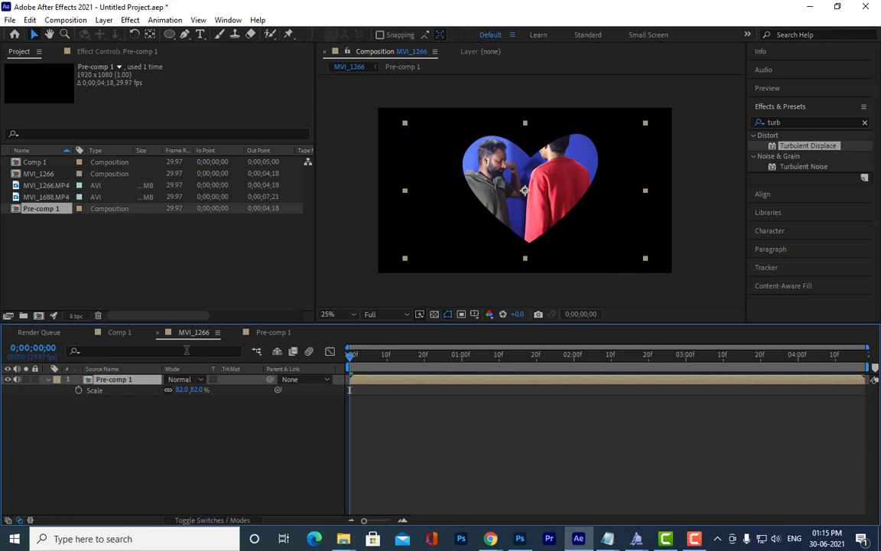
click(273, 332)
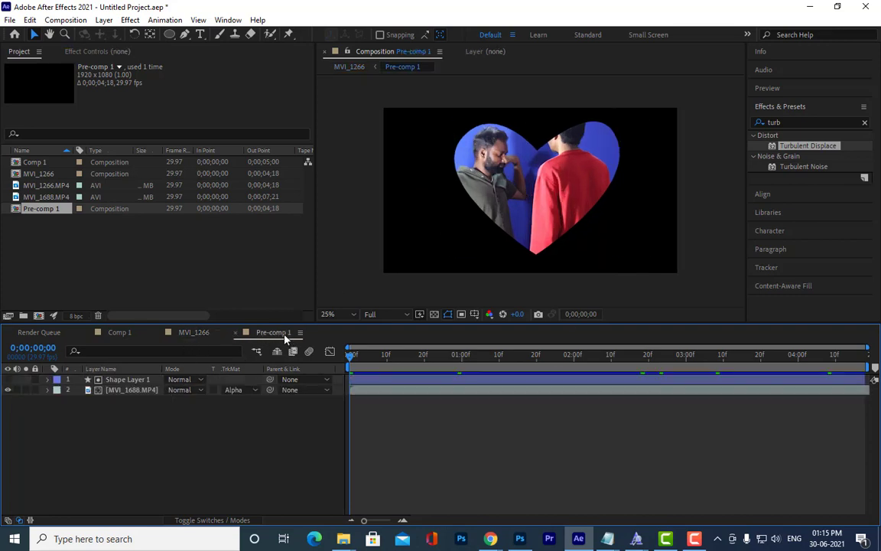
Add a white (FFFFFF) stroke 15 px wide to the heart in Shape Layer 1 of Pre-comp 1
click(122, 380)
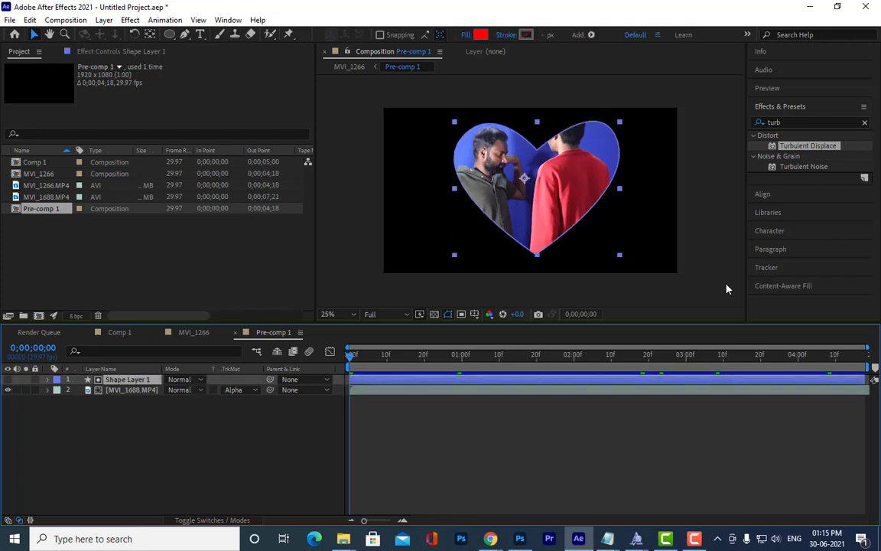
click(526, 34)
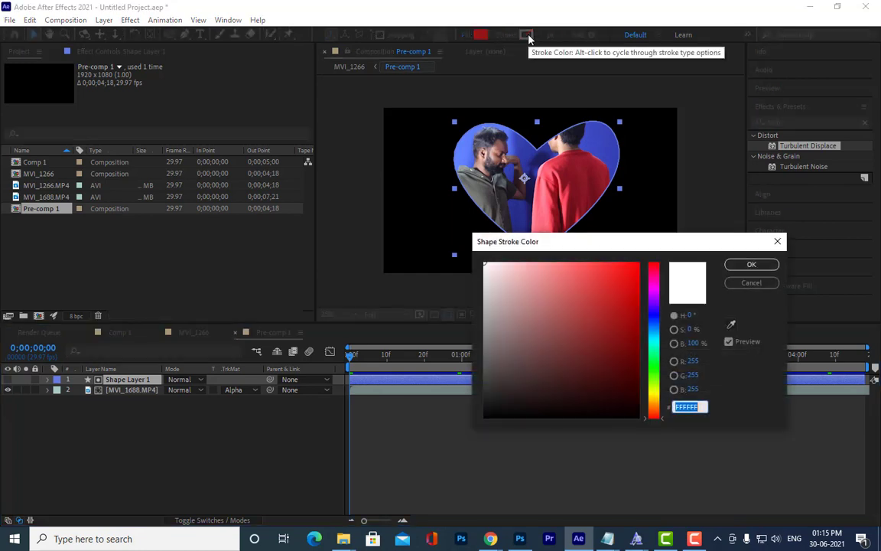
click(746, 265)
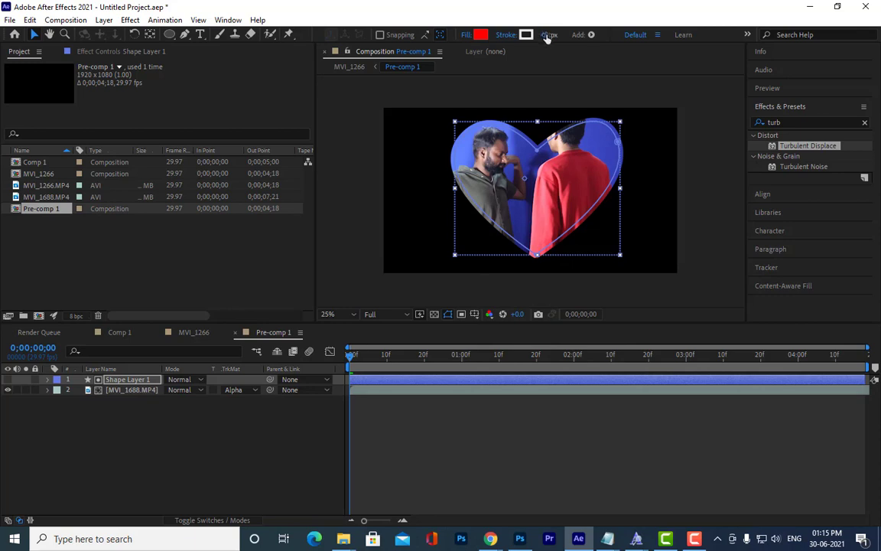
mouse_move(542, 35)
mouse_down()
mouse_move(567, 45)
mouse_move(532, 56)
mouse_up()
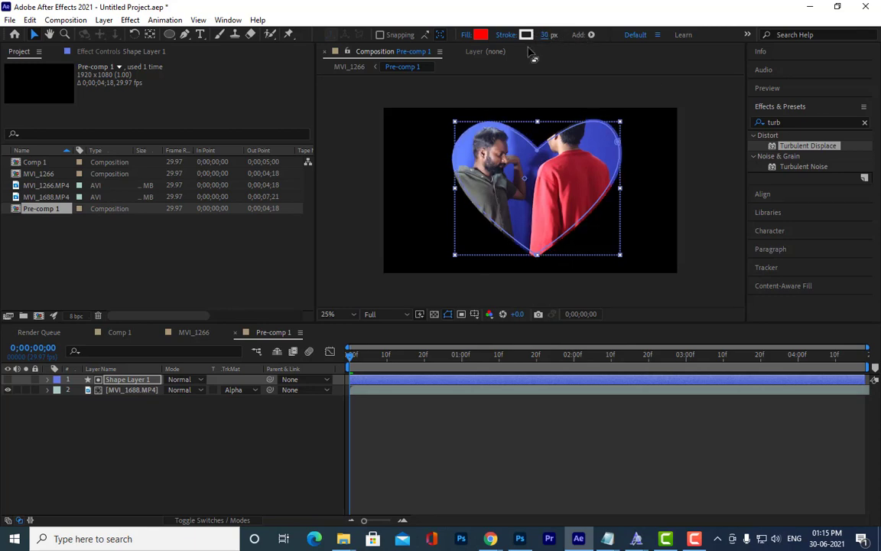
click(525, 38)
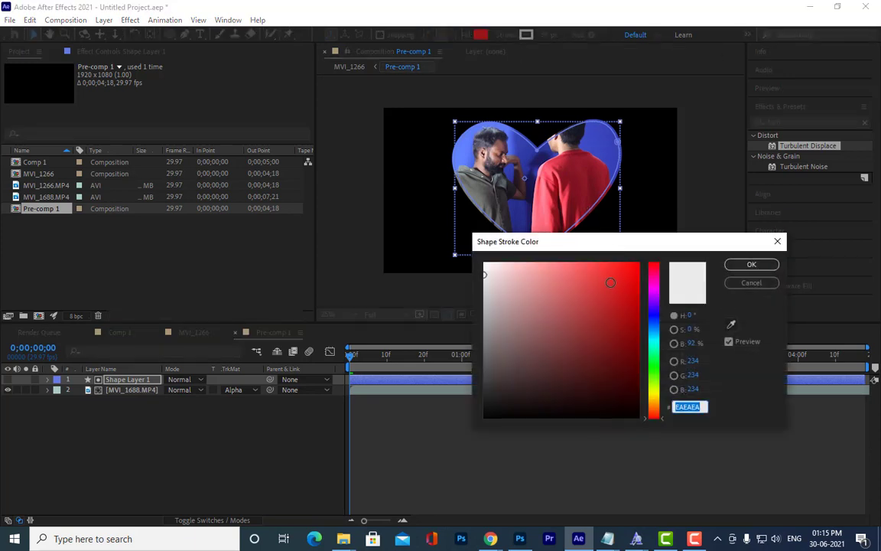
drag(612, 281, 641, 258)
drag(602, 318, 432, 237)
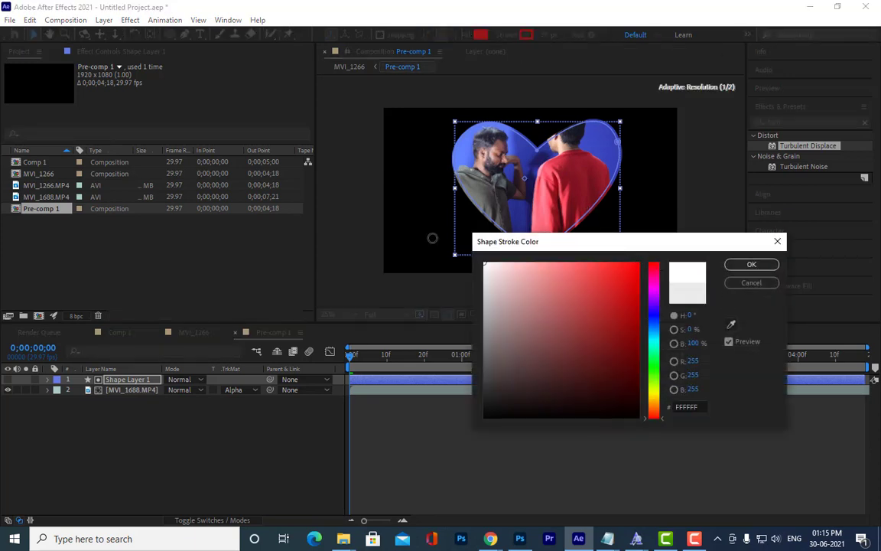
click(751, 265)
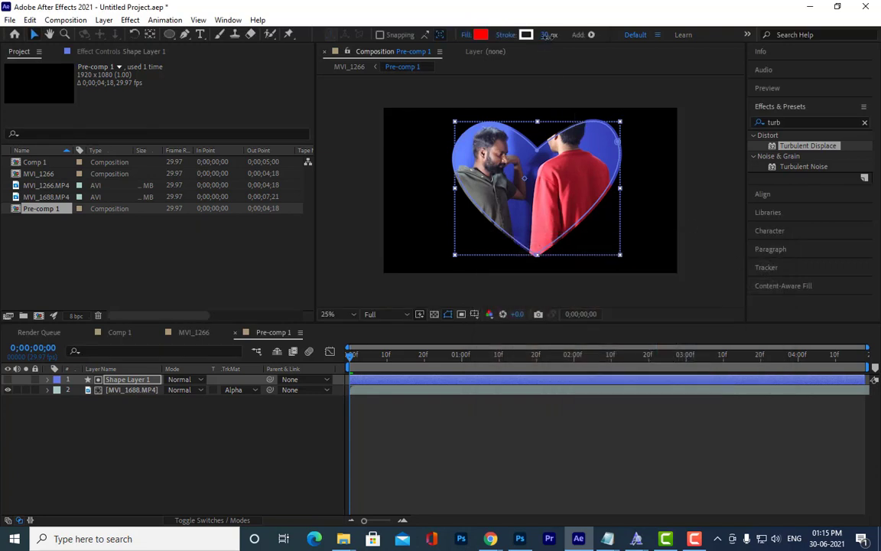
mouse_move(548, 36)
mouse_down()
mouse_move(506, 40)
mouse_move(515, 57)
mouse_move(529, 58)
mouse_move(489, 38)
mouse_move(531, 42)
mouse_up()
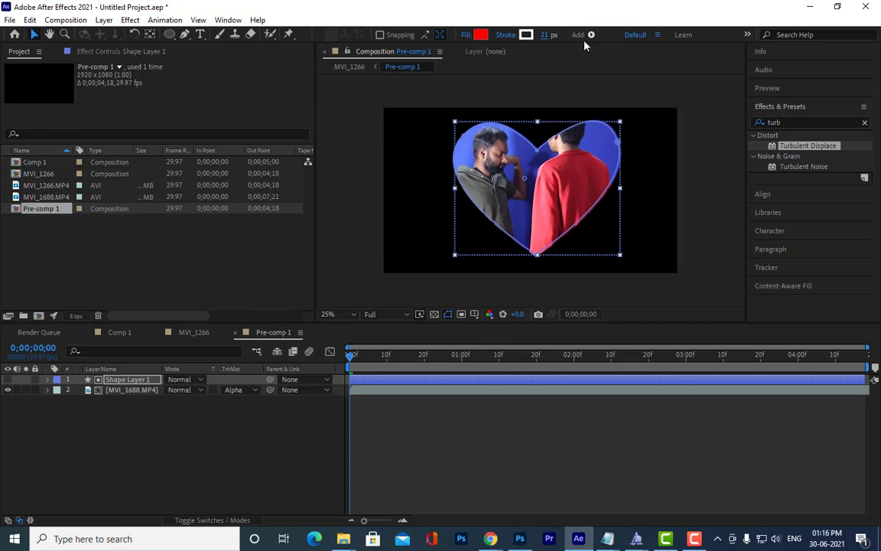
mouse_move(548, 39)
mouse_down()
mouse_move(466, 36)
mouse_move(555, 41)
mouse_move(489, 32)
mouse_move(556, 57)
mouse_move(529, 39)
mouse_up()
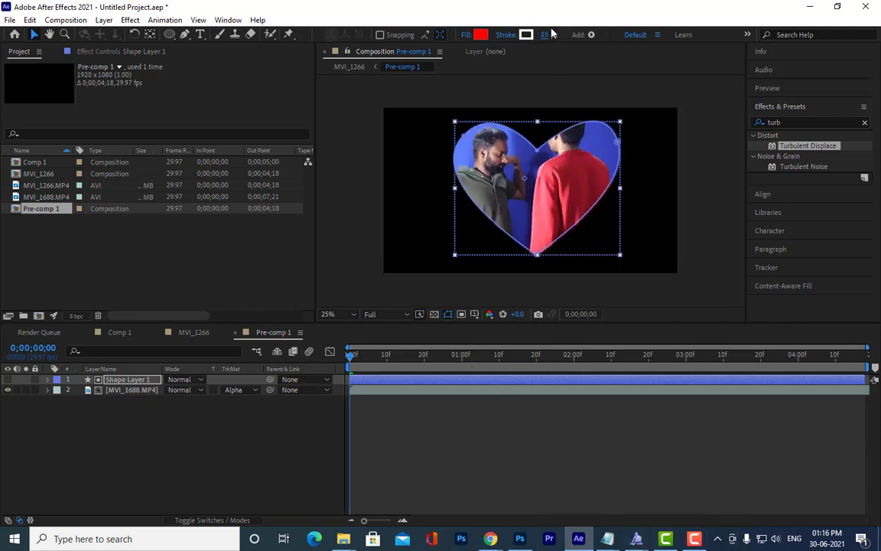
Try a gradient type and a different opacity for the heart's stroke, and restore Solid Color, Normal mode and 100% opacity
click(506, 35)
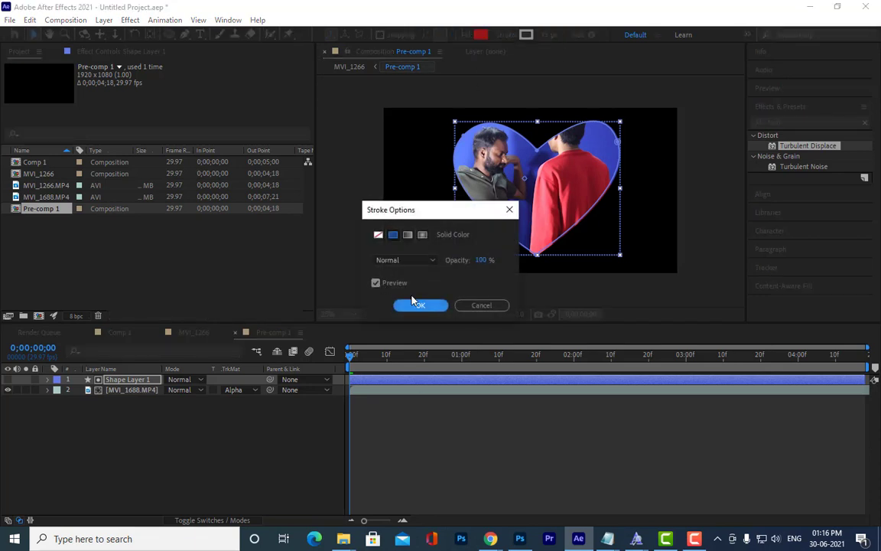
click(397, 239)
click(419, 261)
click(420, 264)
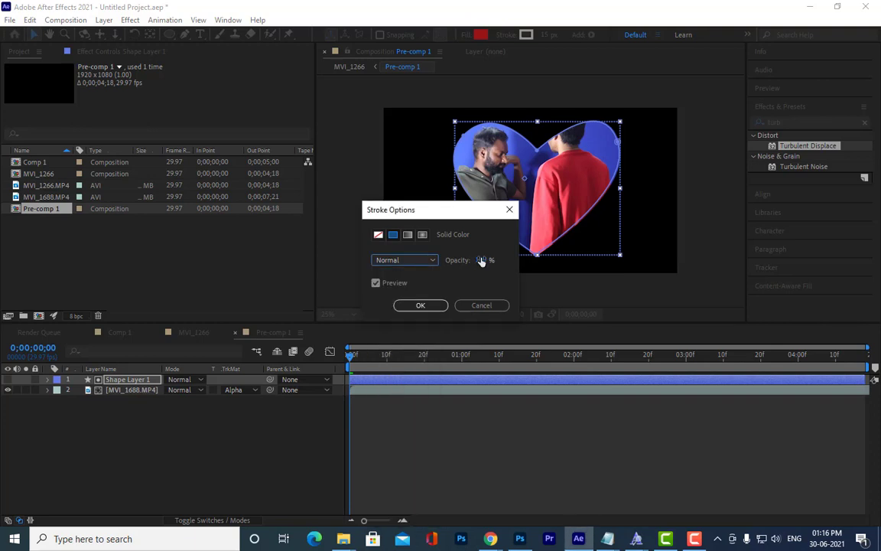
mouse_move(484, 261)
mouse_down()
mouse_move(460, 260)
mouse_move(500, 260)
mouse_up()
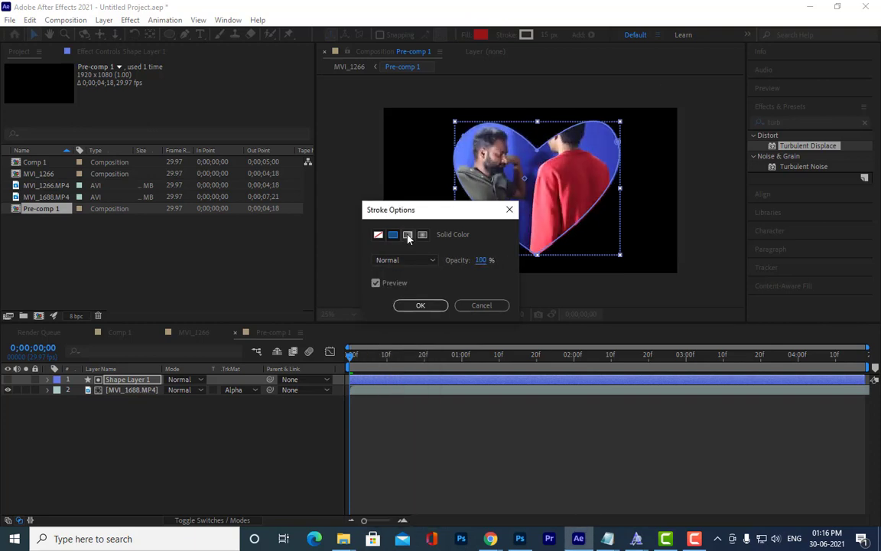
click(408, 235)
click(392, 236)
click(430, 307)
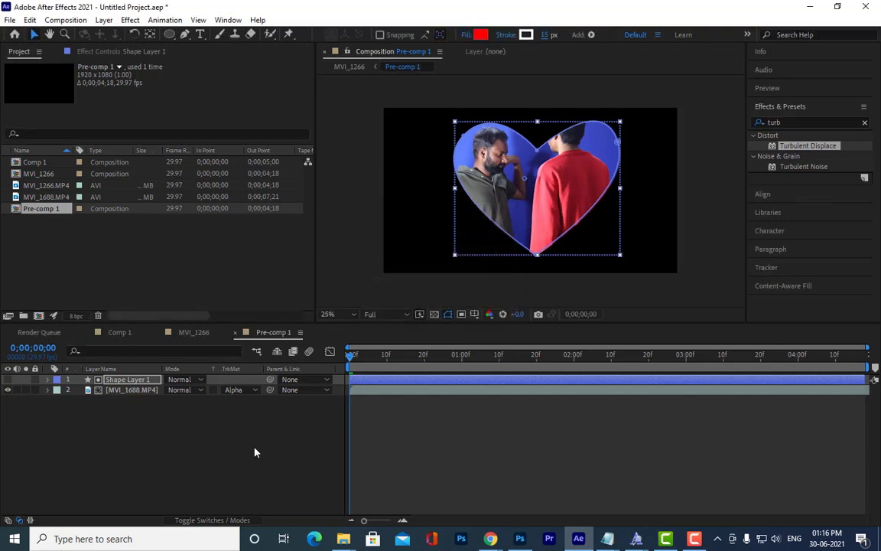
Preview the heart-matted clip in Pre-comp 1 and return to the MVI_1266 composition
click(254, 452)
key(space)
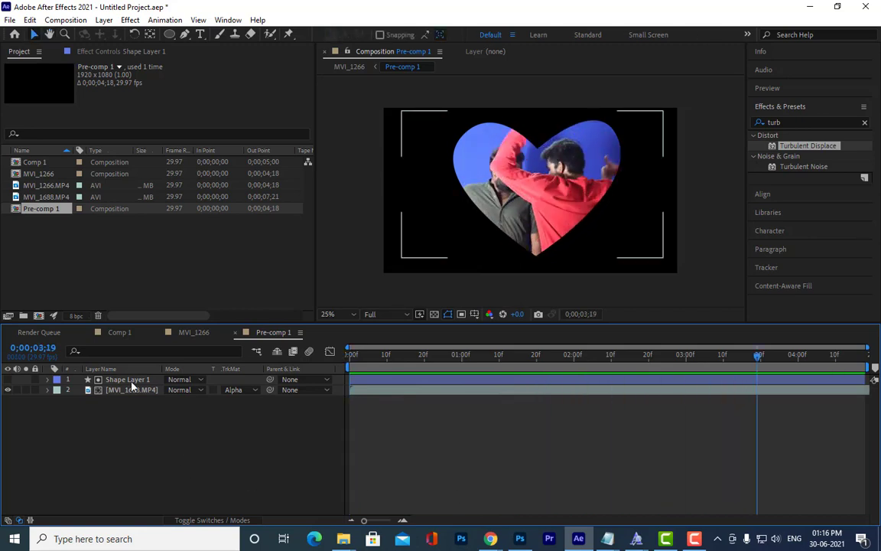
click(118, 333)
click(193, 334)
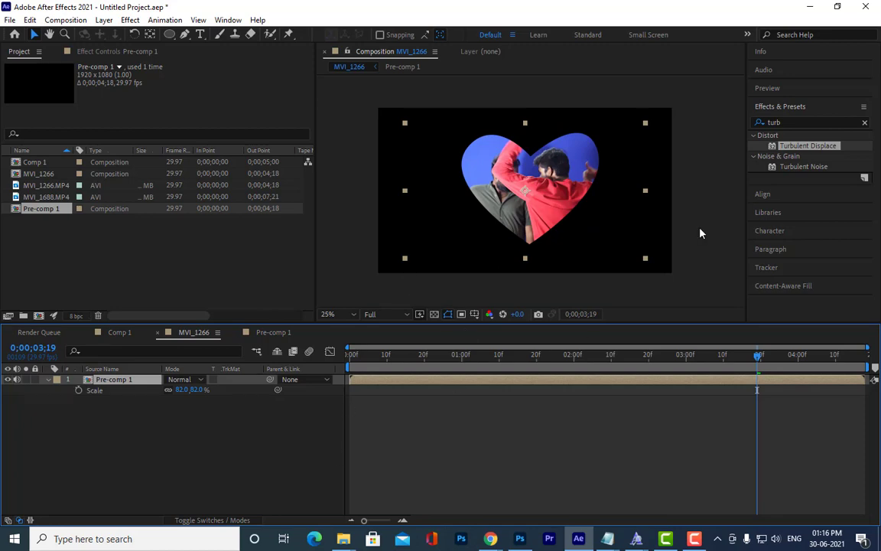
double_click(248, 270)
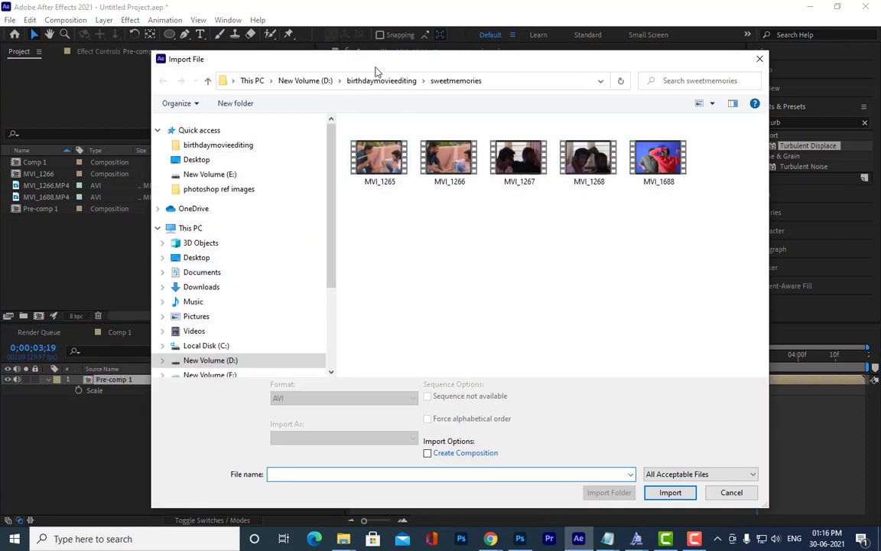
click(214, 174)
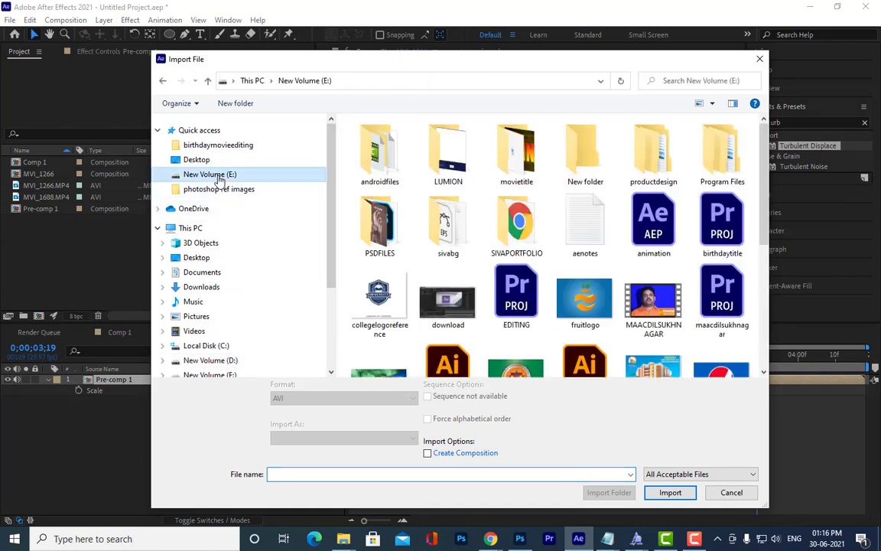
scroll(612, 220, down, 3)
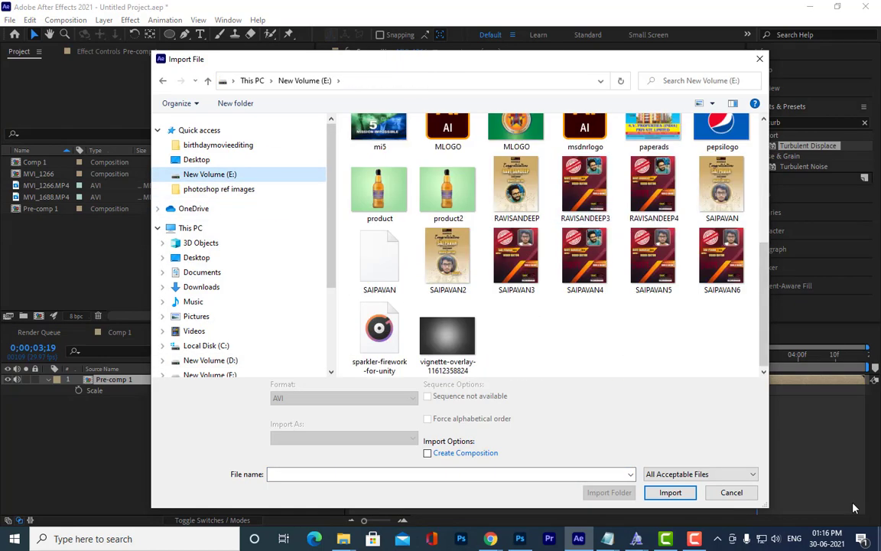
click(745, 493)
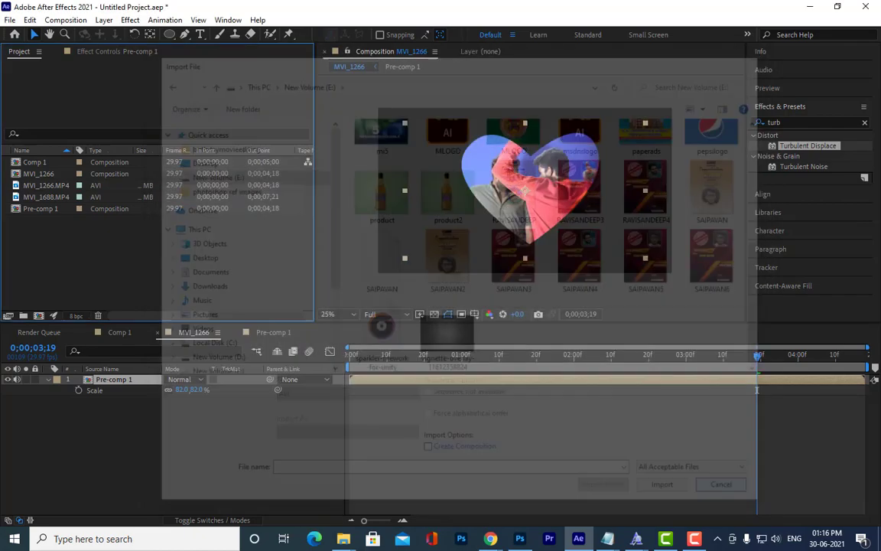
Switch to Chrome and search Google Images for "backgrounds" in a new tab
click(806, 7)
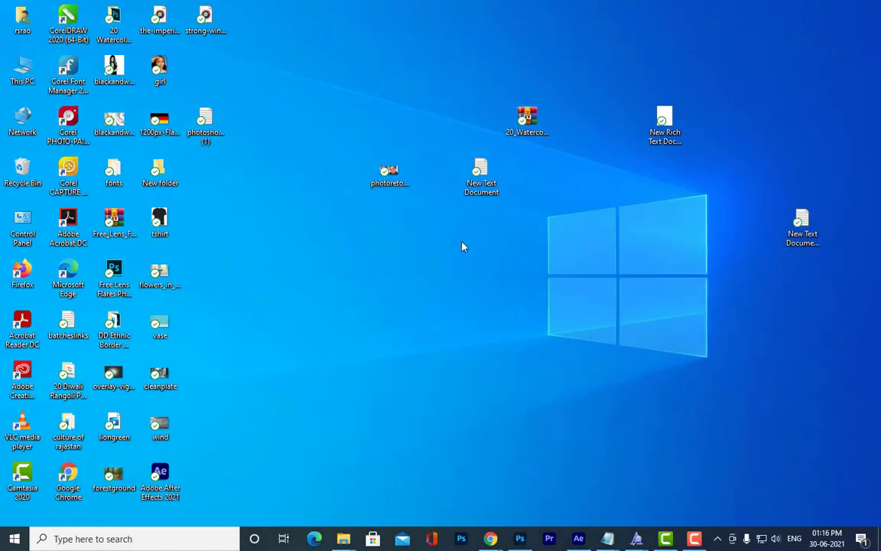
mouse_move(490, 539)
click(406, 459)
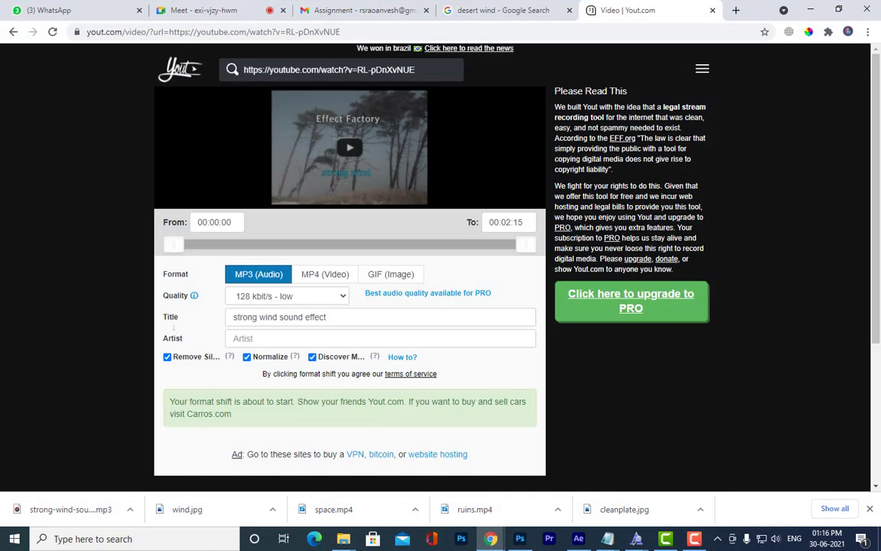
click(735, 10)
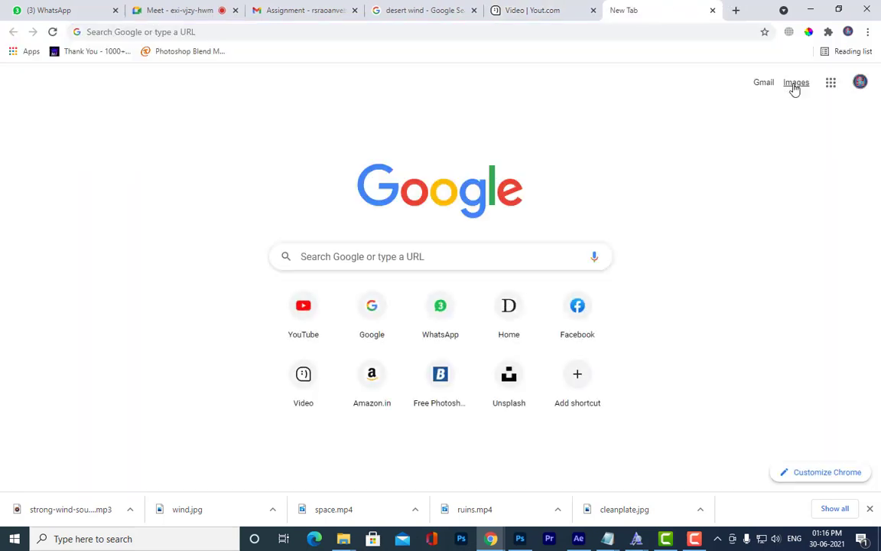
click(419, 219)
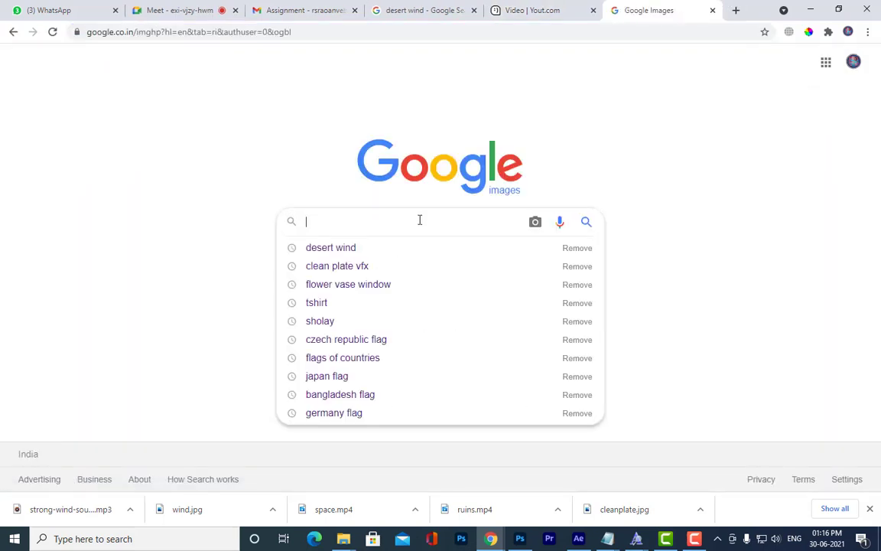
text(backgrounds)
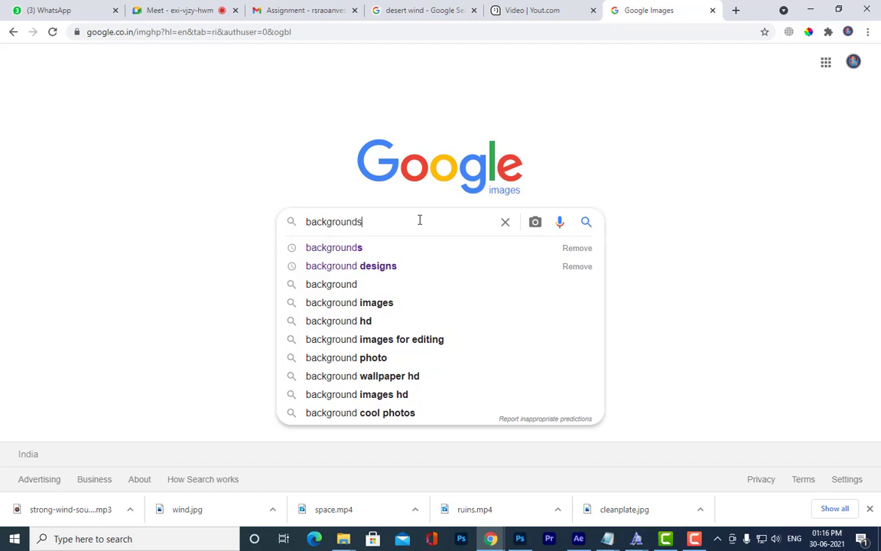
key(Return)
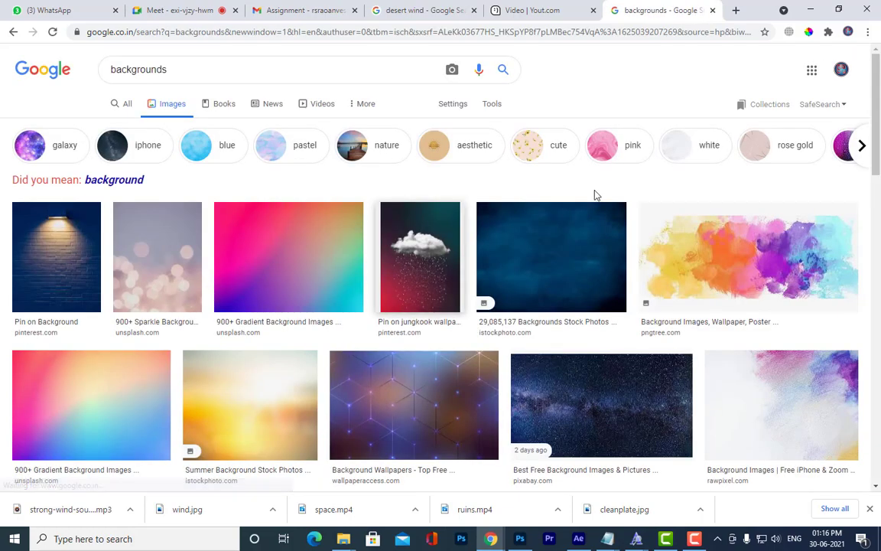
Browse the background results and preview the Colibri WP watercolor background with its related images
scroll(692, 227, down, 5)
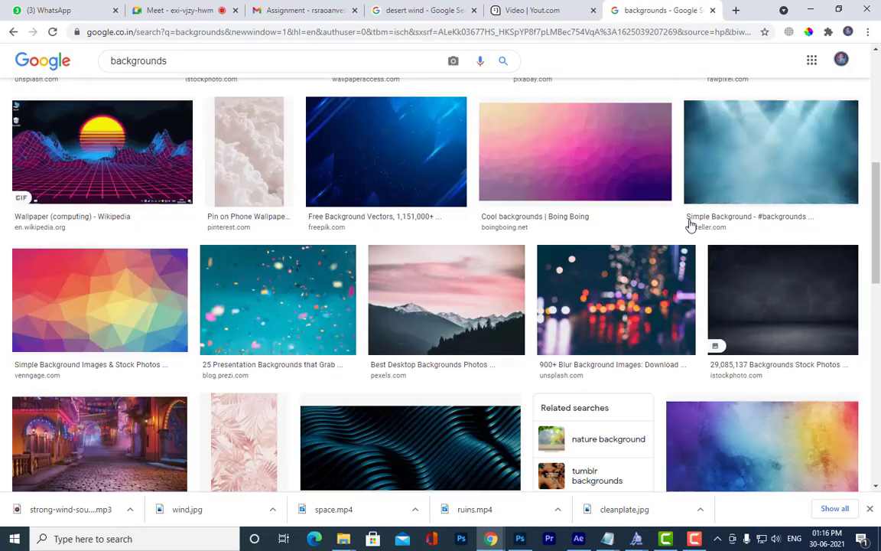
scroll(690, 222, up, 4)
scroll(690, 217, down, 4)
click(736, 434)
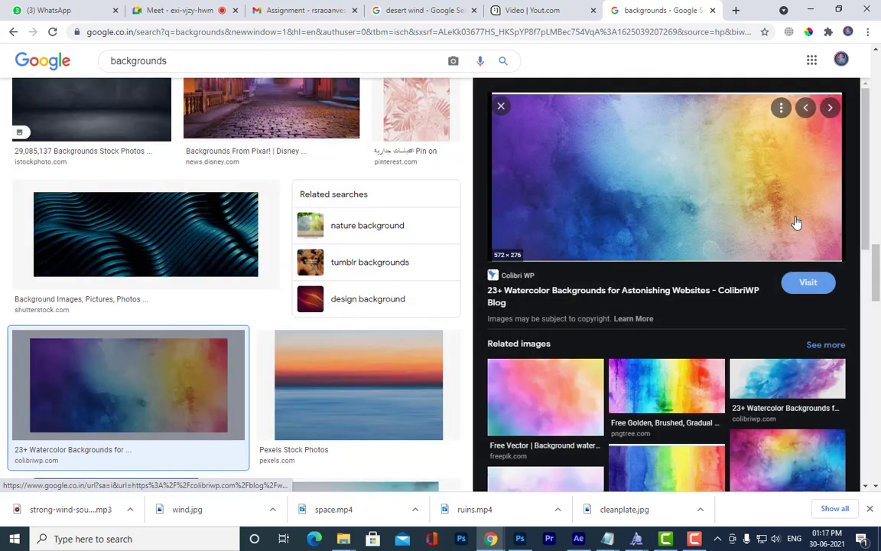
scroll(772, 187, down, 2)
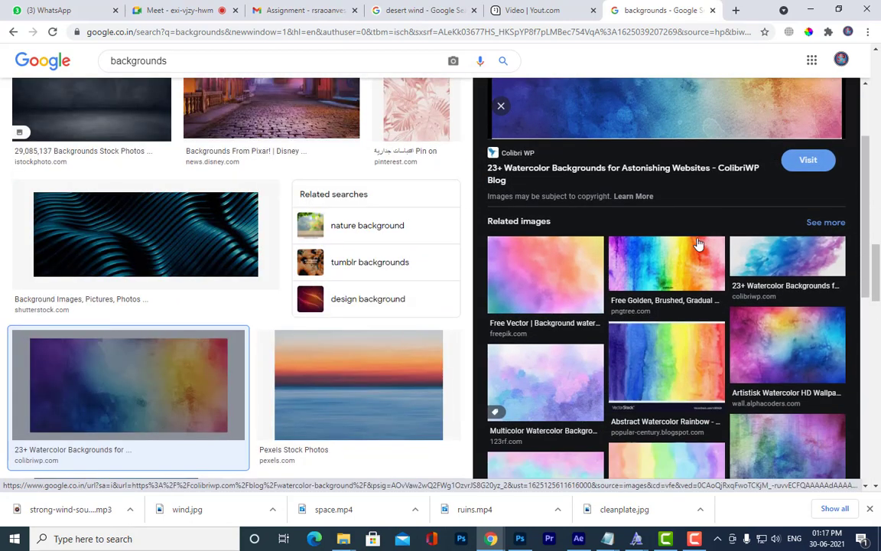
Pick the related Pngtree rainbow watercolor background and open its image in a separate tab
click(696, 256)
scroll(653, 204, up, 3)
right_click(662, 197)
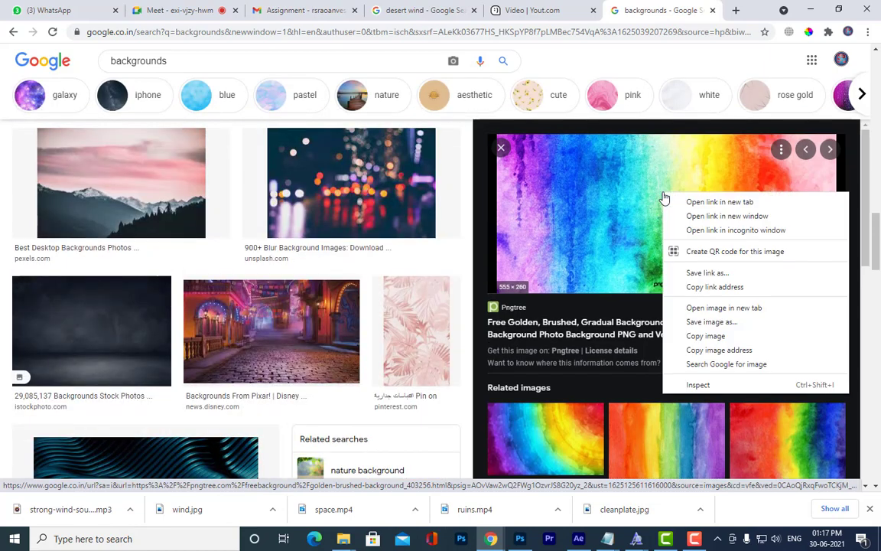
click(730, 289)
click(665, 10)
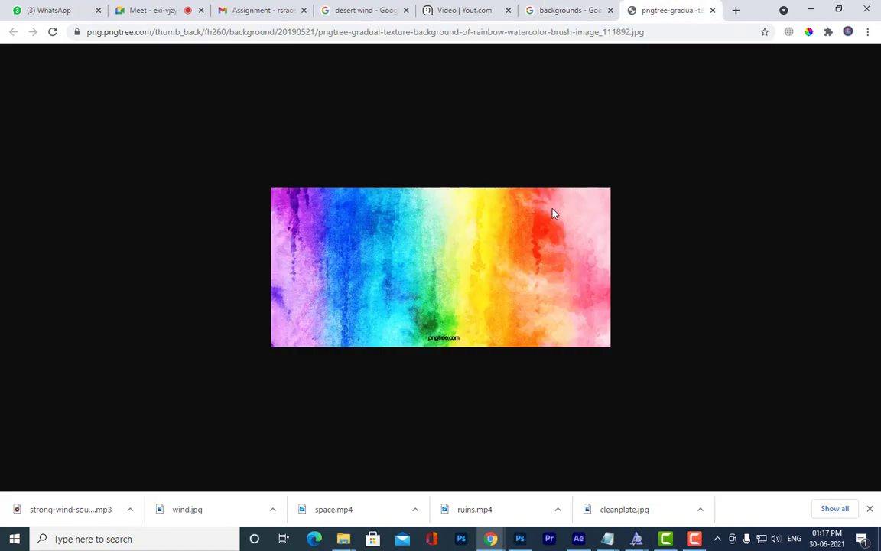
Save the rainbow watercolor background image to the Desktop as a JPEG named bg
right_click(502, 233)
click(541, 258)
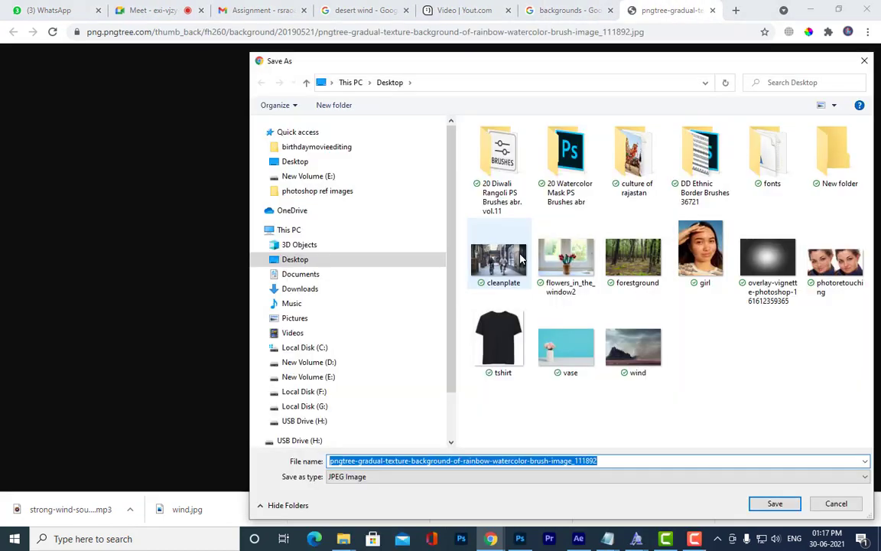
text(bg)
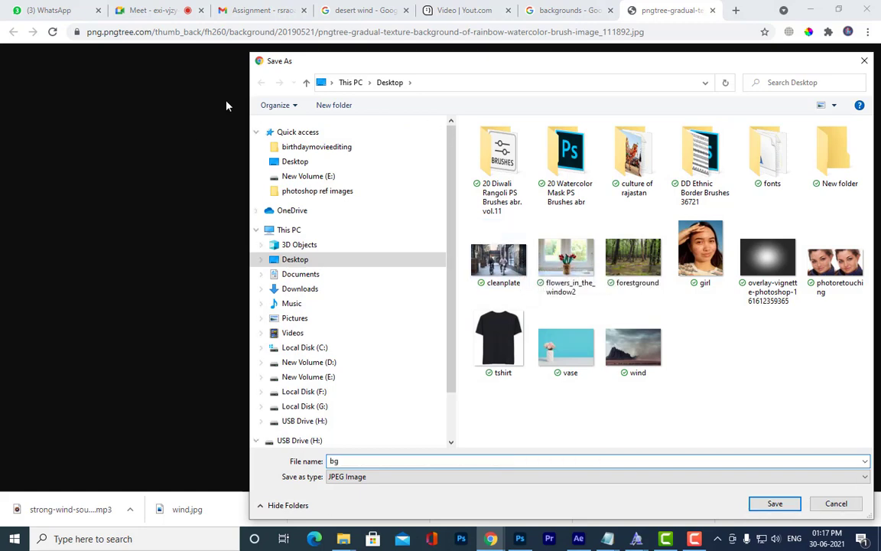
click(775, 503)
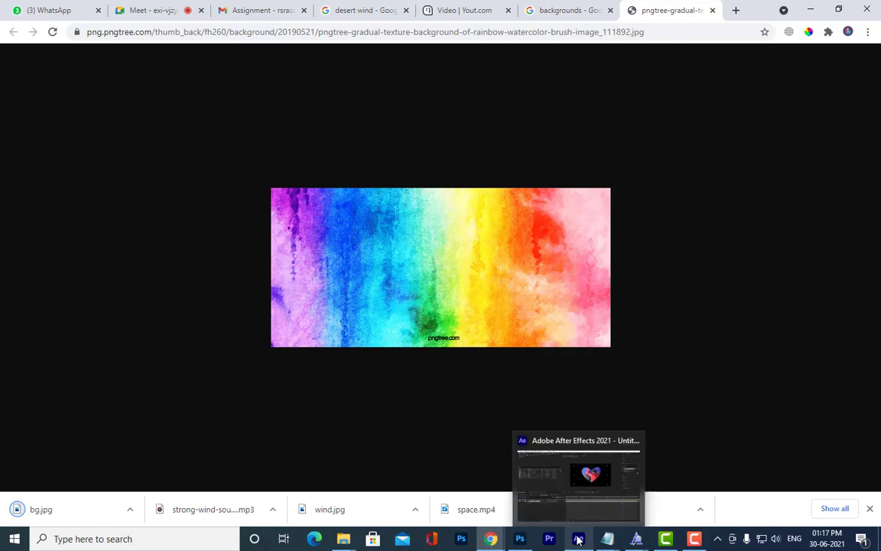
Switch to After Effects and import the bg image from the Desktop as footage
click(568, 490)
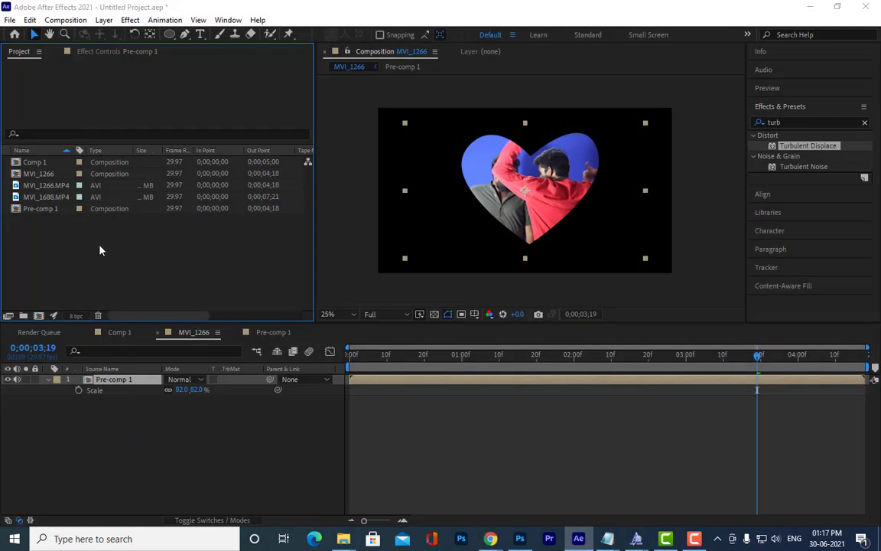
double_click(100, 250)
click(196, 160)
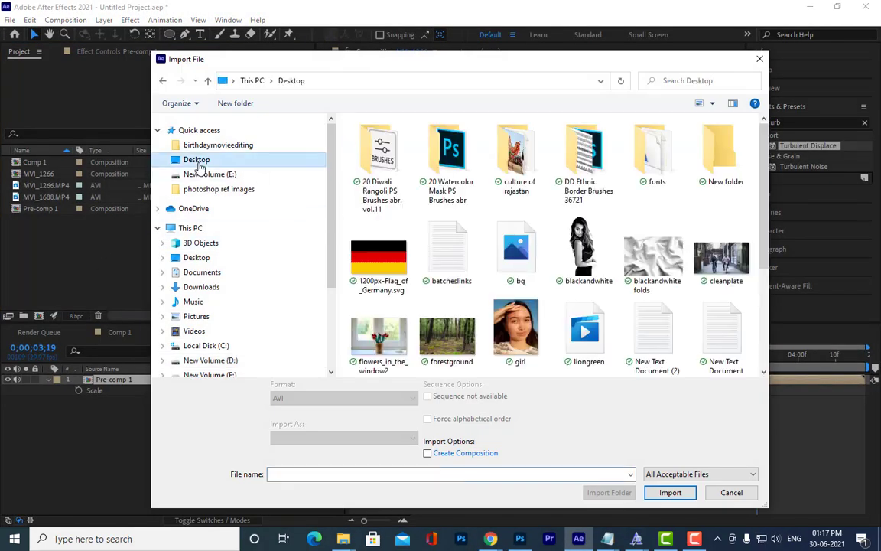
scroll(616, 258, down, 2)
scroll(581, 258, up, 2)
click(544, 258)
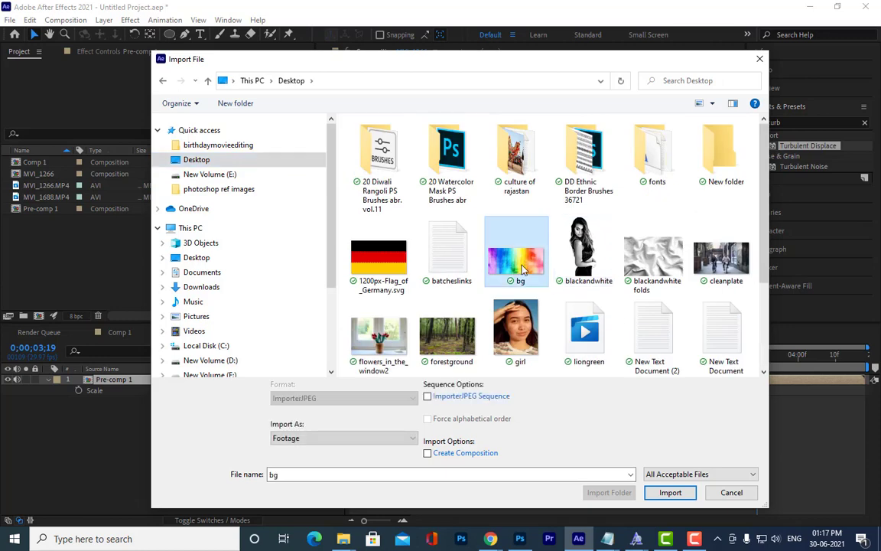
click(669, 492)
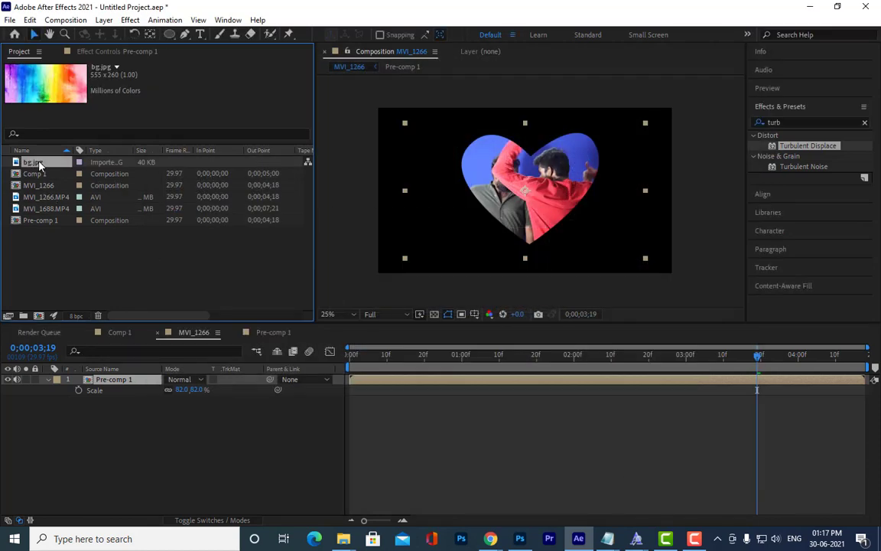
Place bg.jpg beneath Pre-comp 1 in the MVI_1266 composition and scale it to 523% so it fills the frame
drag(38, 168, 127, 437)
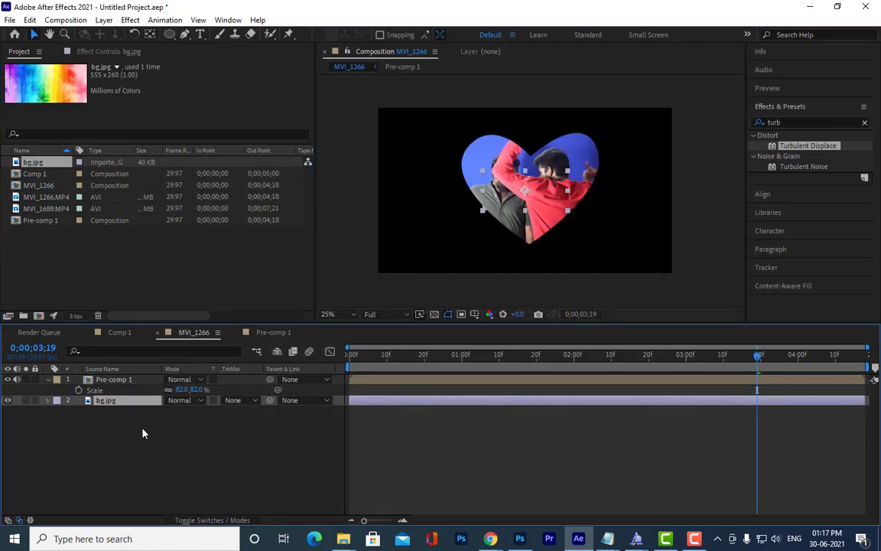
drag(204, 413, 503, 452)
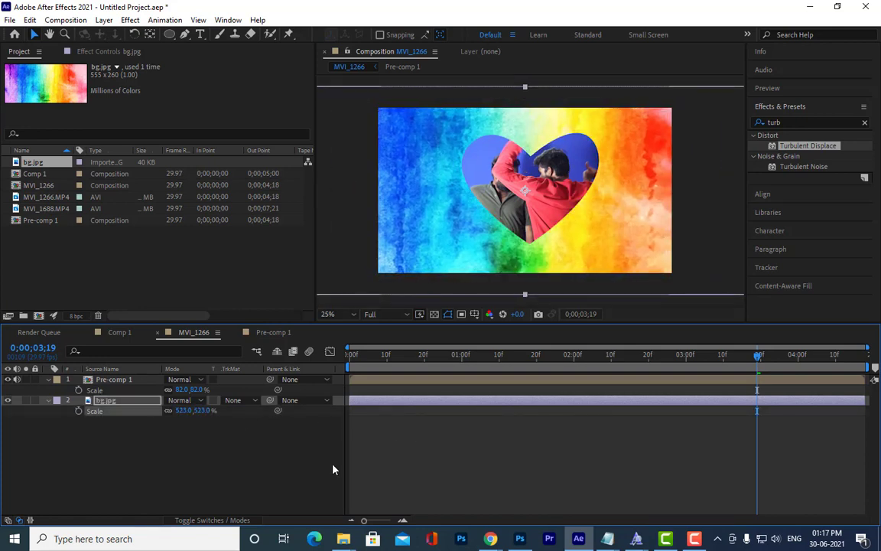
click(48, 401)
click(48, 379)
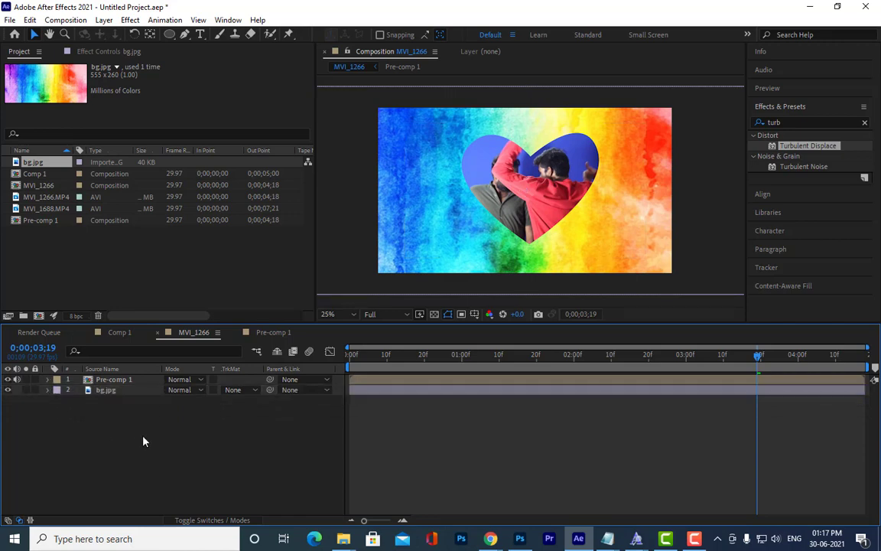
Preview the heart-shaped clip over the rainbow background from the start of the composition
key(Home)
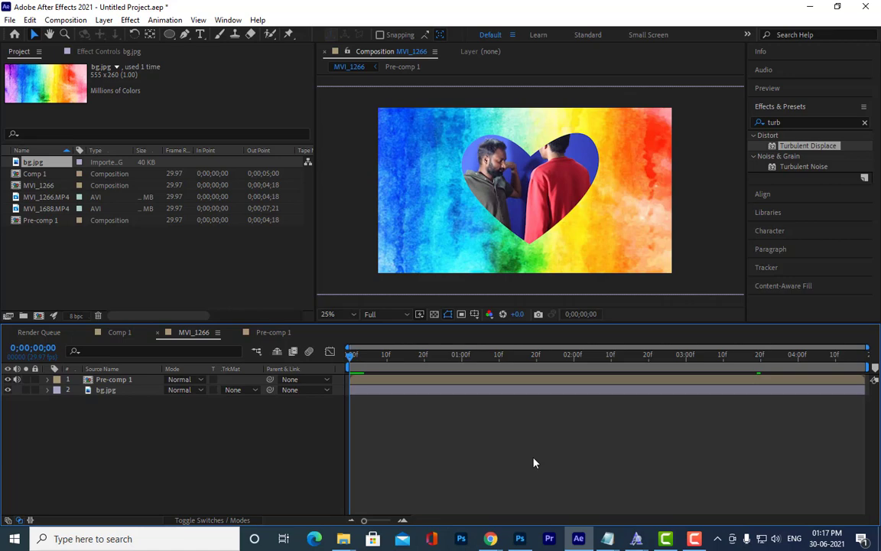
key(space)
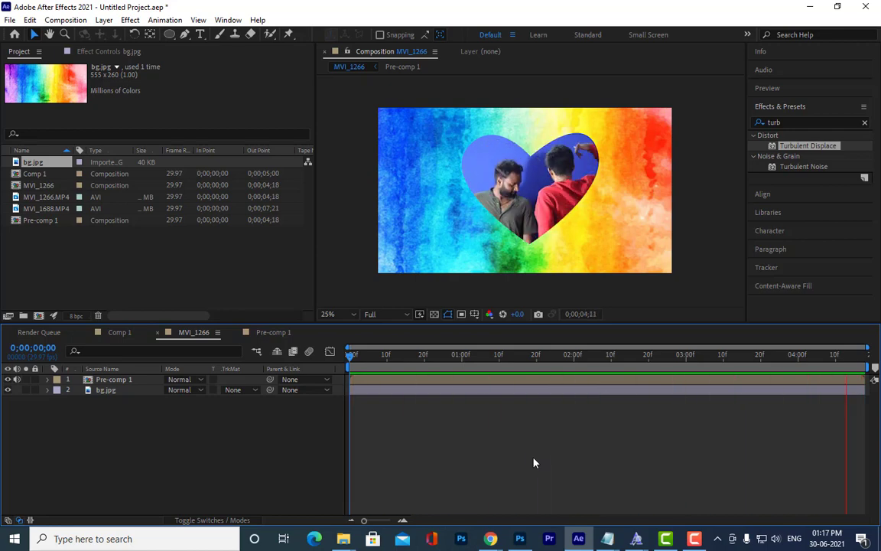
key(space)
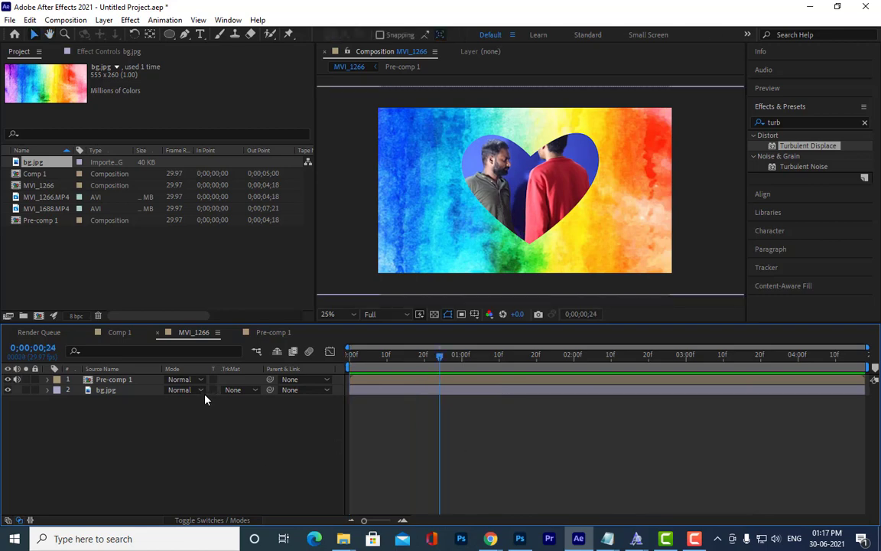
Reduce the Scale of Pre-comp 1 to 8% and set a Scale keyframe at 0;00;00;00
click(126, 380)
key(s)
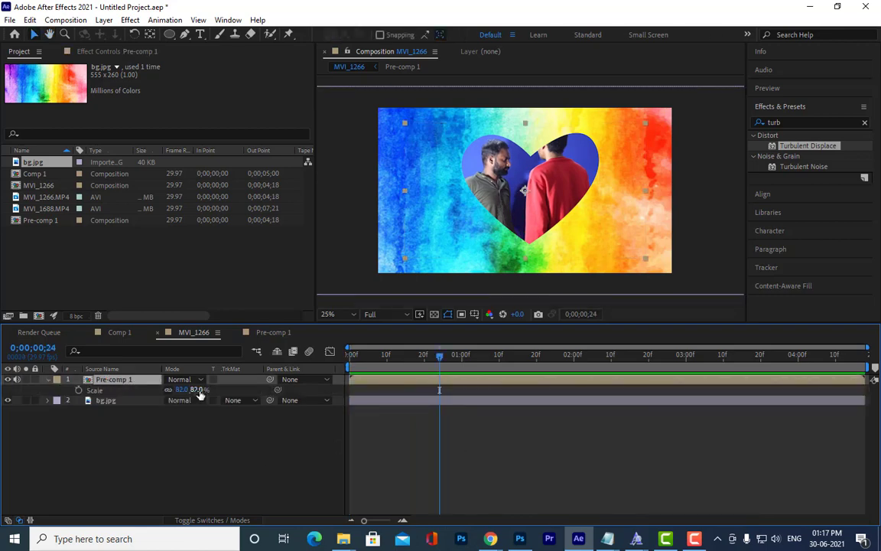
drag(196, 390, 159, 391)
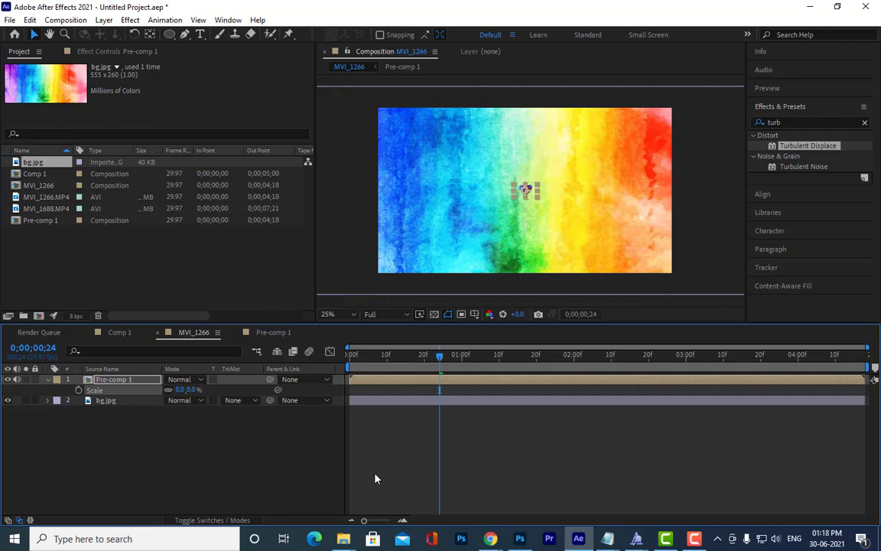
key(Home)
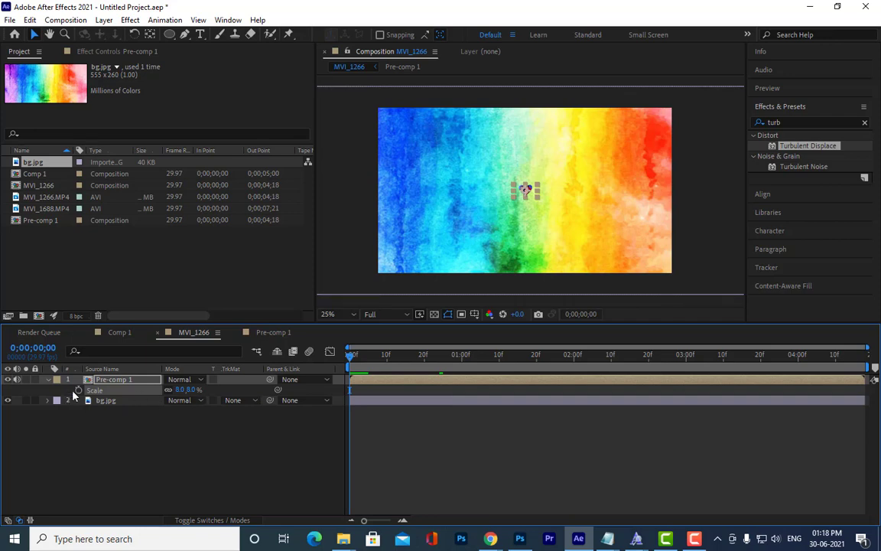
click(78, 389)
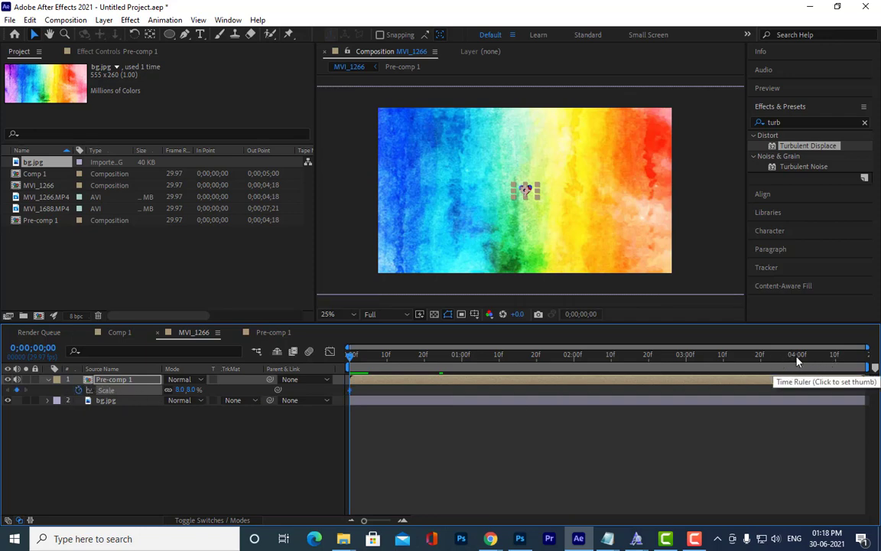
Keyframe the Scale of Pre-comp 1 at 103% at 0;00;02;29
click(683, 357)
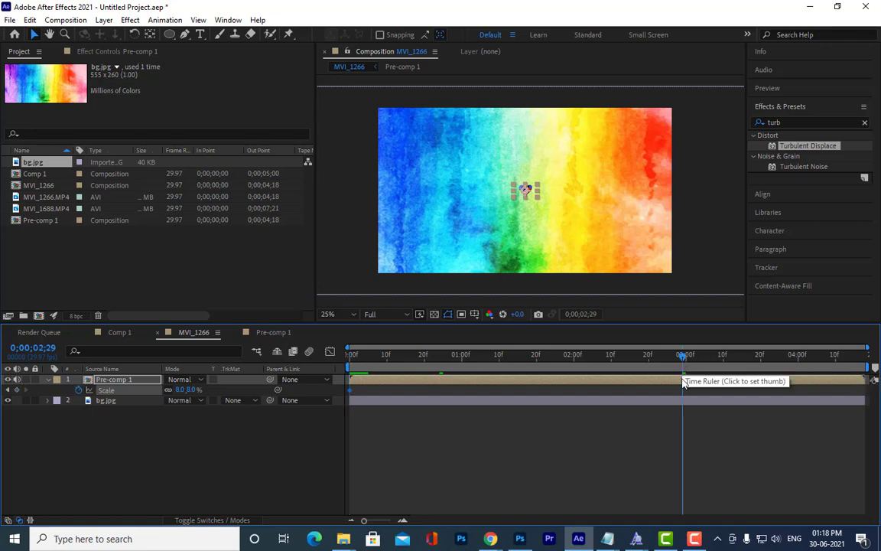
drag(189, 390, 245, 390)
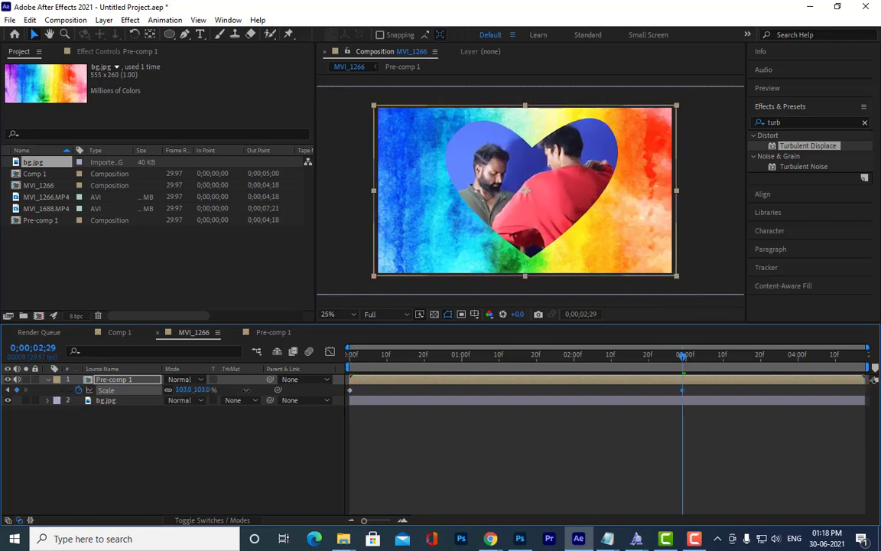
click(48, 379)
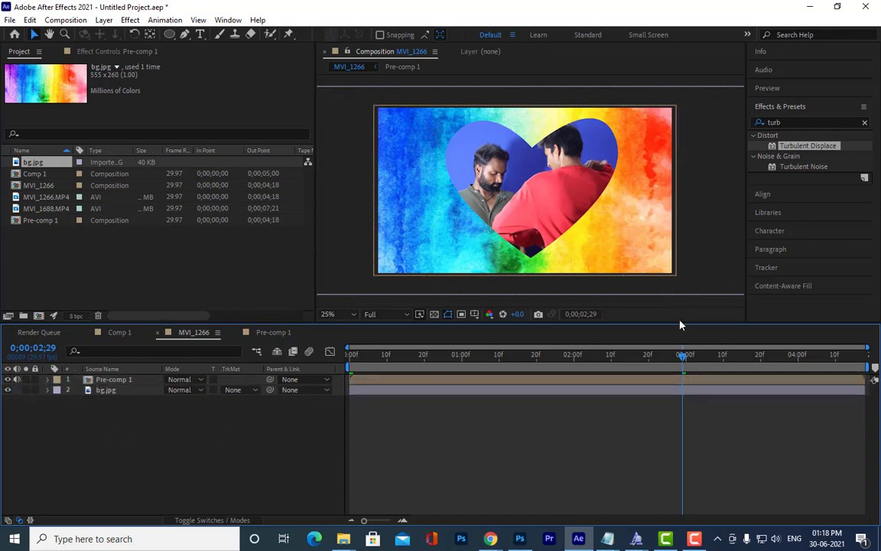
Preview the heart's scale animation from the start of the composition
key(Home)
key(space)
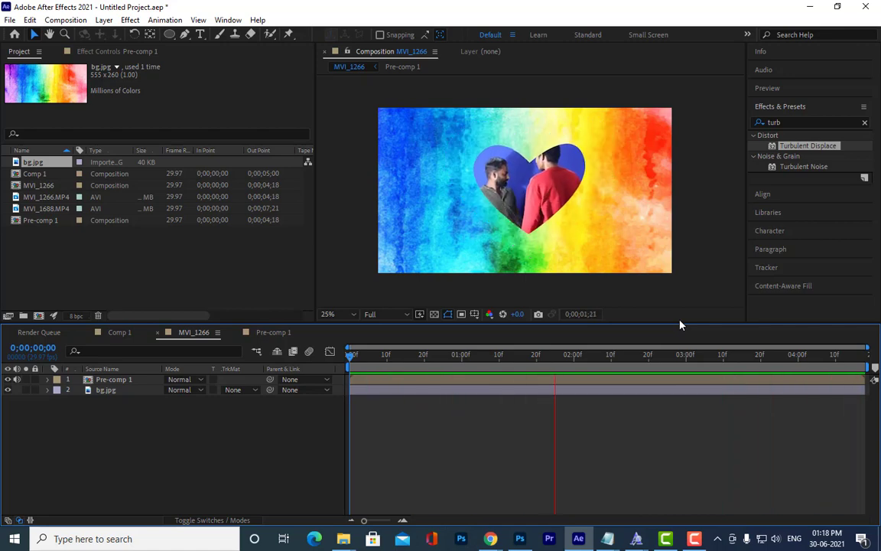
key(space)
Apply Turbulent Displace to bg.jpg and enable keyframes for its Amount, Size and Evolution at 0;00;00;00
click(105, 390)
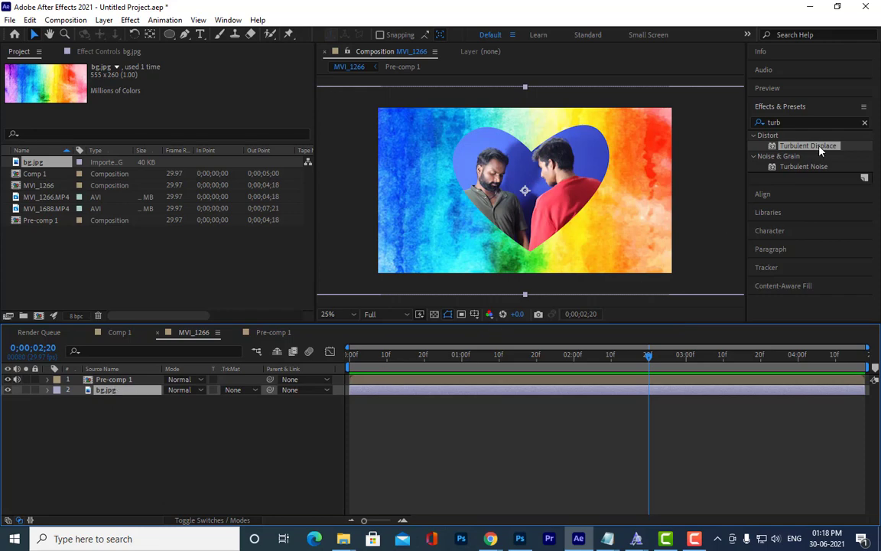
drag(823, 148, 133, 396)
key(space)
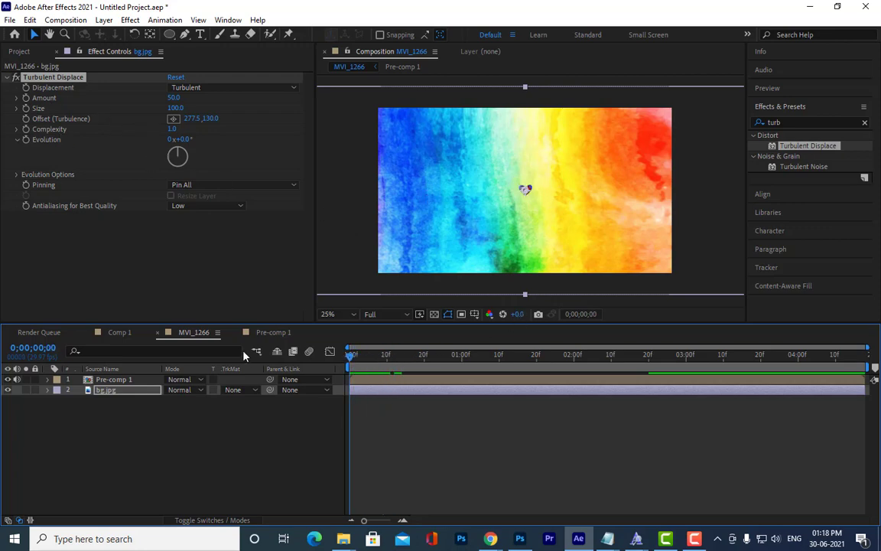
click(26, 139)
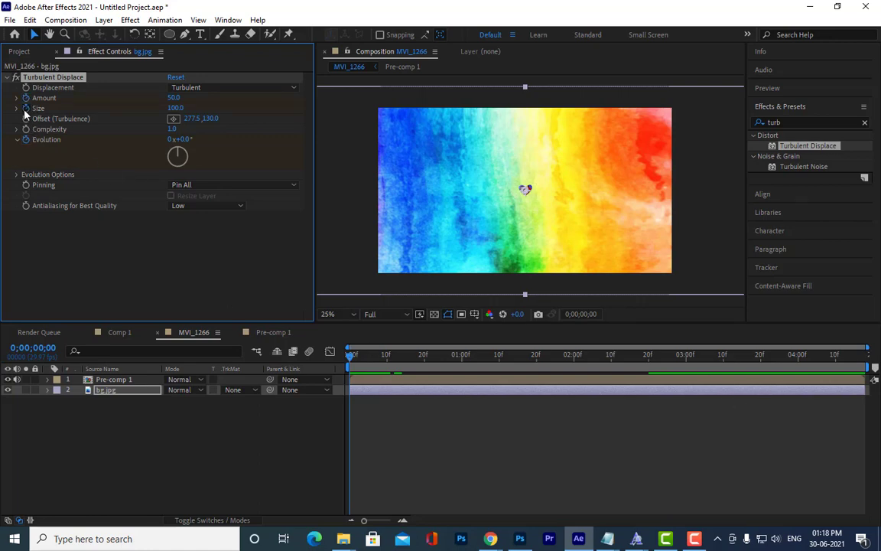
At 0;00;04;15, set the background's Turbulent Displace Evolution to 225° and Amount to 4, and greatly reduce its Size
mouse_move(851, 366)
mouse_down()
mouse_move(840, 365)
mouse_move(857, 365)
mouse_up()
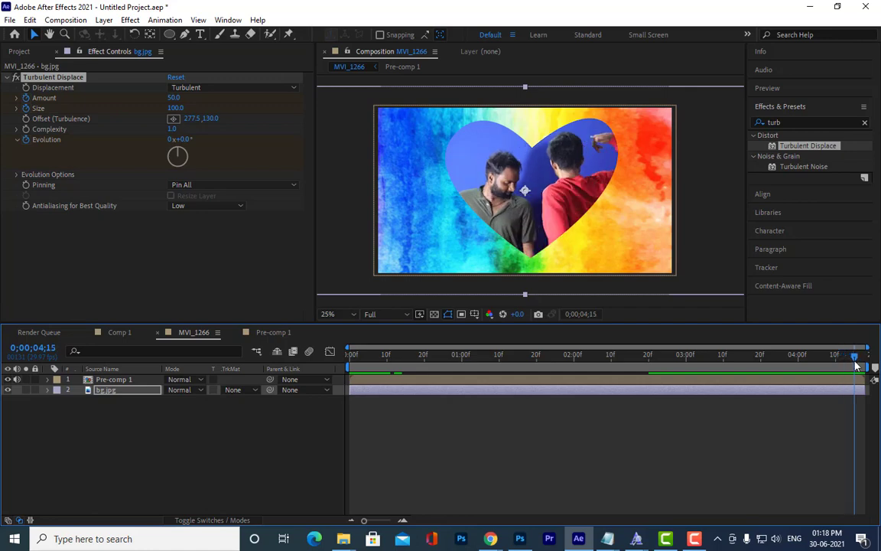
drag(181, 142, 333, 154)
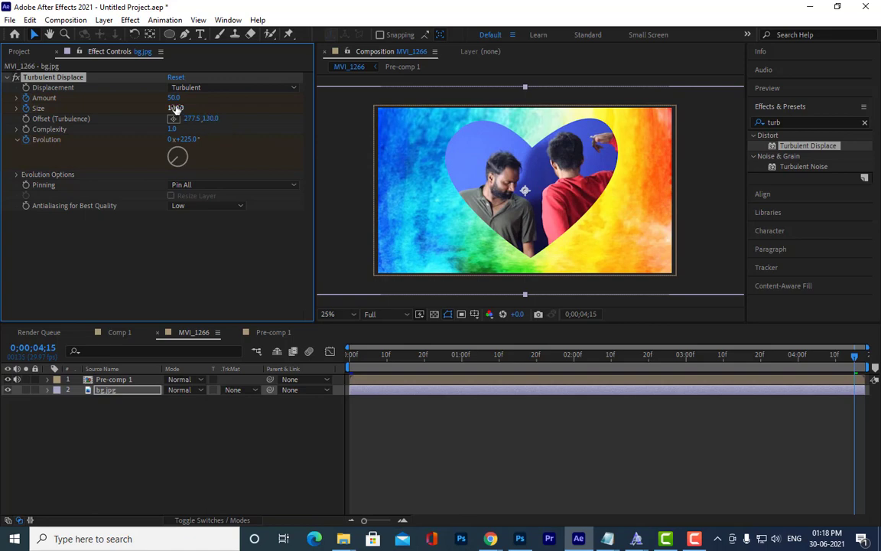
drag(171, 107, 153, 111)
drag(130, 117, 130, 122)
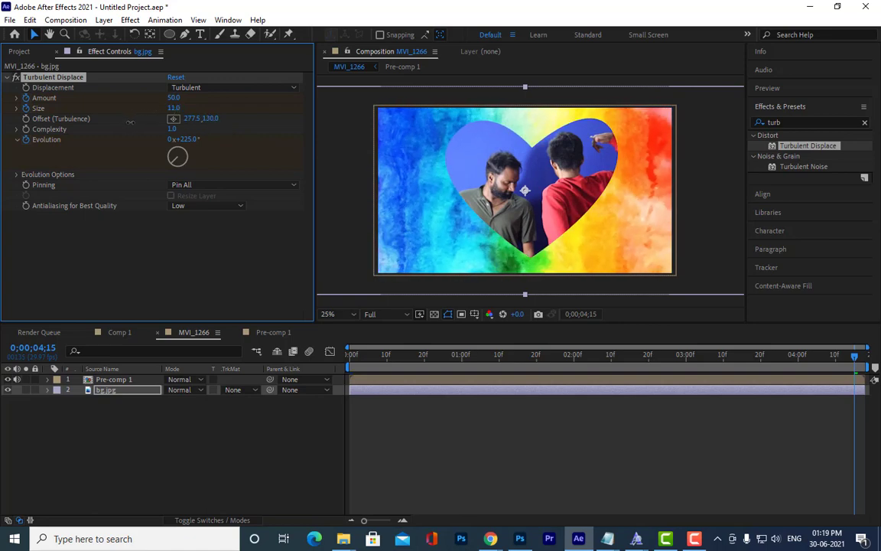
drag(177, 99, 168, 100)
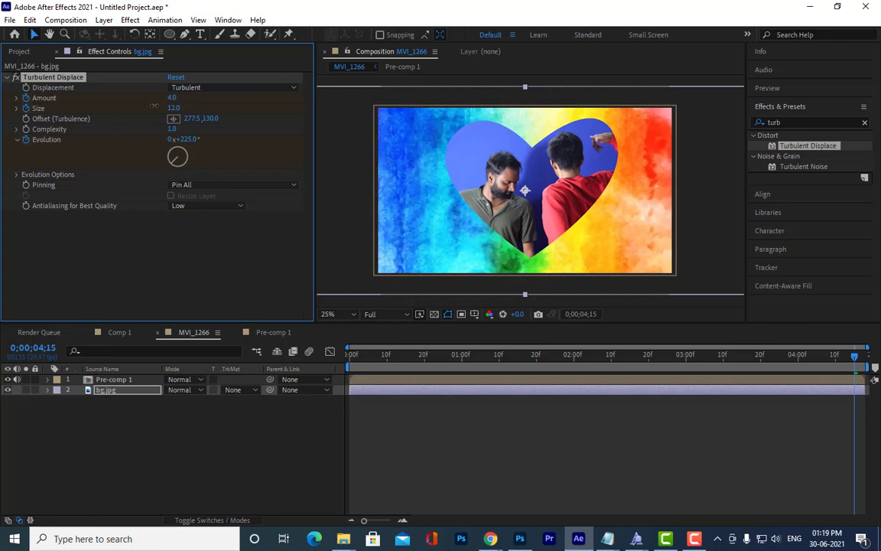
drag(152, 107, 163, 109)
Preview the animated background displacement together with the growing heart from the start
drag(359, 357, 324, 361)
key(space)
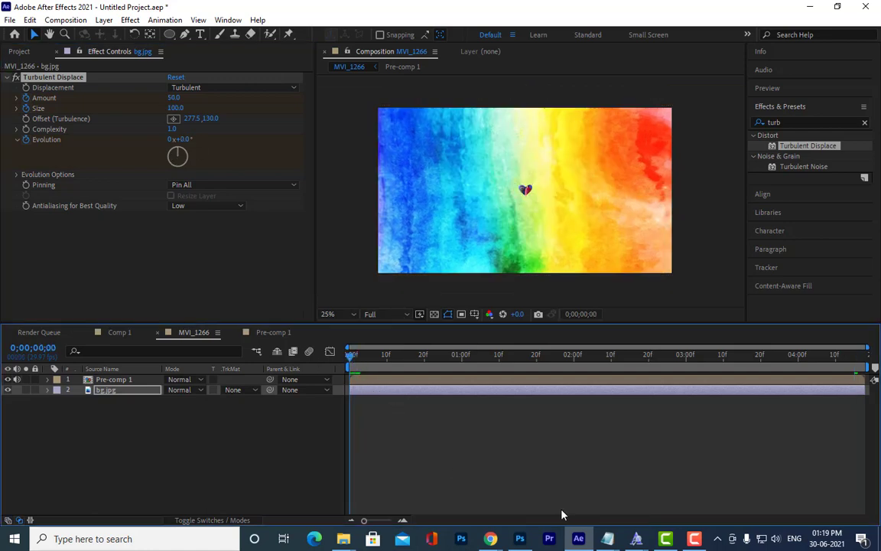
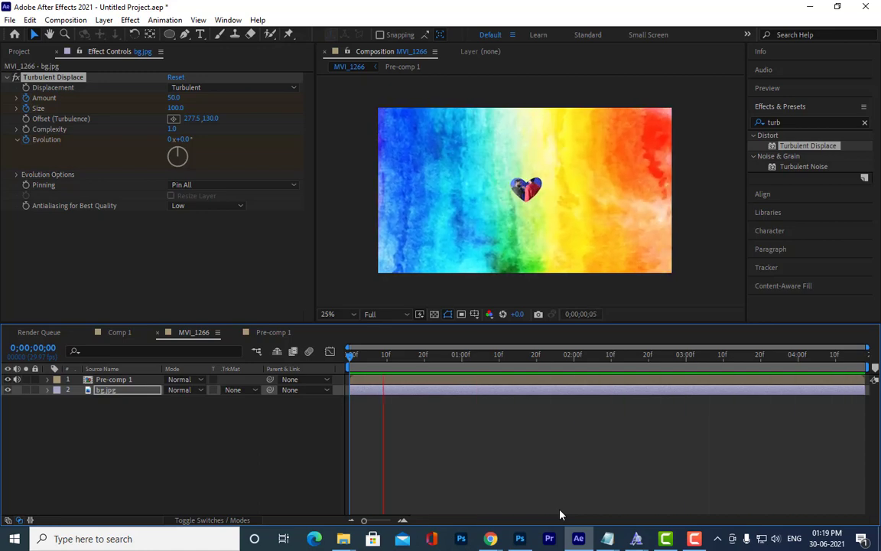
key(space)
key(space)
Add an Inner Shadow layer style to the heart layer Pre-comp 1, with the playhead at 0;00;01;06
click(123, 382)
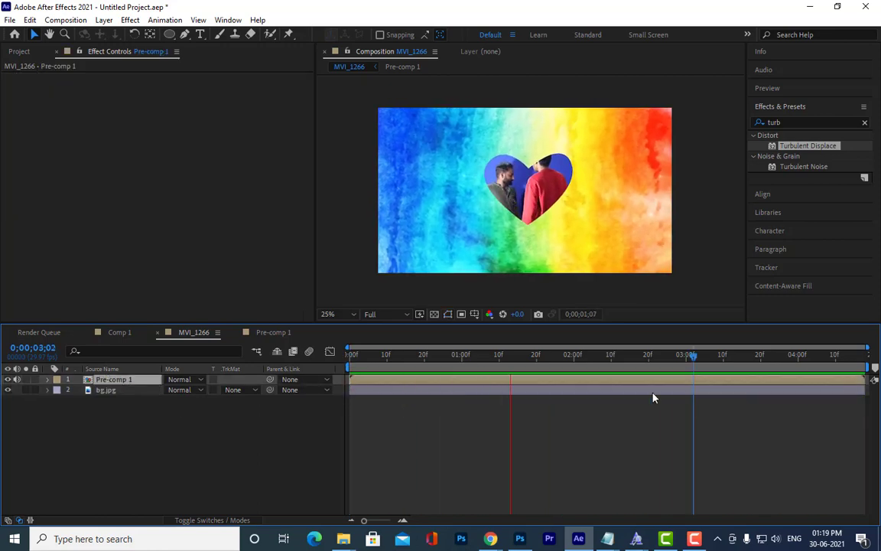
click(364, 356)
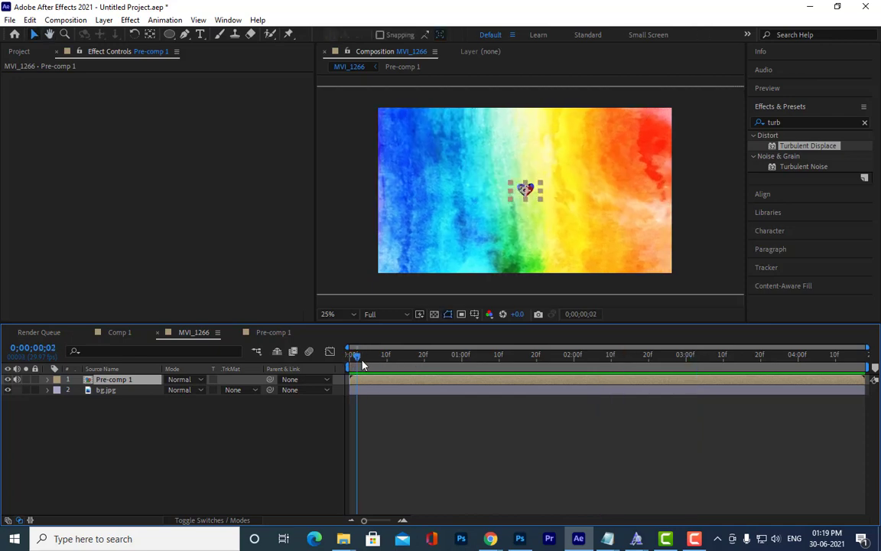
drag(364, 366, 484, 367)
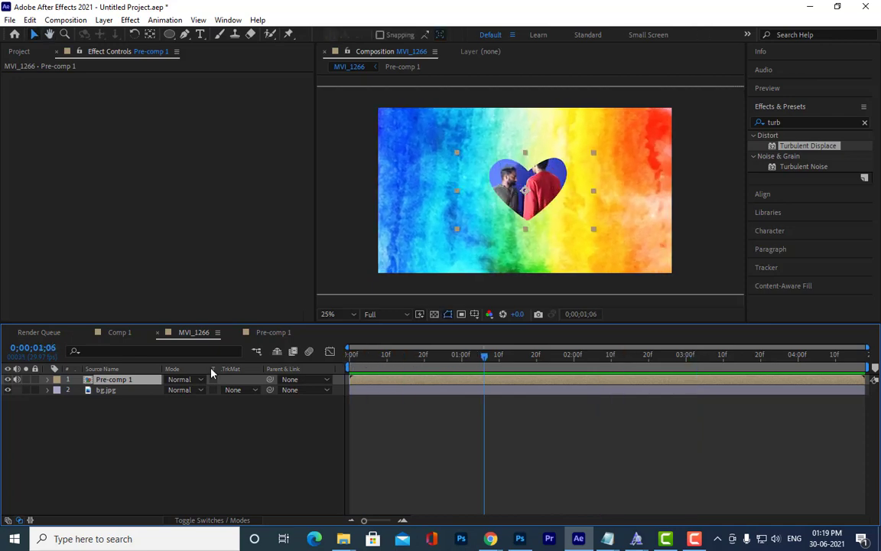
right_click(134, 380)
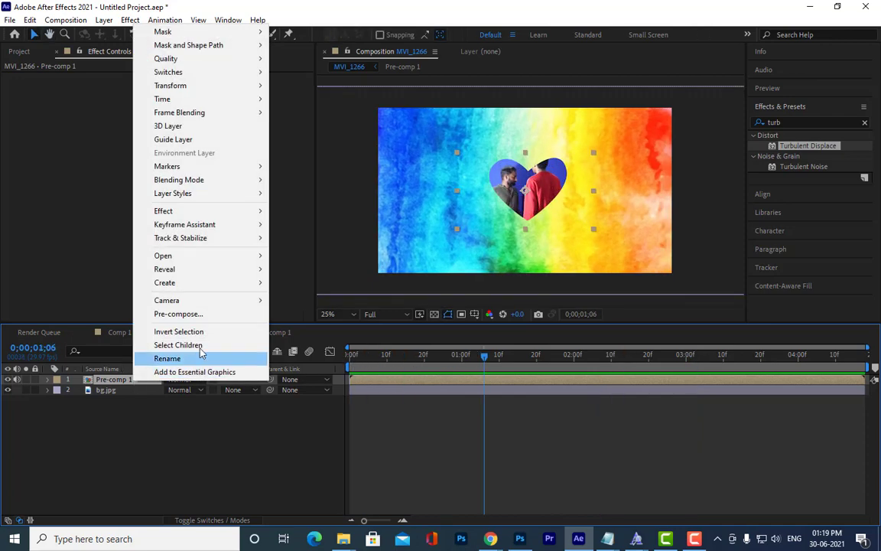
mouse_move(215, 191)
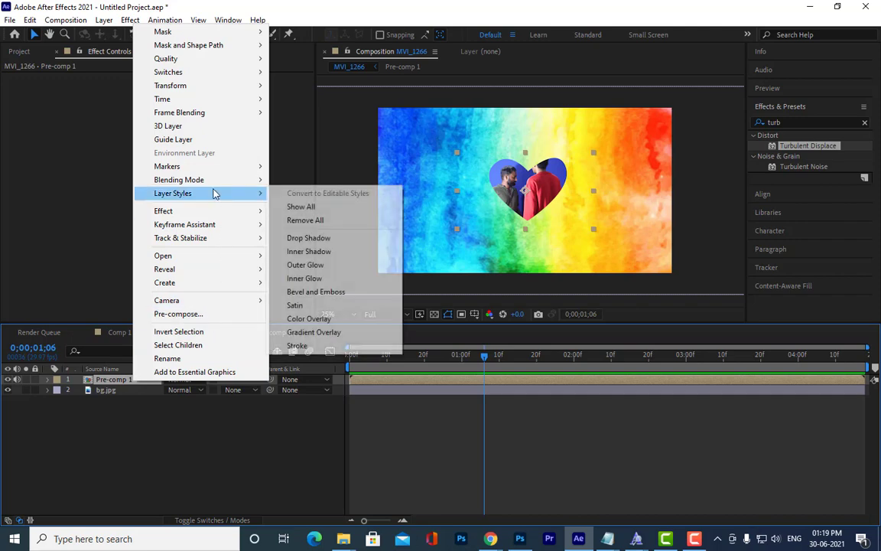
click(341, 252)
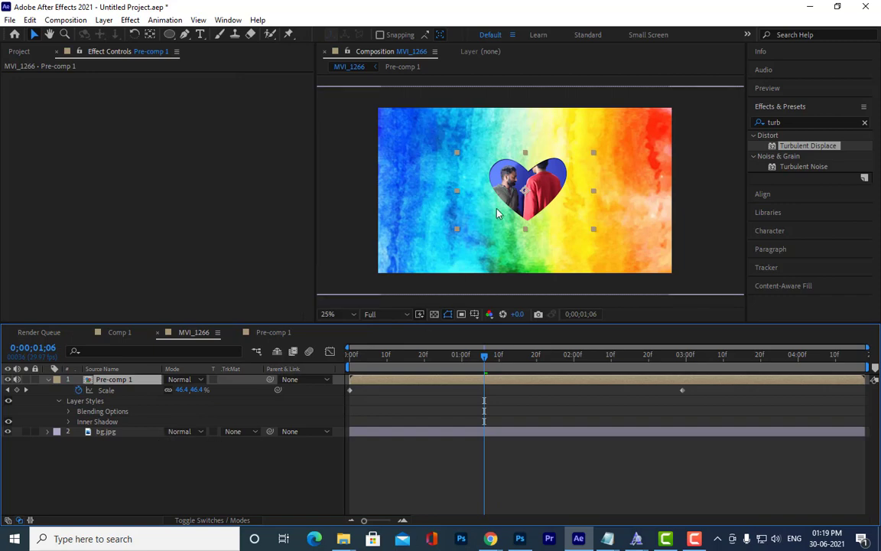
Preview the heart up to 0;00;02;26, and set its Inner Shadow Distance to 13, Size to 24 and Angle to 202°
key(space)
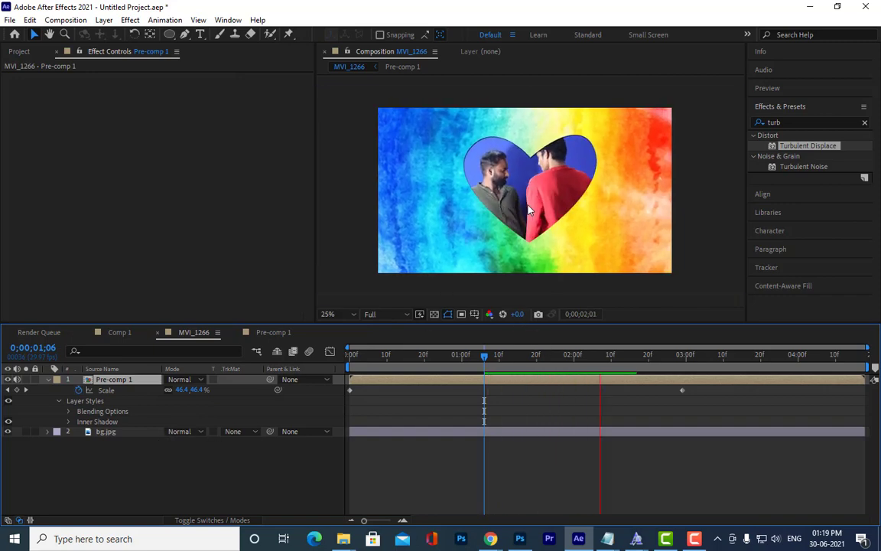
key(space)
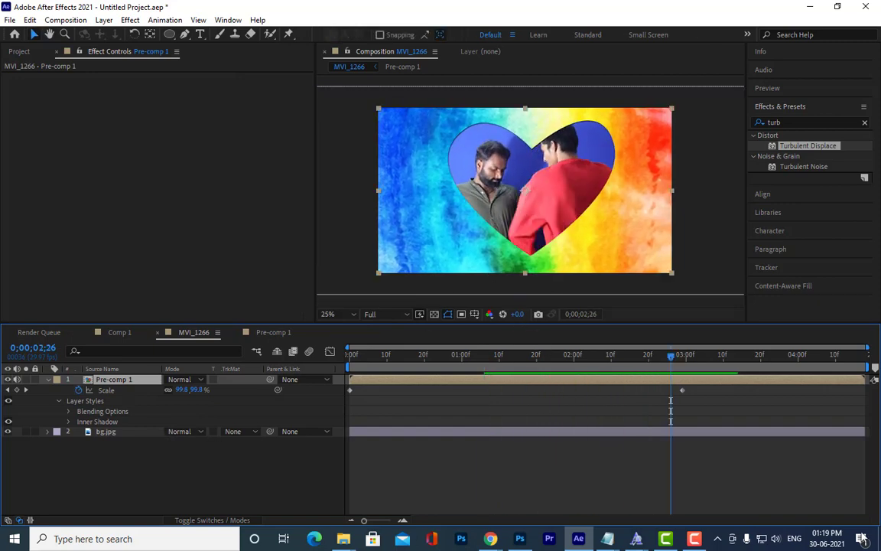
click(70, 422)
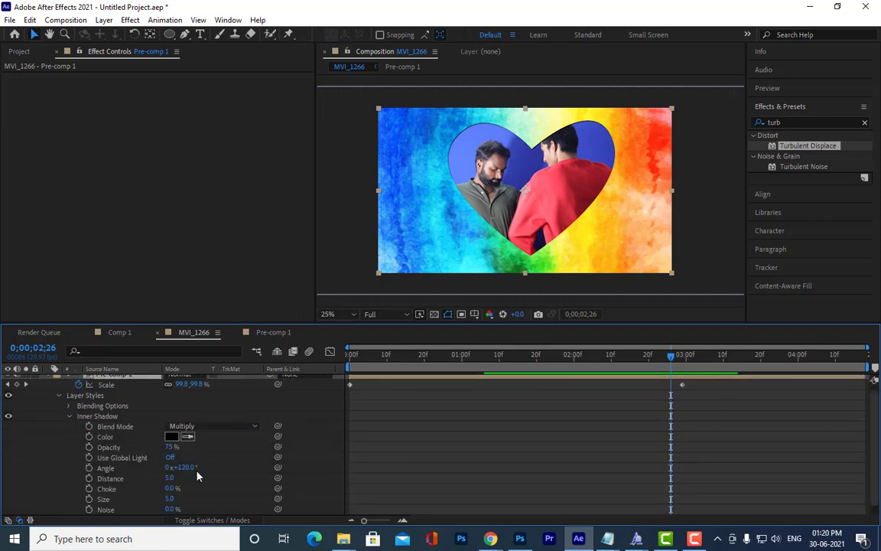
scroll(204, 467, down, 1)
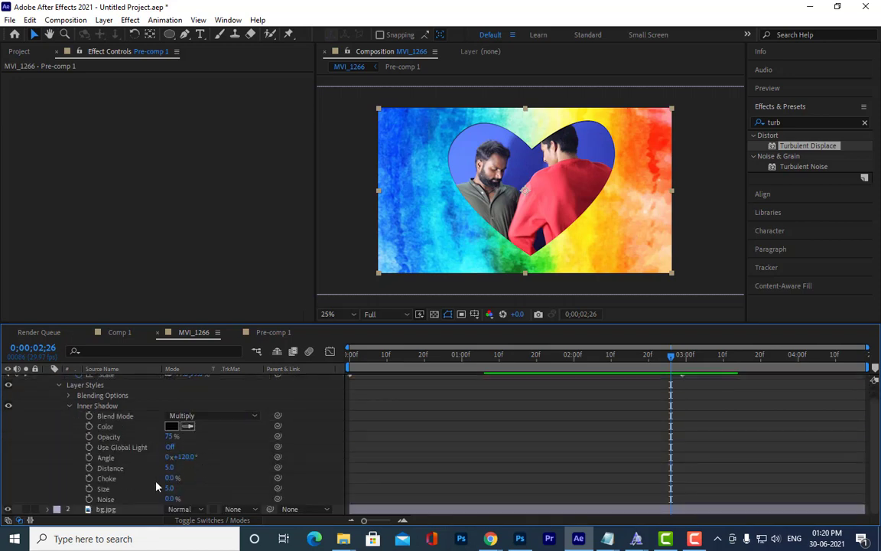
drag(169, 467, 177, 468)
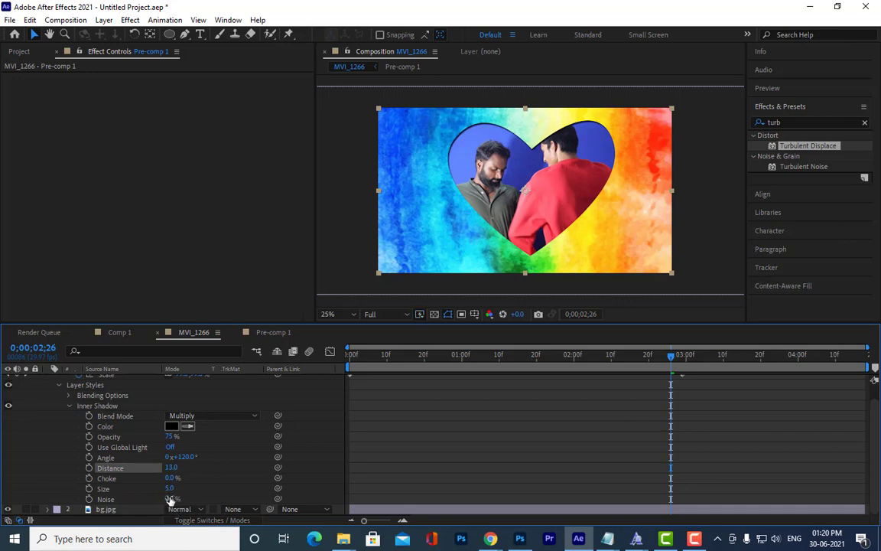
drag(169, 488, 182, 492)
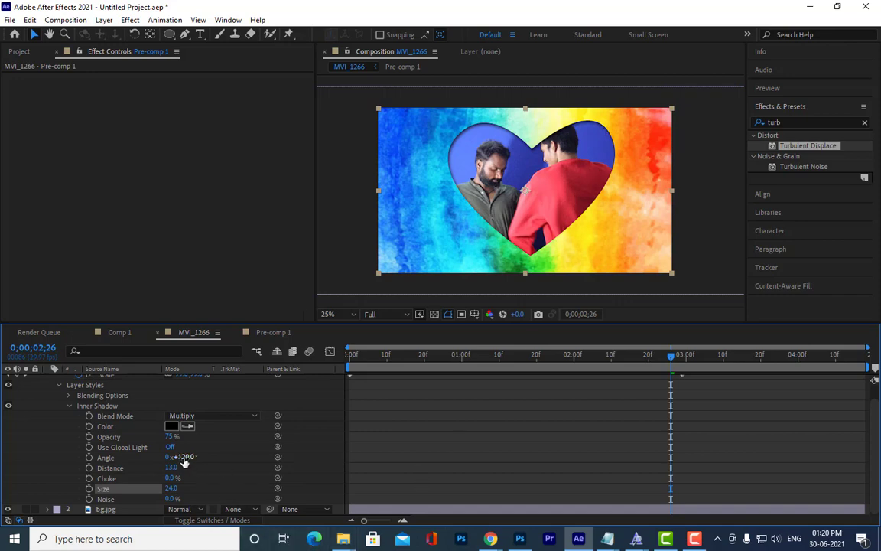
drag(184, 461, 249, 474)
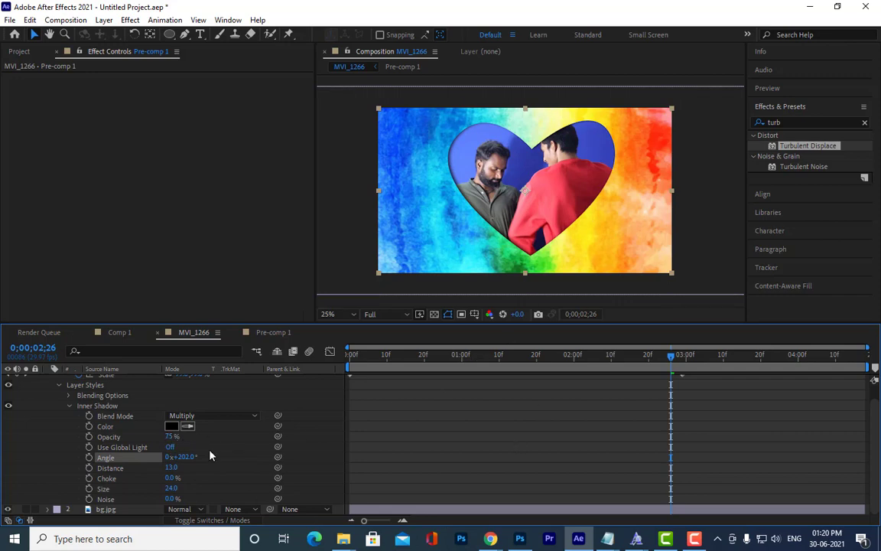
Set the heart's Inner Shadow Noise to 37%, Distance to 36 and Angle to 186°
drag(324, 321, 284, 279)
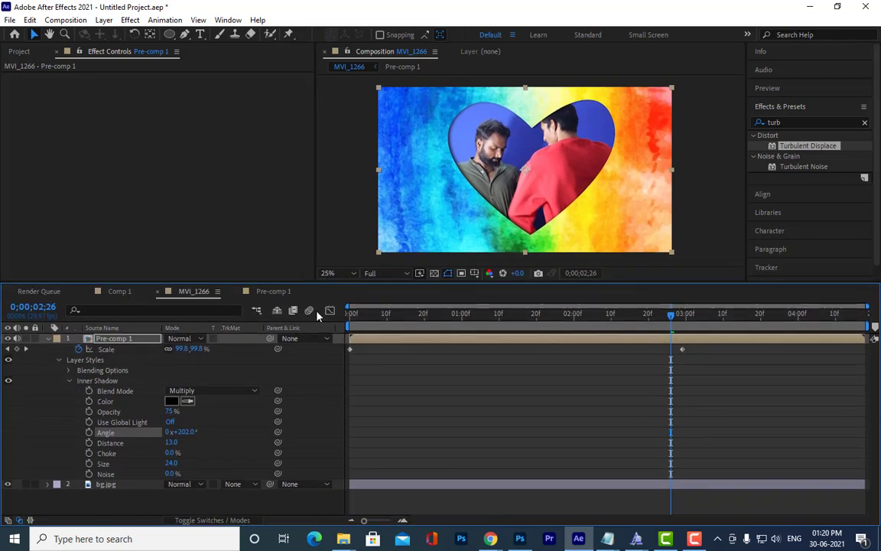
drag(175, 474, 195, 480)
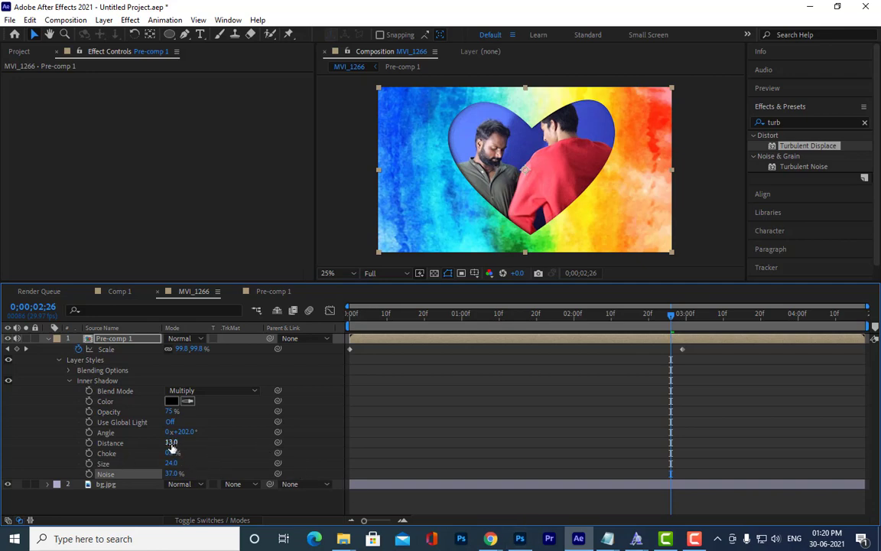
drag(170, 442, 189, 442)
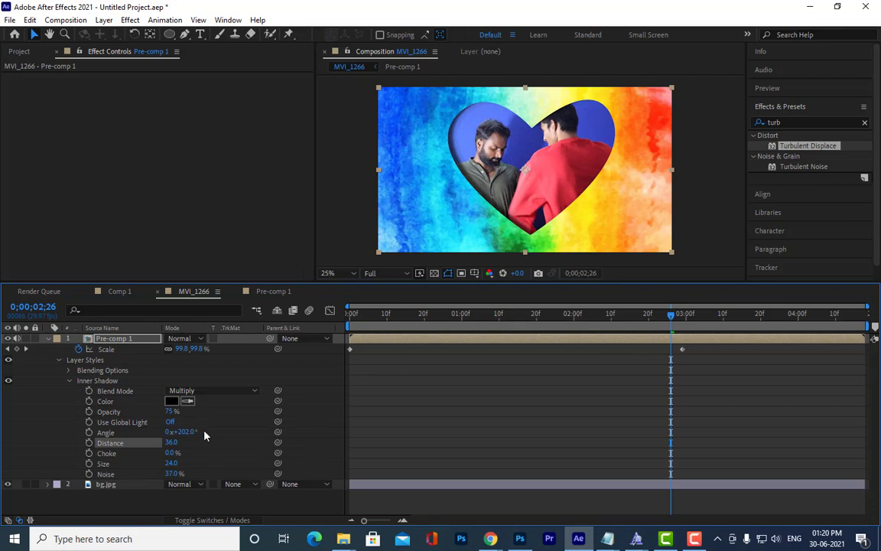
drag(188, 432, 185, 433)
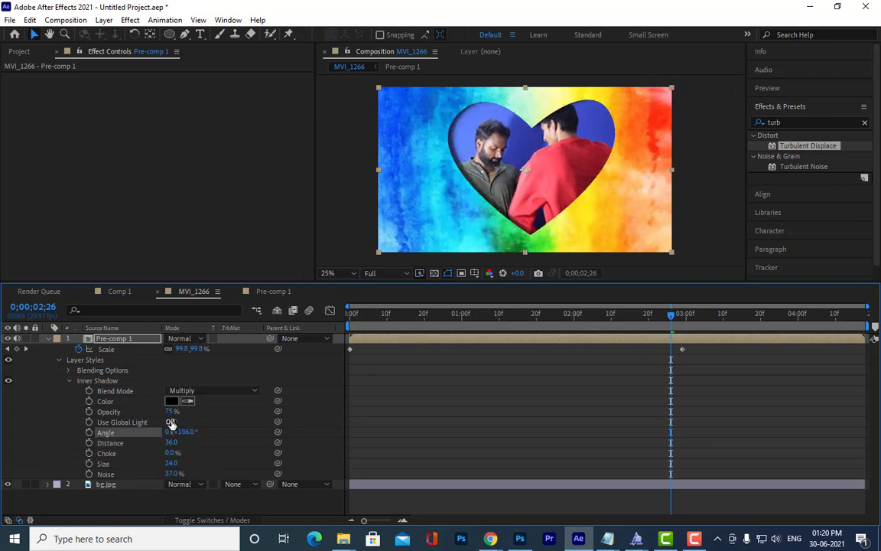
Set the Inner Shadow's Opacity to 100%, its Blend Mode to Normal and its Angle to 49°
drag(172, 412, 208, 413)
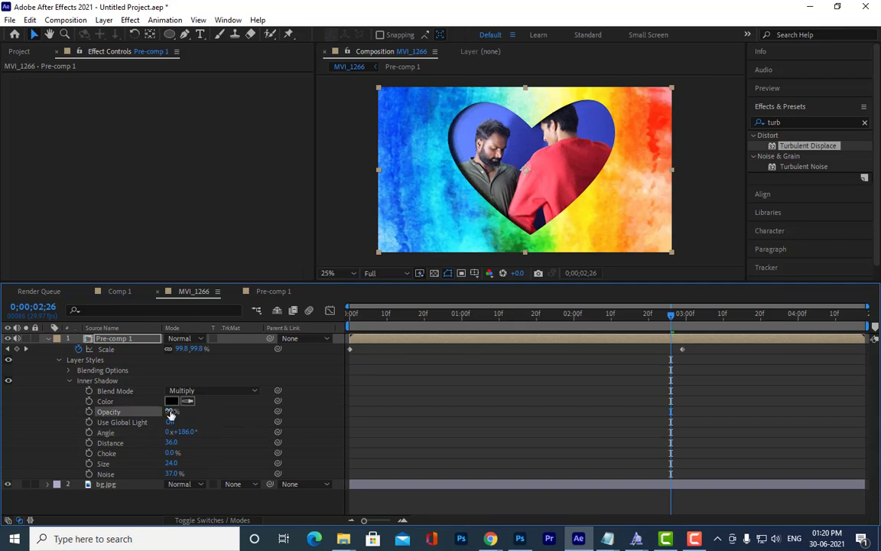
click(219, 391)
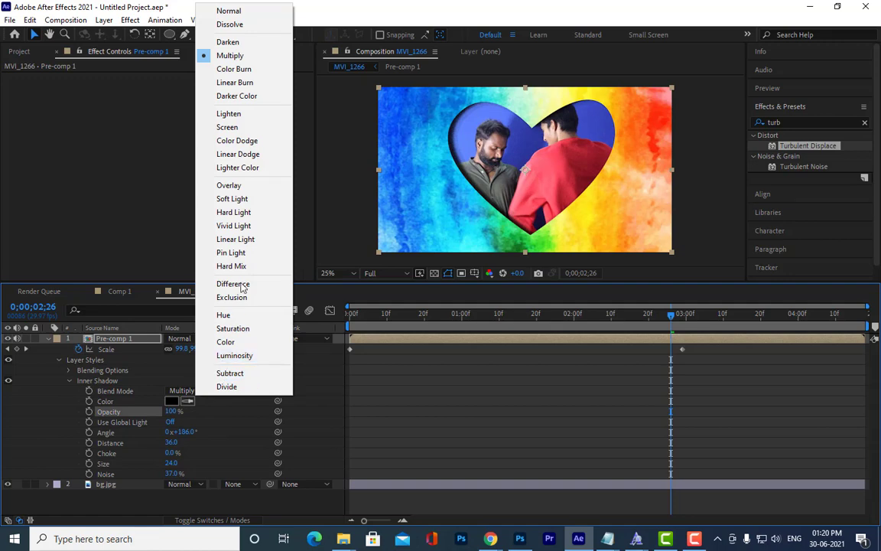
click(243, 11)
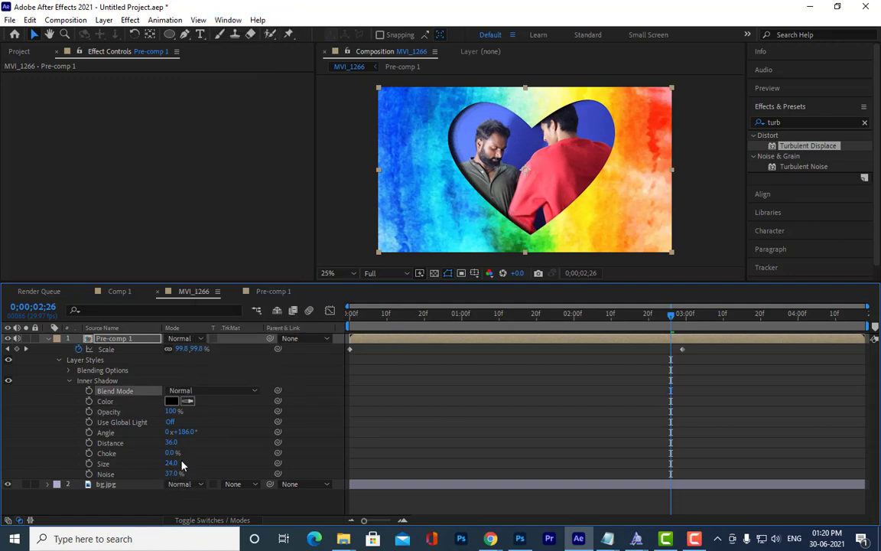
drag(184, 432, 95, 421)
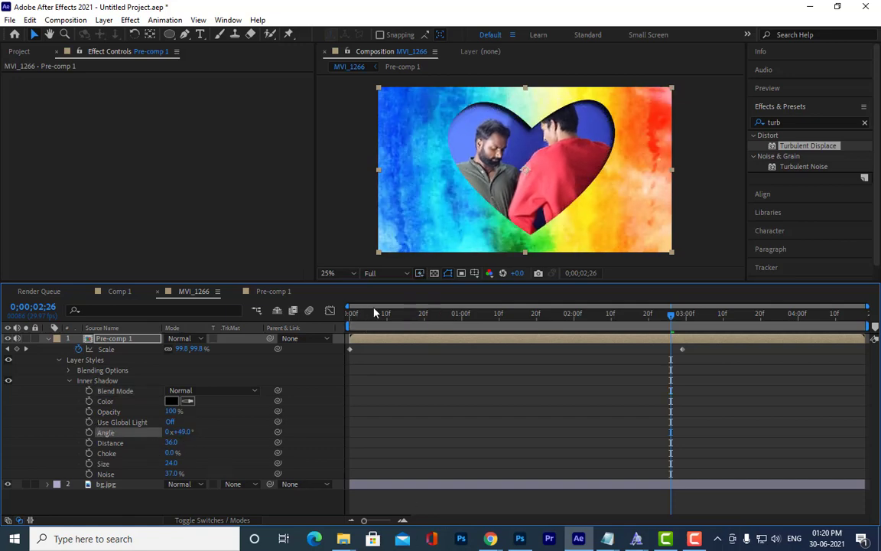
Collapse the Pre-comp 1 layer's properties and preview the shadowed heart animation from the start of the composition
drag(374, 314, 266, 308)
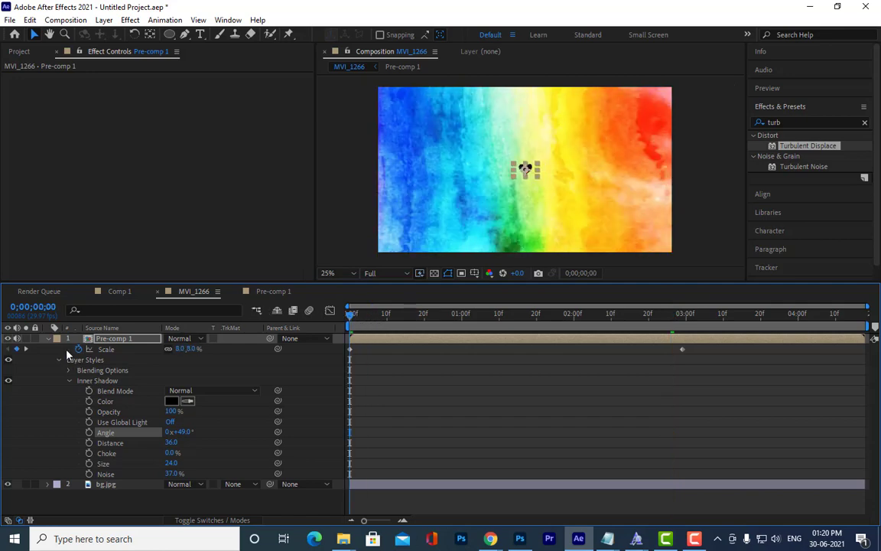
click(47, 339)
click(131, 415)
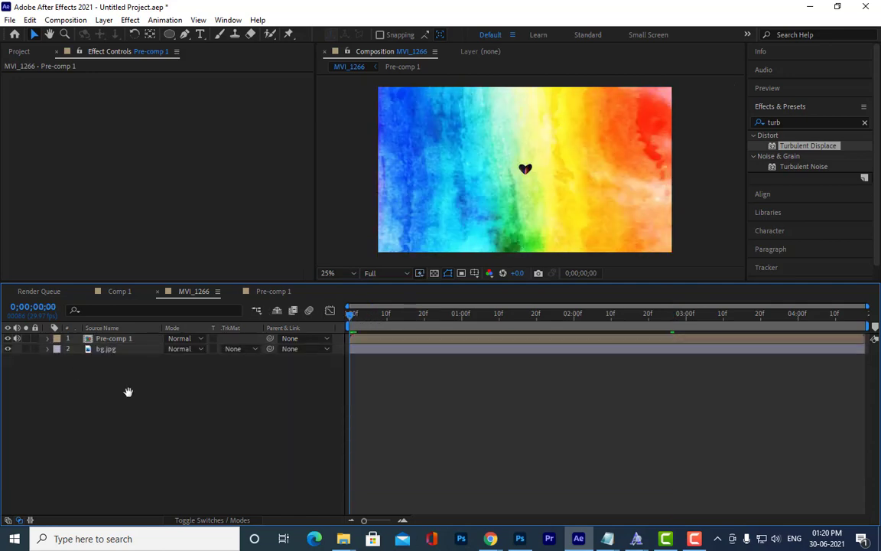
key(space)
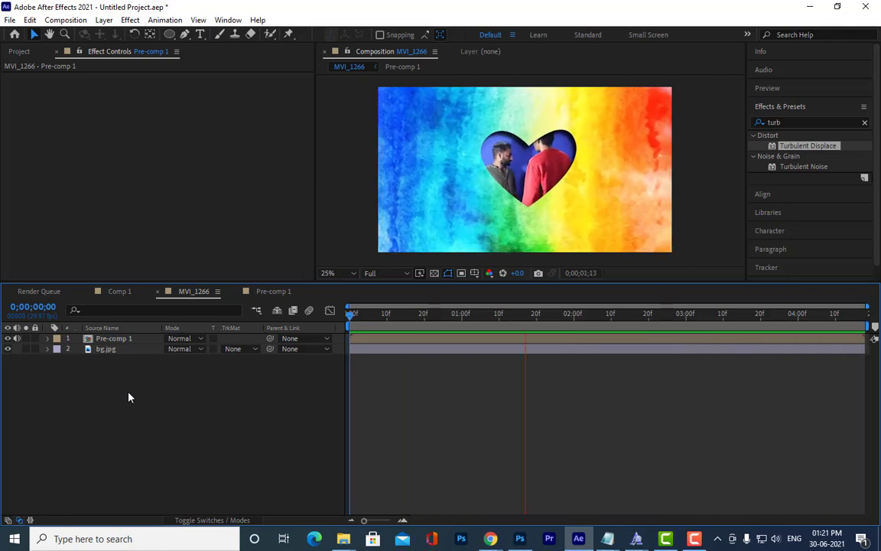
key(space)
Pre-compose Pre-comp 1 and bg.jpg together as "finalcomposition", and return the stopped preview to 0;00;00;00
click(118, 340)
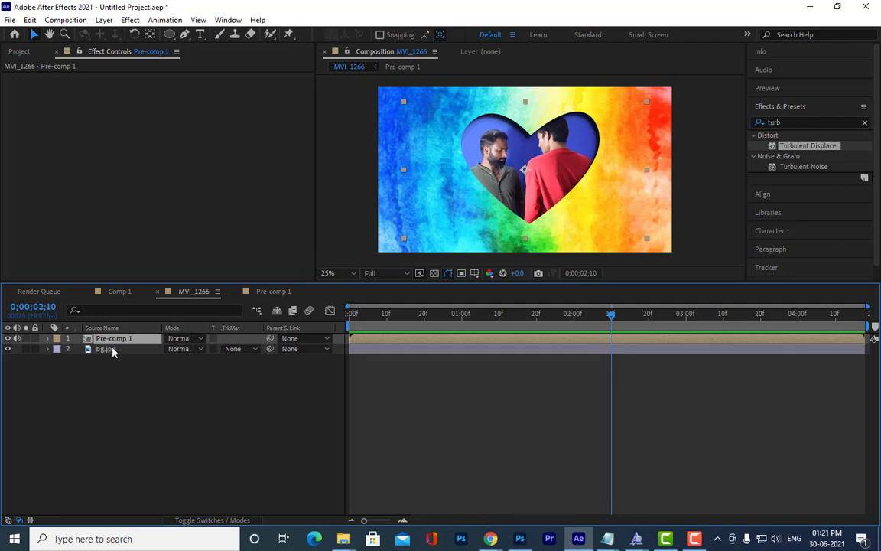
shift+click(111, 351)
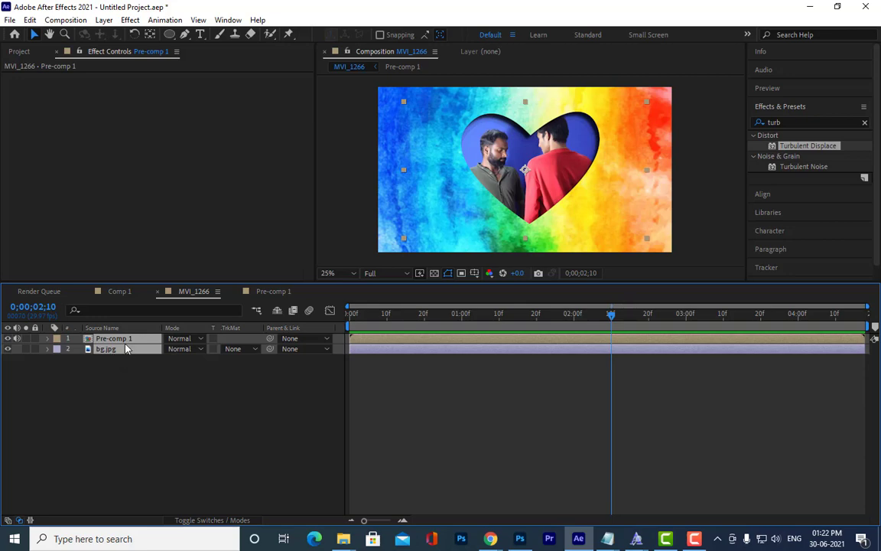
key(space)
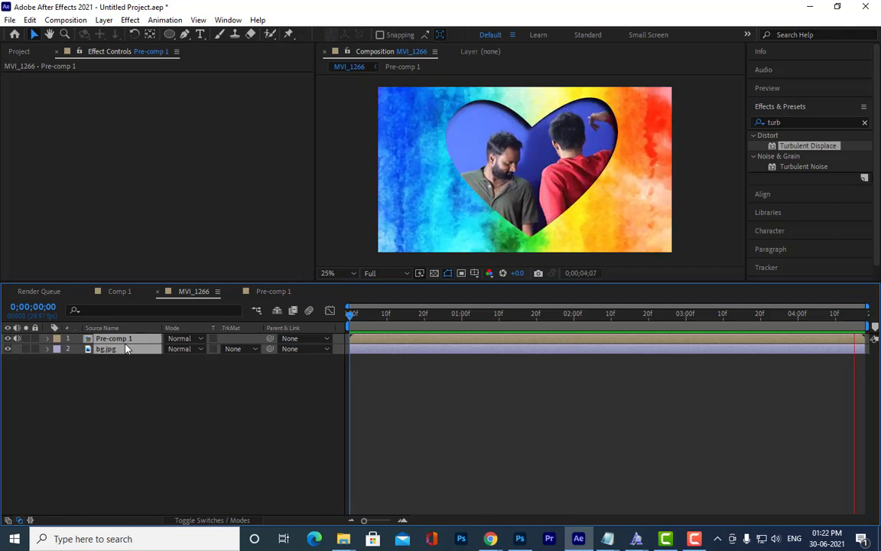
right_click(139, 341)
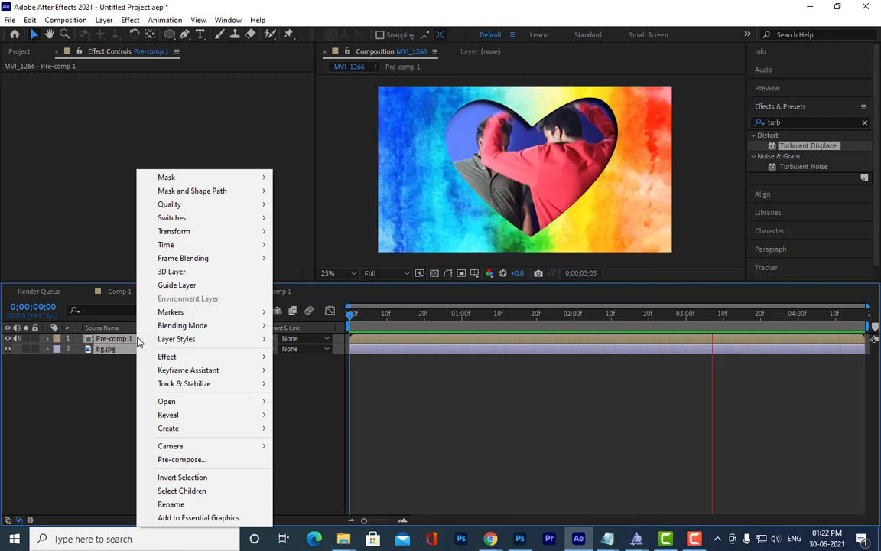
click(237, 460)
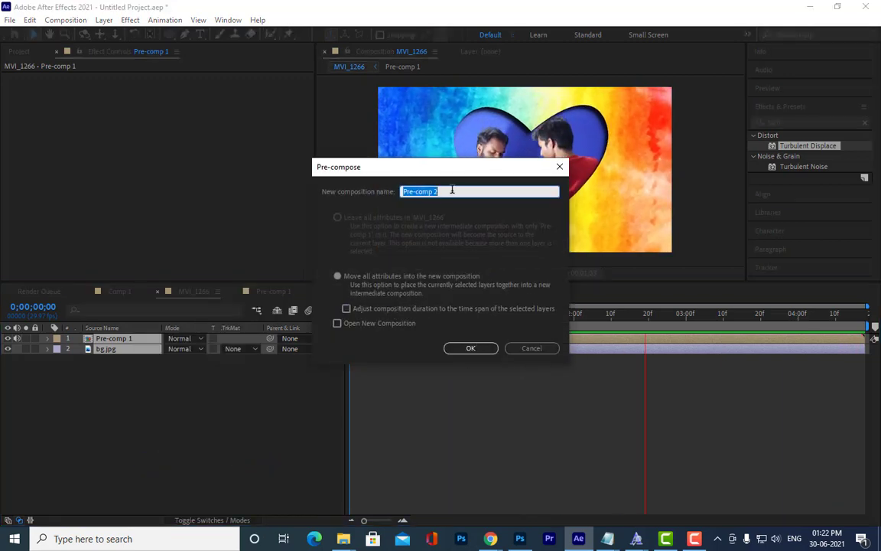
text(on)
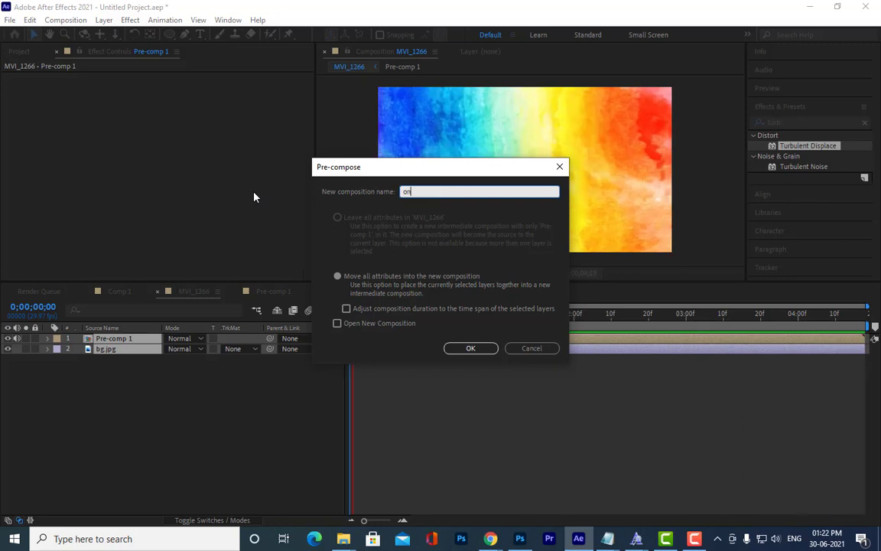
key(BackSpace)
key(BackSpace)
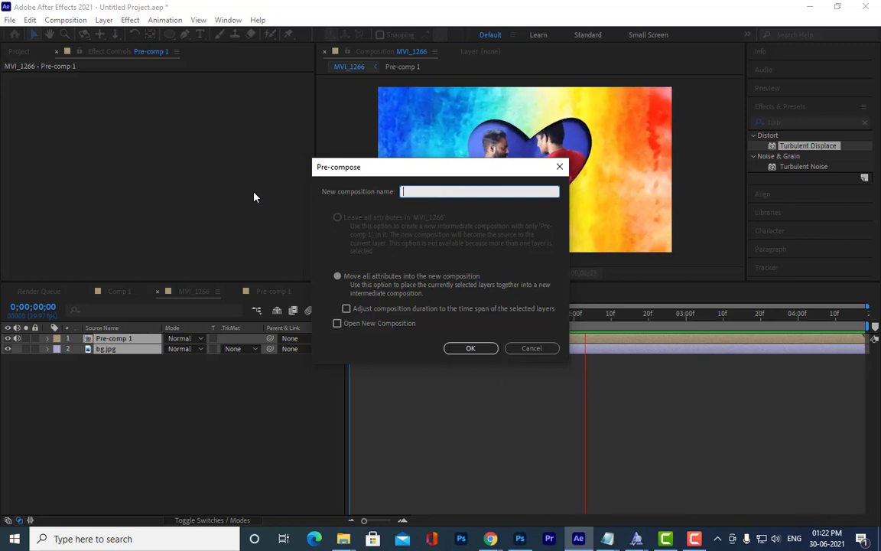
text(finalcompo)
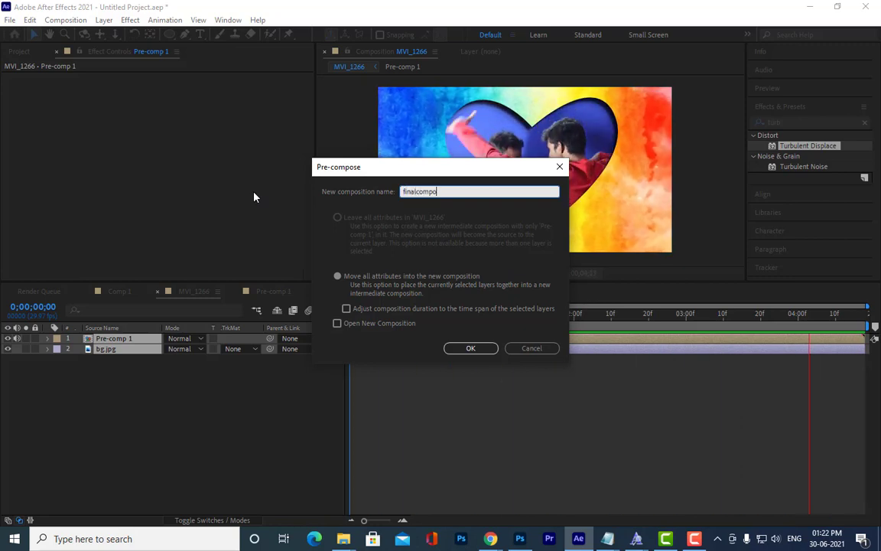
text(sition)
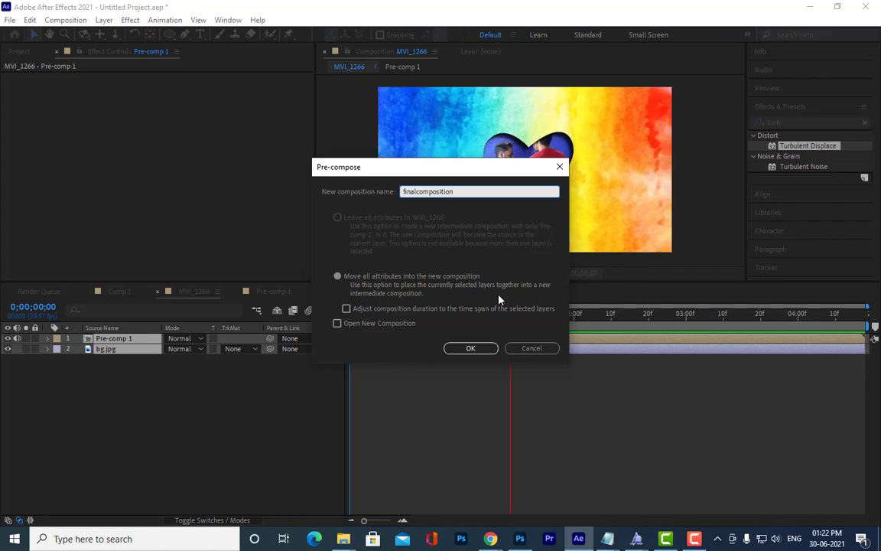
click(474, 348)
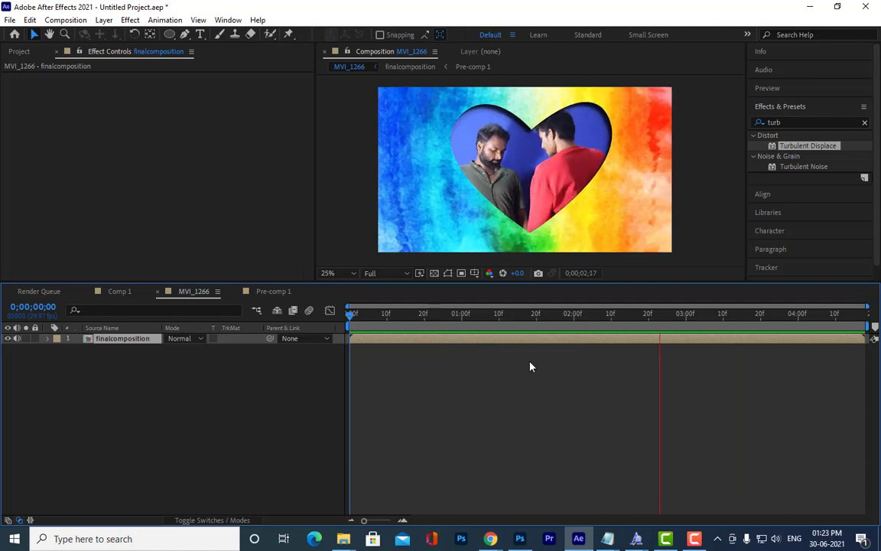
key(space)
drag(395, 321, 350, 320)
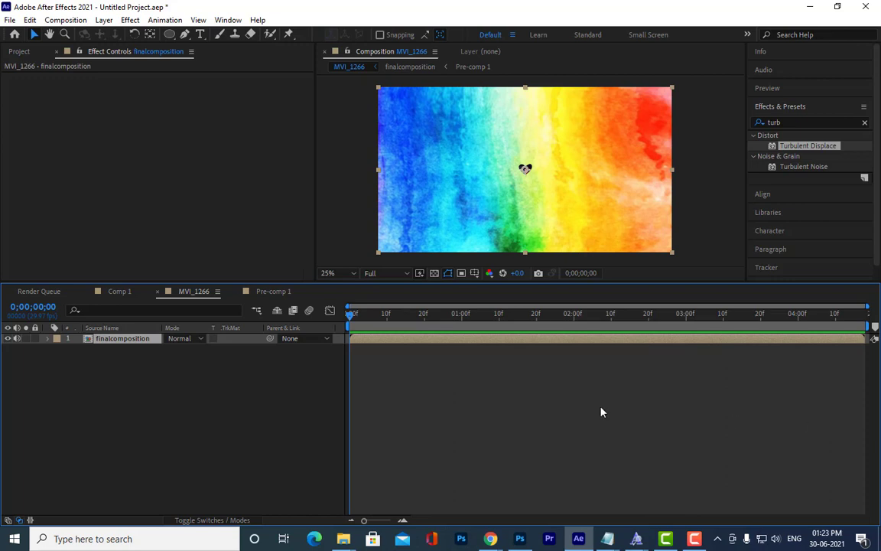
Apply the CC Page Turn effect to the finalcomposition layer, preview it, and return to the start of the composition
click(793, 122)
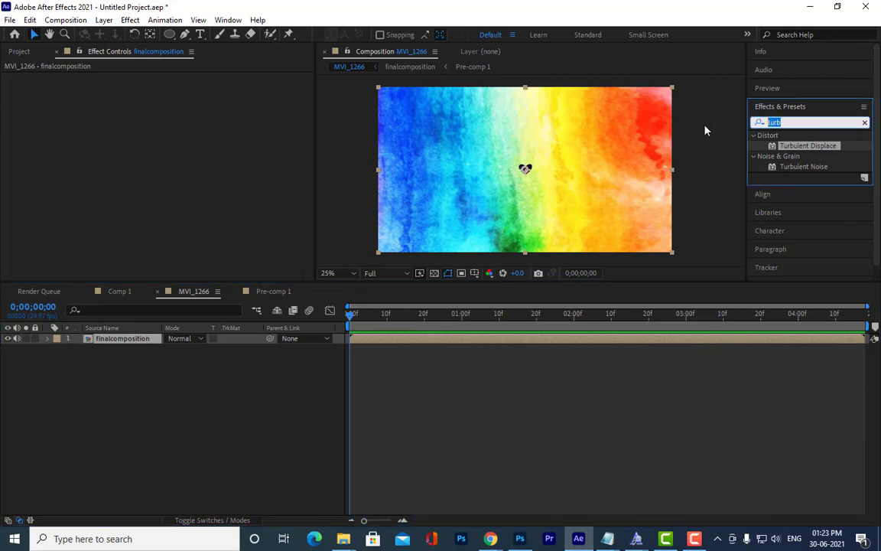
text(pag)
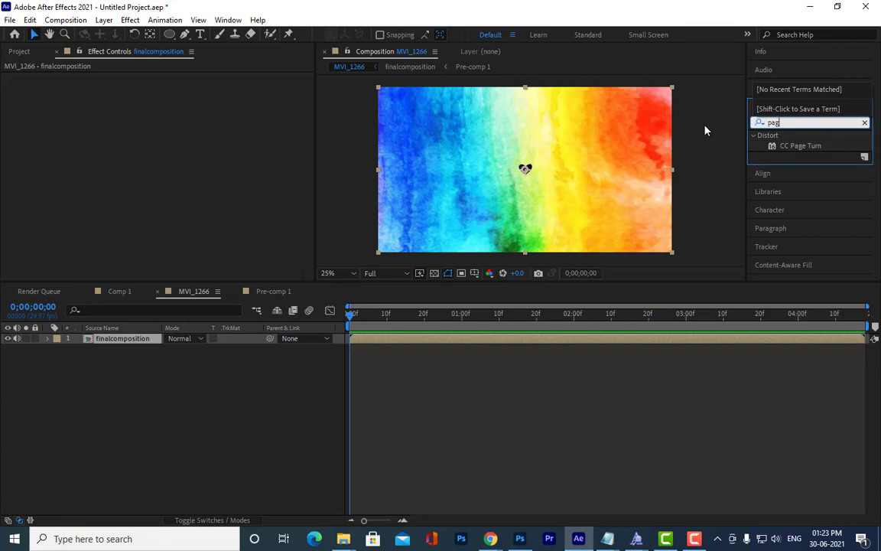
click(803, 146)
drag(801, 151, 122, 342)
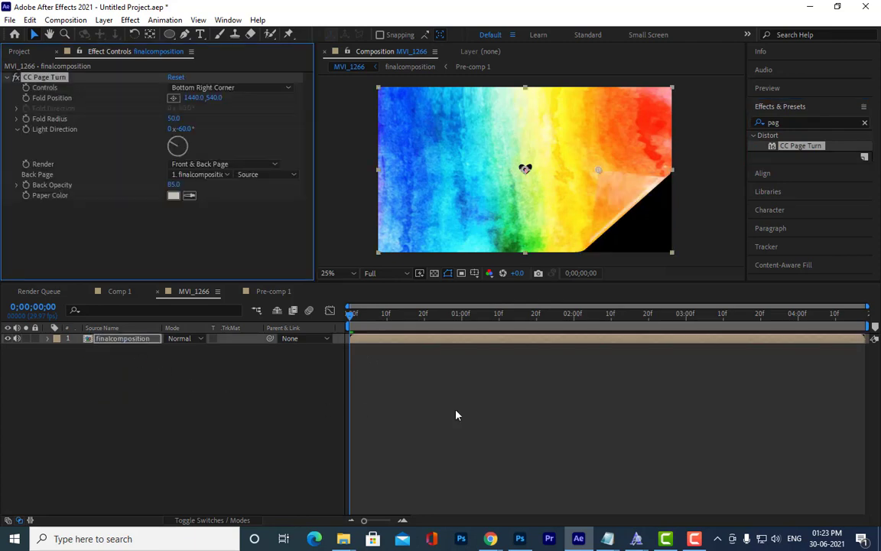
key(space)
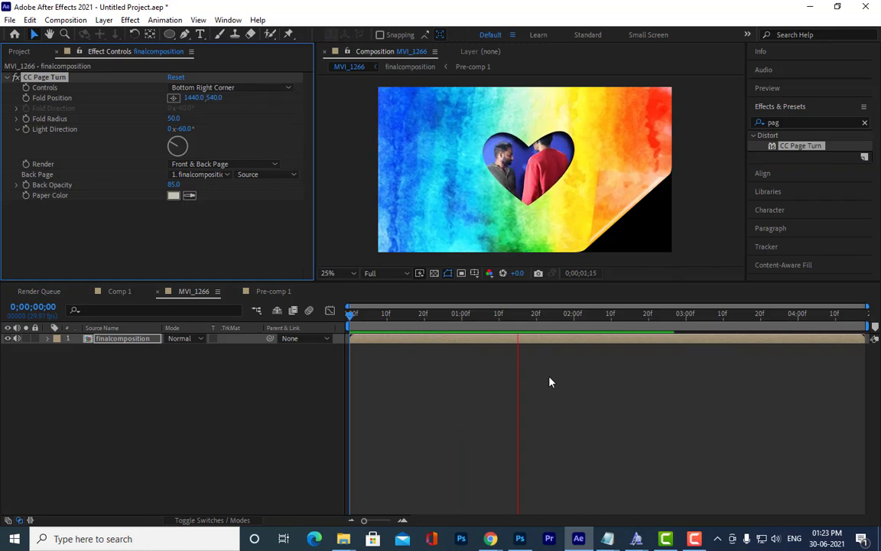
key(space)
drag(369, 316, 344, 325)
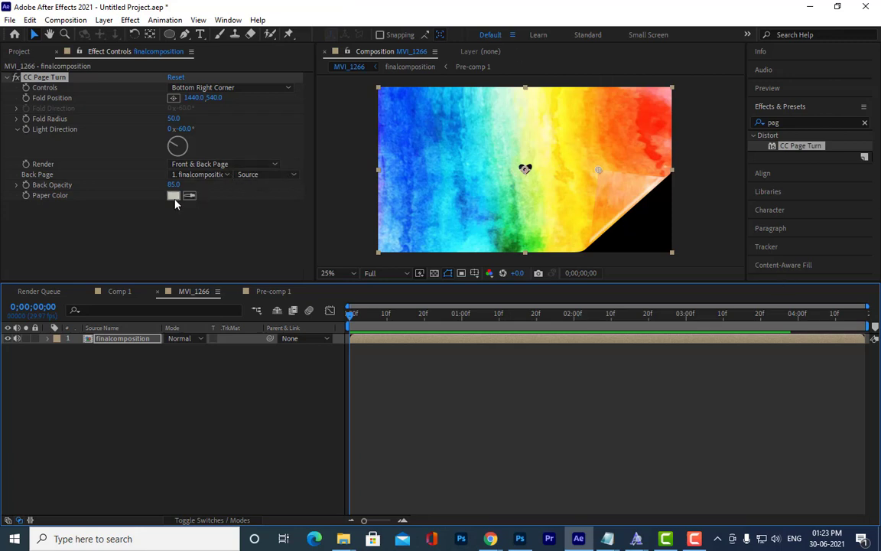
Set CC Page Turn's Back Page to None, its Light Direction to -22° and its Fold Position to 1460, 892
click(256, 175)
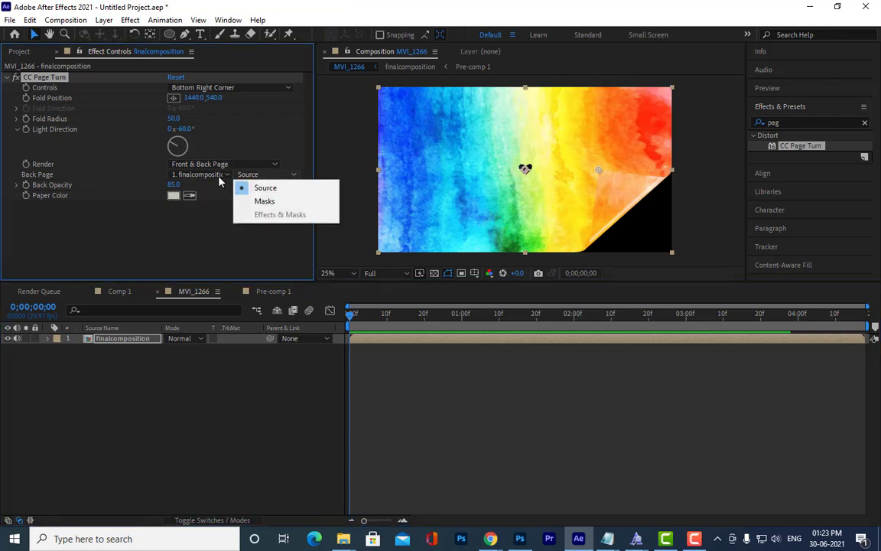
click(224, 175)
click(210, 188)
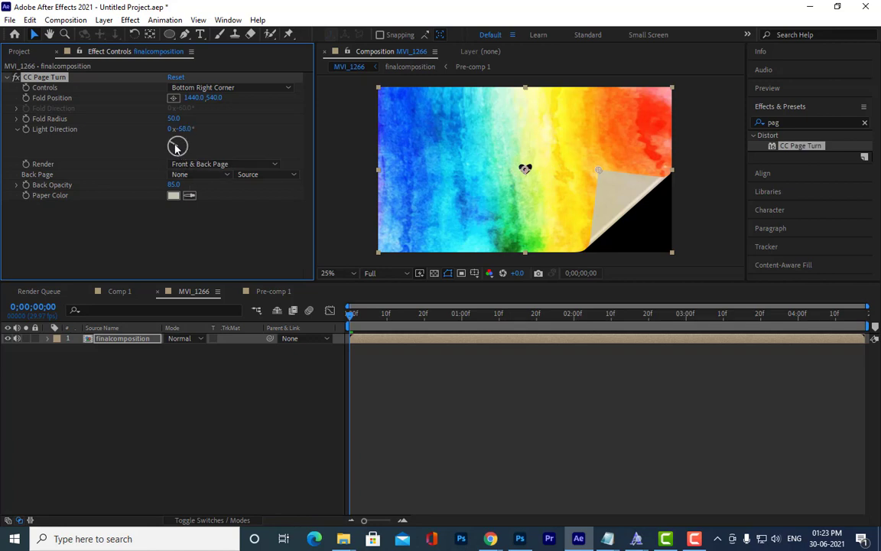
mouse_move(175, 147)
mouse_down()
mouse_move(184, 150)
mouse_move(176, 147)
mouse_up()
drag(594, 179, 600, 224)
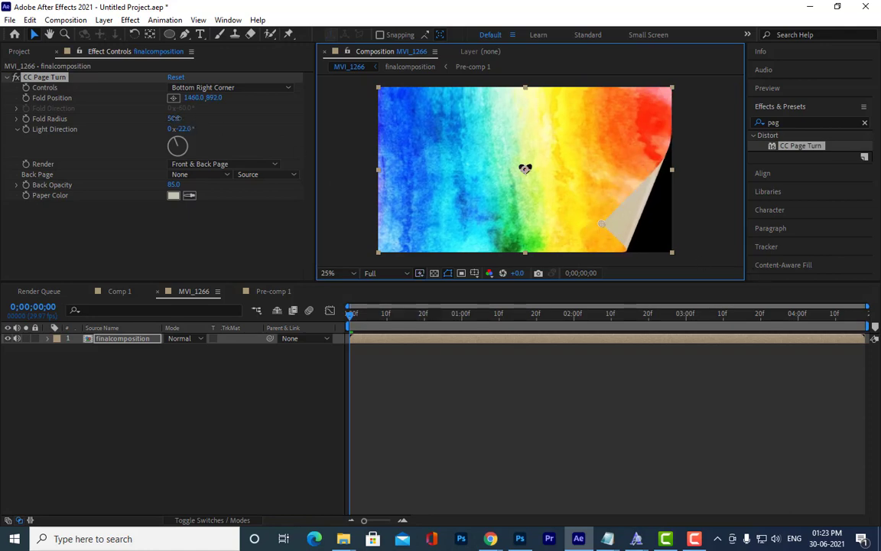
Set CC Page Turn's Fold Radius to 56.9 and its Back Opacity to 100
drag(174, 119, 213, 122)
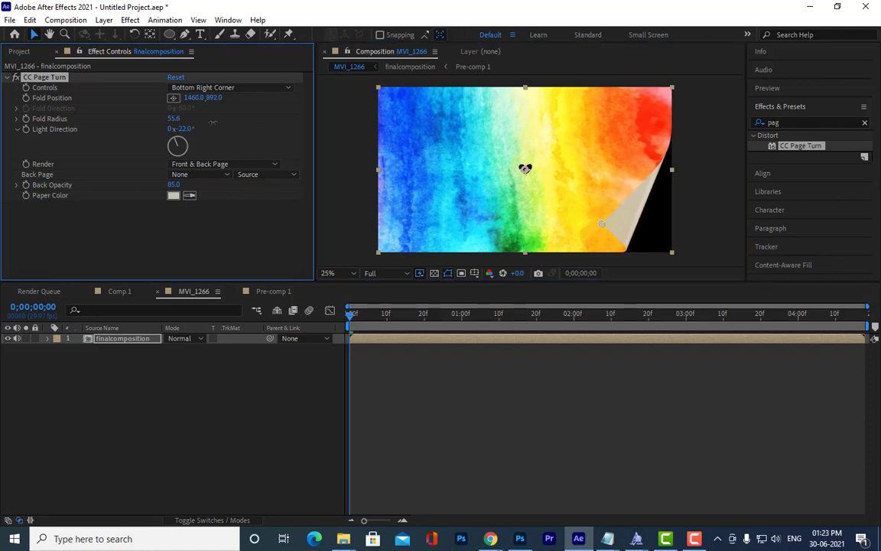
click(213, 176)
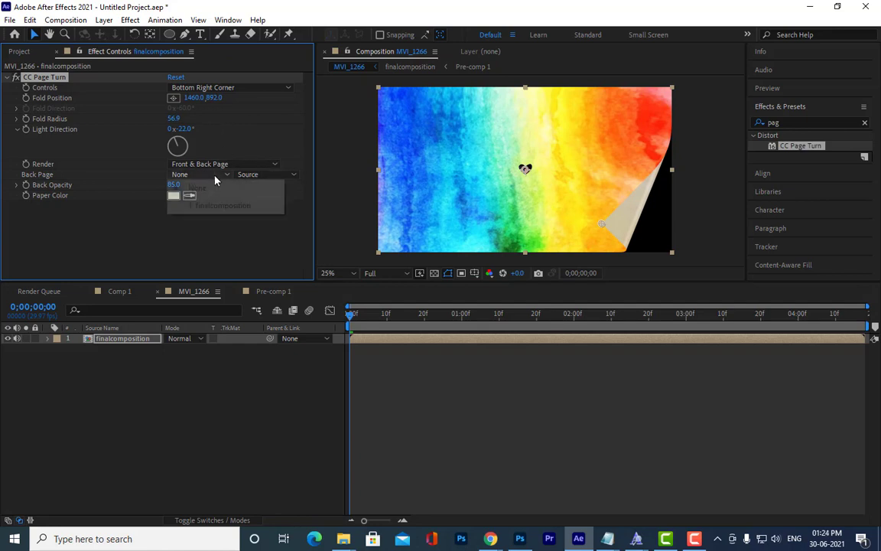
click(267, 254)
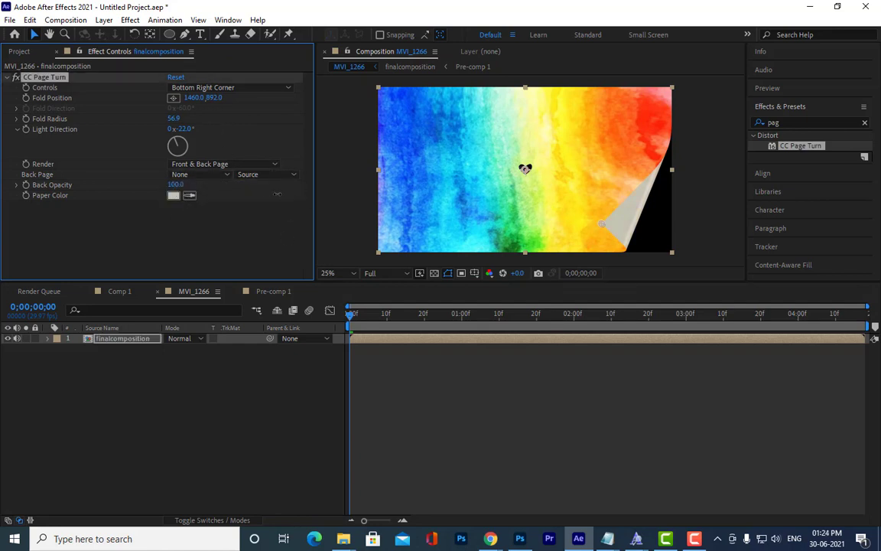
Change CC Page Turn's Paper Color to bright red and check the curled corner over the timeline, ending at the start
click(173, 196)
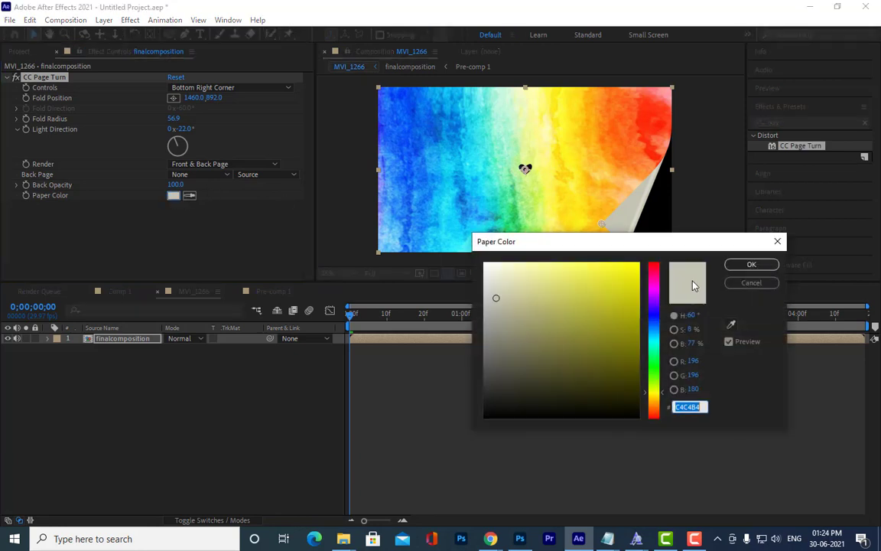
click(654, 266)
click(637, 263)
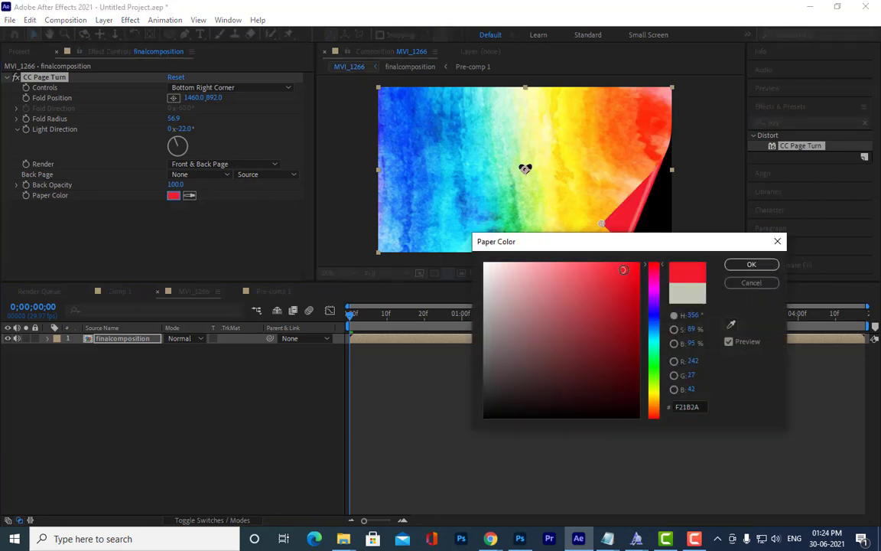
click(750, 264)
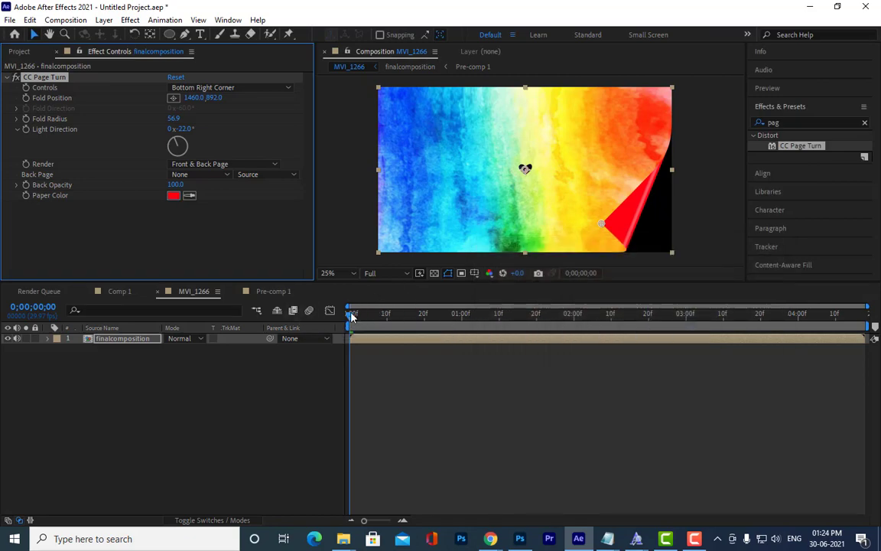
drag(352, 317, 320, 354)
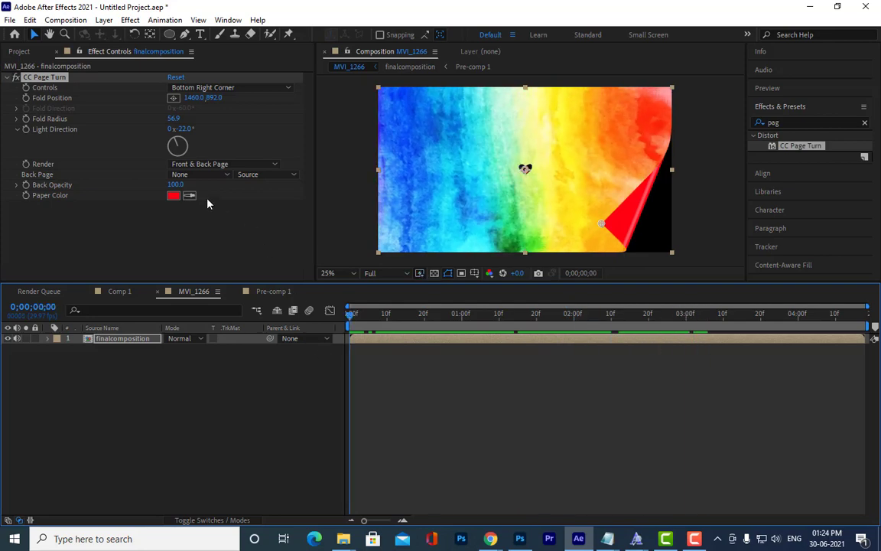
Adjust CC Page Turn's Fold Position to 1470, 948, its Light Direction to -24° and its Fold Radius to 52.3
drag(197, 102, 228, 119)
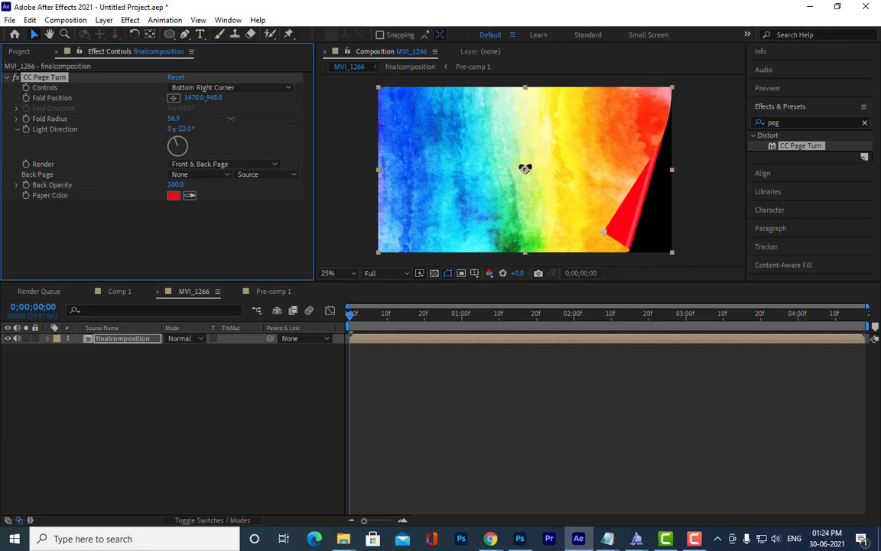
mouse_move(178, 145)
mouse_down()
mouse_move(192, 148)
mouse_move(177, 145)
mouse_up()
drag(196, 123, 150, 126)
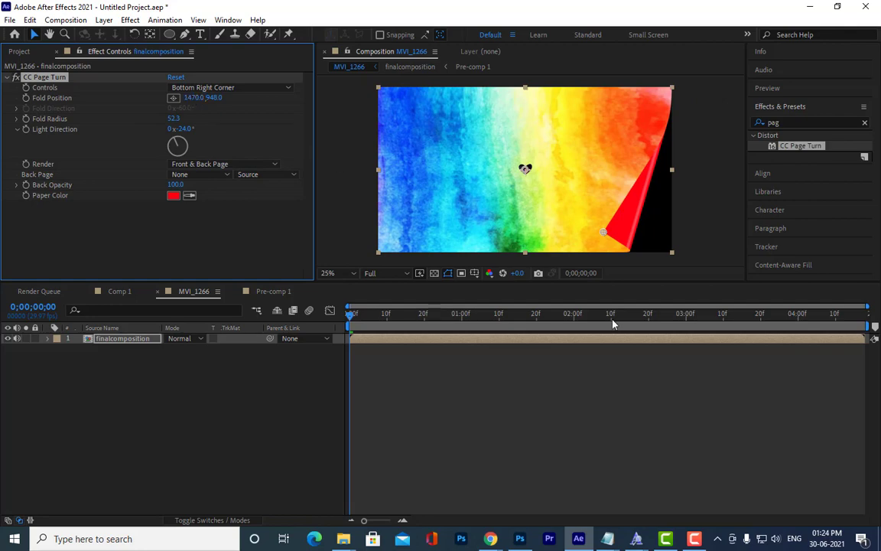
Keyframe Fold Position at 0;00;03;00, and set it to -2304, 1296 at 0;00;04;17 so the page turns away completely
drag(598, 319, 686, 329)
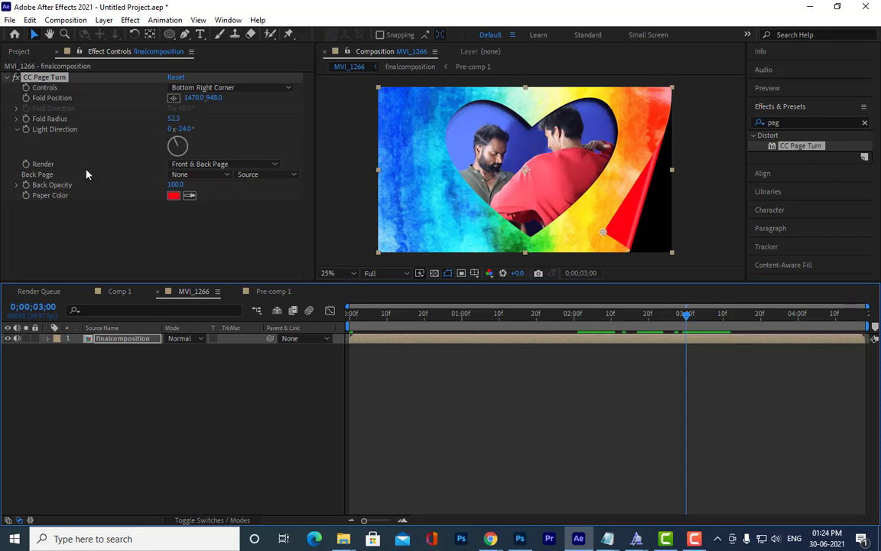
click(26, 98)
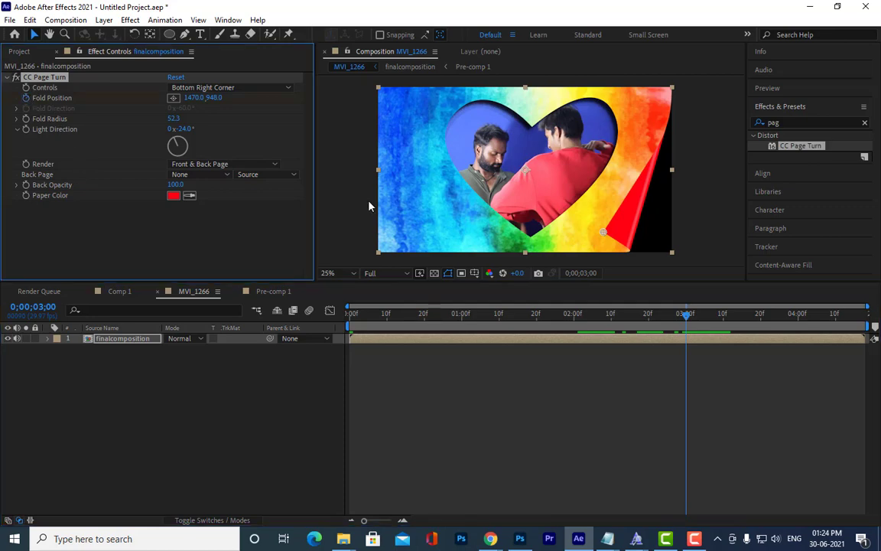
click(863, 315)
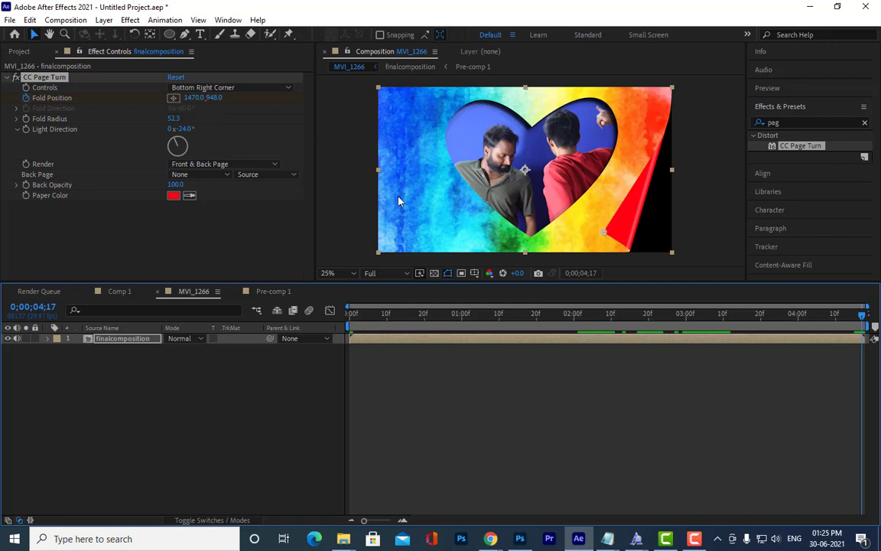
click(175, 100)
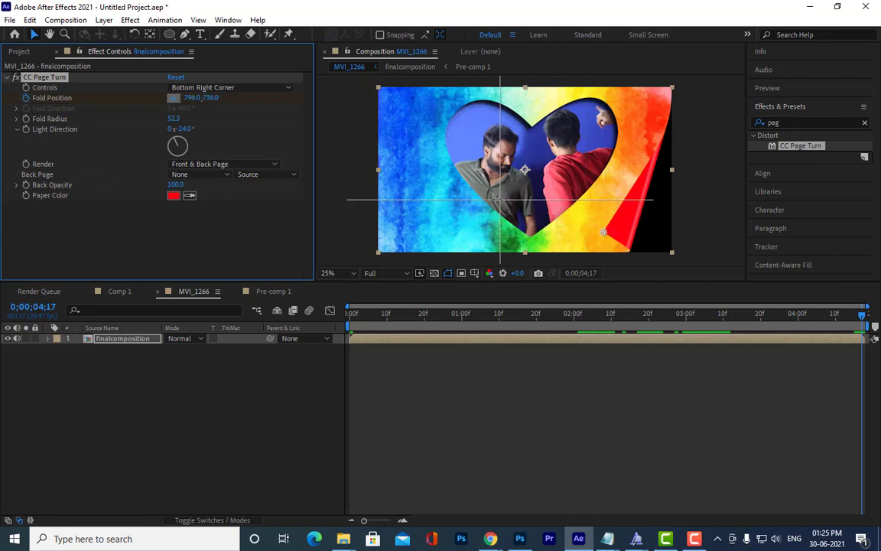
click(430, 177)
drag(430, 180, 25, 289)
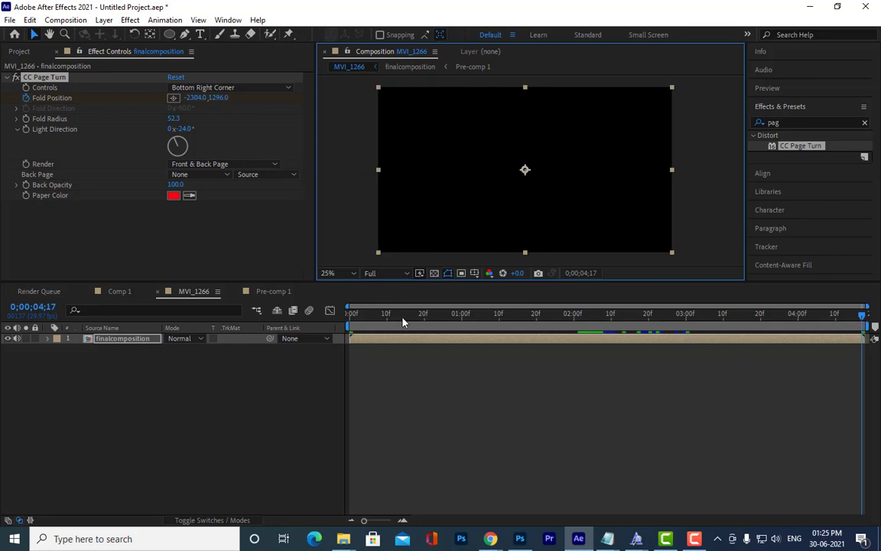
Preview the page-turn animation from the start of the composition
drag(403, 317, 346, 318)
click(516, 399)
key(space)
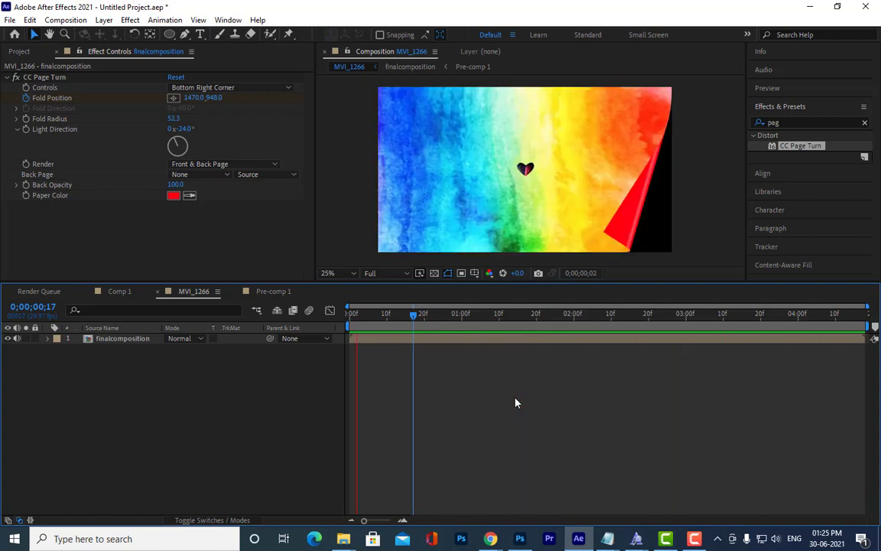
key(space)
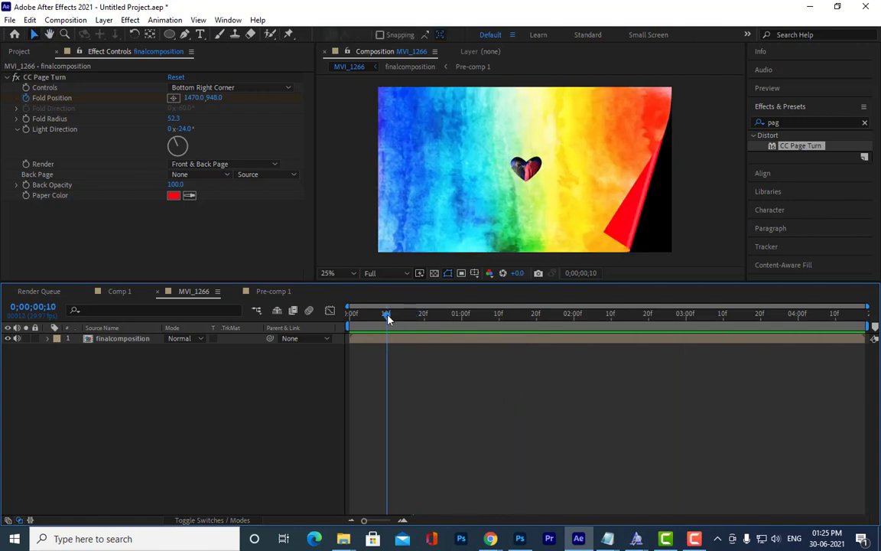
drag(387, 318, 325, 364)
key(space)
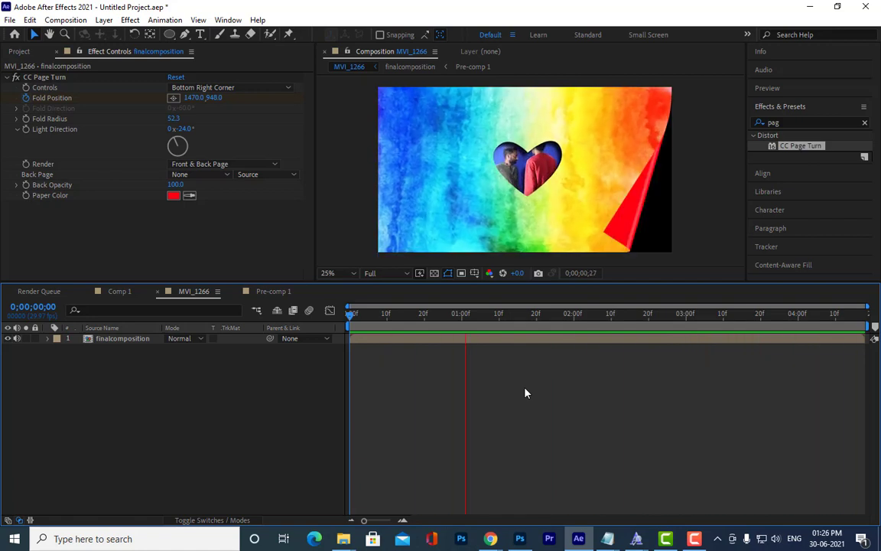
key(space)
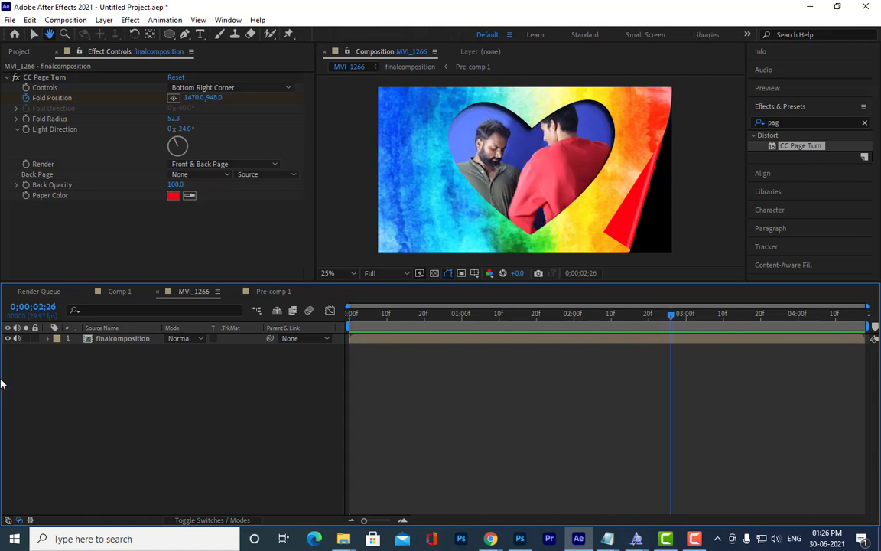
Reveal the finalcomposition layer's keyframes and delete both Fold Position keyframes
click(124, 338)
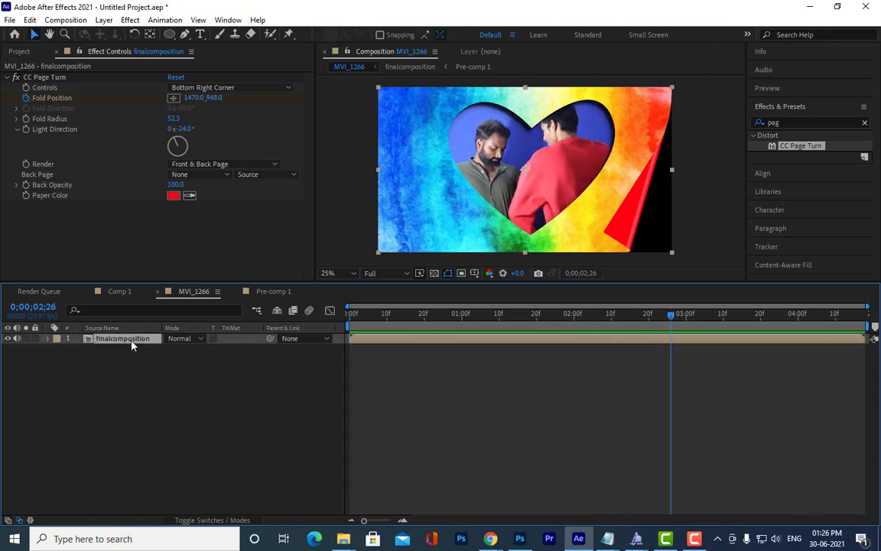
key(u)
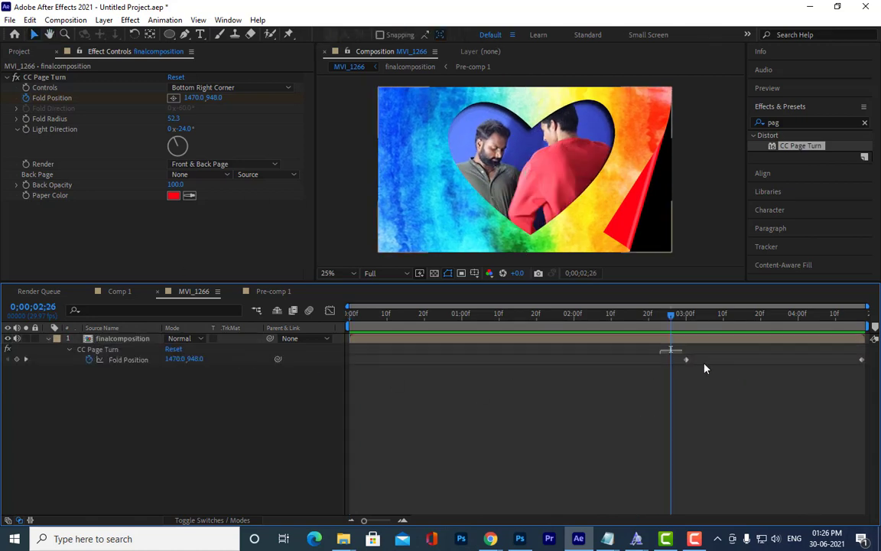
drag(660, 351, 860, 380)
key(Delete)
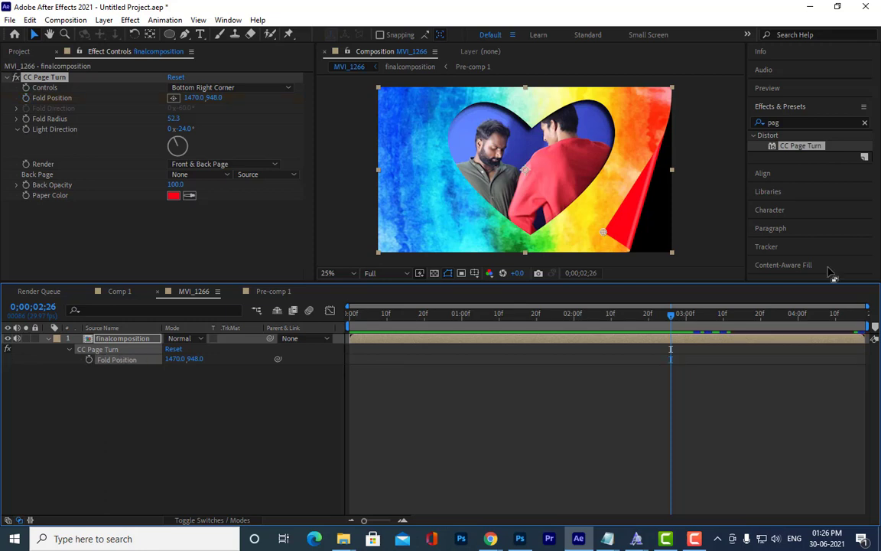
Move the Fold Position just outside the frame's lower-right corner, to 1991, 1125, so the page lies flat
drag(671, 318, 678, 317)
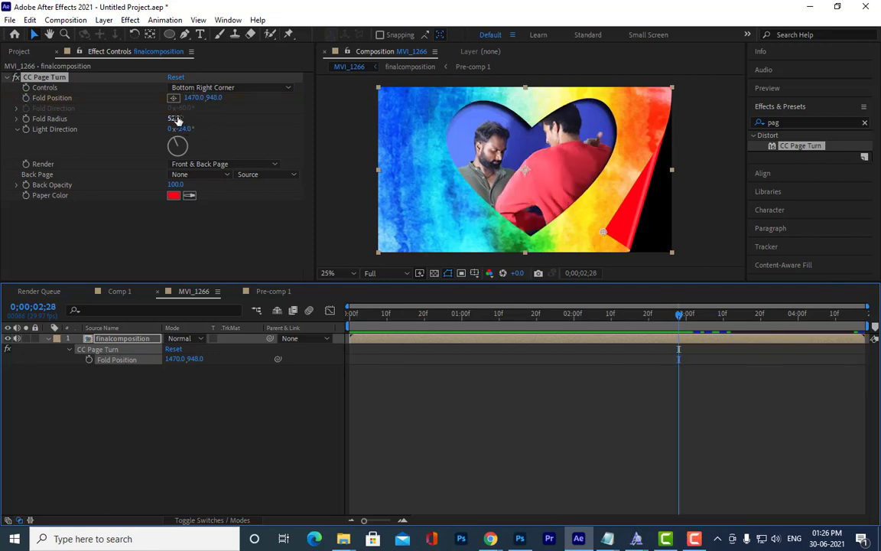
drag(202, 98, 264, 121)
drag(218, 98, 120, 20)
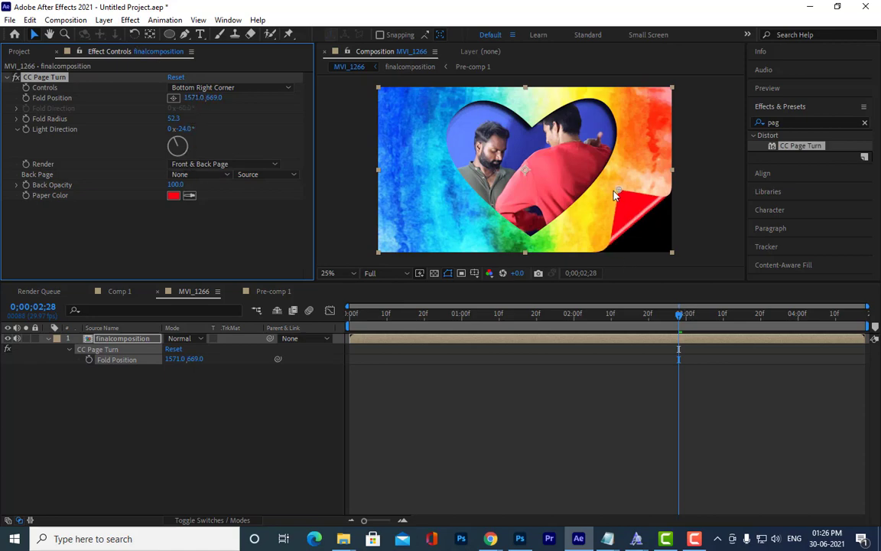
drag(614, 192, 683, 264)
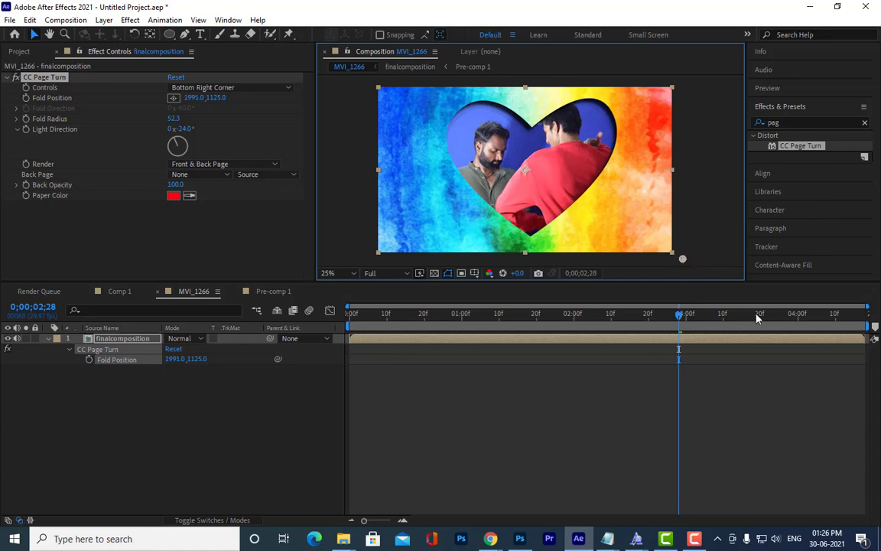
Keyframe Fold Position at 0;00;01;29, and set it to -2473, 445 at 0;00;04;10 so the page turns away completely
drag(680, 314, 571, 321)
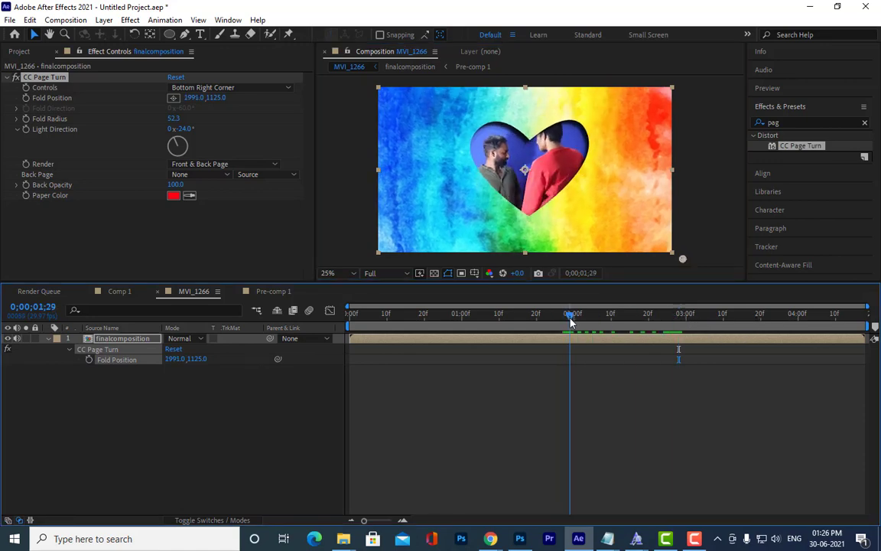
click(26, 99)
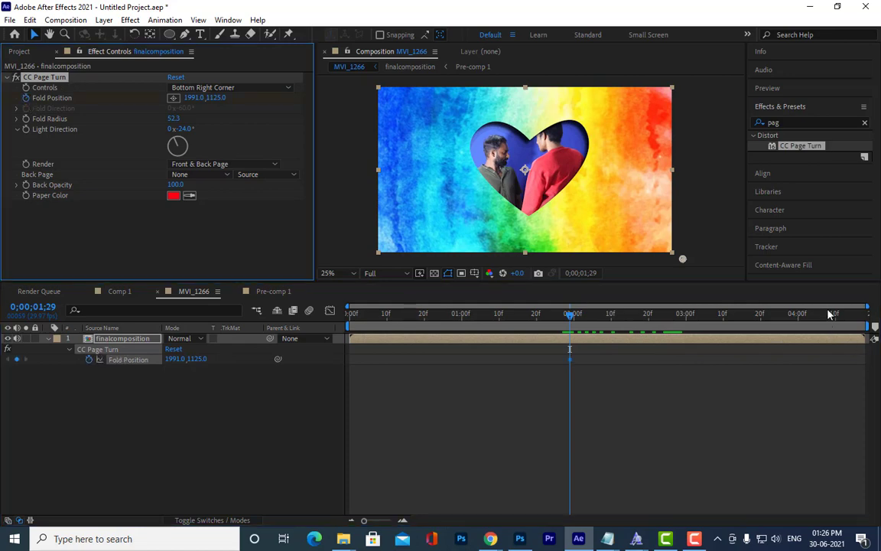
click(835, 315)
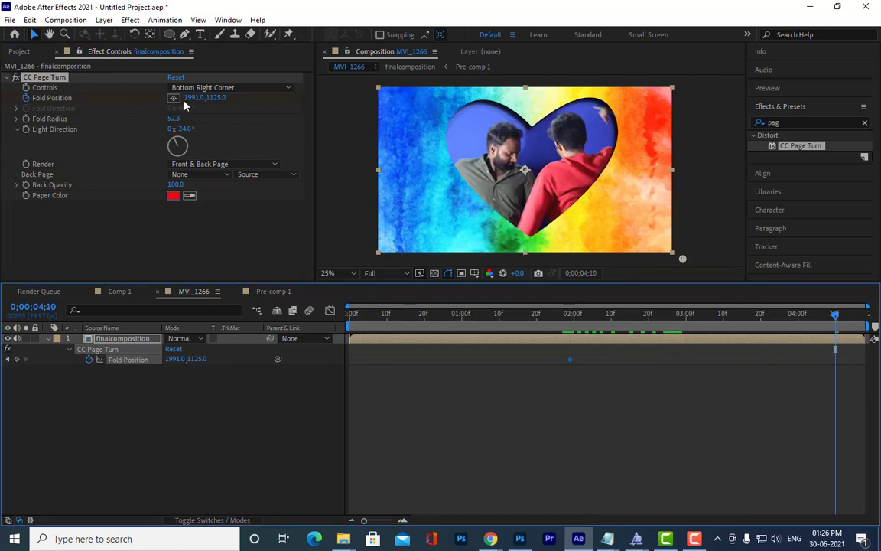
drag(683, 261, 21, 149)
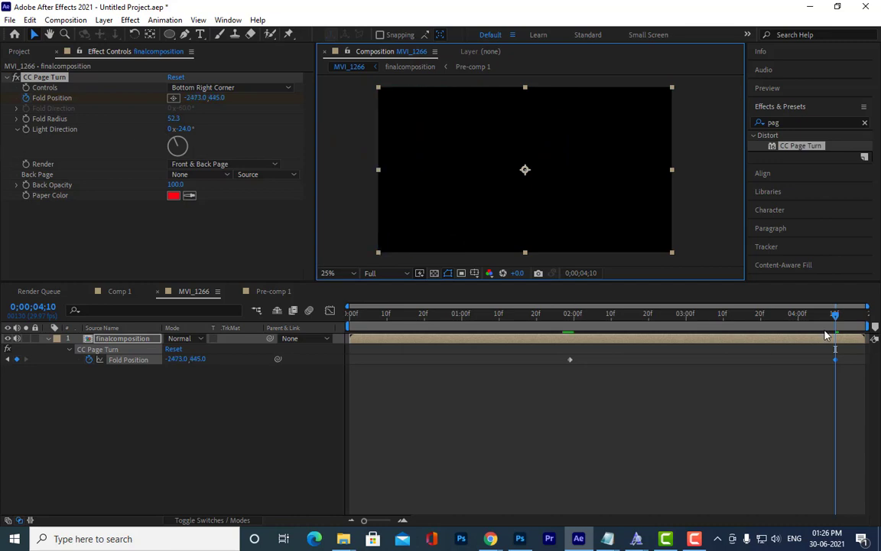
Play the new page-turn animation from the start of the composition
drag(586, 315, 347, 389)
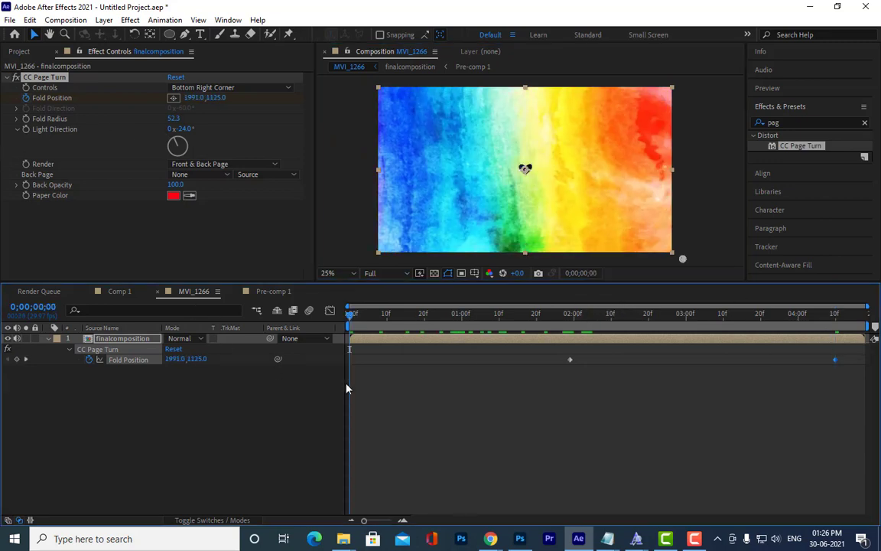
key(space)
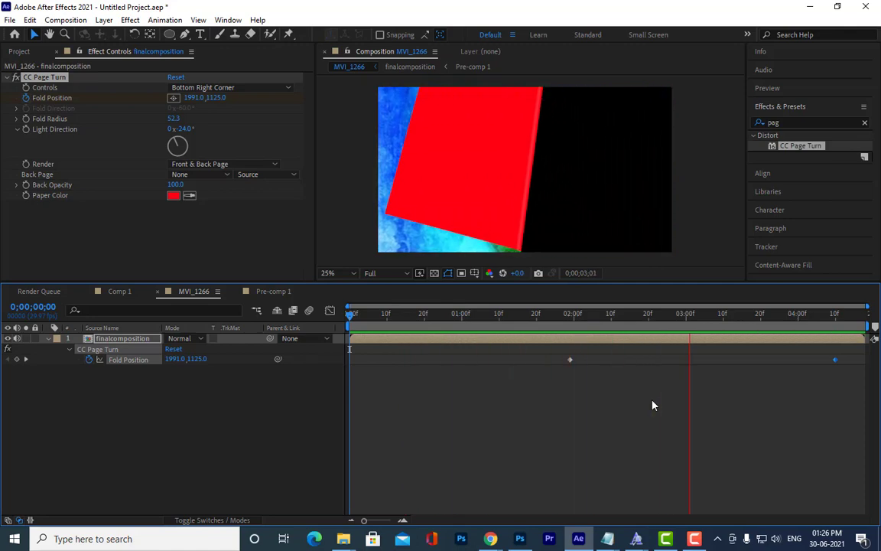
Move the first Fold Position keyframe to just before 0;00;04;00 and check the fold at 0;00;04;00
click(569, 359)
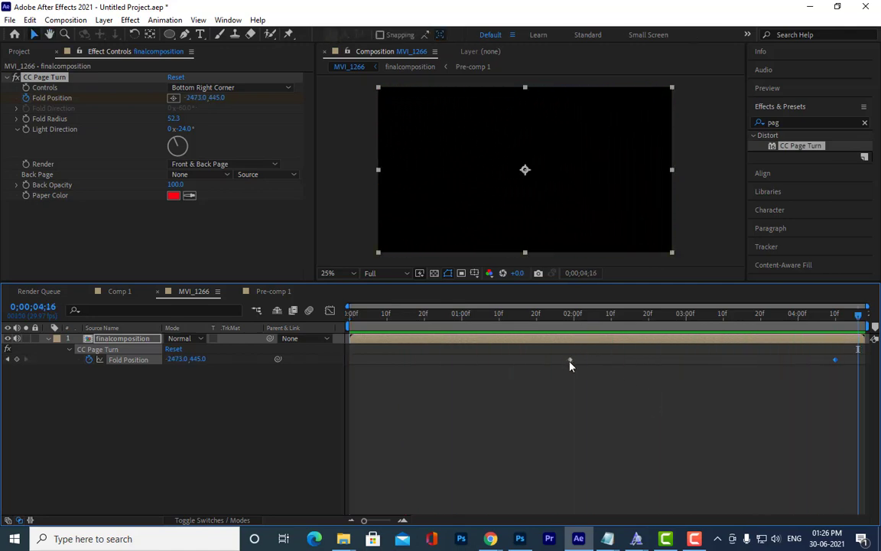
drag(570, 360, 791, 360)
drag(784, 316, 799, 328)
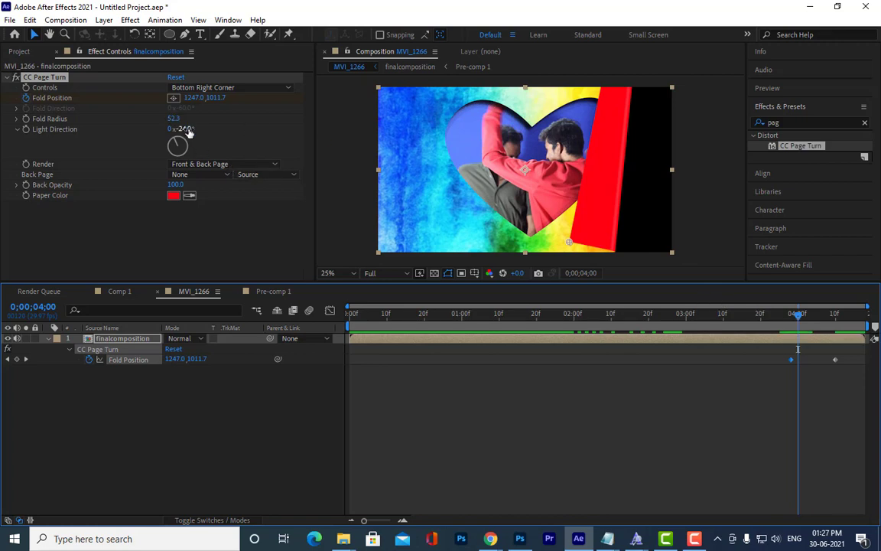
Set the Fold Radius to 63.6, the Light Direction to -25°, and the page-turn Controls to Top Left Corner
mouse_move(176, 119)
mouse_down()
mouse_move(269, 142)
mouse_move(191, 137)
mouse_move(197, 141)
mouse_up()
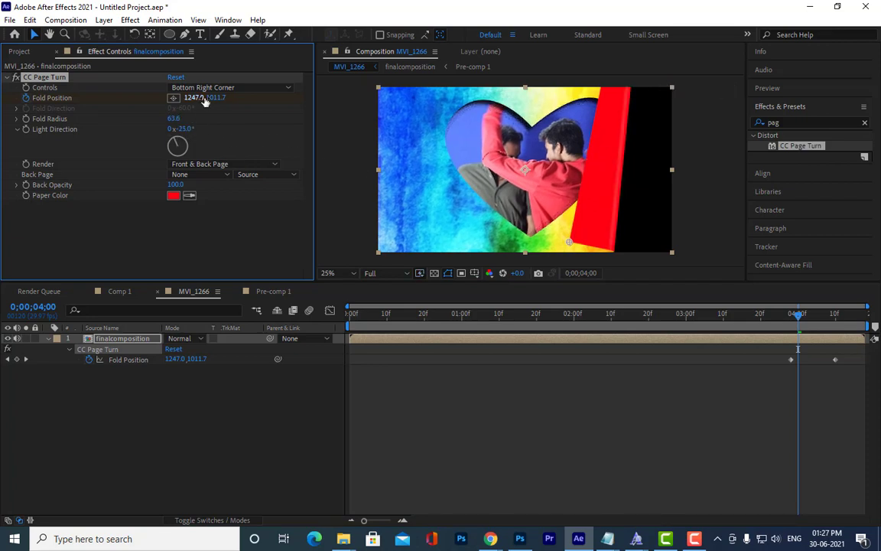
click(229, 87)
click(237, 119)
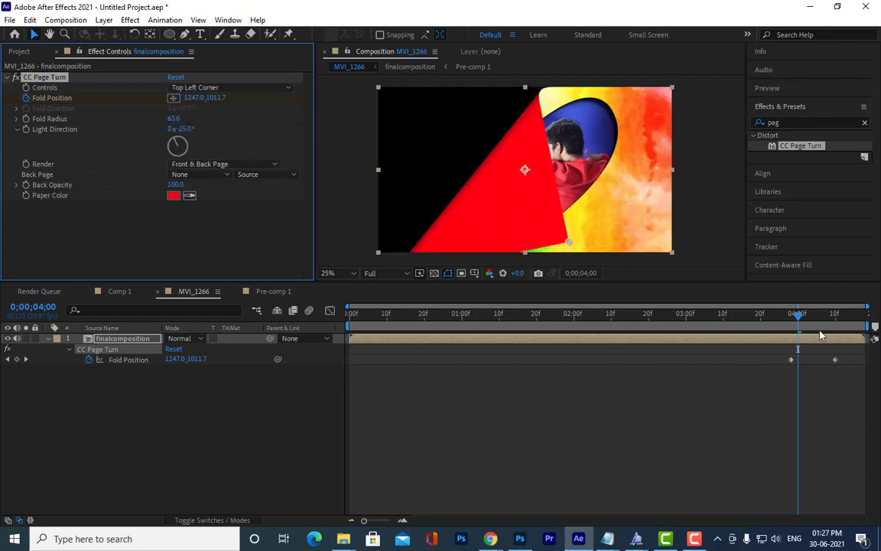
Delete both Fold Position keyframes from the finalcomposition layer
drag(798, 317, 860, 380)
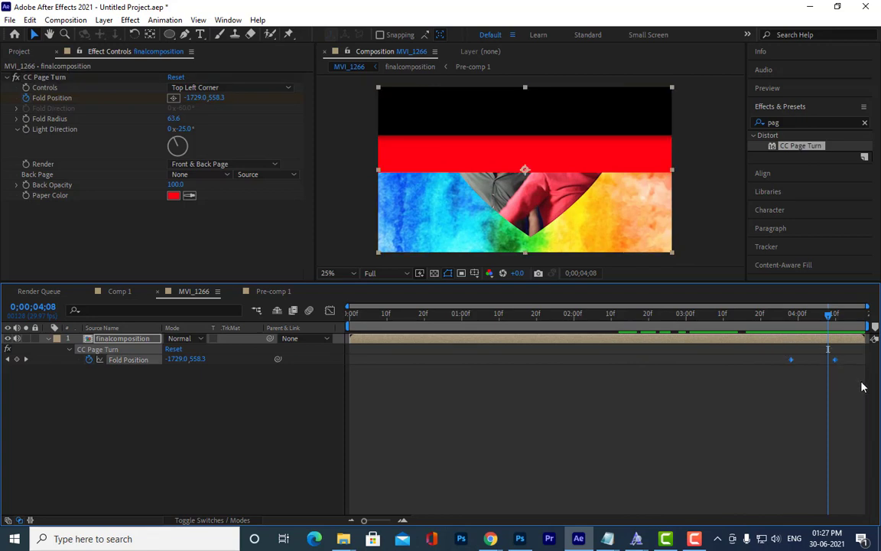
key(Delete)
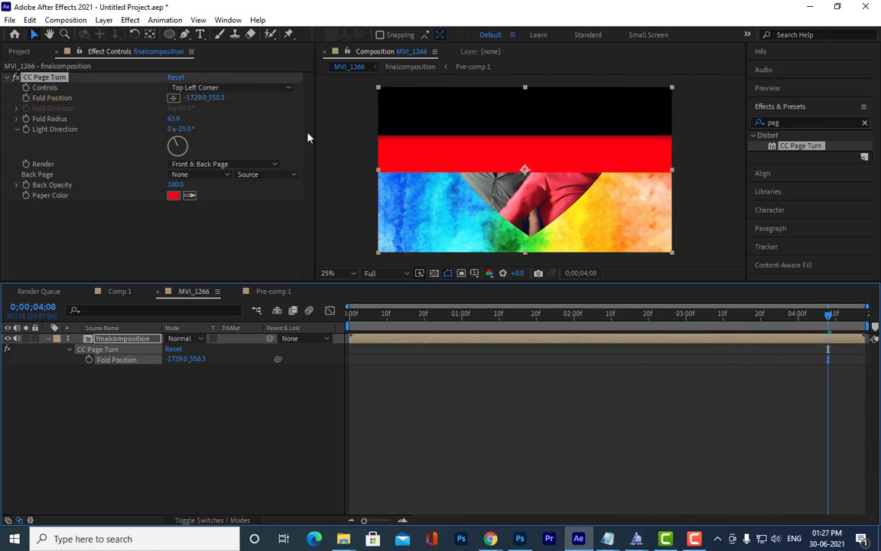
drag(826, 318, 730, 315)
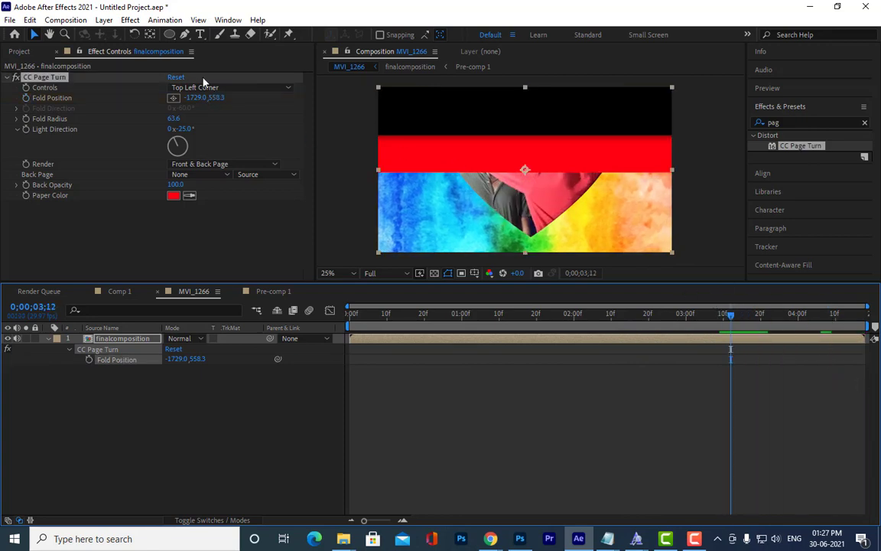
Change the page-turn Controls to Top Right Corner
mouse_move(525, 173)
mouse_down()
mouse_move(472, 145)
mouse_move(524, 168)
mouse_up()
key(ctrl+z)
click(174, 98)
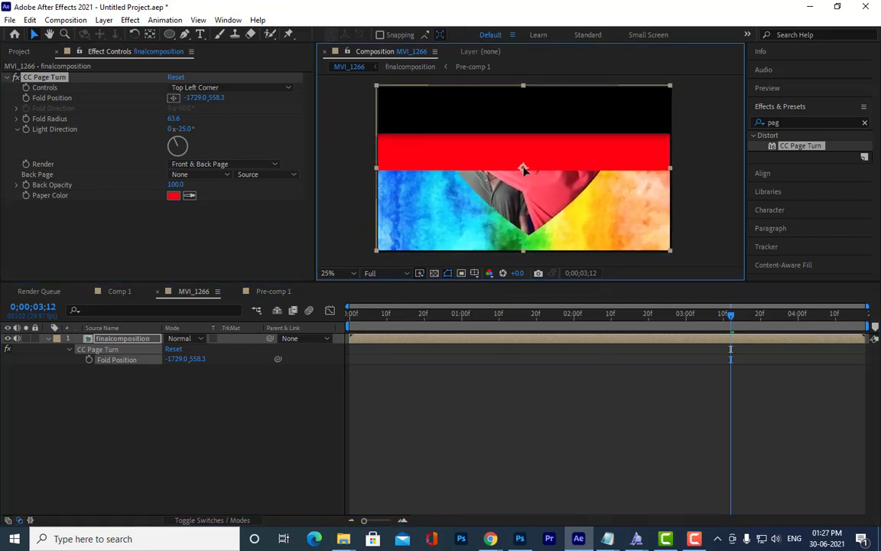
click(215, 89)
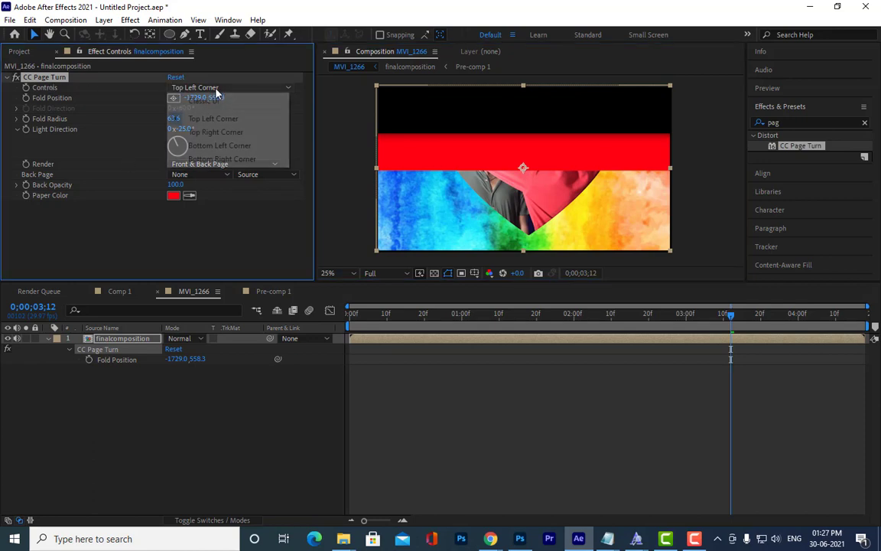
click(216, 133)
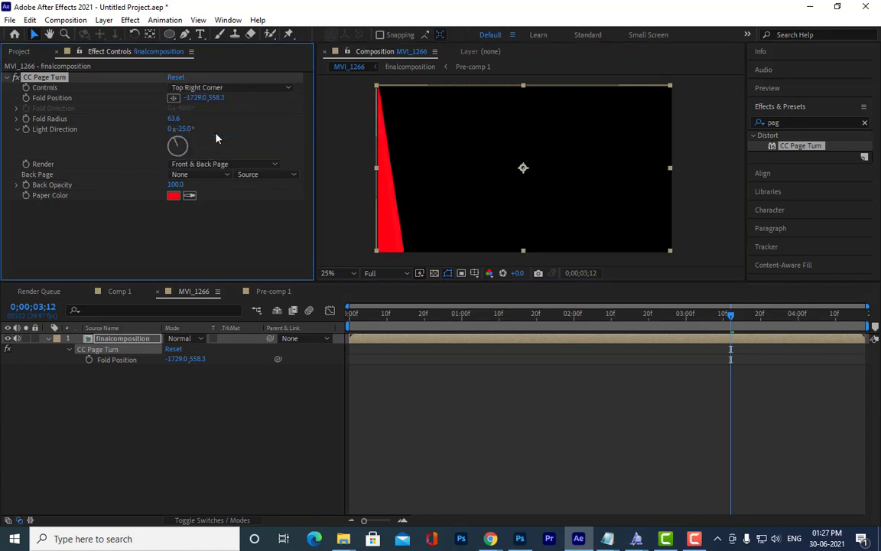
Bring the Fold Position back into the frame at 0;00;01;26 and move it near the upper-right corner, to 1844, 88
drag(733, 316, 559, 315)
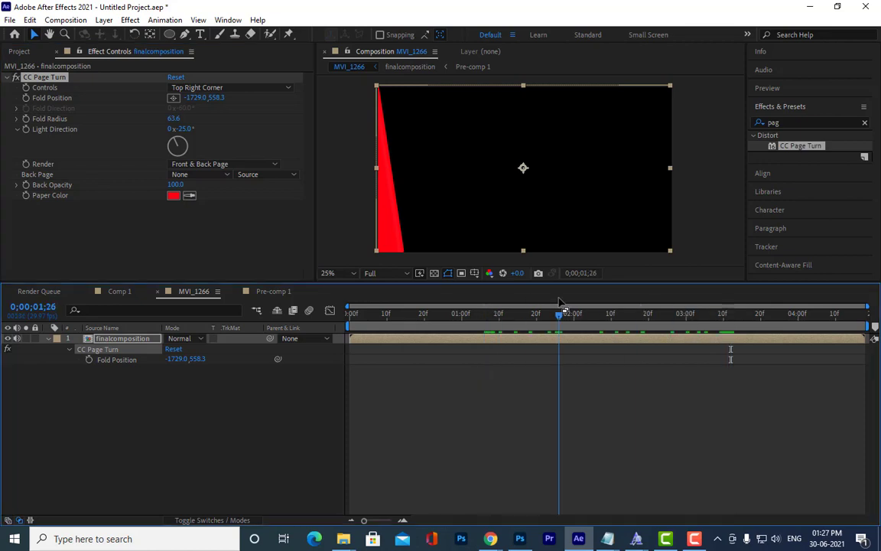
click(175, 100)
click(174, 98)
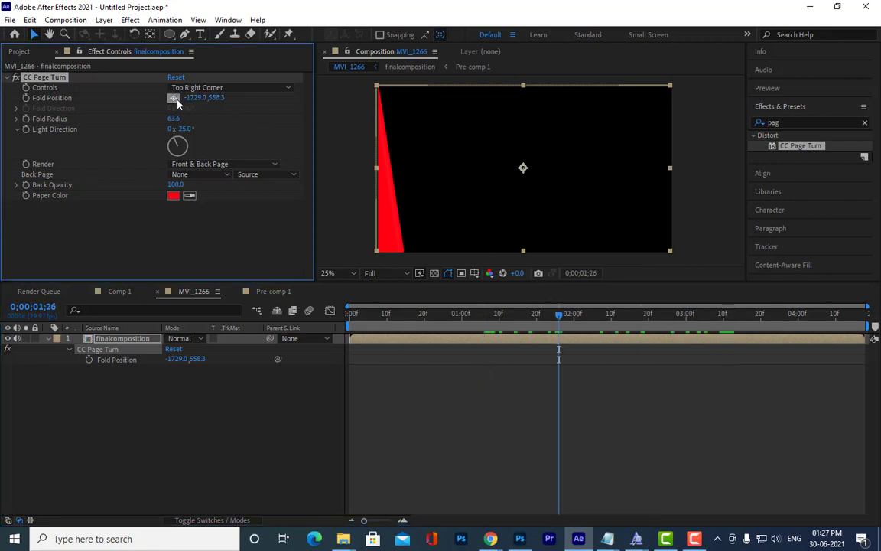
click(580, 167)
drag(581, 170, 662, 97)
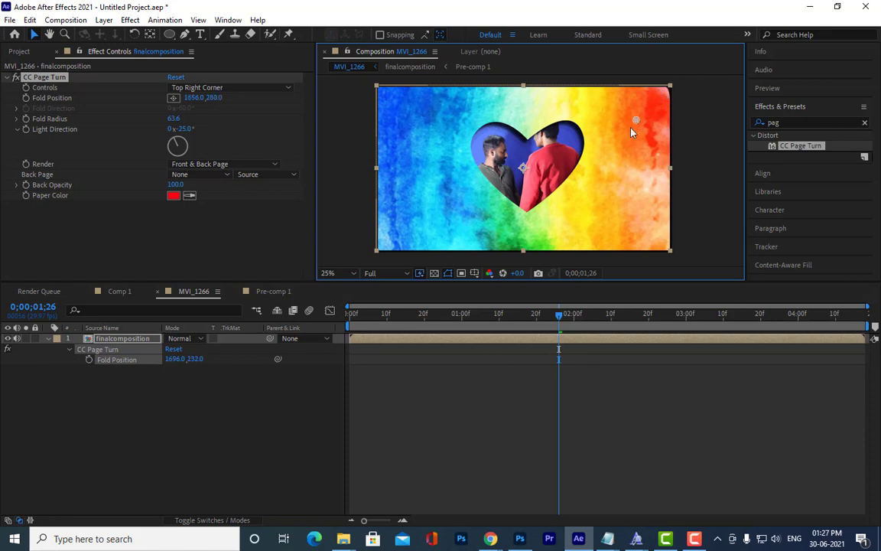
drag(631, 133, 661, 103)
Set the Fold Radius to 25.7 and pull the Fold Position inward to 1556, 392
drag(175, 118, 136, 125)
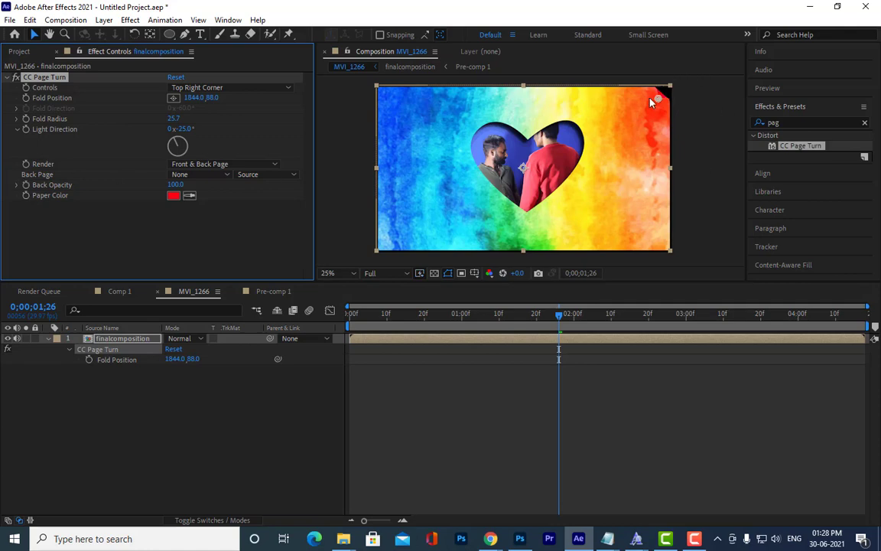
drag(659, 102, 614, 146)
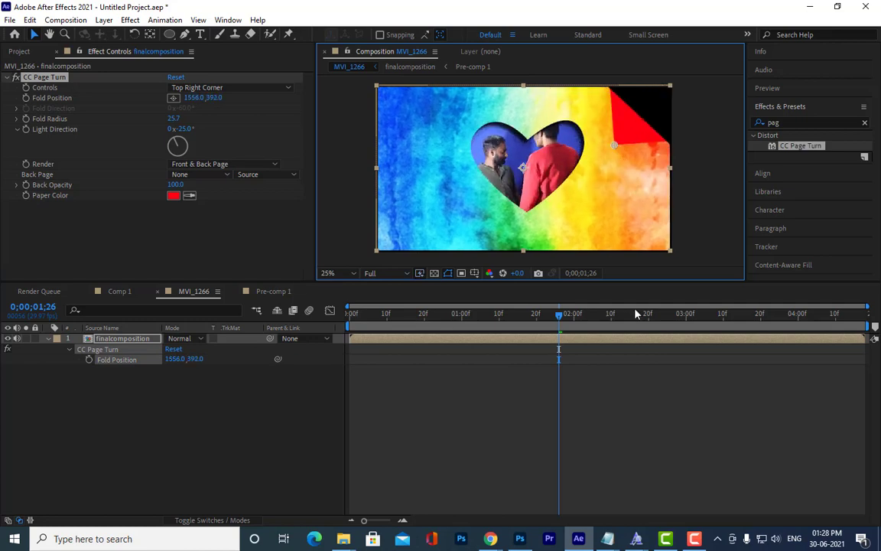
Keyframe Fold Position at 1856, 60 at 0;00;02;00, and set it to -1864, 3040 at 0;00;04;00
drag(560, 318, 575, 320)
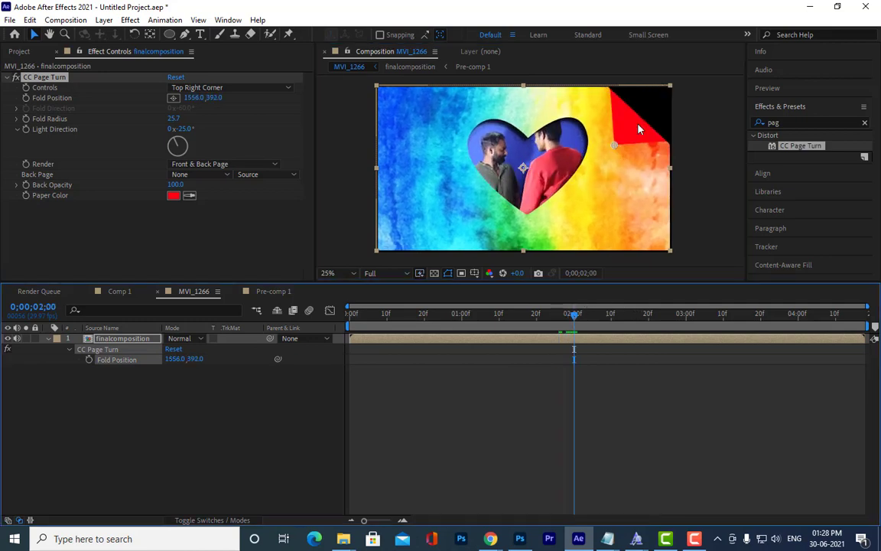
drag(616, 148, 667, 96)
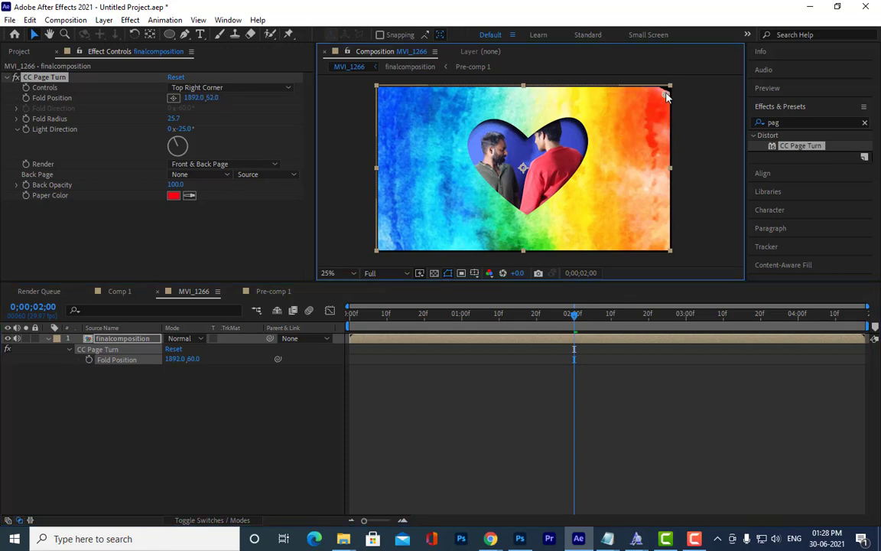
click(26, 99)
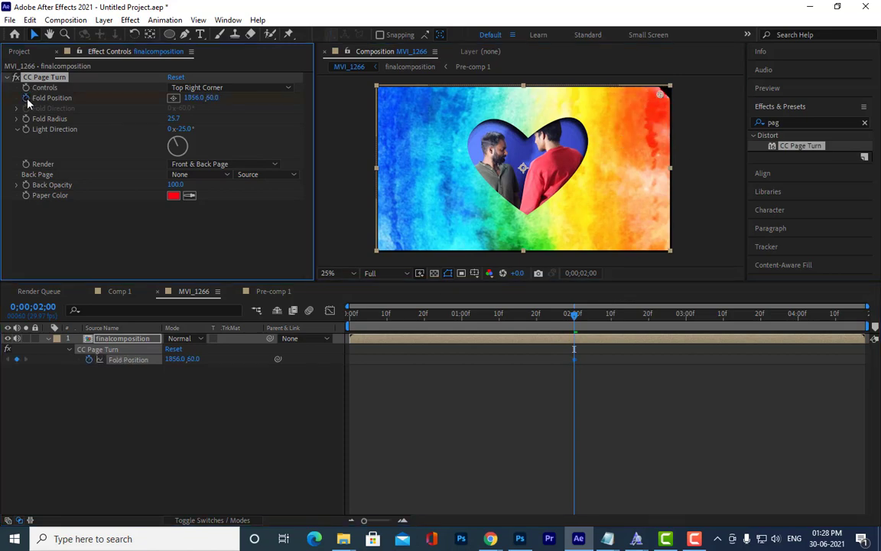
click(797, 315)
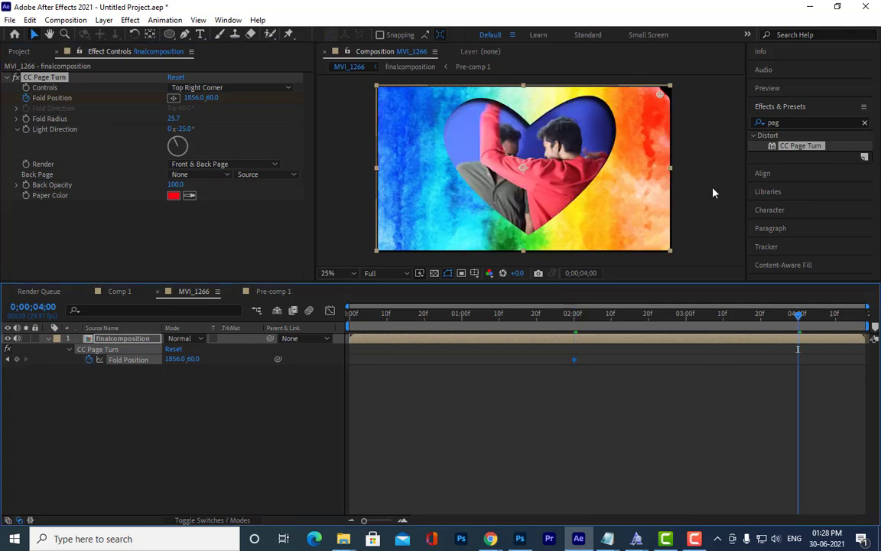
drag(663, 103, 96, 546)
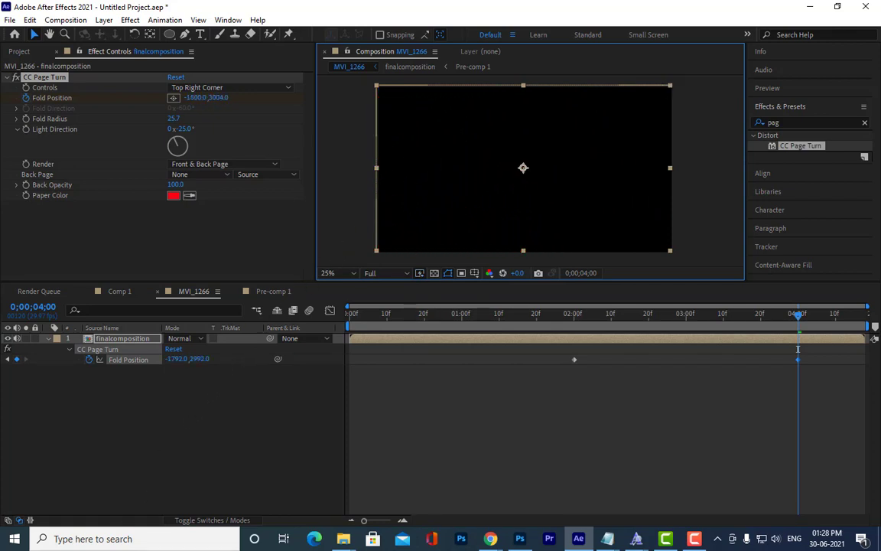
Preview the top-right page turn from 0;00;02;00
click(575, 322)
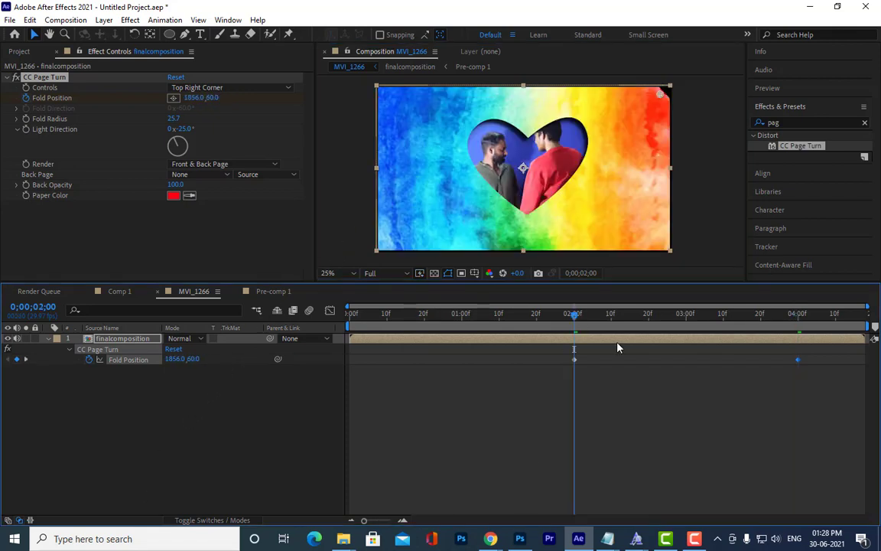
key(space)
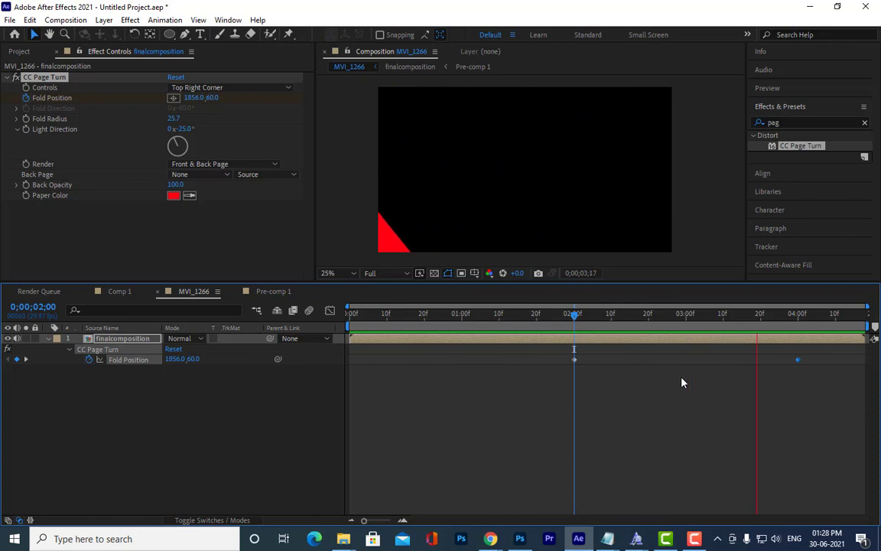
key(space)
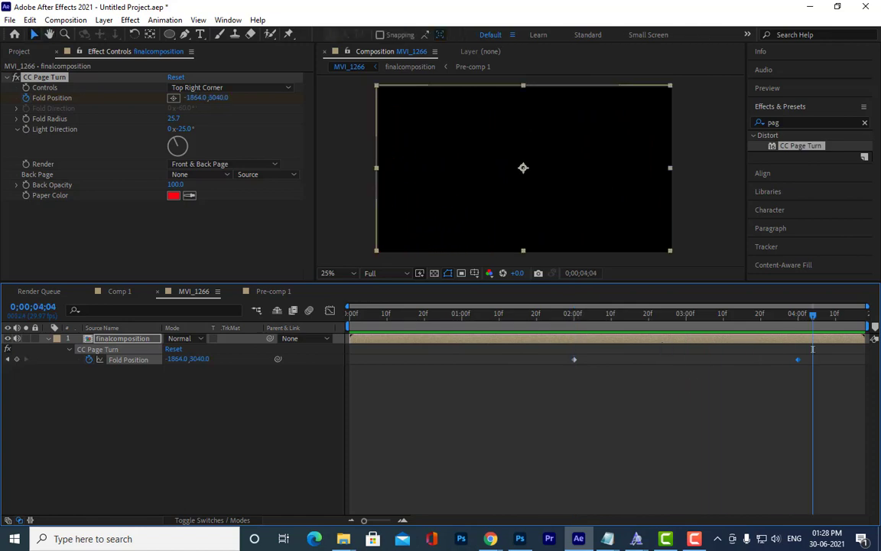
Set the MVI_1266 composition's duration to 0;00;10;18
right_click(279, 383)
click(328, 405)
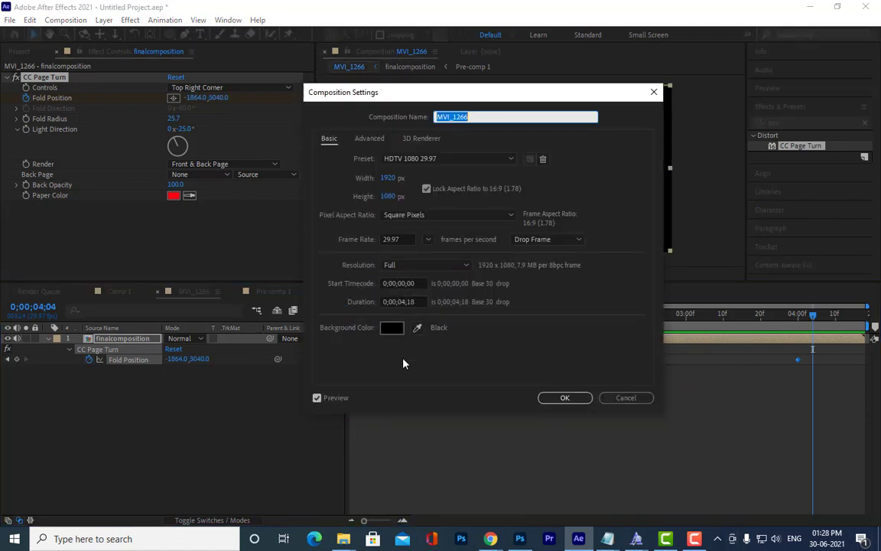
drag(467, 98, 494, 99)
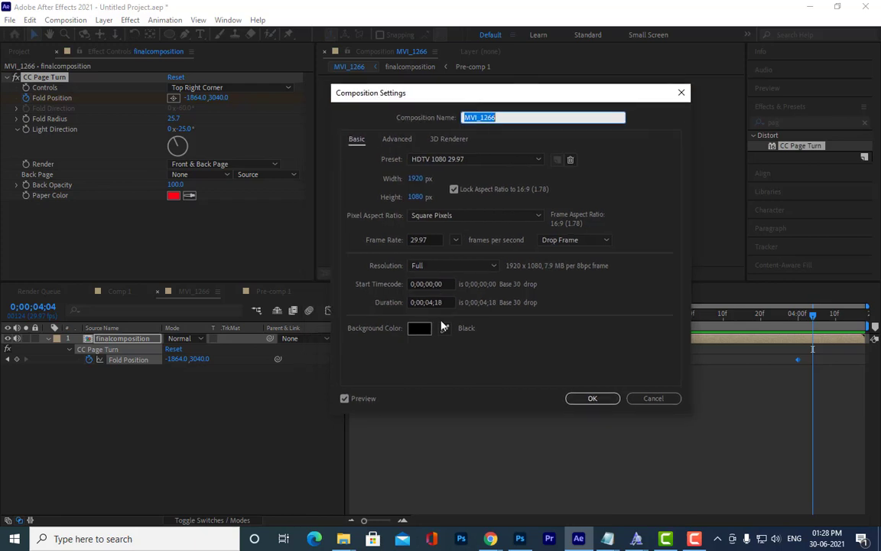
click(433, 302)
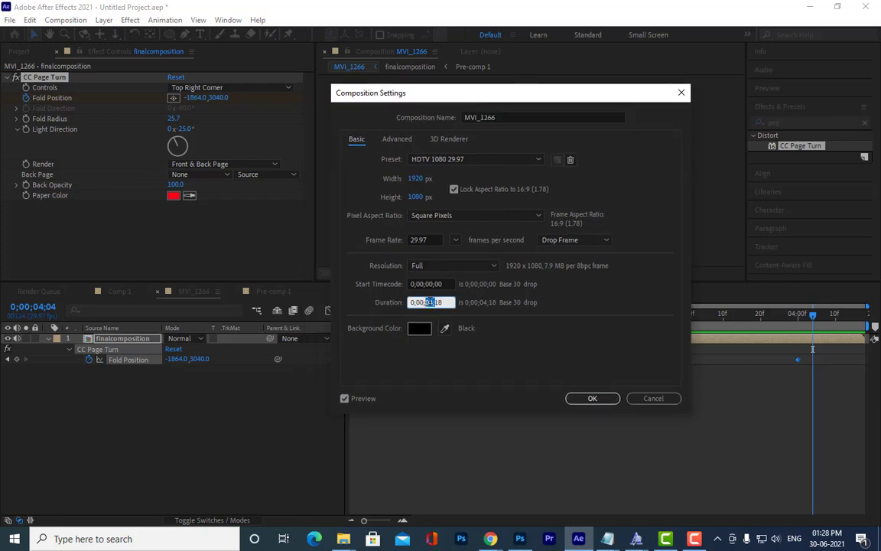
text(10)
click(450, 284)
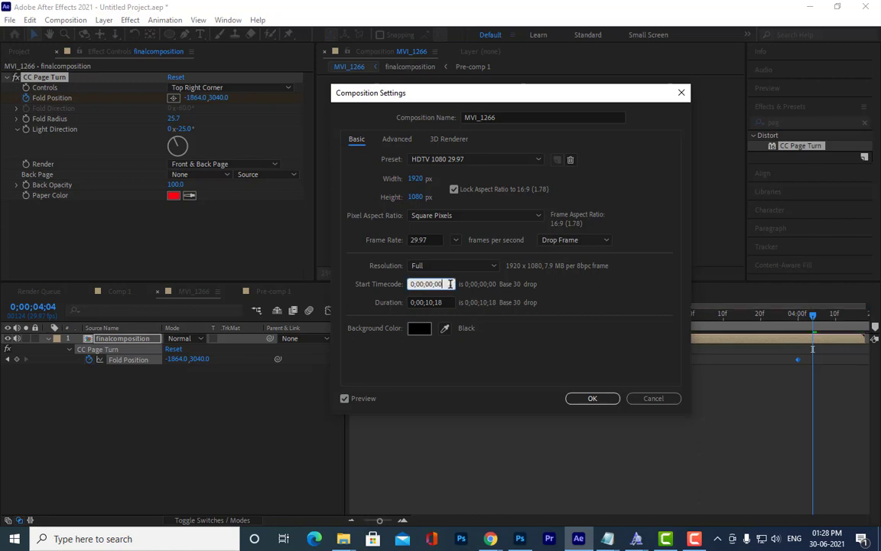
click(591, 398)
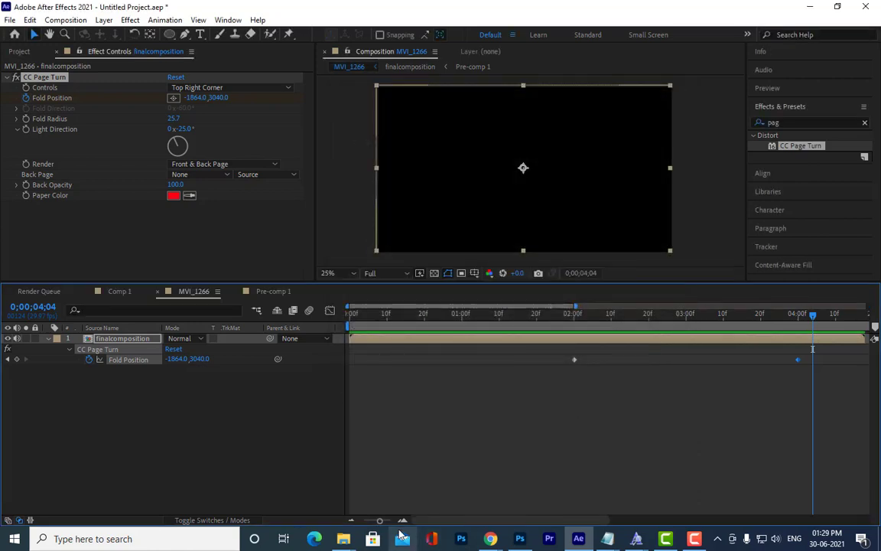
drag(379, 522, 379, 523)
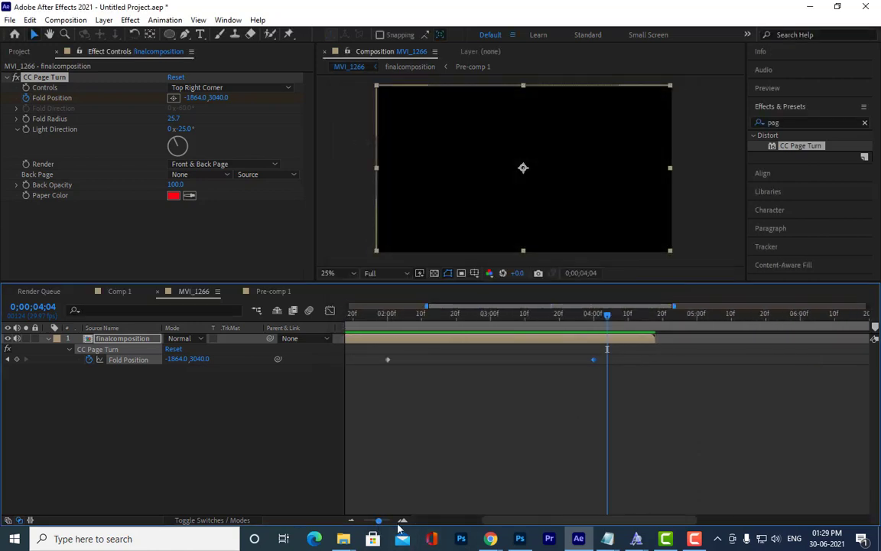
Time-stretch the finalcomposition layer with a stretch factor of 200, holding the layer in-point in place
click(491, 342)
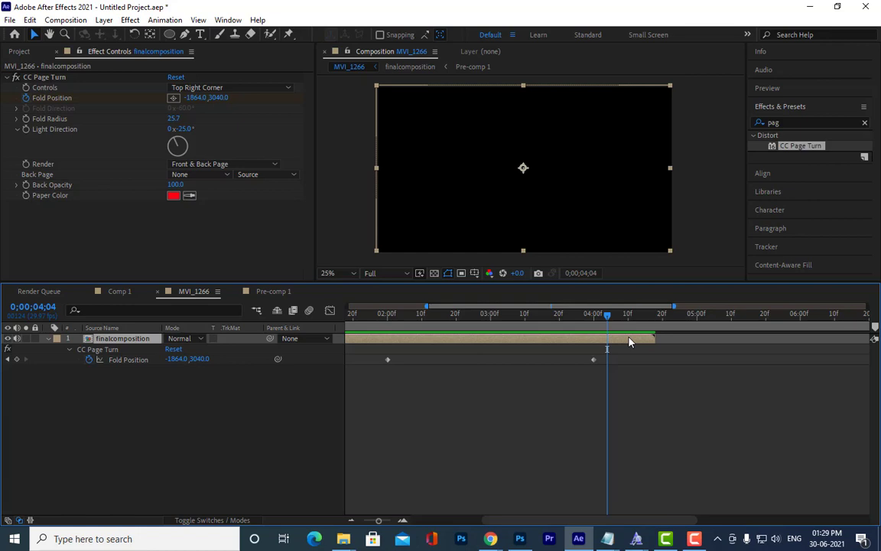
click(48, 338)
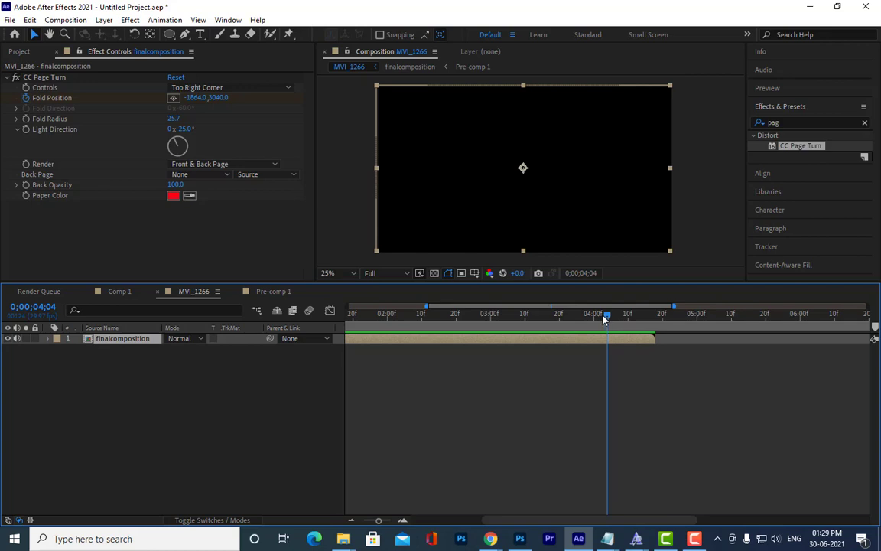
drag(607, 315, 650, 319)
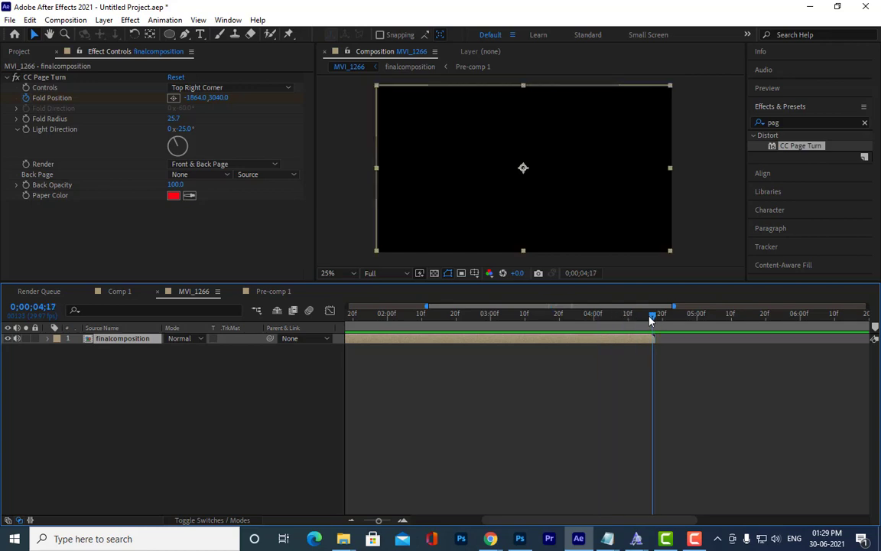
right_click(432, 347)
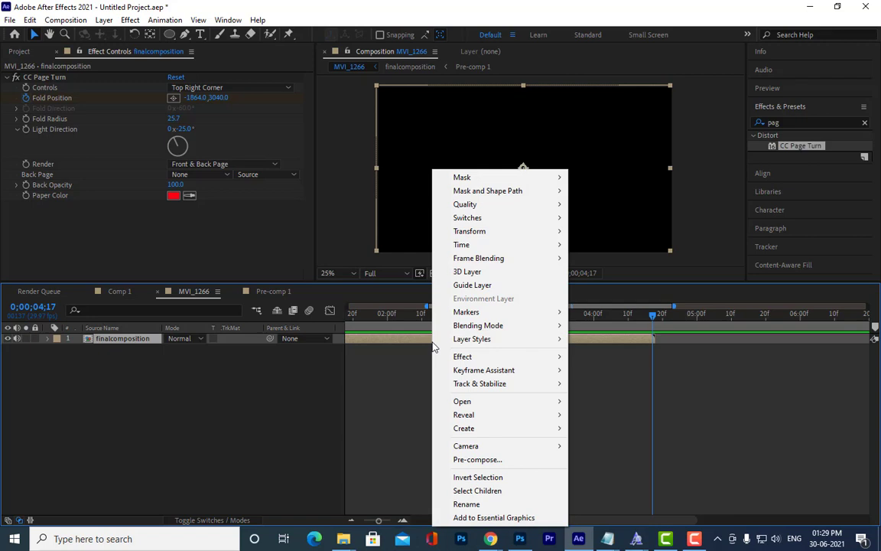
mouse_move(511, 246)
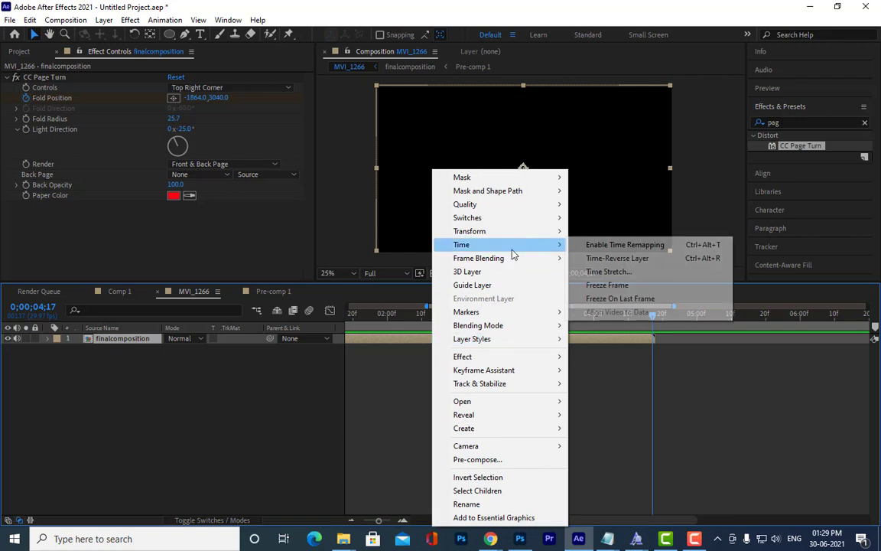
click(612, 272)
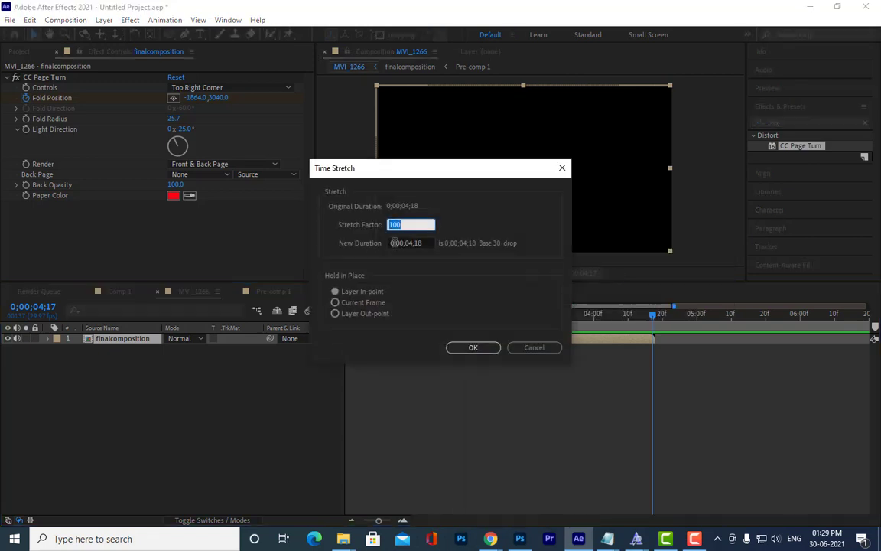
drag(348, 218, 338, 235)
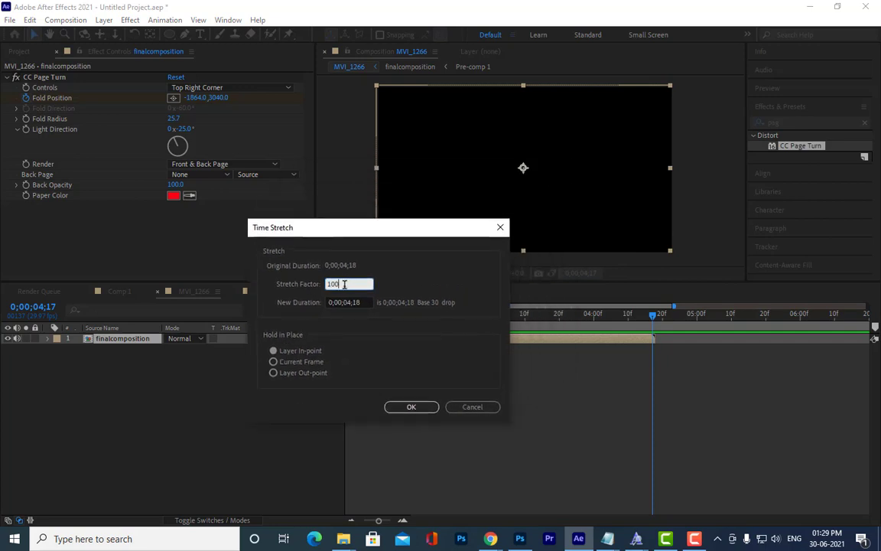
text(2)
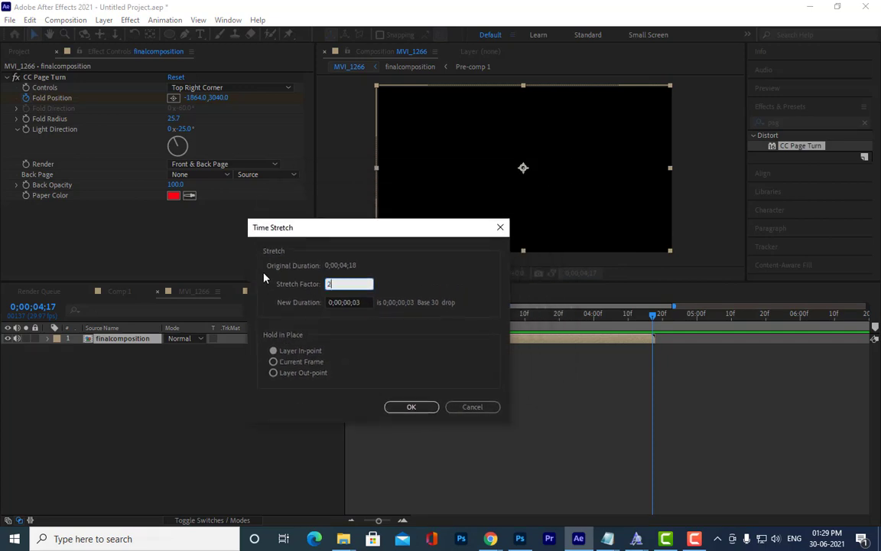
text(00)
click(408, 408)
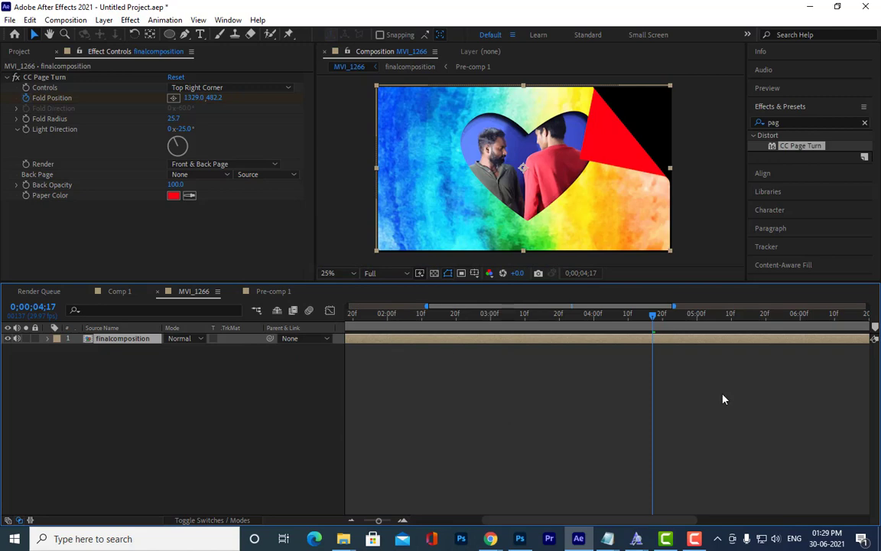
Preview the stretched heart and page-turn animation from the start of the composition
key(Home)
key(space)
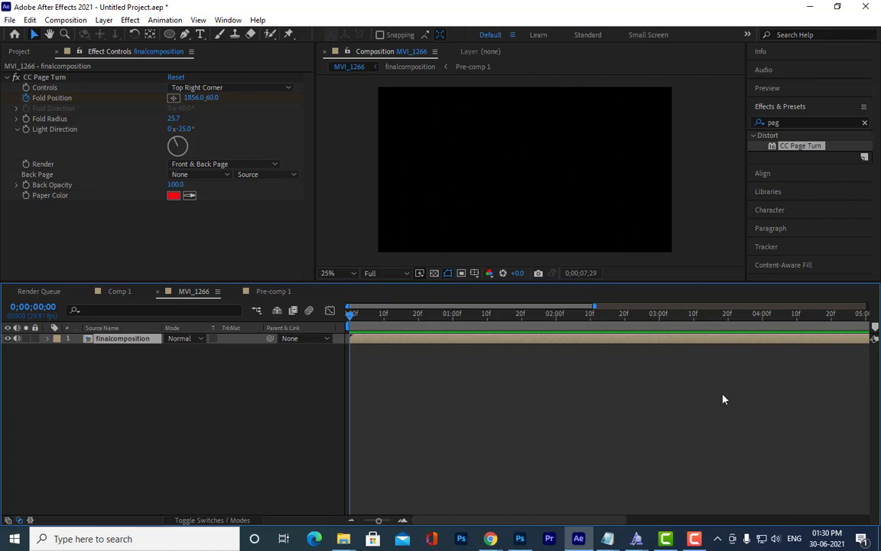
key(space)
key(space)
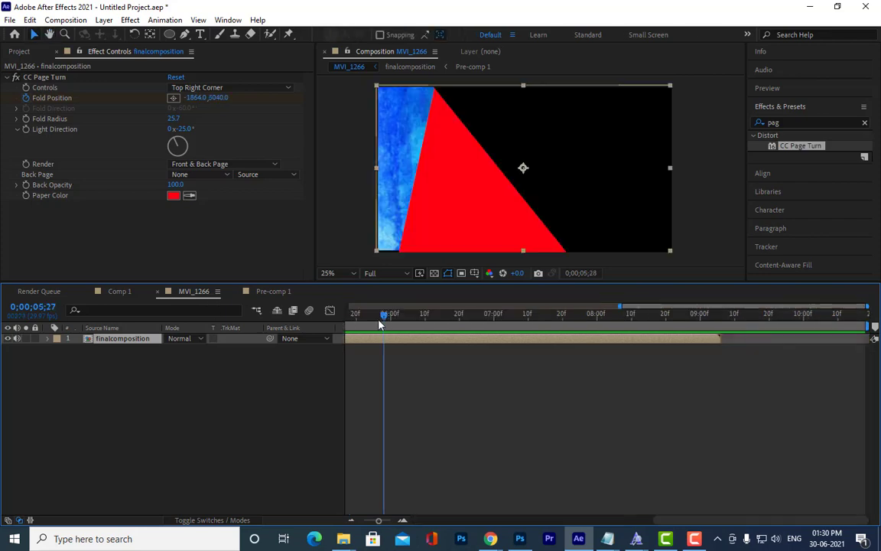
key(space)
key(space)
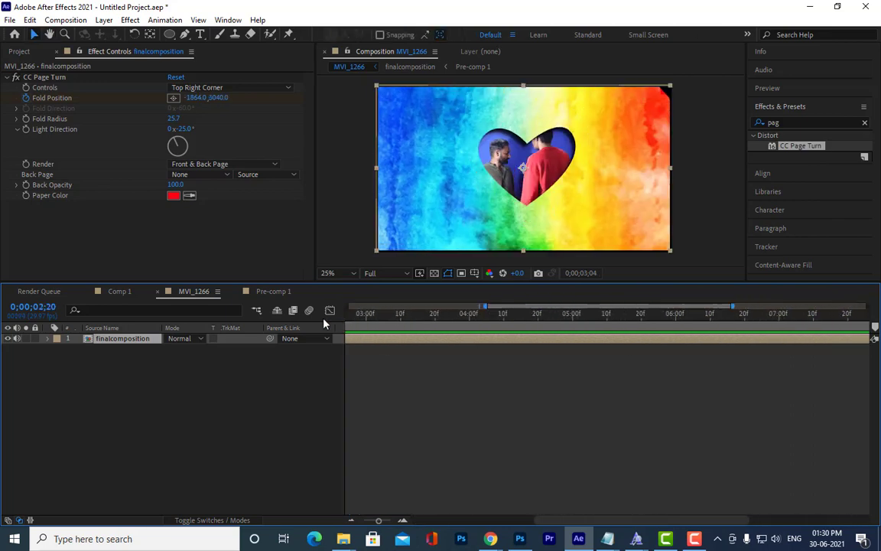
Scrub through the full composition to the layer's end at 0;00;09;03 and show the project's item list
drag(324, 319, 496, 342)
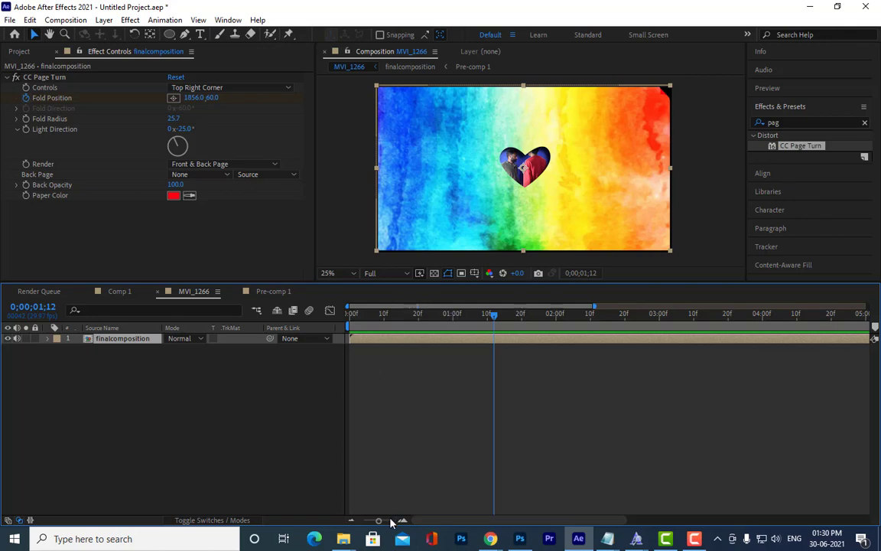
drag(379, 523, 360, 522)
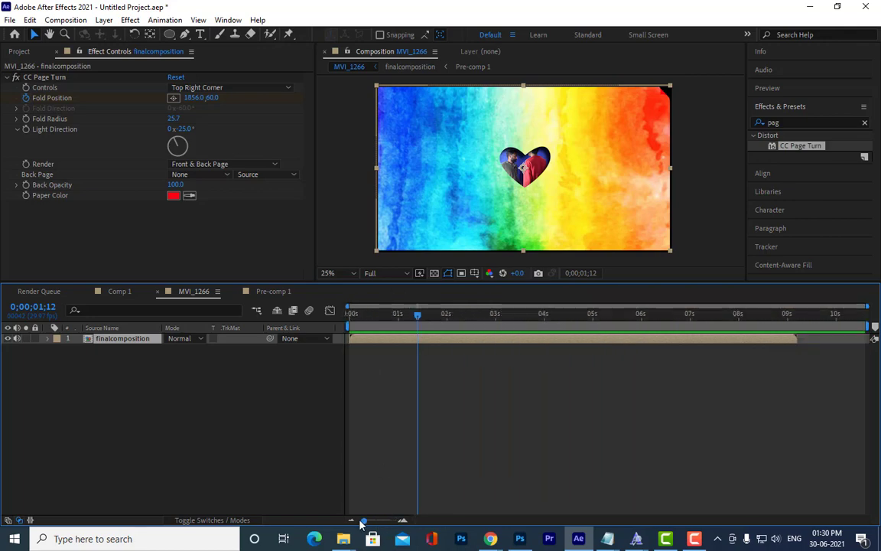
drag(419, 317, 794, 331)
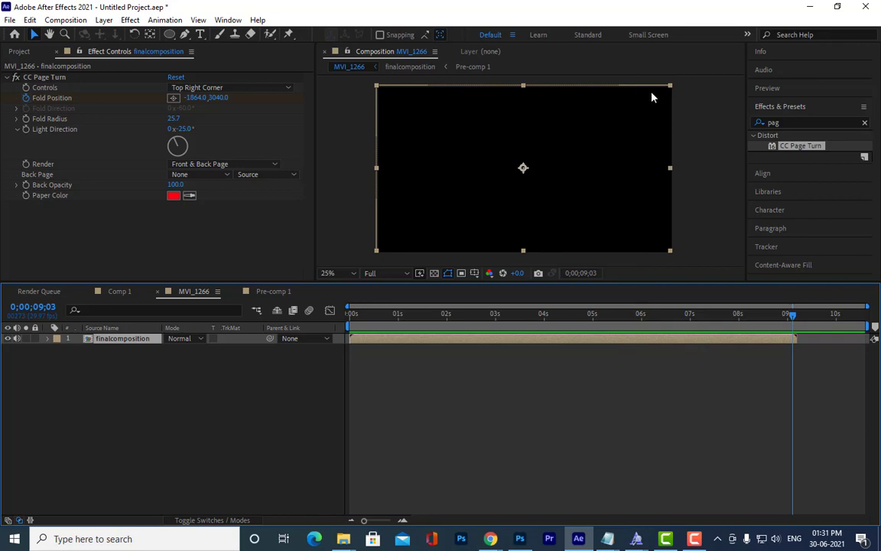
click(18, 51)
click(173, 257)
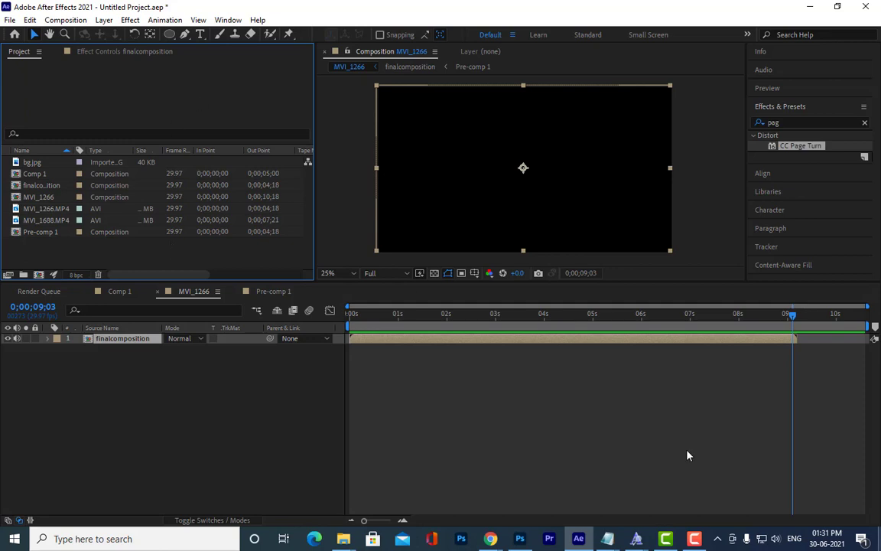
Play the composition from 0;00;00;00, then check the page turn through to the finalcomposition layer's end
drag(372, 317, 332, 321)
key(space)
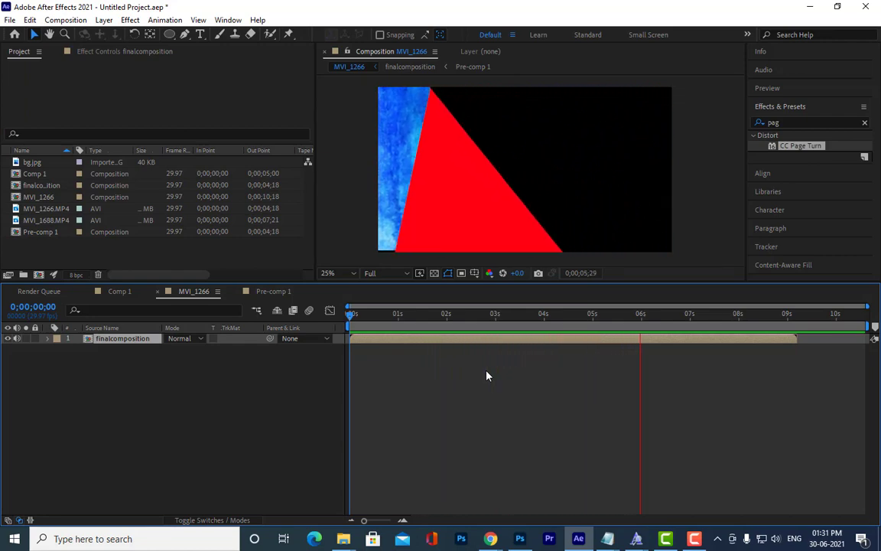
click(695, 316)
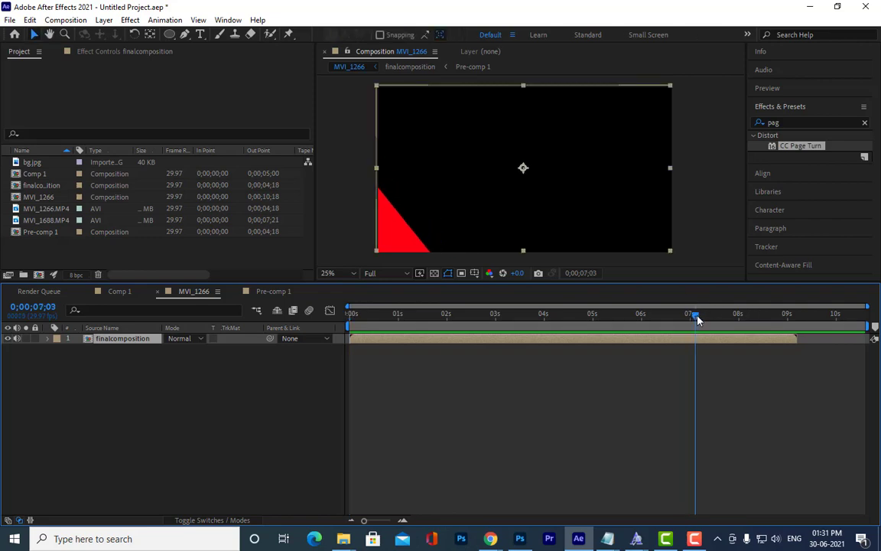
drag(697, 319, 798, 320)
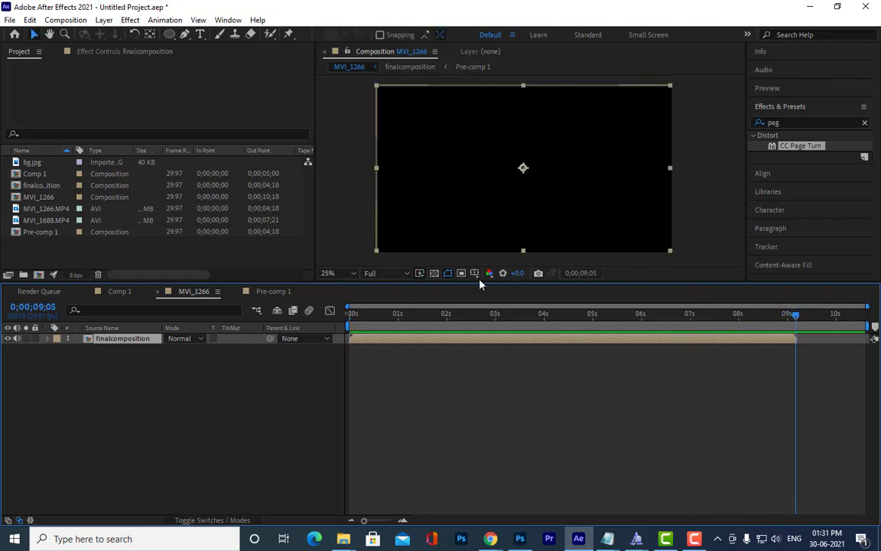
drag(354, 323, 794, 339)
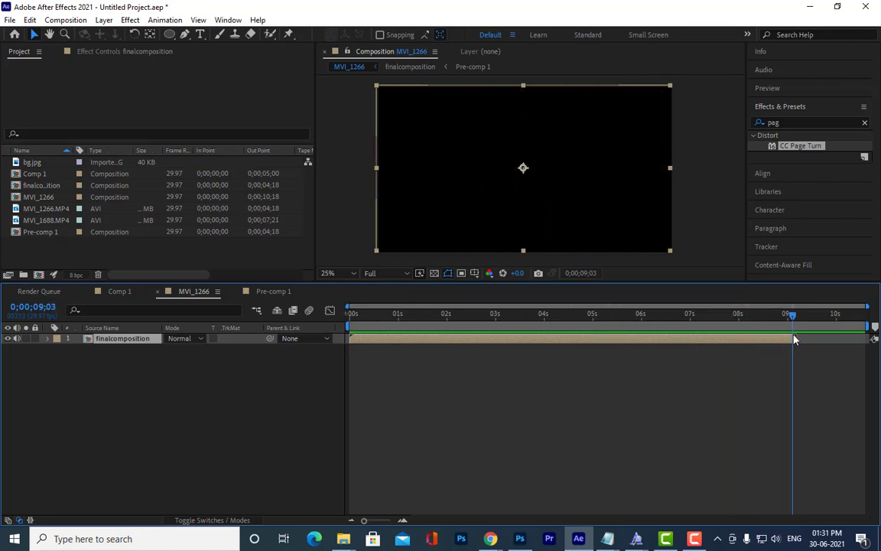
Inspect the page turn closely from the layer's end back to 0;00;04;00 and play the composition again
drag(364, 521, 394, 522)
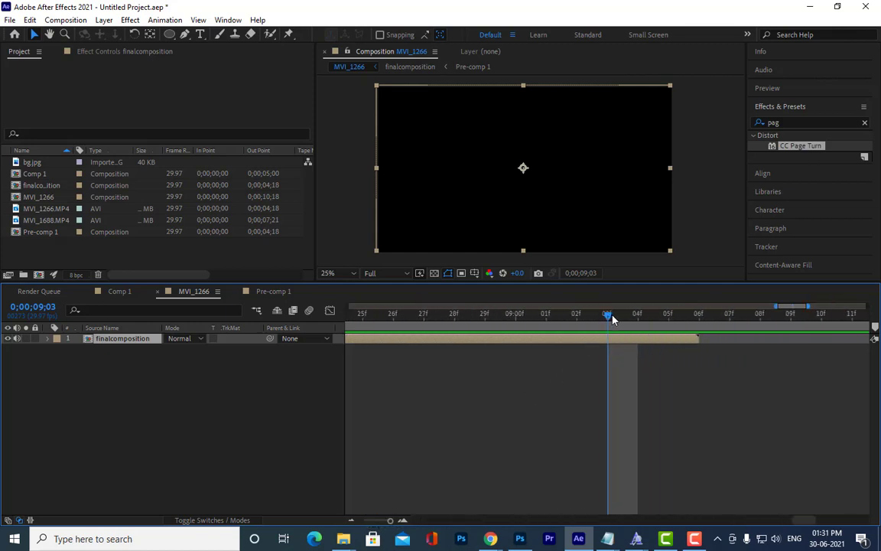
drag(609, 317, 395, 326)
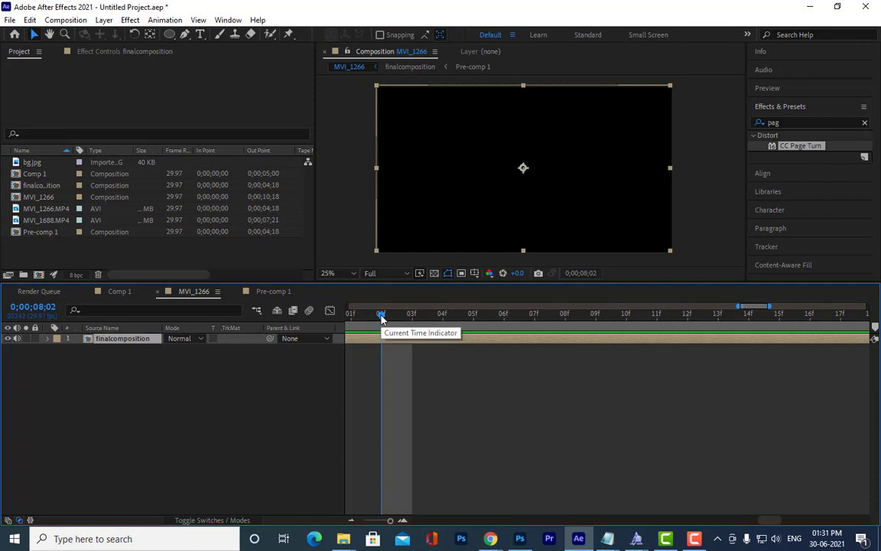
mouse_move(381, 319)
mouse_down()
mouse_move(661, 324)
mouse_move(331, 328)
mouse_move(580, 328)
mouse_move(334, 309)
mouse_move(390, 315)
mouse_up()
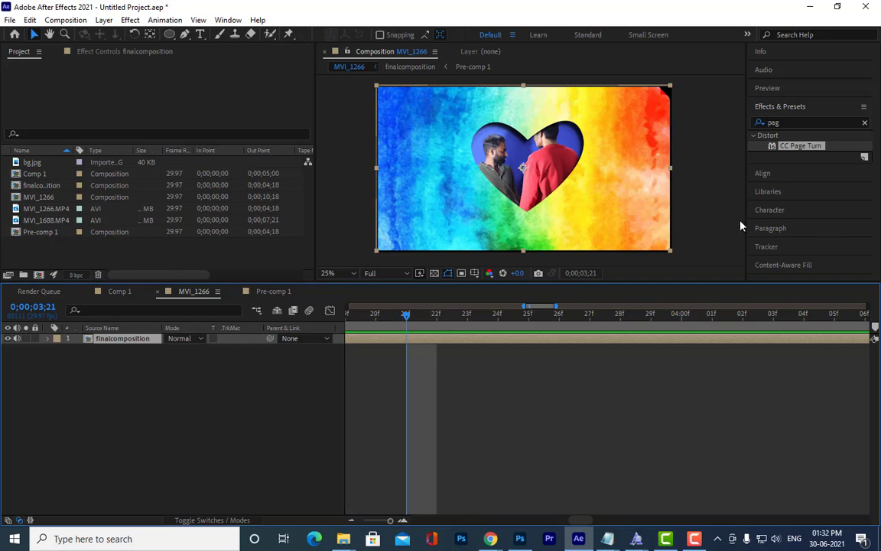
drag(407, 319, 668, 315)
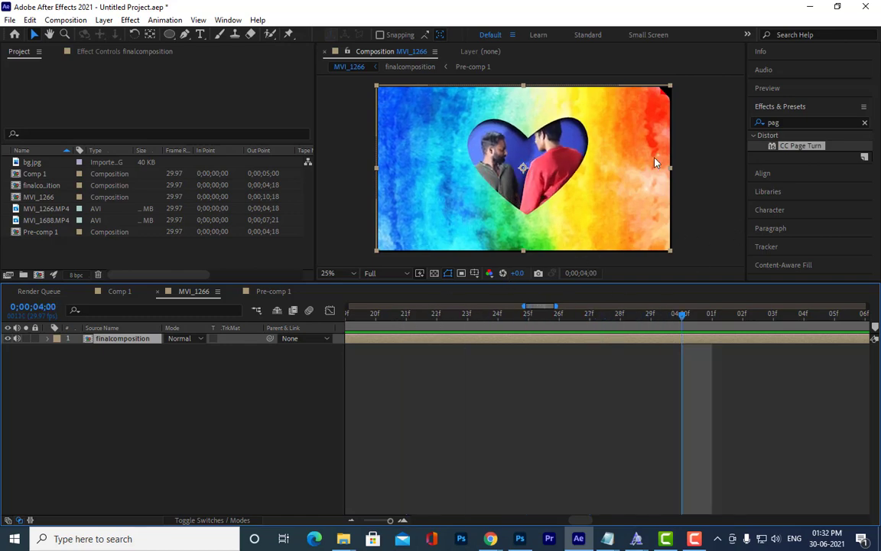
key(space)
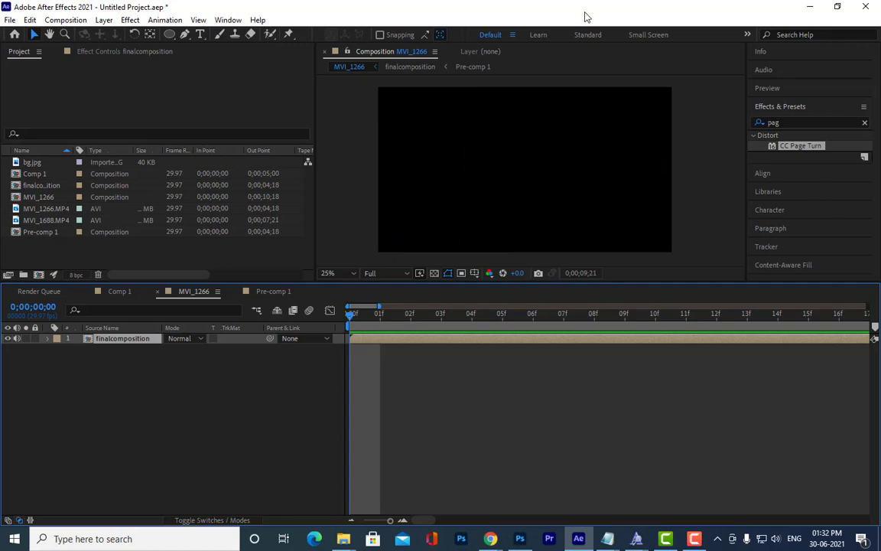
key(space)
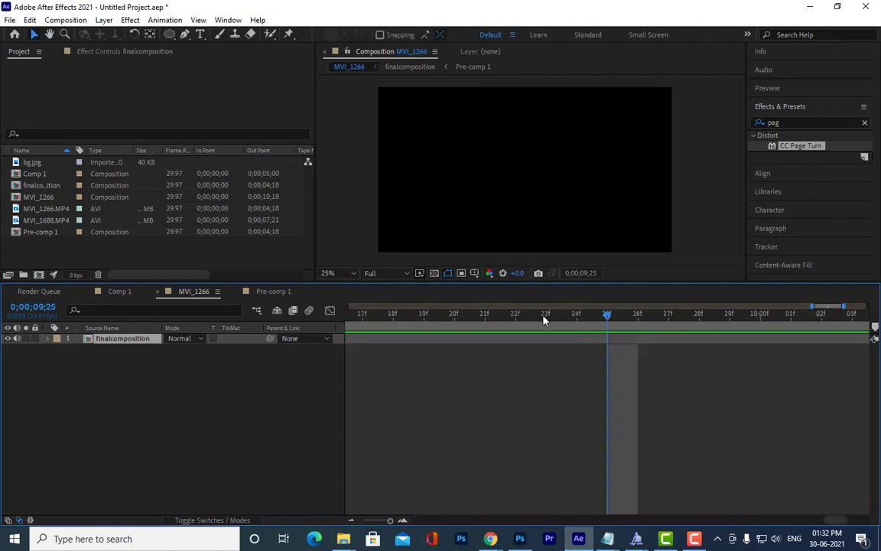
Set the current time to the end of the finalcomposition layer at 0;00;09;05
drag(533, 321, 668, 319)
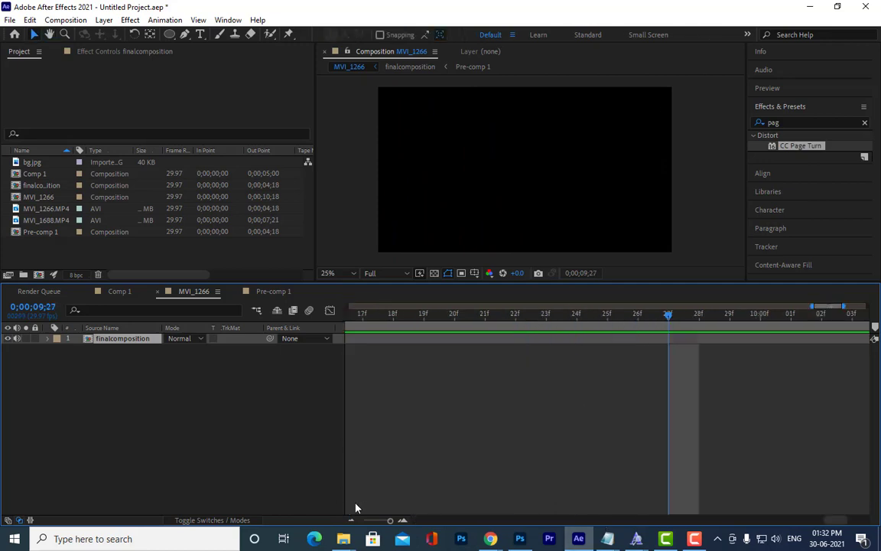
drag(390, 523, 376, 523)
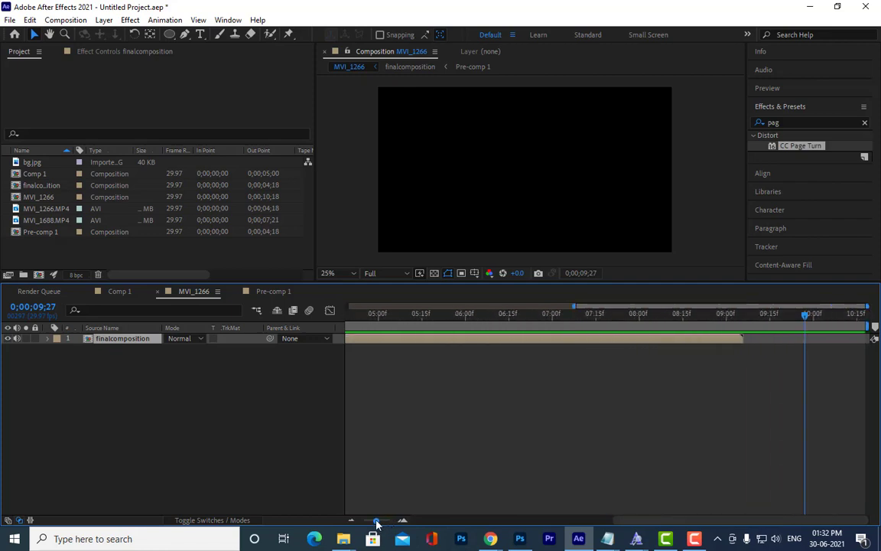
mouse_move(744, 319)
mouse_down()
mouse_move(354, 329)
mouse_move(742, 330)
mouse_up()
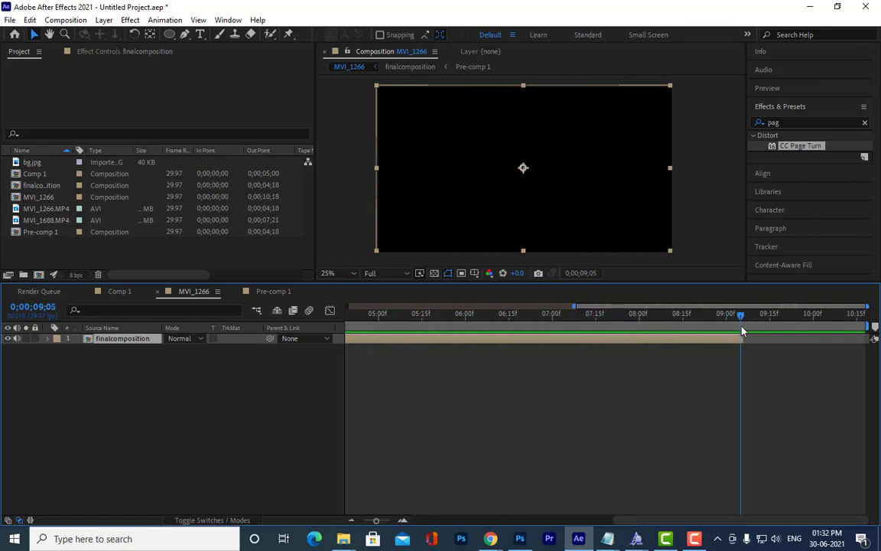
Import the video "Rocking Out On a Moving Car" as footage from the New Volume (D:) drive
click(109, 374)
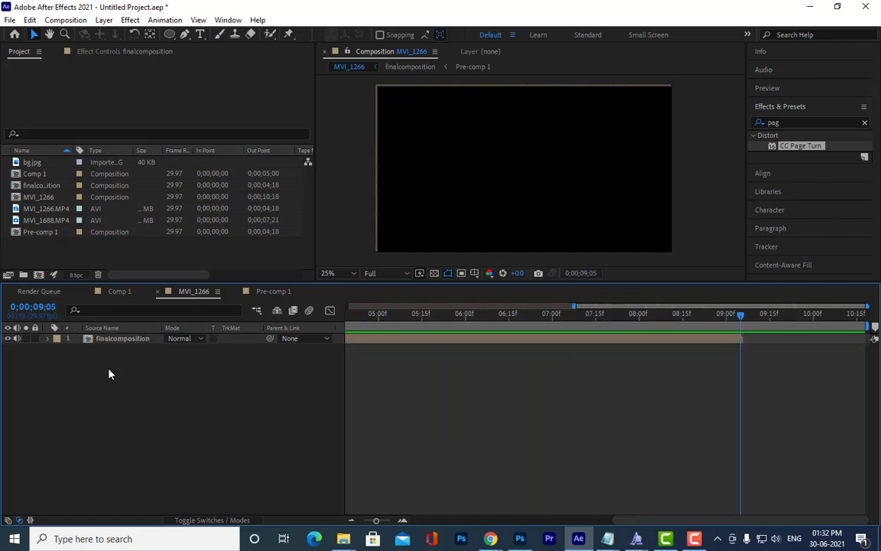
click(84, 251)
scroll(551, 232, down, 3)
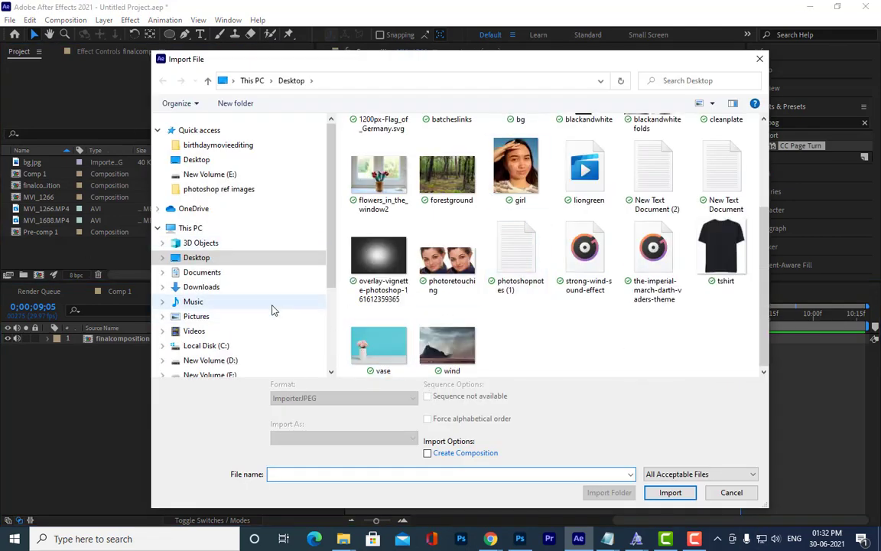
scroll(388, 306, up, 3)
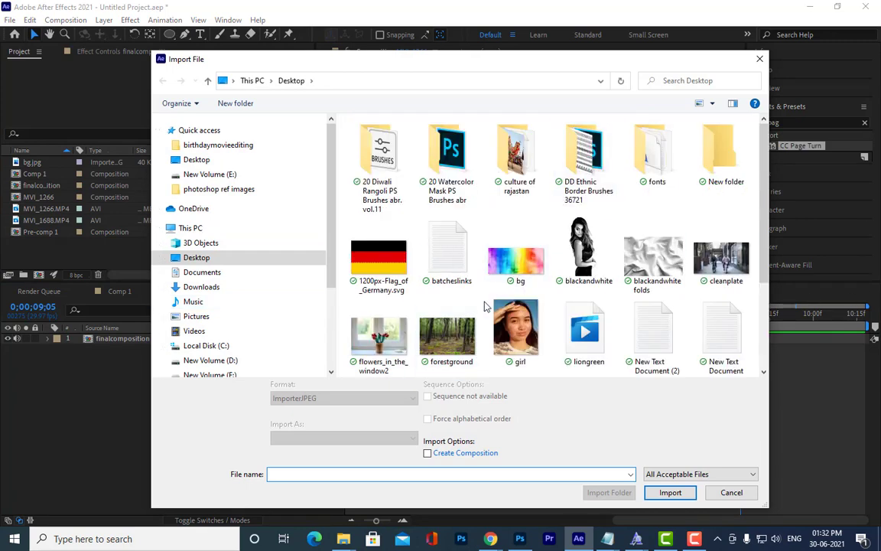
click(208, 359)
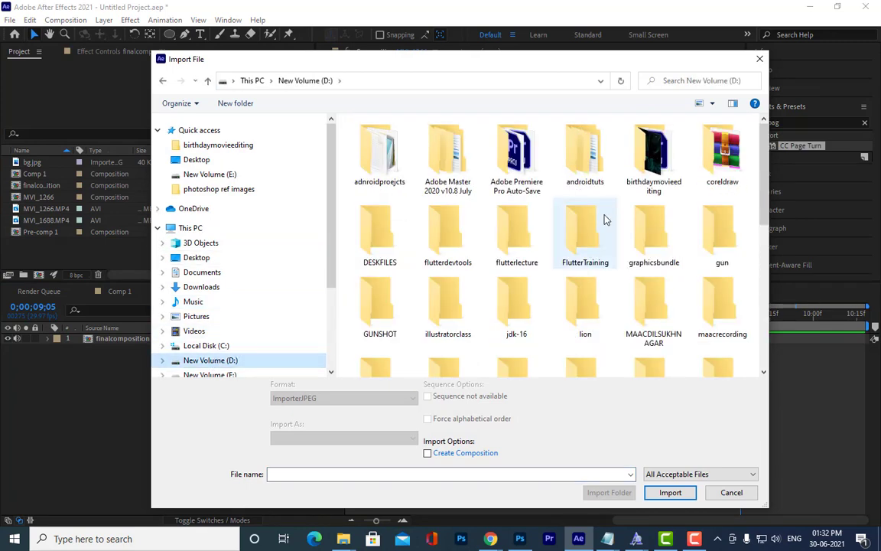
scroll(604, 219, down, 5)
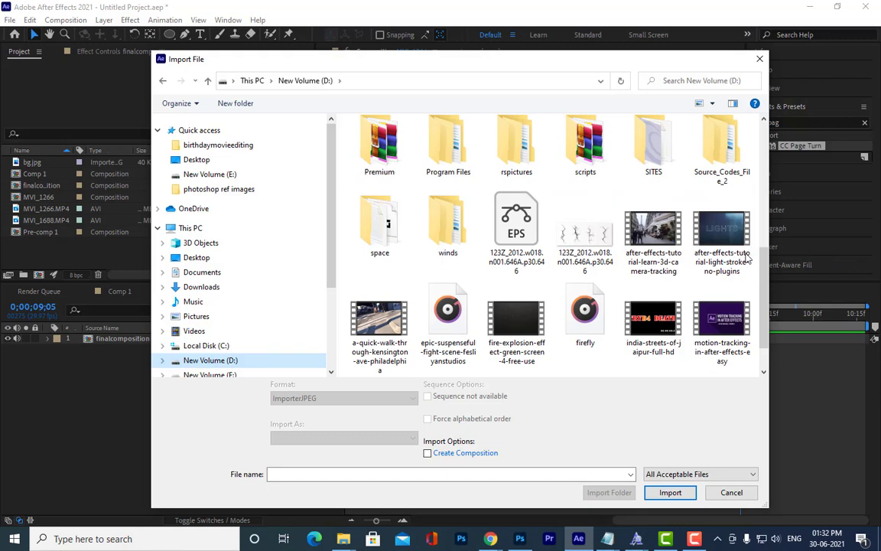
scroll(549, 230, down, 2)
click(380, 233)
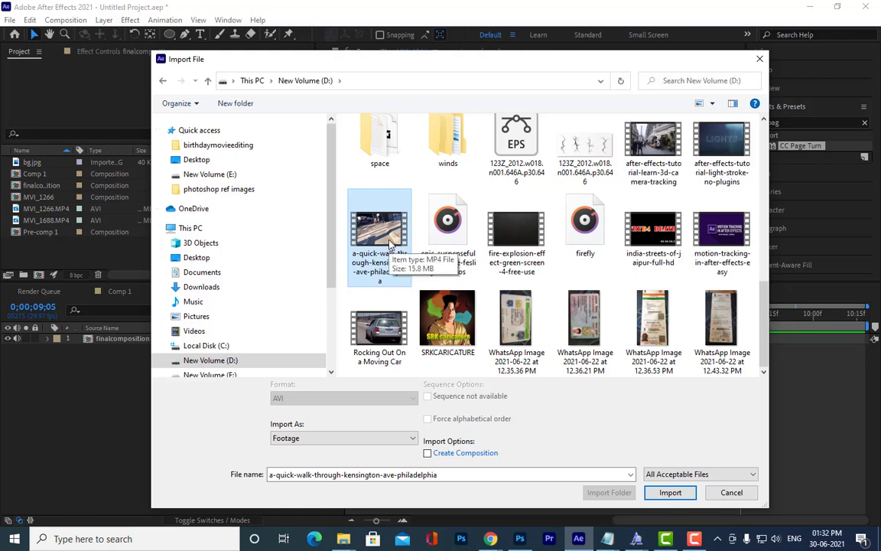
click(405, 329)
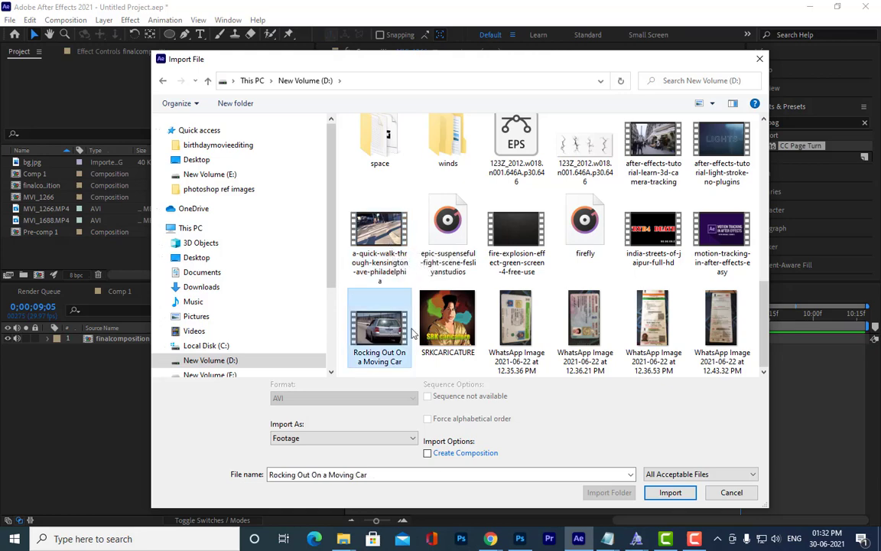
click(659, 494)
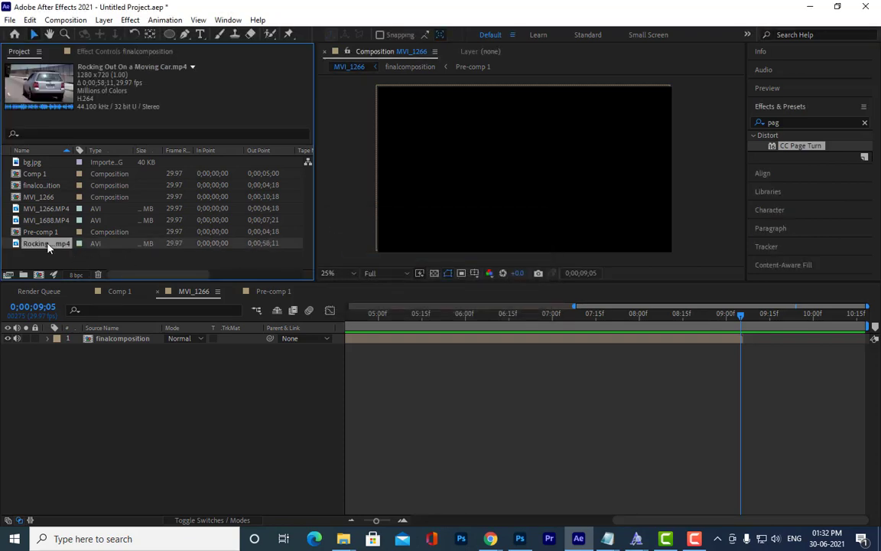
Add the Rocking Out On a Moving Car clip beneath the finalcomposition layer and scale it to 173%
drag(48, 244, 84, 380)
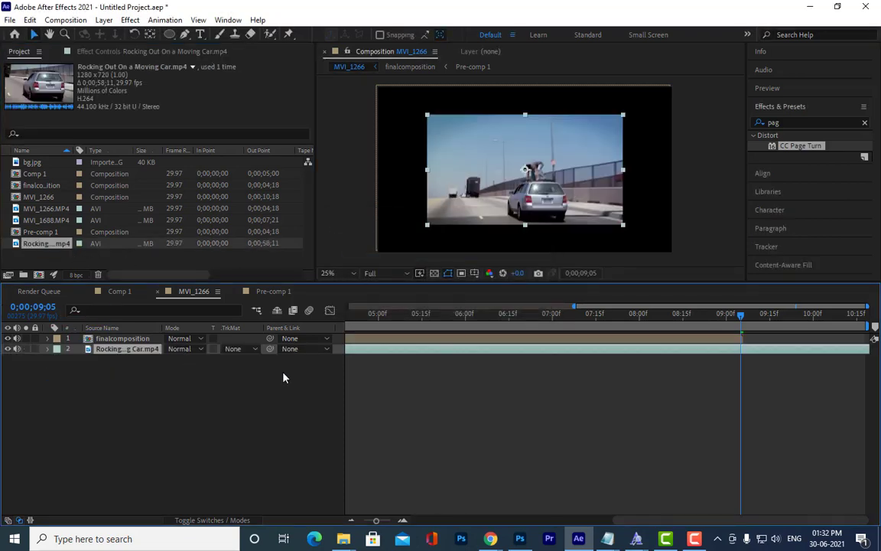
drag(208, 364, 261, 378)
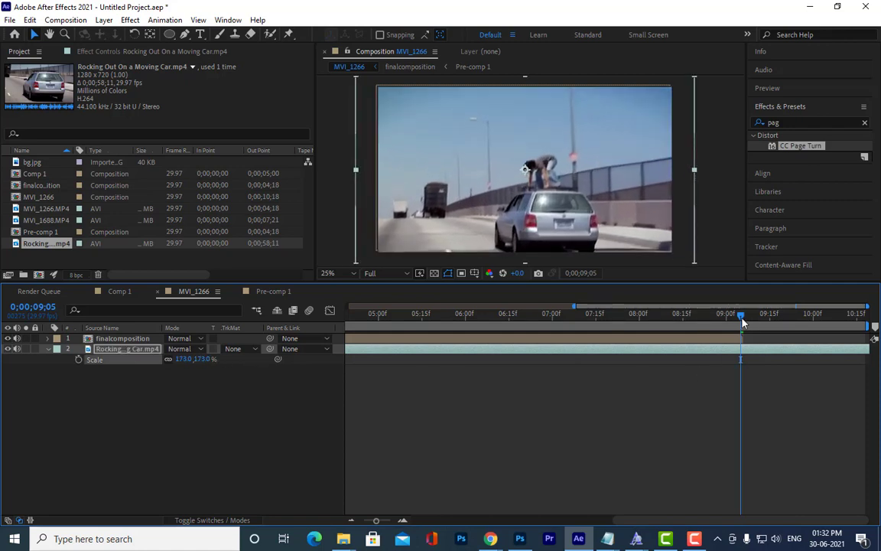
Trim the start of the car clip at 0;00;08;02, and reset its in point to 0;00;00;23
drag(742, 320, 644, 342)
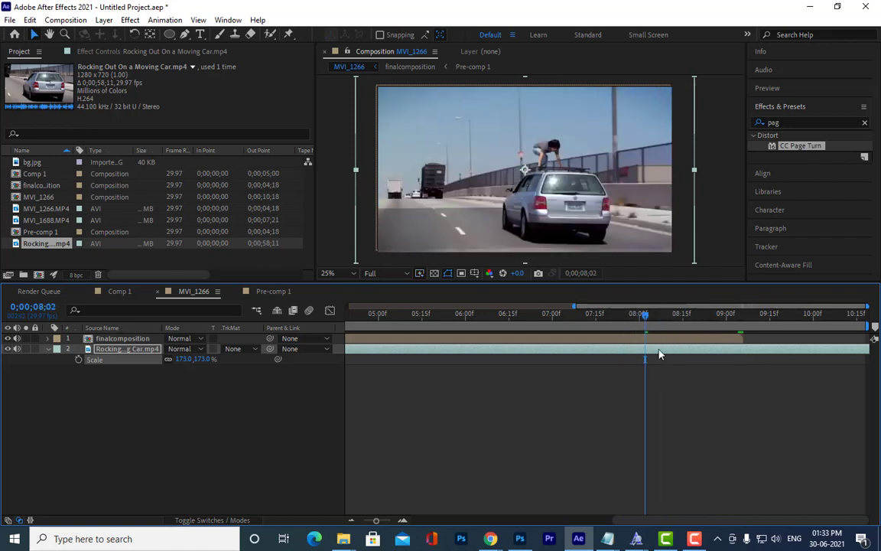
key(alt+[)
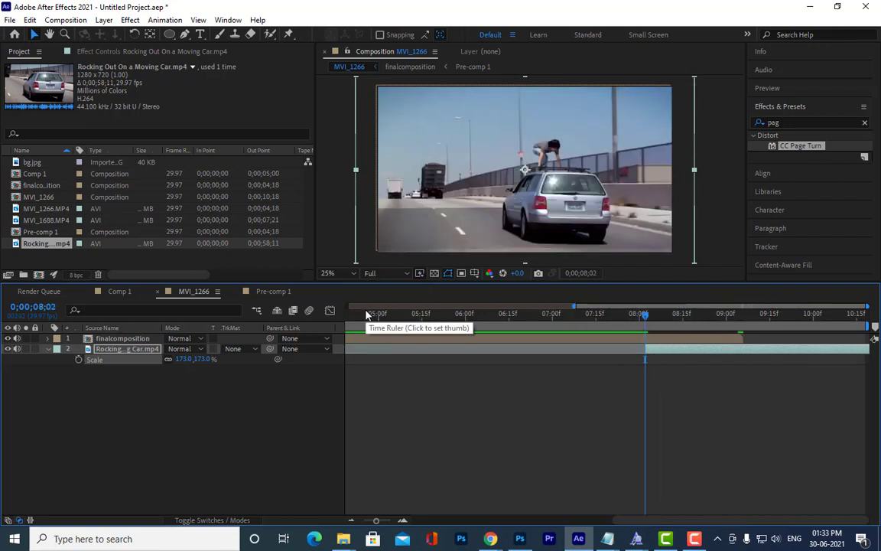
key(Home)
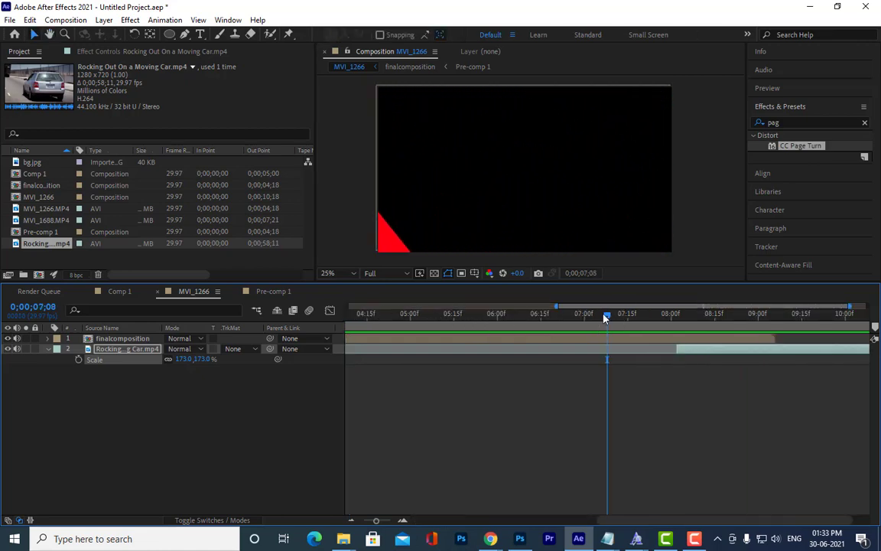
drag(607, 314, 417, 338)
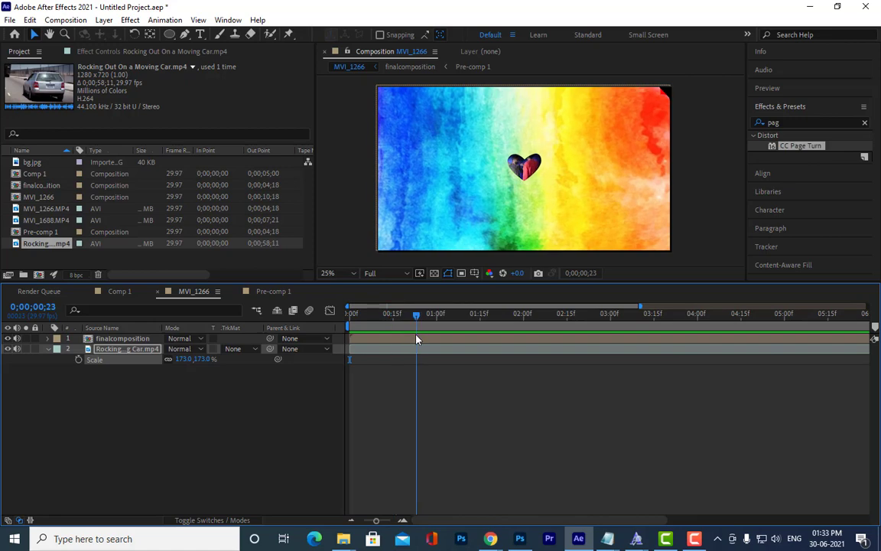
click(526, 352)
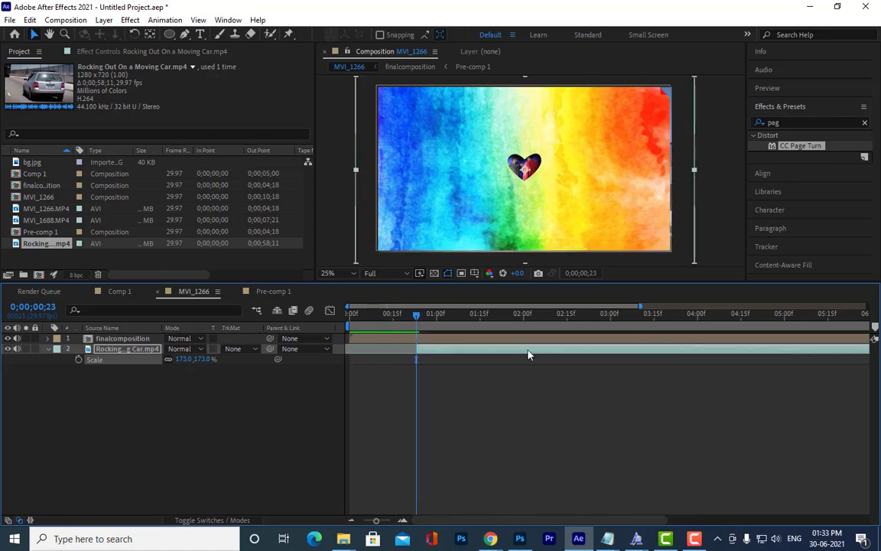
Preview the composition from 0;00;00;23, mute the car clip's audio and replay from 0;00;00;00
key(space)
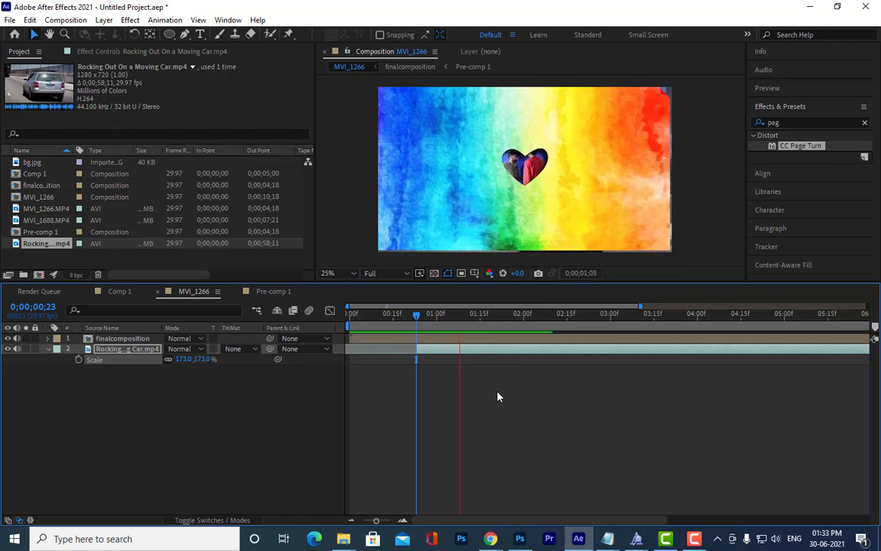
key(space)
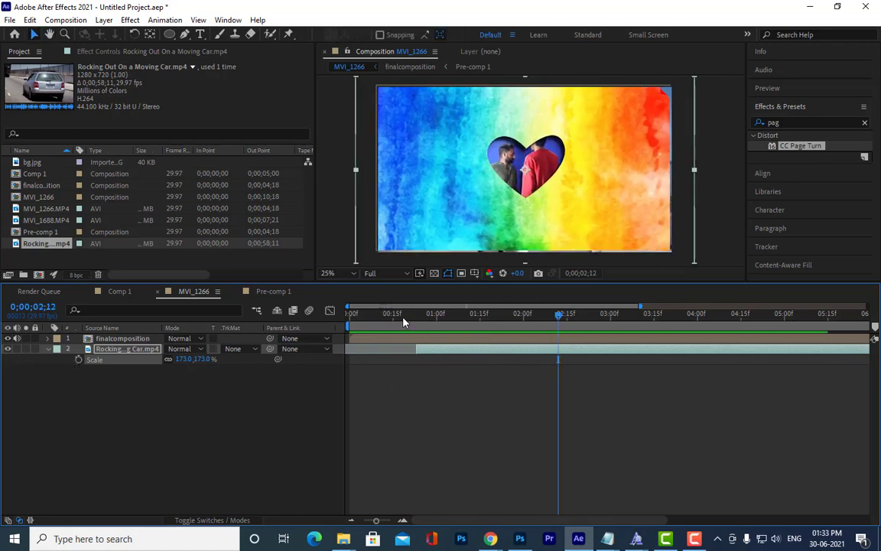
key(Home)
key(space)
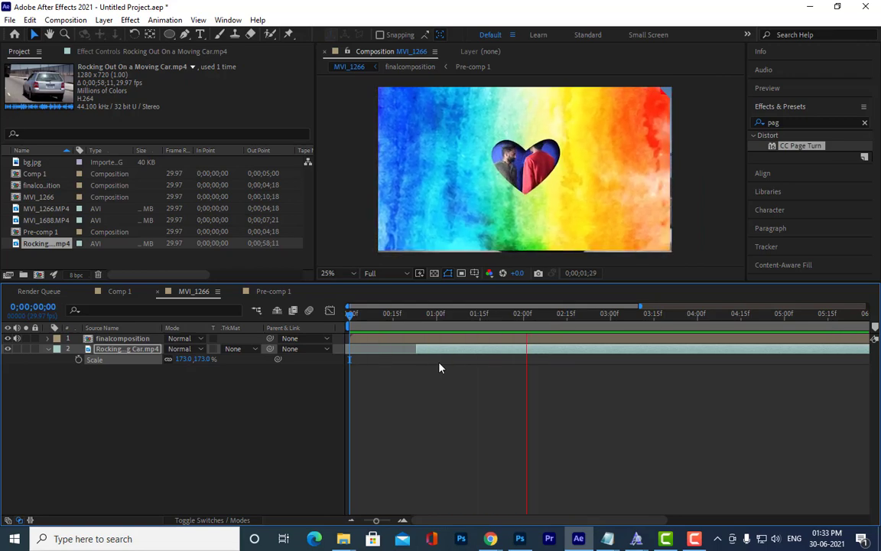
key(space)
Scale the finalcomposition layer to 109% to cover the frame, and collapse both layers' properties
click(138, 339)
key(s)
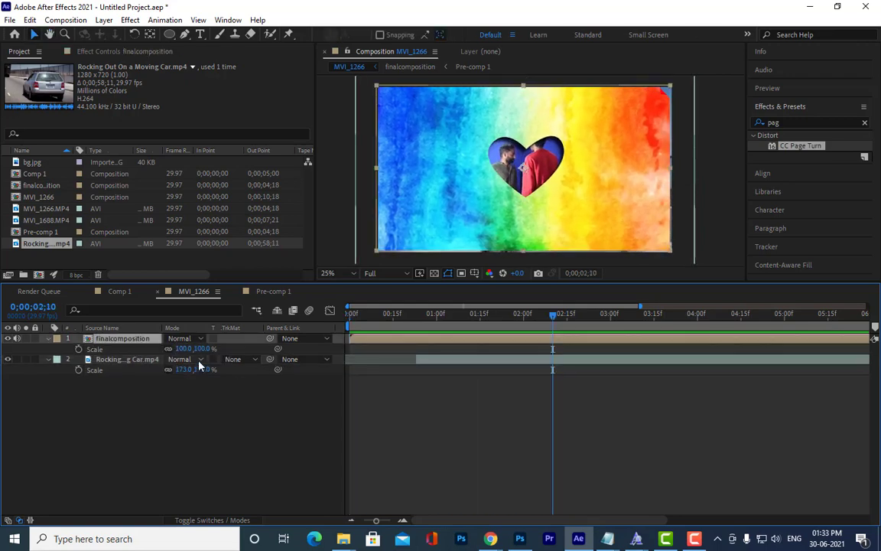
mouse_move(201, 351)
mouse_down()
mouse_move(218, 351)
mouse_move(202, 350)
mouse_up()
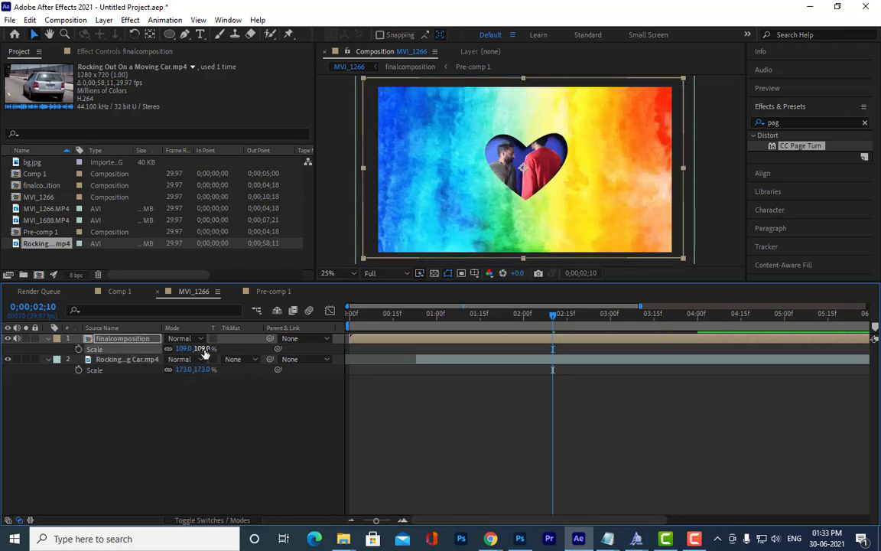
click(47, 338)
click(47, 349)
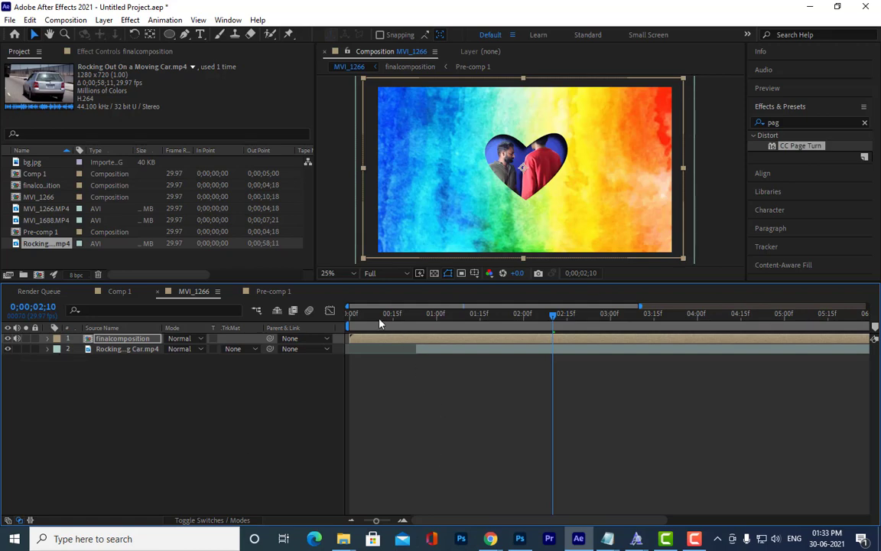
Play the composition repeatedly from 0;00;00;00 to examine how the page turn reveals the car clip
drag(372, 315, 282, 314)
key(space)
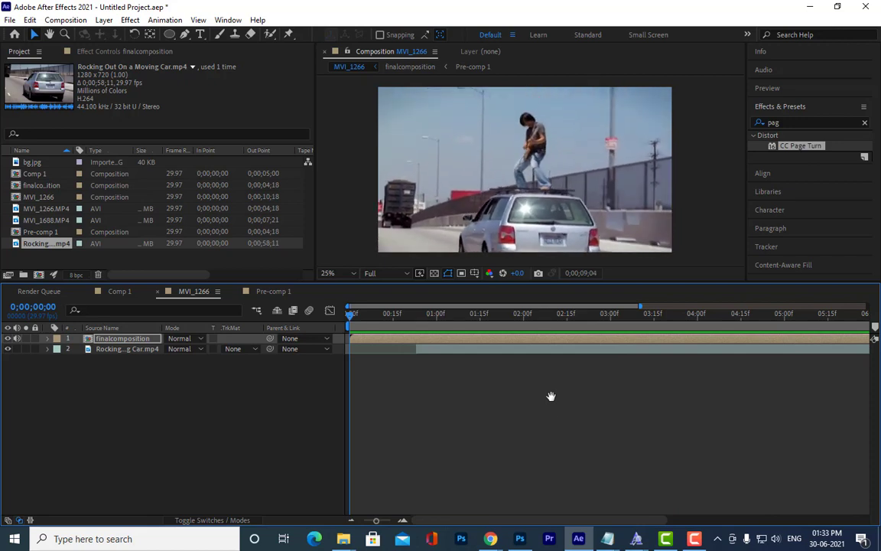
key(space)
drag(376, 321, 465, 324)
key(space)
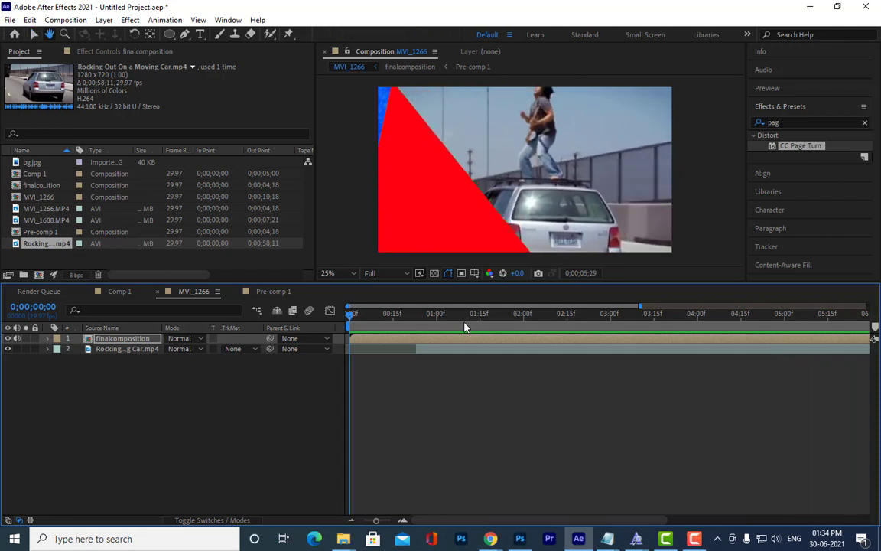
key(space)
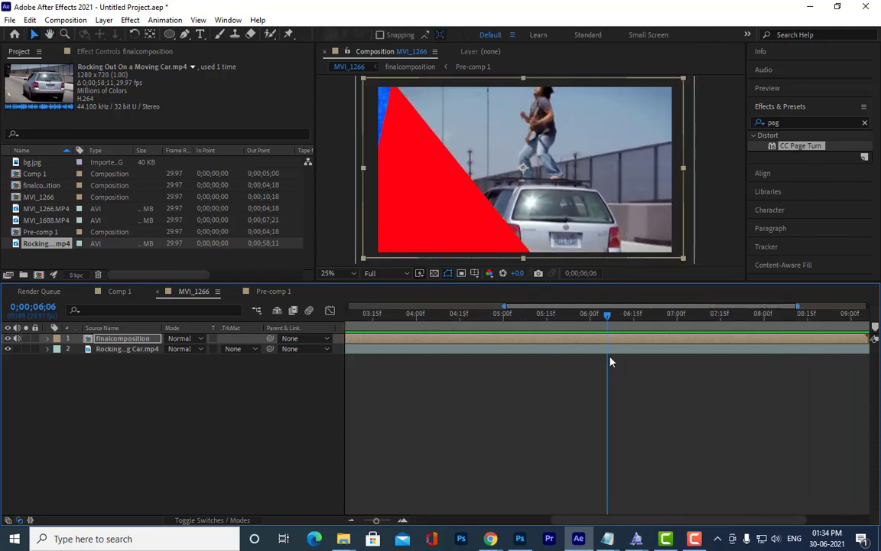
drag(355, 324, 448, 326)
key(space)
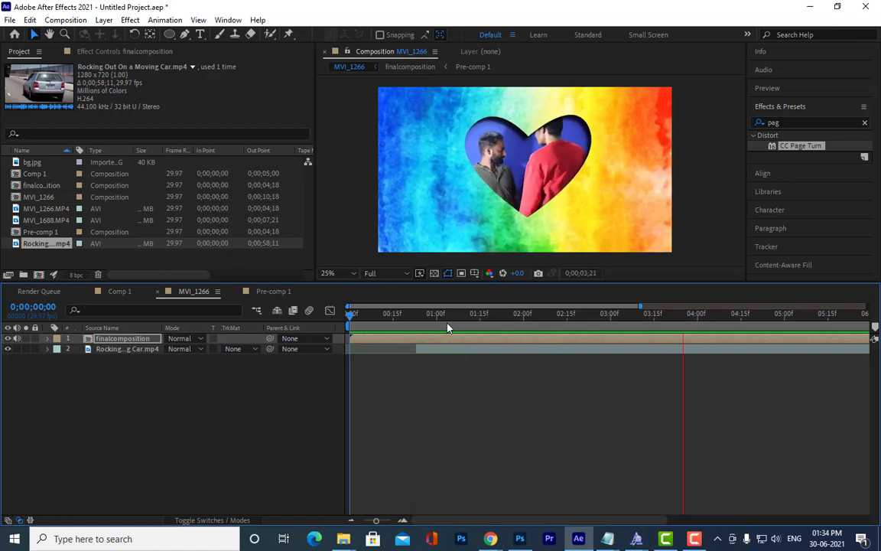
key(space)
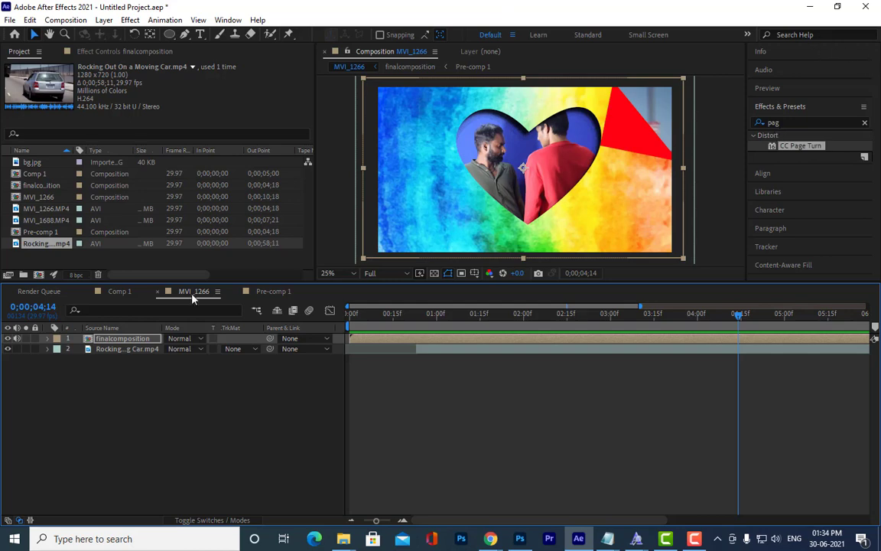
Copy the CC Page Turn effect from the finalcomposition layer and collapse the layer's properties
click(47, 339)
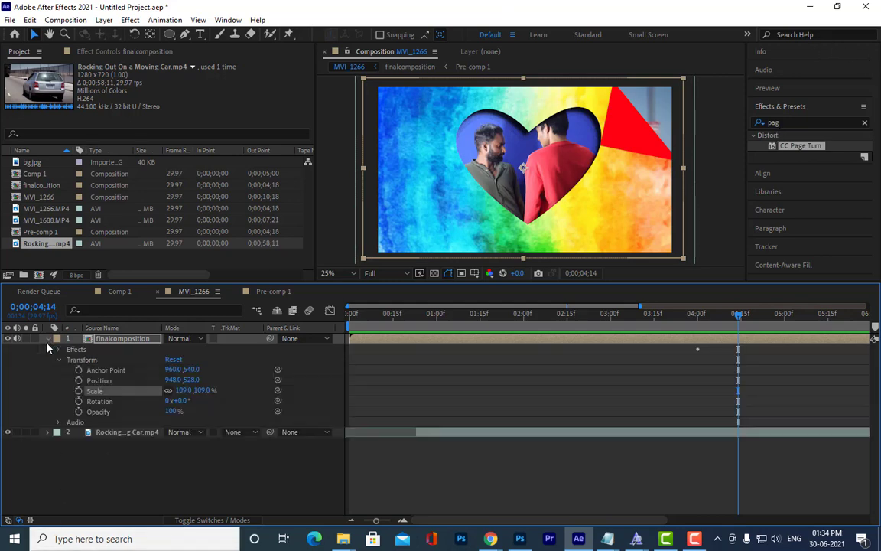
click(58, 350)
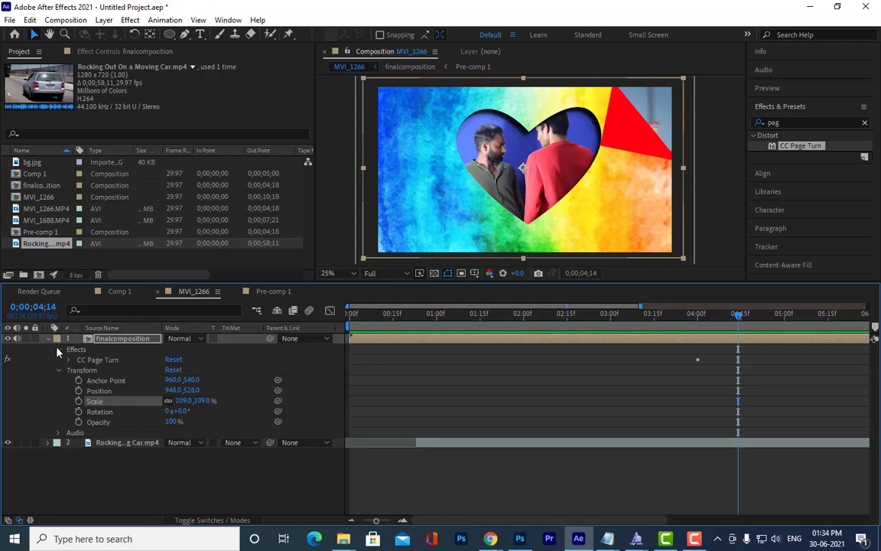
click(97, 363)
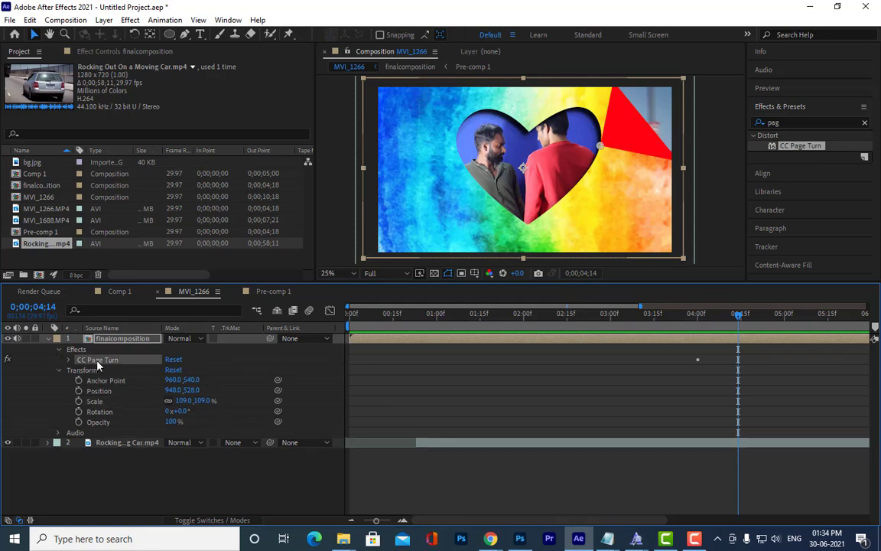
click(31, 20)
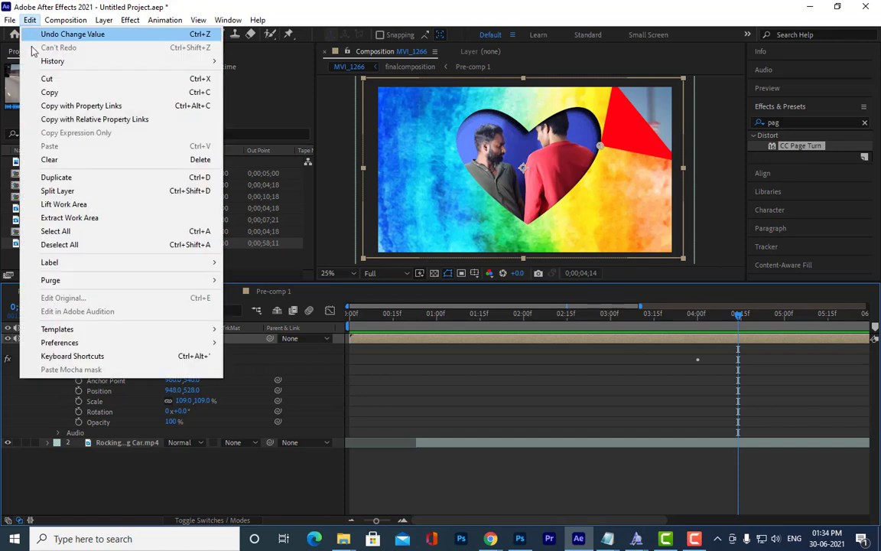
click(42, 91)
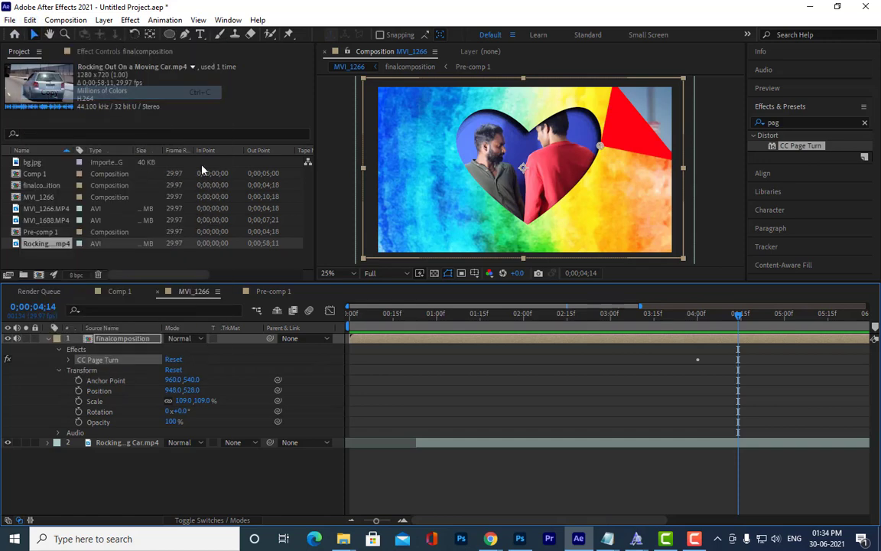
click(48, 339)
Paste the copied CC Page Turn effect onto the Rocking Out On a Moving Car layer at 0;00;10;00
click(140, 351)
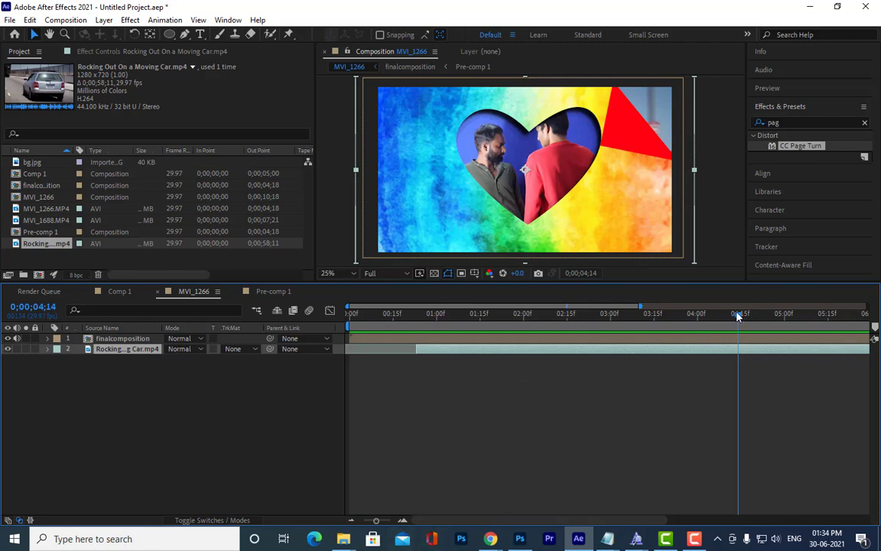
drag(738, 316, 812, 327)
drag(376, 520, 383, 521)
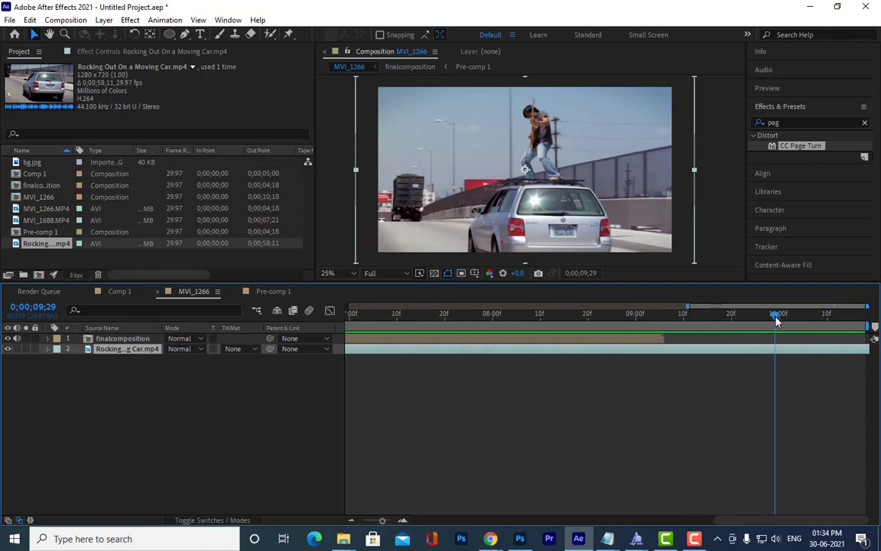
click(778, 314)
click(30, 20)
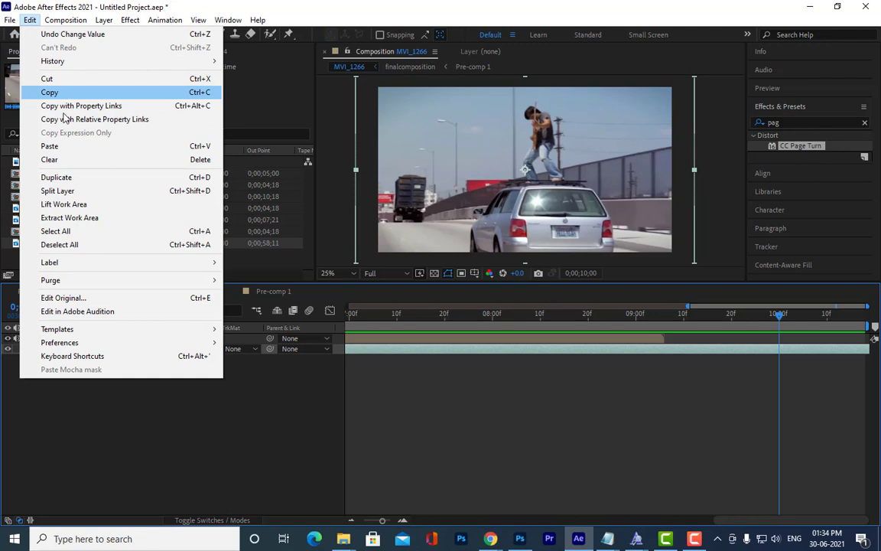
click(67, 146)
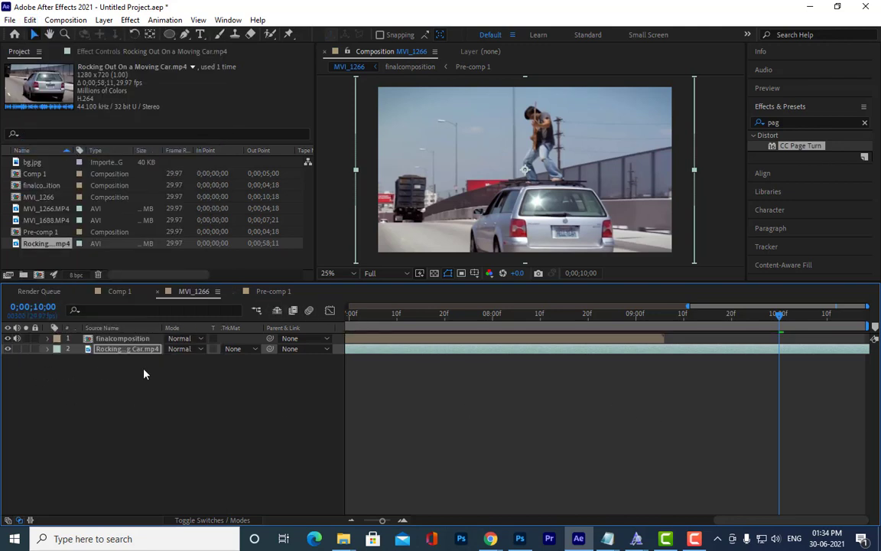
Reveal the car clip's keyframes, play the composition to examine the pasted page turn, and collapse the layer
key(u)
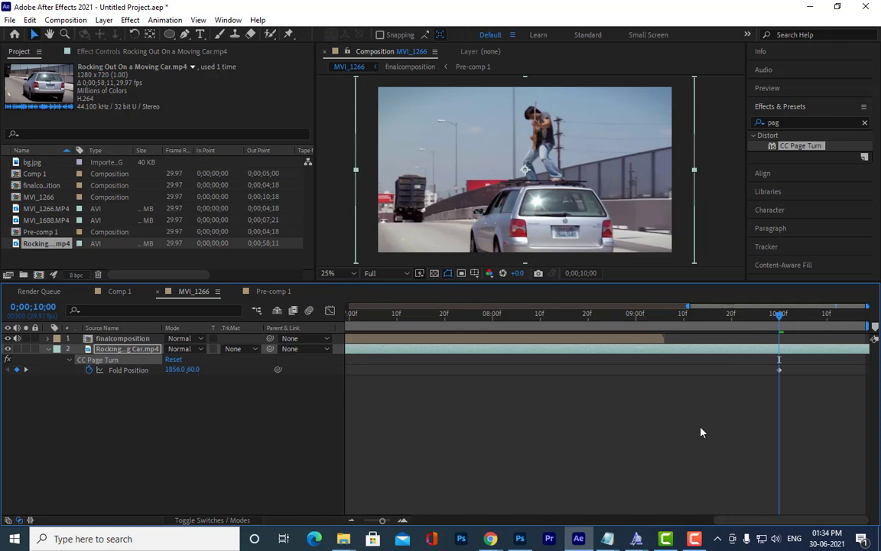
key(space)
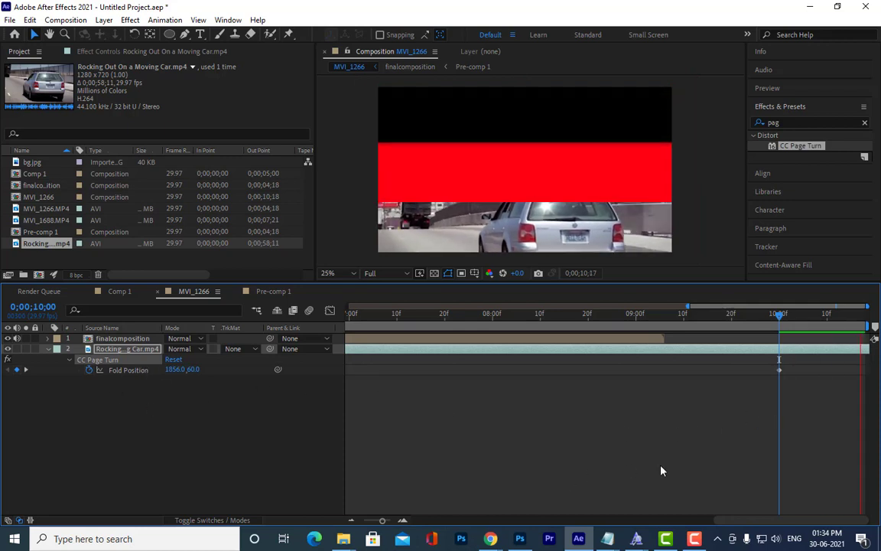
key(space)
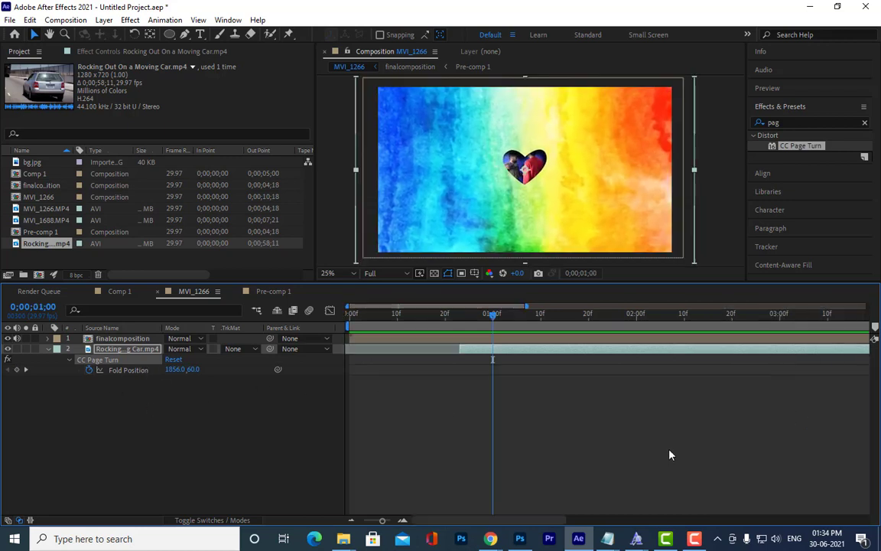
key(space)
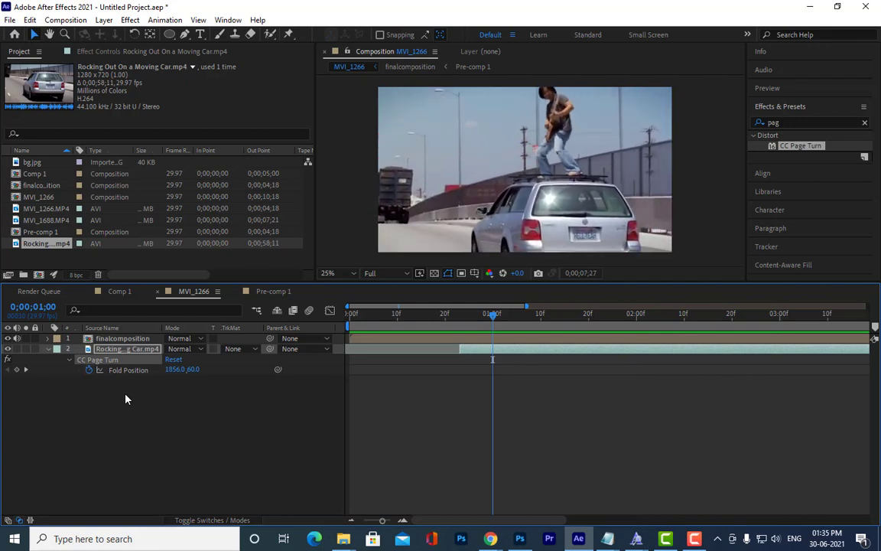
key(space)
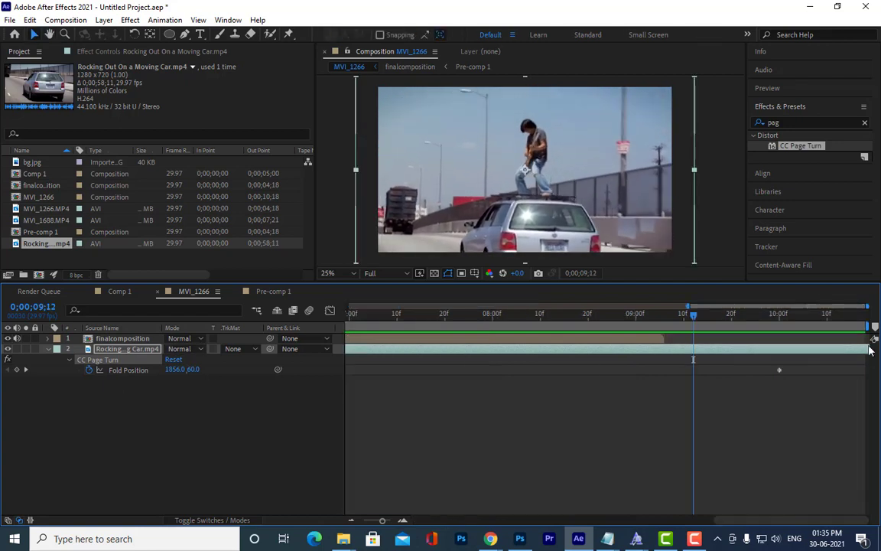
click(47, 350)
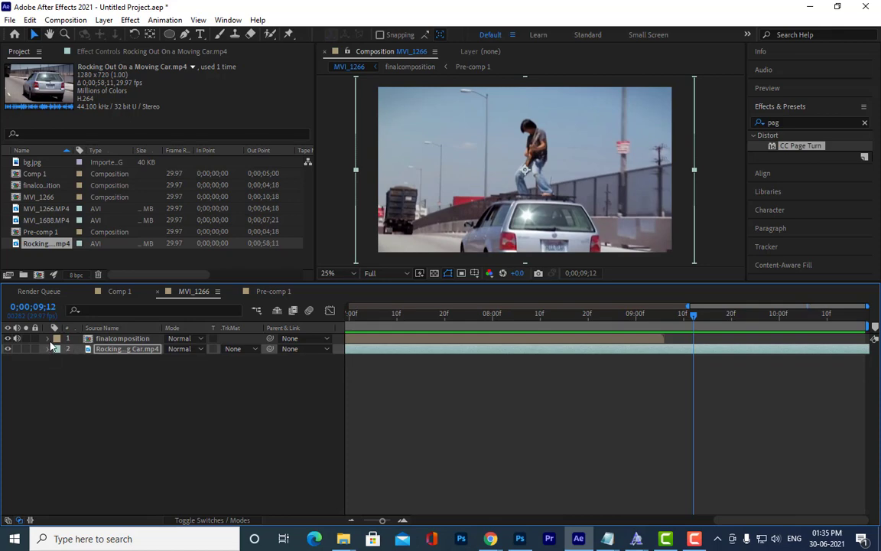
Set the MVI_1266 composition's duration to 0;00;40;00 in its composition settings
right_click(115, 396)
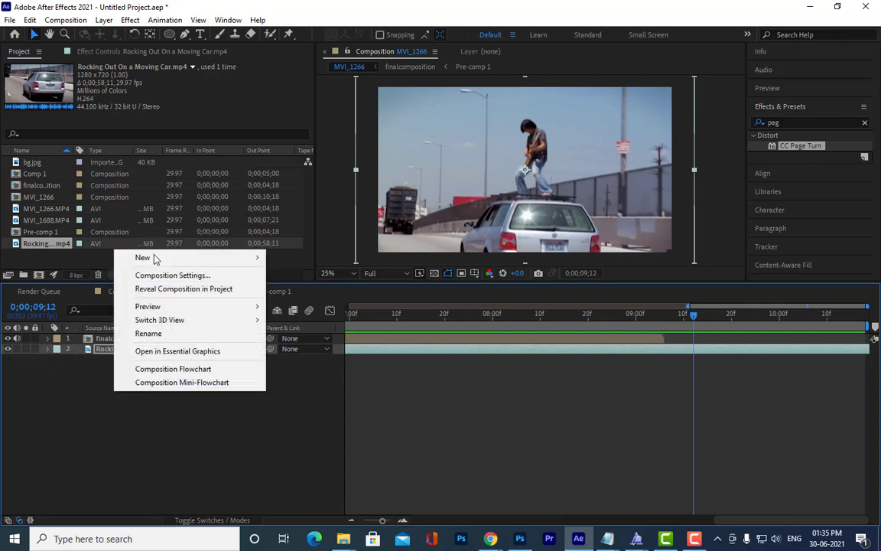
click(178, 275)
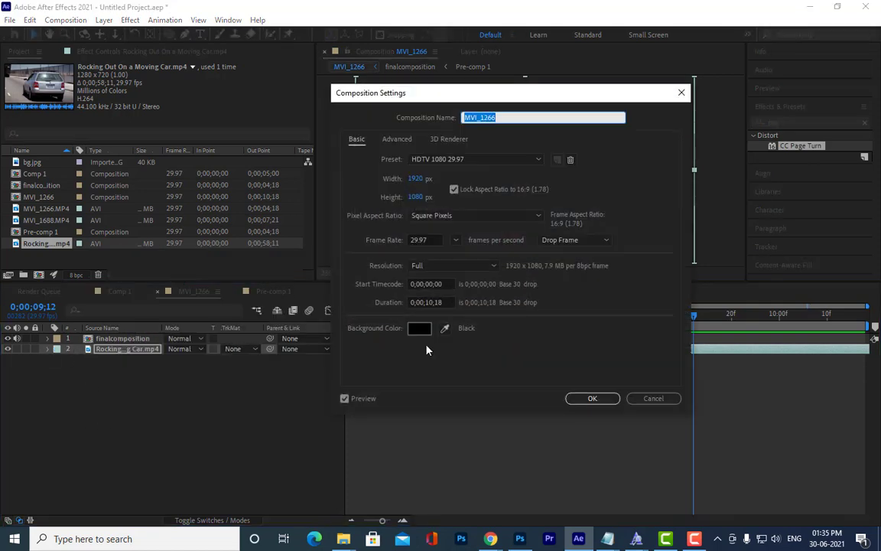
click(432, 302)
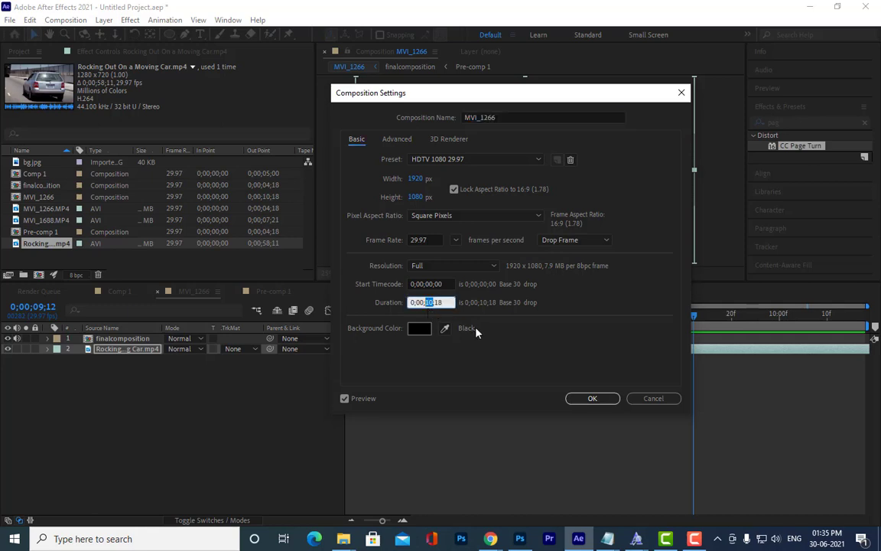
text(40)
click(447, 283)
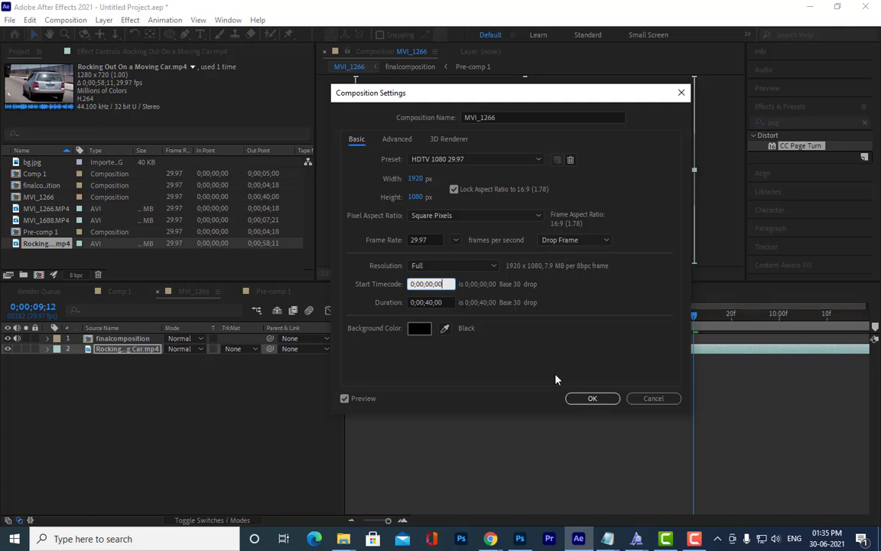
click(591, 399)
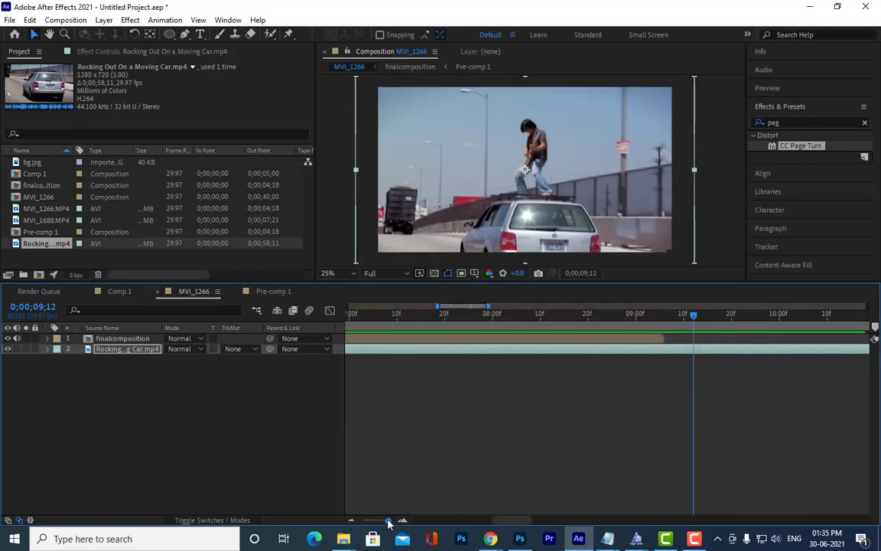
Delete the CC Page Turn effect from the Rocking Out On a Moving Car layer
mouse_move(388, 522)
mouse_down()
mouse_move(354, 527)
mouse_move(372, 528)
mouse_up()
drag(497, 326, 542, 340)
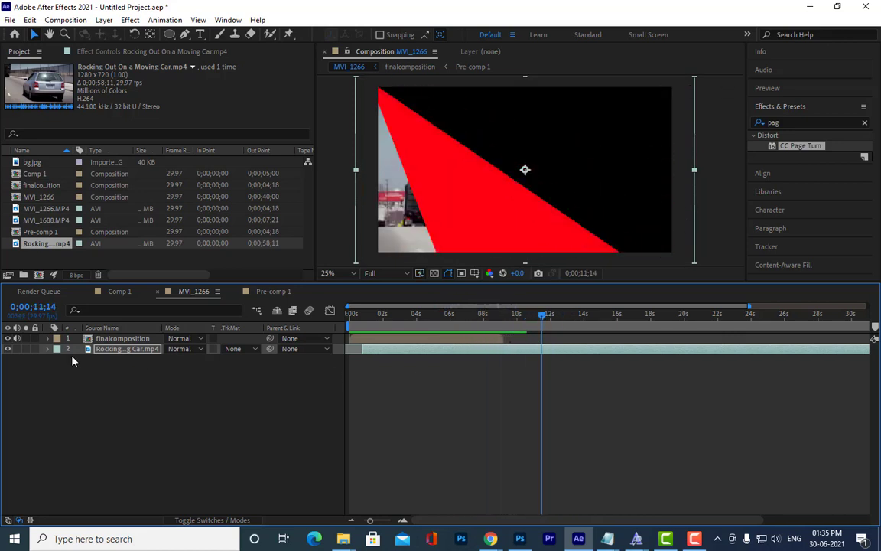
click(47, 349)
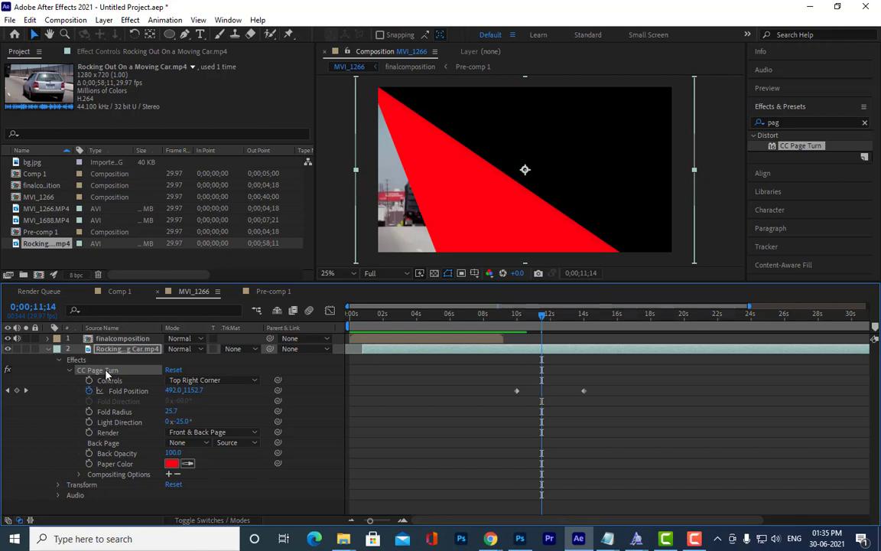
key(Delete)
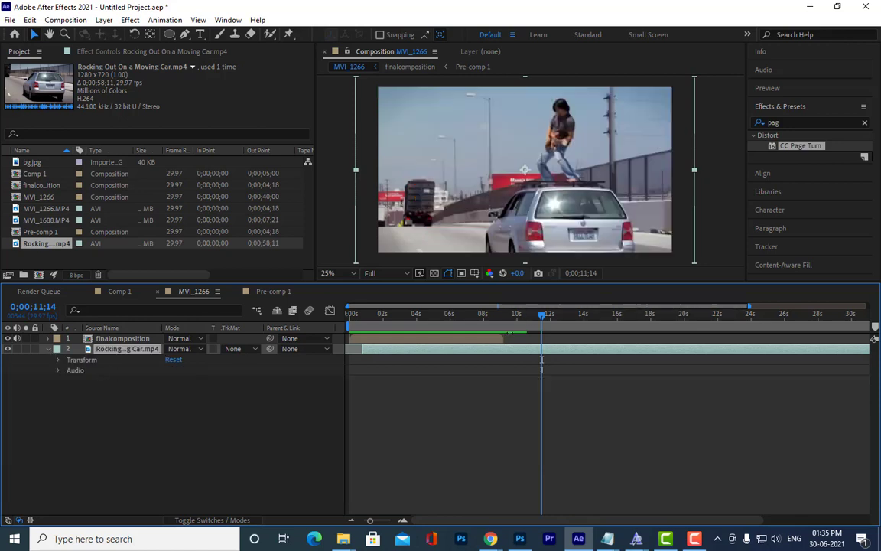
Move the current time to 0;00;17;24, then expand and select the CC Page Turn effect on the finalcomposition layer
click(547, 316)
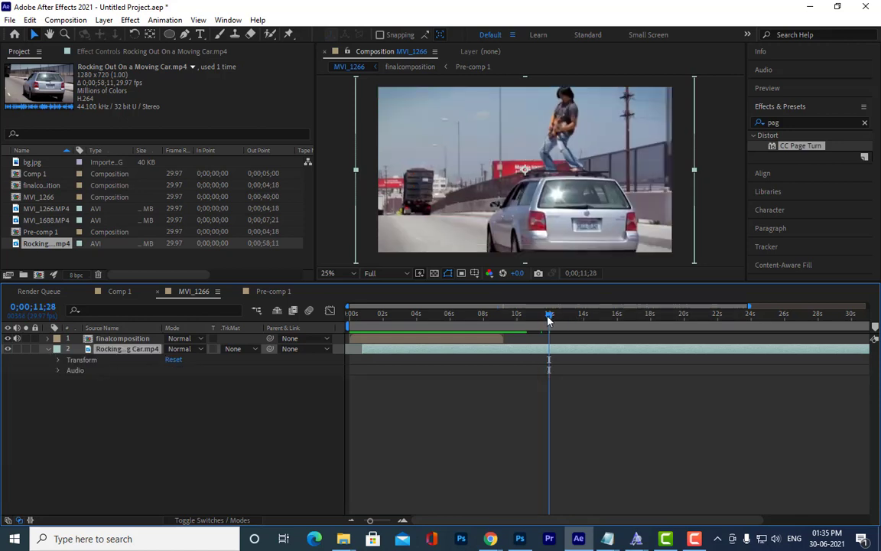
drag(552, 319, 648, 322)
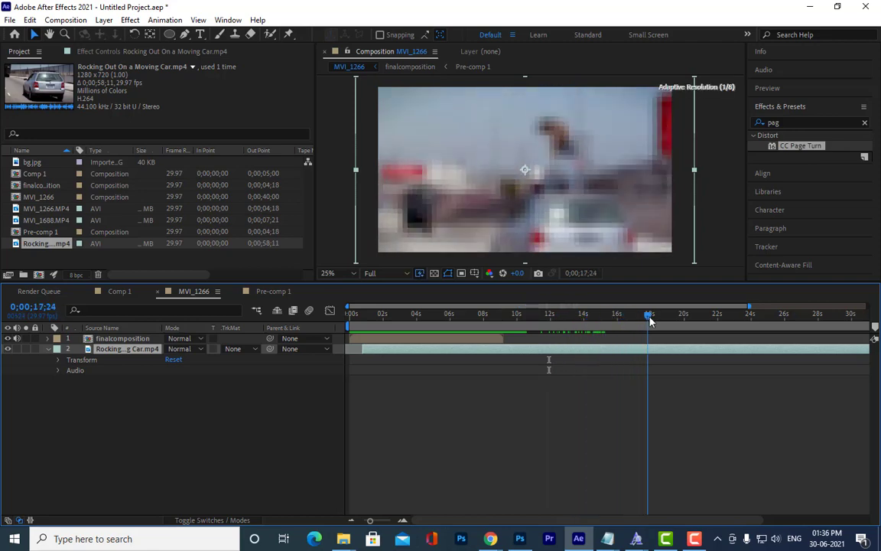
click(48, 341)
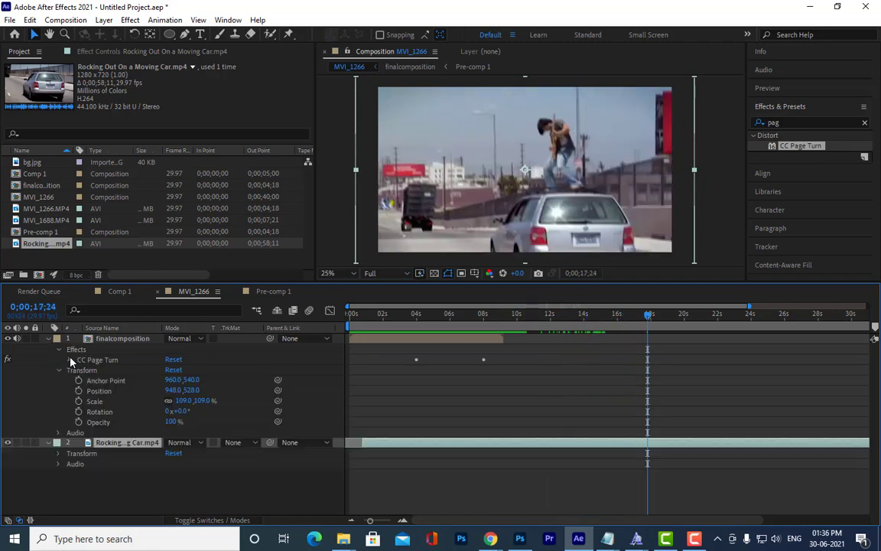
click(71, 360)
scroll(437, 390, down, 3)
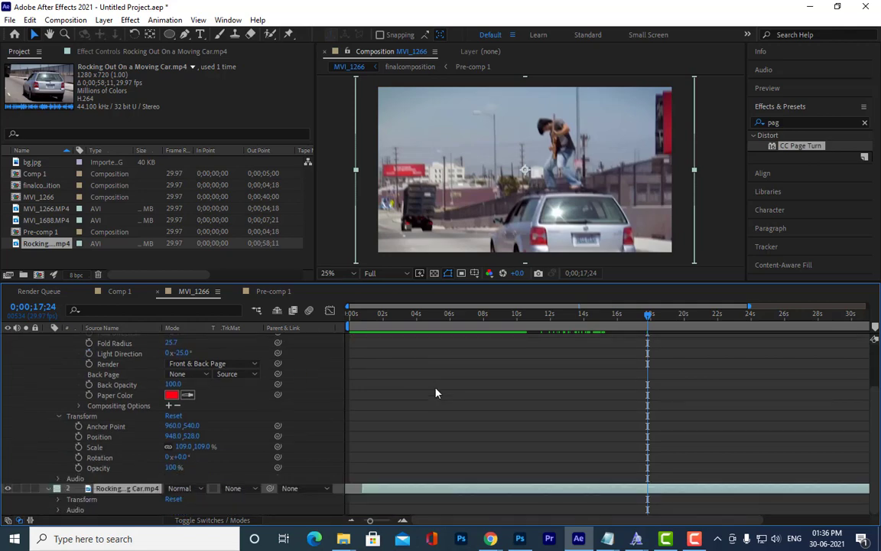
scroll(436, 391, up, 3)
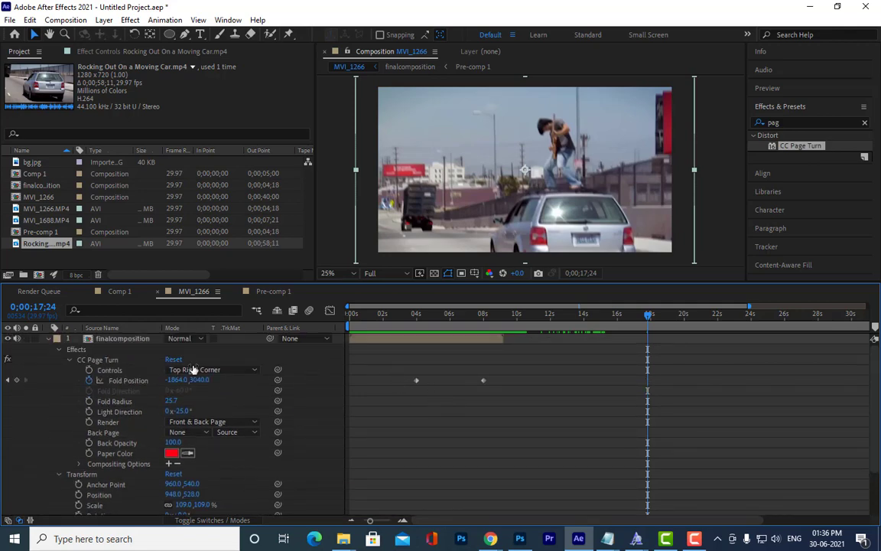
click(98, 359)
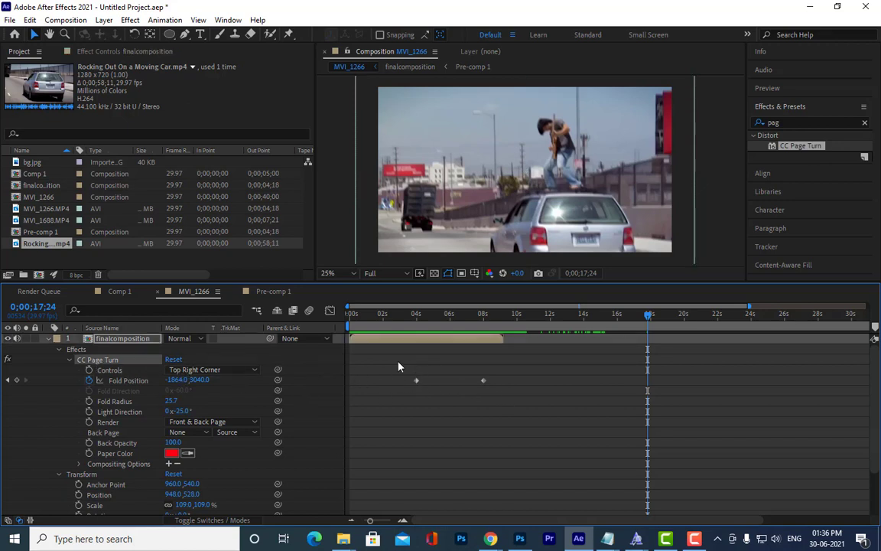
drag(402, 366, 487, 383)
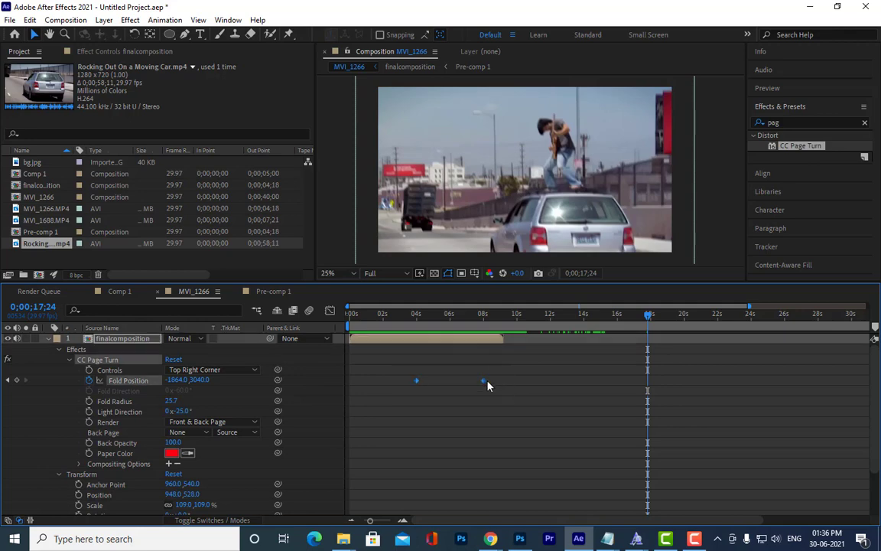
right_click(484, 382)
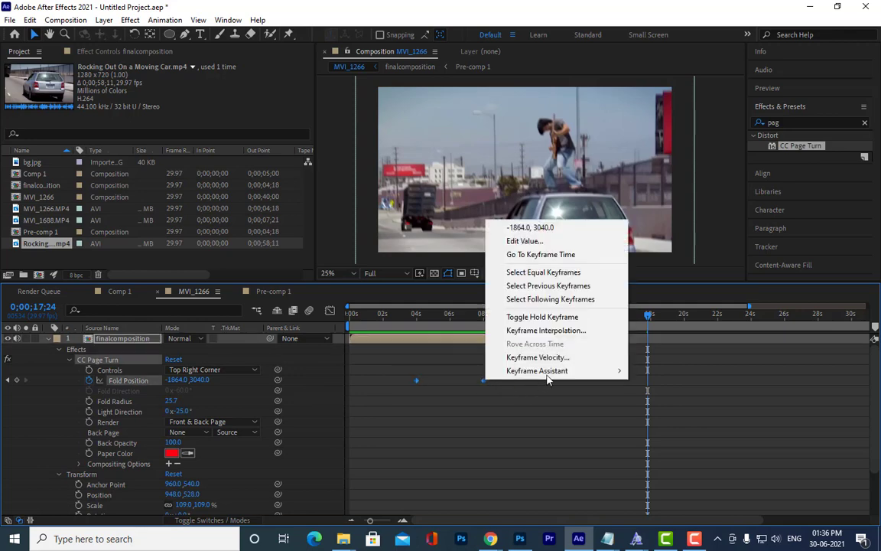
click(515, 423)
Copy the finalcomposition layer's CC Page Turn effect with property links
click(93, 361)
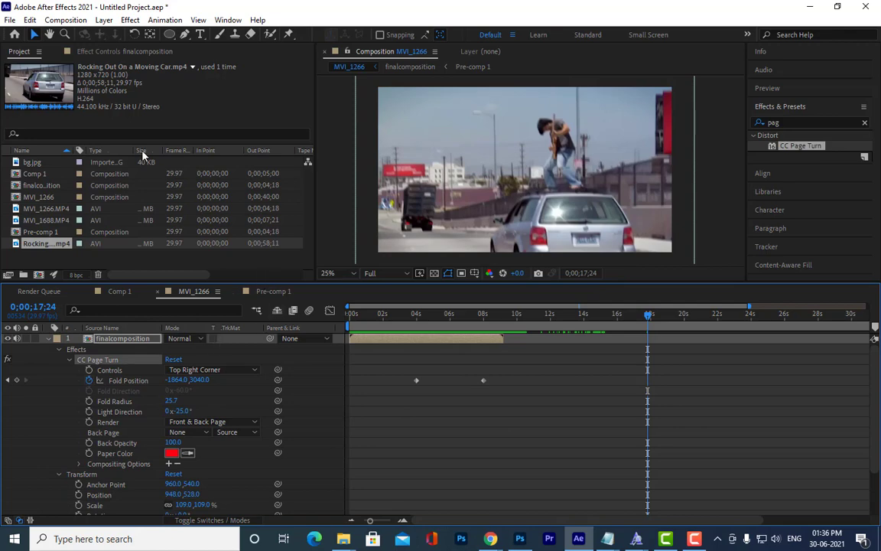
click(31, 19)
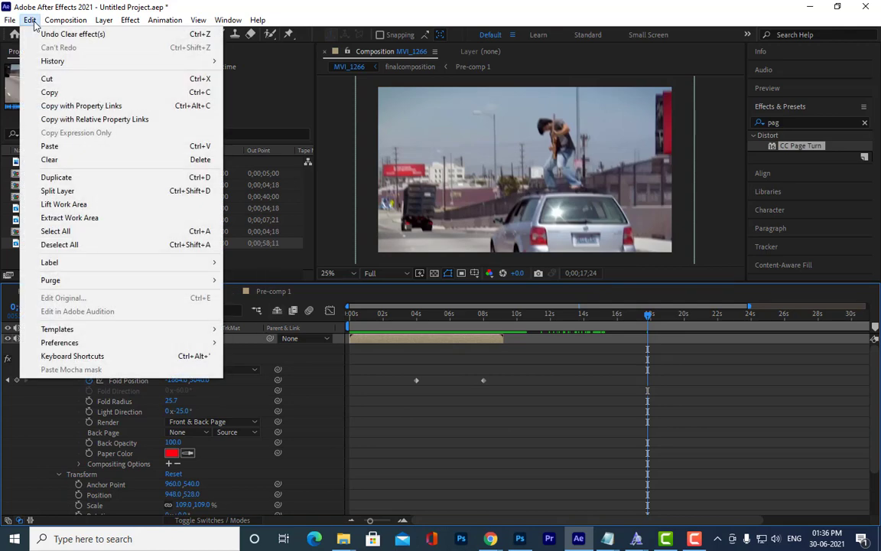
click(91, 108)
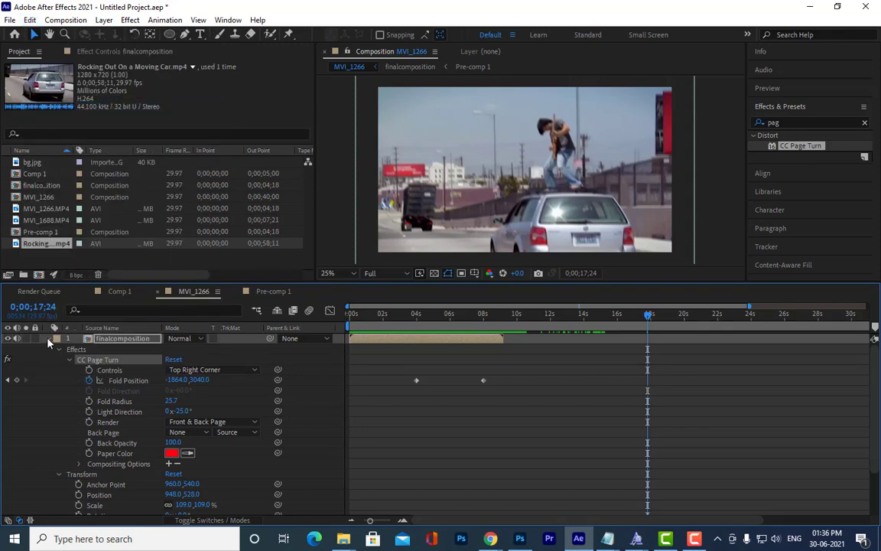
Collapse the finalcomposition layer and paste the linked CC Page Turn onto the Rocking Out On a Moving Car layer at 0;00;17;24
click(48, 339)
click(109, 350)
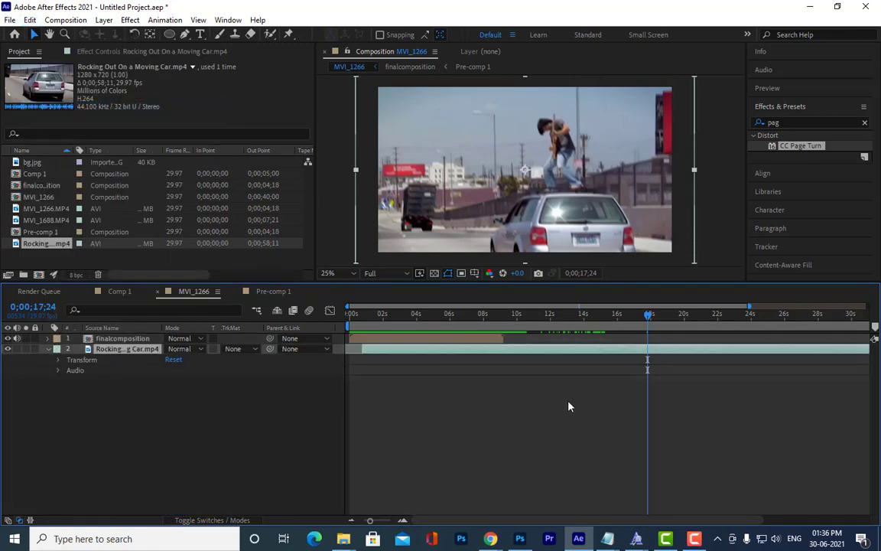
click(29, 20)
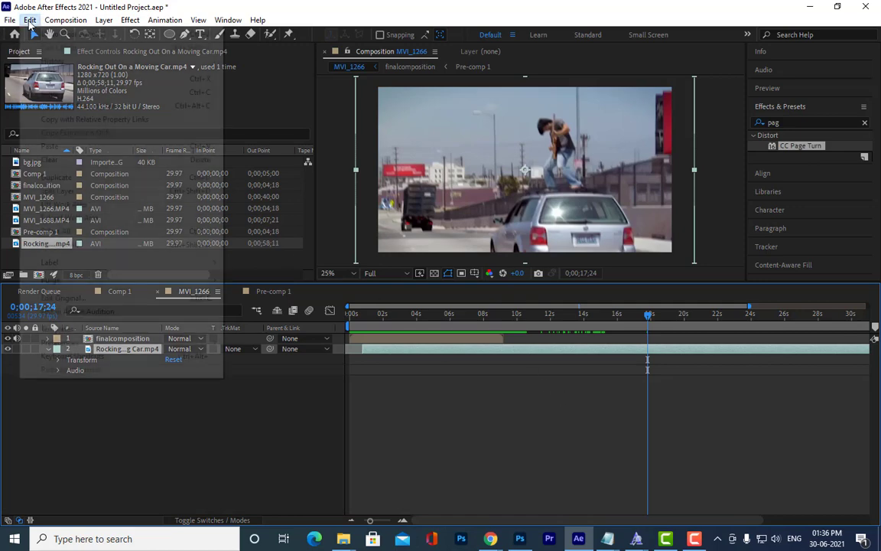
click(51, 146)
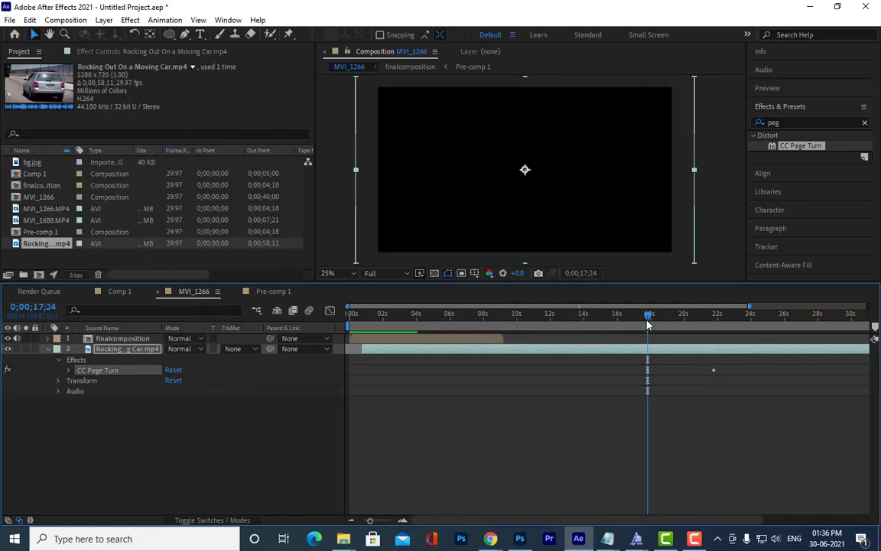
Hide the finalcomposition layer and scrub through the timeline to examine the page turn on the car clip
drag(647, 324, 436, 315)
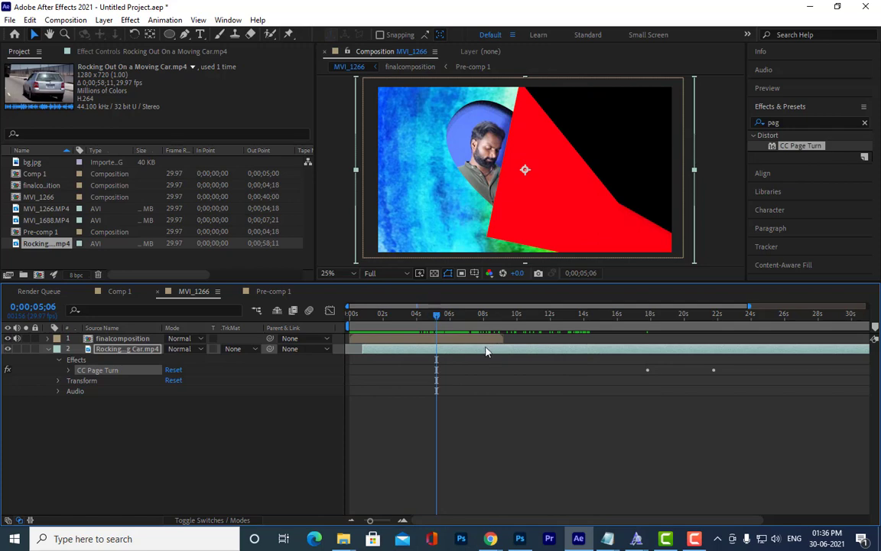
click(7, 338)
drag(348, 312, 575, 346)
drag(513, 348, 429, 340)
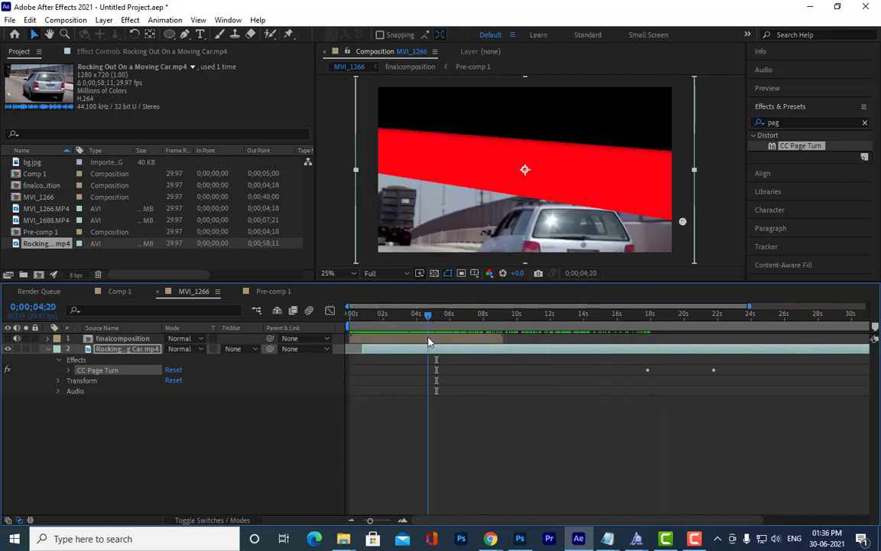
Expand the car clip's CC Page Turn and examine the Fold Position expression linking it to the finalcomposition layer
click(69, 370)
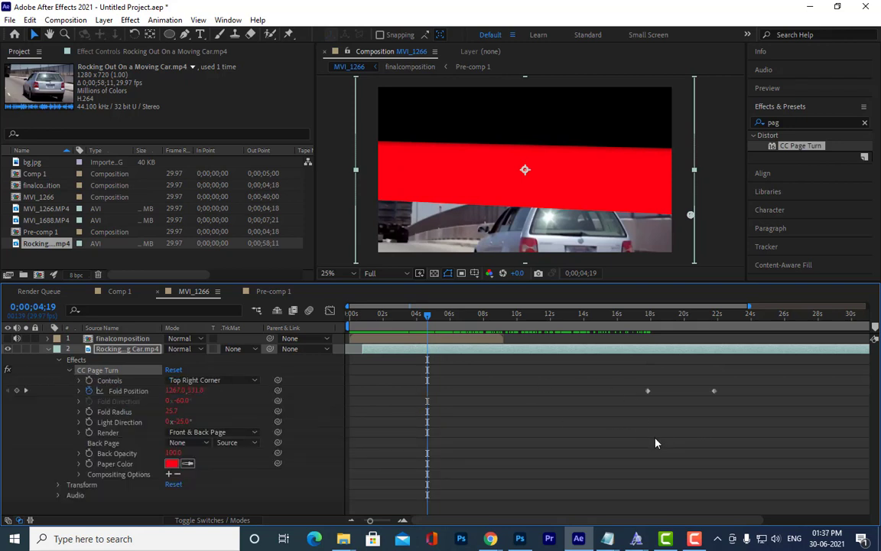
click(79, 391)
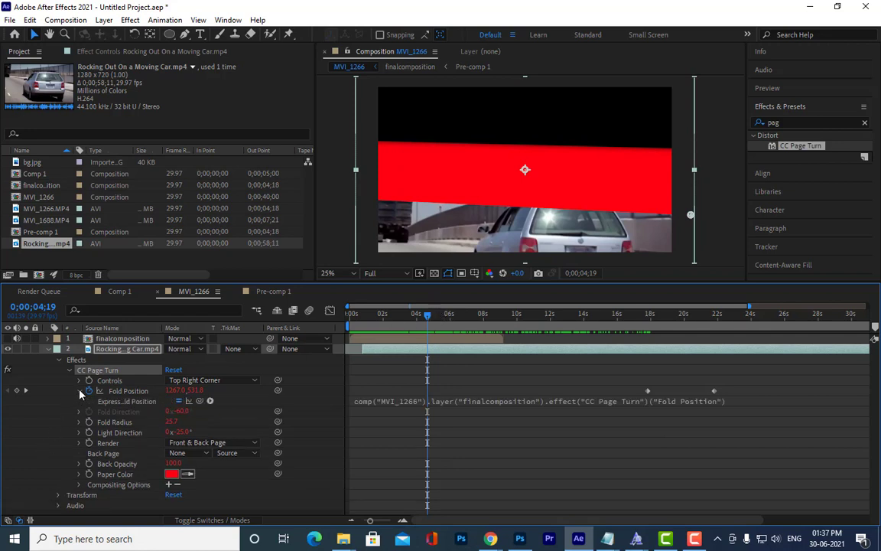
click(79, 391)
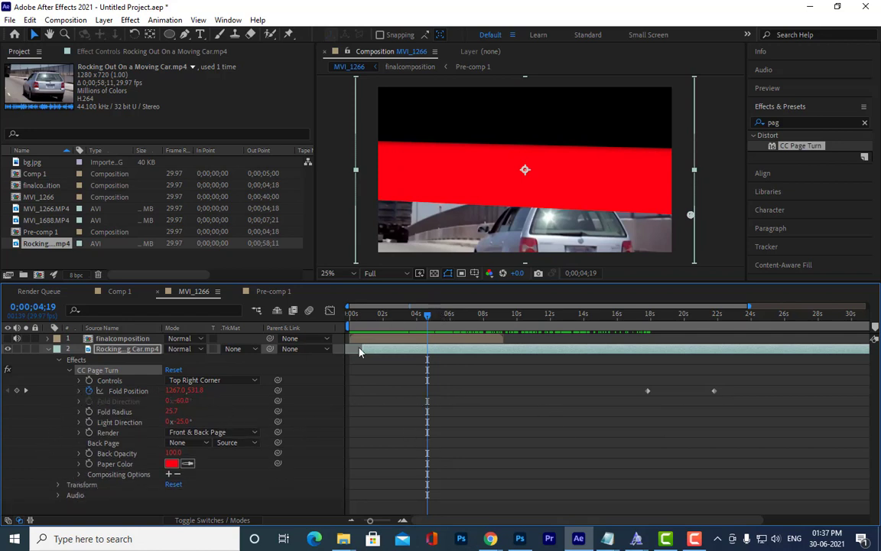
Move the car clip's two Fold Position keyframes earlier, to about 7.5 and 11.5 seconds
drag(607, 380, 733, 409)
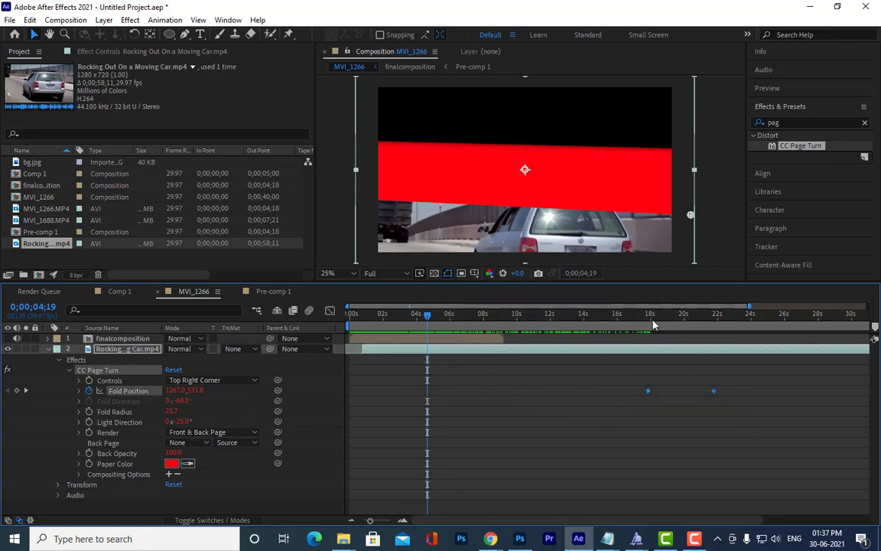
mouse_move(654, 325)
mouse_down()
mouse_move(662, 322)
mouse_move(642, 322)
mouse_up()
drag(610, 378, 524, 392)
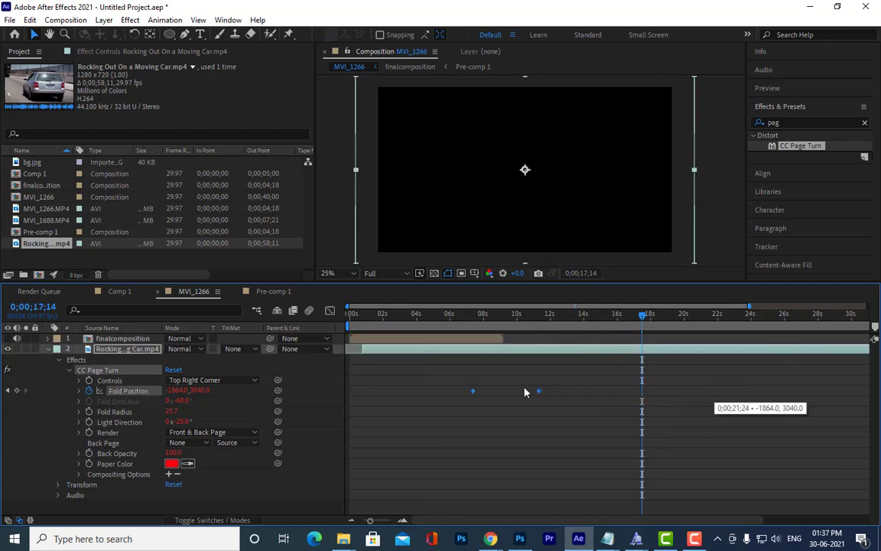
Move the car clip's two Fold Position keyframes to about 2.3 and 6.3 seconds and scrub back to 0;00;04;03
drag(457, 391, 454, 390)
drag(642, 314, 416, 359)
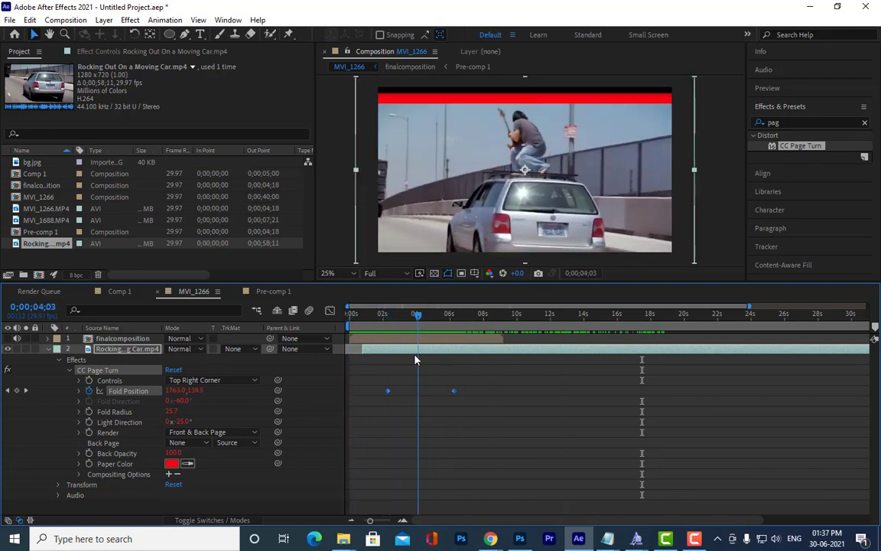
Start the Rocking Out On a Moving Car layer at 0;00;09;04 and preview the page turn from there
click(497, 315)
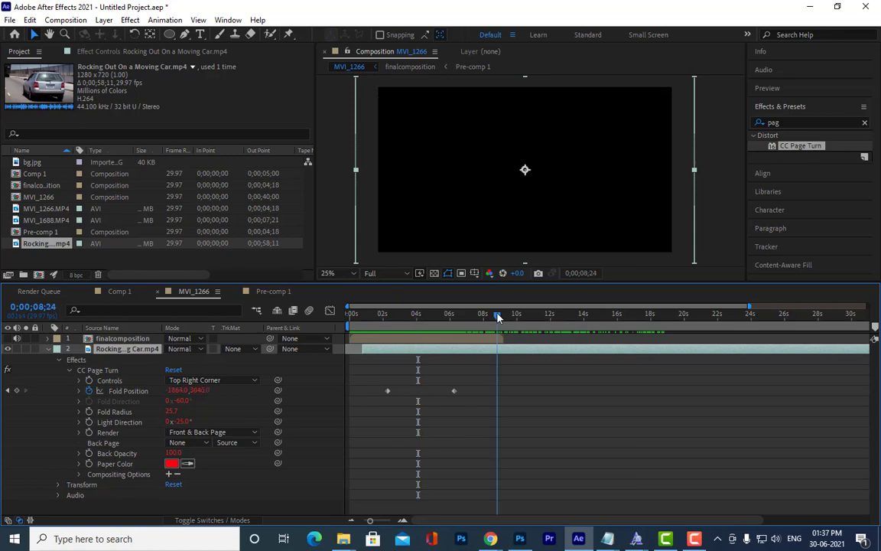
drag(496, 316, 501, 316)
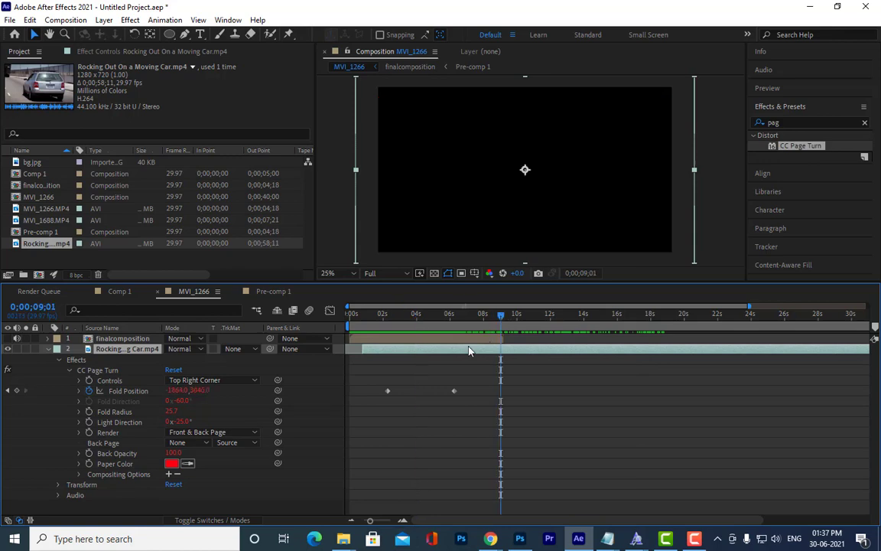
drag(502, 316, 504, 317)
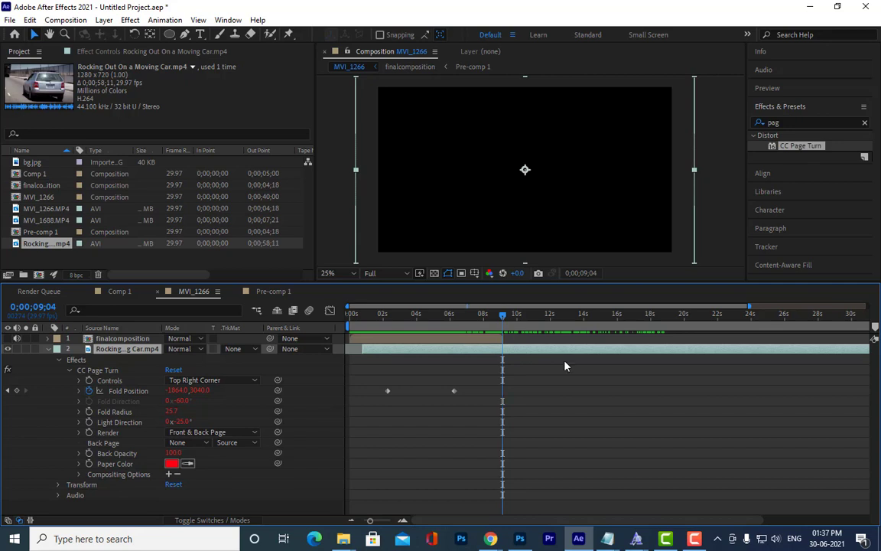
key(bracketleft)
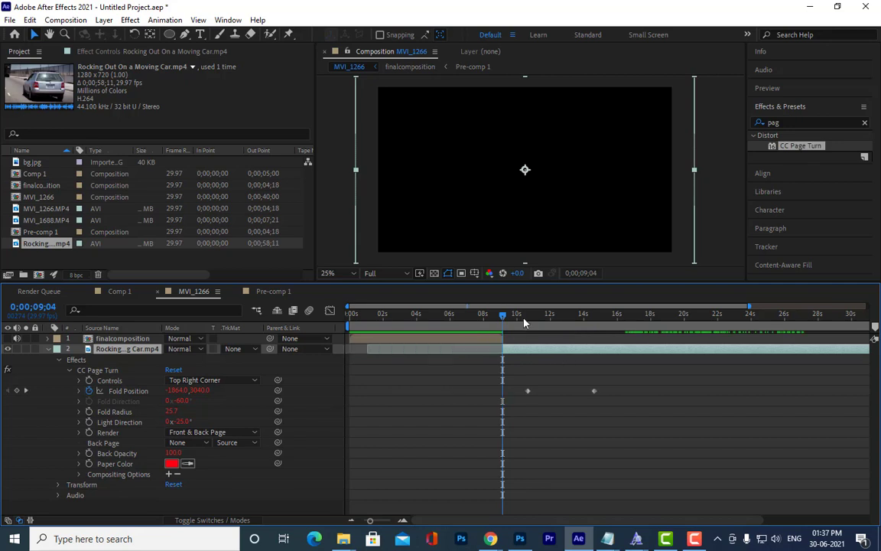
key(space)
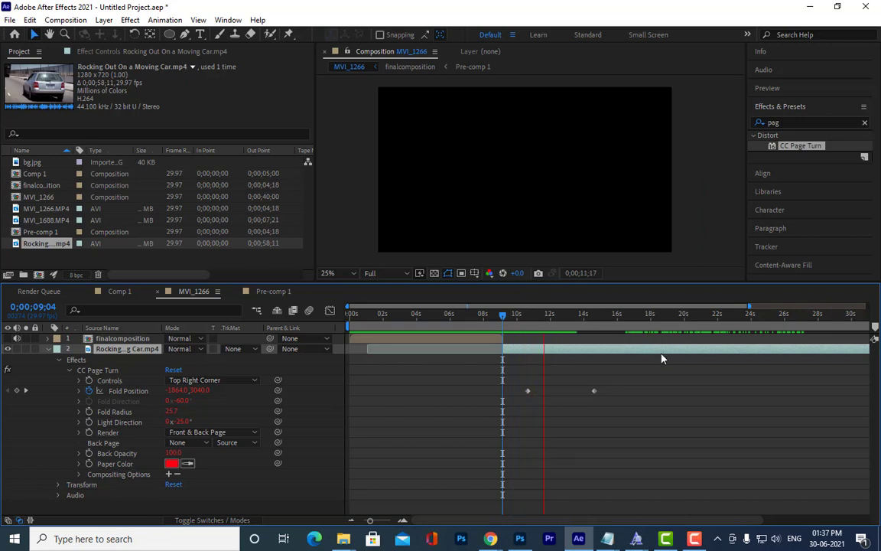
key(space)
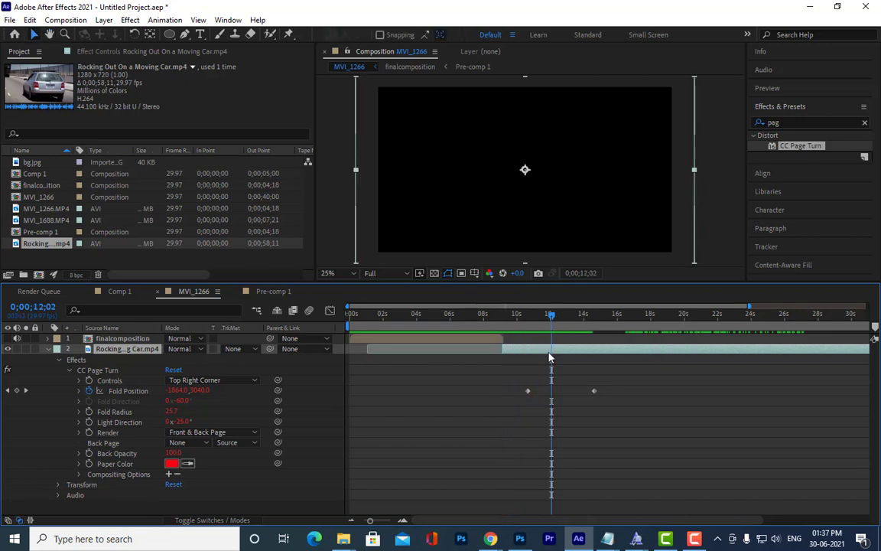
Shift the car layer to start at about 7 seconds and move its Fold Position keyframes to about 15 and 19 seconds
drag(549, 357, 516, 355)
click(473, 317)
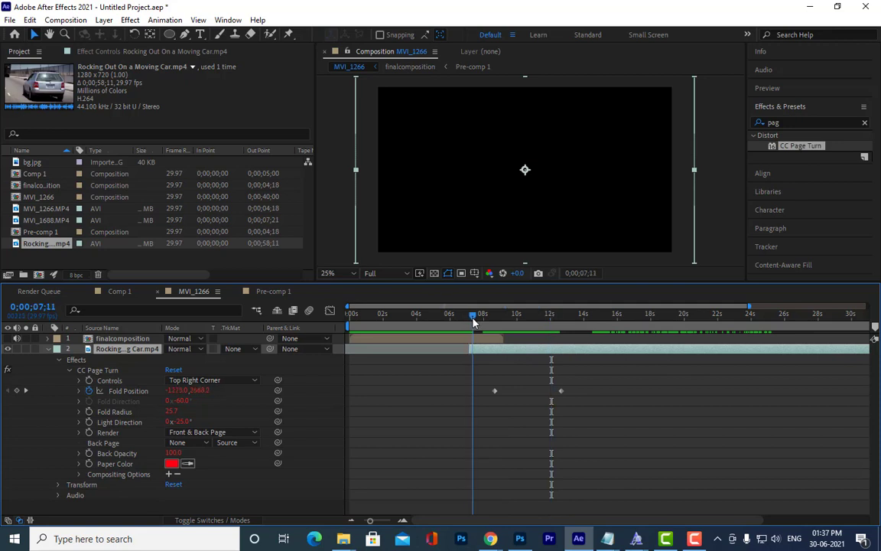
drag(473, 322, 484, 323)
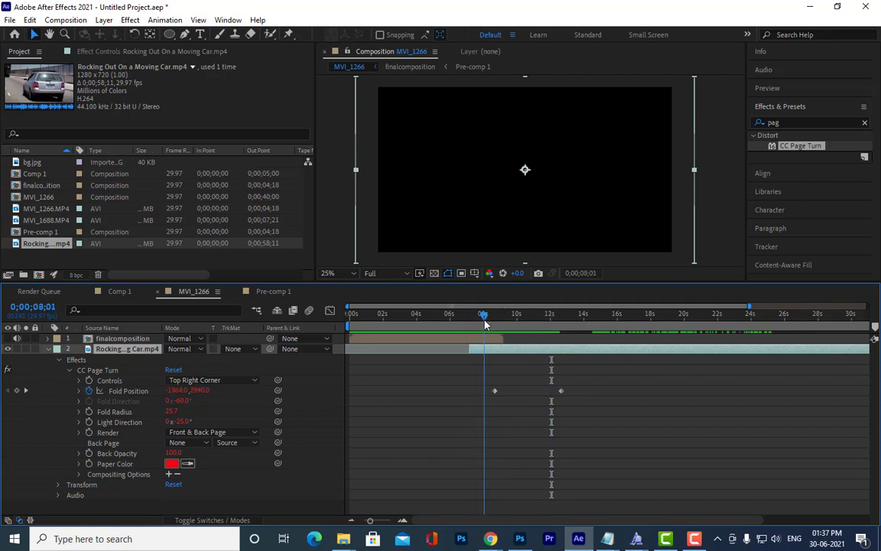
click(560, 380)
drag(471, 382, 665, 398)
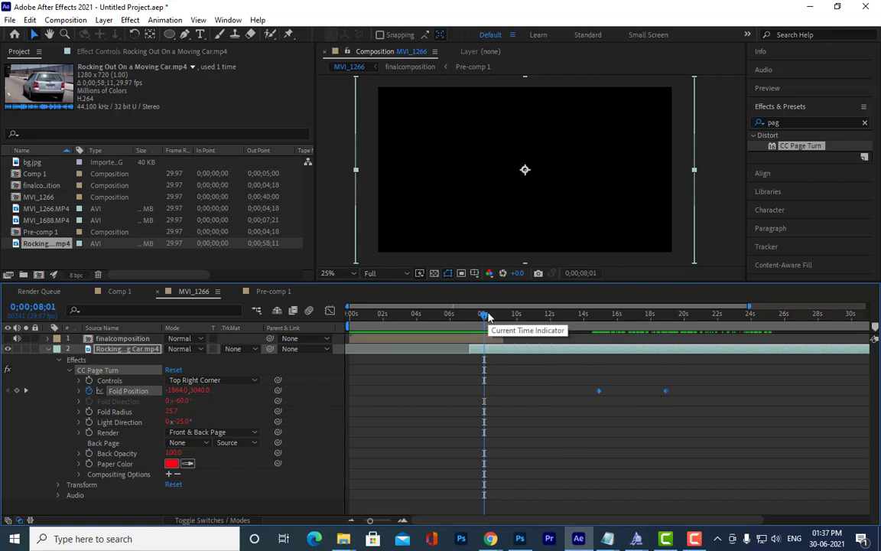
Show the finalcomposition layer again and scrub from 0;00;07;04 to 0;00;08;25 to check the overlap
drag(484, 314, 468, 315)
click(8, 348)
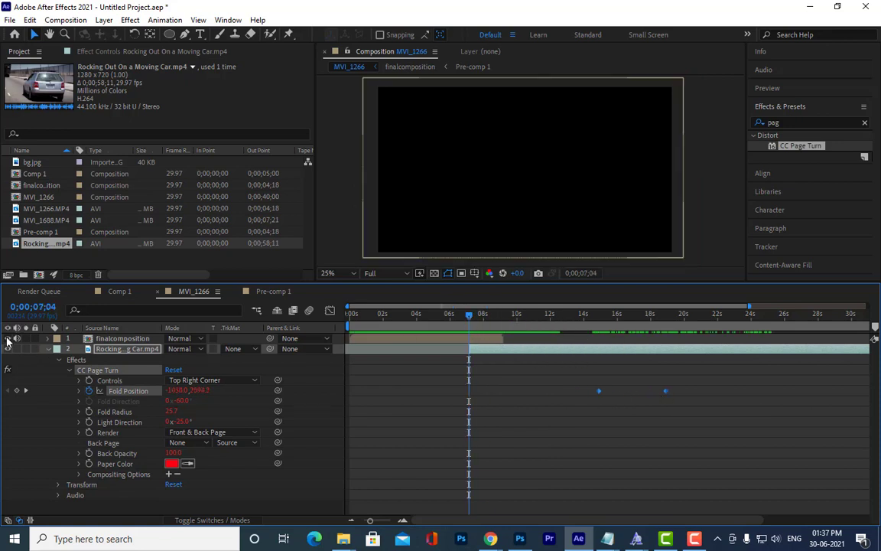
drag(471, 315, 502, 338)
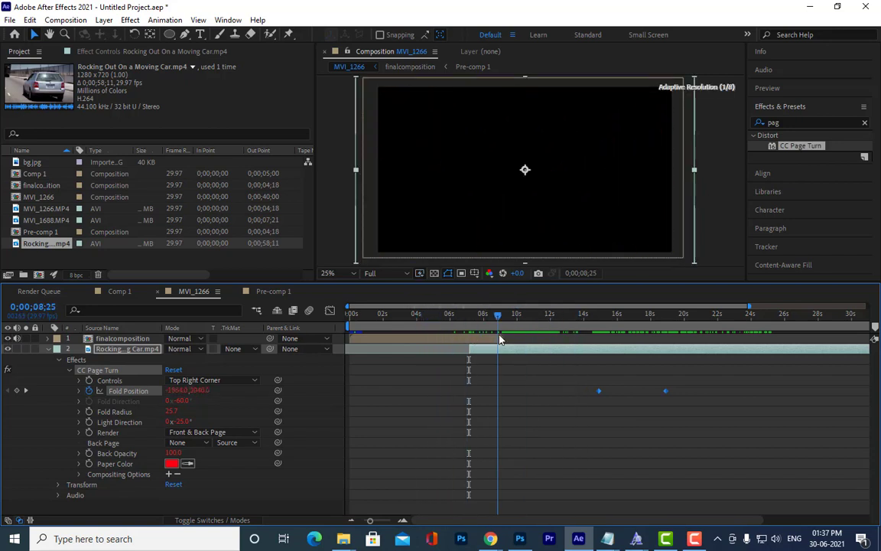
Reset the car clip's CC Page Turn, remove all its Fold Position keyframes and scrub to 0;00;24;05
click(540, 417)
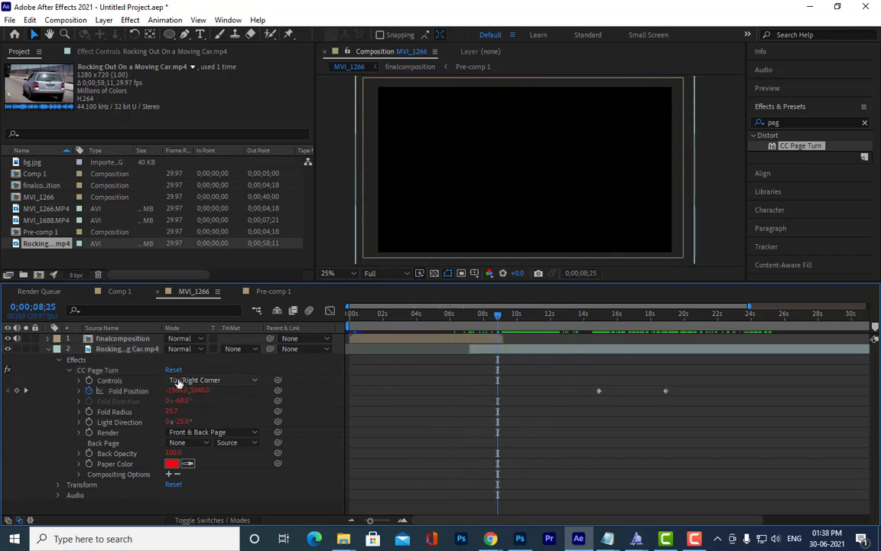
click(104, 371)
click(177, 371)
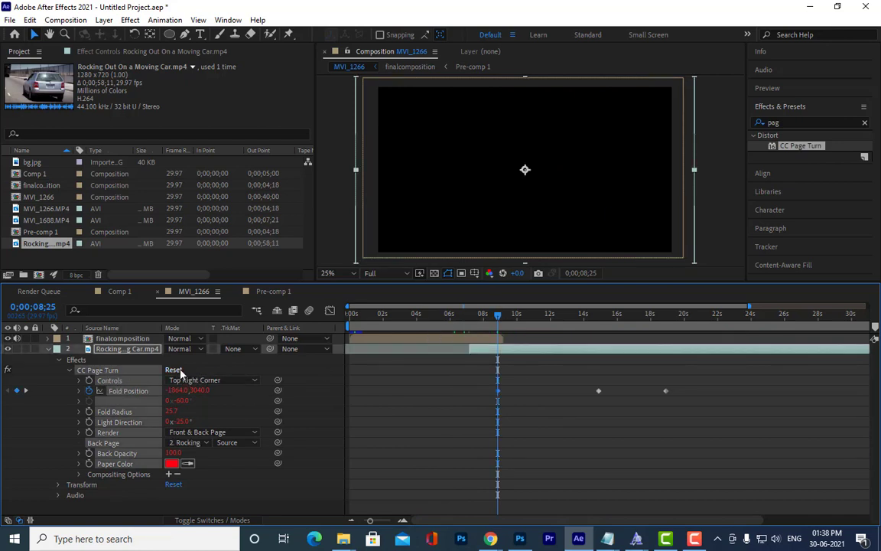
click(89, 391)
drag(494, 317, 755, 335)
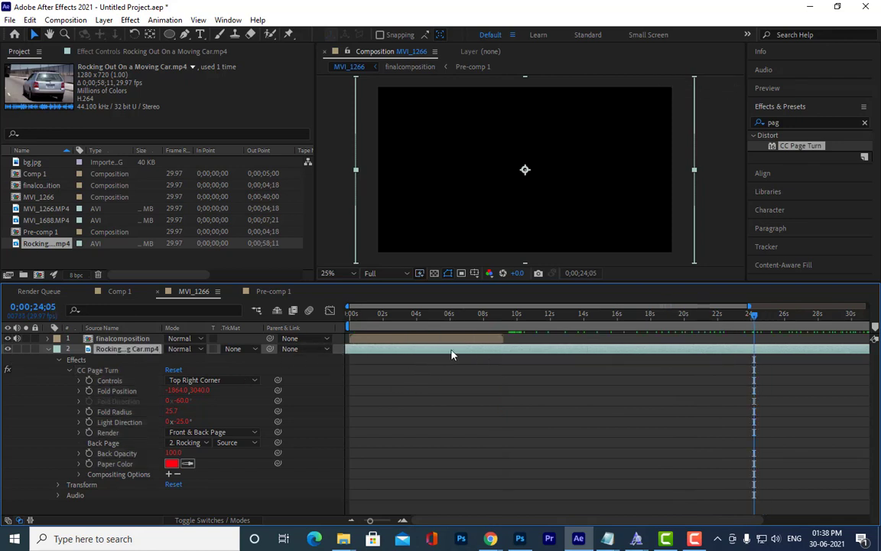
Delete the car layer and add Rocking Out On a Moving Car.mp4 afresh below finalcomposition, starting at 0;00;00;00
key(Delete)
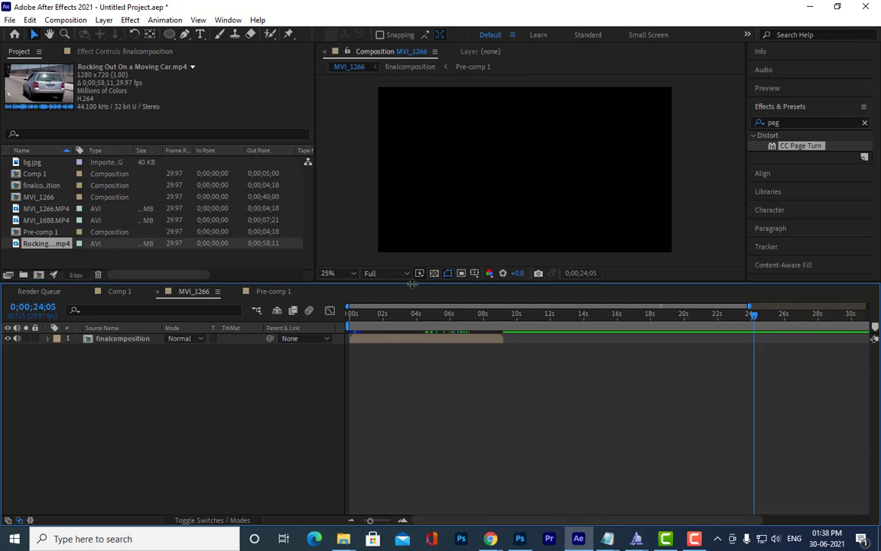
drag(390, 317, 347, 320)
click(404, 340)
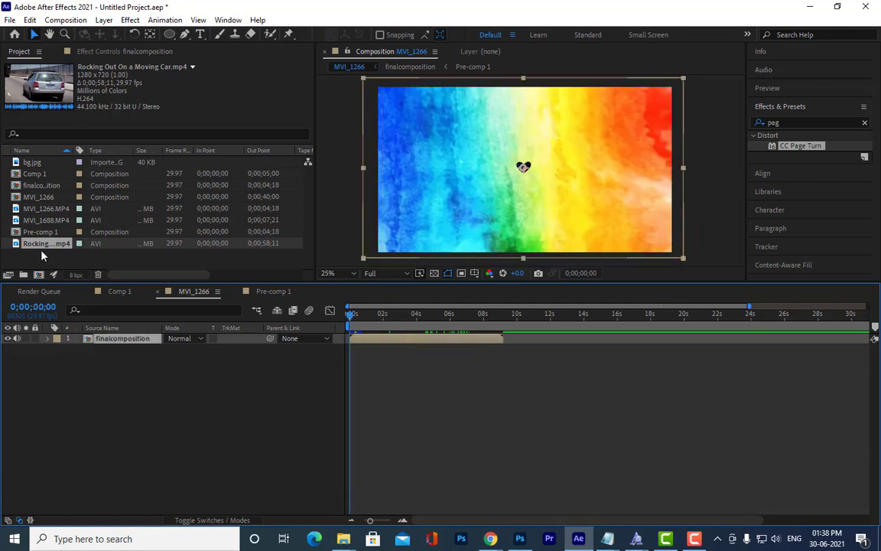
drag(42, 254, 69, 375)
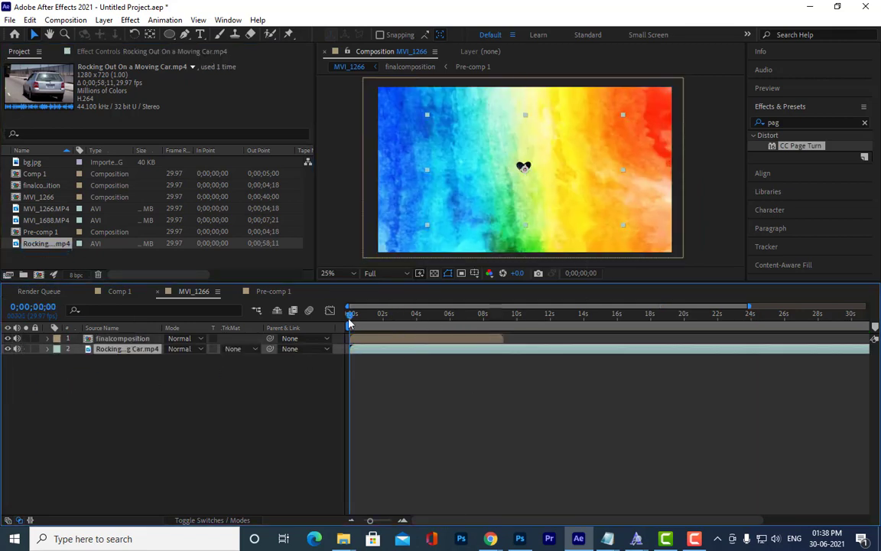
Scale the new car layer to 158% so it fills the frame, checking it at 0;00;07;11
drag(350, 321, 474, 316)
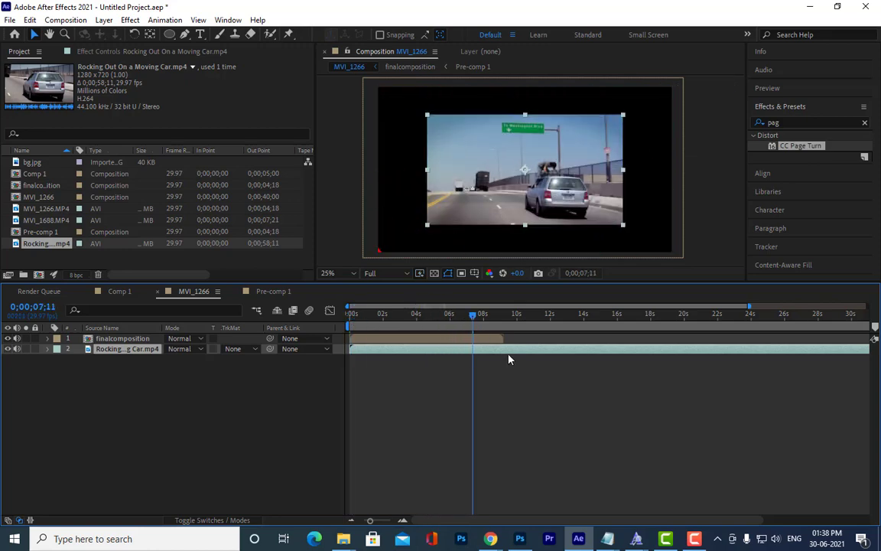
click(507, 355)
click(282, 354)
key(s)
drag(184, 358, 228, 359)
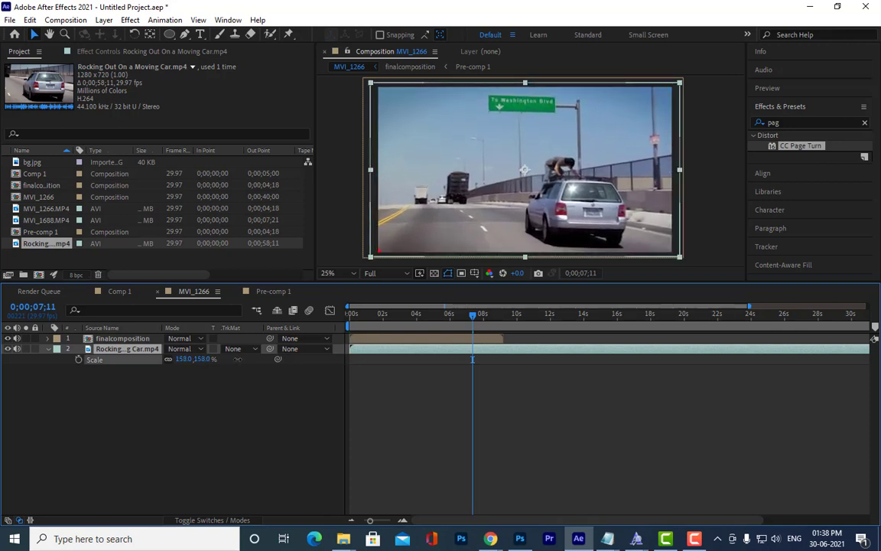
click(233, 416)
click(424, 351)
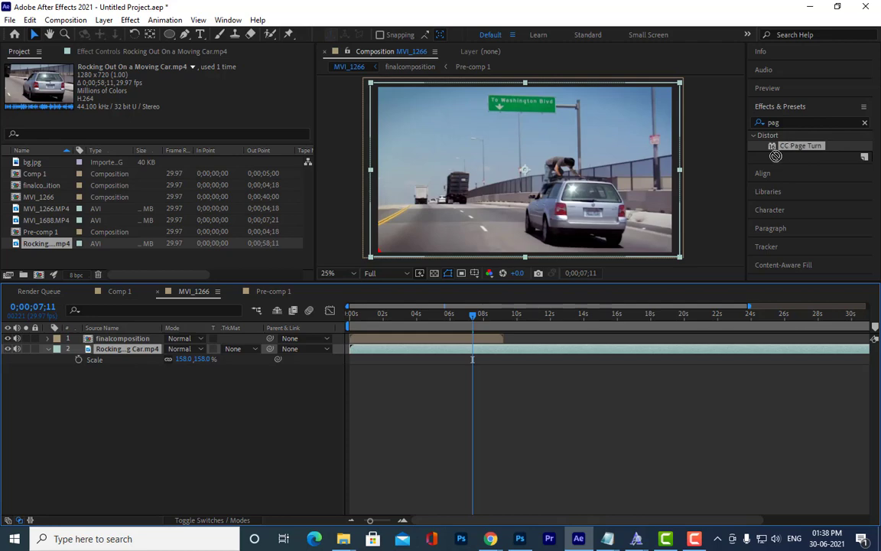
Apply CC Page Turn to the car layer and set its Back Page to finalcomposition
drag(774, 148, 104, 359)
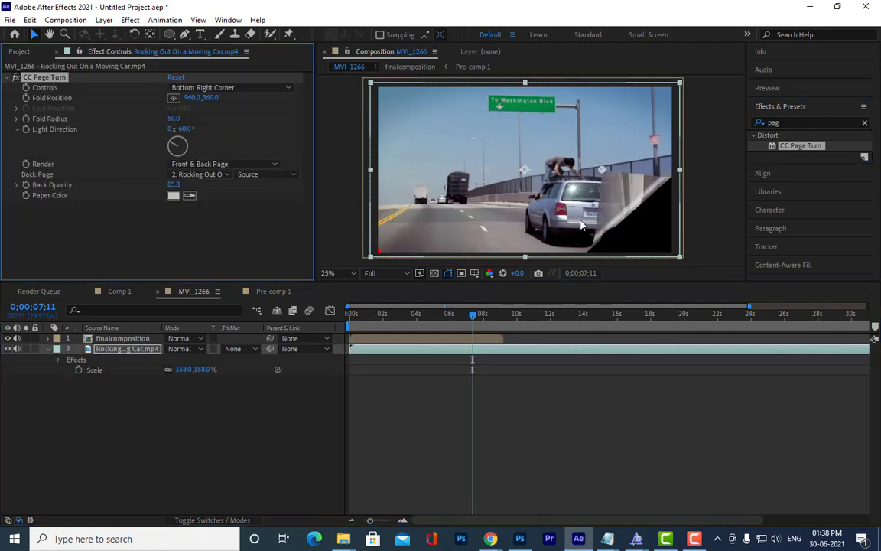
click(296, 176)
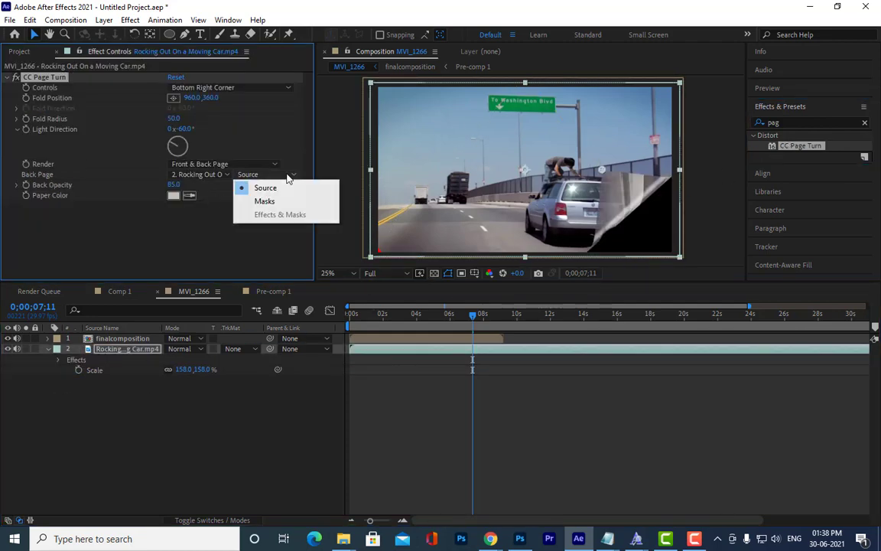
click(280, 178)
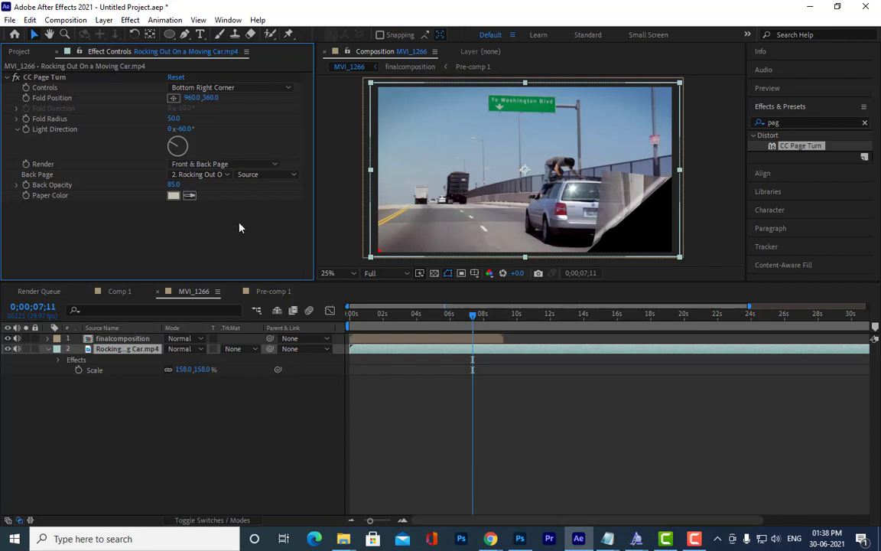
click(464, 339)
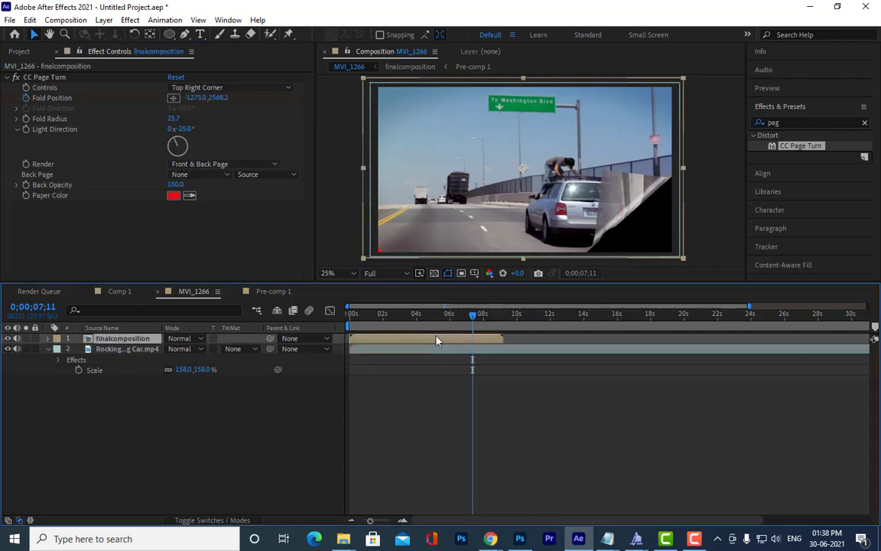
click(451, 349)
click(280, 175)
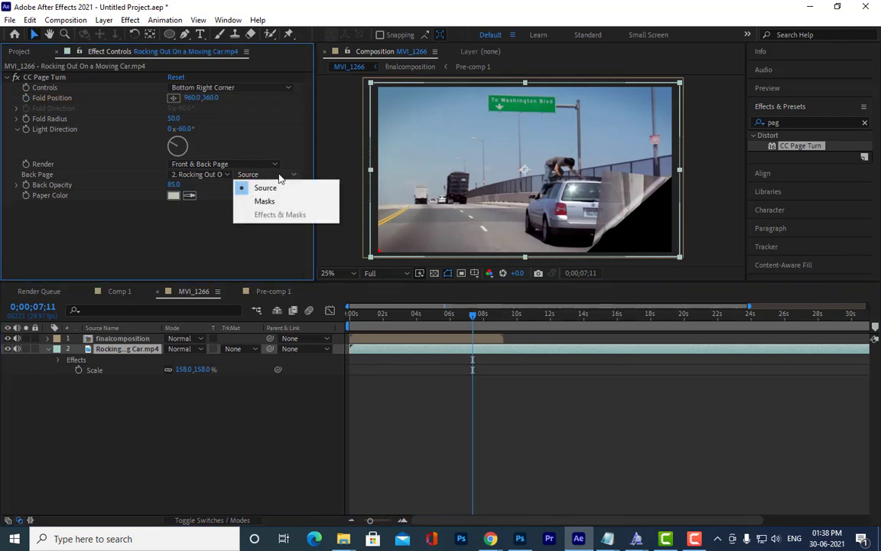
click(209, 178)
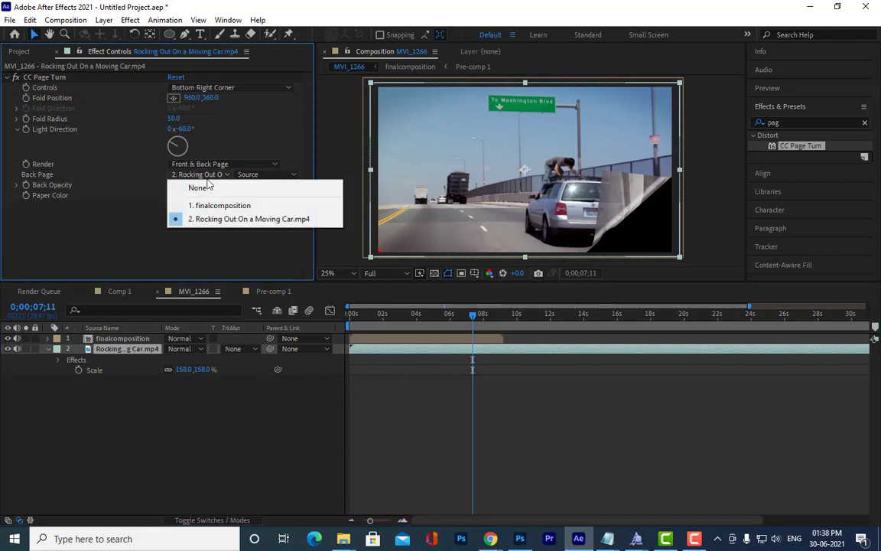
click(200, 204)
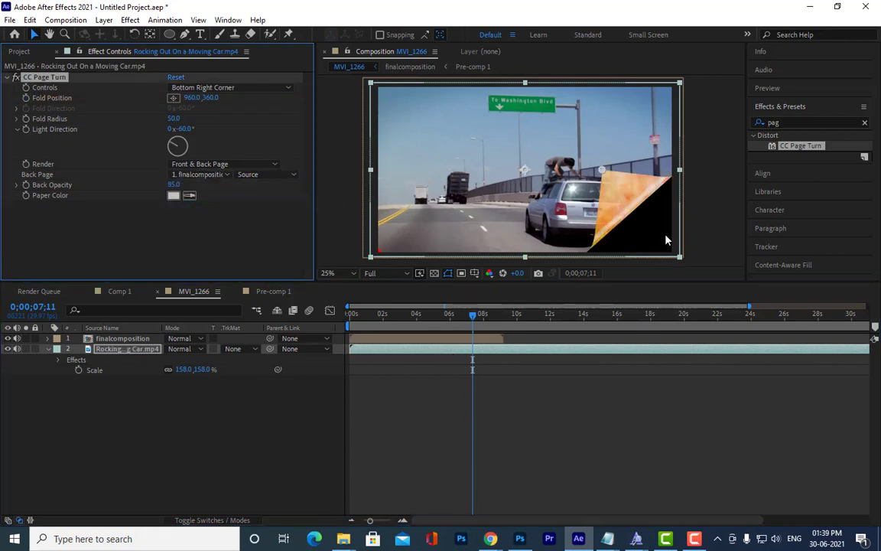
Set the Back Page of finalcomposition's CC Page Turn to Rocking Out On a Moving Car.mp4
drag(470, 316, 314, 314)
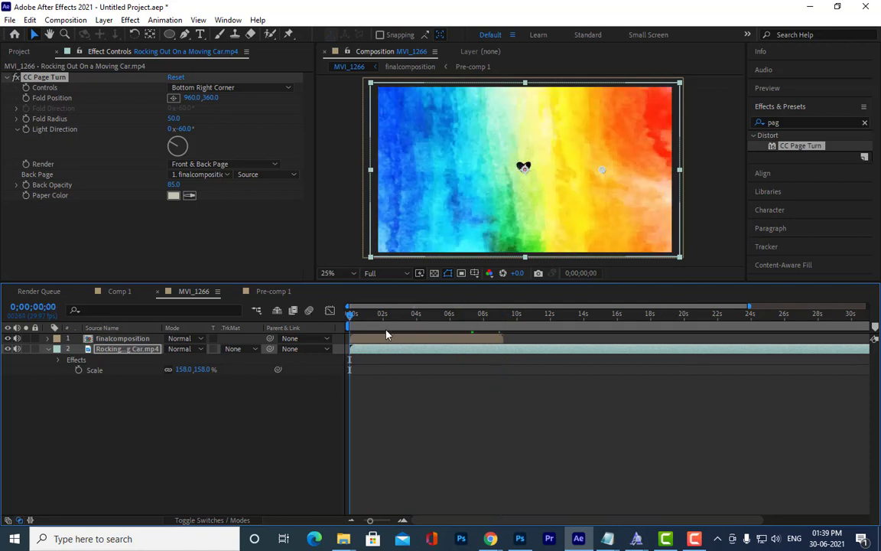
click(381, 339)
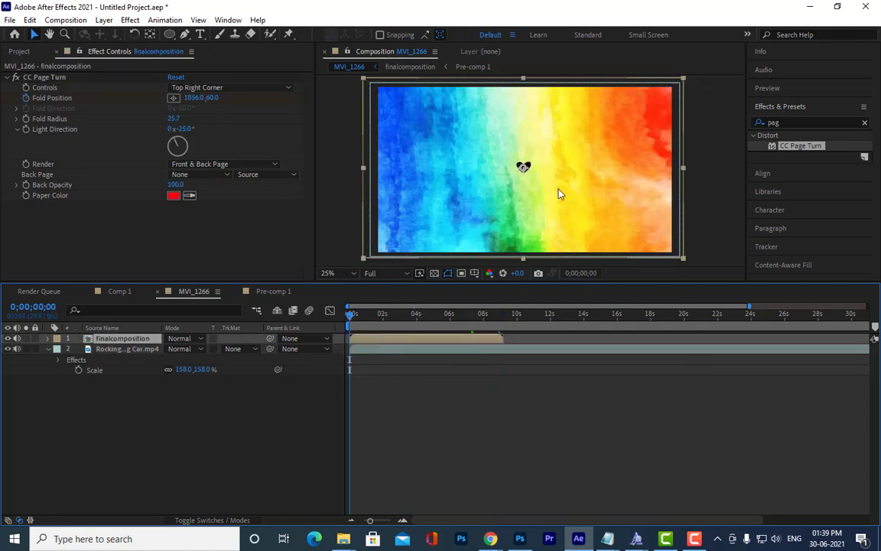
click(217, 177)
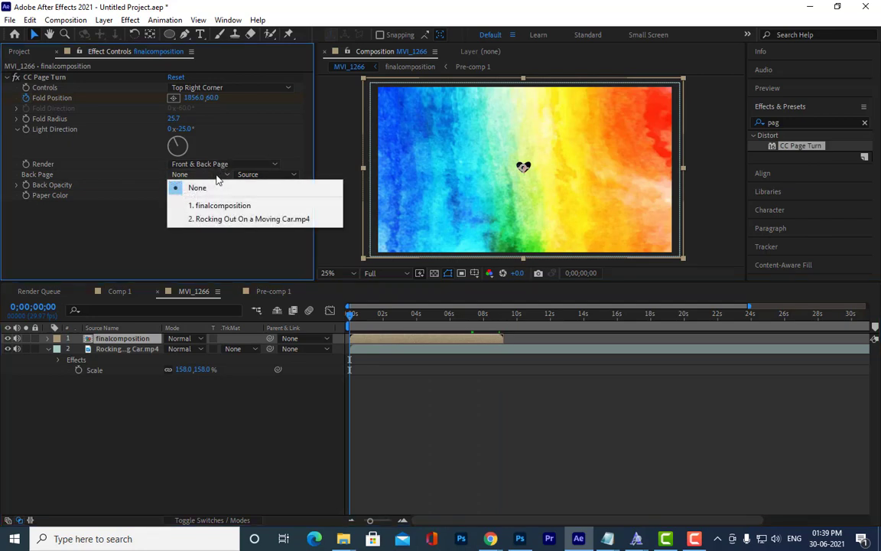
click(218, 220)
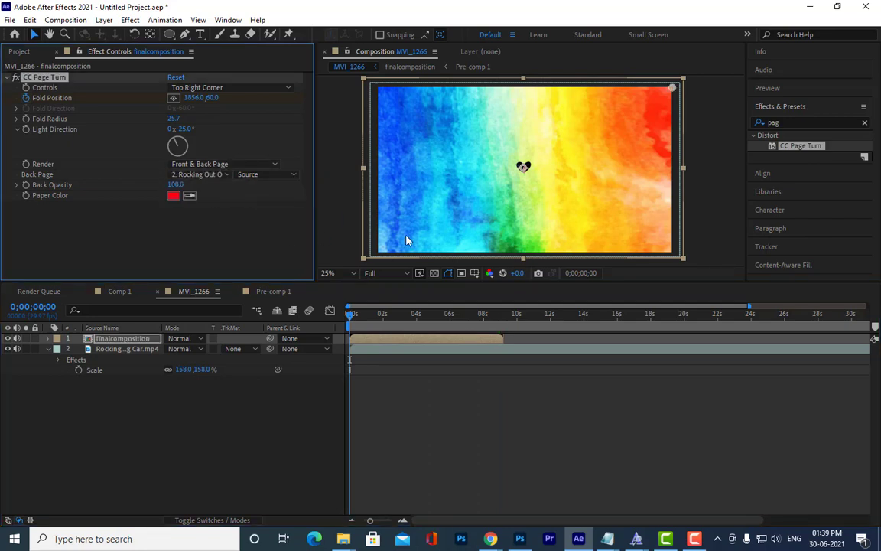
Preview the composition from 0;00;03;05 to examine the page turn with the new back pages
drag(350, 320, 403, 318)
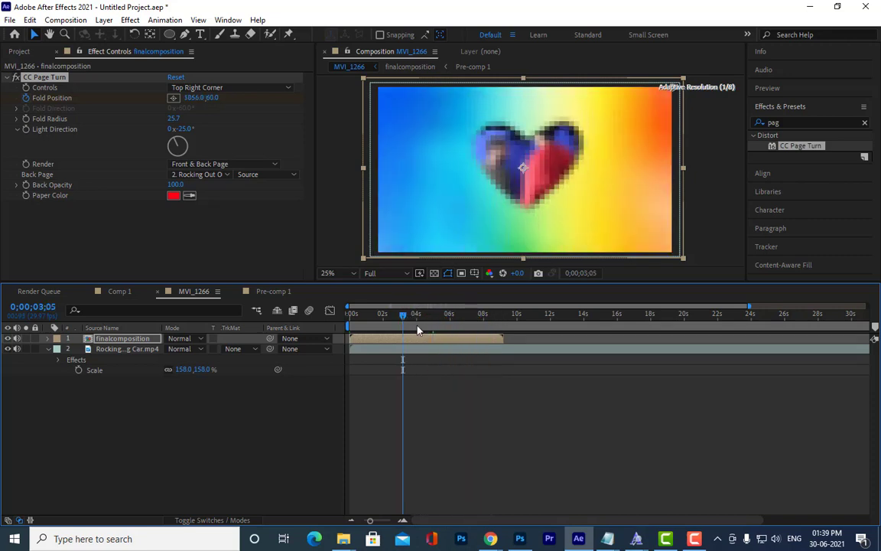
key(space)
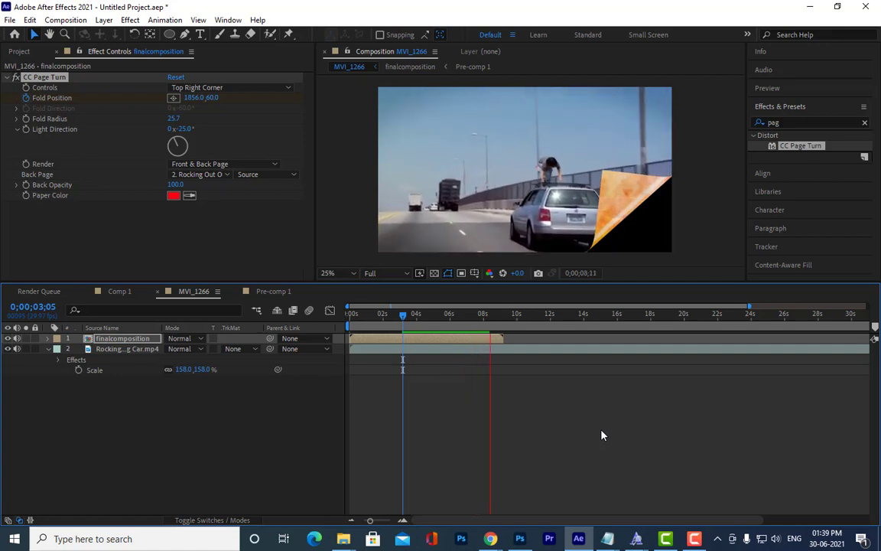
key(space)
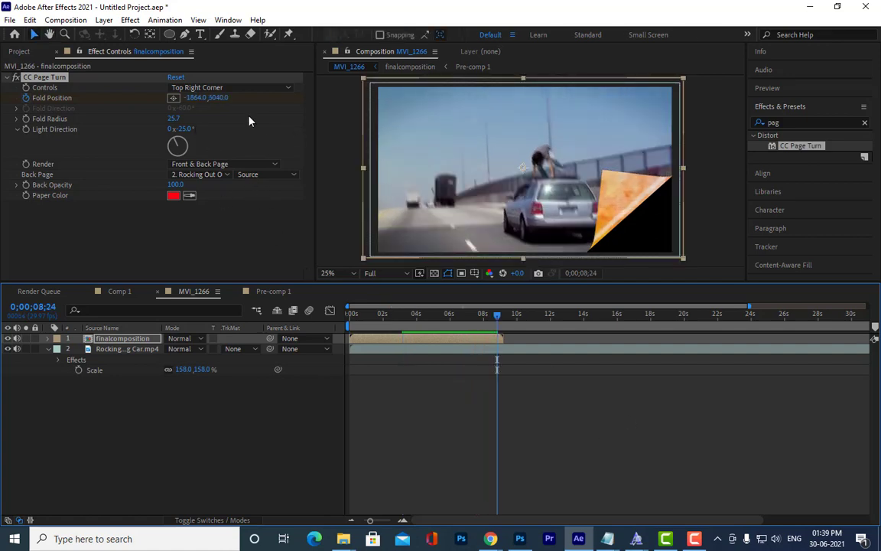
click(174, 99)
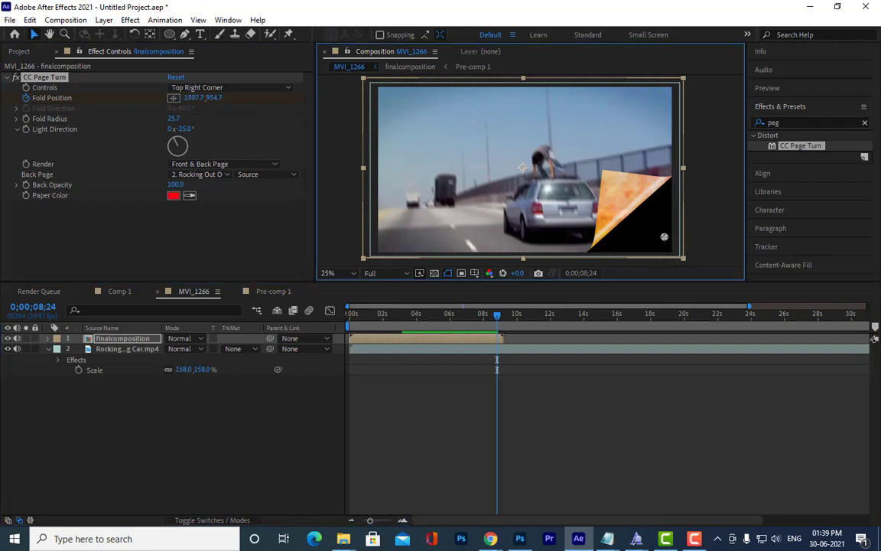
click(664, 237)
drag(665, 238, 673, 252)
Set the car layer's CC Page Turn fold position to about 1262.8, 701.8 at its lower-right corner and check the clip up to 0;00;18;00
click(136, 348)
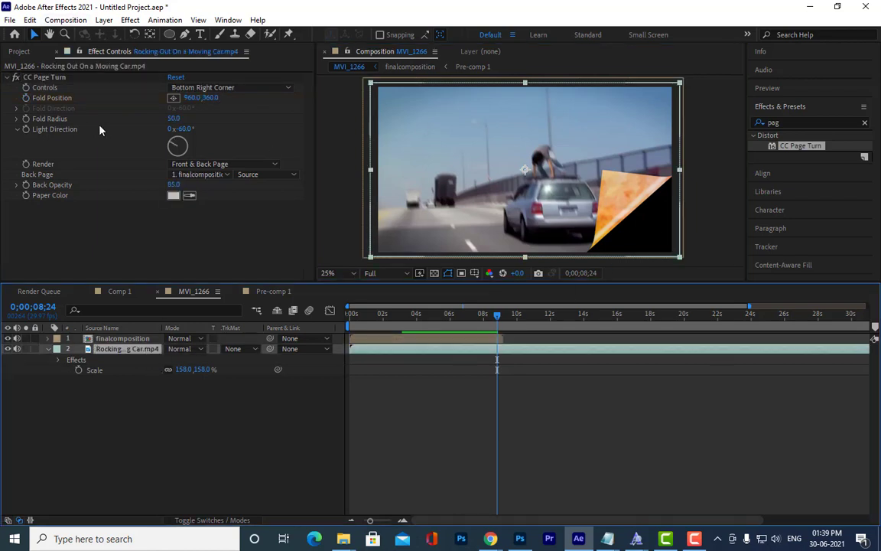
click(175, 99)
click(662, 245)
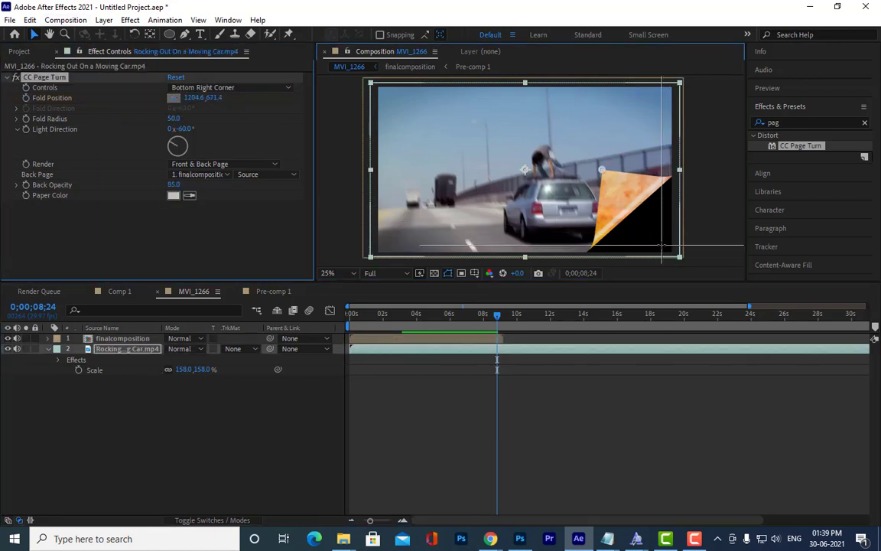
drag(662, 245, 675, 251)
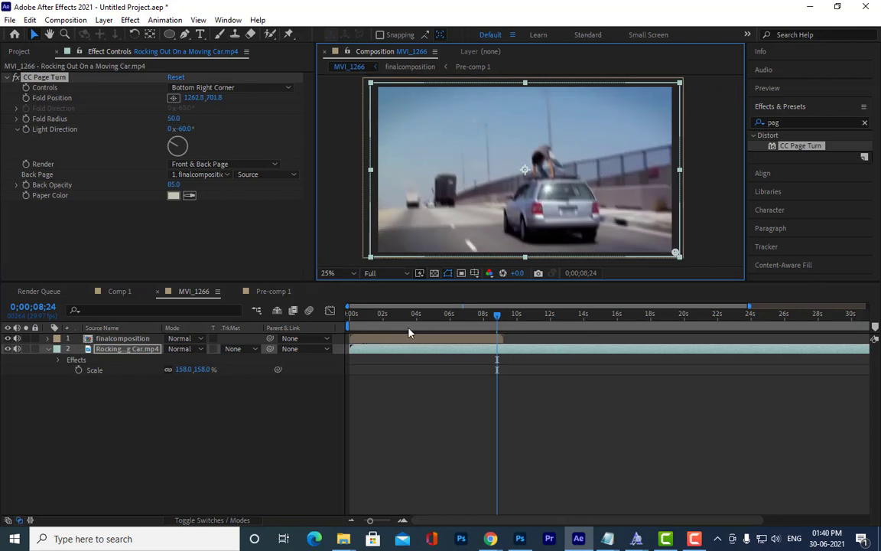
drag(409, 333, 651, 340)
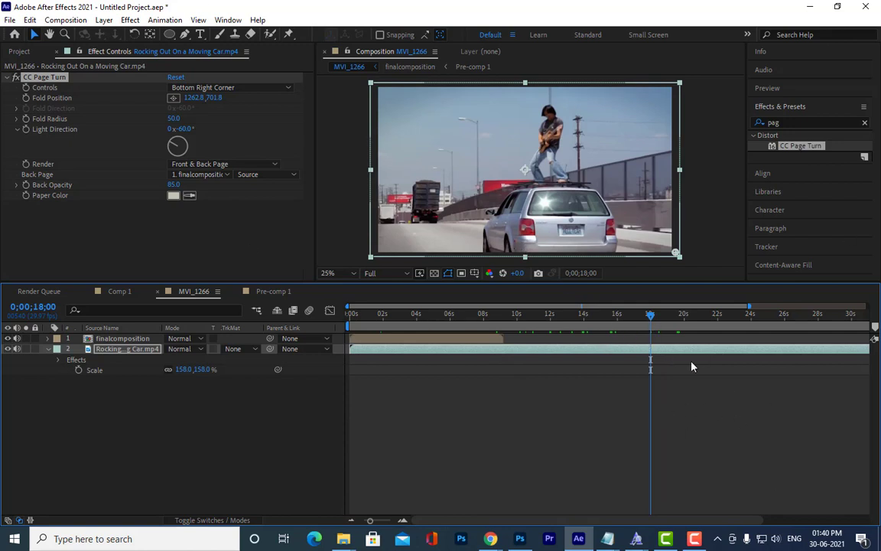
Import a-quick-walk-through-kensington-ave-philadelphia.mp4 from drive D and add it to MVI_1266 below the car layer
click(20, 51)
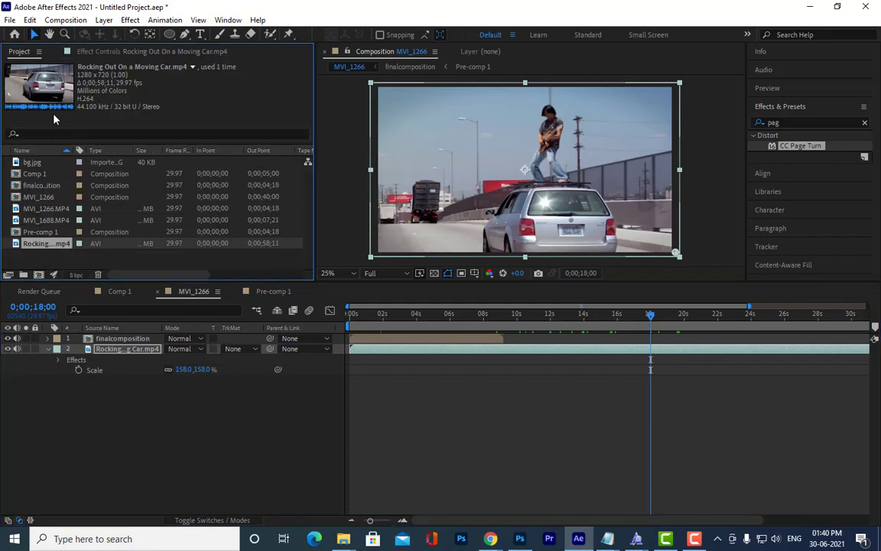
double_click(127, 264)
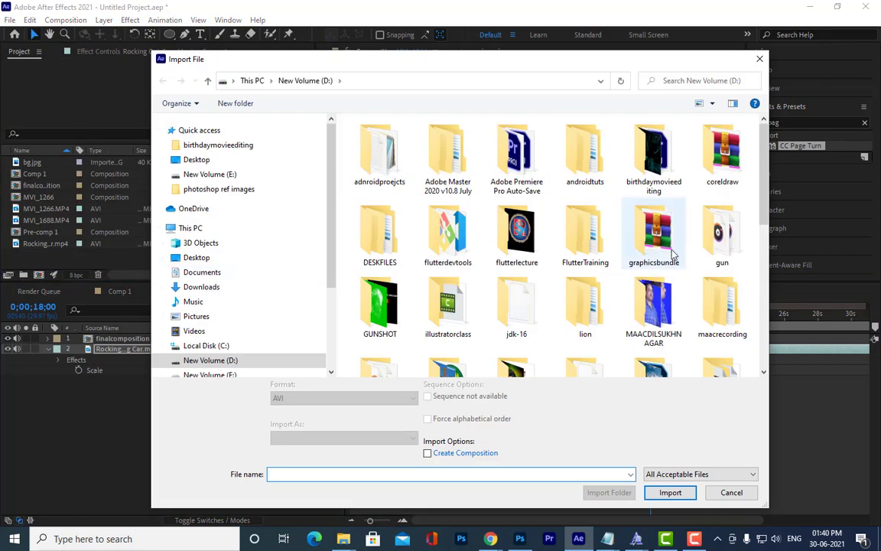
scroll(676, 244, down, 6)
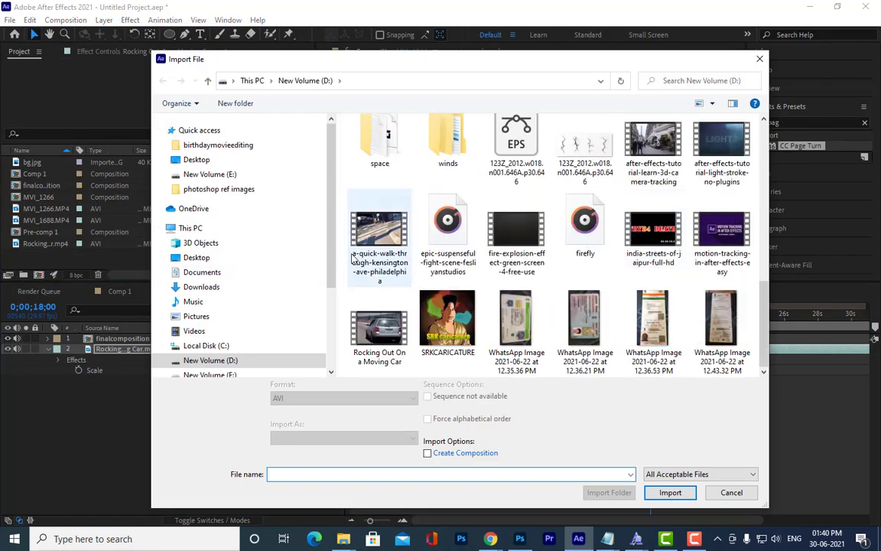
click(375, 243)
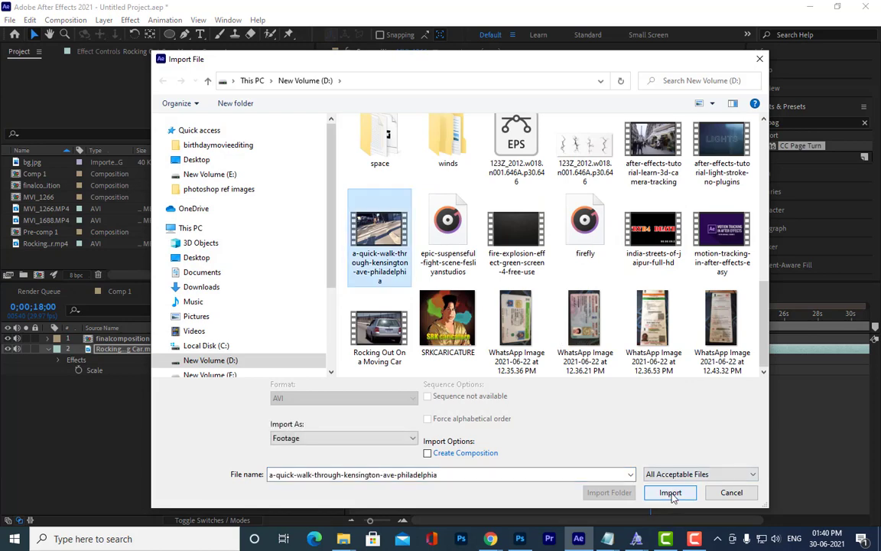
click(671, 493)
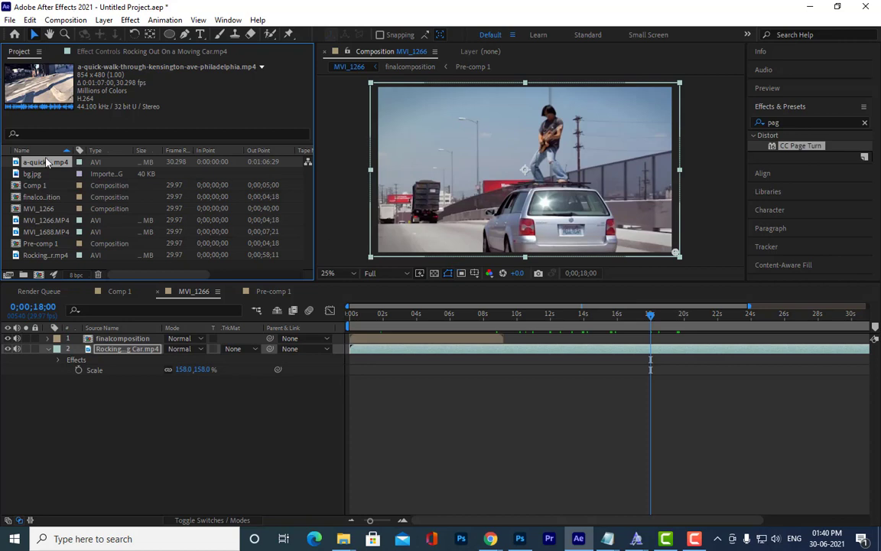
drag(47, 163, 140, 406)
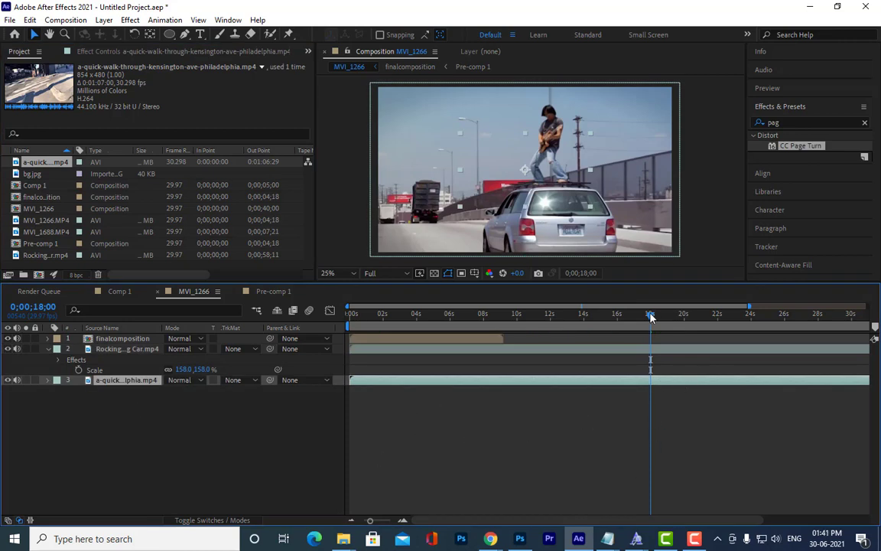
Start keyframing the Fold Position of the car layer's CC Page Turn at 0;00;15;15
drag(651, 317, 609, 316)
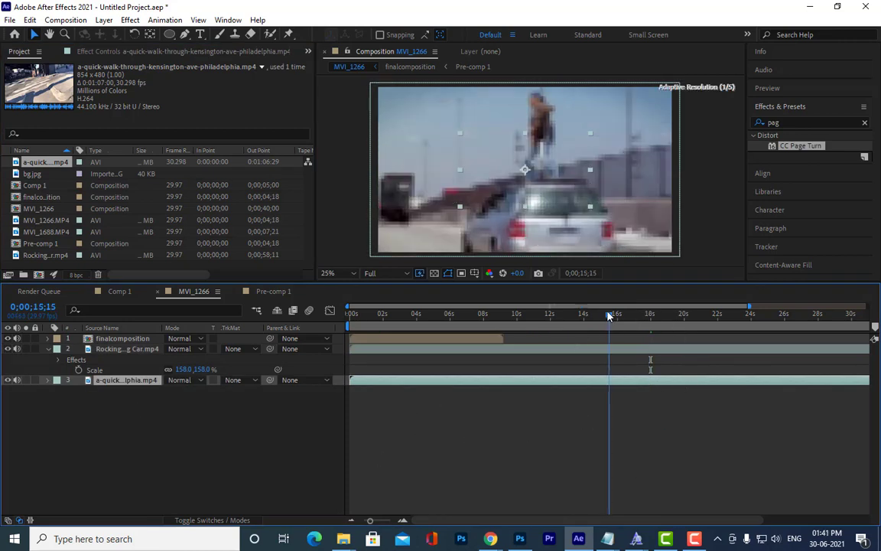
click(121, 350)
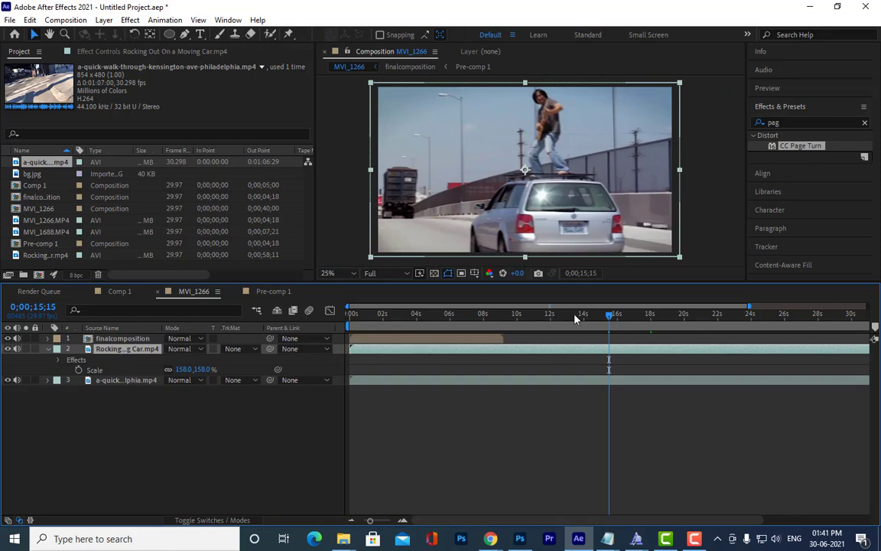
click(111, 50)
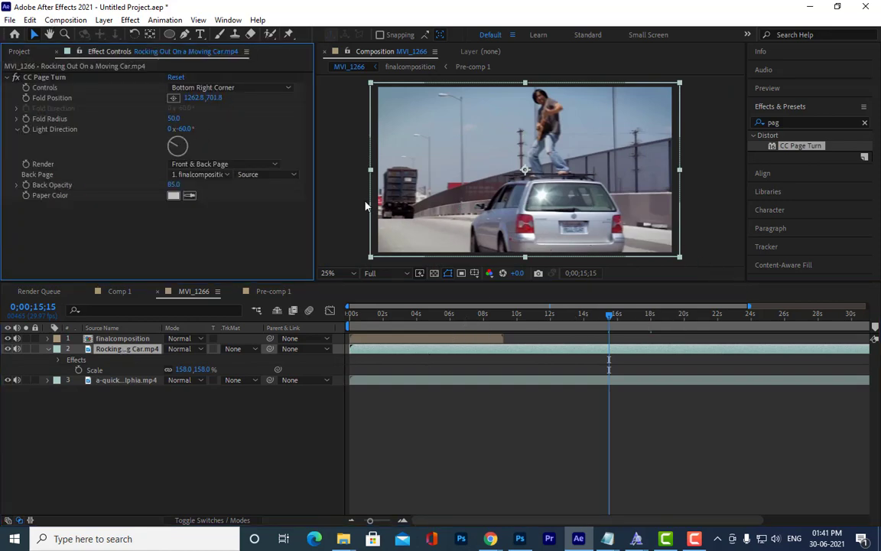
click(26, 91)
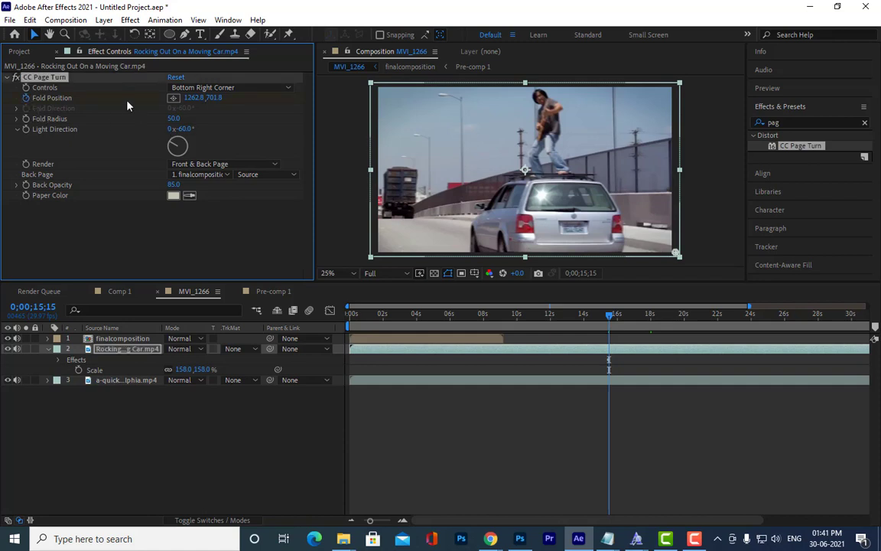
At 0;00;18;18, move the car layer's fold position to about -299.2, 76.5, beyond the frame's upper-left area
click(661, 316)
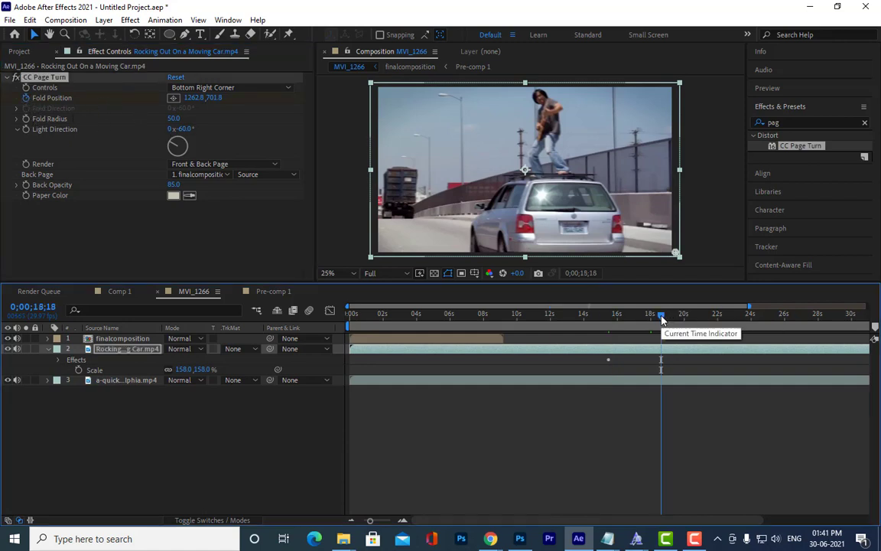
click(173, 98)
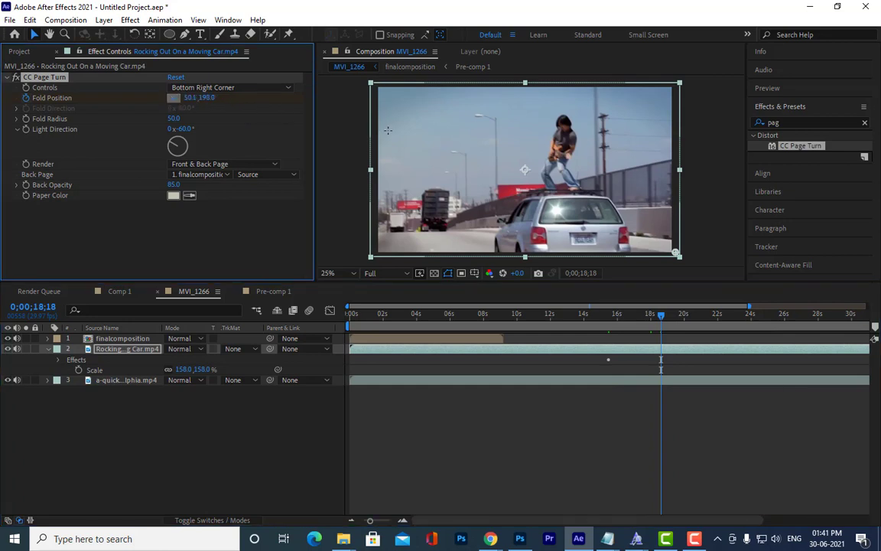
click(437, 125)
drag(437, 125, 509, 191)
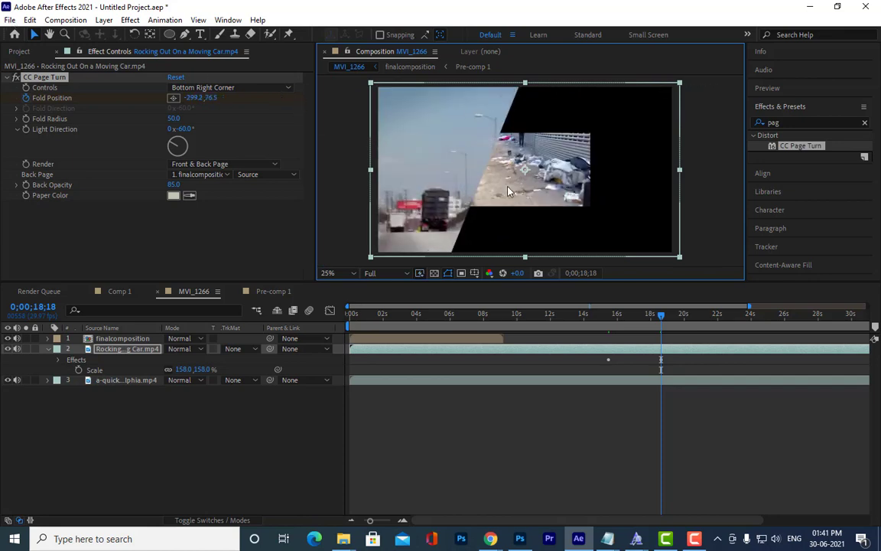
Set the car layer's Back Page to a-quick-walk-through-kensington-ave-philadelphia.mp4 and scale that street clip to 284% to fill the frame
click(225, 175)
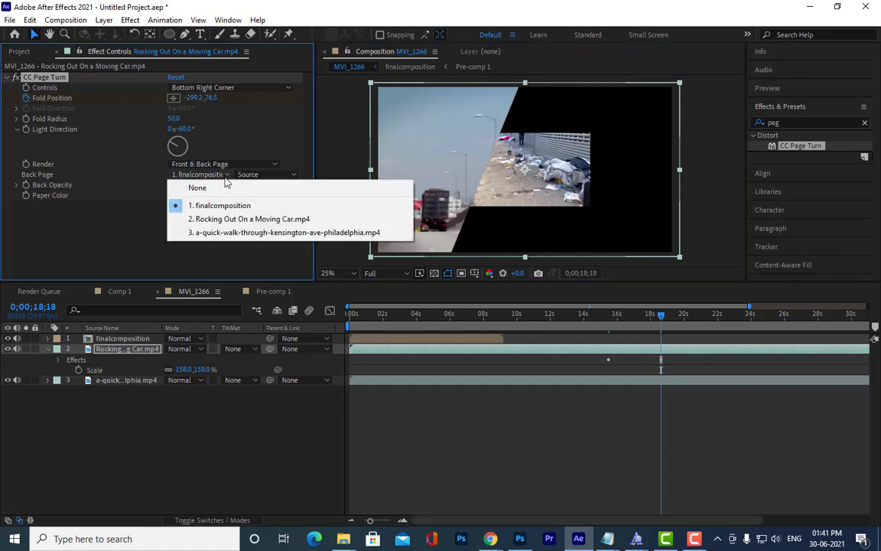
click(227, 232)
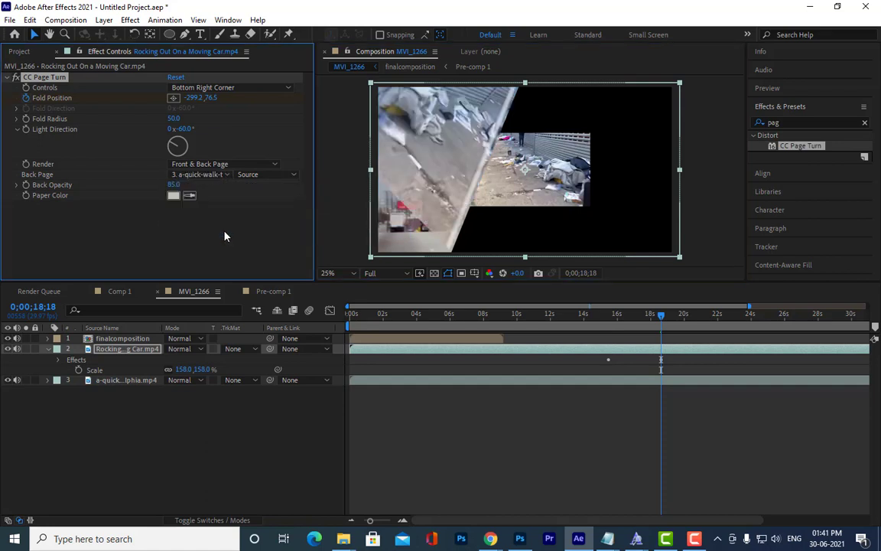
click(129, 379)
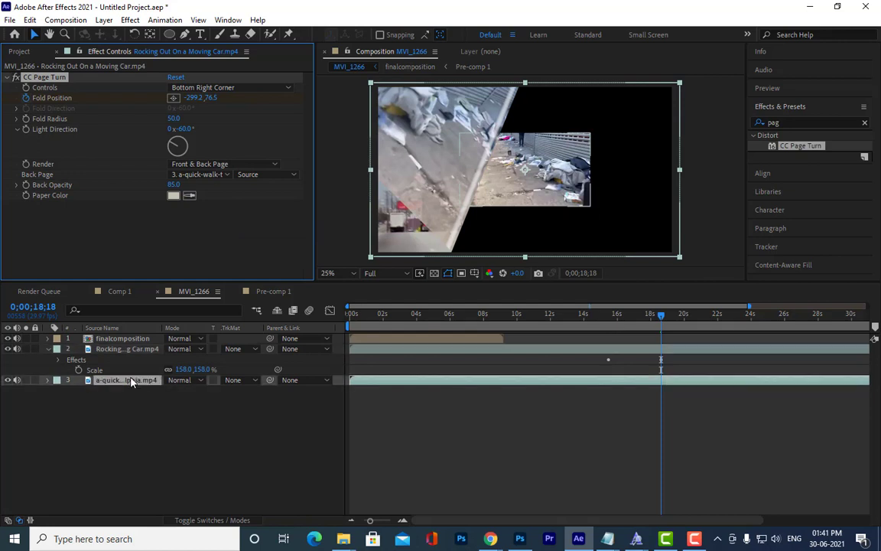
key(s)
drag(203, 392, 324, 407)
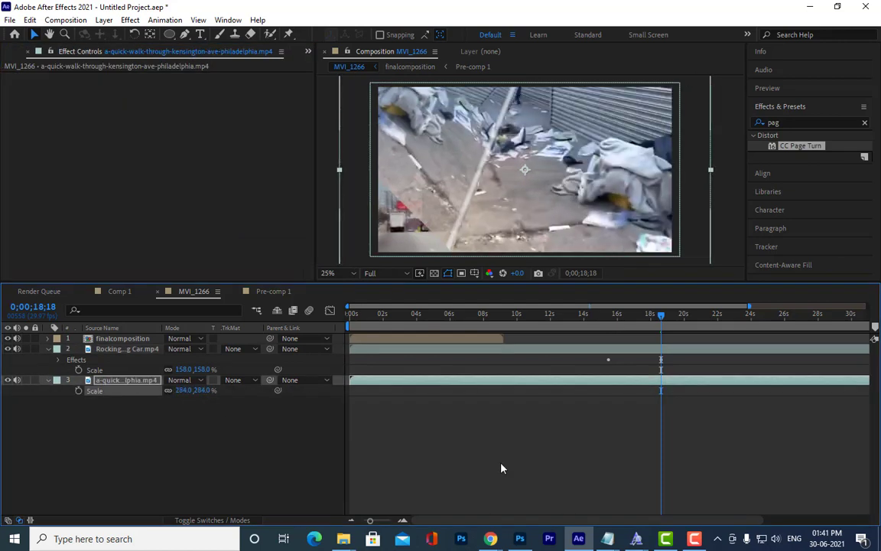
At 0;00;18;15, move the car layer's fold position far off the frame's left side to about -1532.2, 167.6
click(659, 315)
drag(661, 316, 661, 315)
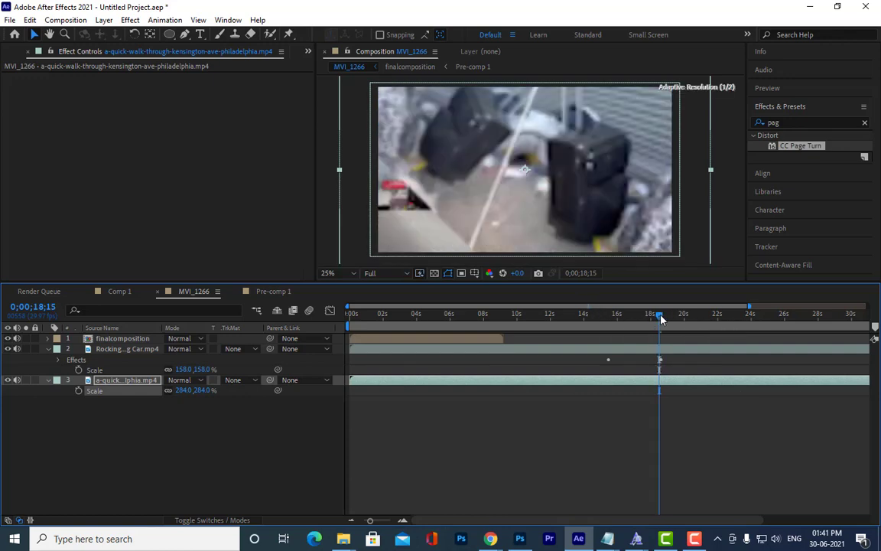
click(141, 352)
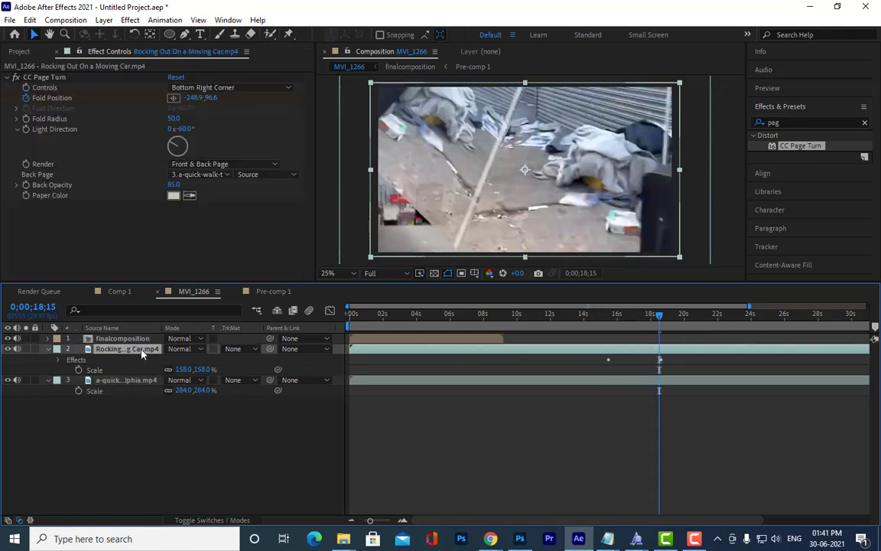
click(174, 98)
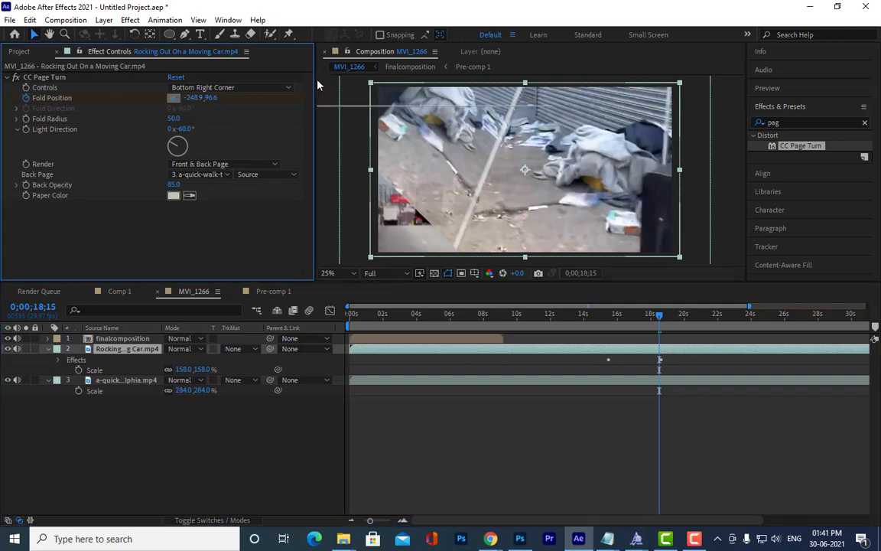
click(356, 79)
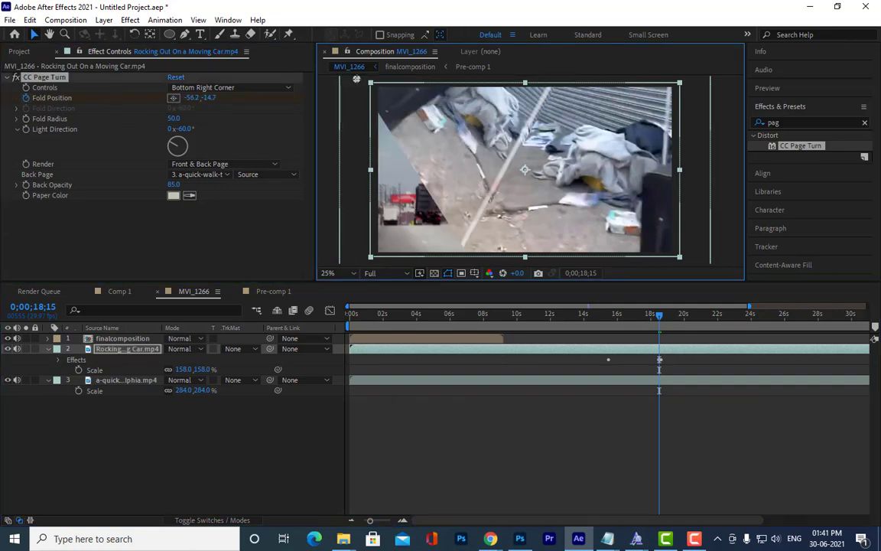
drag(356, 79, 1, 123)
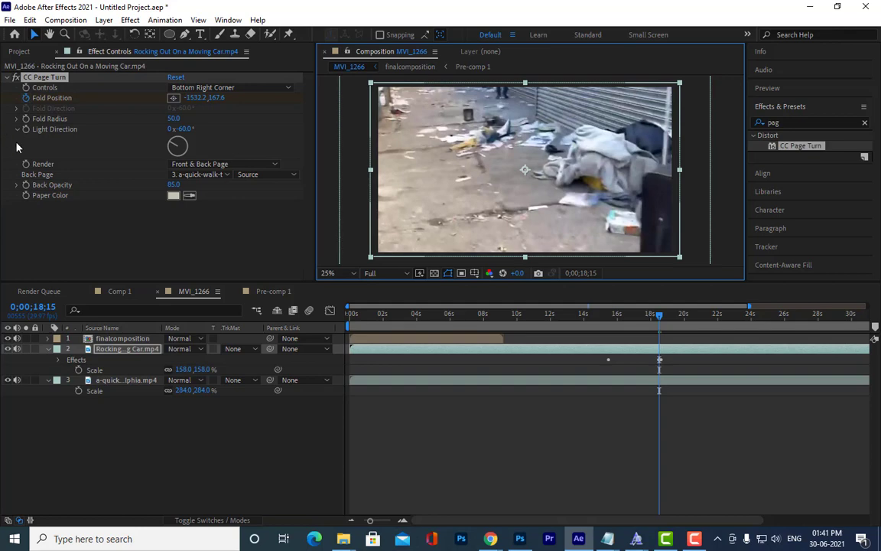
Collapse the car layer's properties and preview the composition from 0;00;00;00 to examine both page turns
drag(659, 315, 319, 317)
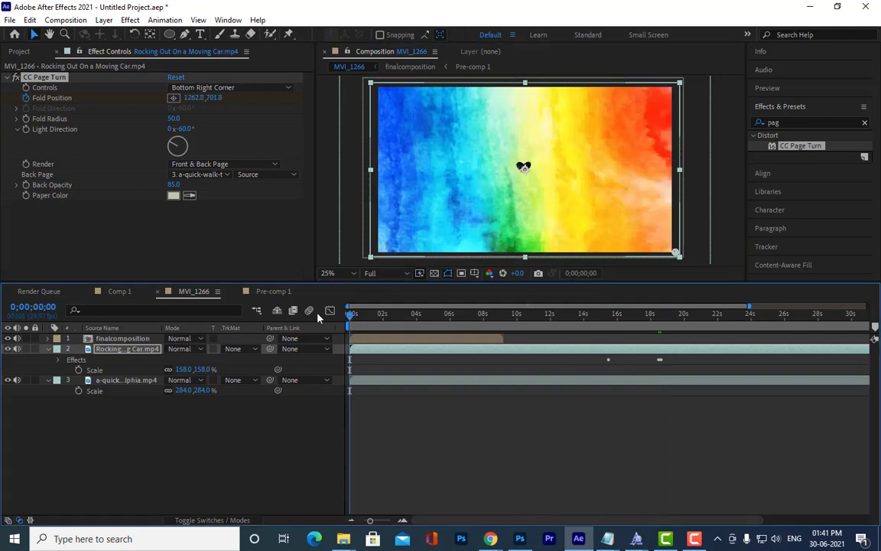
click(48, 348)
click(126, 405)
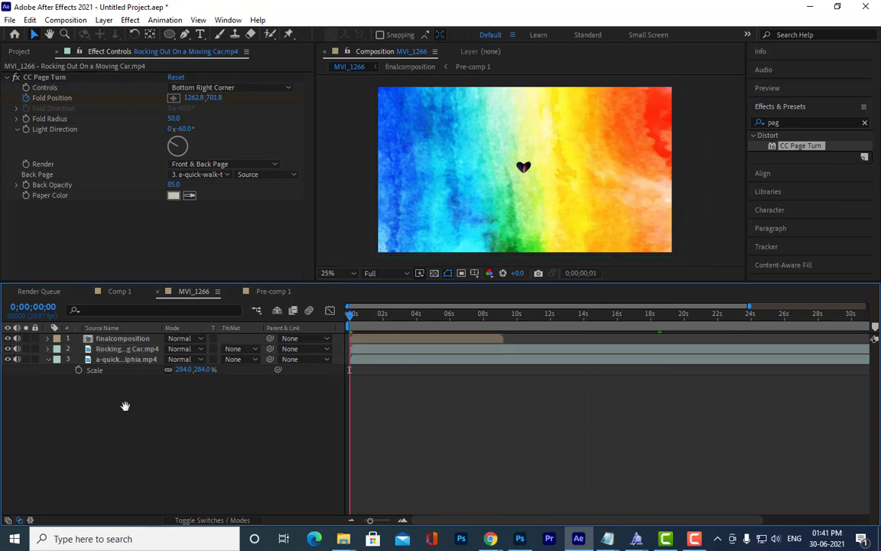
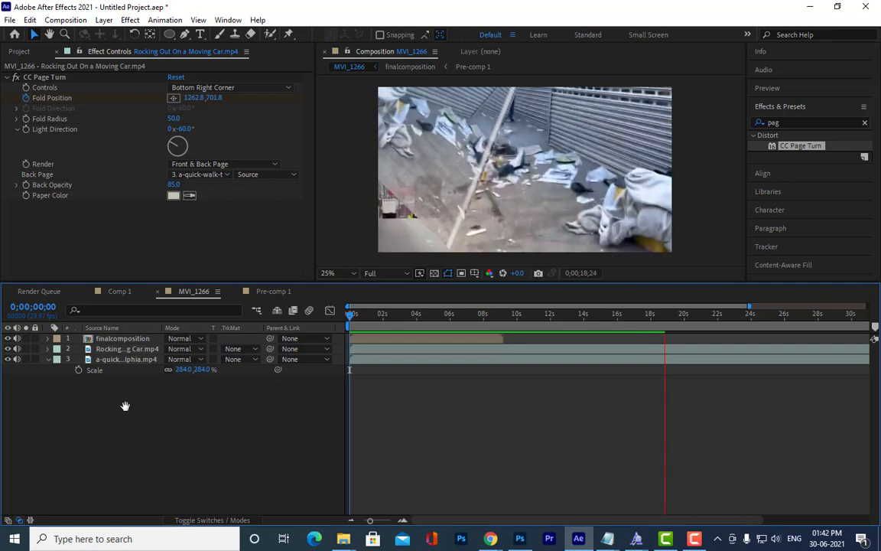
key(space)
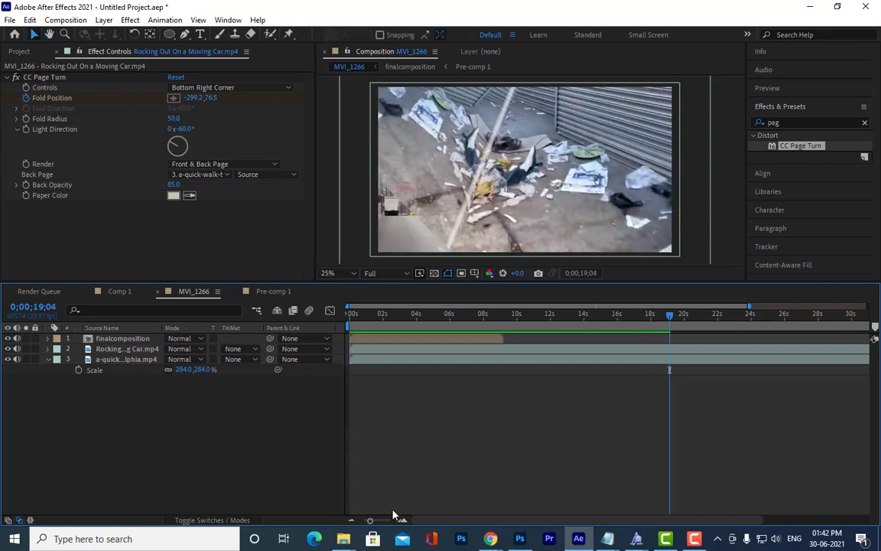
Remove the car layer's -299.2, 76.5 Fold Position keyframe, move the -1532.2, 167.6 keyframe to just before 0;00;19;04, and check the page turn
click(138, 349)
key(u)
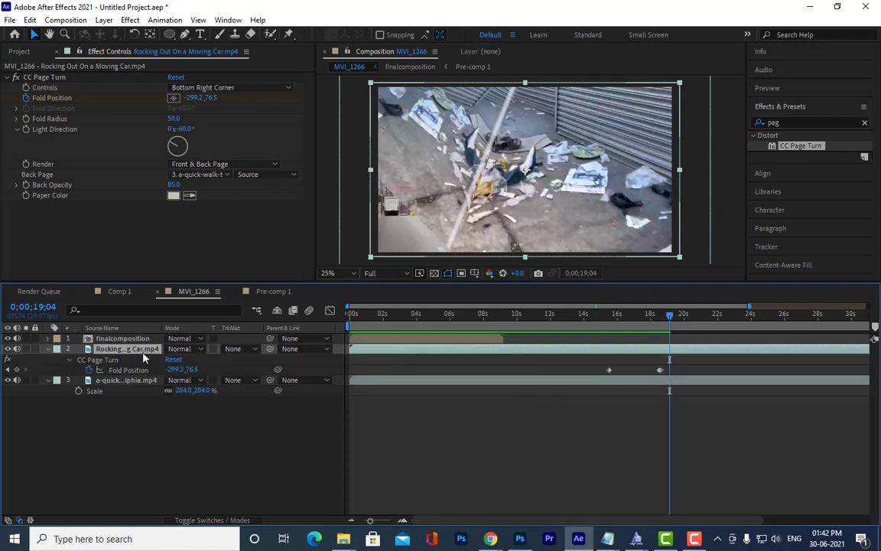
click(659, 370)
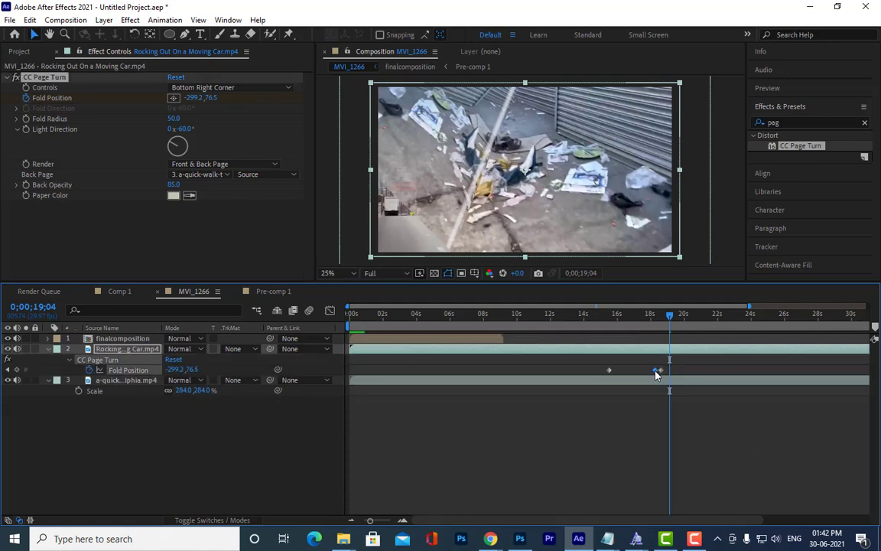
drag(662, 373, 668, 372)
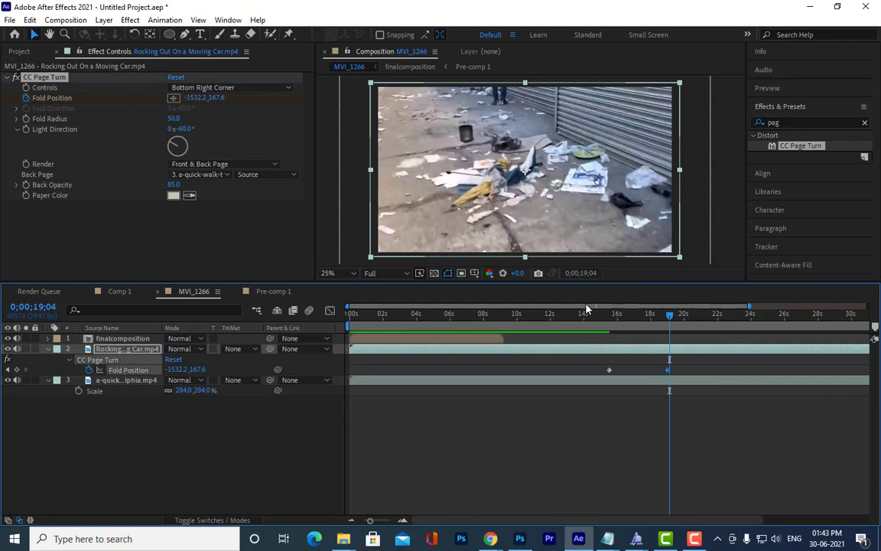
click(411, 315)
drag(395, 320, 673, 358)
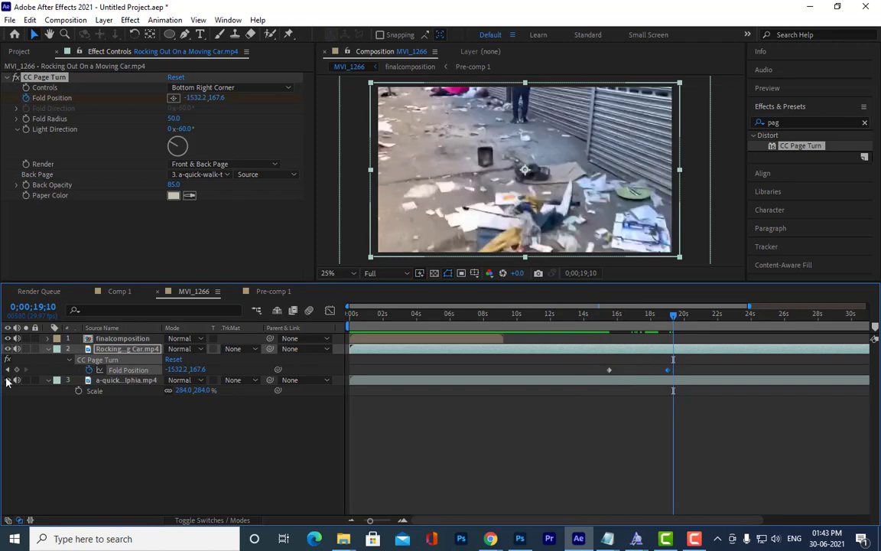
Collapse the car and street layers' properties, then replay the composition from 0;00;00;00 and scrub through it to examine the finished transitions
click(49, 351)
click(50, 360)
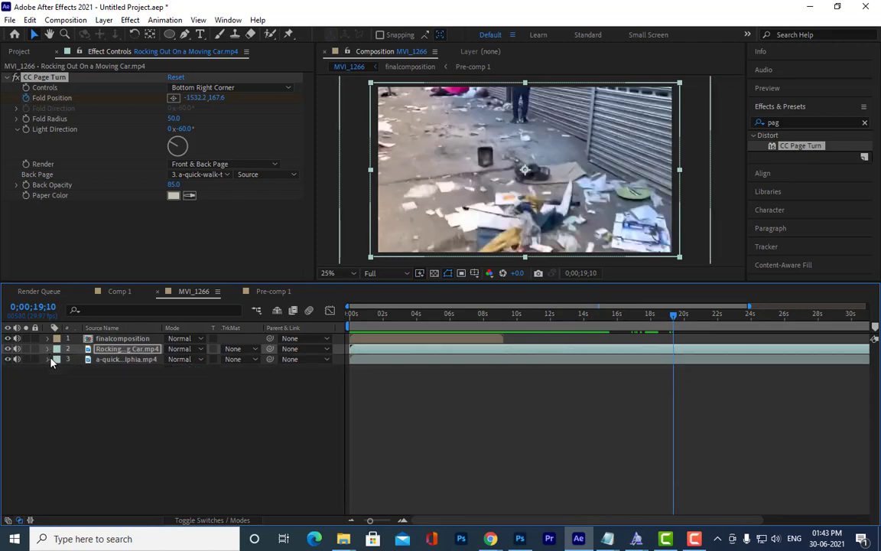
click(168, 422)
key(space)
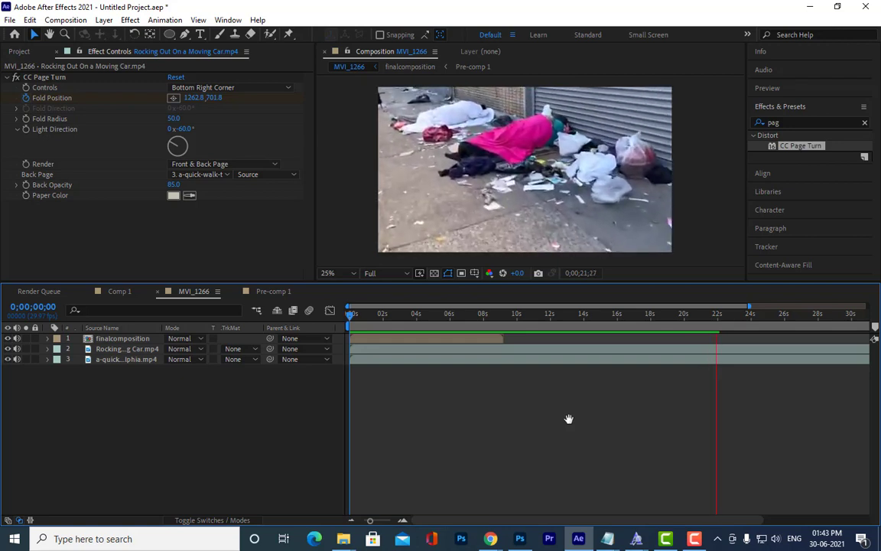
key(space)
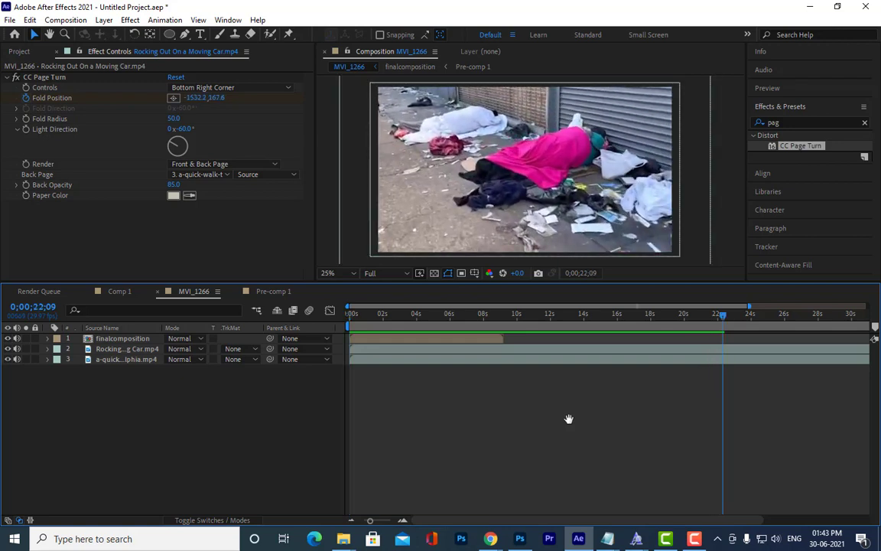
drag(350, 313, 659, 328)
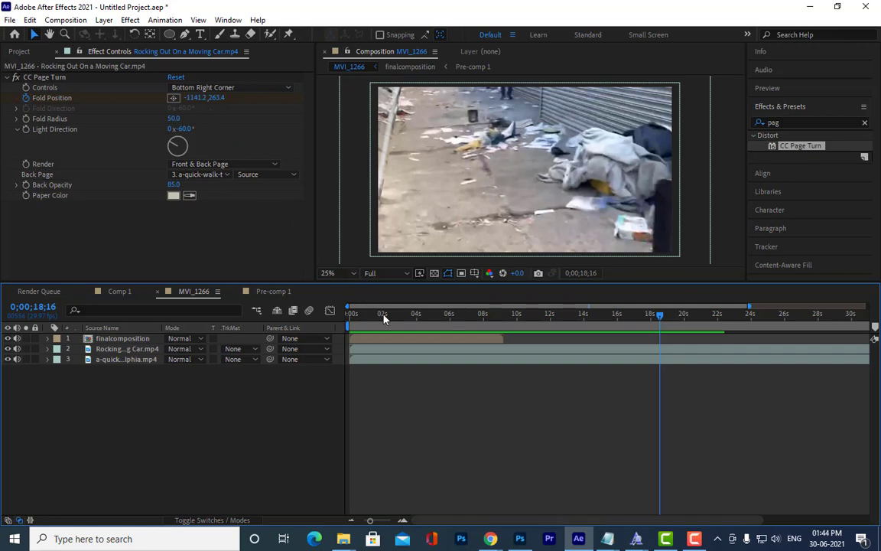
mouse_move(384, 315)
mouse_down()
mouse_move(356, 317)
mouse_move(396, 314)
mouse_up()
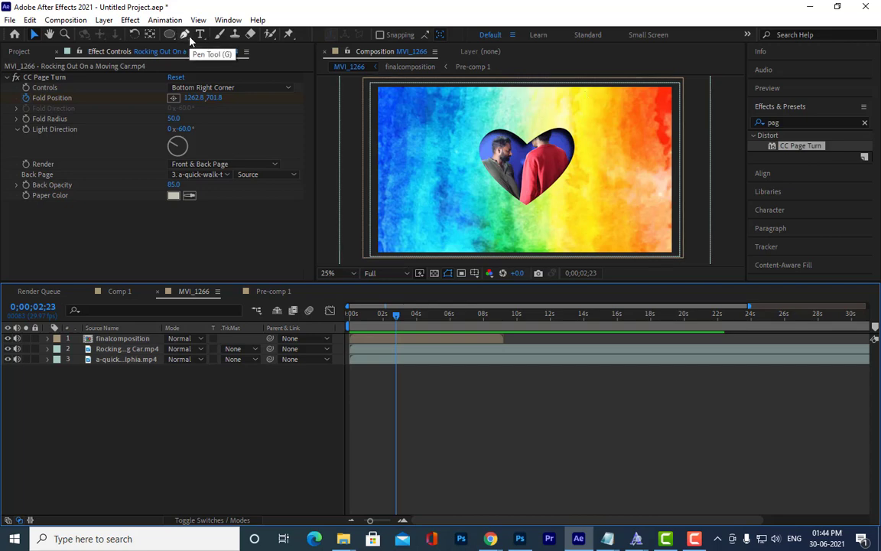
Close the current project and create a new composition Comp 1 with the HDTV 1080 29.97 preset and a duration of 0;00;40;00
click(10, 21)
click(39, 105)
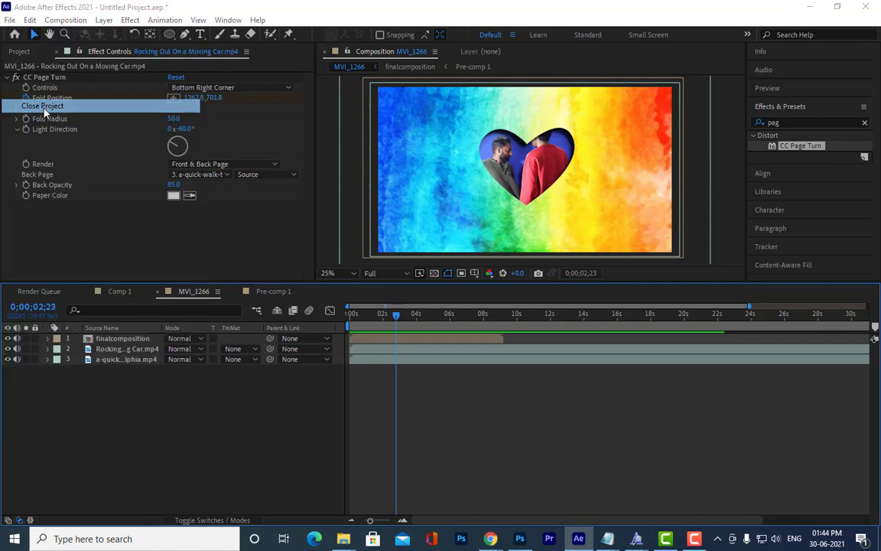
click(459, 285)
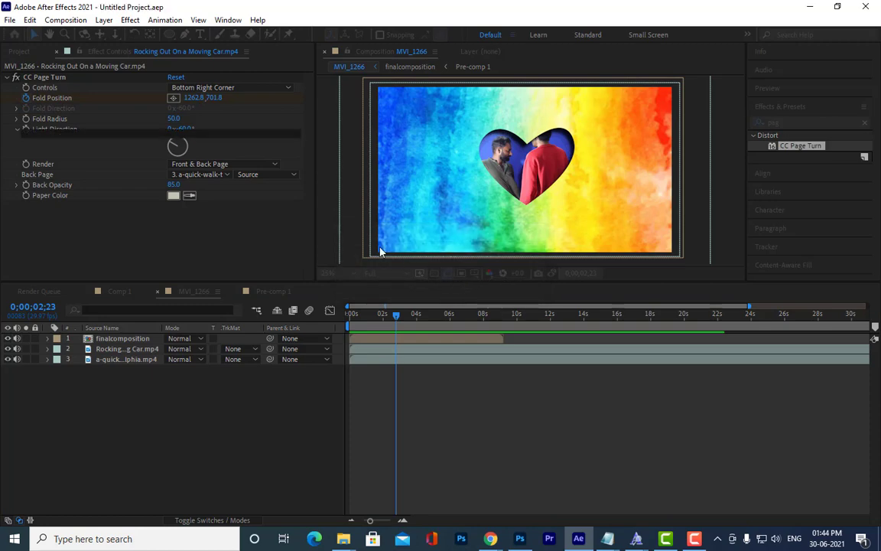
click(473, 186)
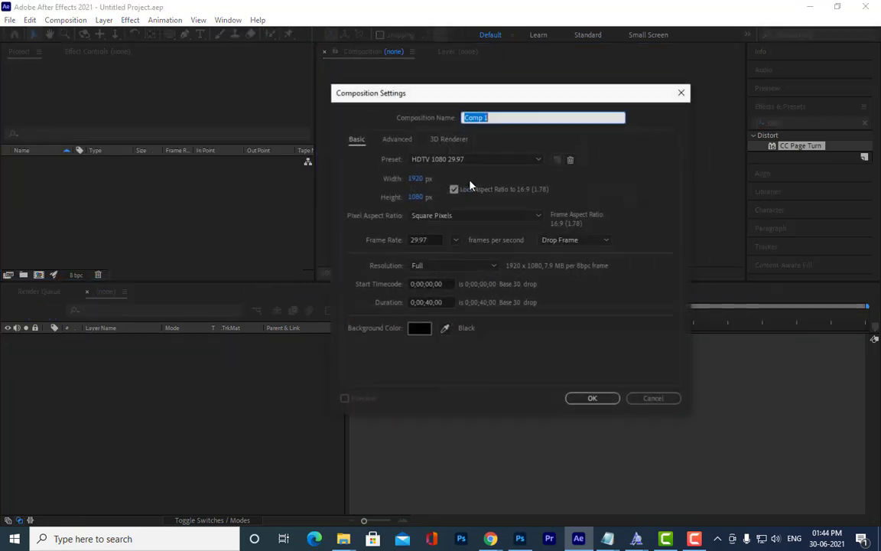
click(590, 396)
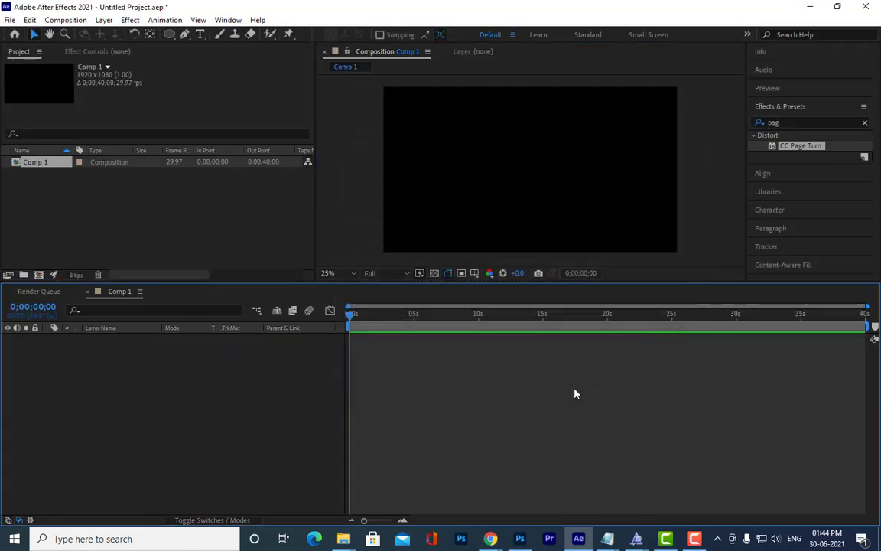
click(477, 198)
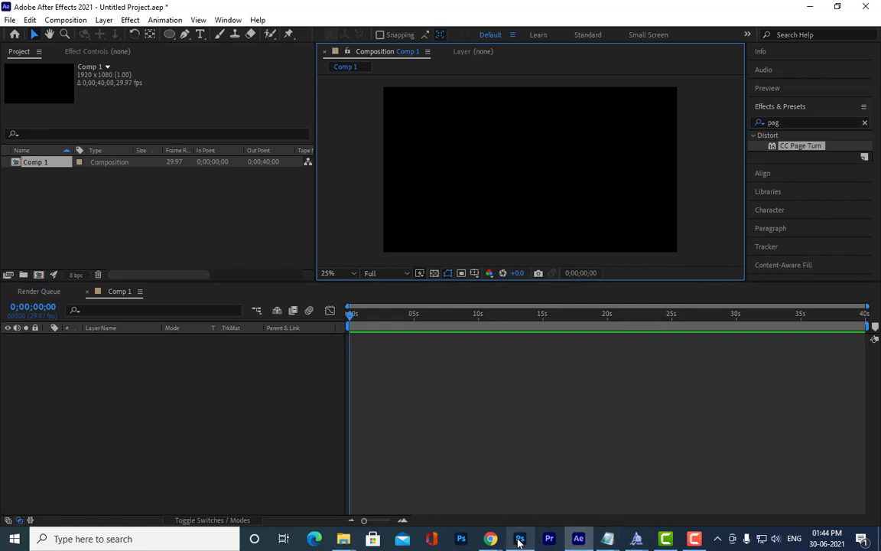
Switch to Photoshop and close the open images vase.jpg, flowers_in_the_window2.jpg and acne2.jpg
click(468, 486)
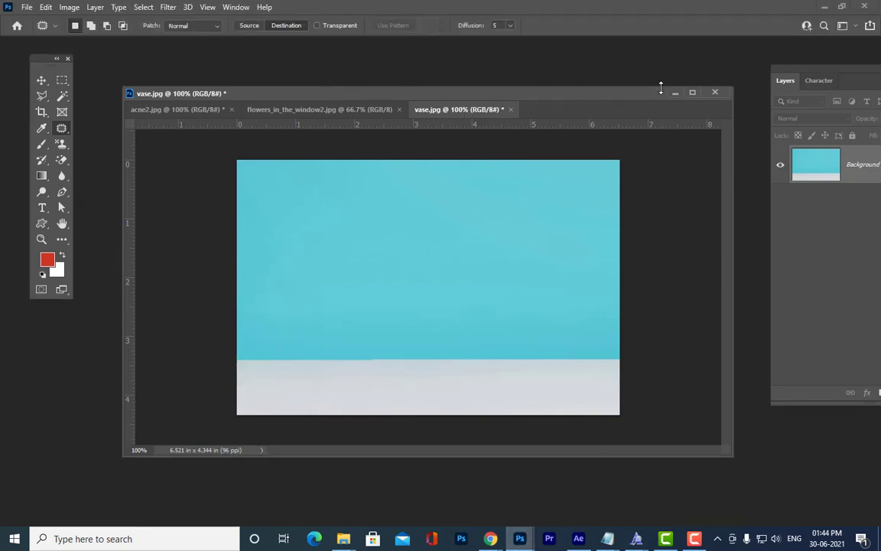
click(714, 93)
click(431, 205)
key(ctrl+w)
click(434, 203)
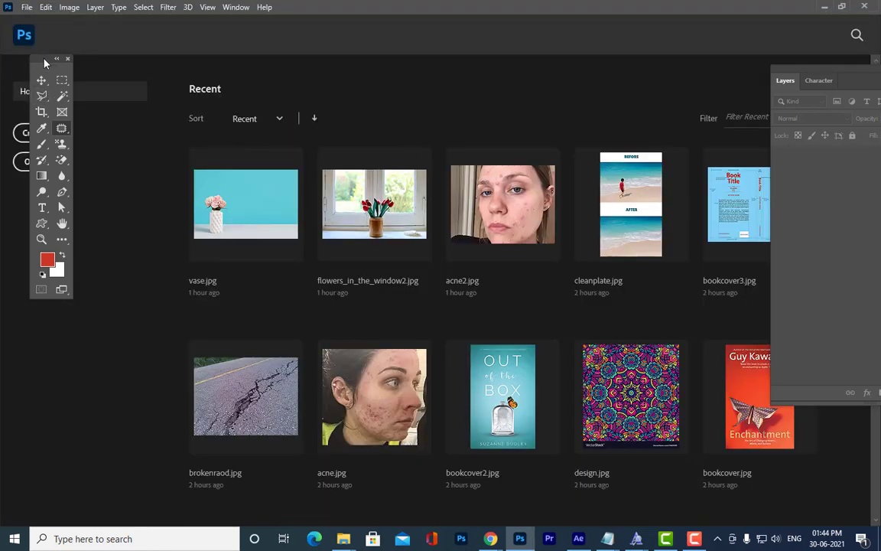
Create a landscape A4 document, 297 x 210 mm at 300 ppi with white background, and position its window and the layer list for working
drag(38, 59, 101, 117)
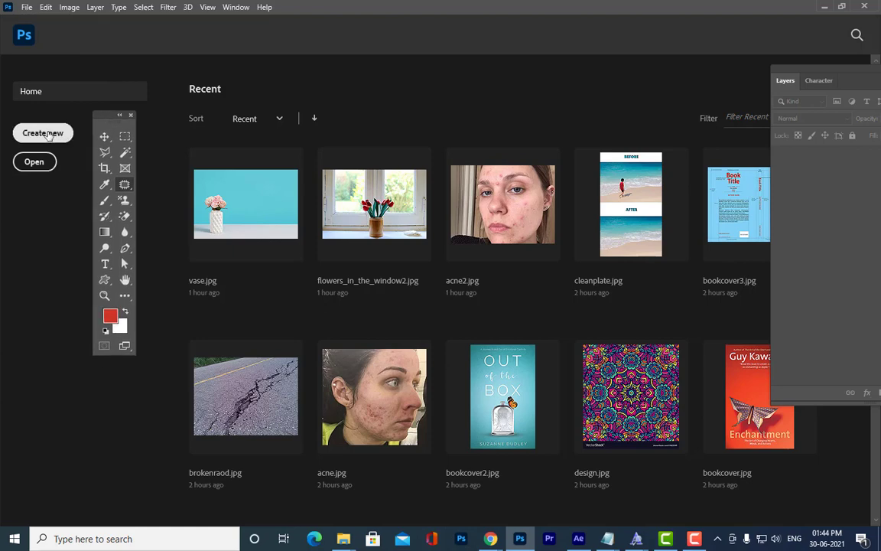
key(ctrl+n)
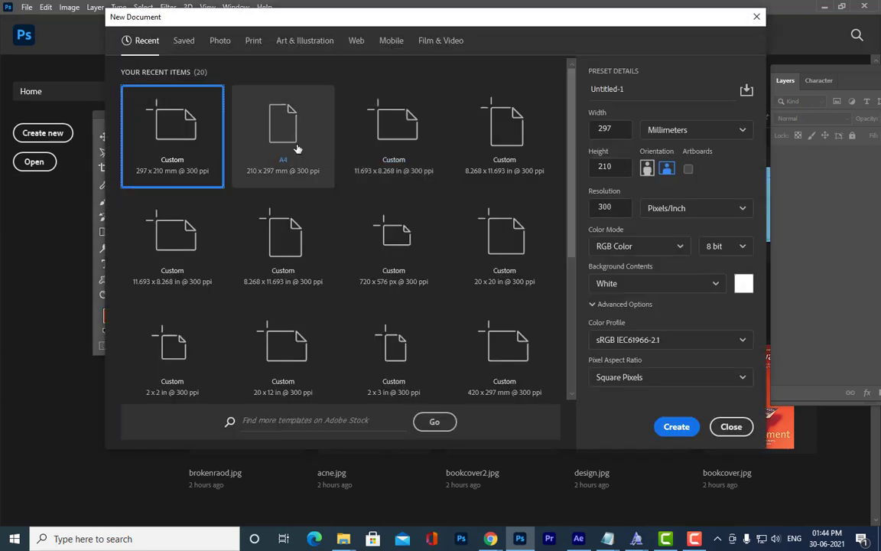
click(243, 107)
click(666, 168)
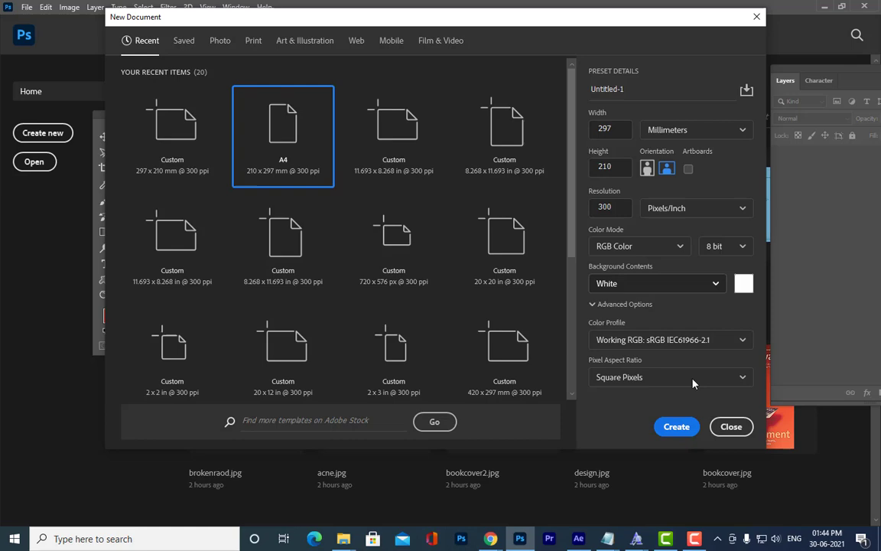
click(676, 426)
drag(50, 42, 204, 85)
drag(817, 72, 699, 88)
Unlock the Background layer, add a new empty layer and delete the white one to leave a transparent canvas
double_click(782, 197)
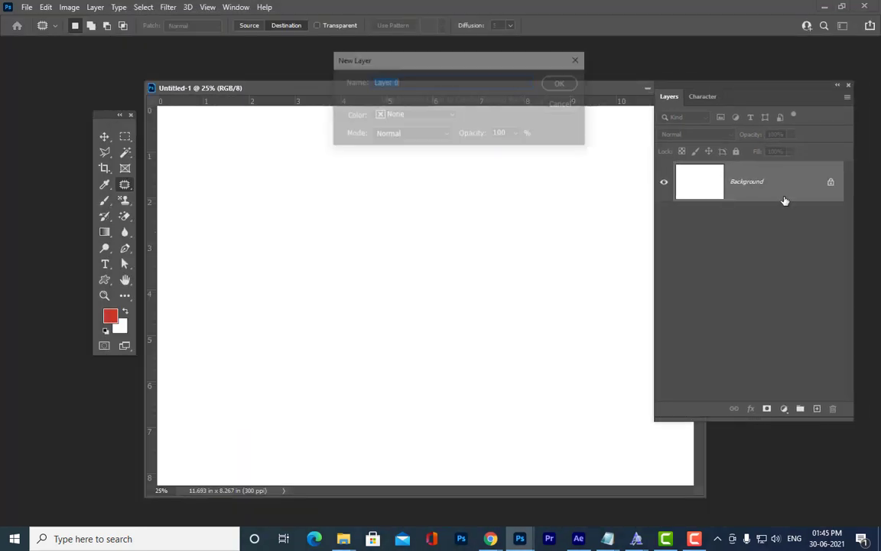
key(Return)
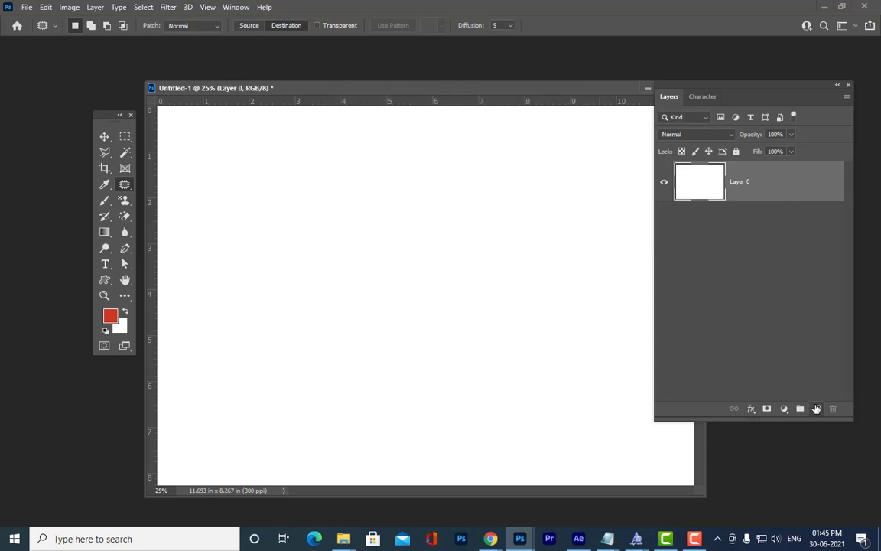
click(817, 408)
click(761, 231)
key(Delete)
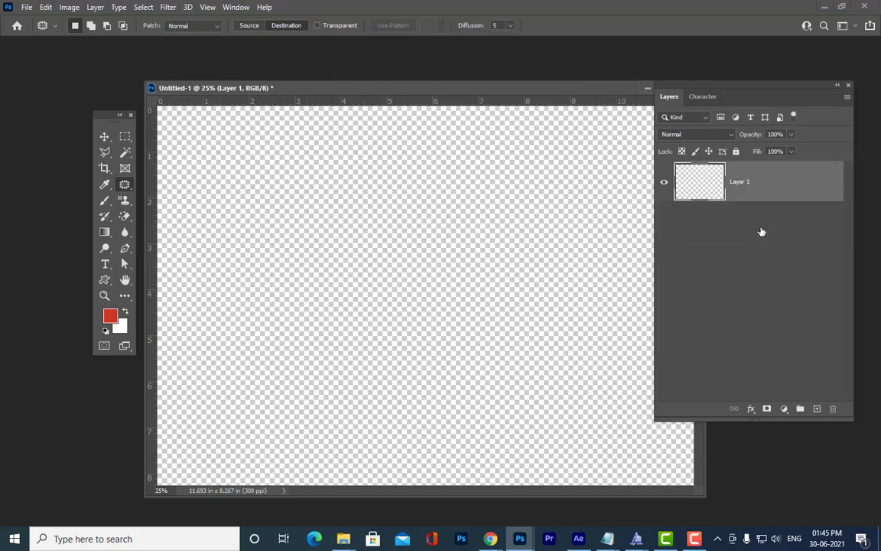
Activate the Custom Shape tool and arrange the toolbox, document window and layer list side by side without overlap
drag(107, 115, 34, 91)
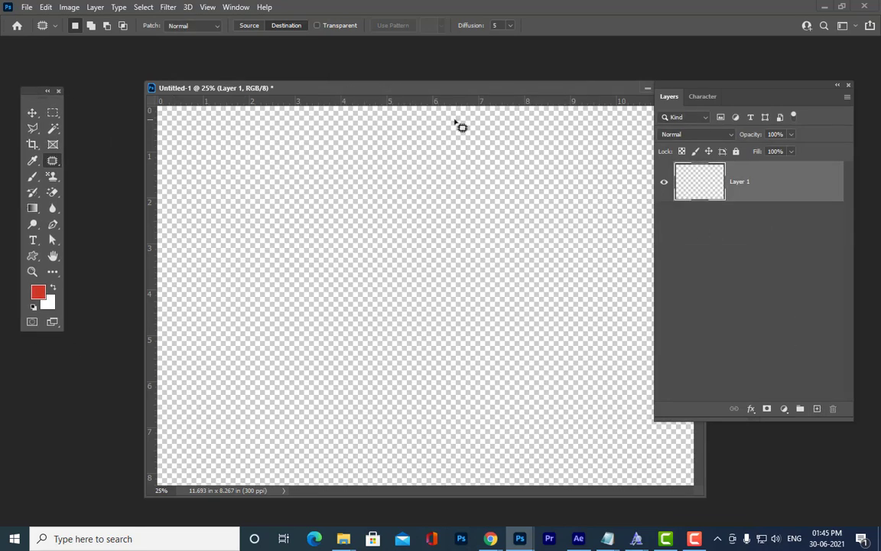
drag(706, 85, 774, 78)
drag(507, 83, 485, 82)
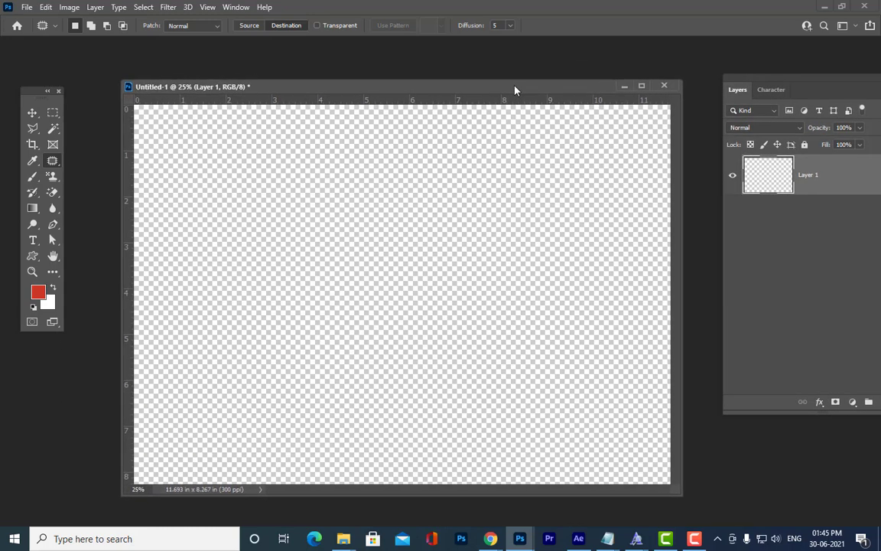
drag(320, 87, 359, 92)
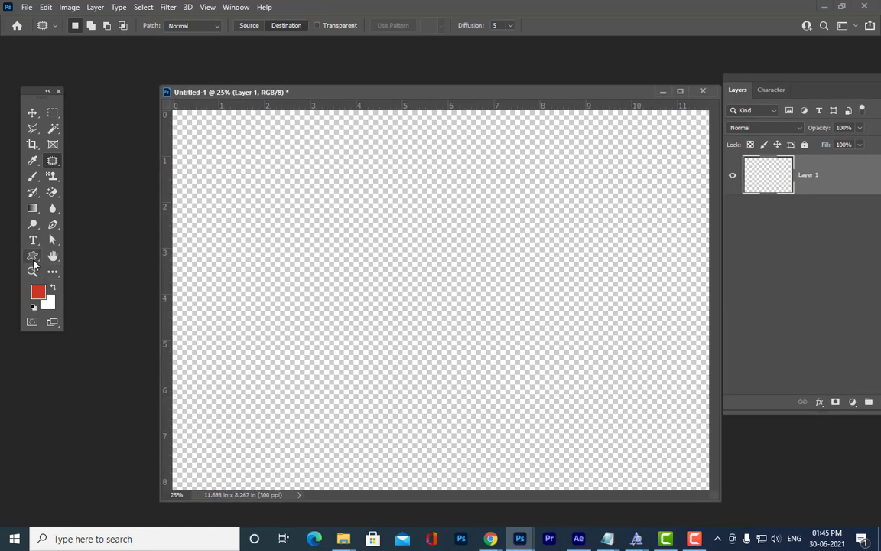
drag(33, 255, 60, 313)
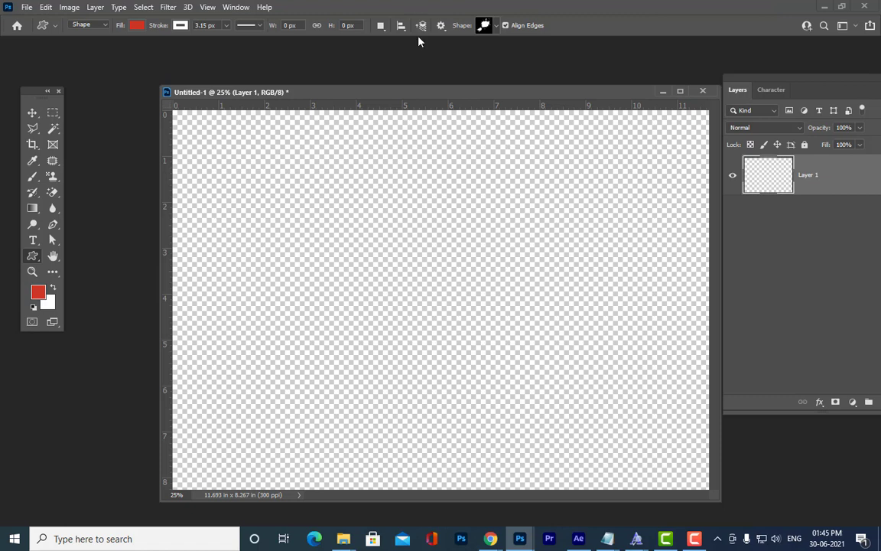
drag(436, 86, 380, 80)
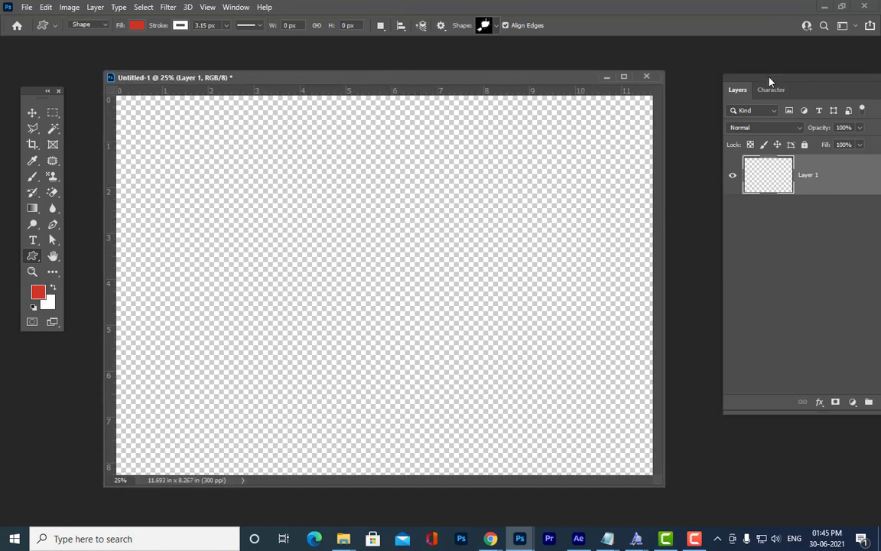
drag(770, 81, 708, 81)
drag(529, 89, 522, 87)
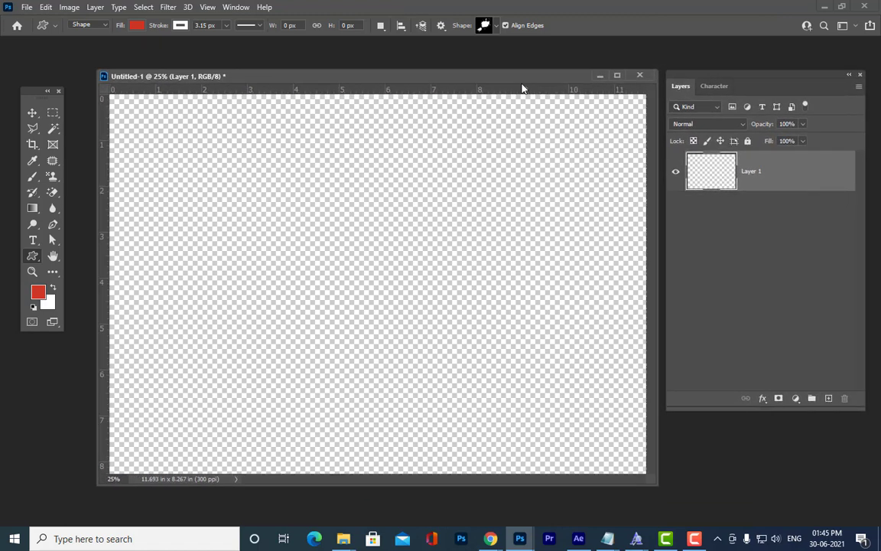
click(496, 30)
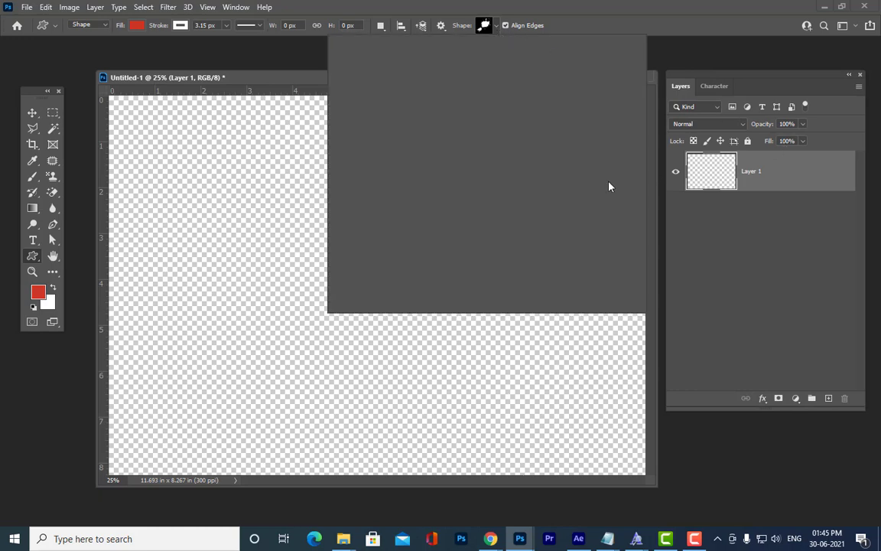
click(32, 114)
click(33, 114)
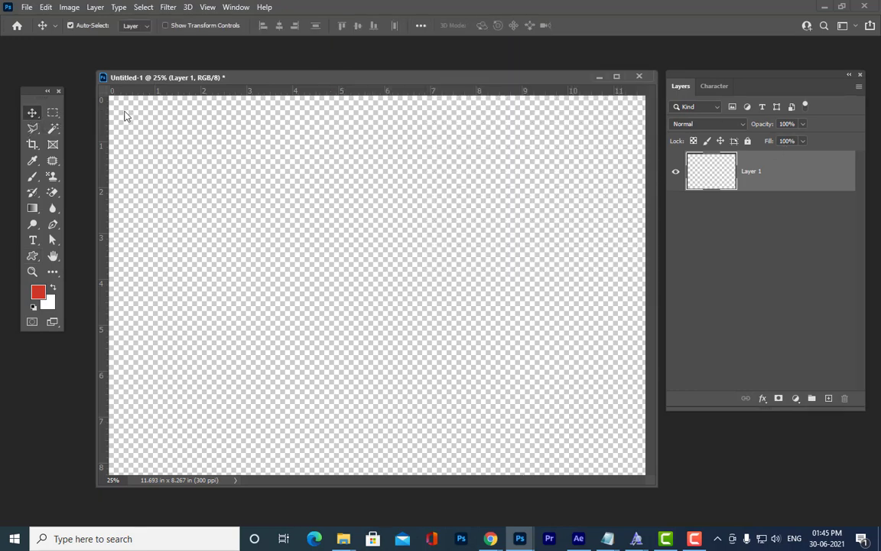
click(34, 260)
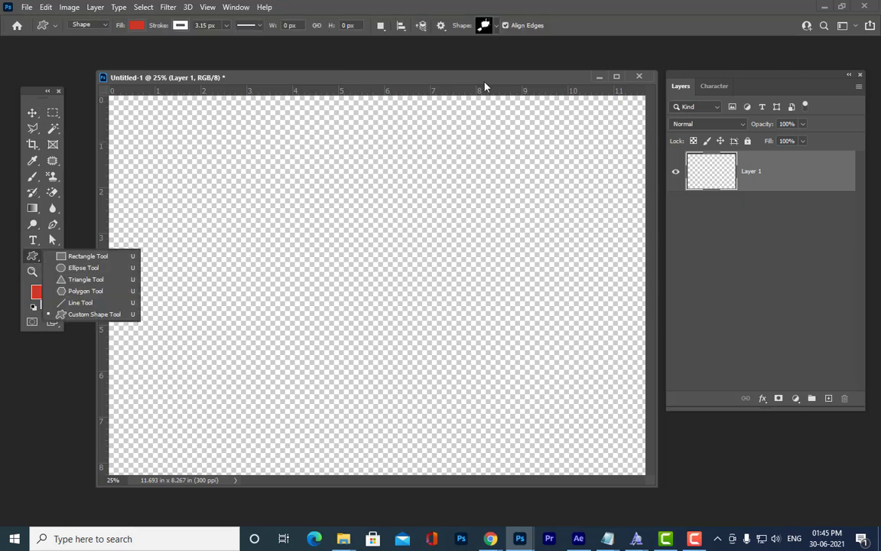
Expand the Flowers, Wild Animals, Leaf Trees and Boats groups of custom shapes to examine the available shapes
click(485, 25)
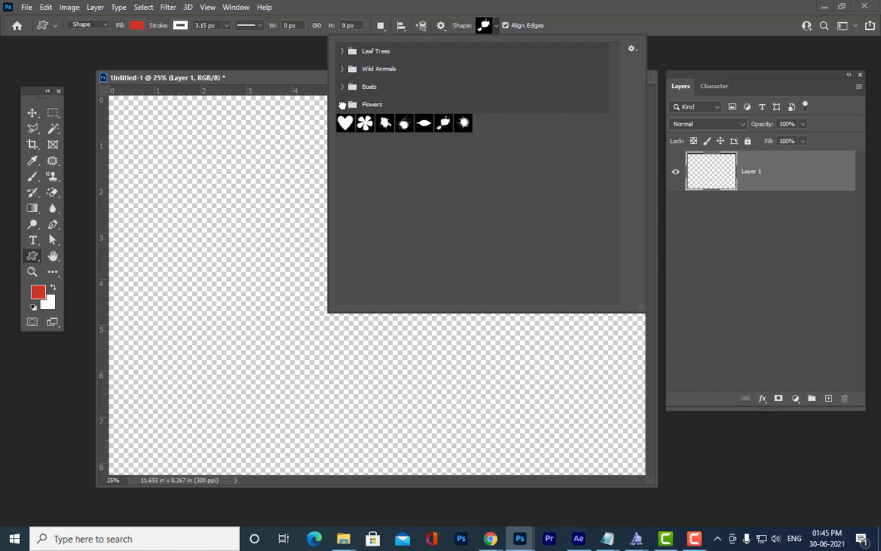
click(344, 105)
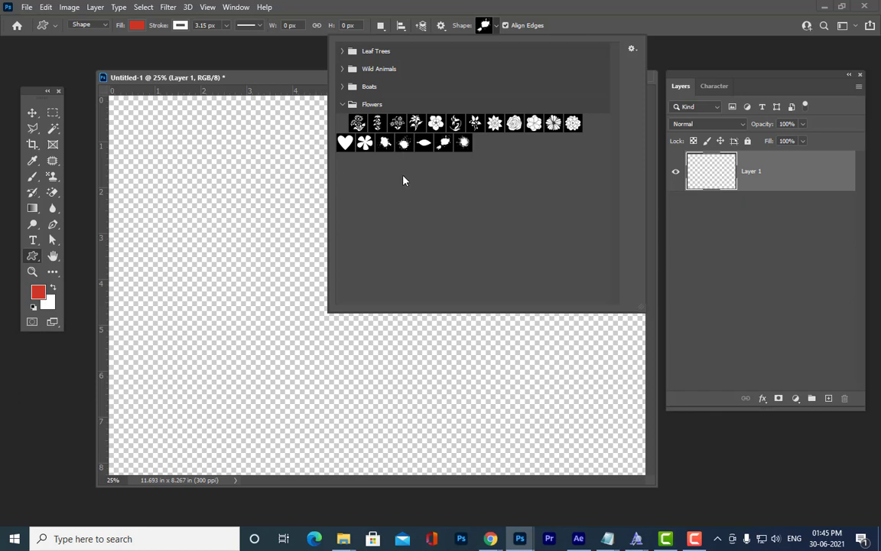
click(342, 69)
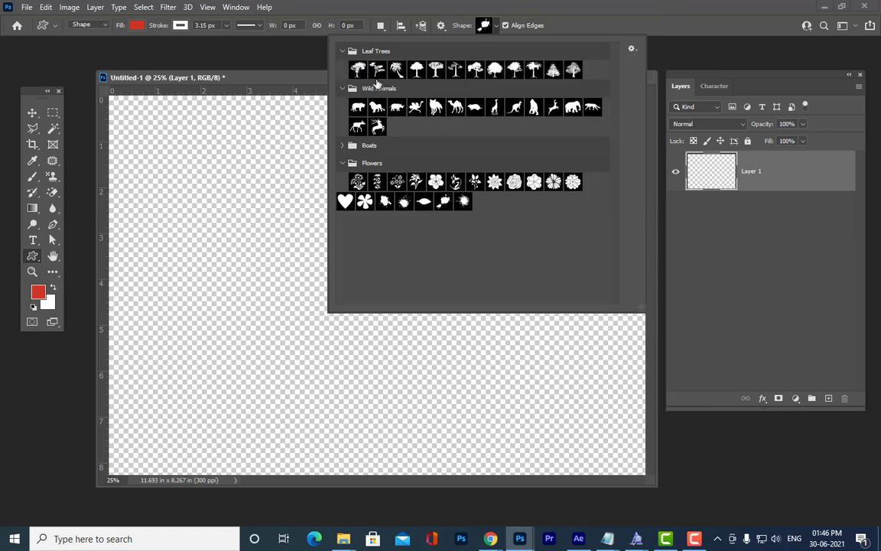
click(342, 51)
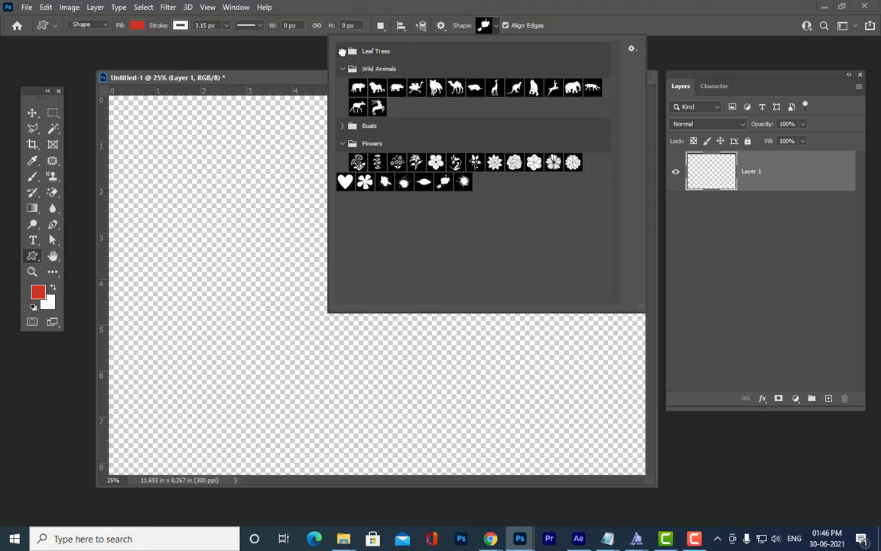
click(343, 51)
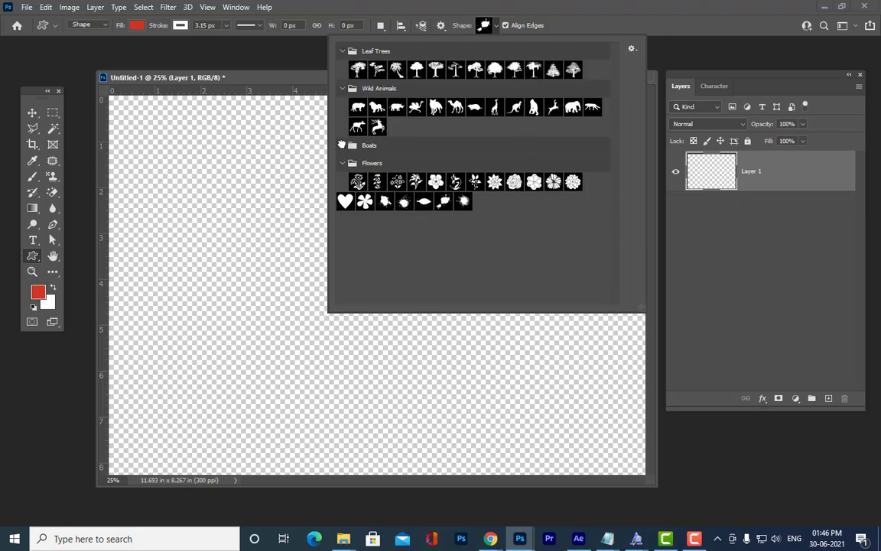
click(342, 145)
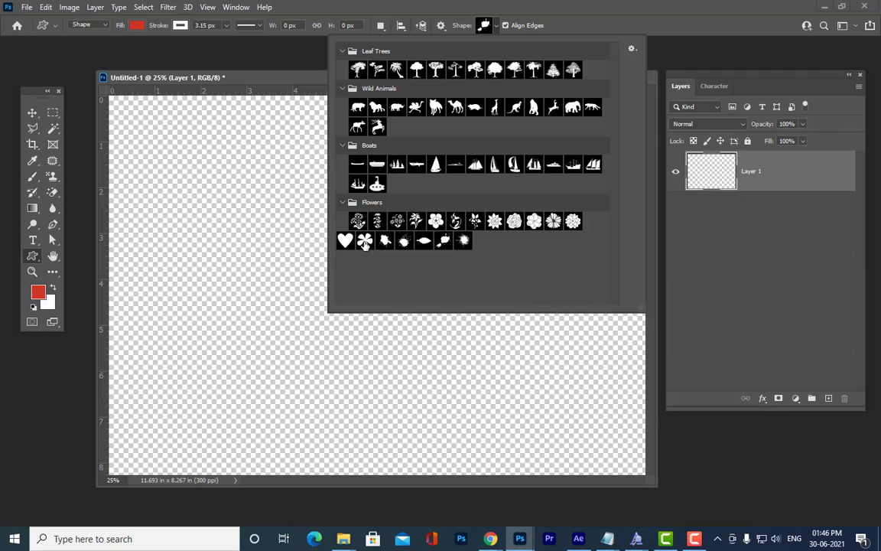
Choose the simple petalled flower beside the heart shape and draw it in red, about 524 x 452 px, across the canvas's upper edge
click(365, 241)
click(221, 75)
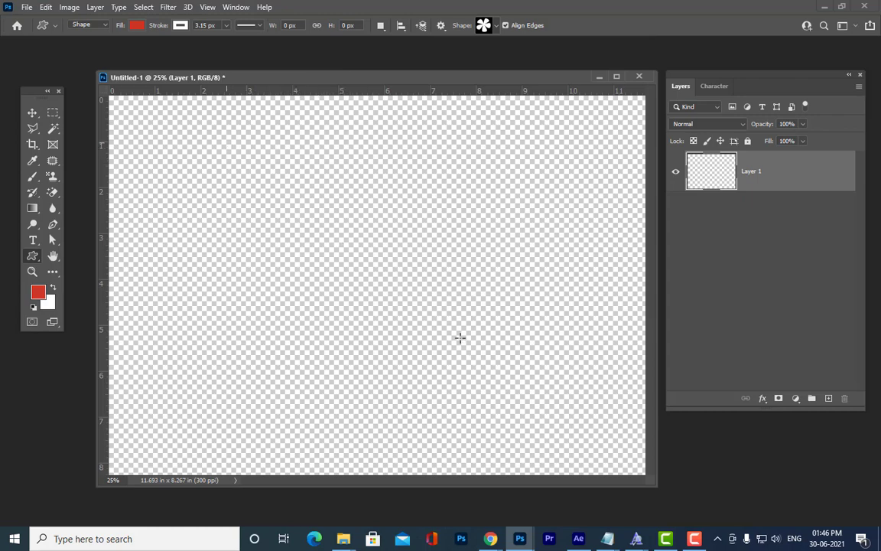
drag(300, 67, 310, 78)
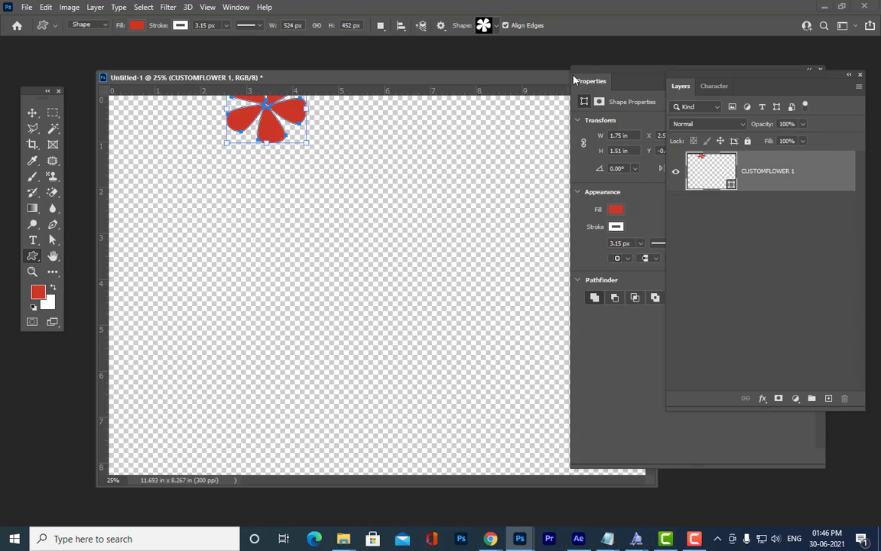
Enlarge the red flower to about 1548 x 1588 px in the middle of the canvas and close its shape properties
click(30, 114)
drag(293, 114, 504, 405)
key(ctrl+t)
key(Return)
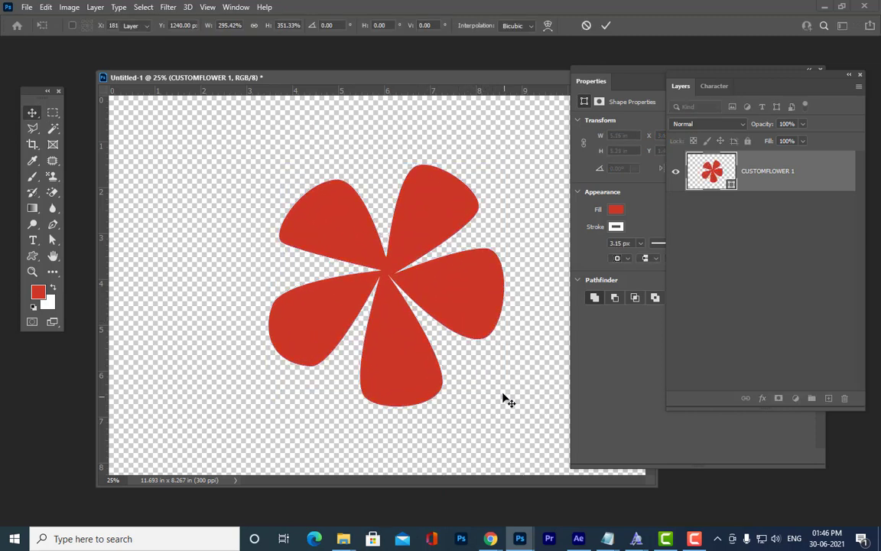
drag(616, 91, 603, 172)
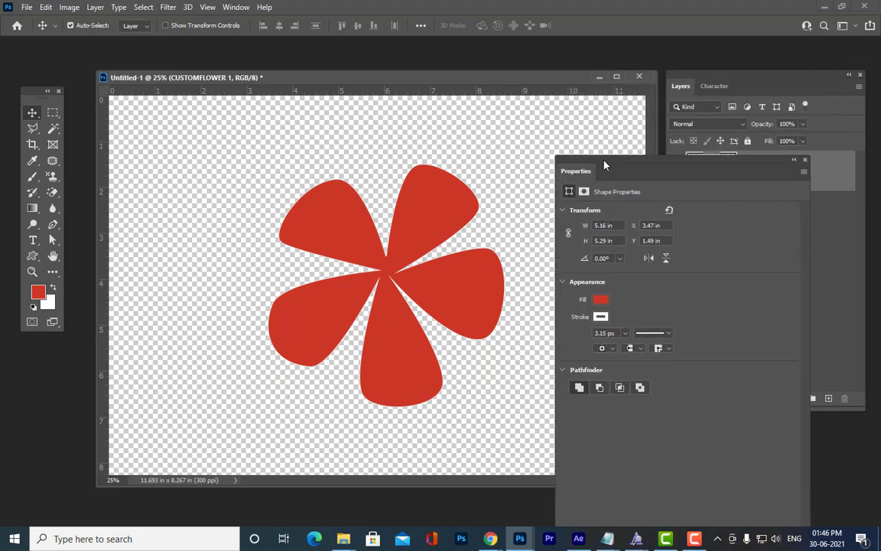
click(803, 160)
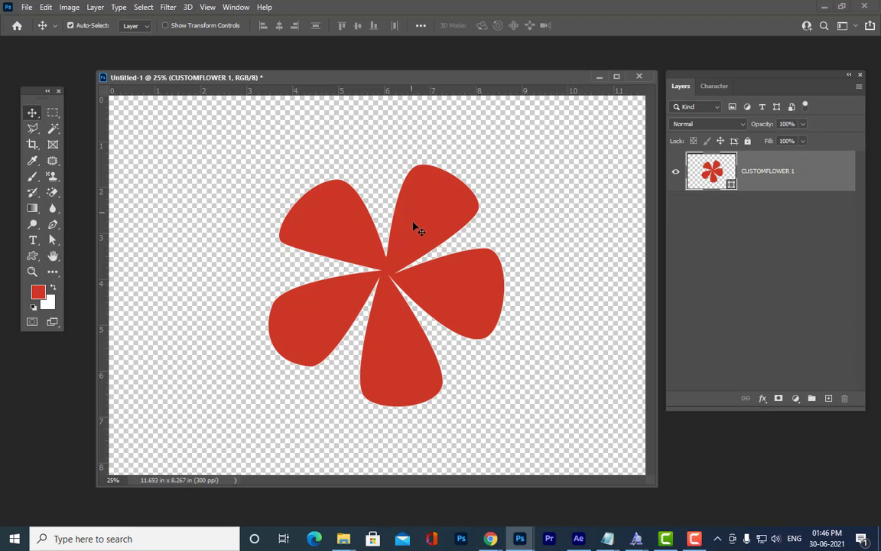
mouse_move(415, 228)
mouse_down()
mouse_move(433, 227)
mouse_move(425, 233)
mouse_up()
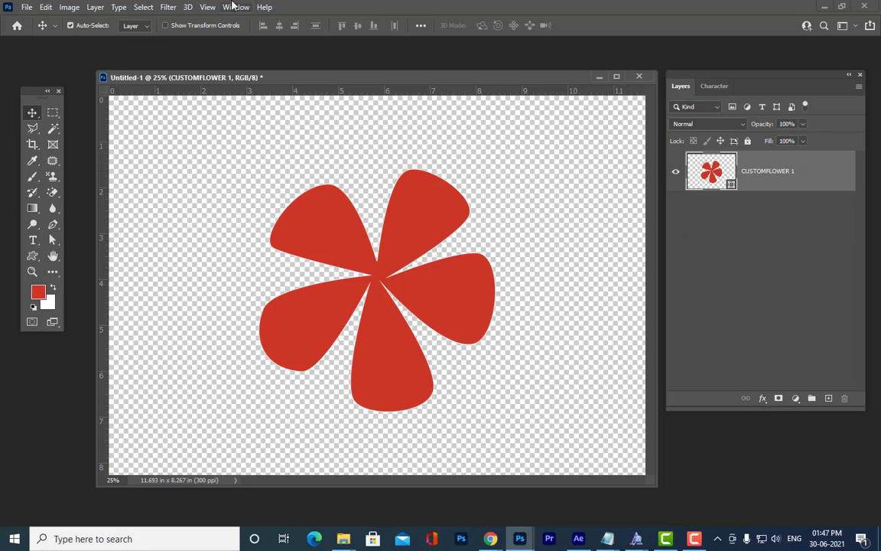
Show the document's path list and place it beside the canvas, below the flower's layer entry
click(234, 7)
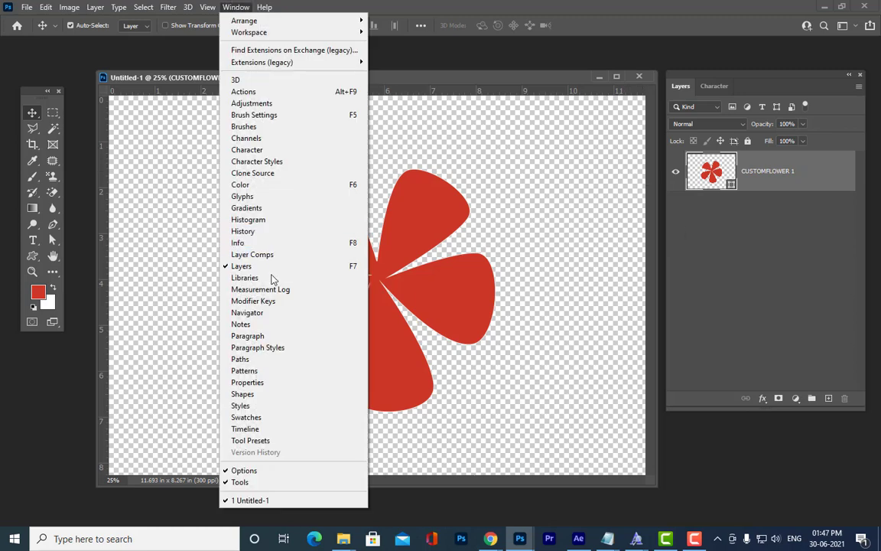
click(240, 359)
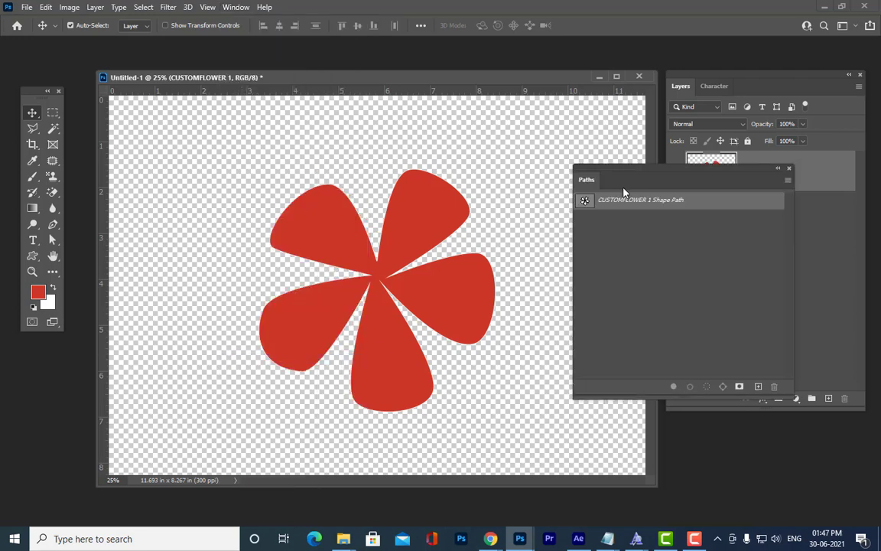
drag(617, 177, 675, 211)
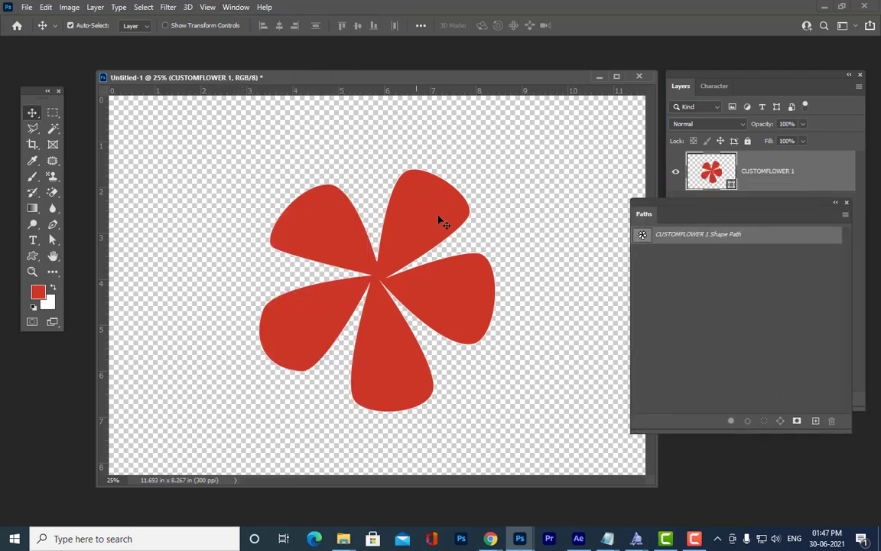
click(32, 256)
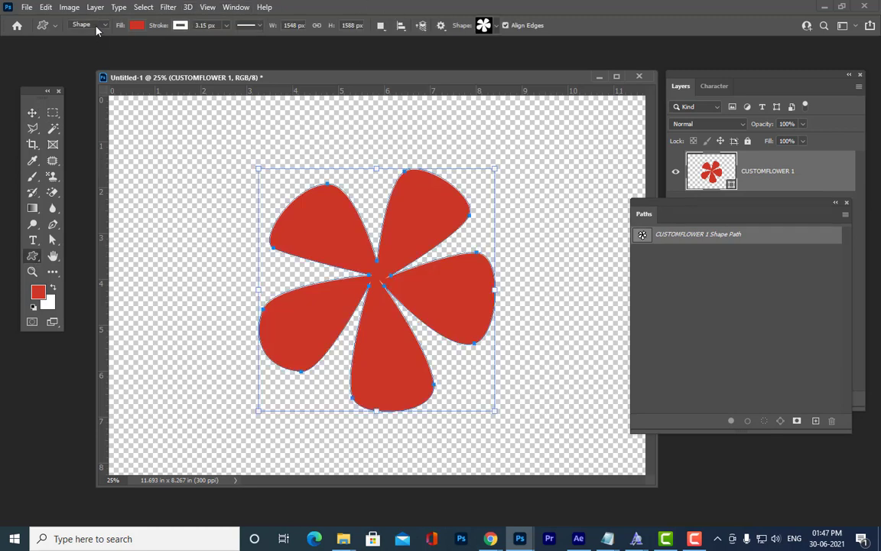
click(235, 7)
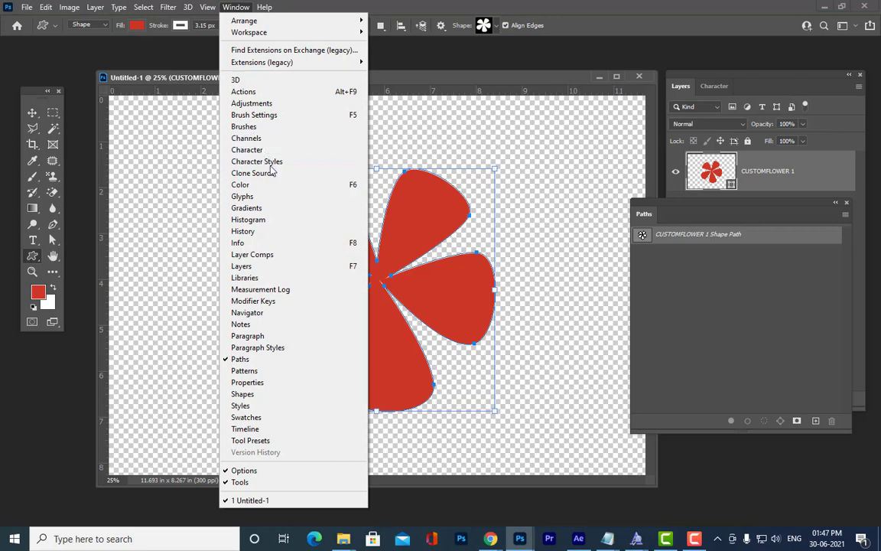
click(770, 242)
click(520, 201)
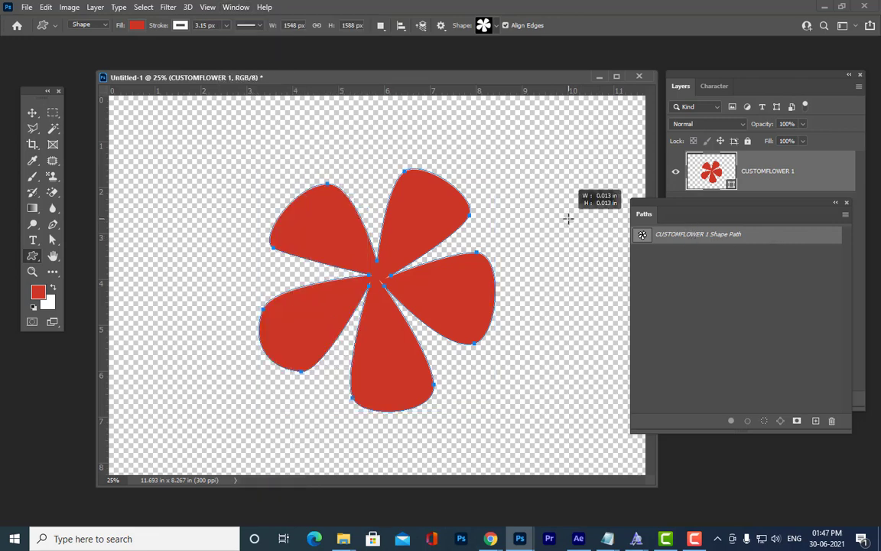
click(474, 215)
key(v)
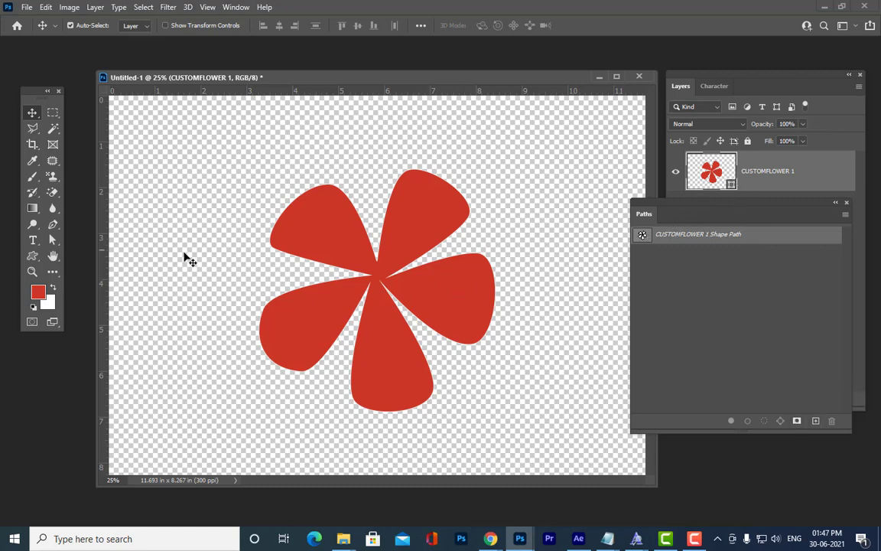
Convert the flower layer's outline selection into a work path and copy that path
ctrl+click(728, 171)
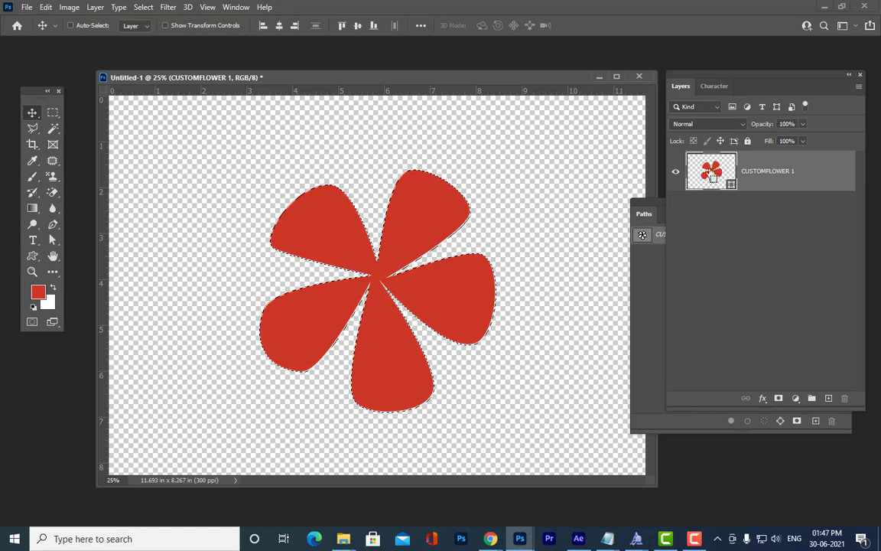
click(644, 213)
click(780, 420)
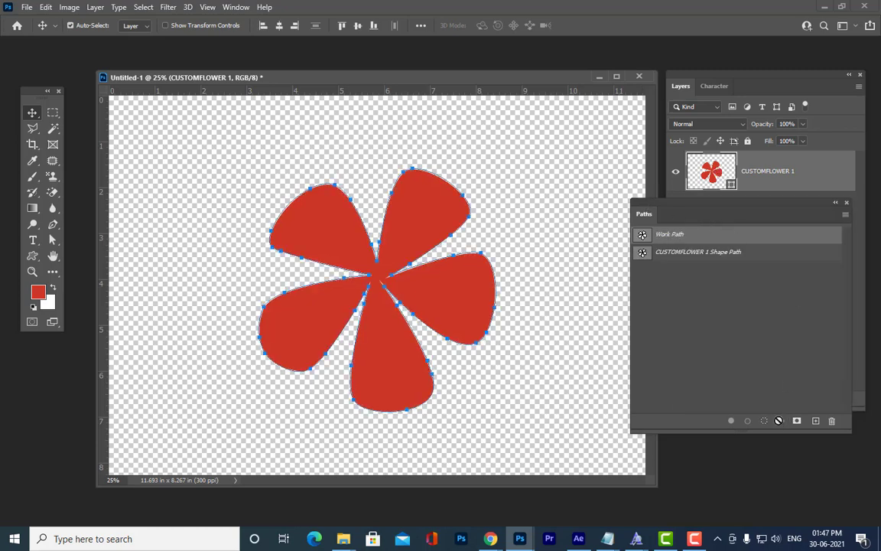
click(45, 7)
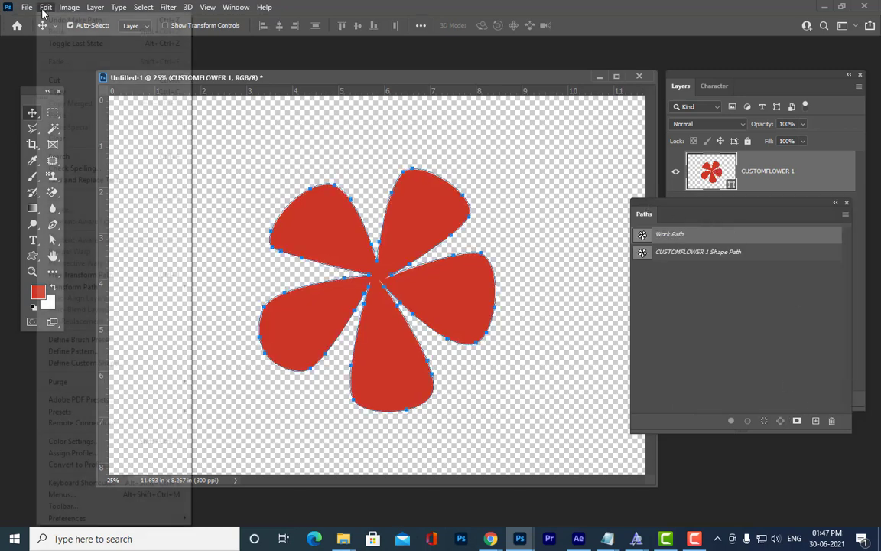
click(59, 91)
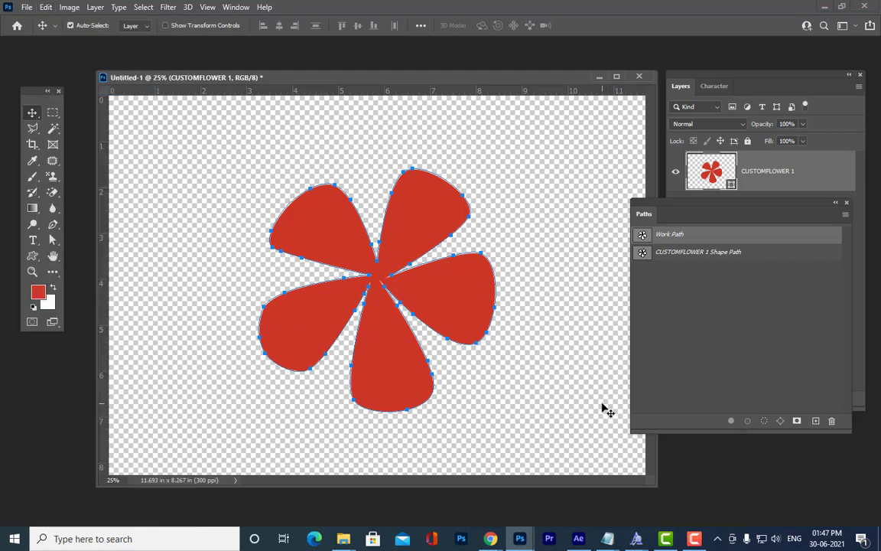
Switch to After Effects and add a deep red 1920 x 1080 px solid to Comp 1
click(575, 539)
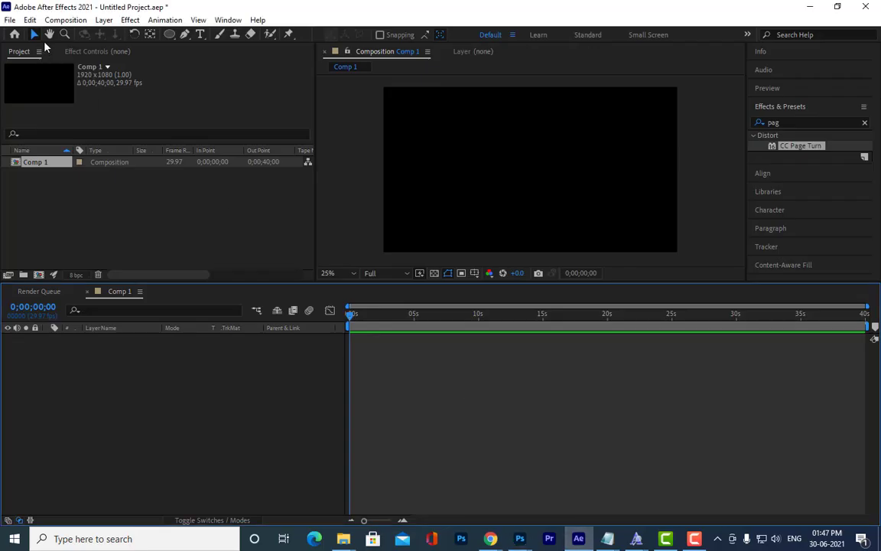
click(29, 20)
click(247, 221)
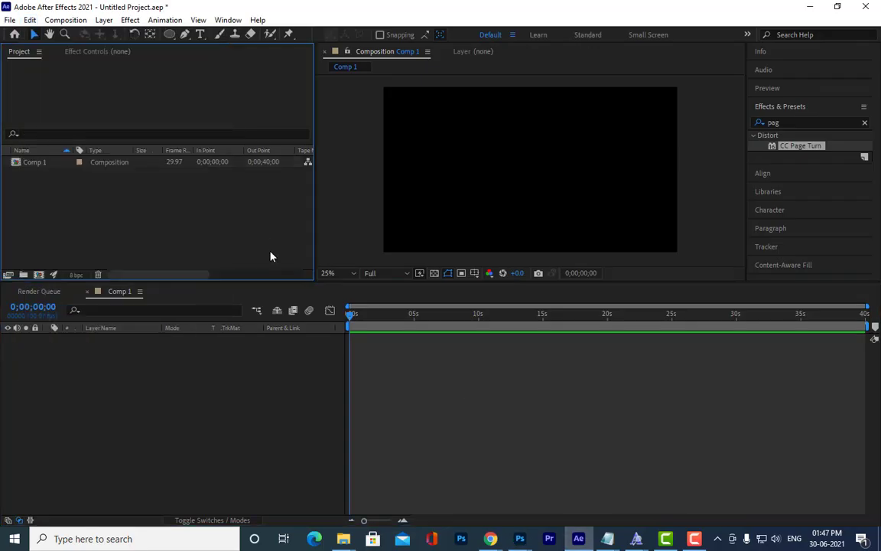
right_click(227, 389)
mouse_move(242, 391)
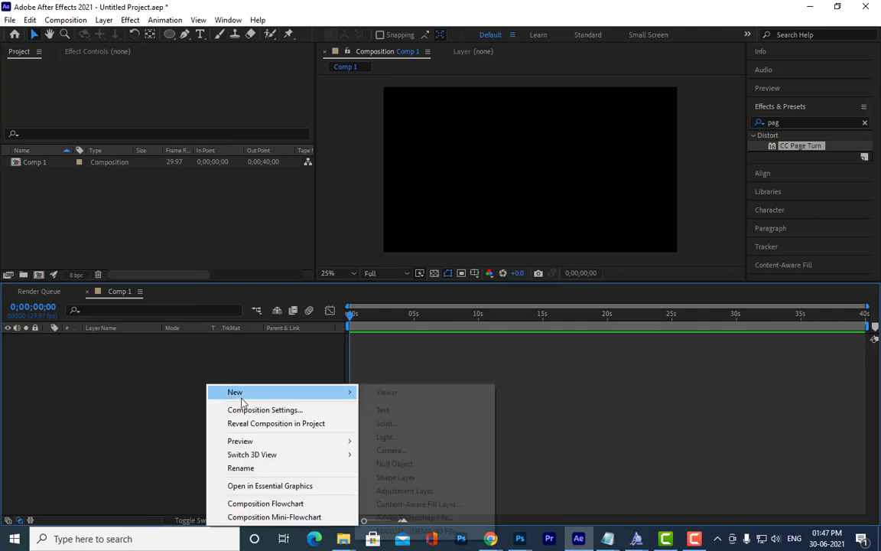
click(423, 426)
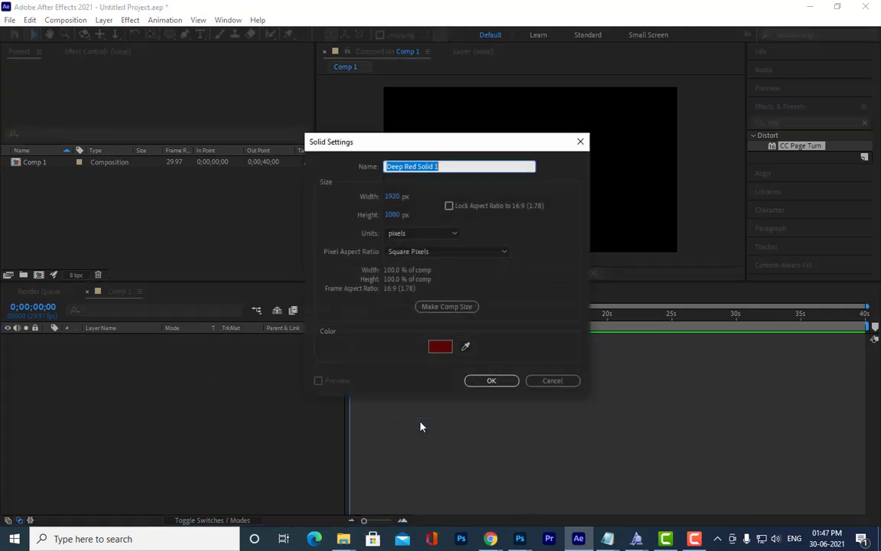
click(491, 381)
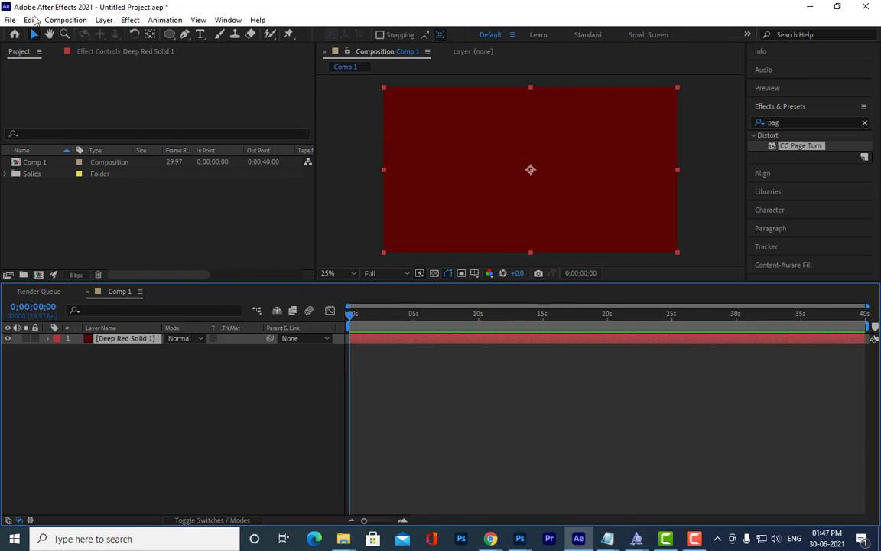
Paste the copied flower path onto the red solid as a mask and scale the layer to 185%
click(30, 19)
click(52, 146)
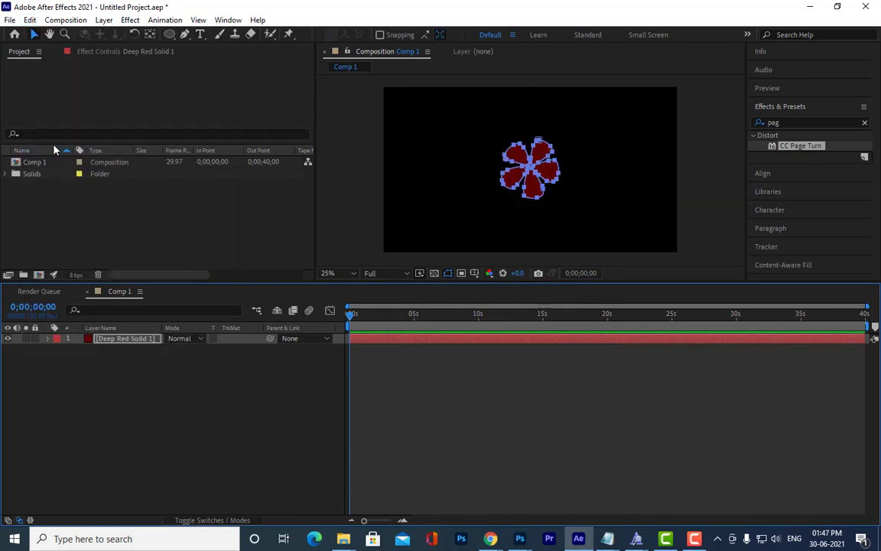
key(s)
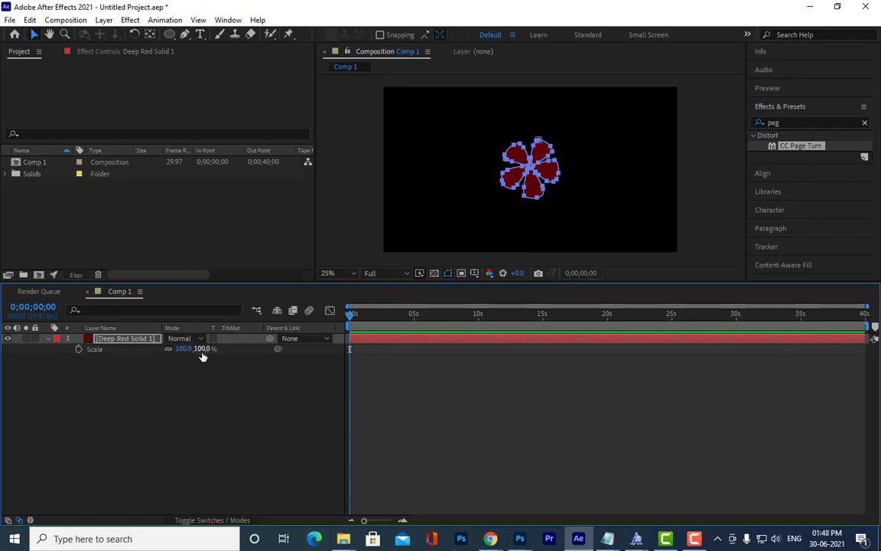
drag(200, 349, 266, 349)
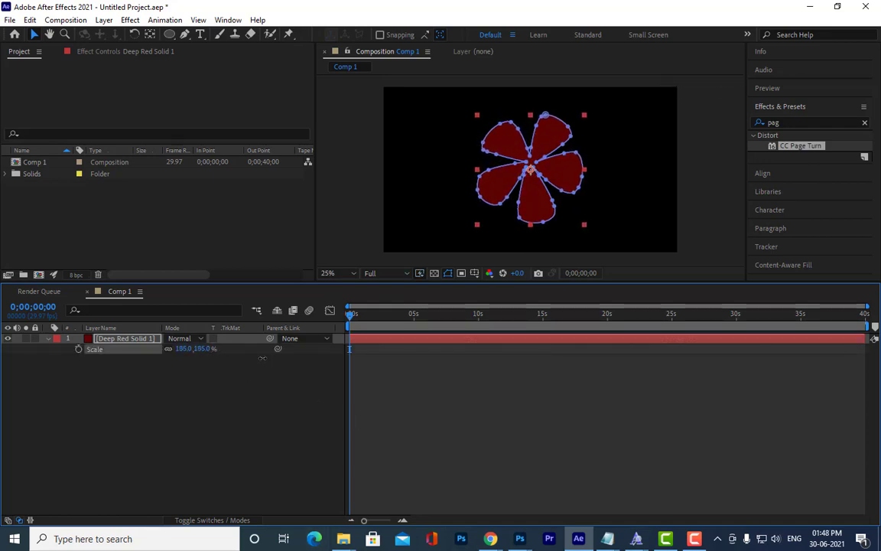
click(264, 406)
click(149, 340)
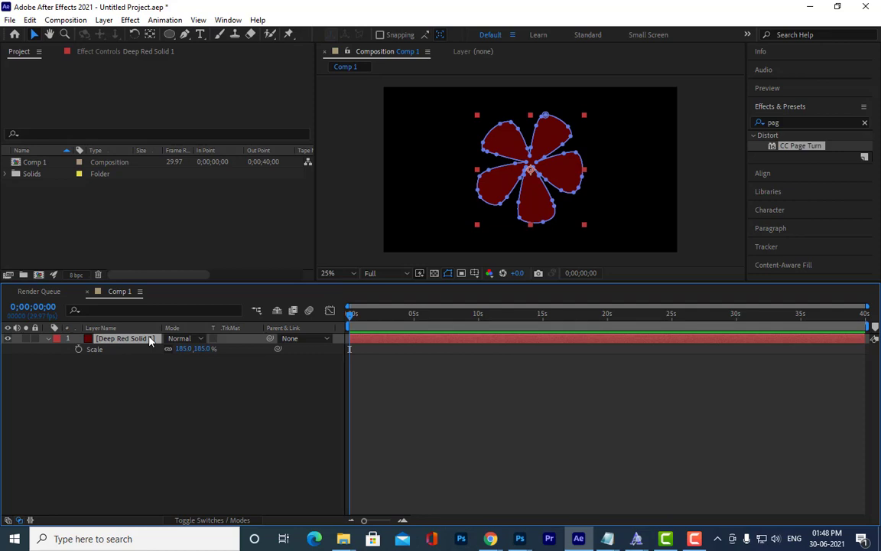
click(136, 395)
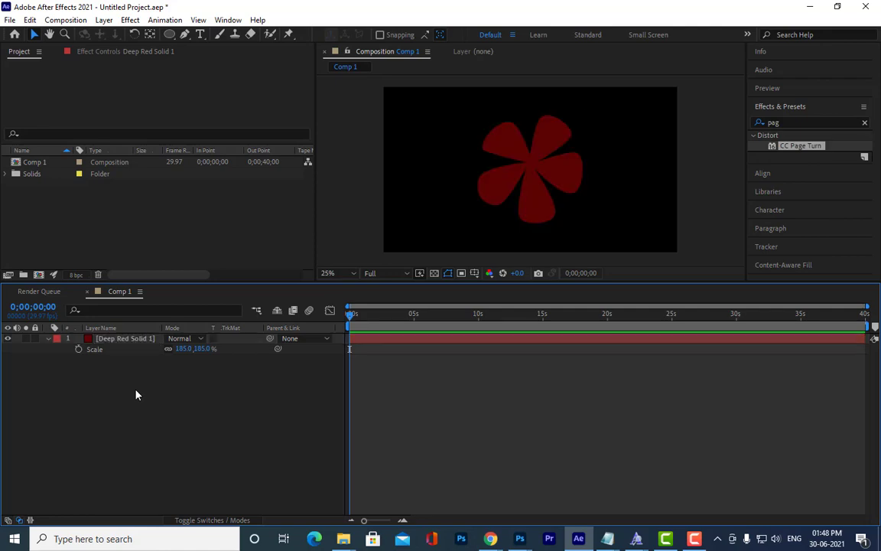
click(126, 339)
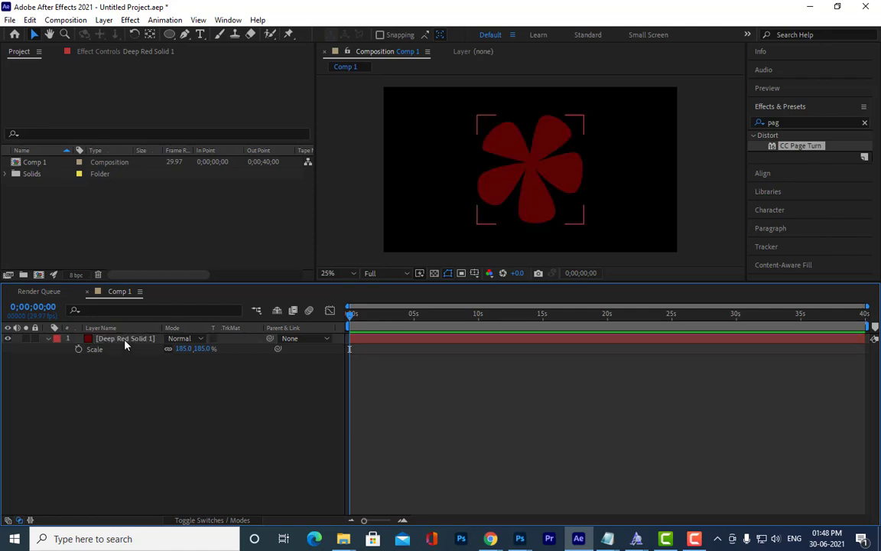
Import the video Rocking Out On a Moving Car from drive D: as footage
click(150, 227)
double_click(151, 227)
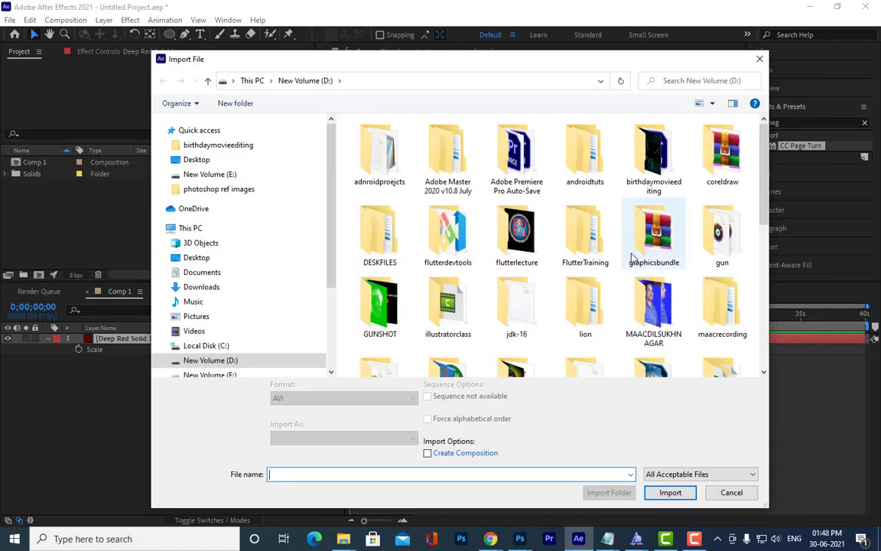
scroll(581, 222, down, 3)
scroll(674, 246, down, 3)
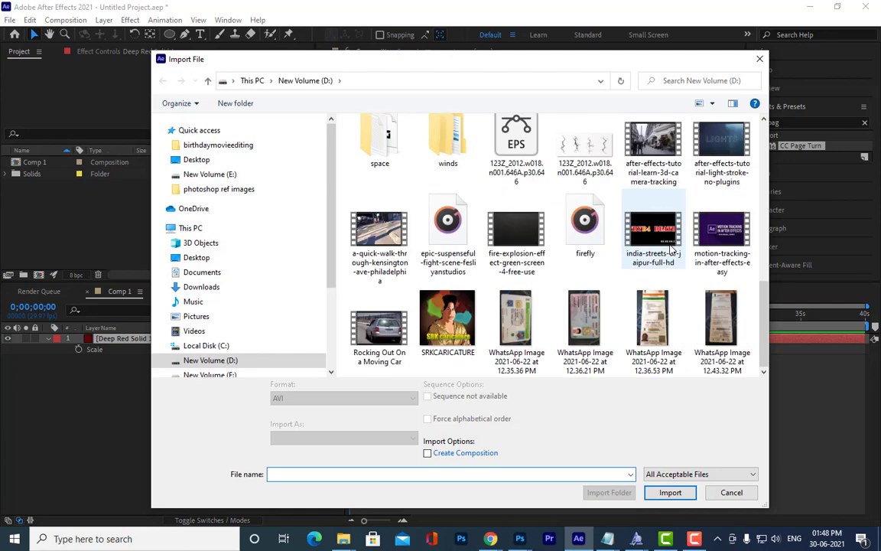
click(379, 334)
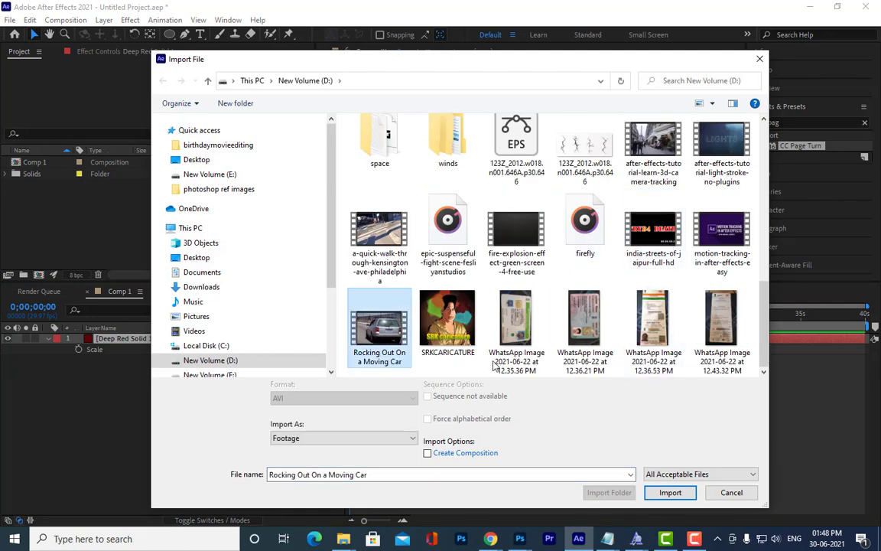
click(671, 493)
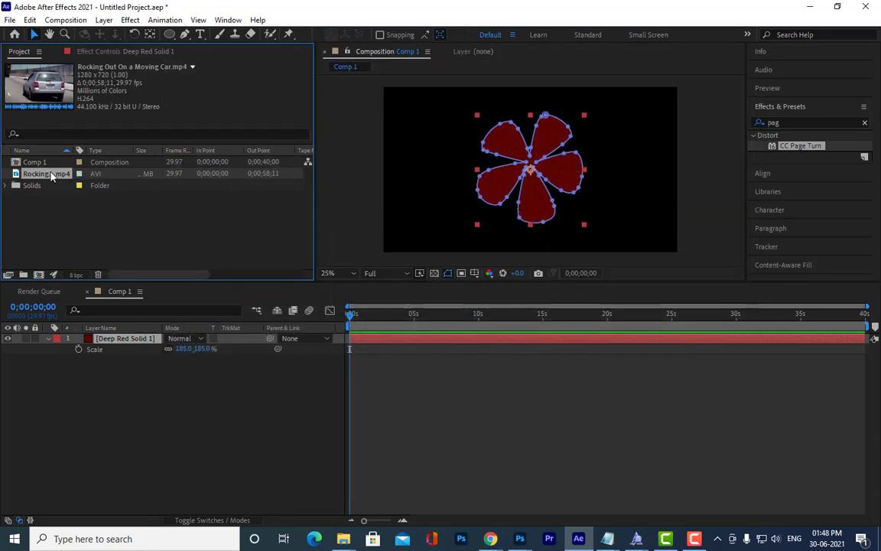
Place the car video beneath the red solid in Comp 1 and scale it to 173%
drag(69, 175, 133, 391)
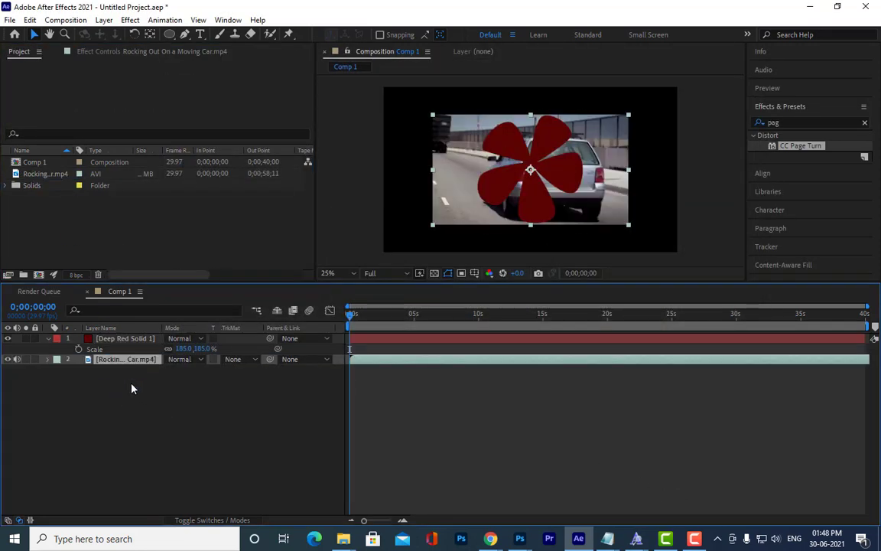
key(s)
drag(196, 369, 244, 369)
Set the flower-masked solid's scale to 188% and collapse the car video layer's properties
click(128, 340)
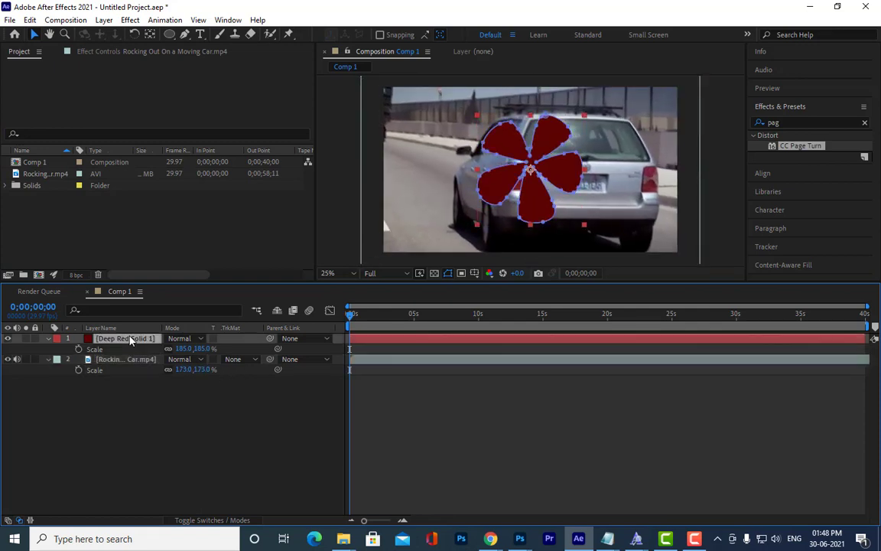
key(s)
key(s)
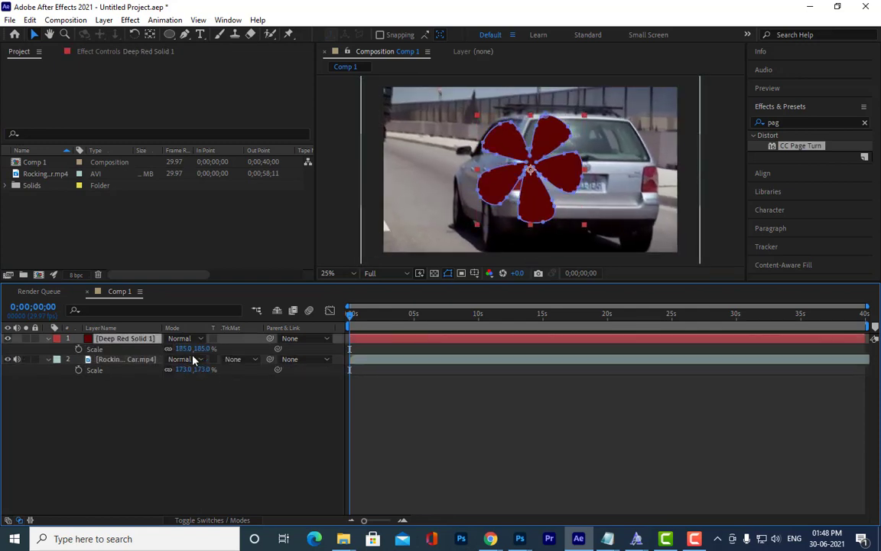
mouse_move(202, 349)
mouse_down()
mouse_move(209, 349)
mouse_move(191, 349)
mouse_move(203, 351)
mouse_up()
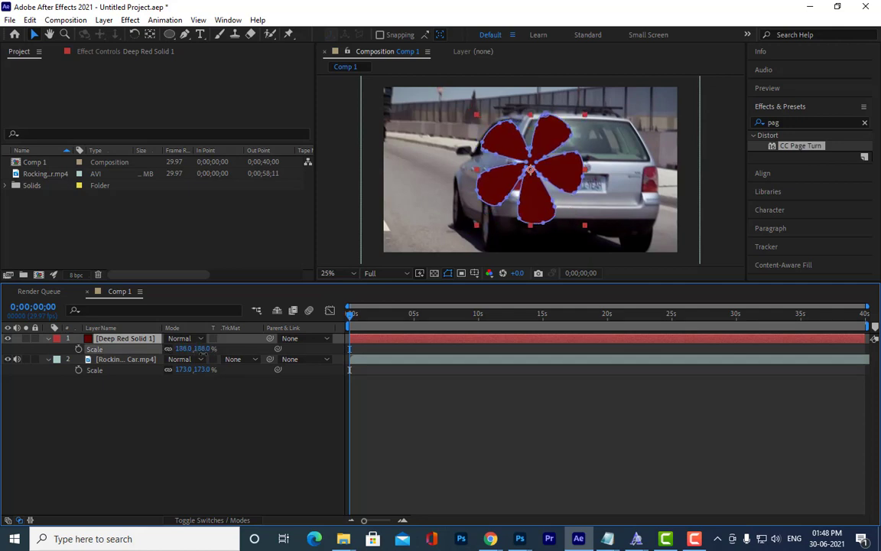
click(47, 360)
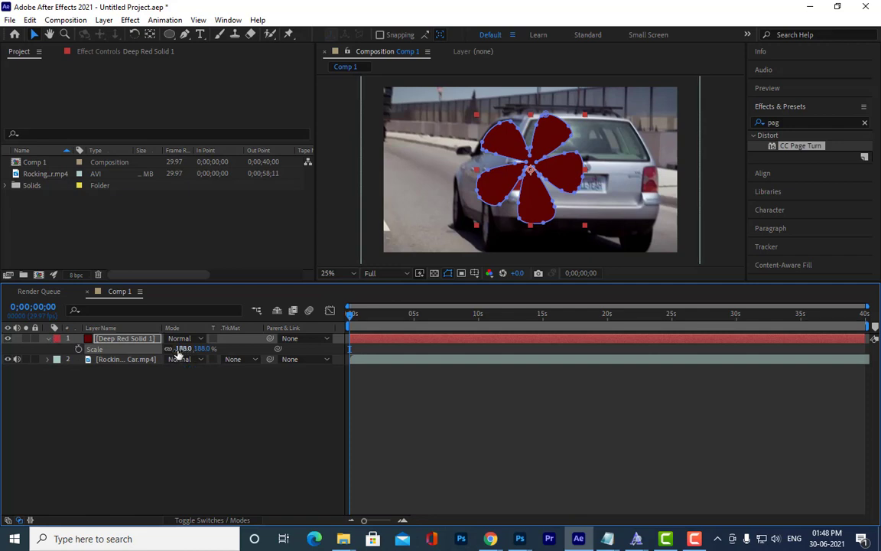
Scale the flower-masked solid to 209%, shift it slightly right over the car, and collapse its properties
drag(193, 350, 210, 351)
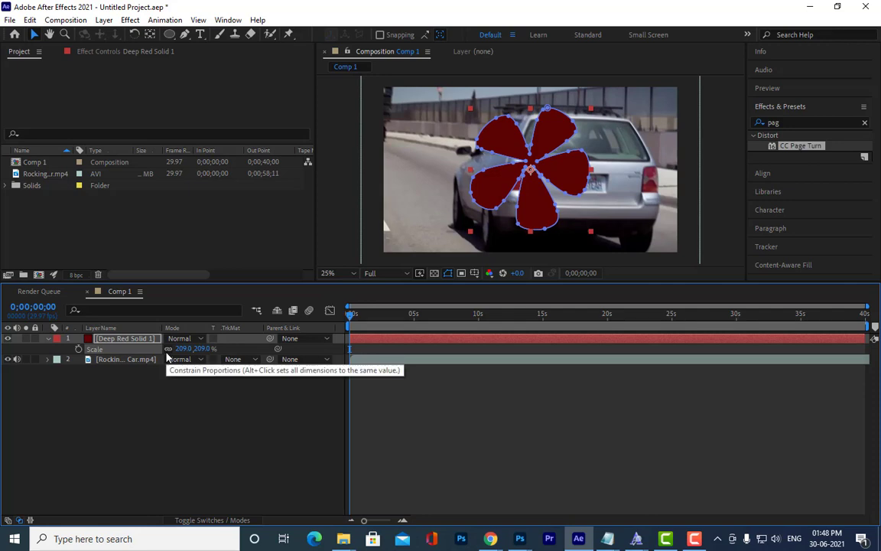
key(p)
drag(170, 350, 257, 350)
click(48, 339)
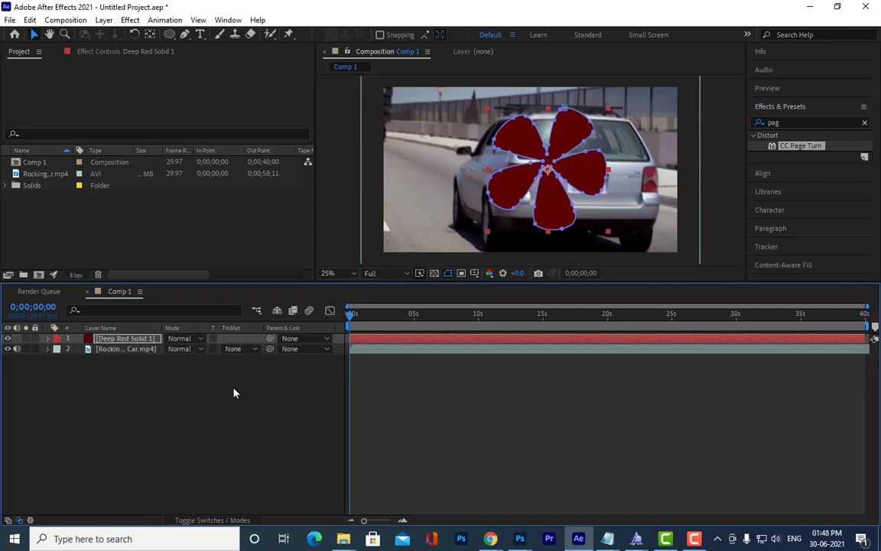
Set the car video's track matte to Alpha Matte using Deep Red Solid 1 and preview the result
click(253, 350)
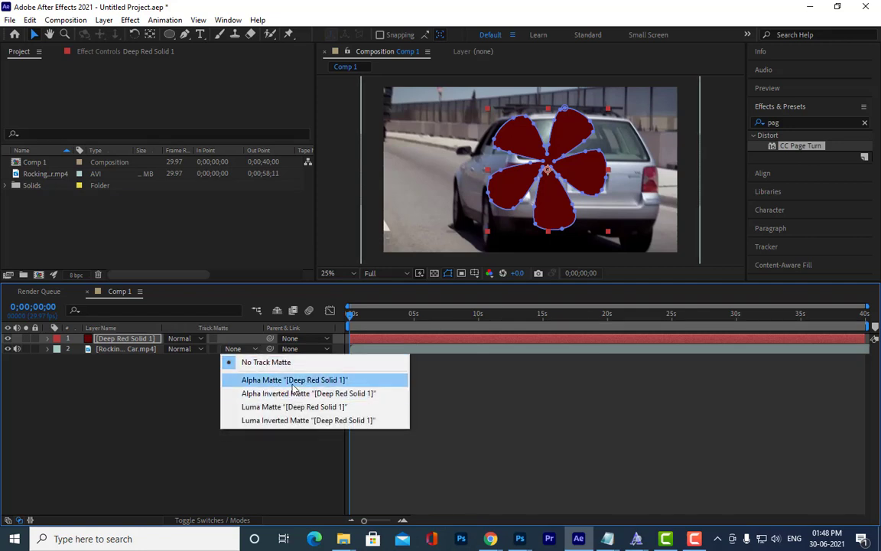
click(296, 386)
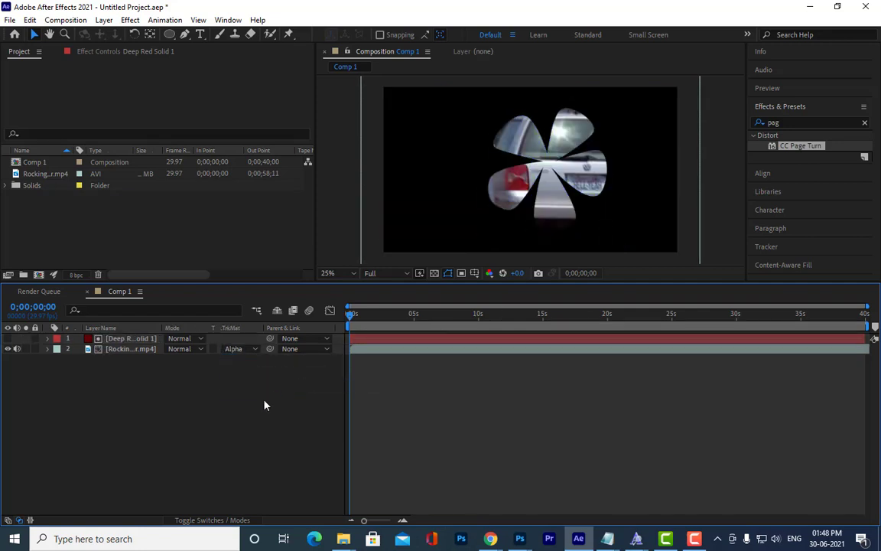
key(space)
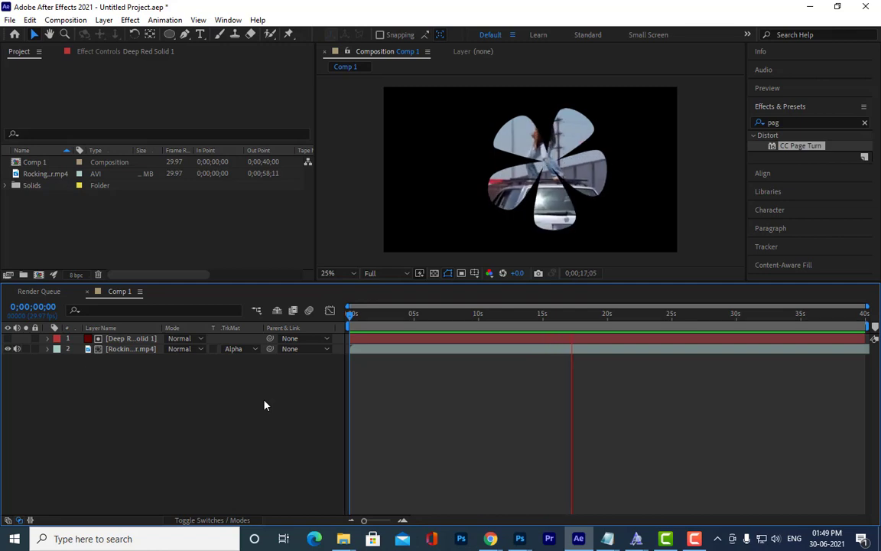
key(space)
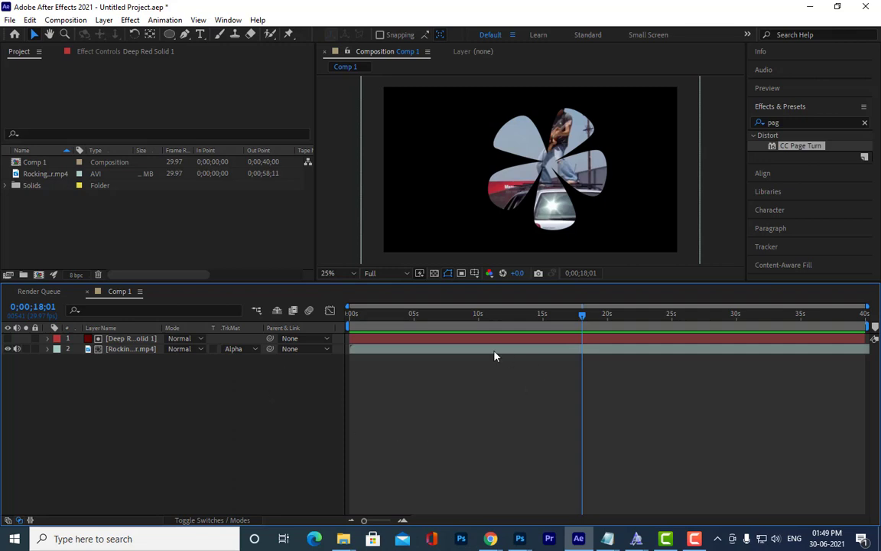
Scale the car video to 289%, move it down to frame the guitarist inside the flower, and scrub through the comp to check
drag(558, 202, 560, 230)
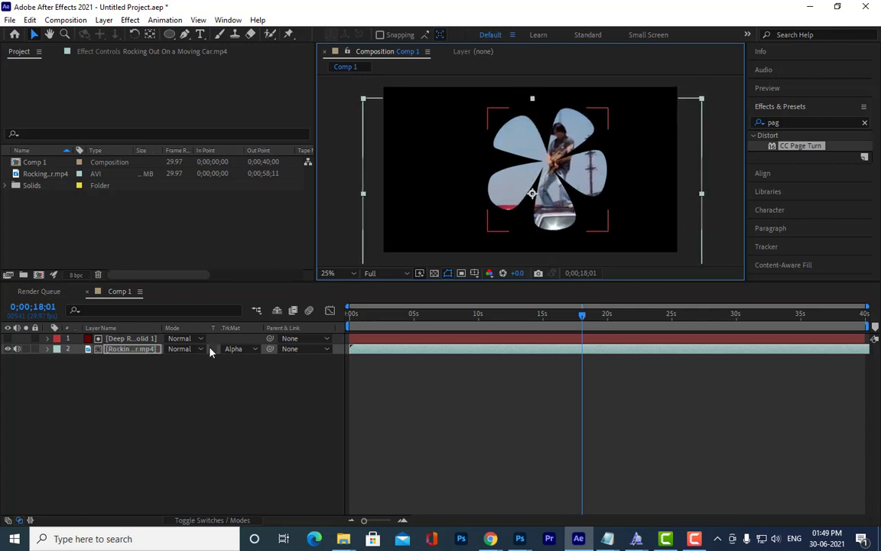
key(s)
drag(200, 359, 289, 359)
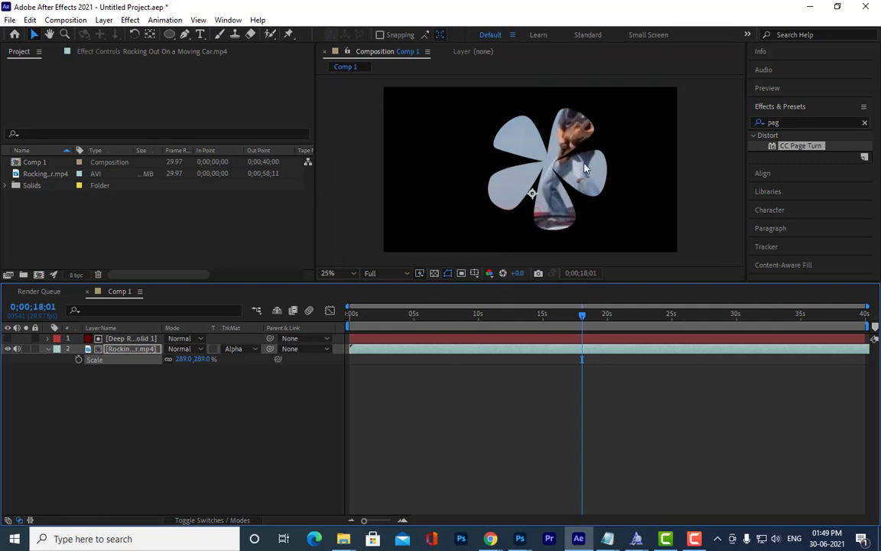
drag(555, 163, 573, 191)
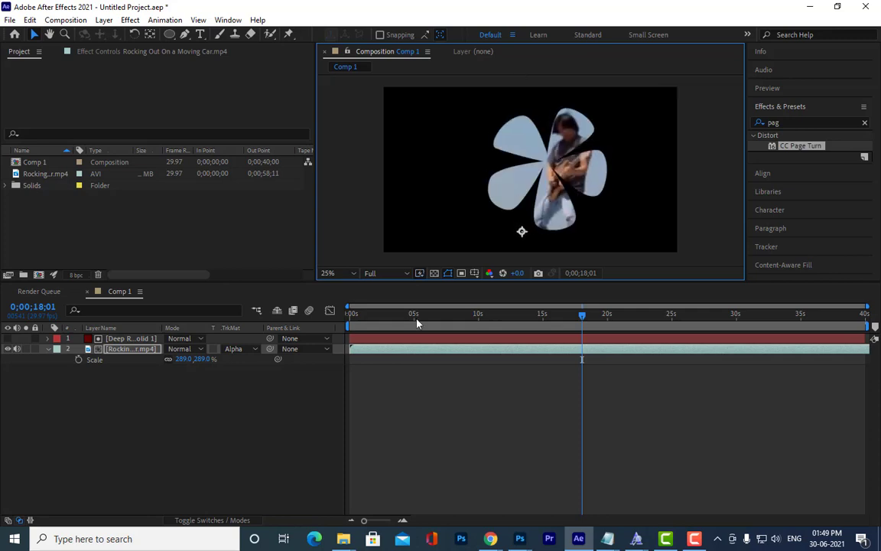
click(48, 350)
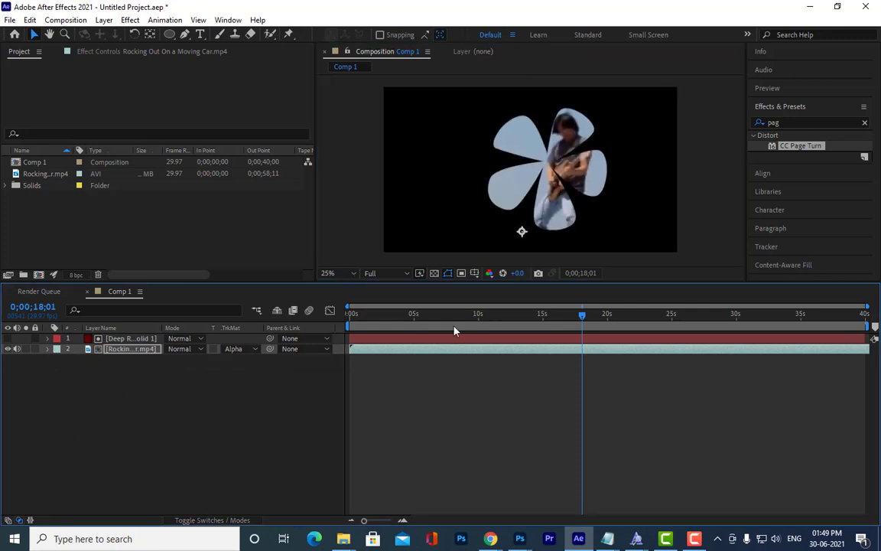
click(355, 313)
drag(363, 323, 516, 329)
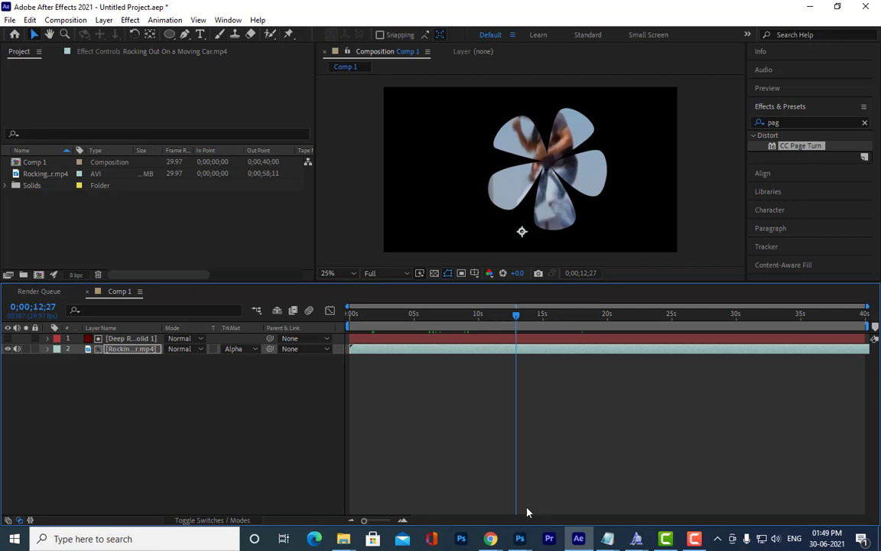
Switch to Chrome, look at the Google Meet participants, and return to After Effects
mouse_move(490, 538)
click(409, 486)
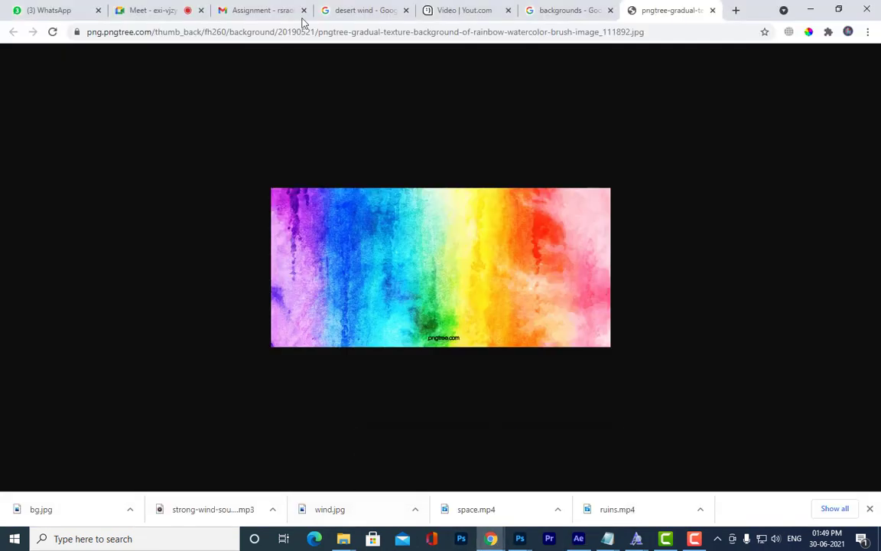
click(148, 7)
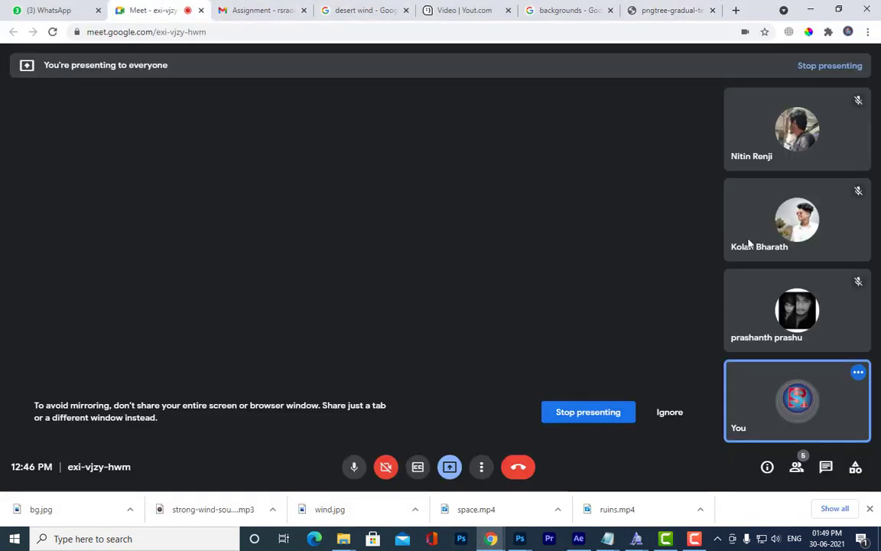
click(812, 10)
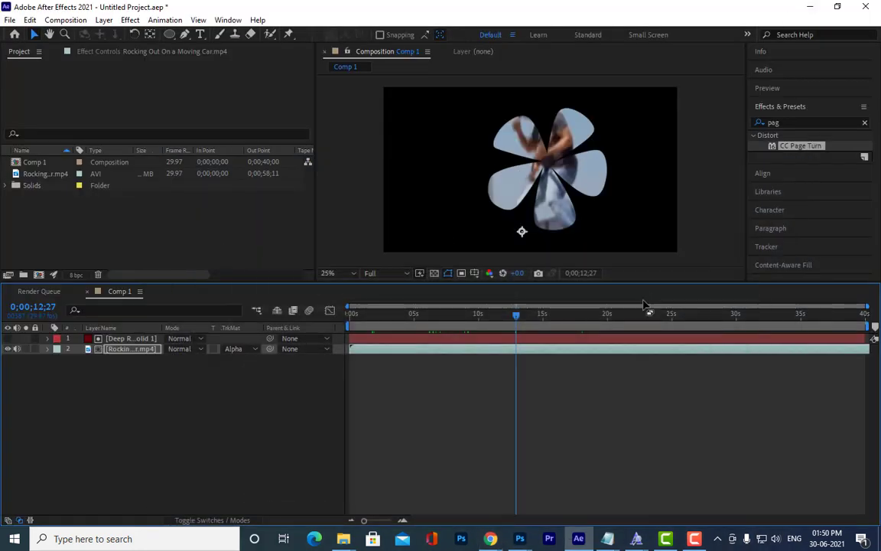
Preview Comp 1 from the first frame and stop playback at about 12 seconds
drag(367, 321, 345, 321)
key(space)
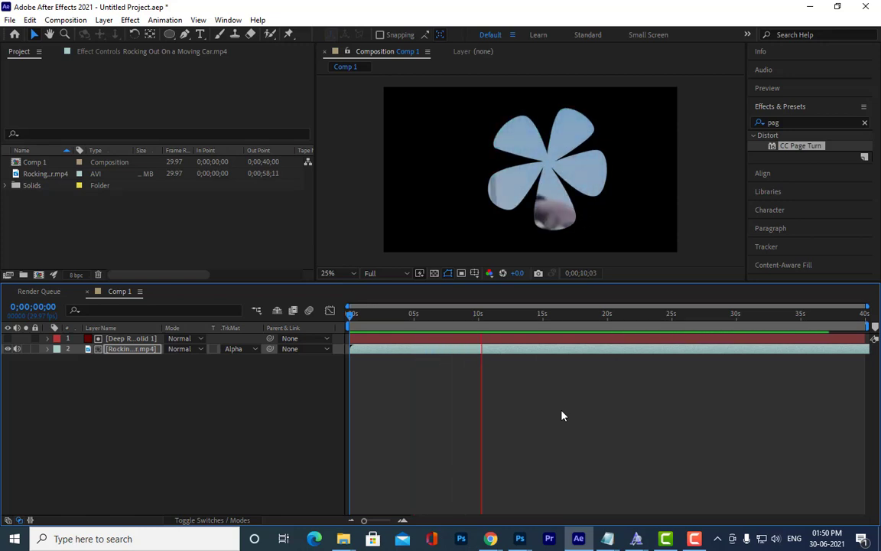
key(space)
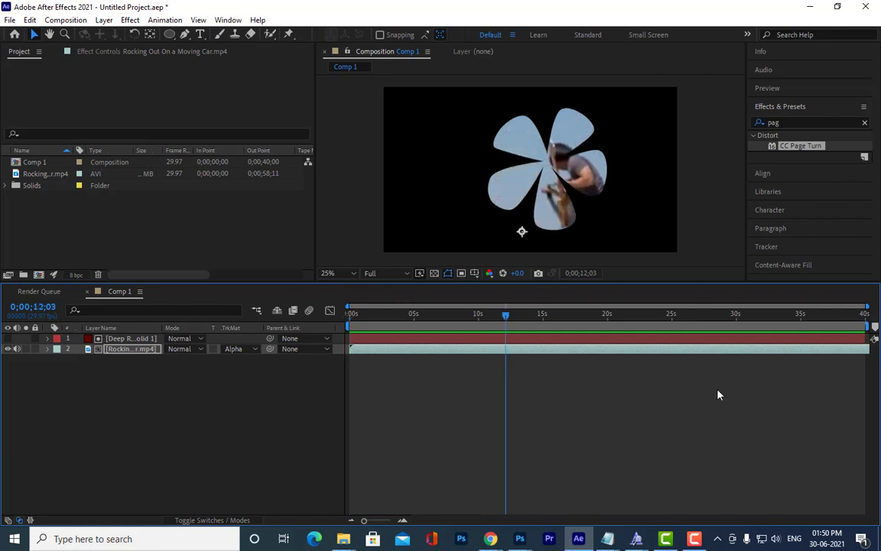